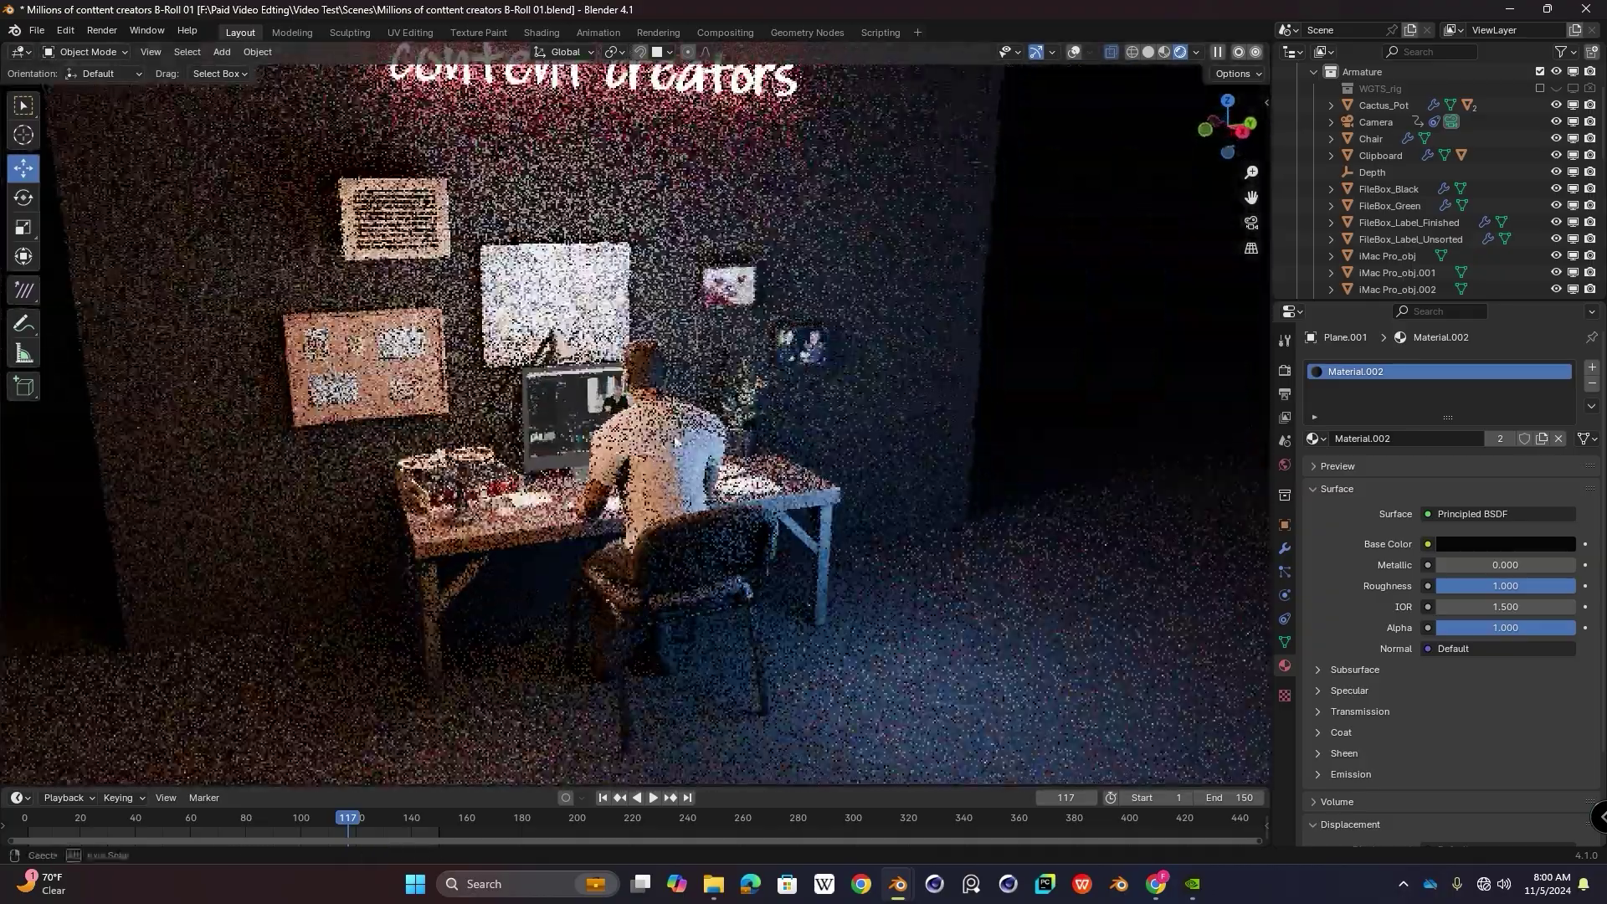
# Step: Examine the finished content creators office scene from several angles and through the camera, scrubbing the animation to frame 79
pyautogui.scroll(-4, 648, 417)
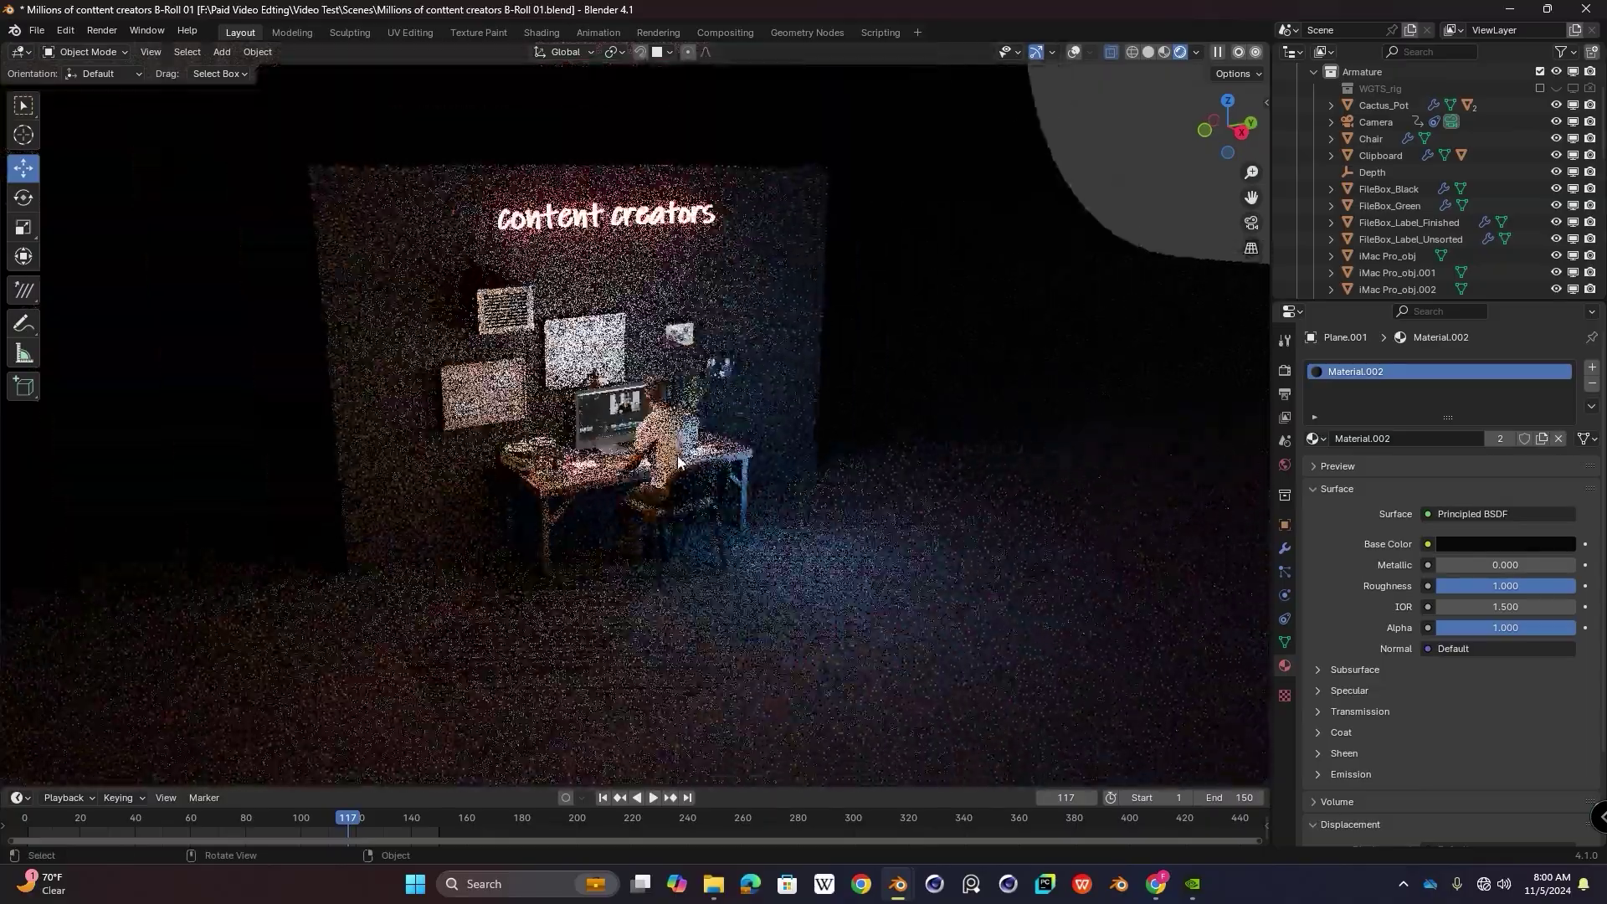
pyautogui.scroll(2, 671, 394)
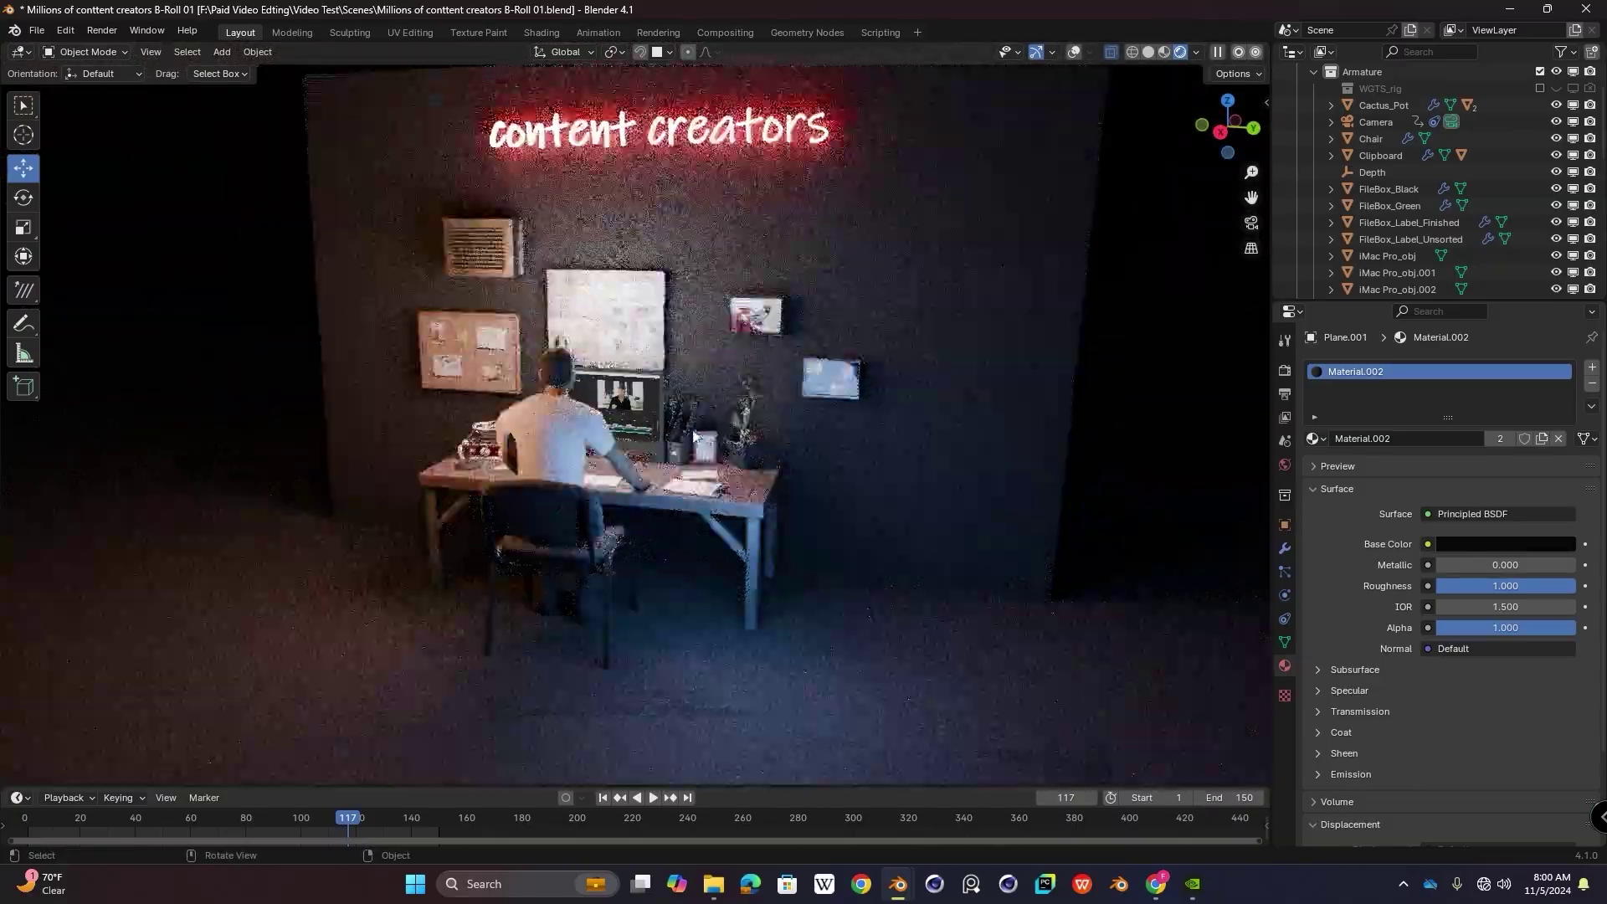
pyautogui.scroll(1, 675, 437)
pyautogui.moveTo(672, 442); pyautogui.dragTo(633, 417, button='middle')
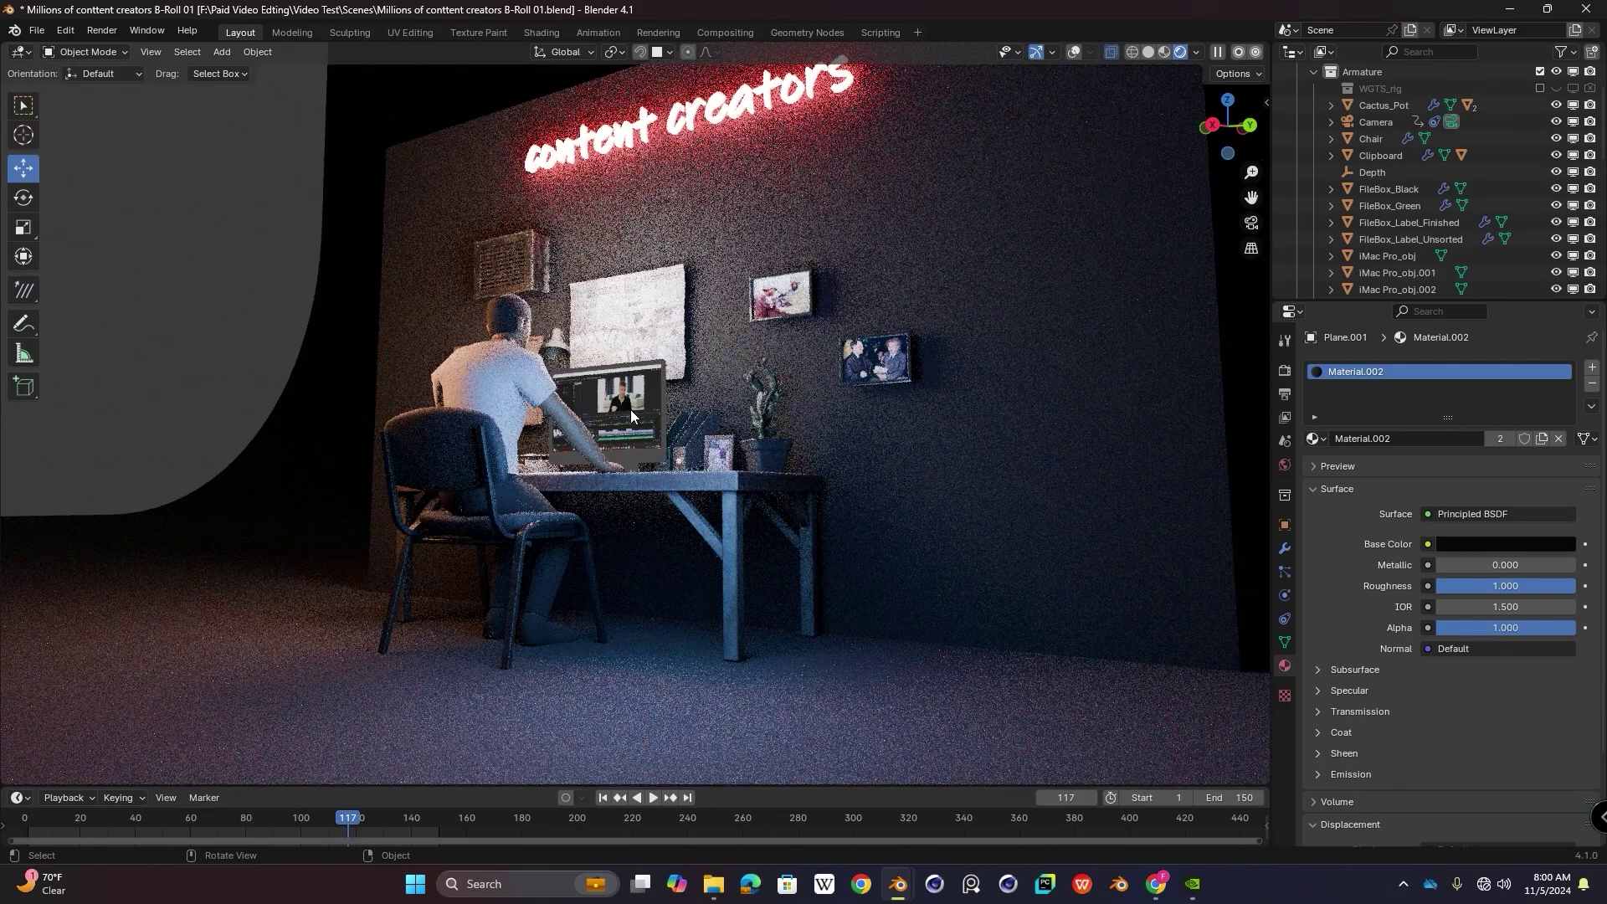
pyautogui.press('KP_0')
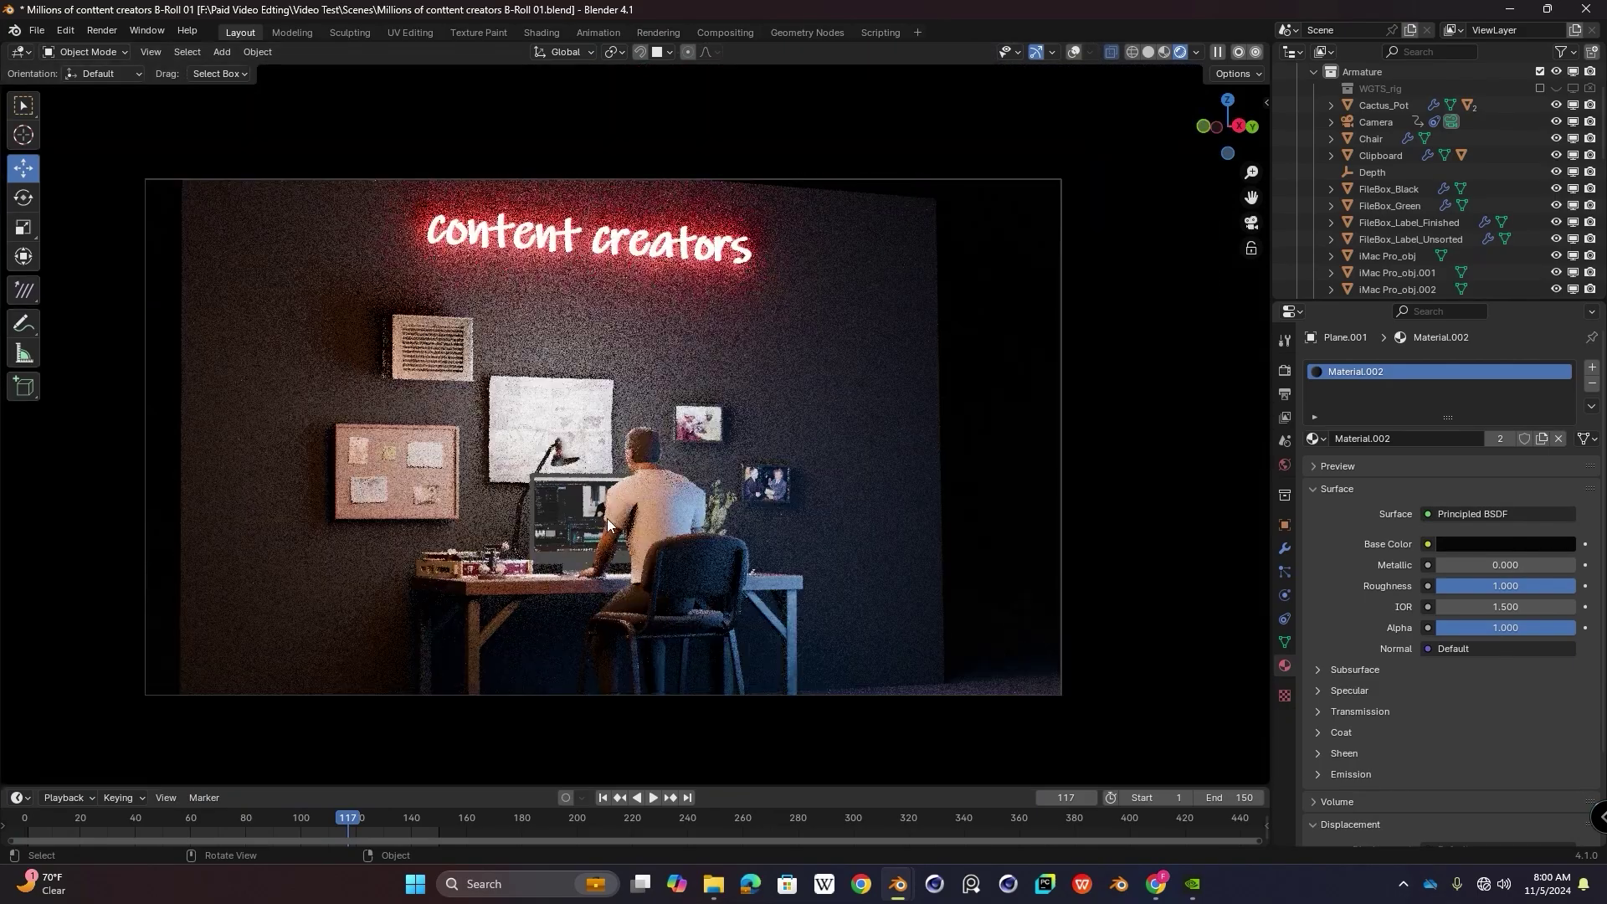
pyautogui.click(165, 818)
pyautogui.press('space')
pyautogui.moveTo(161, 797); pyautogui.dragTo(243, 799)
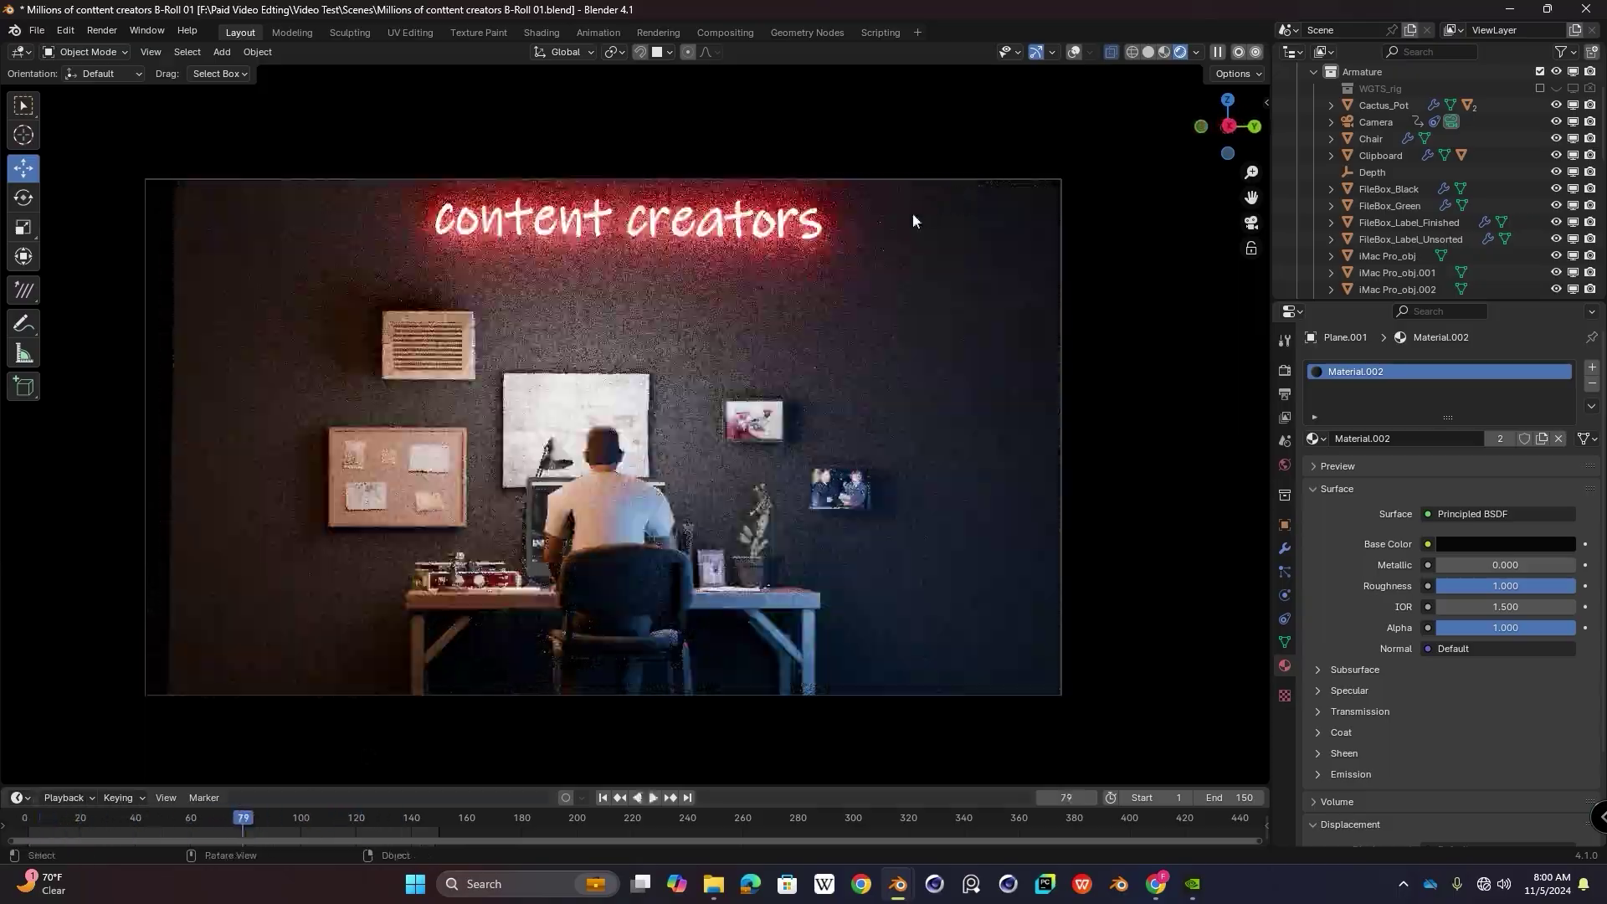
pyautogui.moveTo(833, 280); pyautogui.dragTo(764, 309, button='middle')
pyautogui.scroll(4, 660, 490)
pyautogui.moveTo(659, 490); pyautogui.dragTo(621, 480, button='middle')
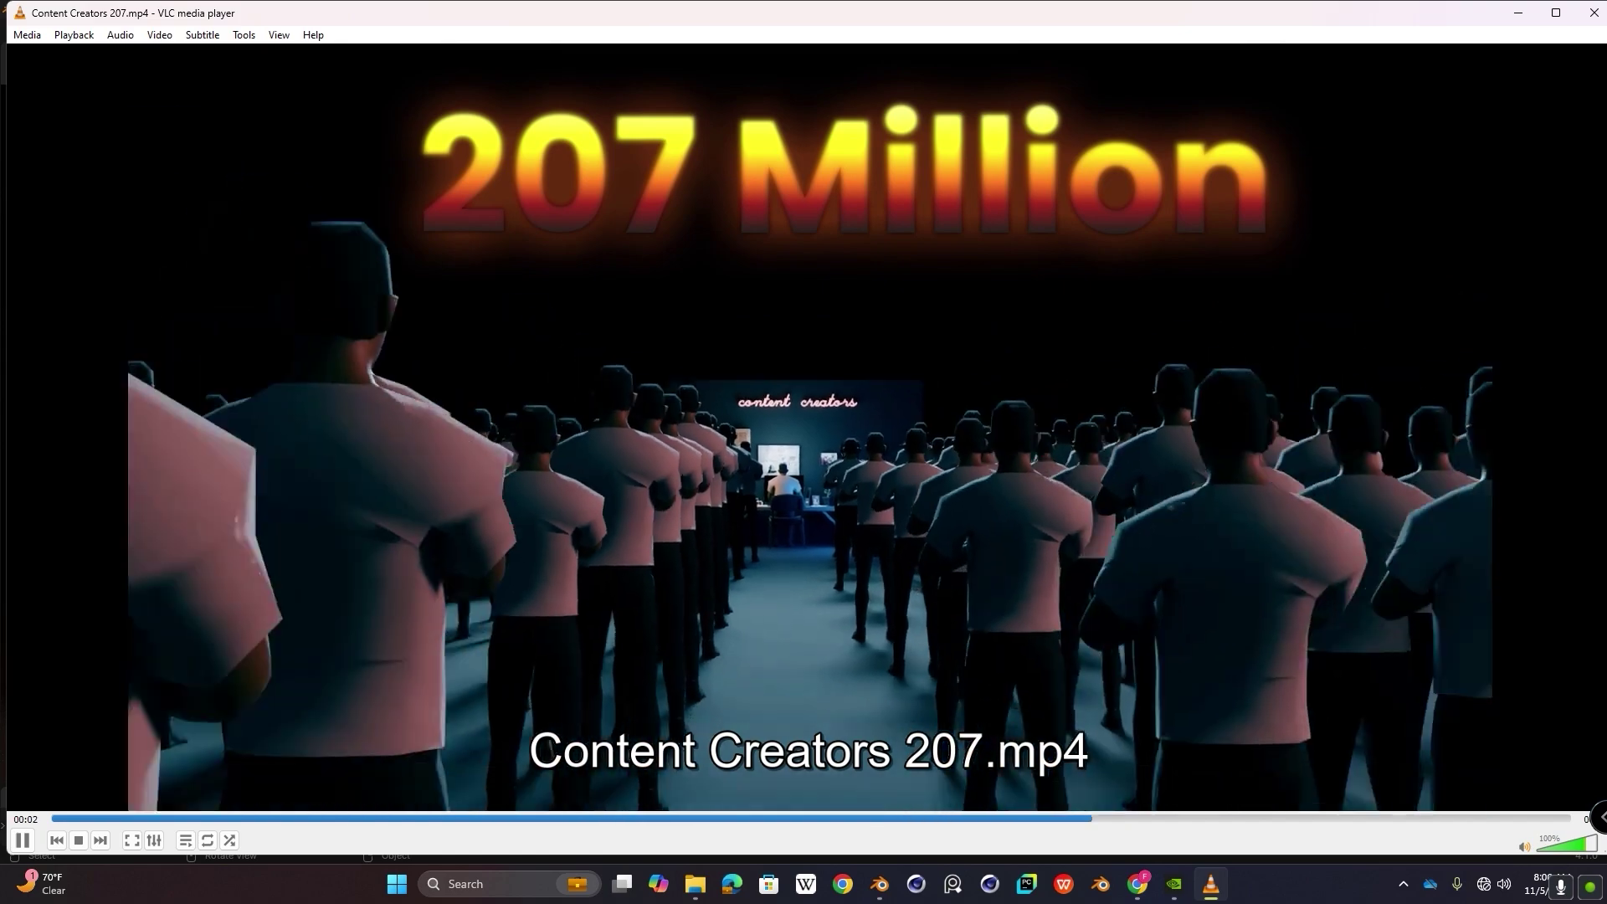
# Step: Play back the rendered video Content Creators 207.mp4 in VLC media player and close the player
pyautogui.press('space')
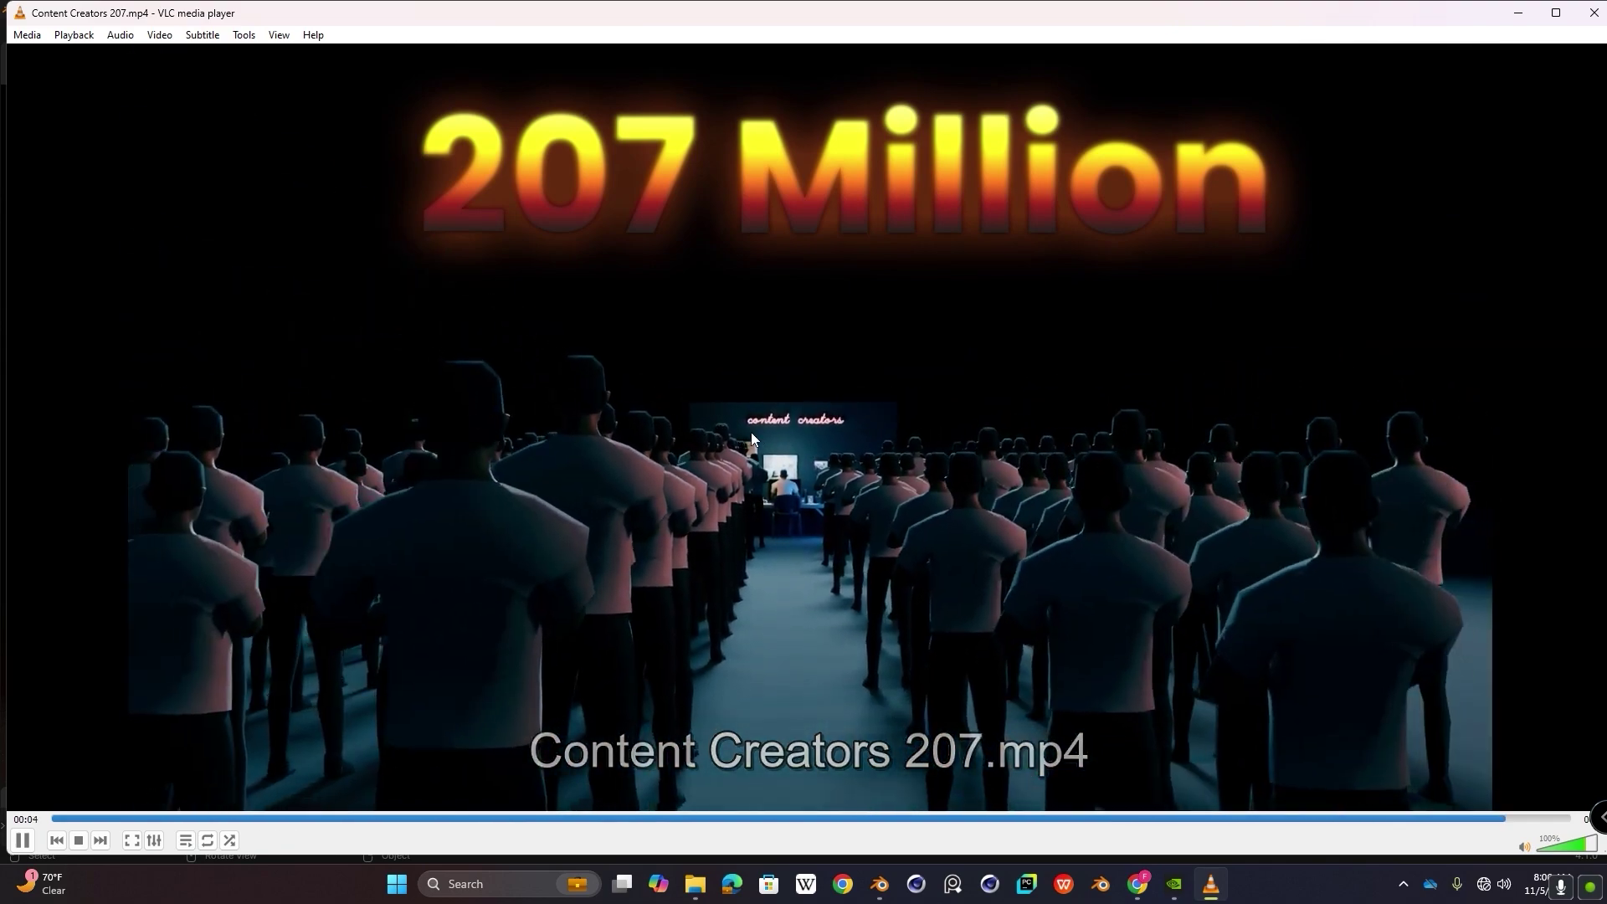
pyautogui.press('space')
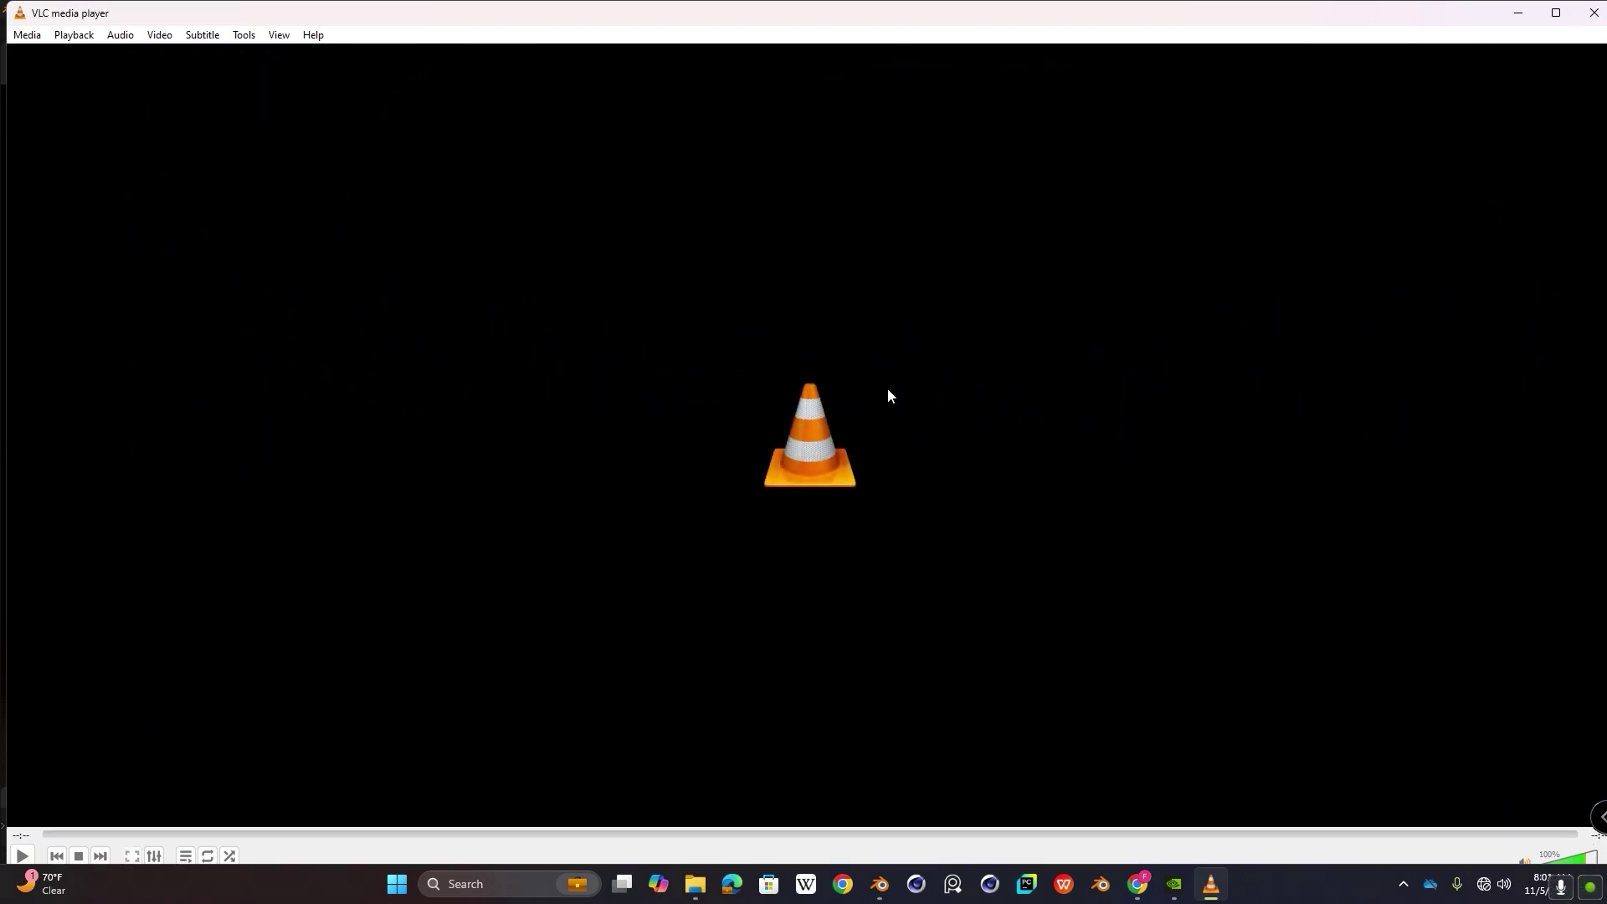
pyautogui.press('space')
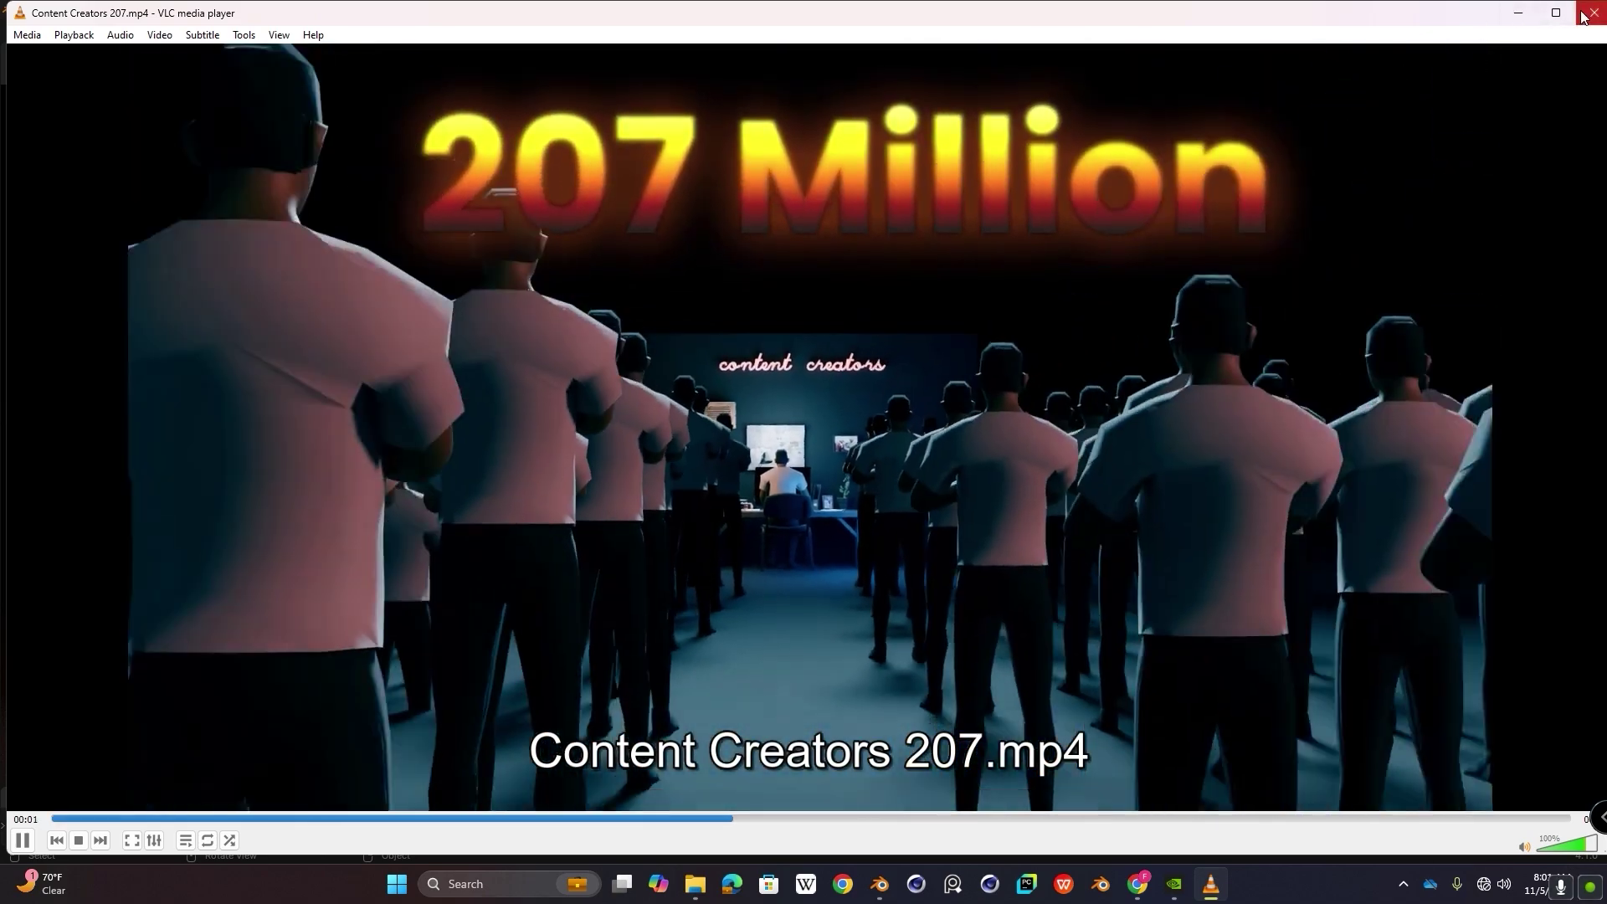
pyautogui.click(1594, 12)
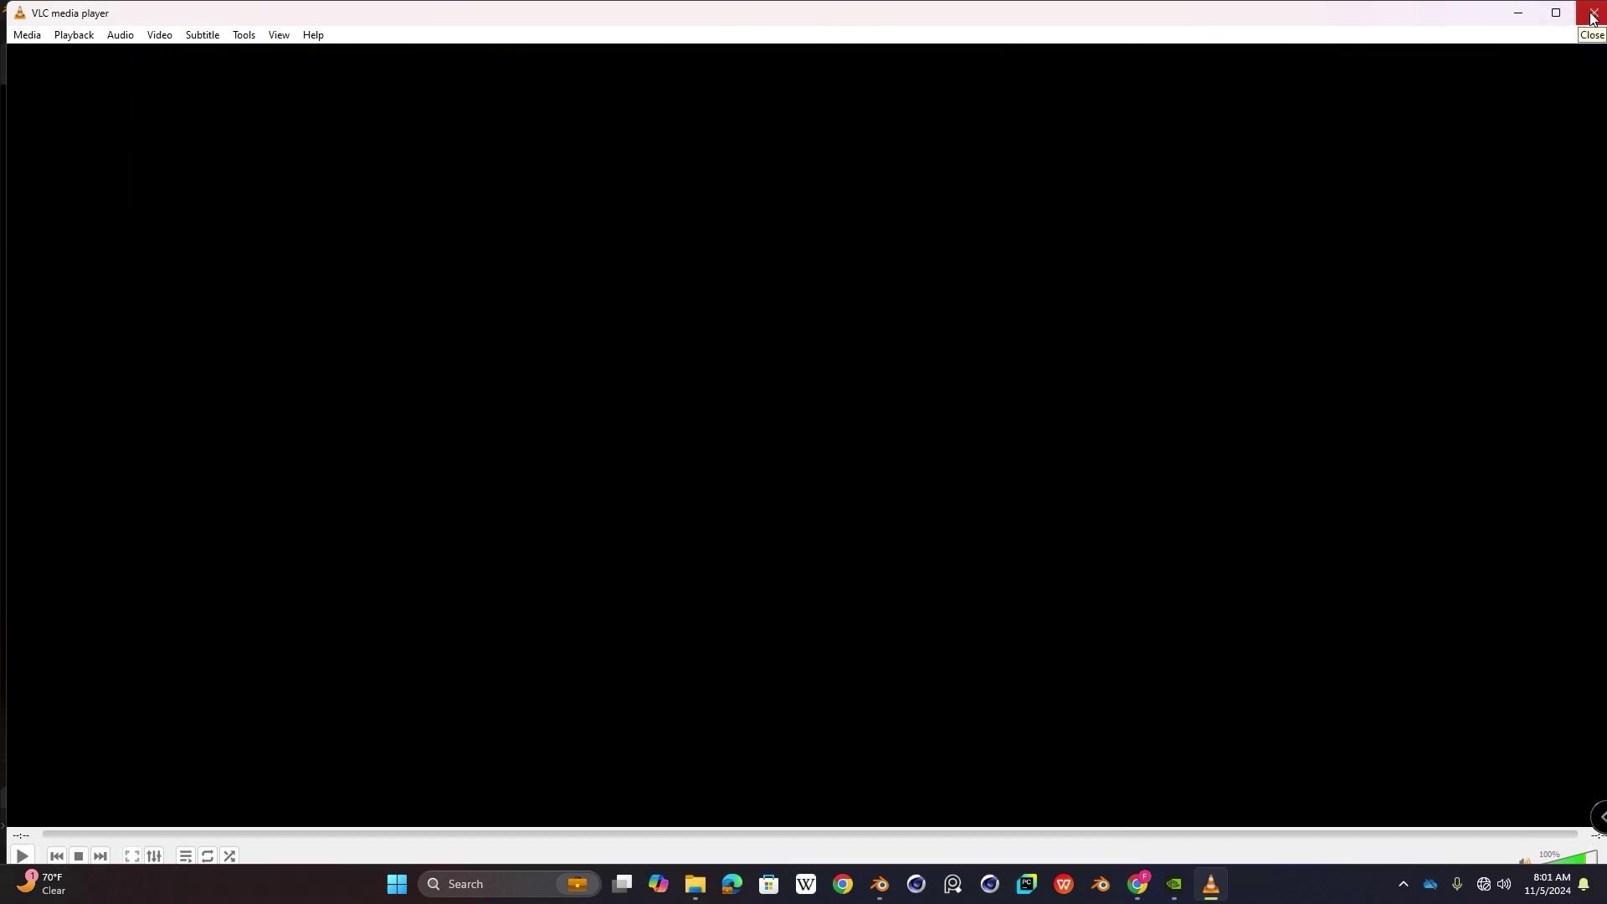
pyautogui.click(1591, 16)
# Step: Inspect the seated character, desk, props and wall pictures of the office scene from different angles
pyautogui.moveTo(772, 395); pyautogui.dragTo(695, 444, button='middle')
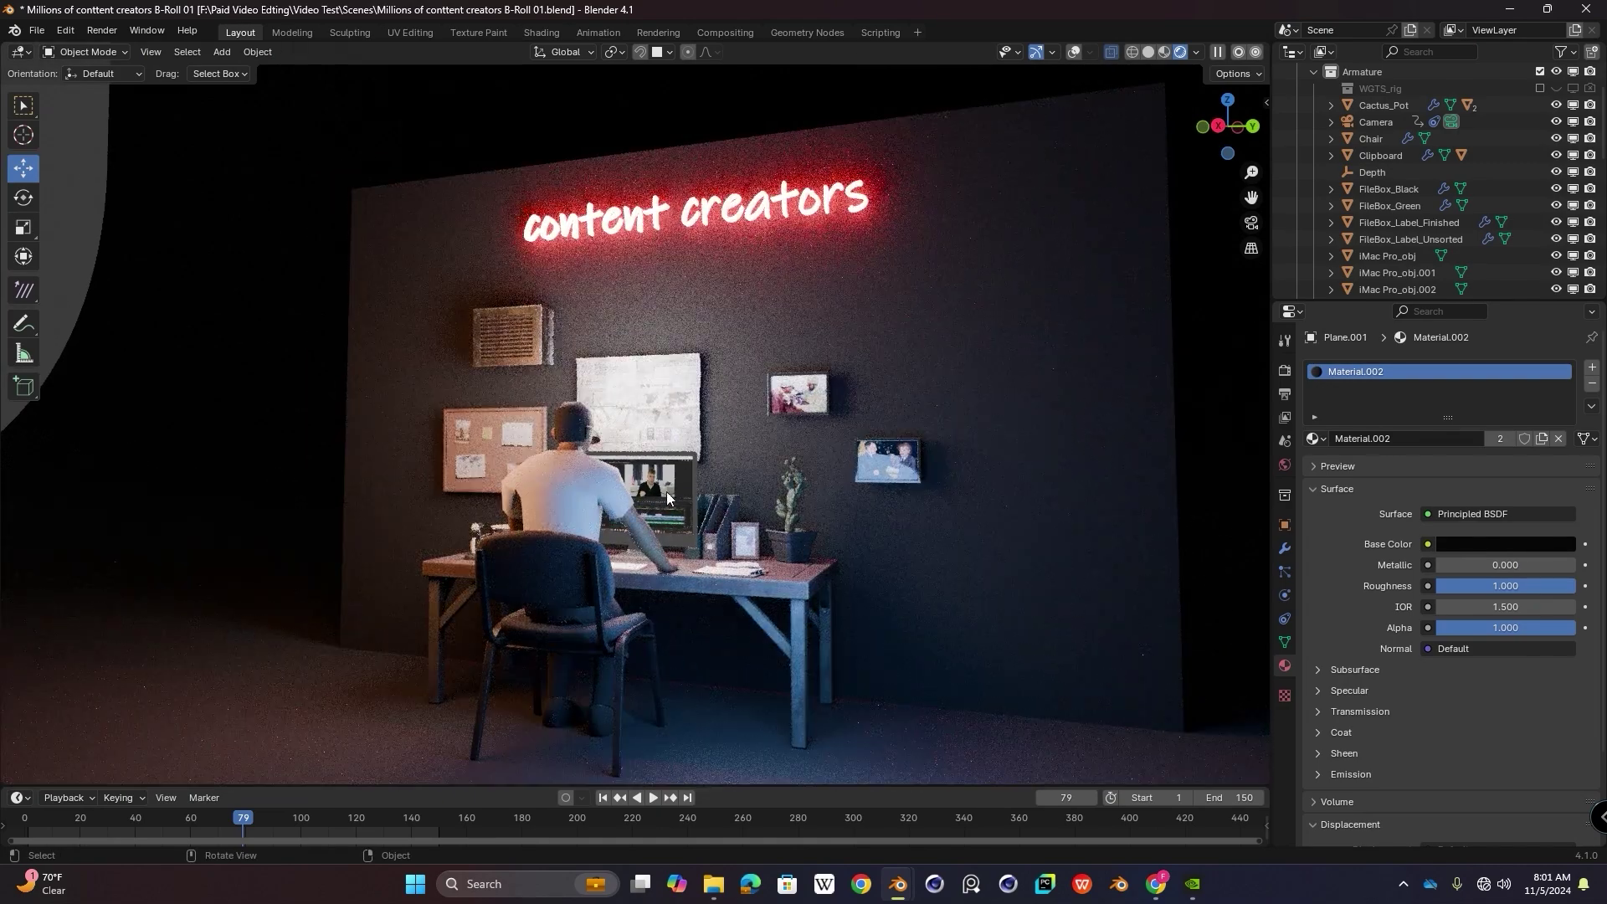
pyautogui.moveTo(702, 466); pyautogui.dragTo(675, 465, button='middle')
pyautogui.moveTo(577, 446); pyautogui.dragTo(914, 560, button='middle')
pyautogui.scroll(3, 708, 456)
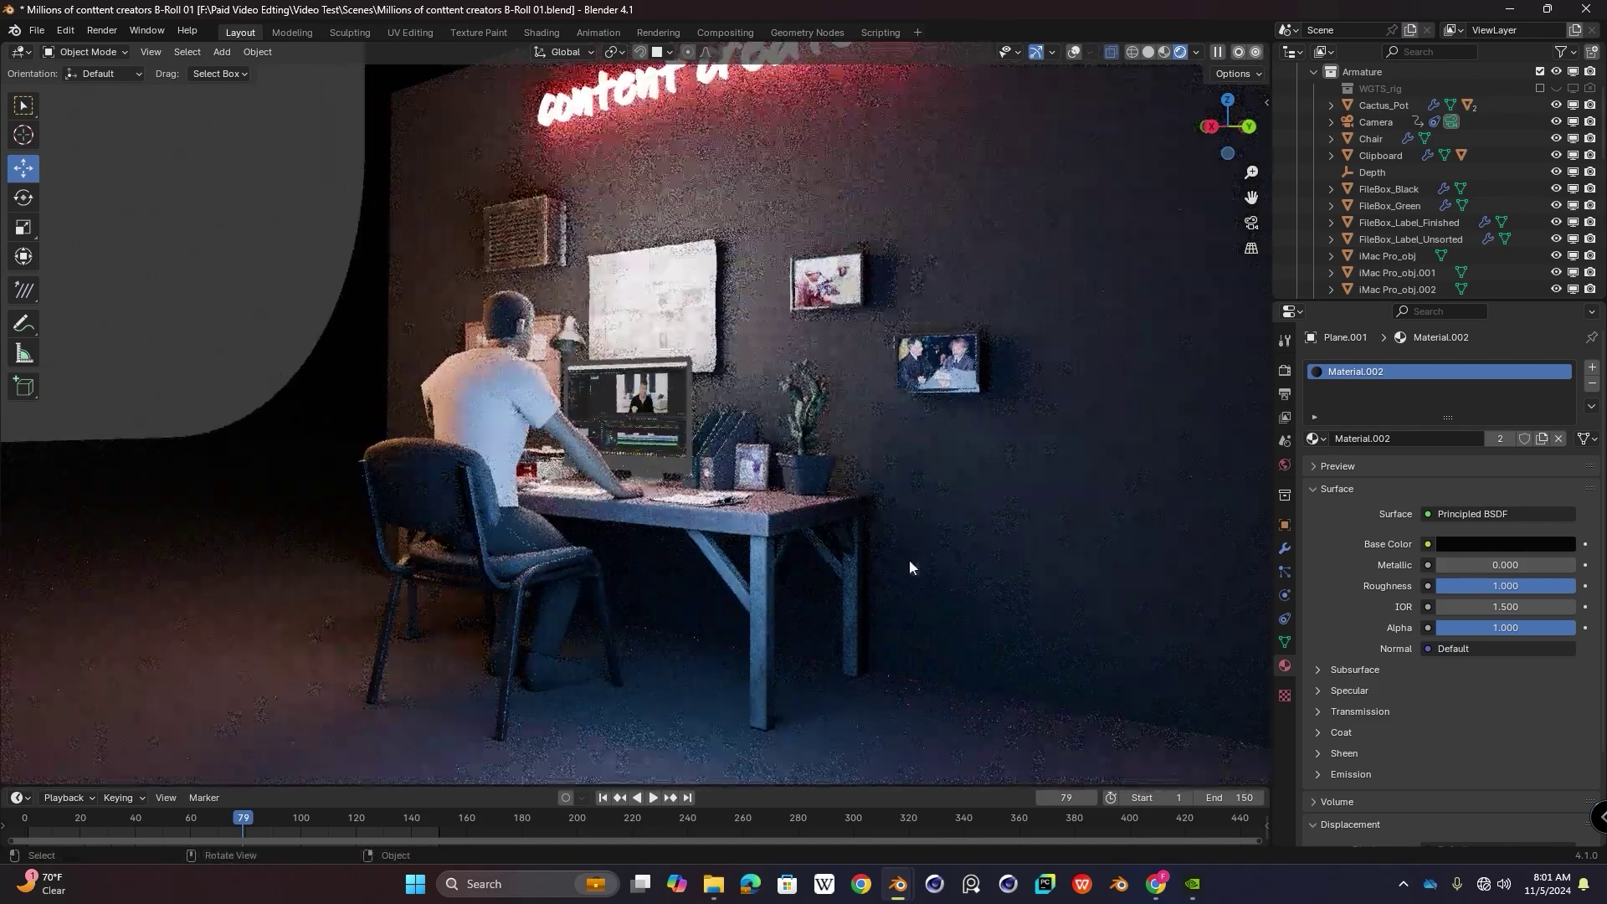
pyautogui.moveTo(595, 428); pyautogui.dragTo(537, 337, button='middle')
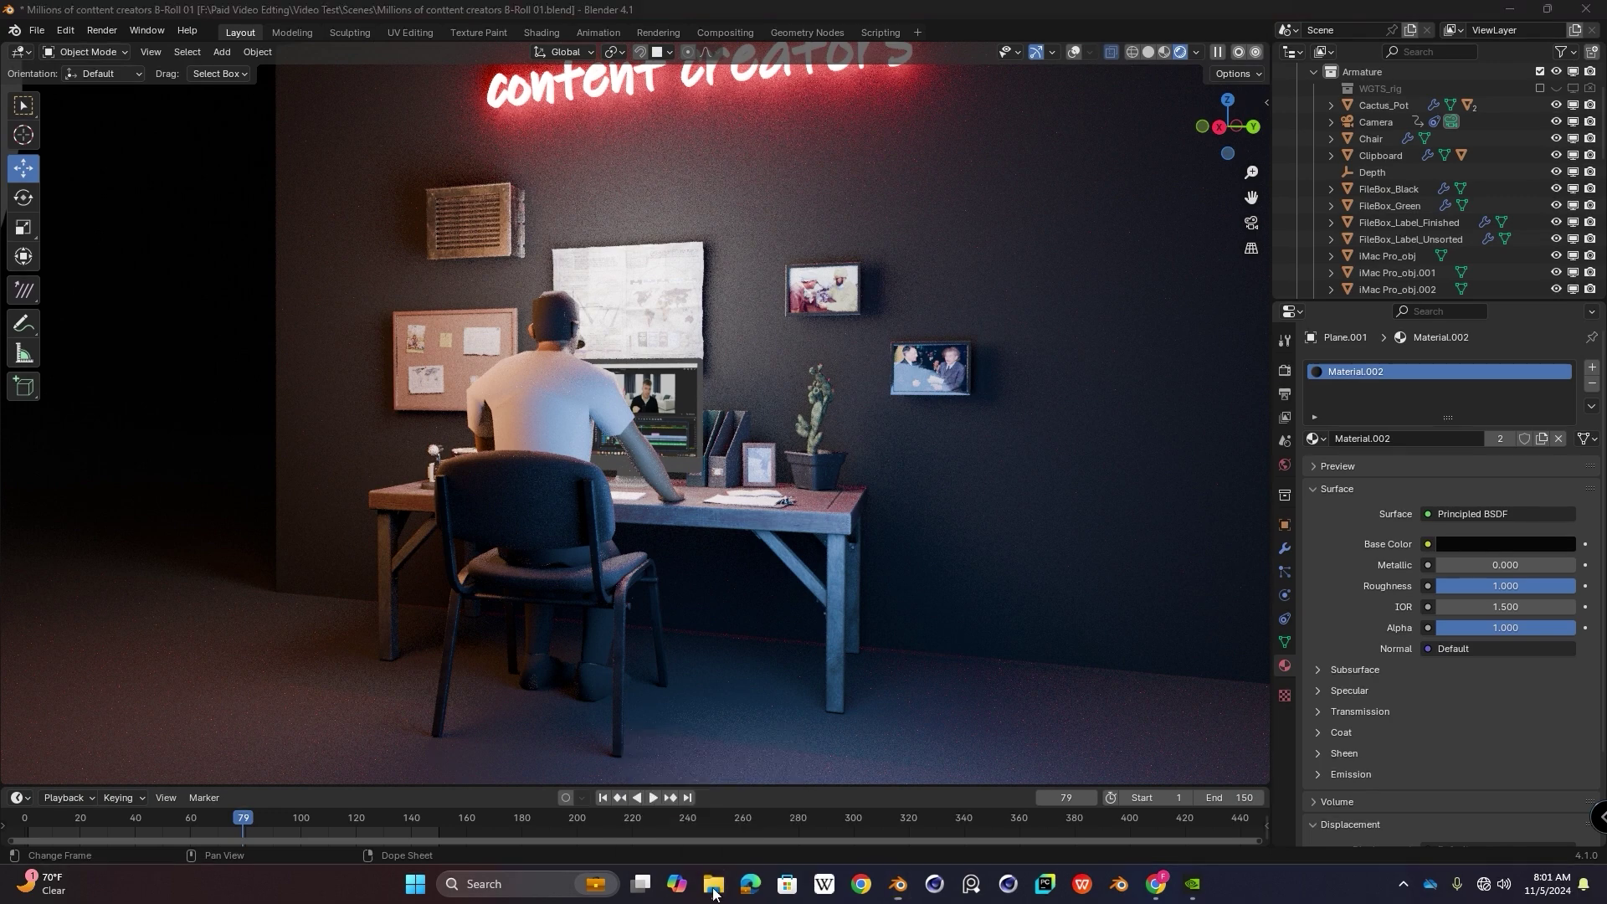
# Step: Switch to File Explorer, browse the Rigged Character and office-assets folders in FBNH Assets, and minimize the window
pyautogui.moveTo(714, 888)
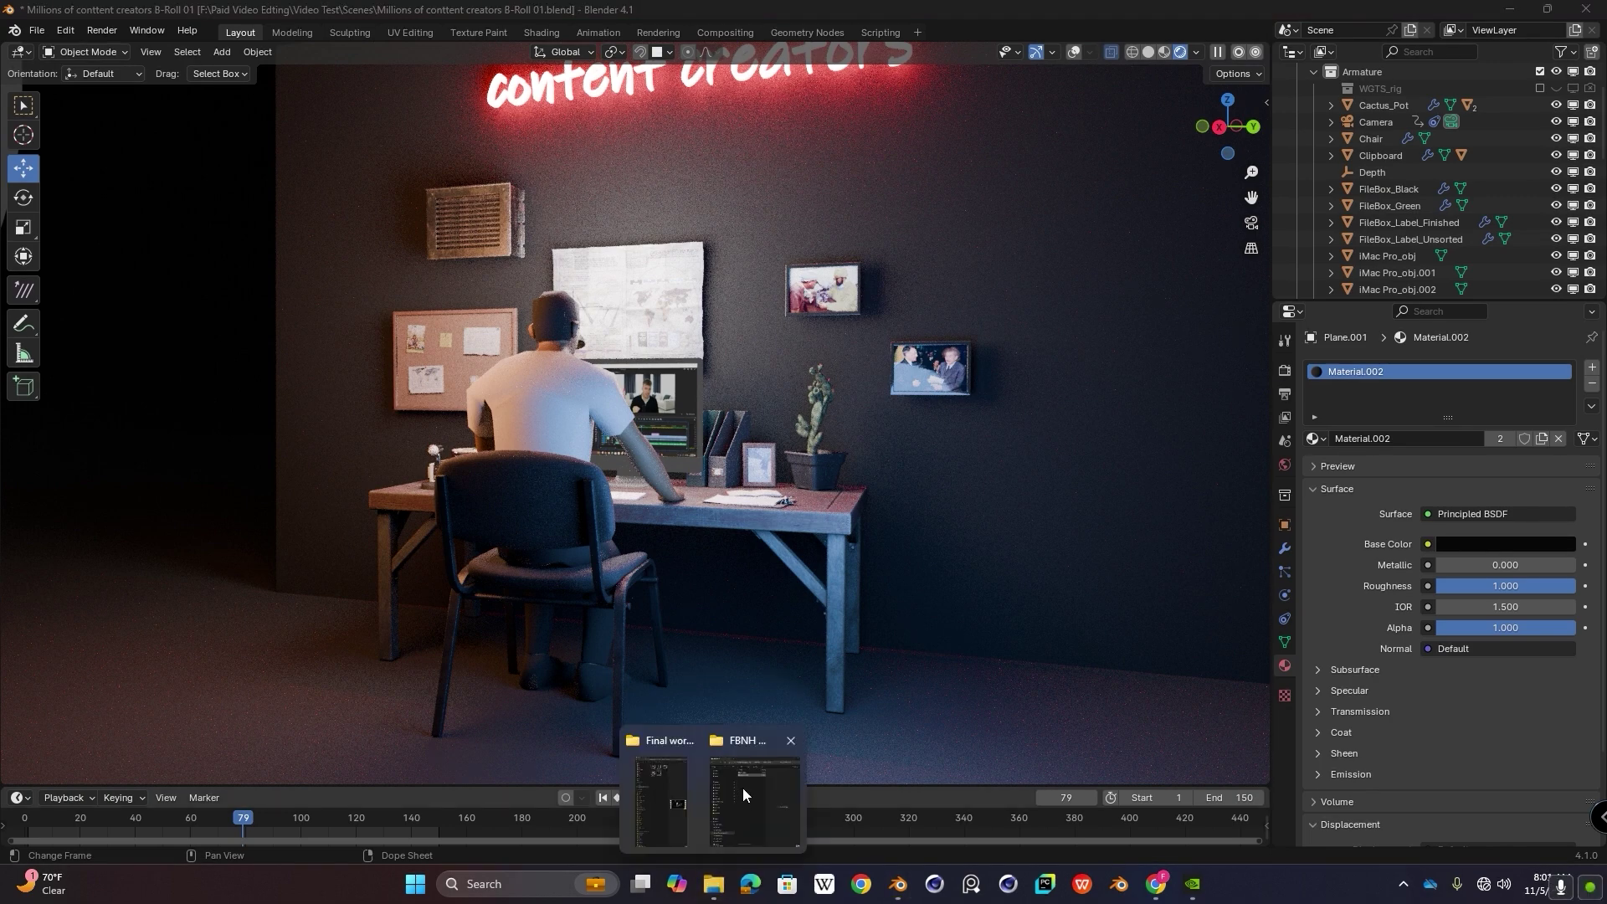
pyautogui.click(741, 787)
pyautogui.click(507, 155)
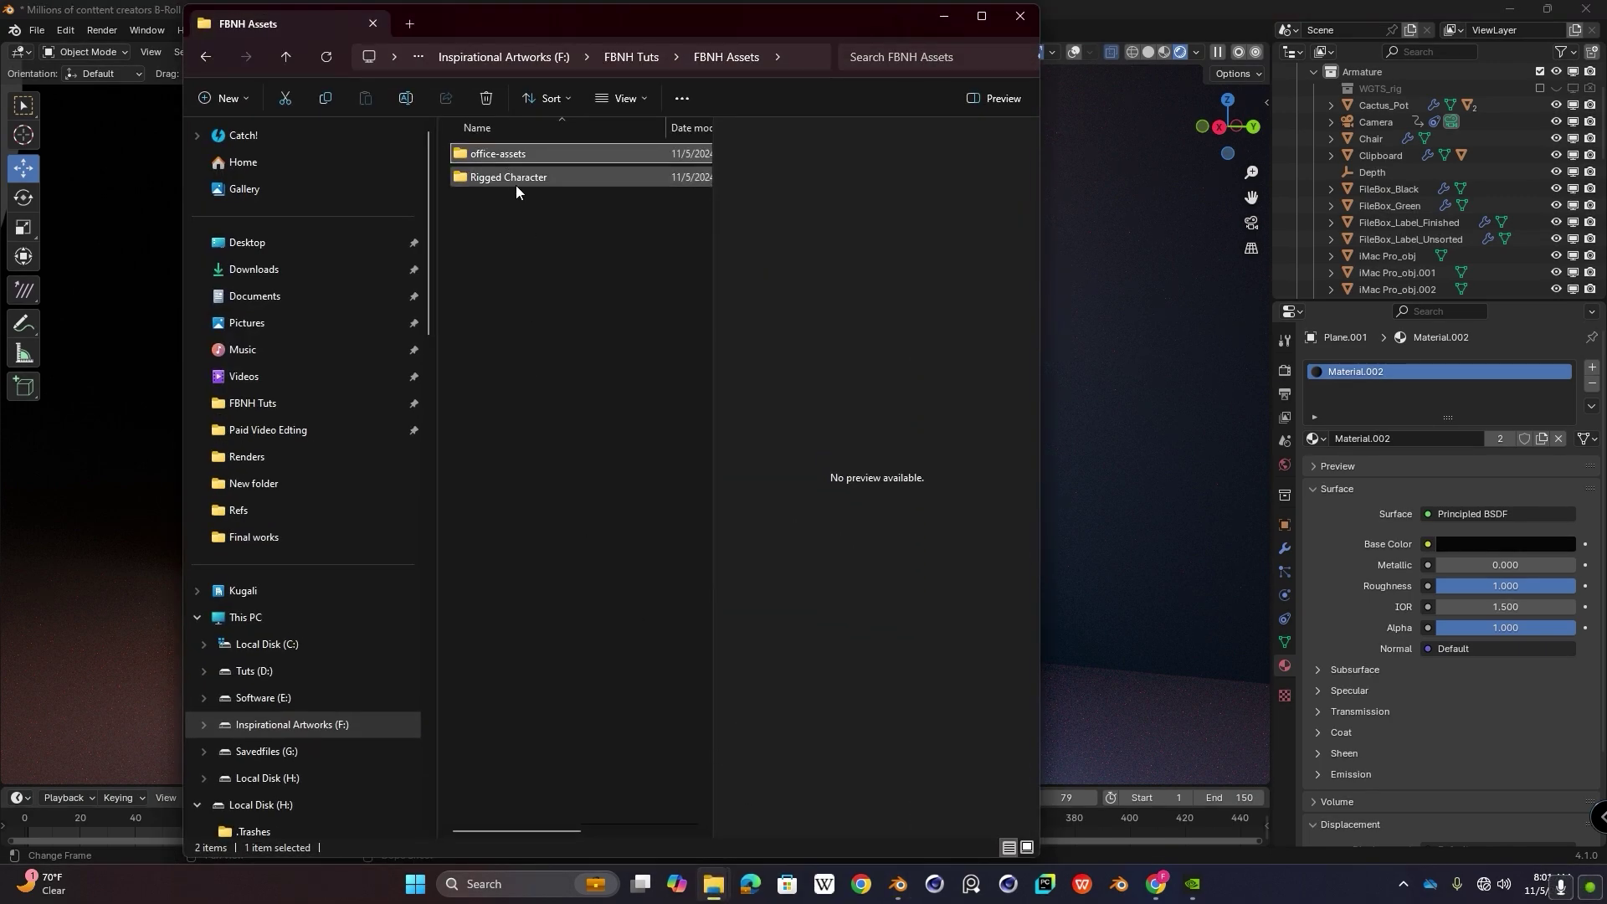
pyautogui.click(515, 179)
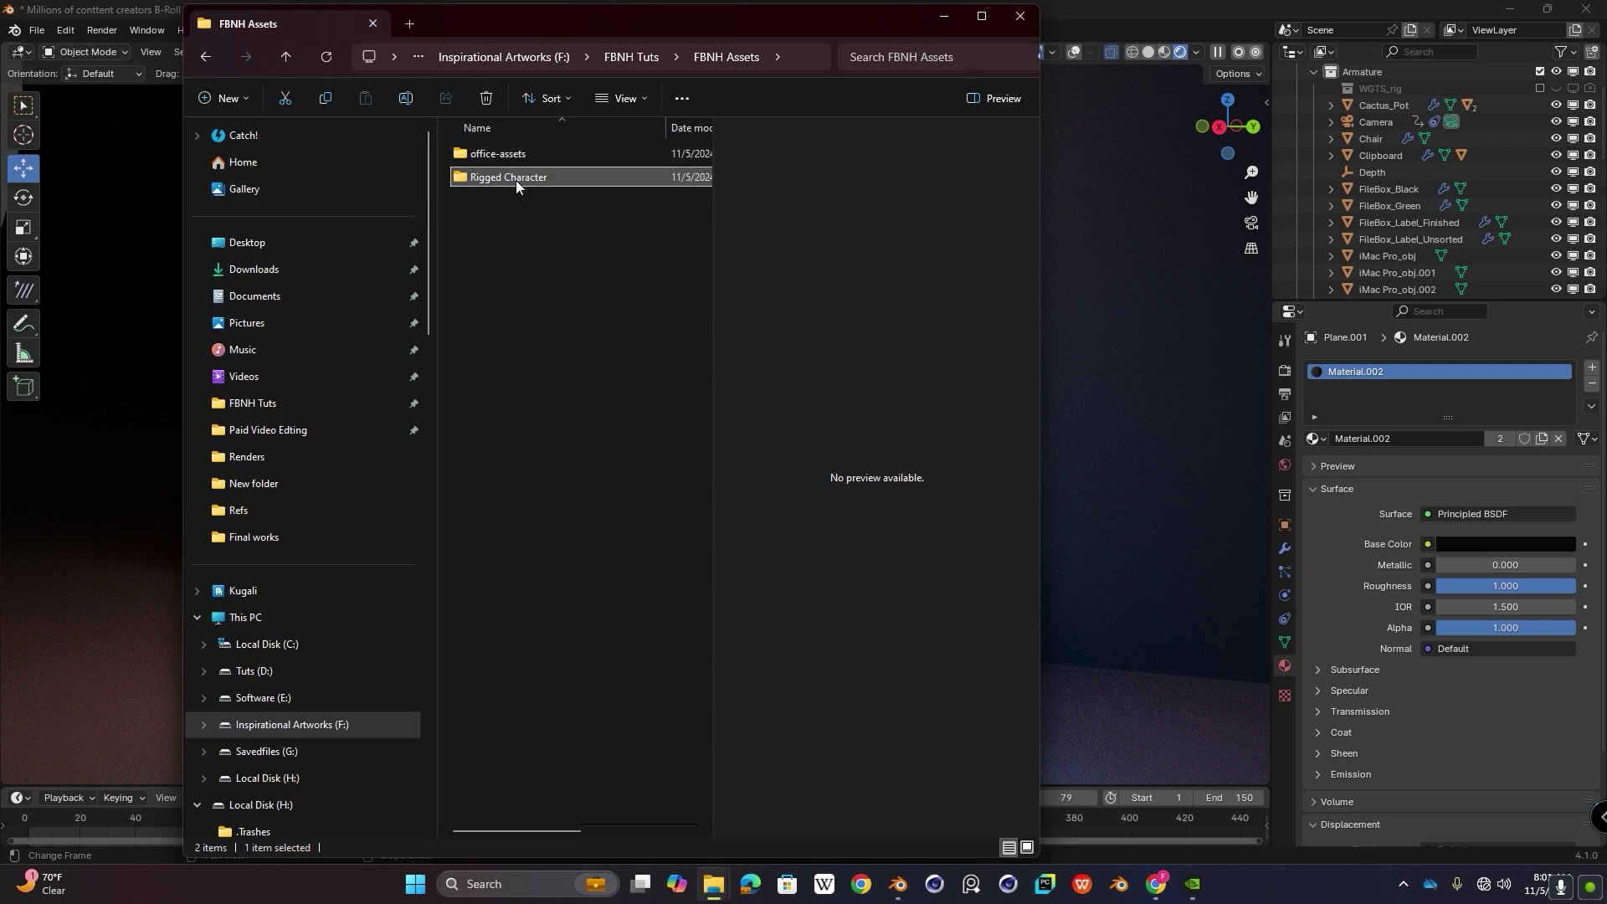
pyautogui.doubleClick(516, 179)
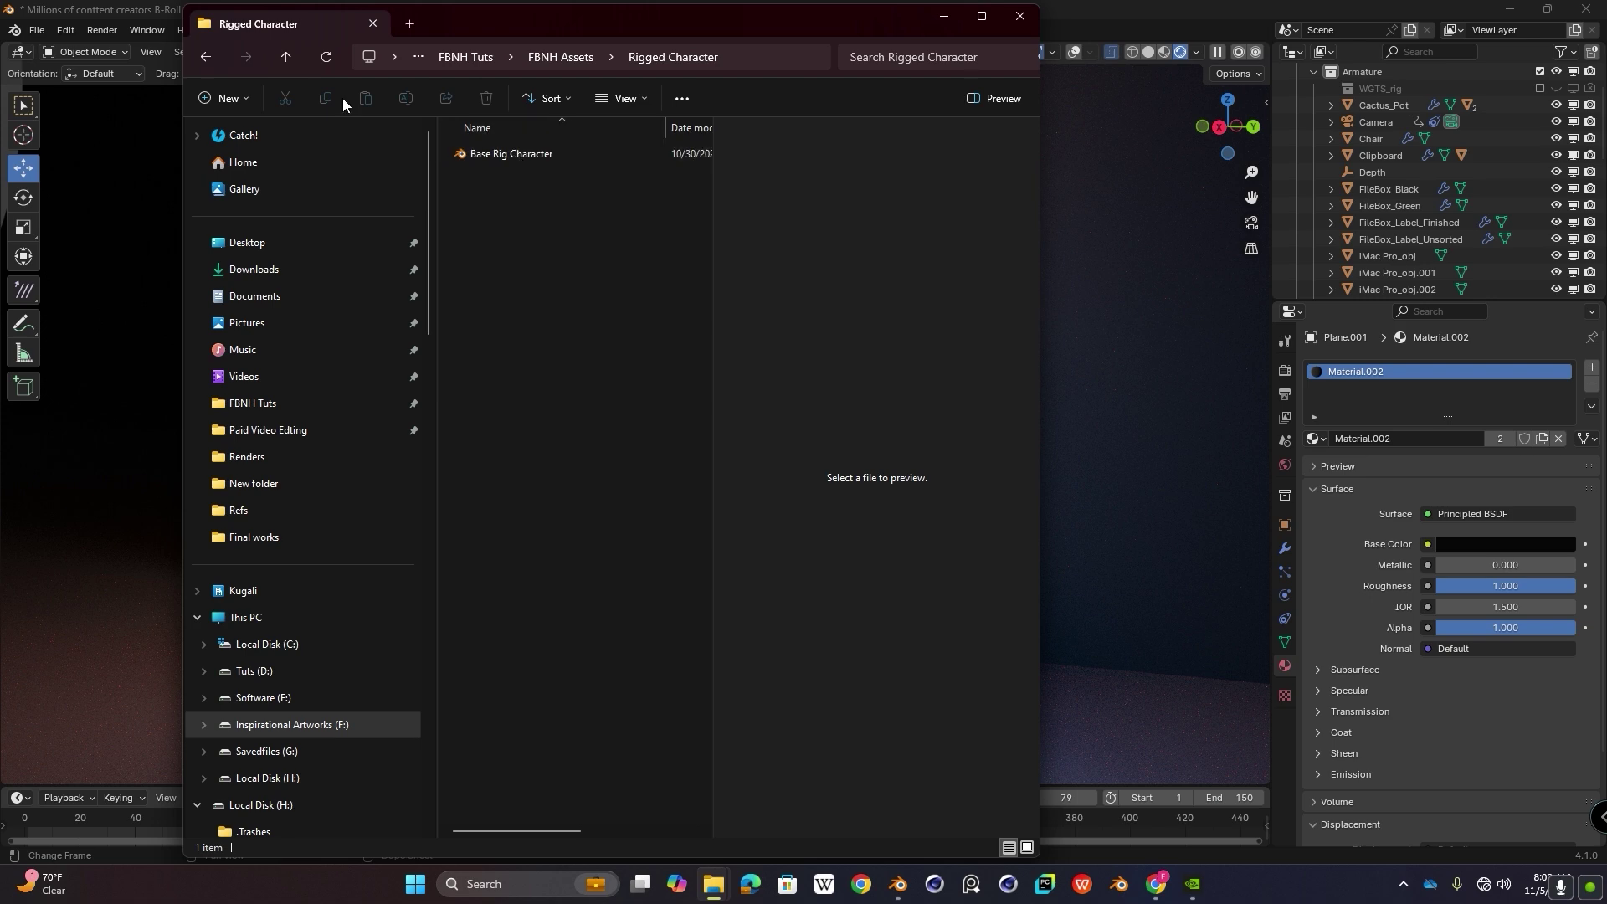
pyautogui.click(207, 56)
pyautogui.doubleClick(504, 154)
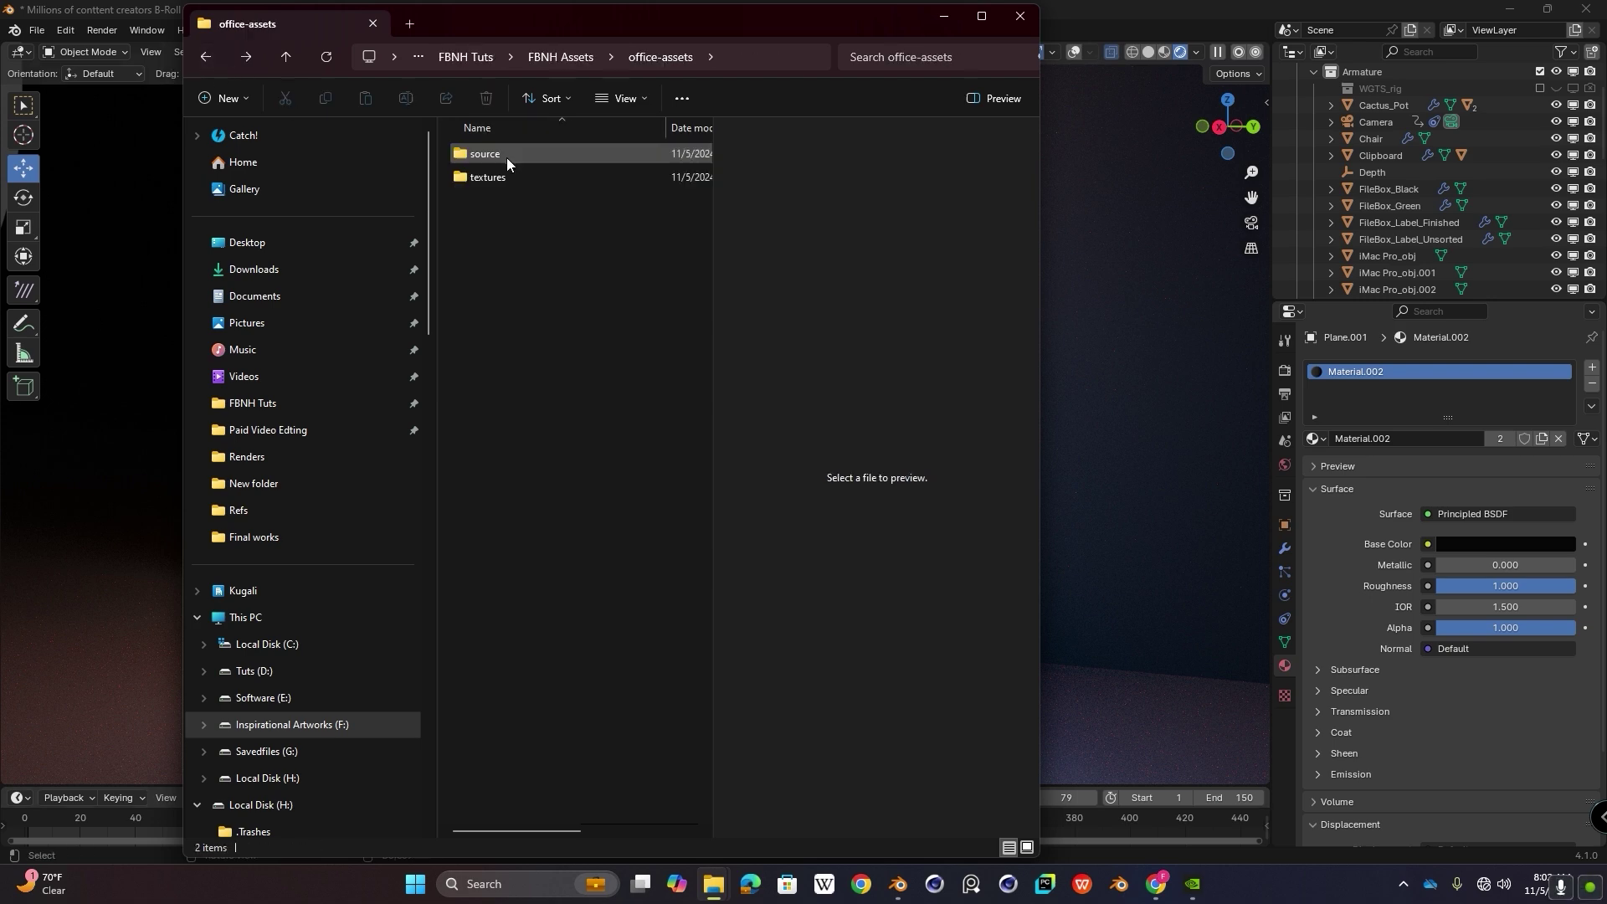
pyautogui.doubleClick(499, 154)
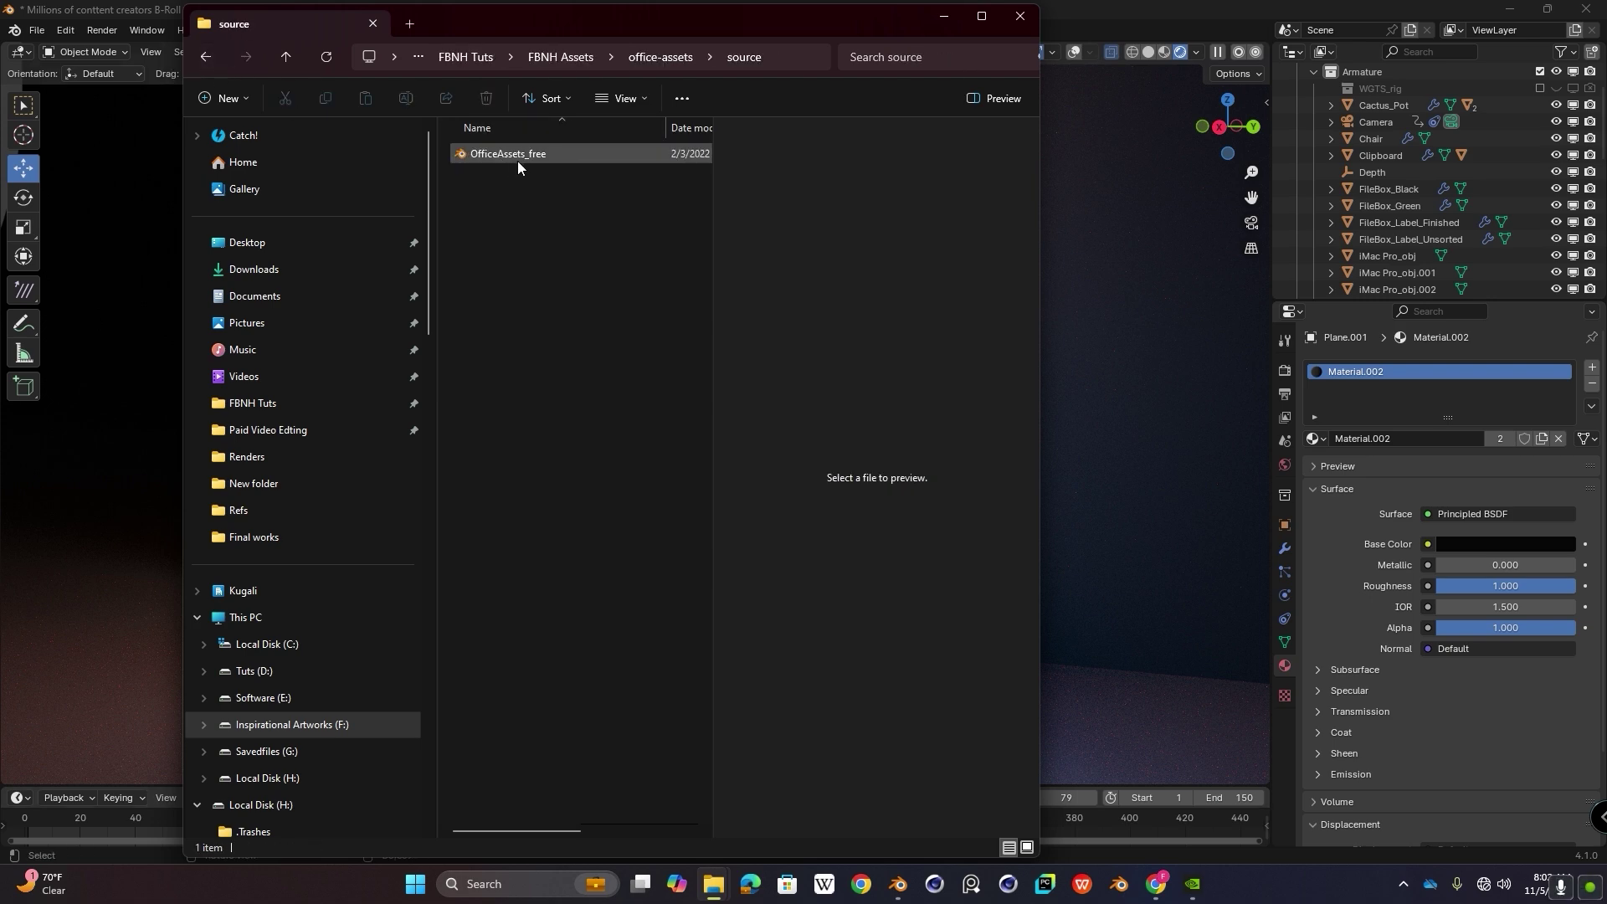
pyautogui.click(208, 56)
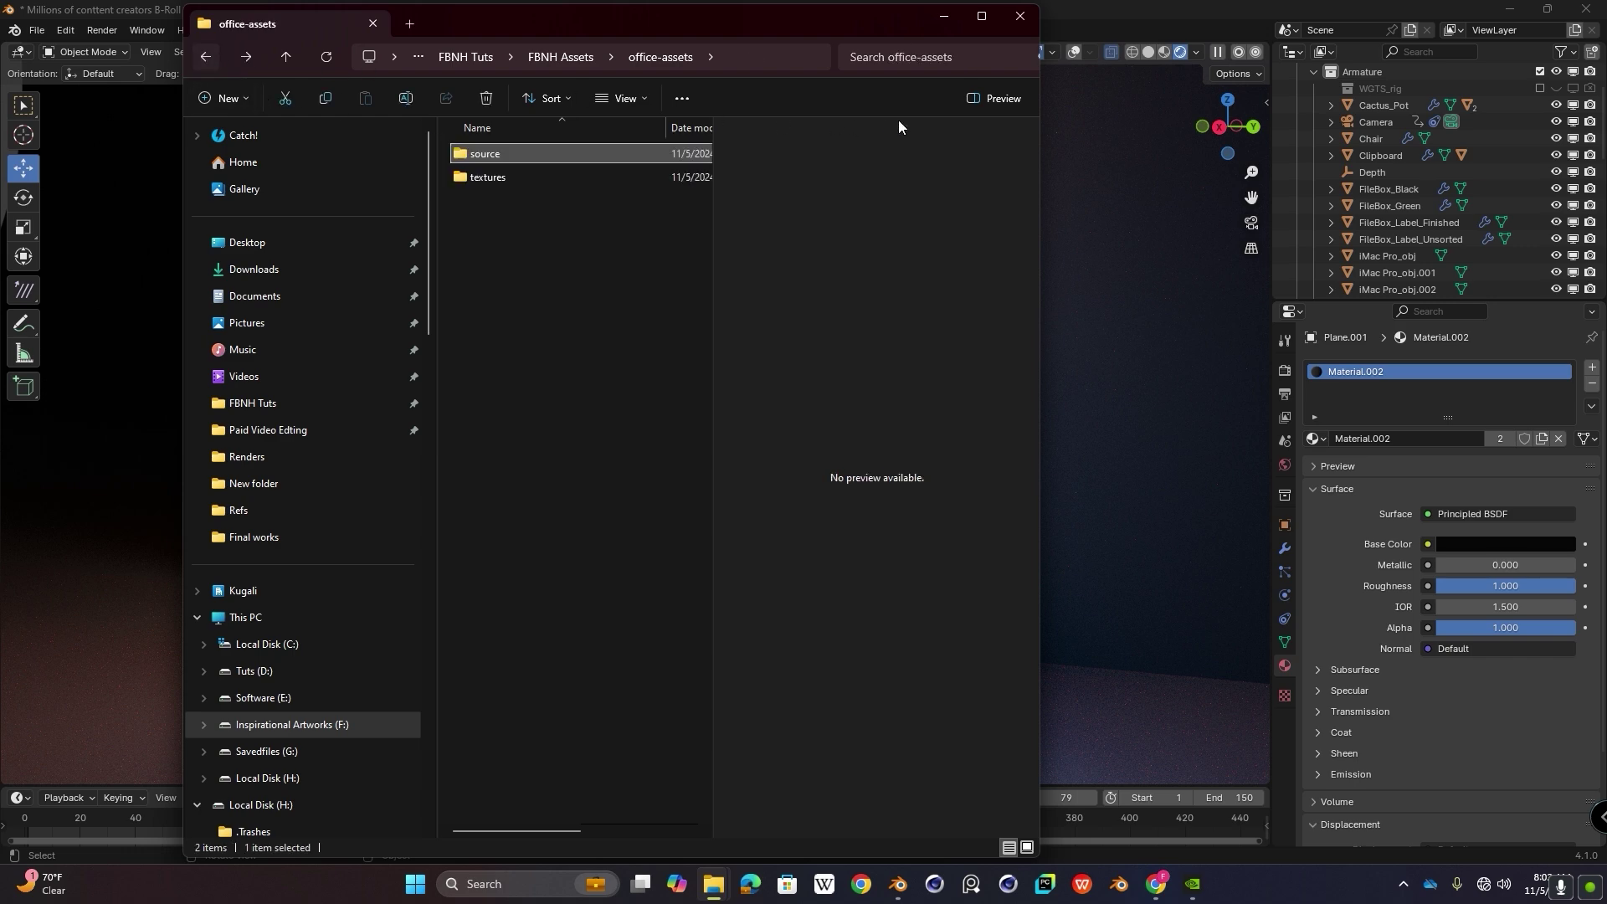
pyautogui.click(941, 17)
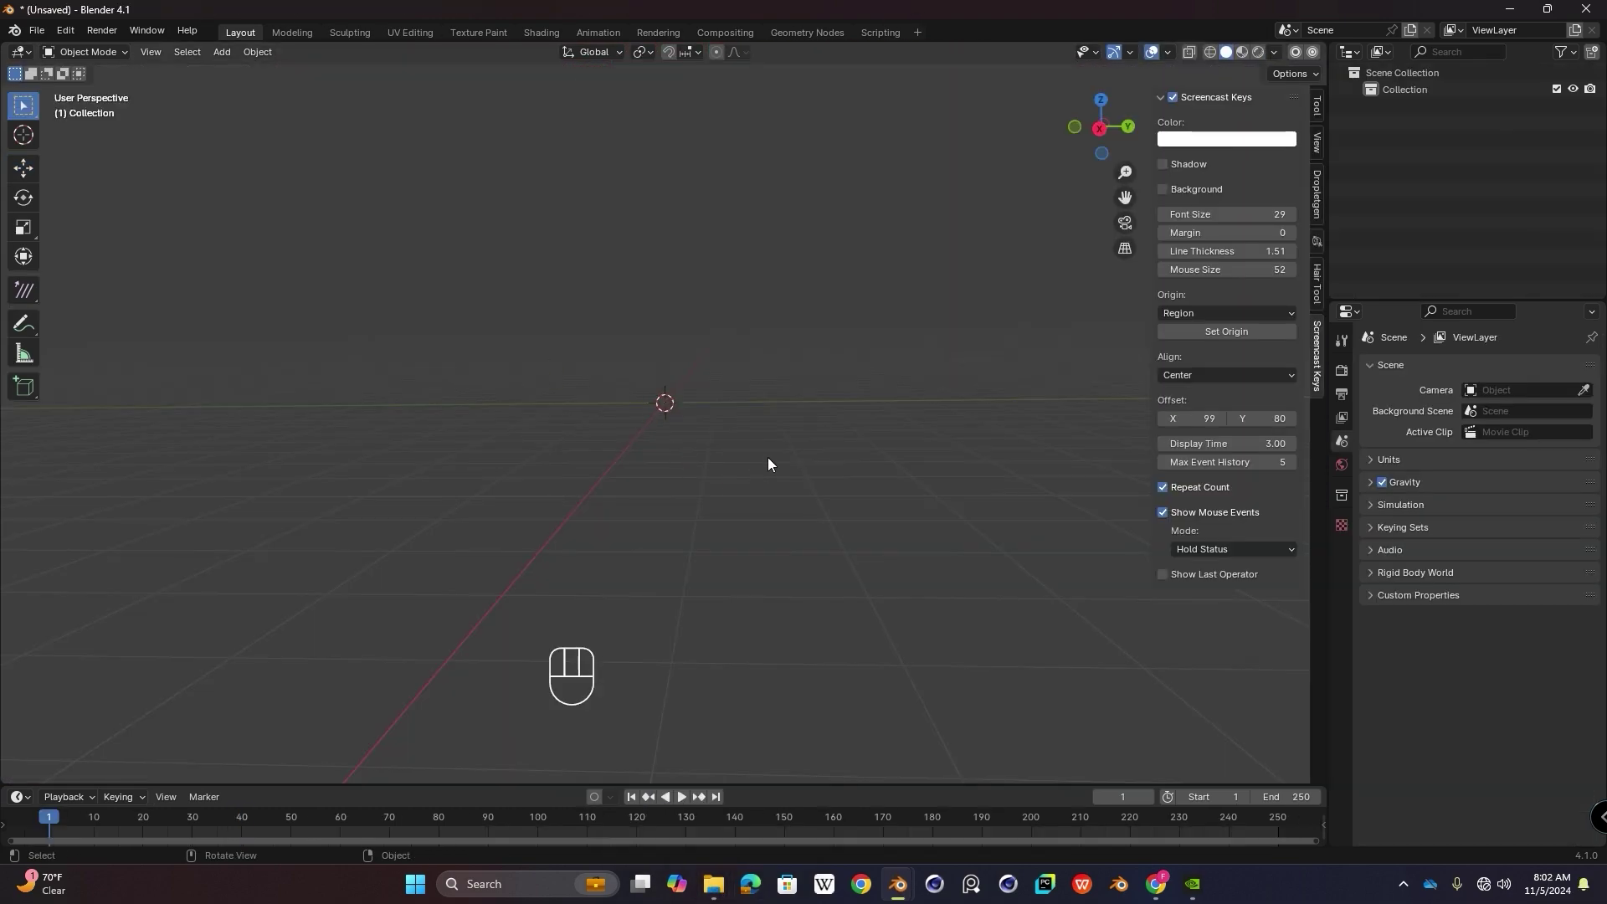
# Step: In File Explorer, open the source folder inside office-assets and copy its folder path
pyautogui.moveTo(671, 374); pyautogui.dragTo(74, 305, button='middle')
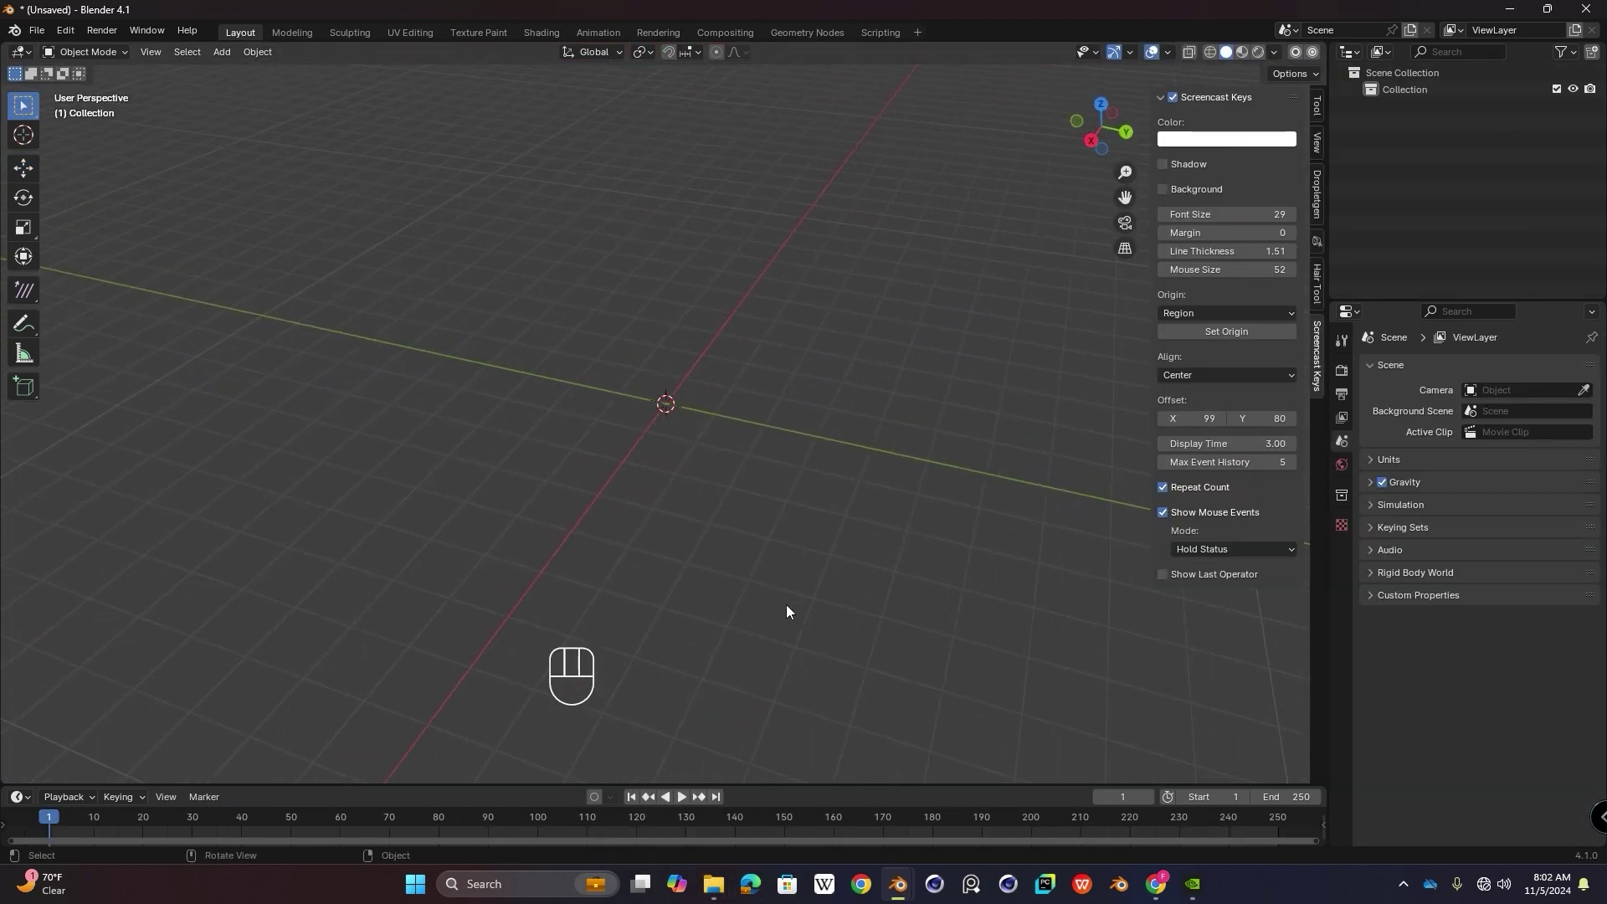
pyautogui.moveTo(713, 883)
pyautogui.click(744, 810)
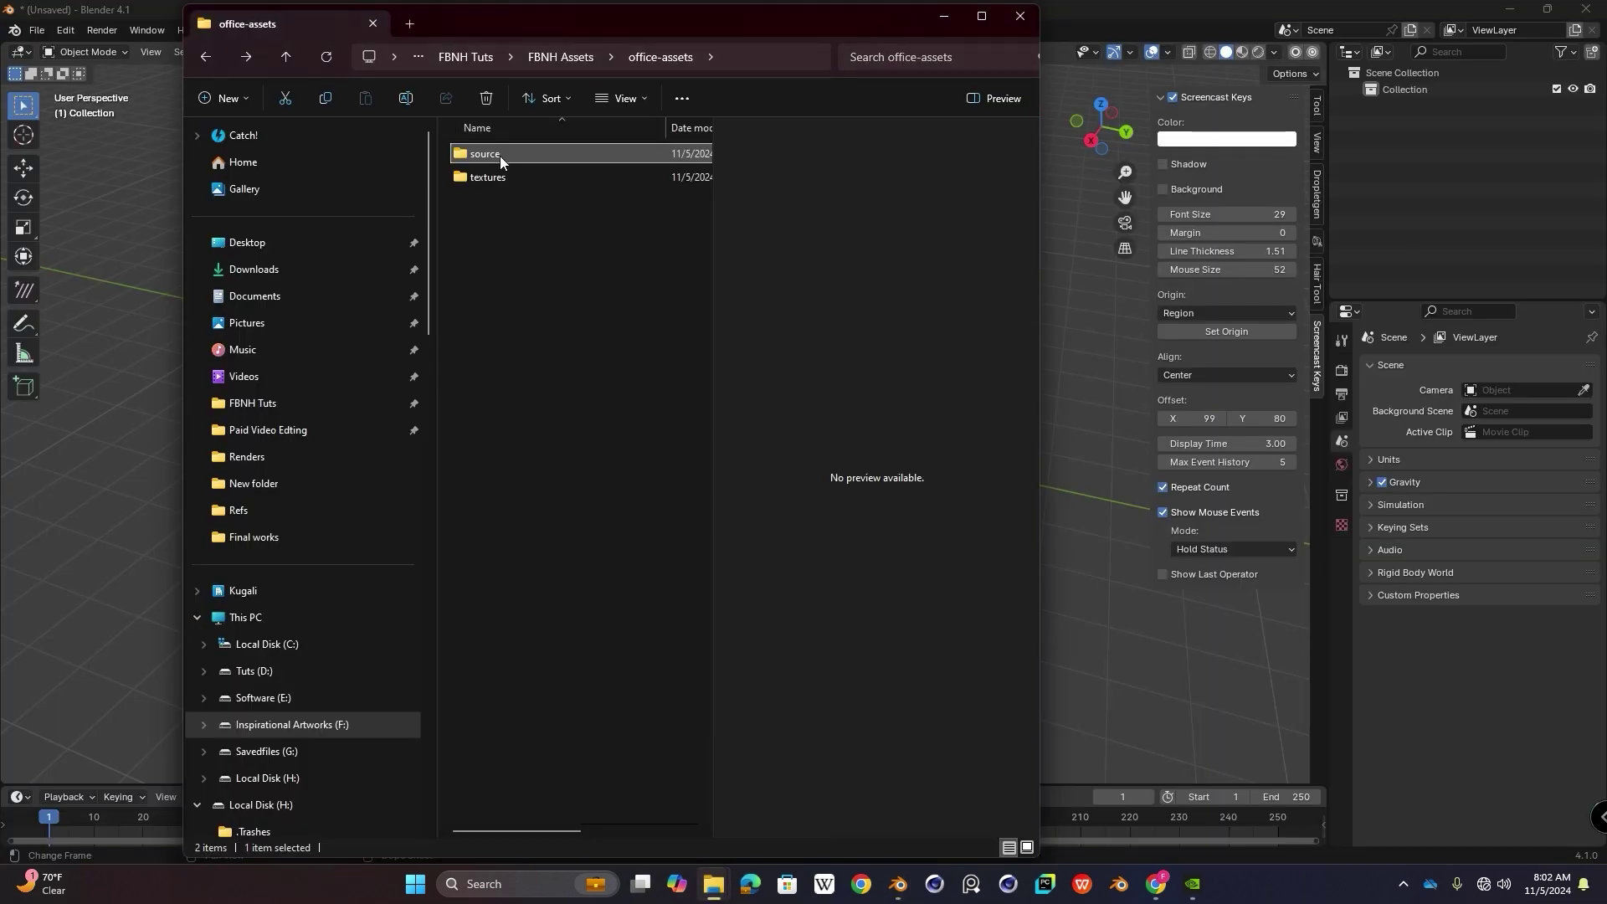
pyautogui.doubleClick(499, 155)
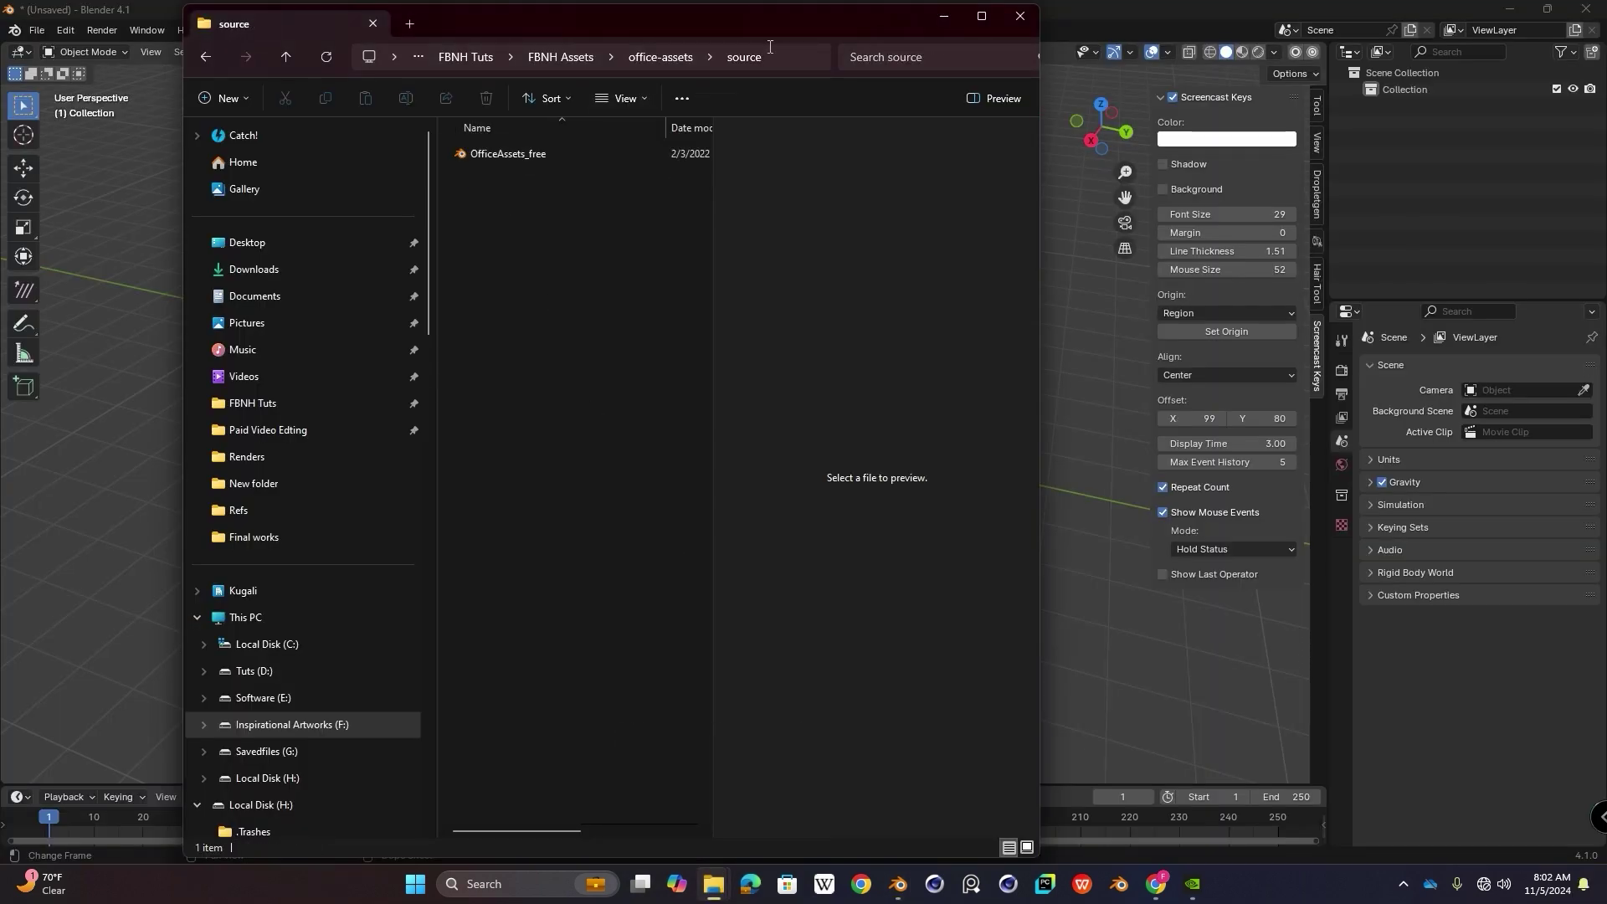
pyautogui.click(714, 57)
pyautogui.hotkey('ctrl', 'c')
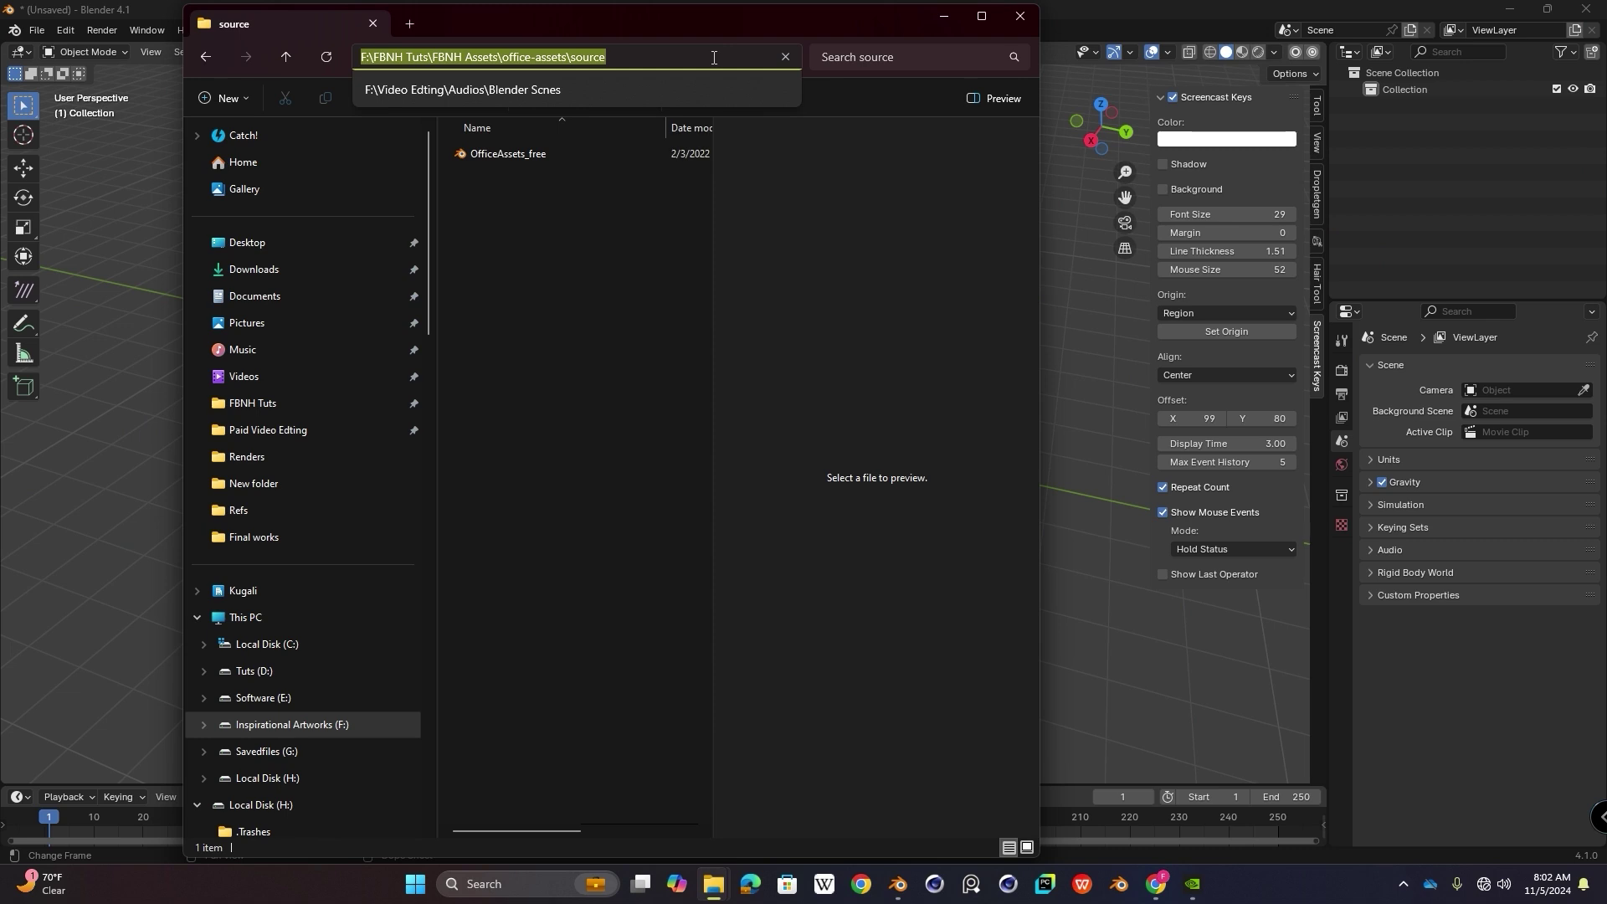
pyautogui.click(94, 131)
# Step: In Blender, discard the unsaved scene and open OfficeAssets_free.blend from the copied path F:\FBNH Tuts\FBNH Assets\office-assets\source
pyautogui.moveTo(684, 494); pyautogui.dragTo(716, 350, button='middle')
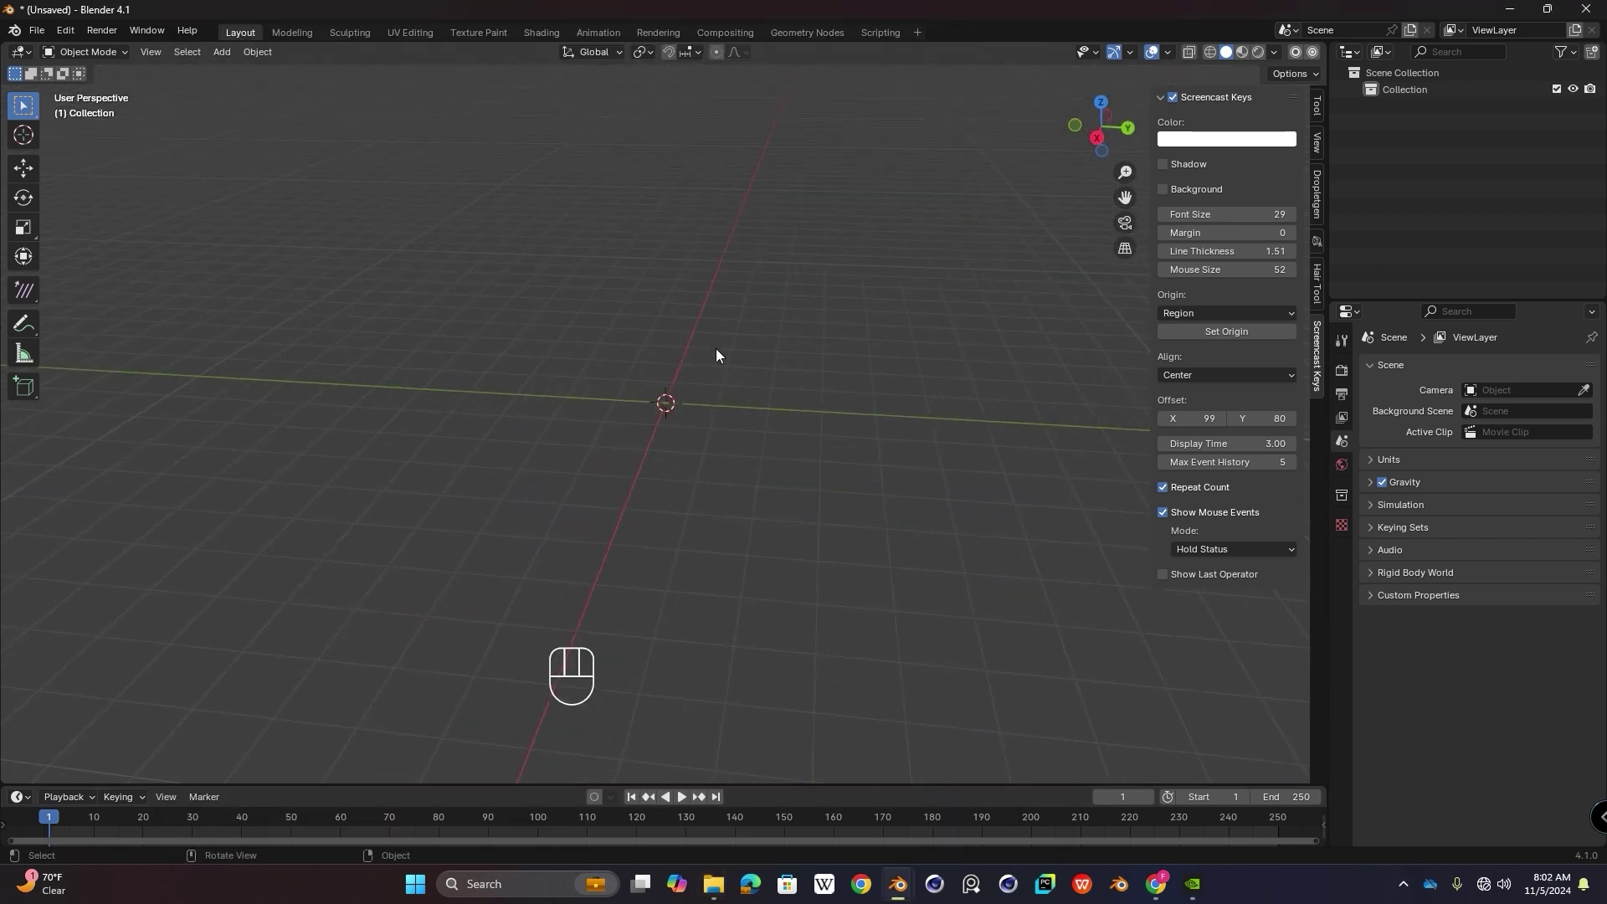
pyautogui.click(37, 30)
pyautogui.click(71, 66)
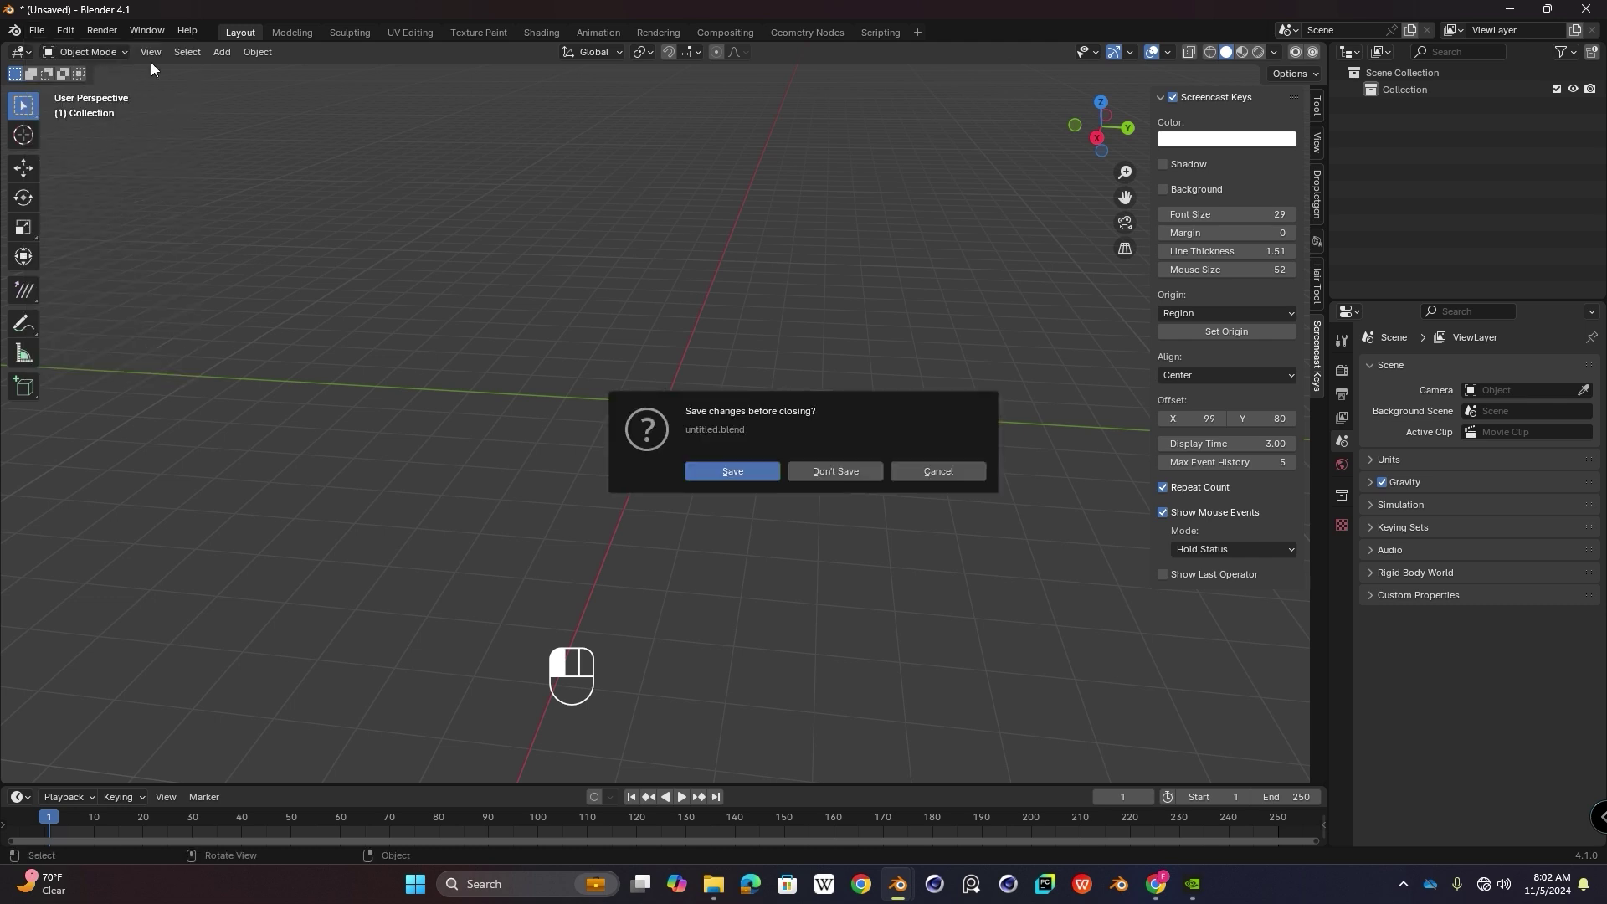
pyautogui.click(837, 470)
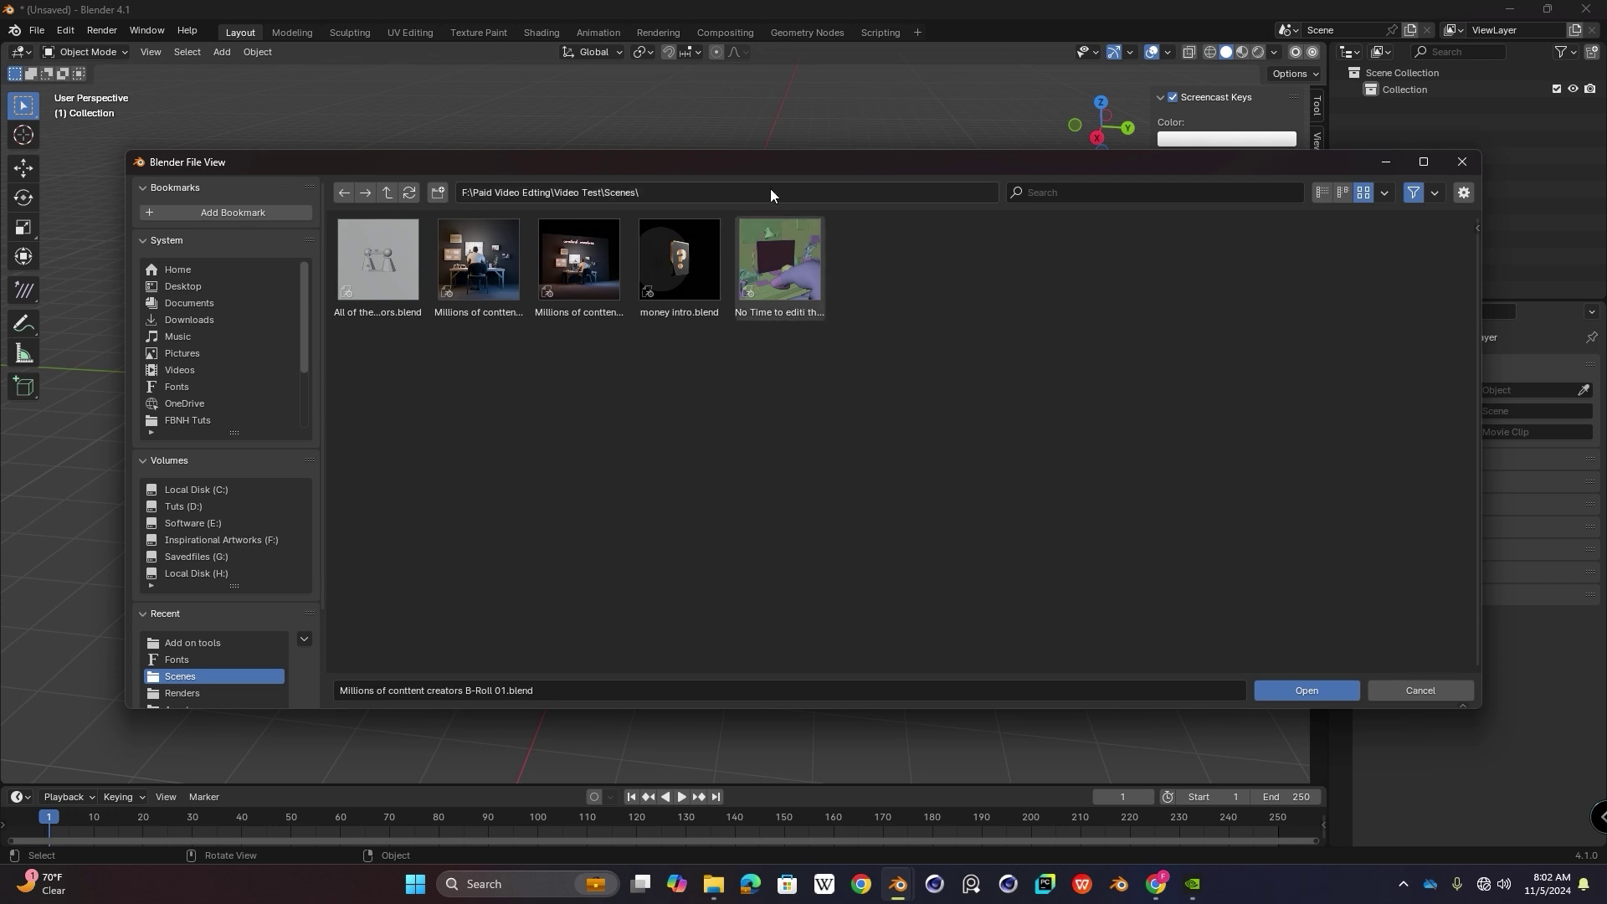
pyautogui.click(763, 192)
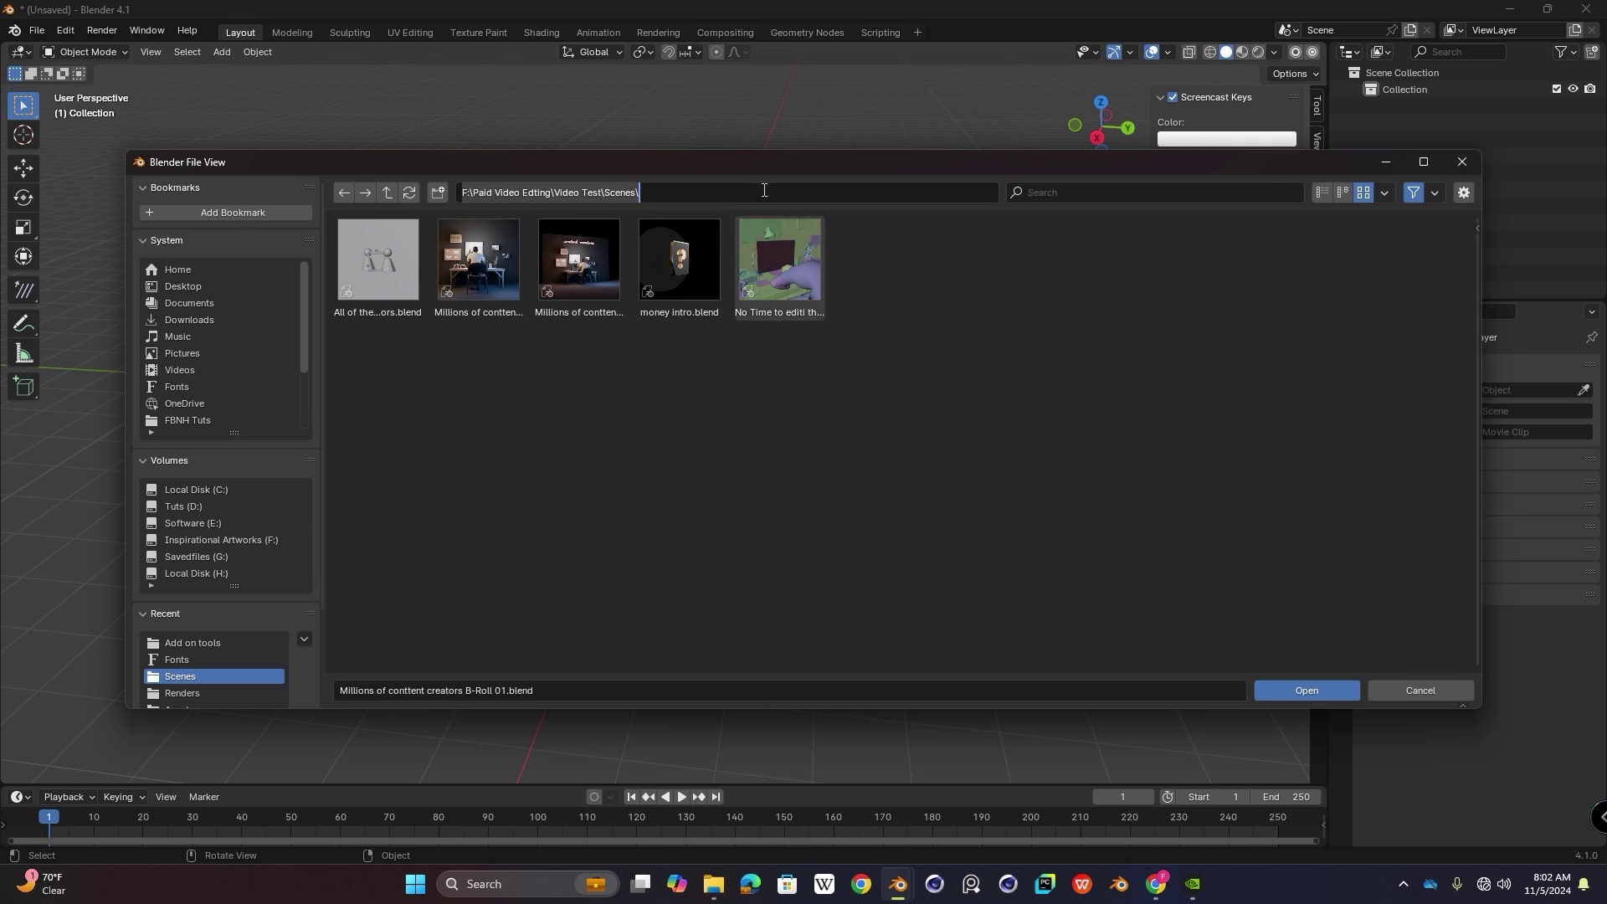
pyautogui.hotkey('ctrl', 'v')
pyautogui.press('Return')
pyautogui.click(387, 255)
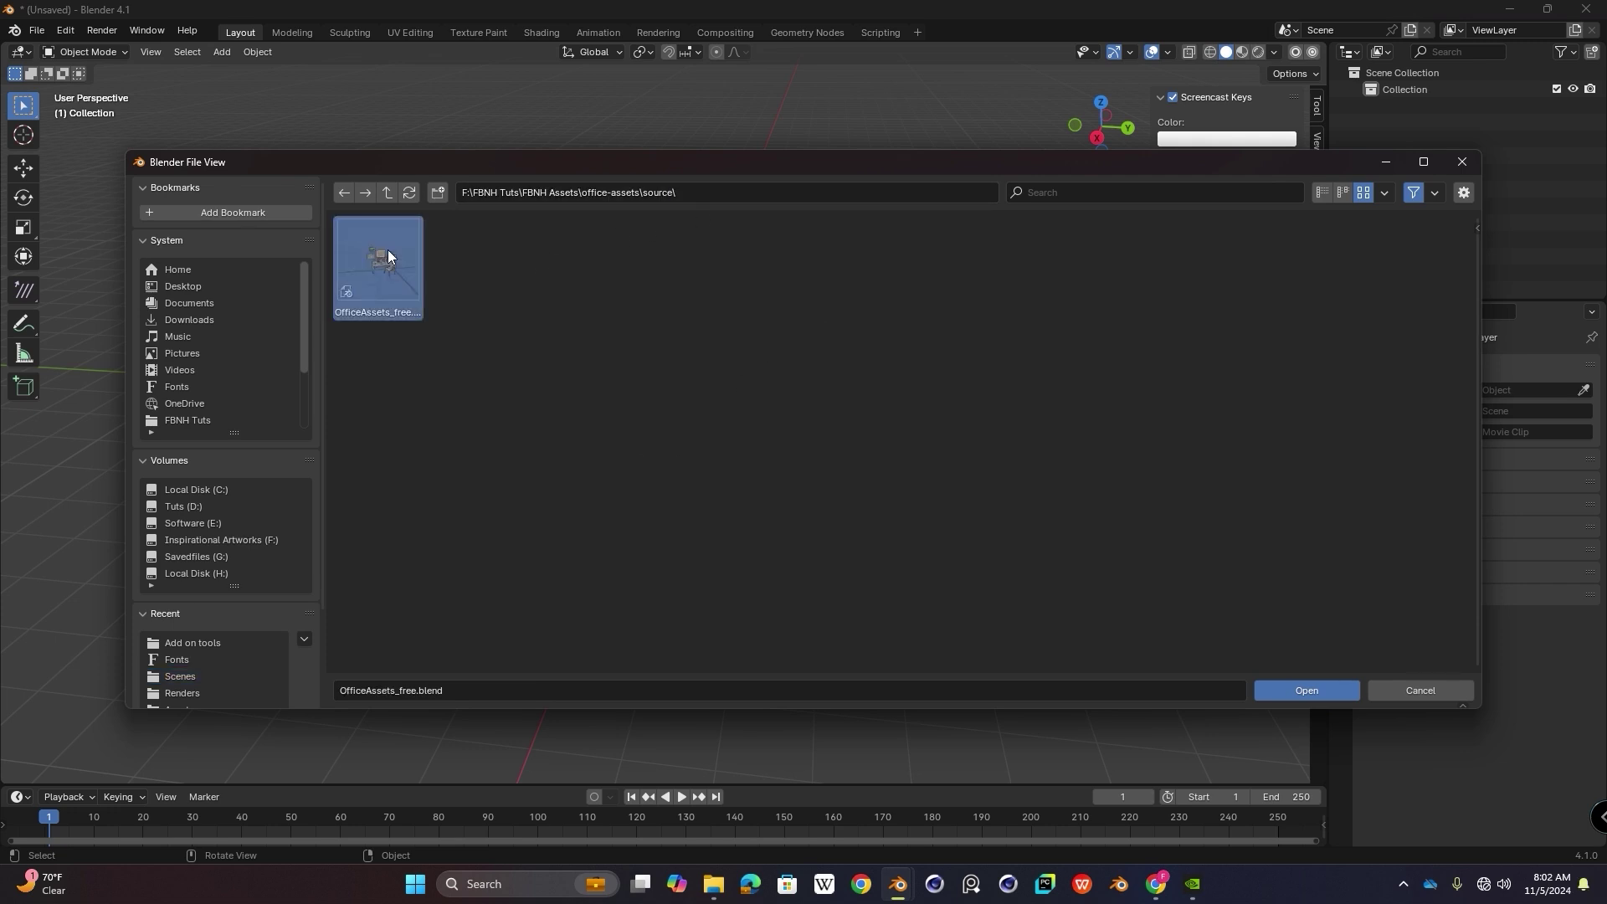
pyautogui.click(1306, 690)
# Step: Turn on the Screencast Keys display for the office assets file and hide the sidebar
pyautogui.moveTo(750, 368); pyautogui.dragTo(690, 358, button='middle')
pyautogui.scroll(4, 755, 449)
pyautogui.scroll(-2, 755, 449)
pyautogui.moveTo(755, 448); pyautogui.dragTo(845, 410, button='middle')
pyautogui.press('n')
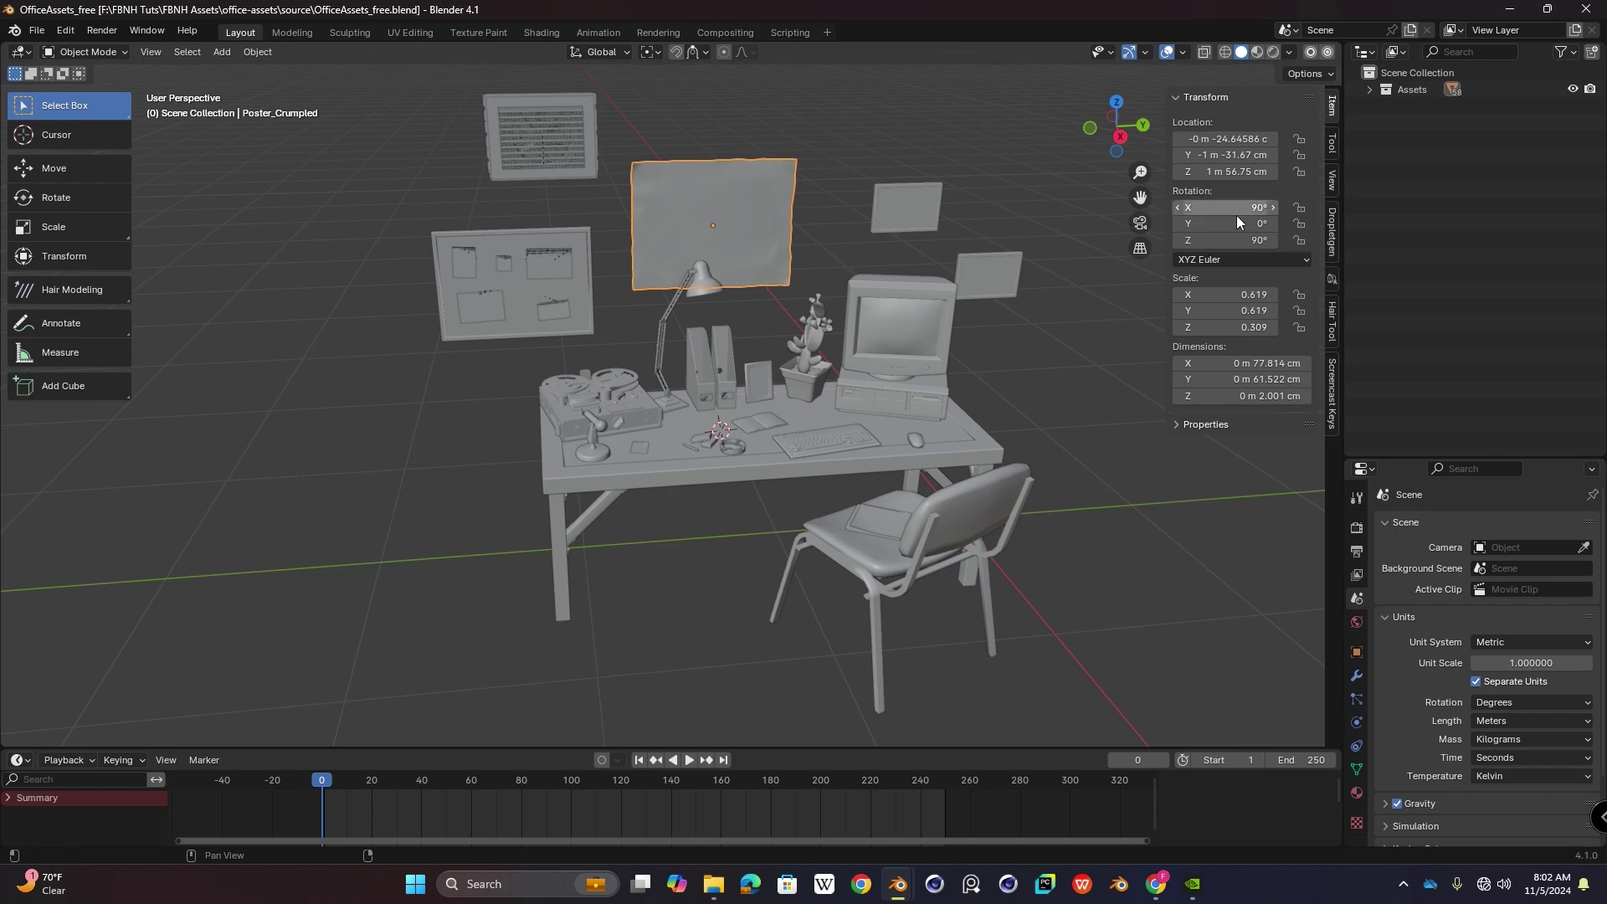
pyautogui.click(1331, 400)
pyautogui.moveTo(569, 452); pyautogui.dragTo(632, 452, button='middle')
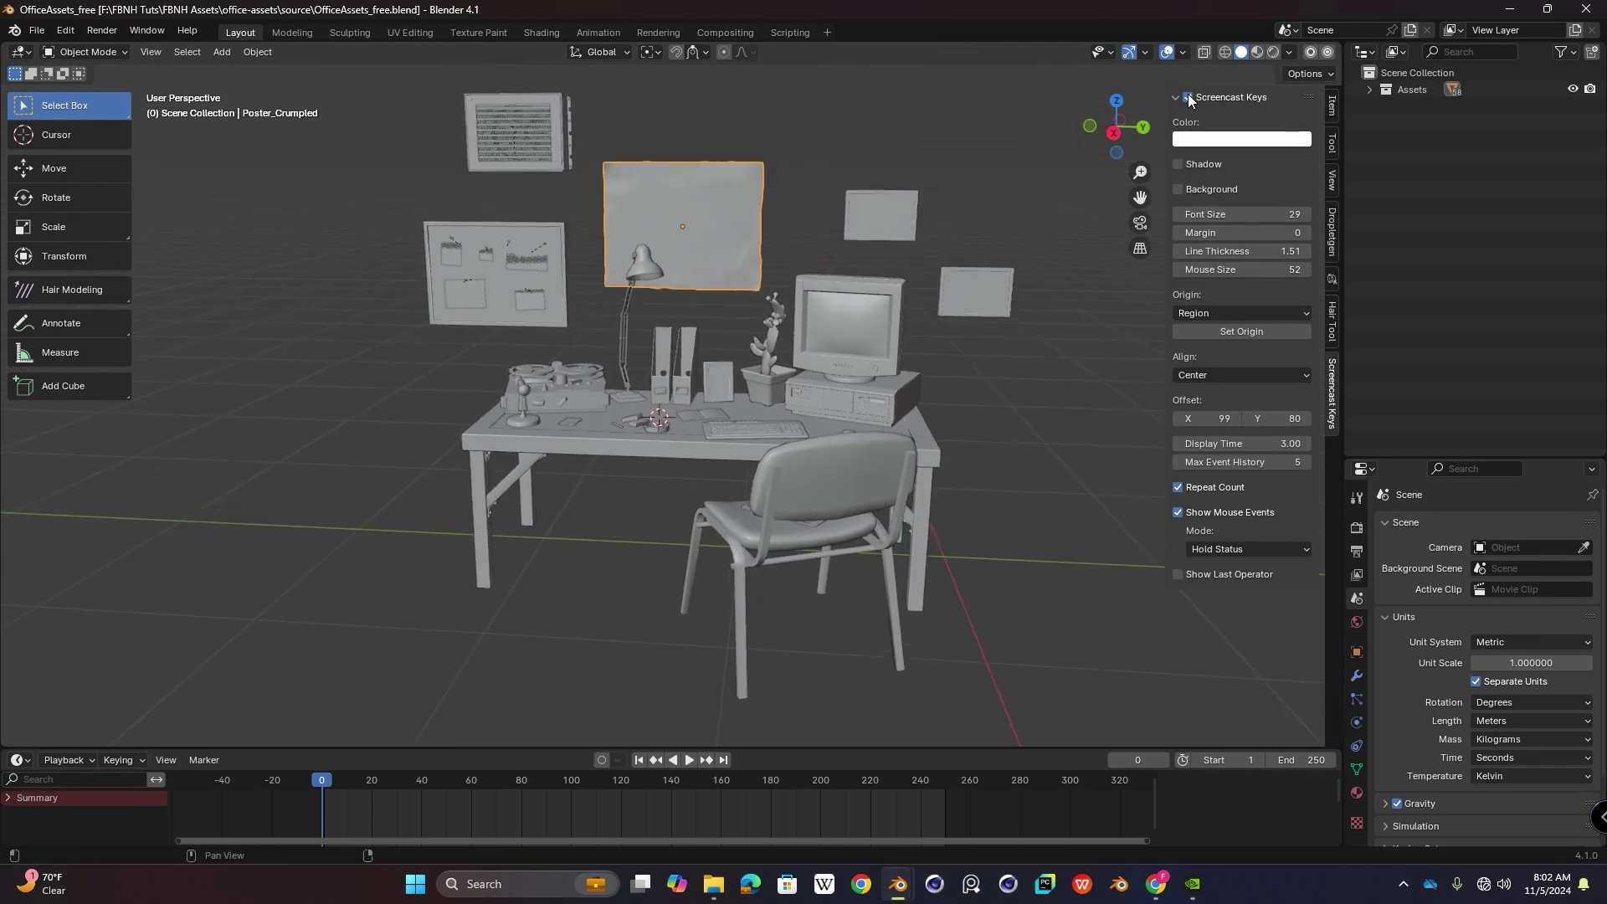
pyautogui.moveTo(629, 363); pyautogui.dragTo(624, 351, button='middle')
pyautogui.keyDown('shift'); pyautogui.moveTo(682, 564); pyautogui.dragTo(677, 538, button='middle'); pyautogui.keyUp('shift')
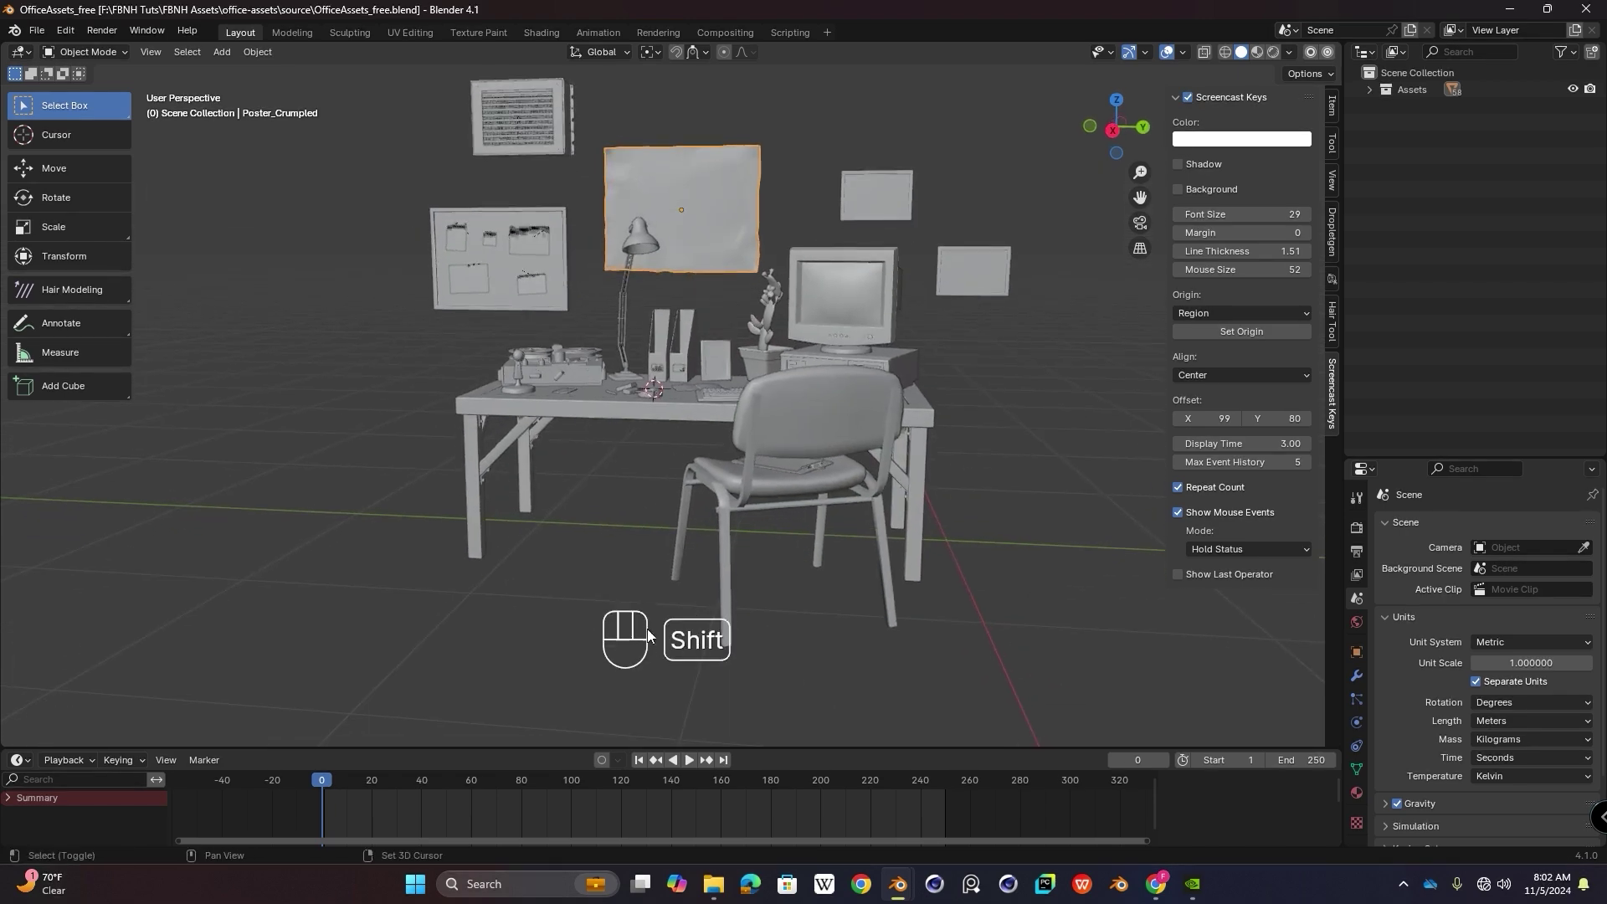
pyautogui.moveTo(653, 639); pyautogui.dragTo(791, 480, button='middle')
pyautogui.press('n')
# Step: Examine the desk, chair, computer and wall assets from several angles, and show the Screencast Keys settings again
pyautogui.scroll(3, 762, 379)
pyautogui.moveTo(761, 379); pyautogui.dragTo(721, 468, button='middle')
pyautogui.keyDown('shift'); pyautogui.moveTo(721, 468); pyautogui.dragTo(750, 267, button='middle'); pyautogui.keyUp('shift')
pyautogui.moveTo(749, 266); pyautogui.dragTo(777, 457, button='middle')
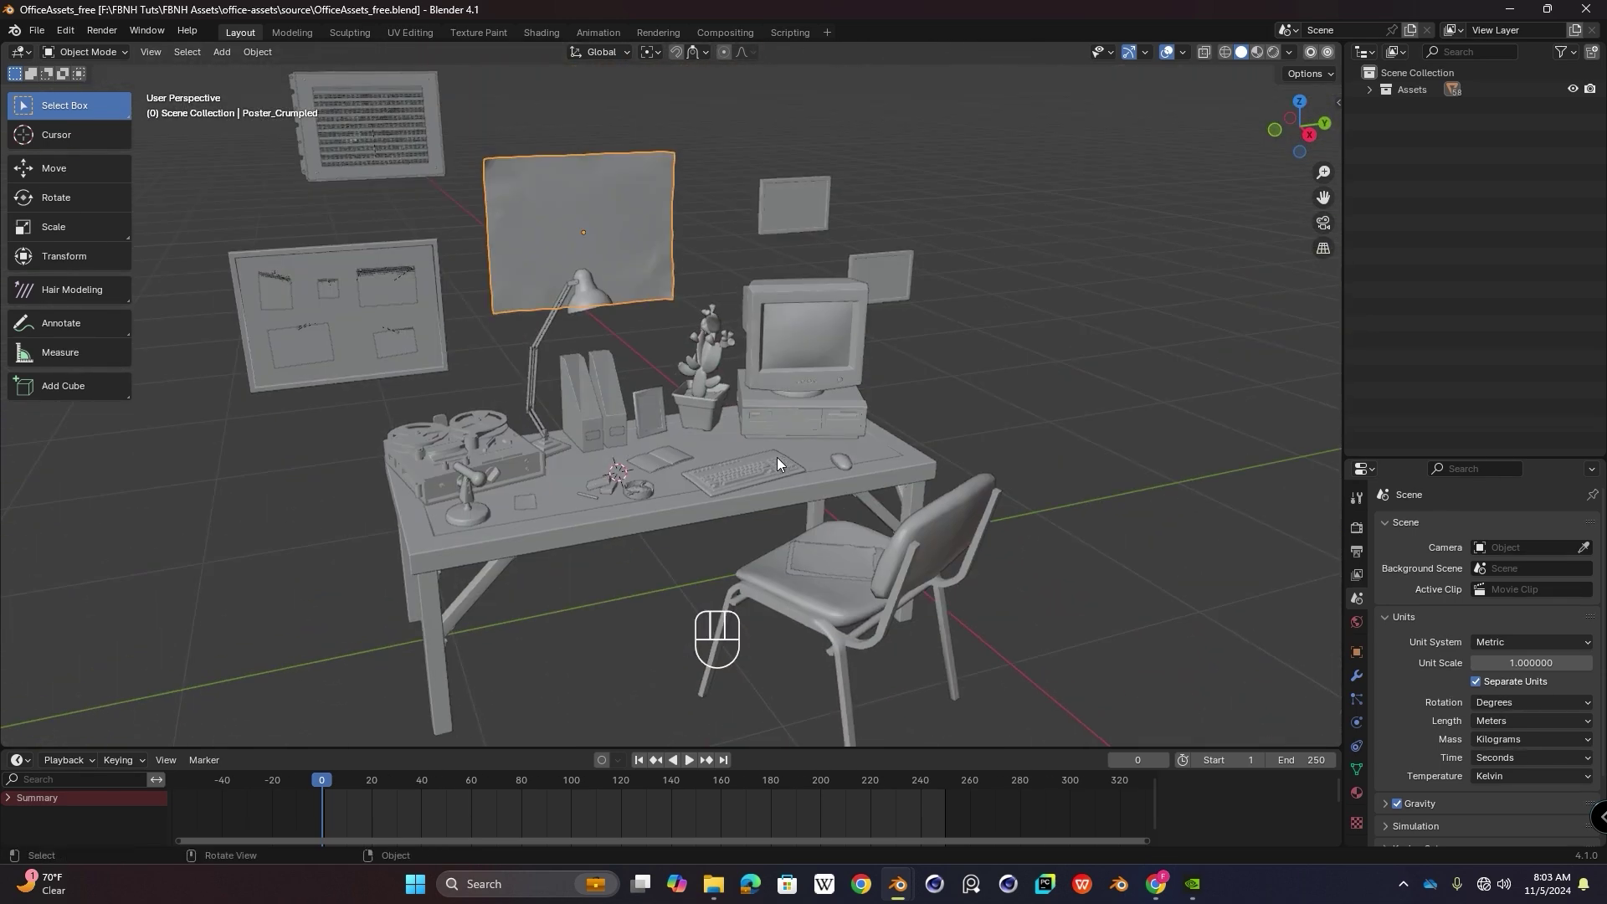
pyautogui.press('n')
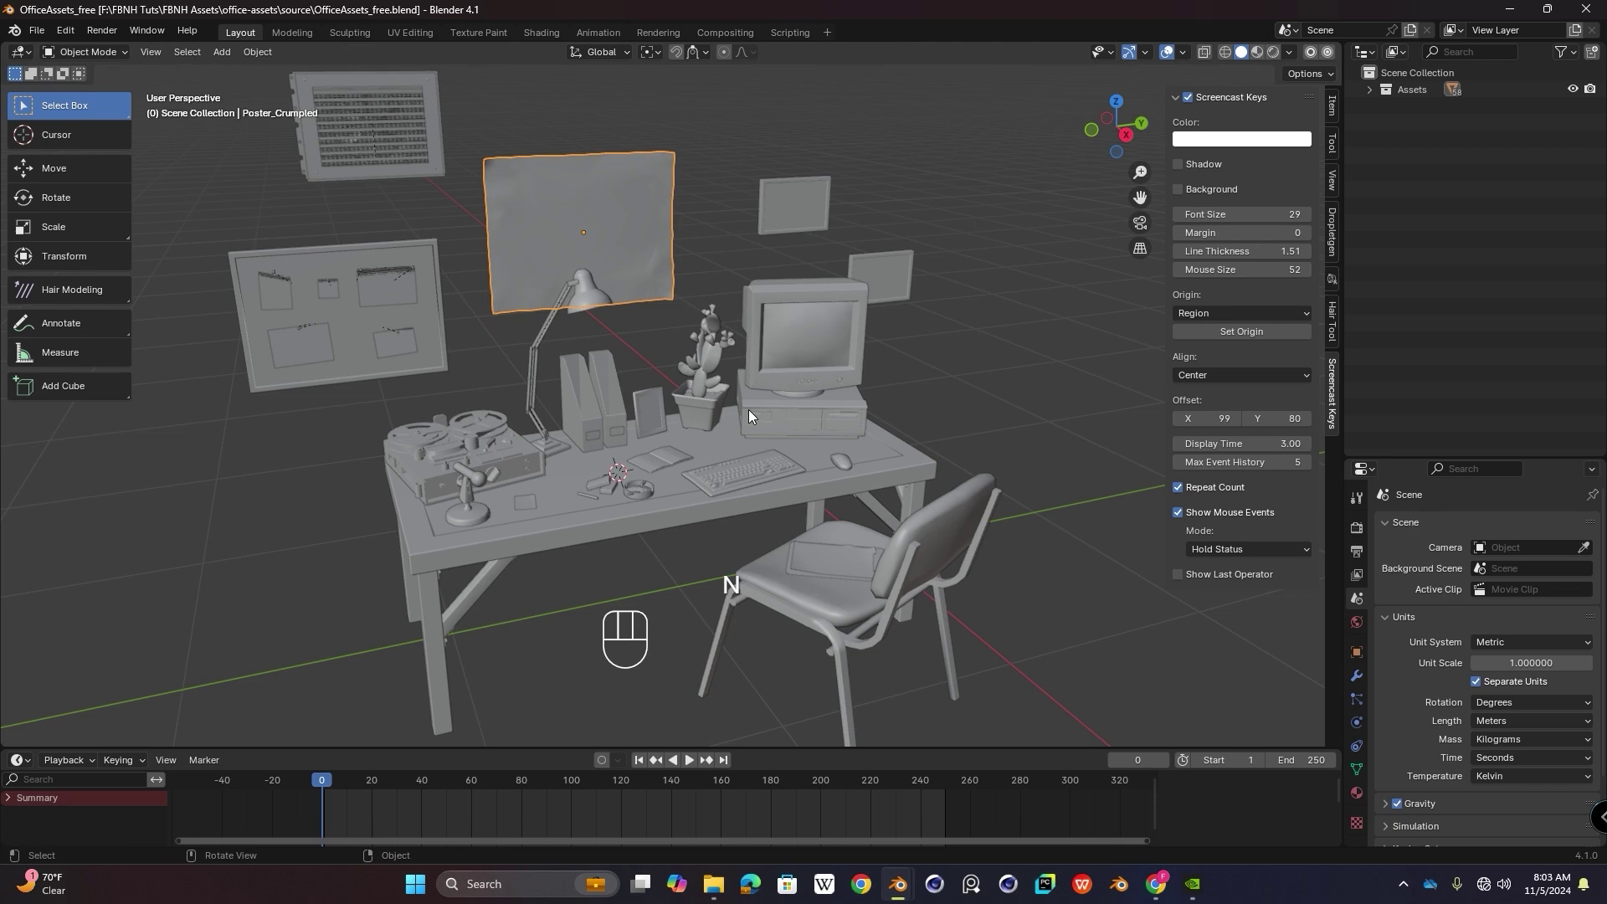
# Step: Hide the sidebar and the toolbar to clear the viewport around the office assets
pyautogui.press('n')
pyautogui.press('t')
pyautogui.scroll(-4, 747, 408)
pyautogui.scroll(-3, 714, 405)
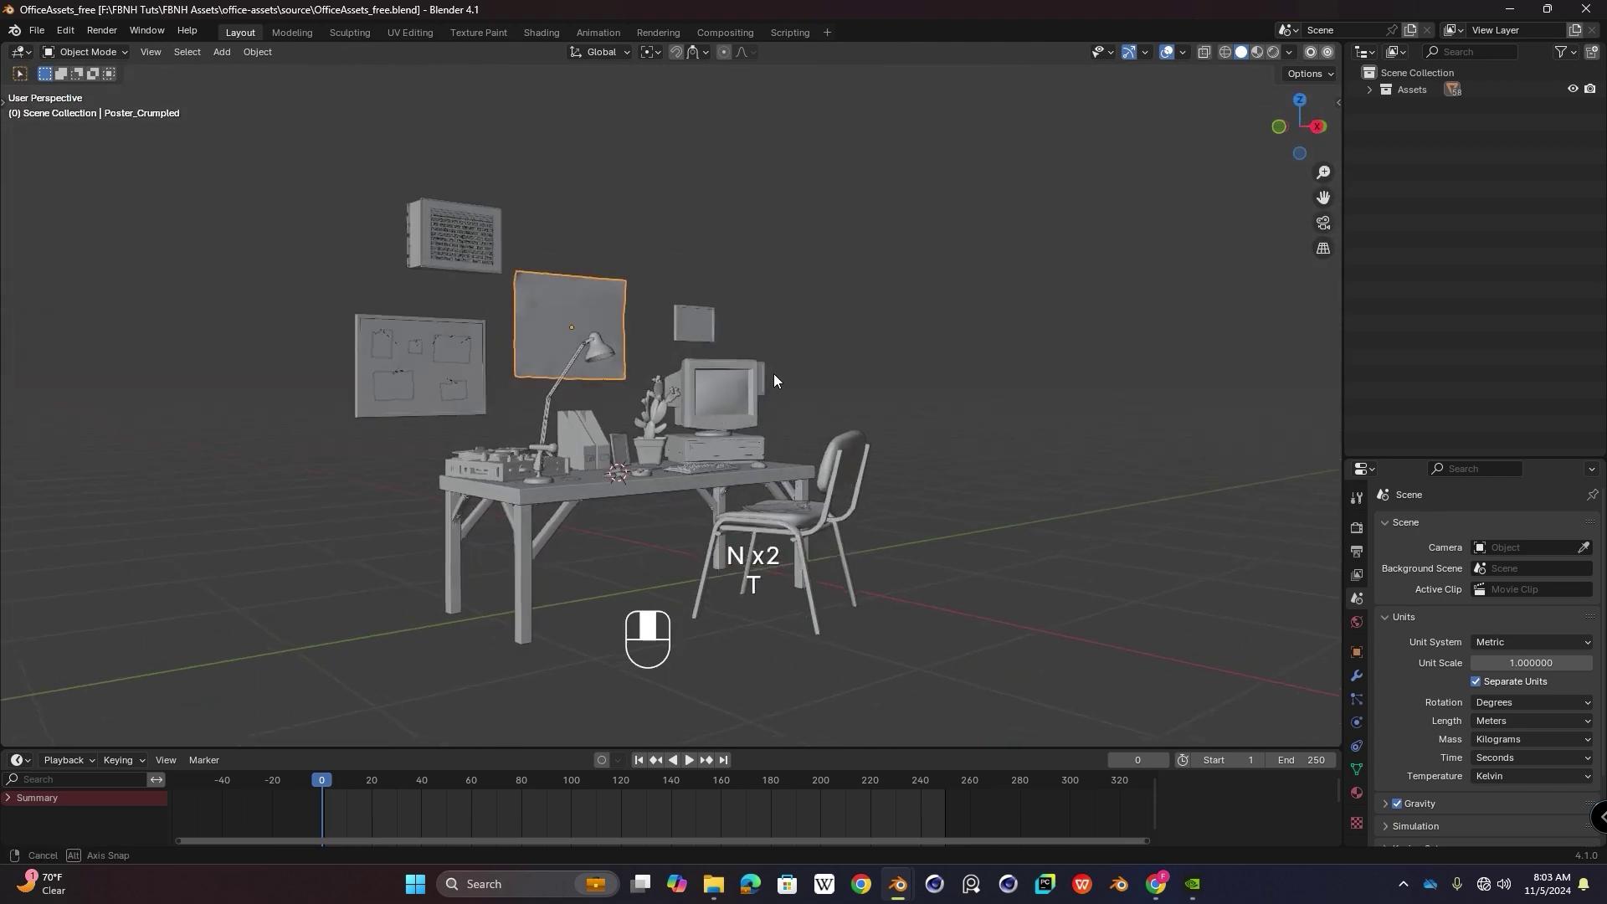
pyautogui.moveTo(681, 398); pyautogui.dragTo(615, 410, button='middle')
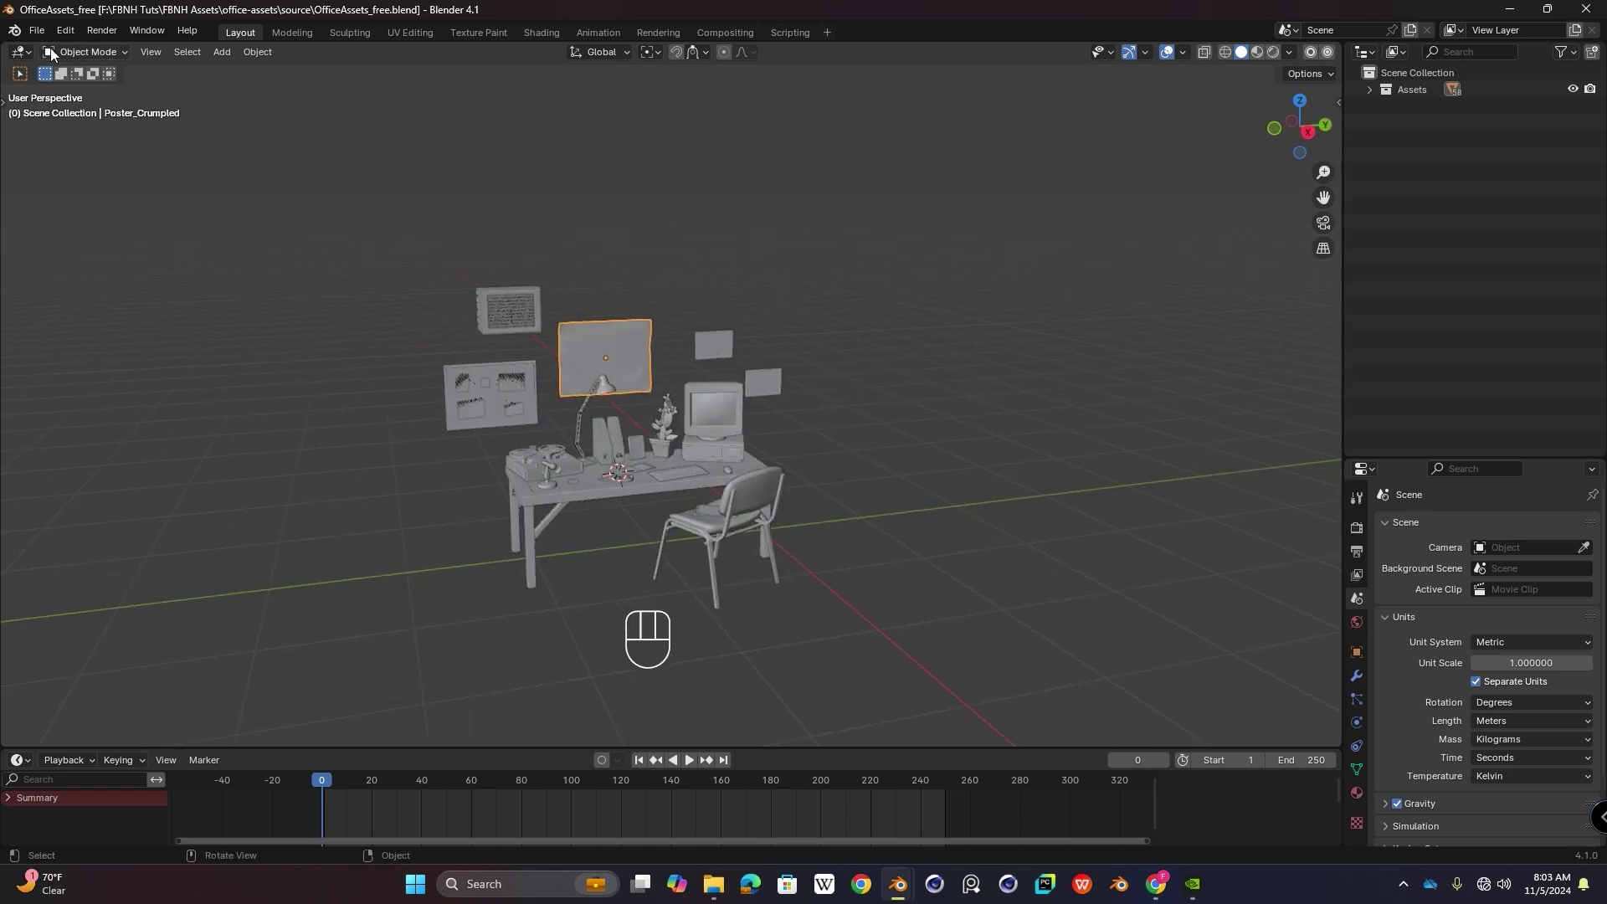
pyautogui.click(37, 31)
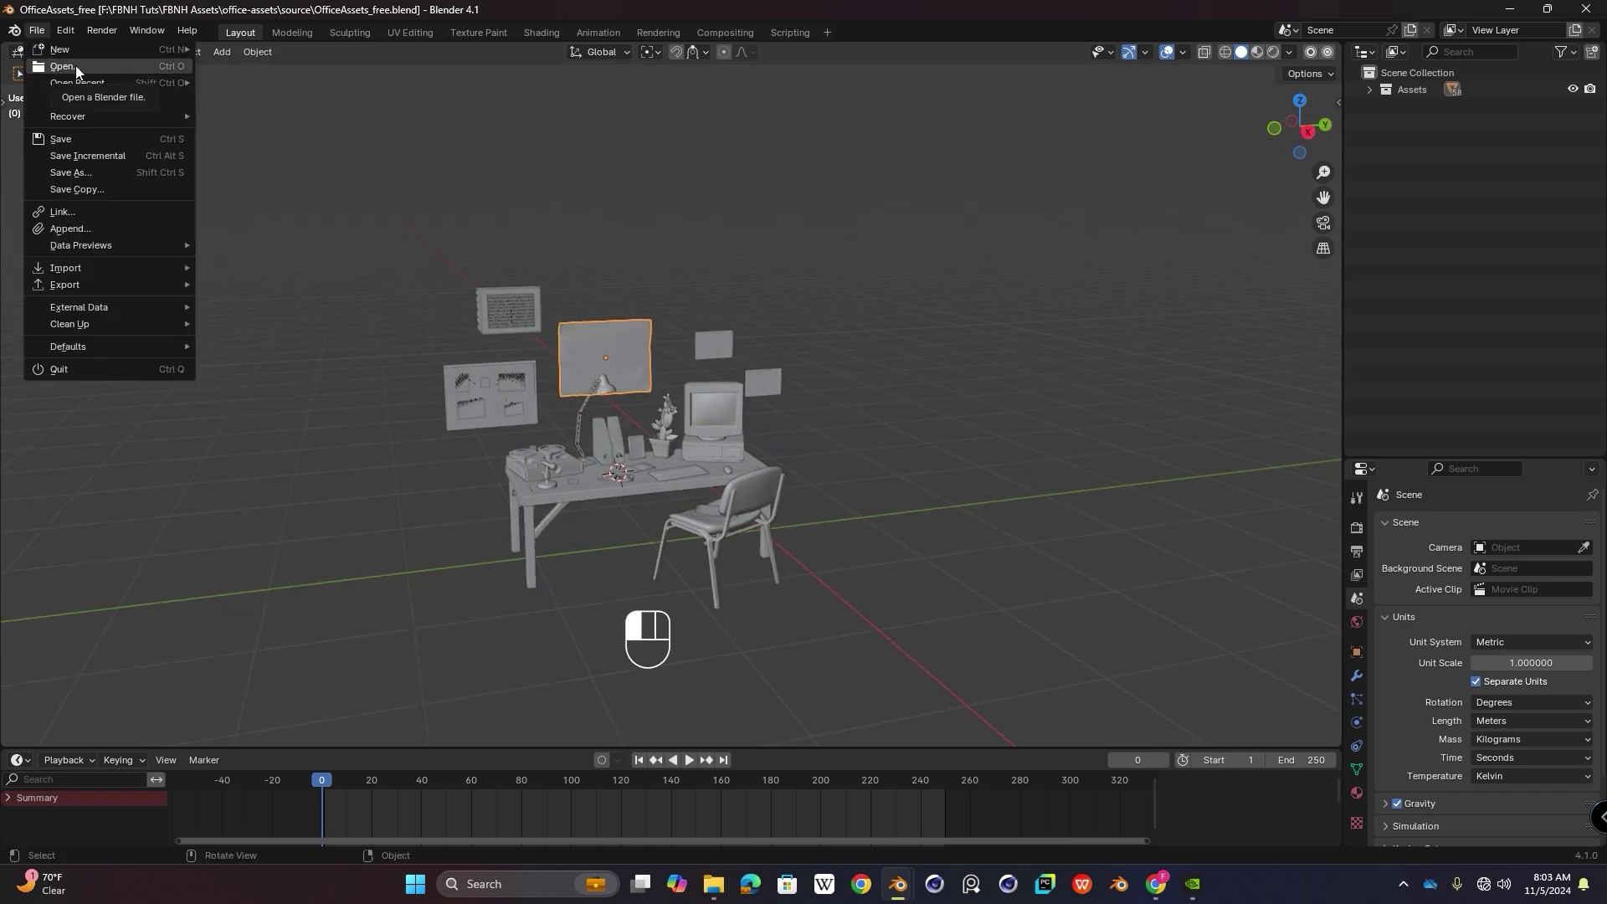
pyautogui.click(76, 65)
pyautogui.click(388, 193)
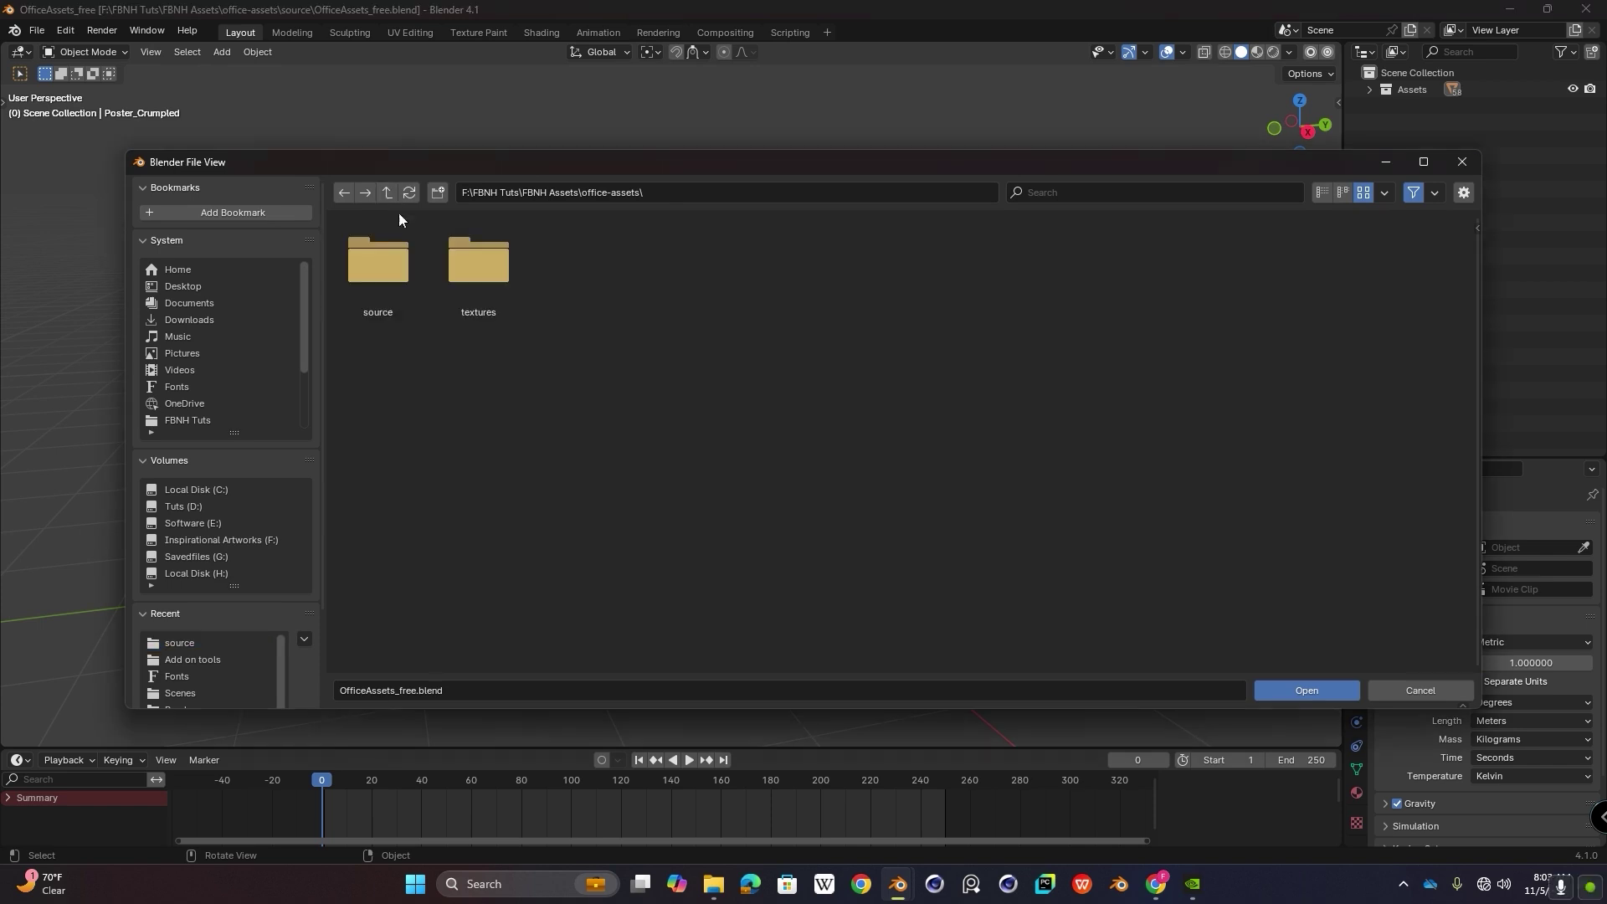
pyautogui.click(388, 190)
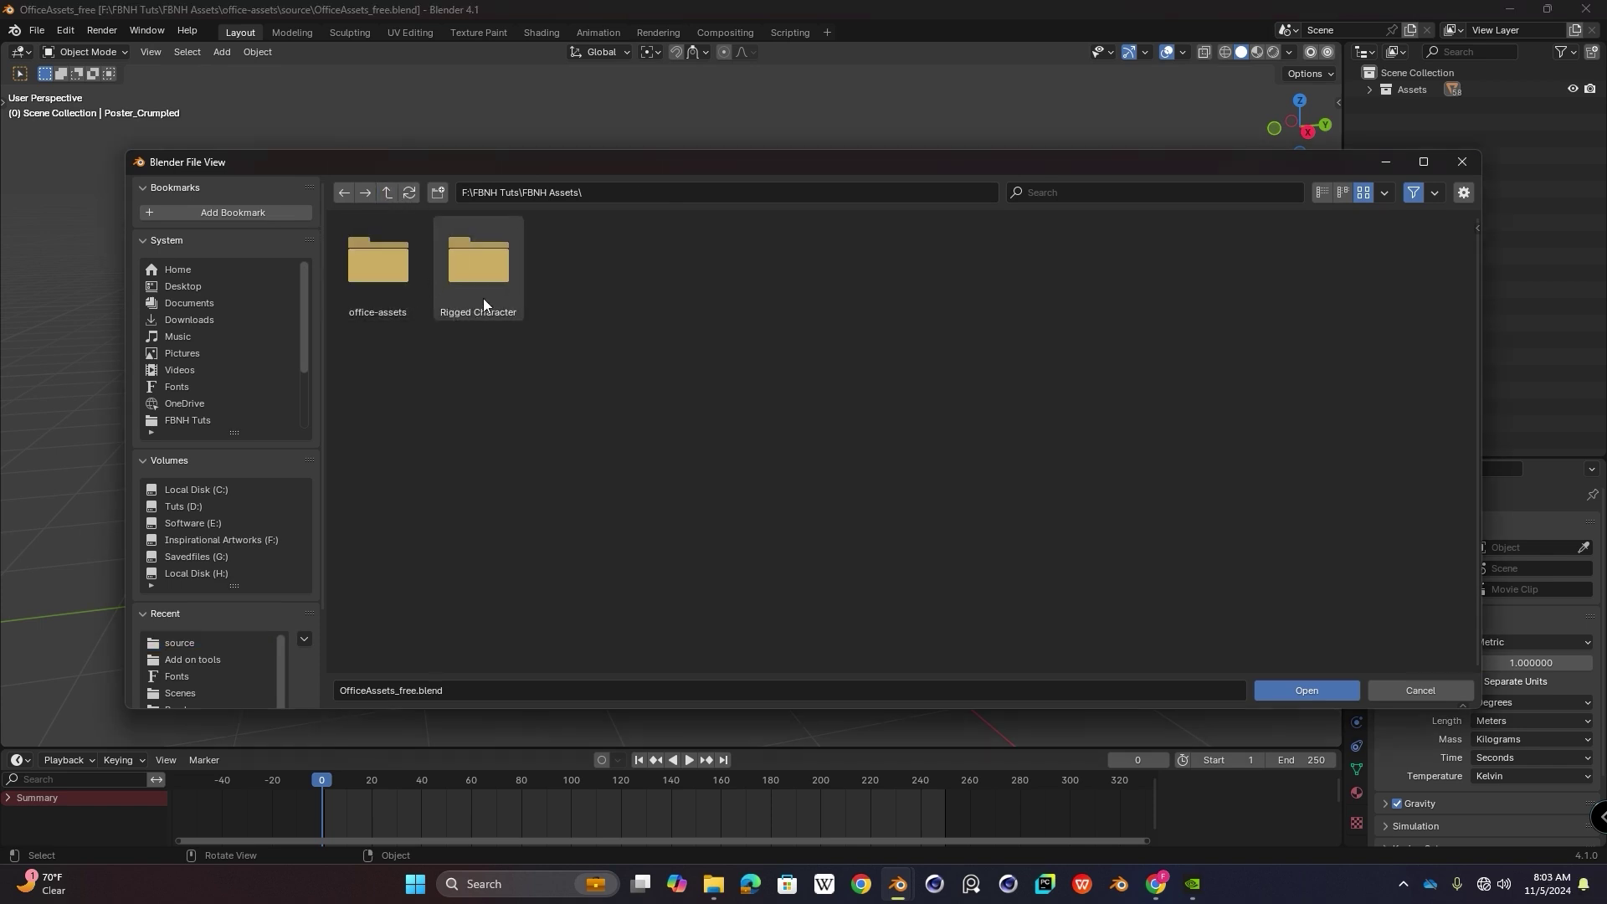
pyautogui.doubleClick(459, 270)
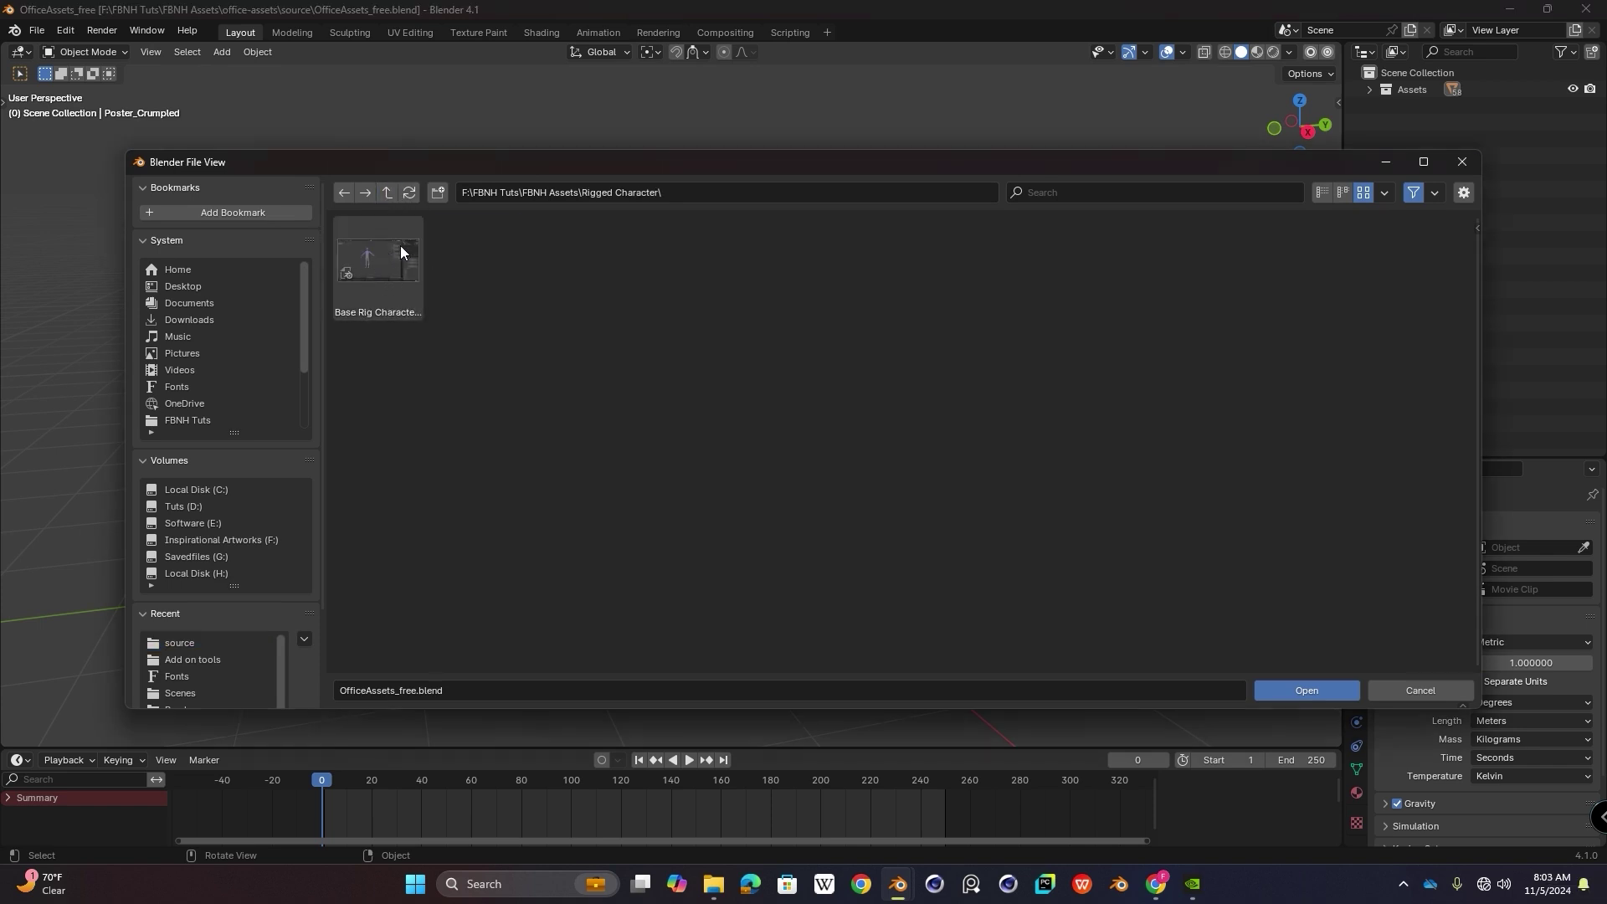
pyautogui.moveTo(595, 163); pyautogui.dragTo(636, 238)
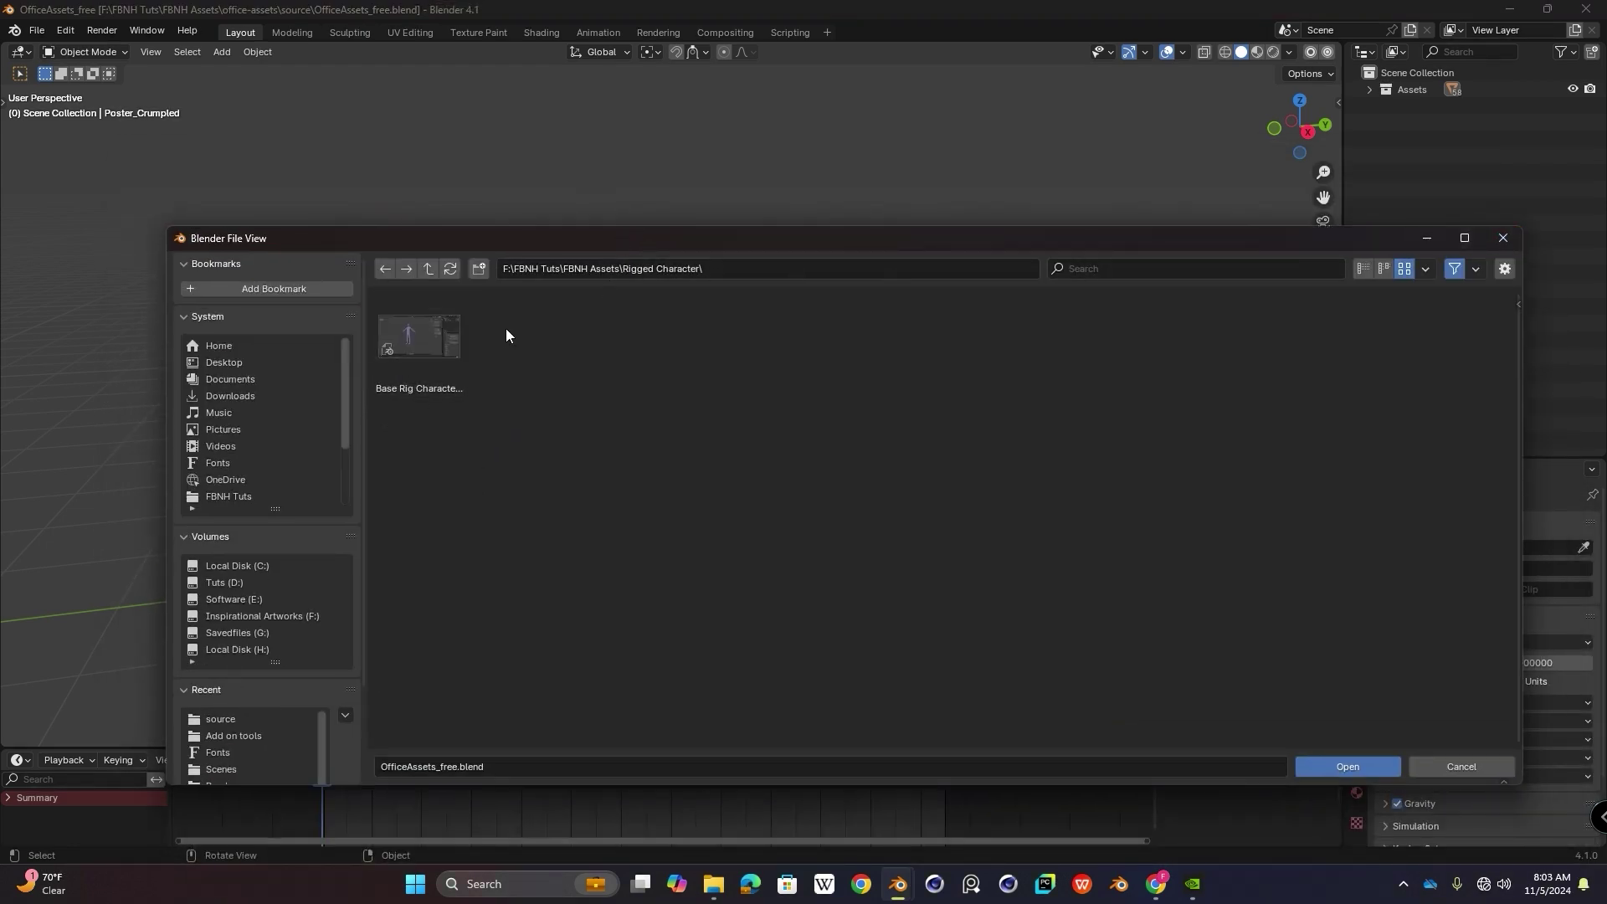
pyautogui.click(416, 328)
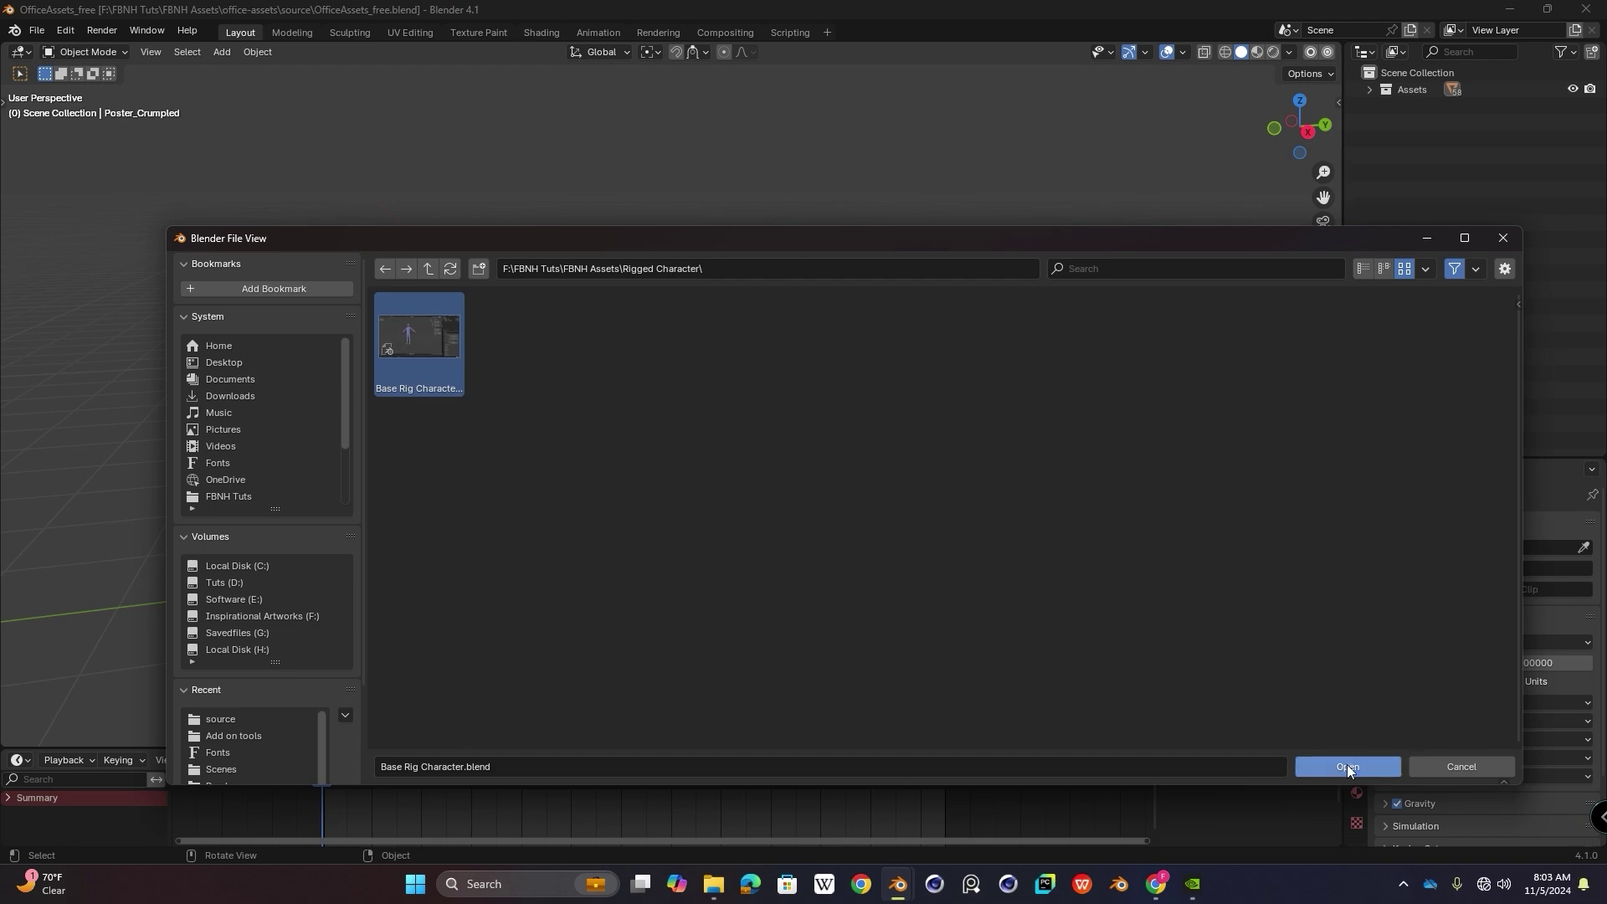
pyautogui.click(1503, 239)
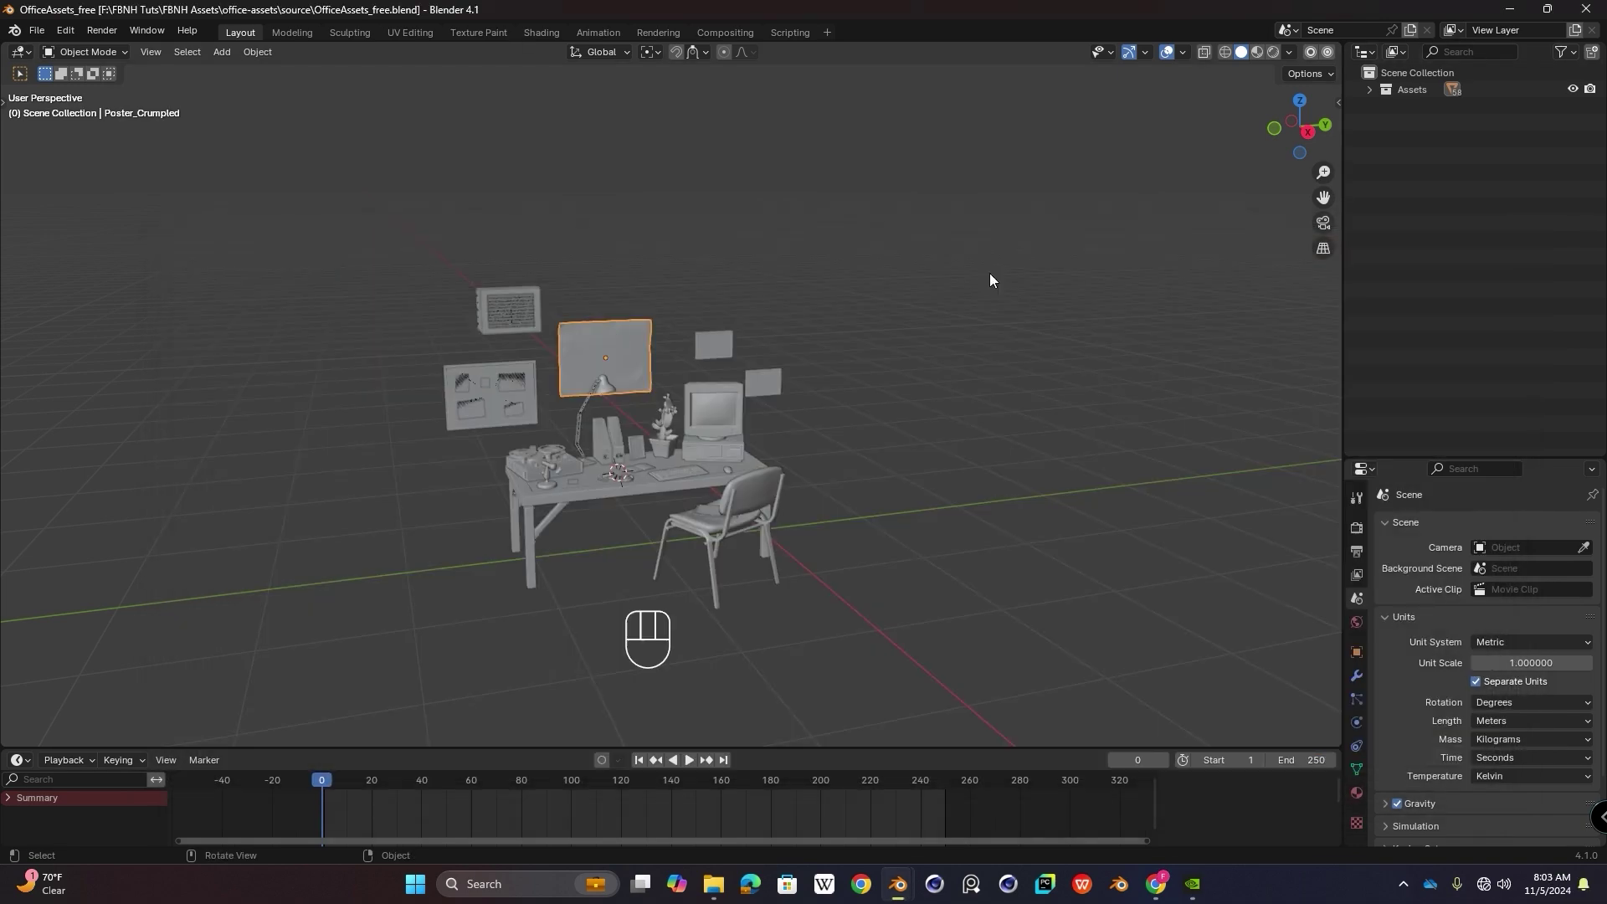
# Step: Start an Append and browse to the Object category of Base Rig Character.blend in F:\FBNH Tuts\FBNH Assets\Rigged Character
pyautogui.moveTo(780, 473); pyautogui.dragTo(628, 404, button='middle')
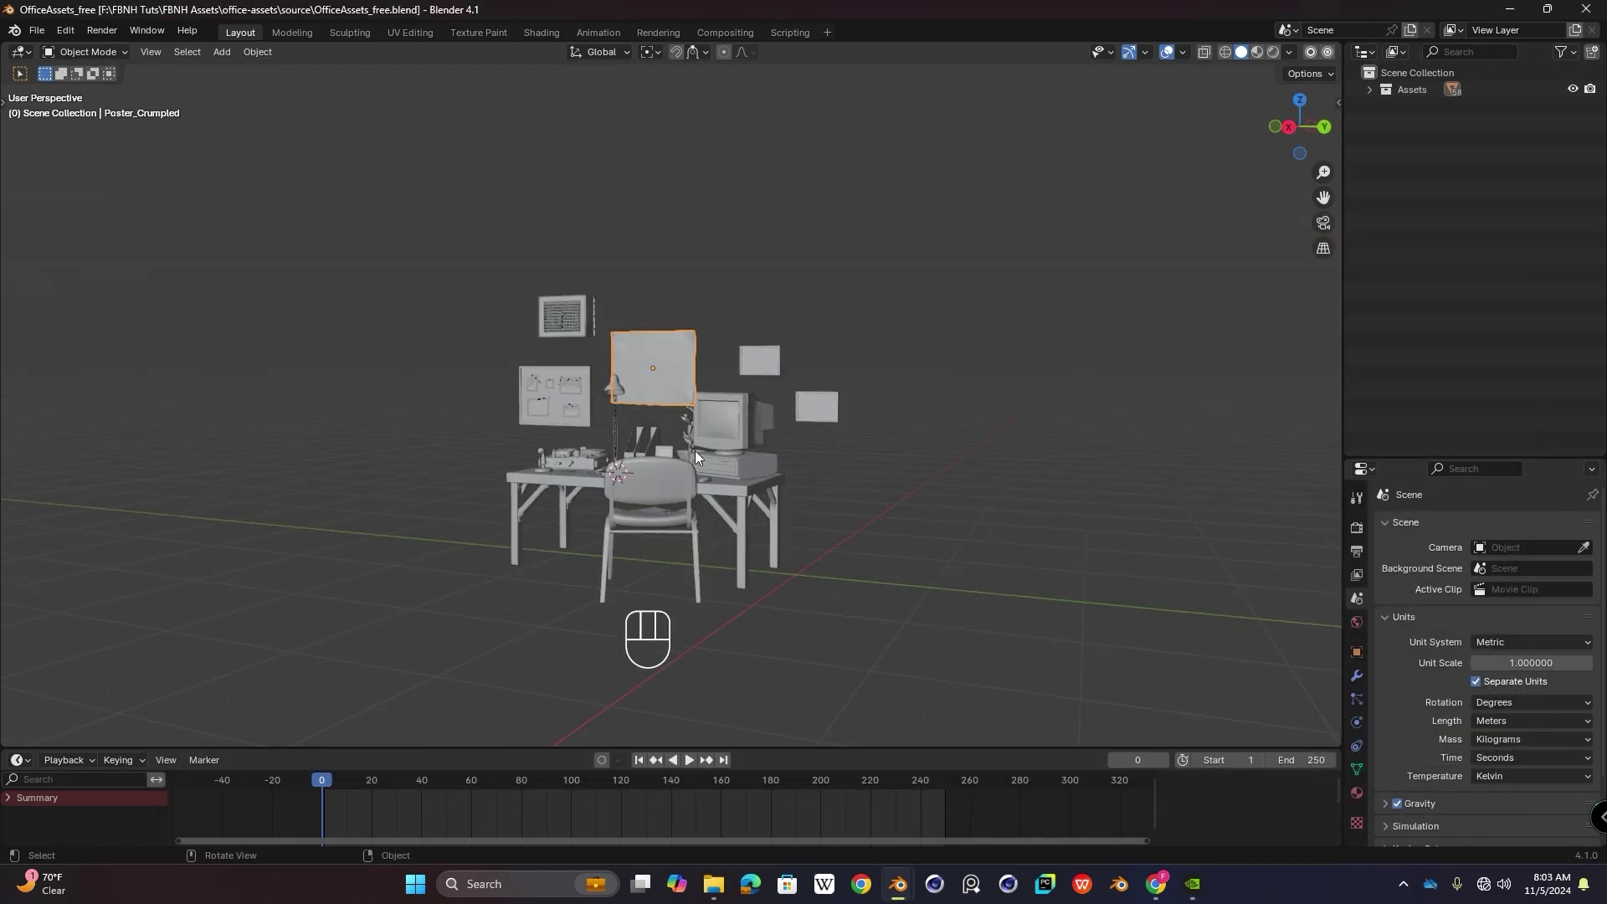
pyautogui.moveTo(700, 453); pyautogui.dragTo(688, 459, button='middle')
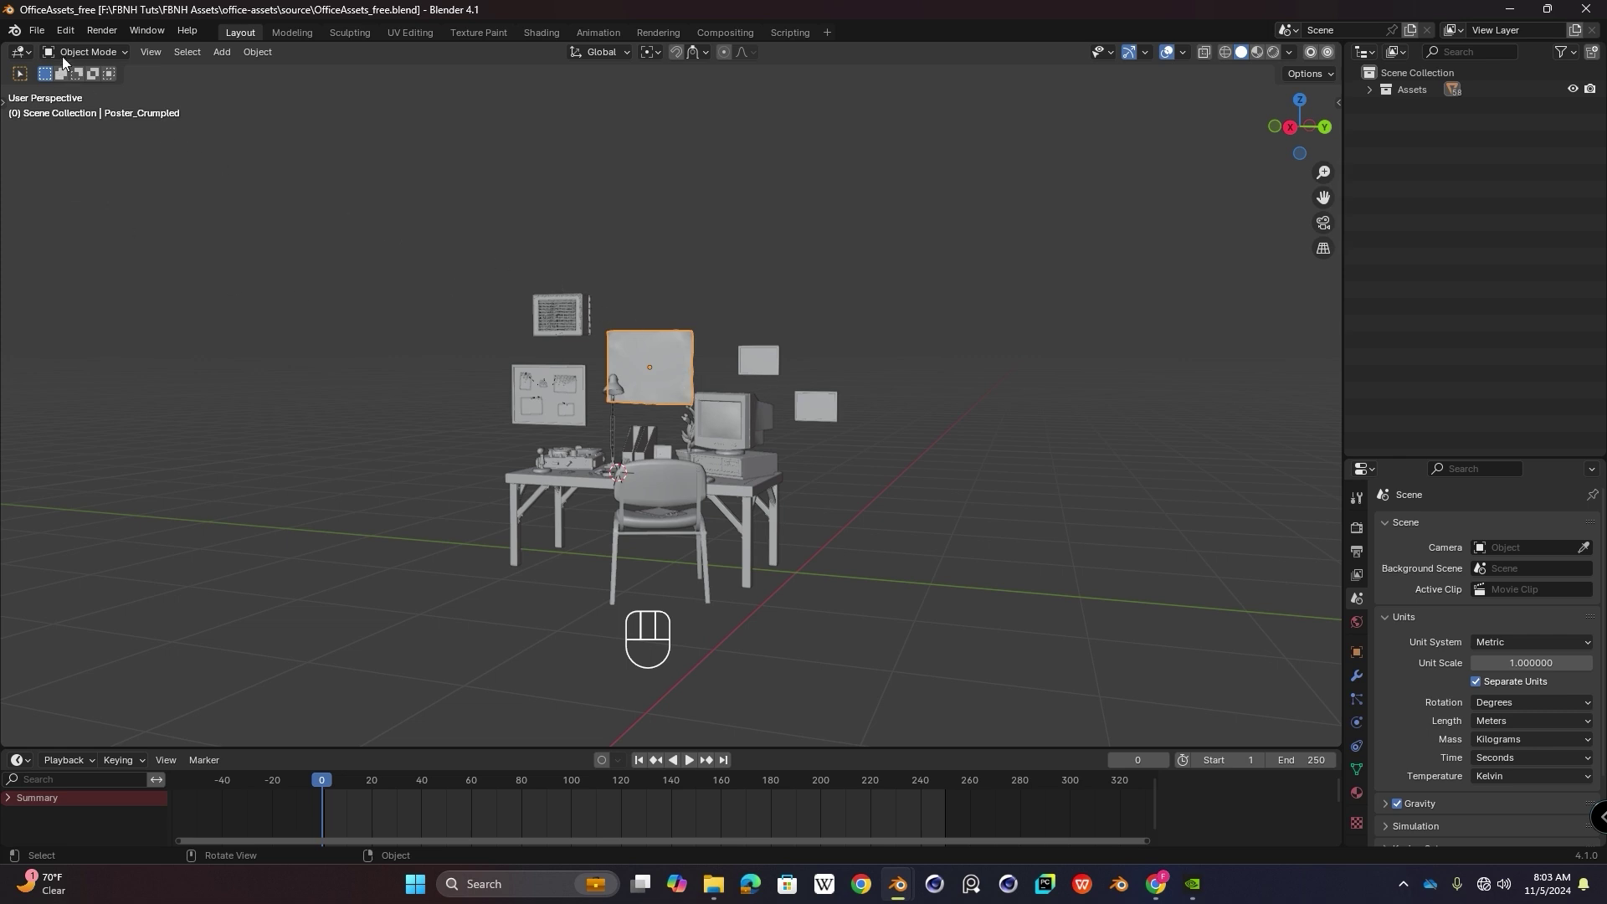
pyautogui.click(38, 32)
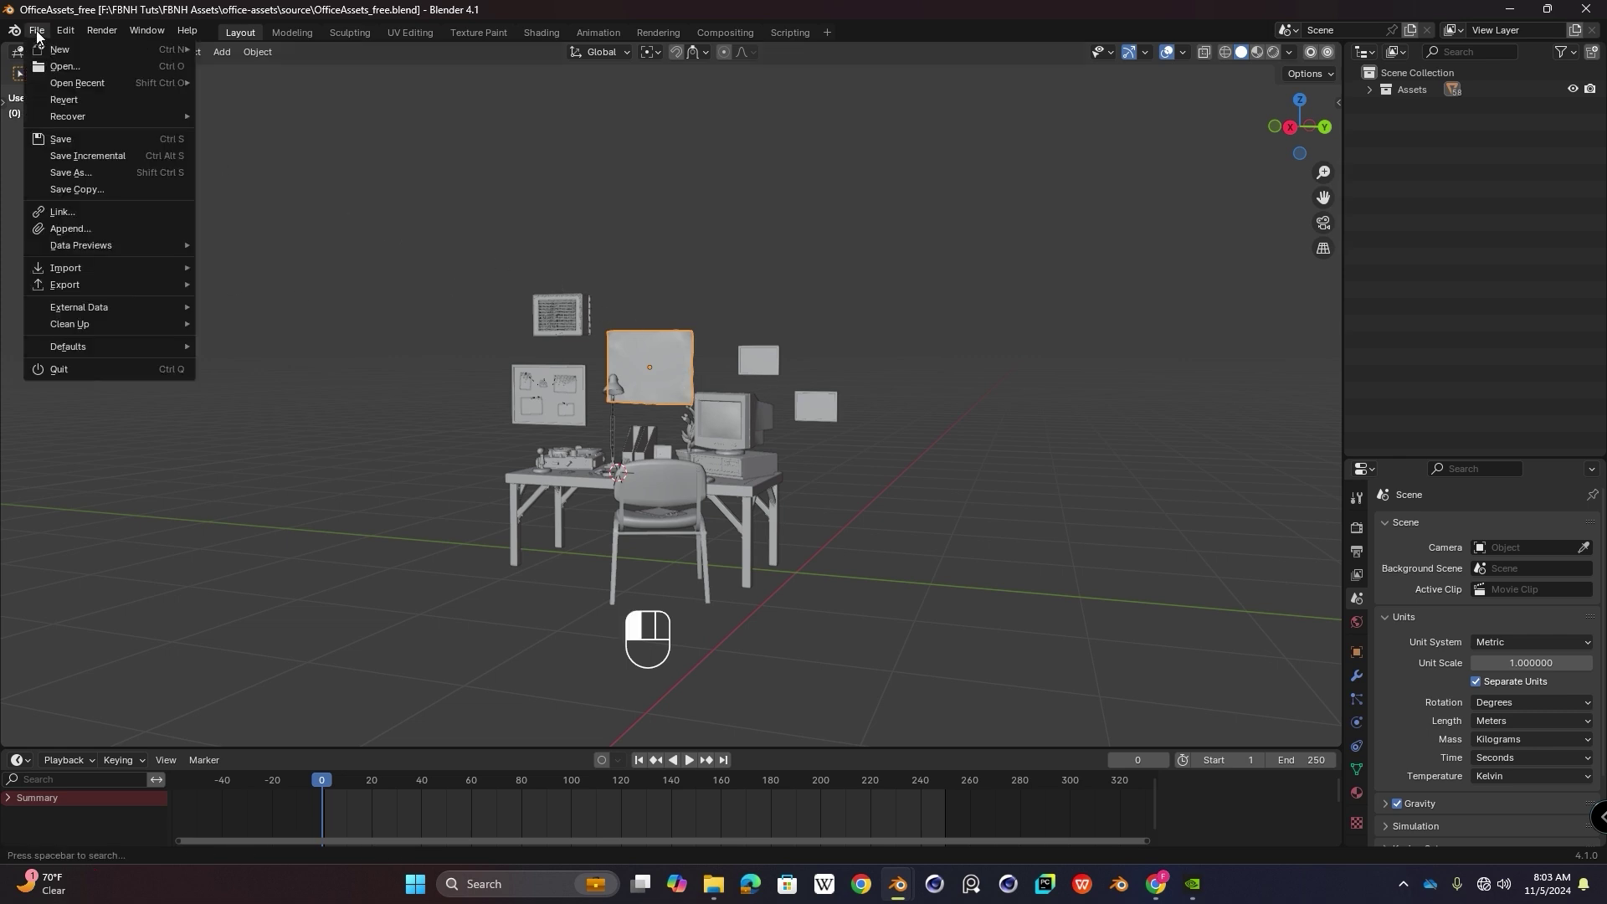
pyautogui.click(84, 227)
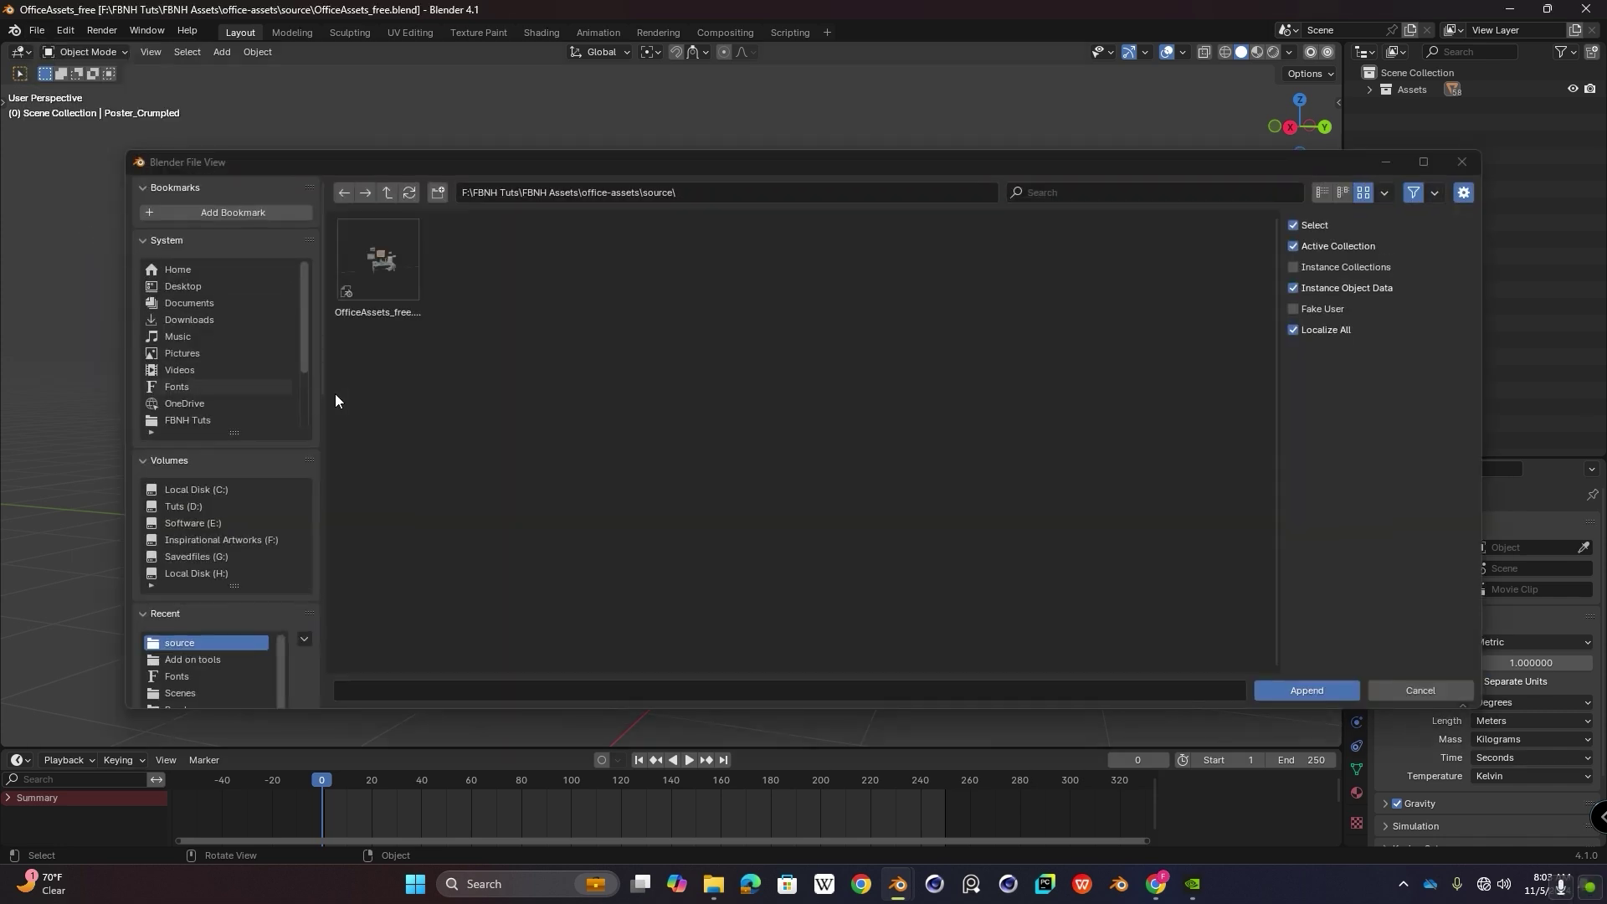
pyautogui.click(389, 191)
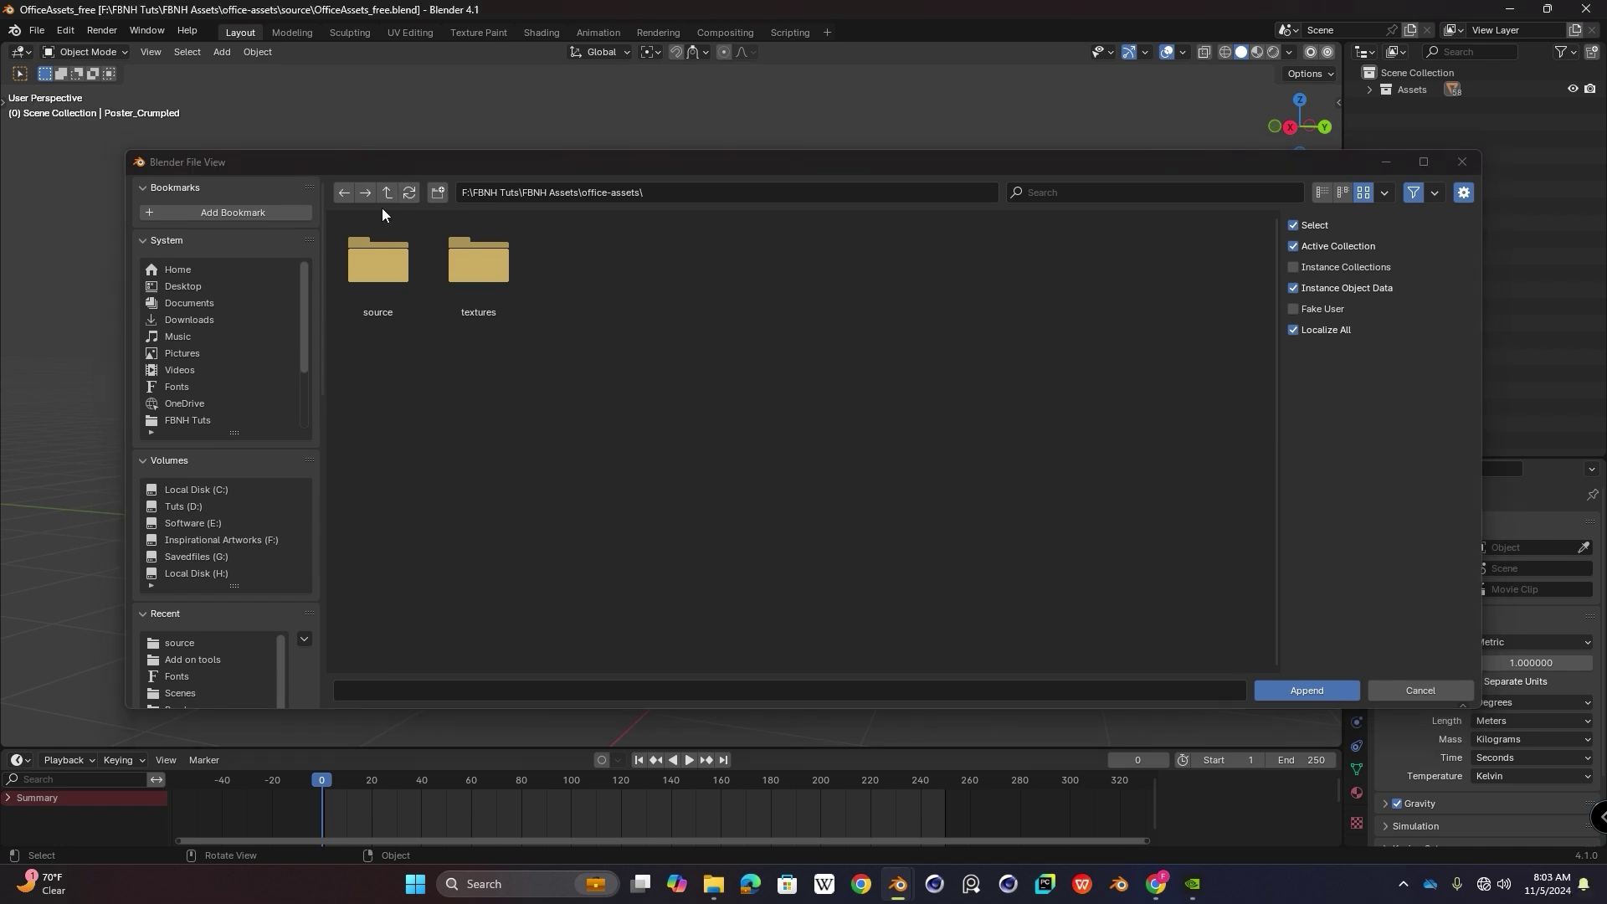
pyautogui.click(389, 192)
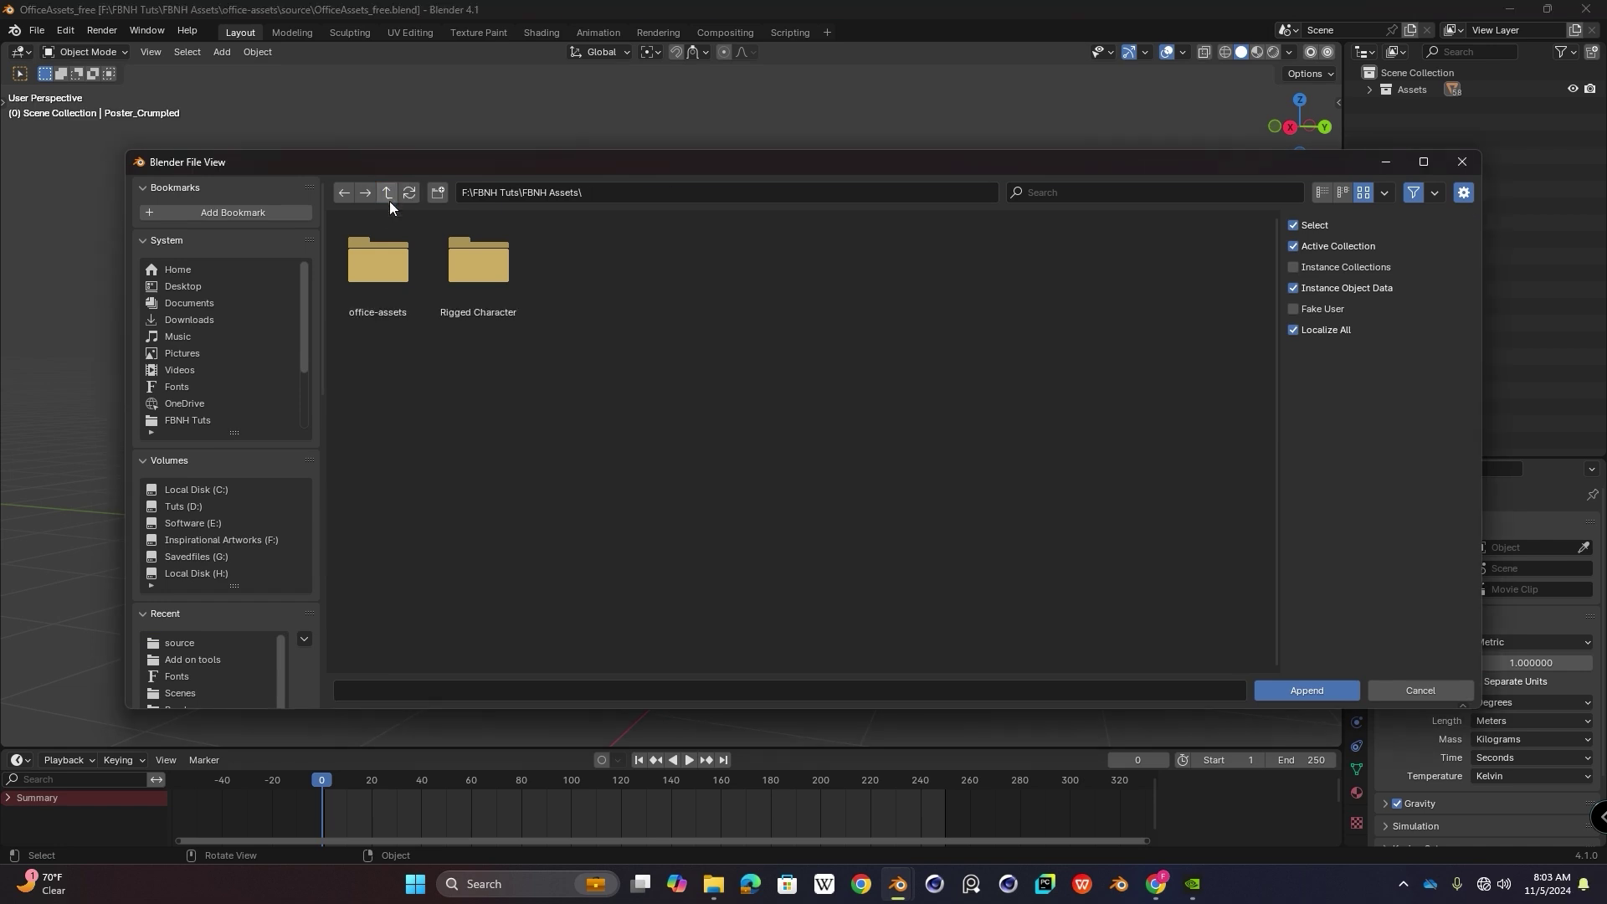
pyautogui.doubleClick(504, 262)
pyautogui.click(402, 275)
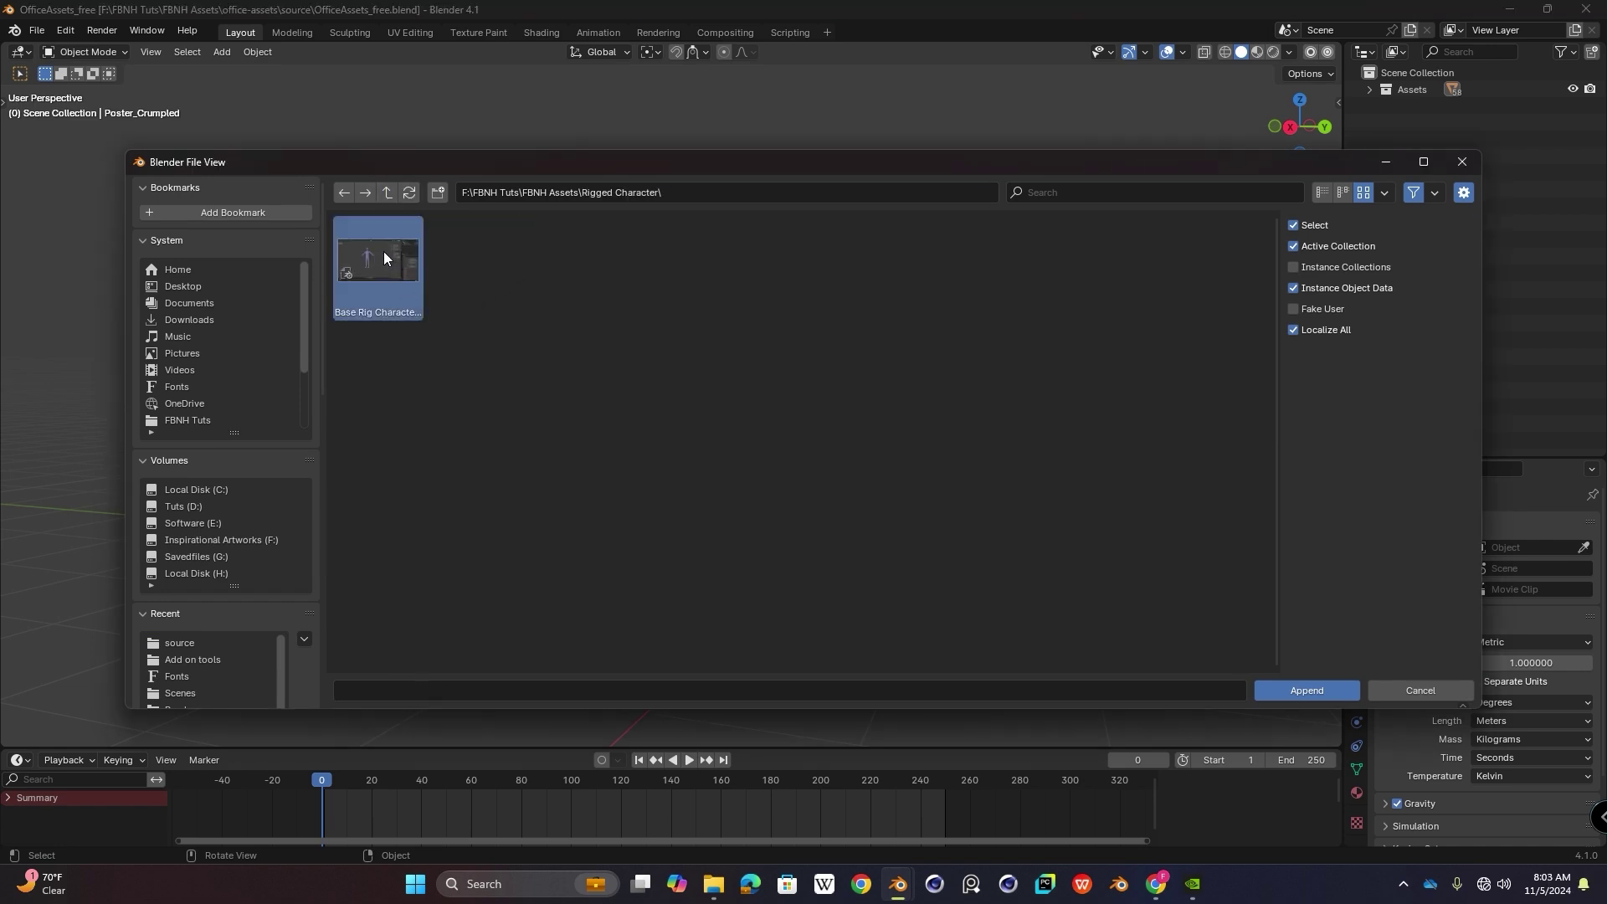
pyautogui.doubleClick(384, 252)
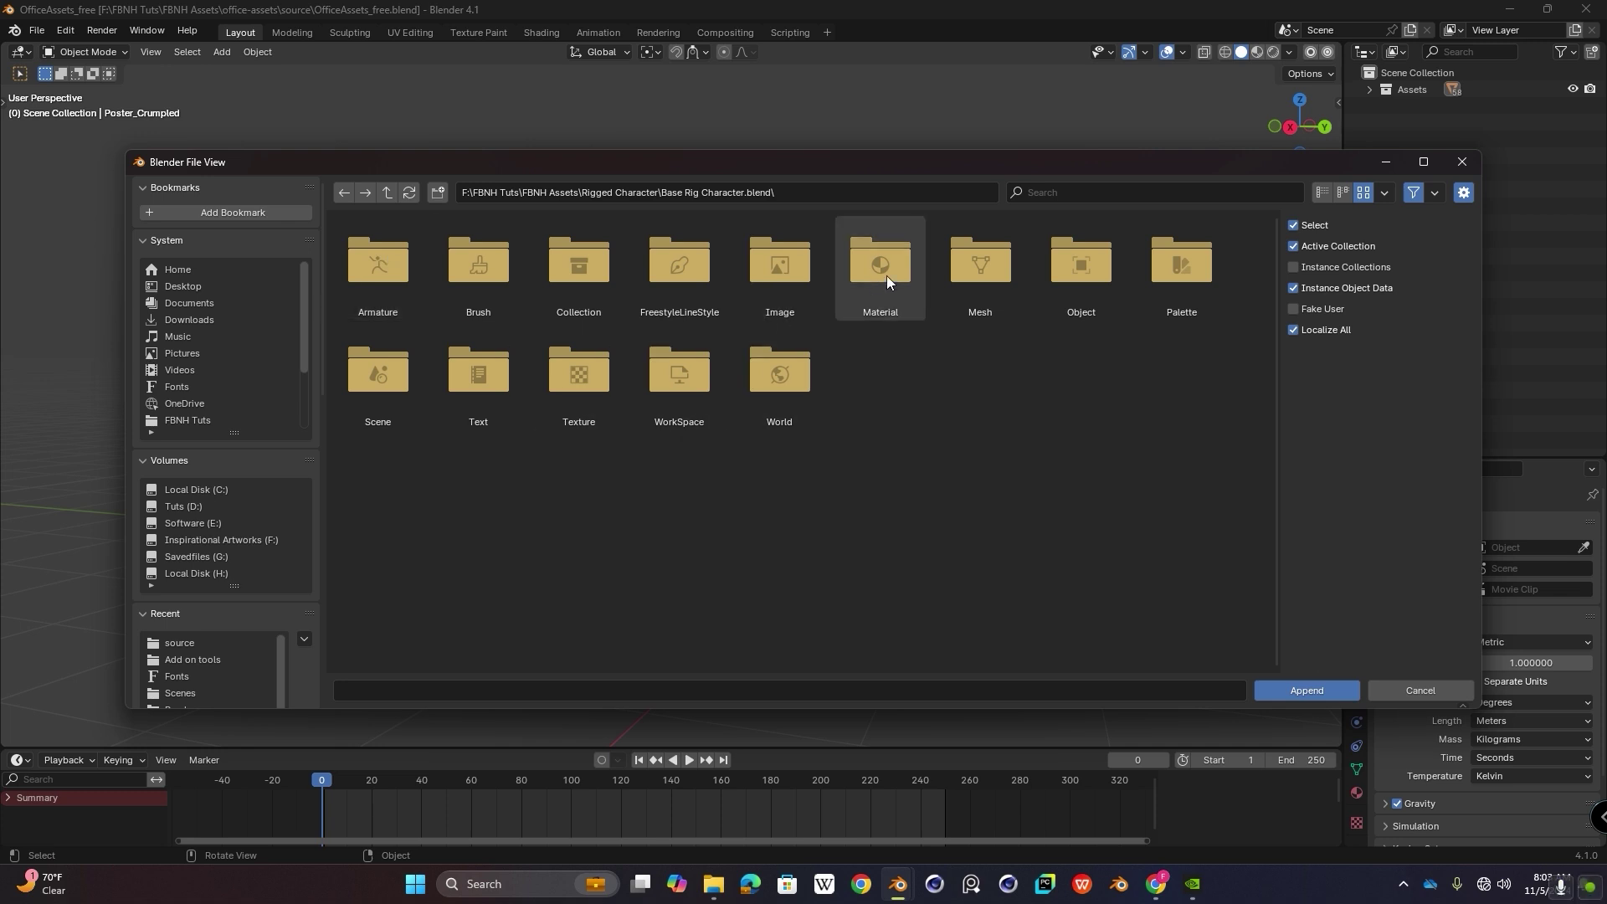
pyautogui.doubleClick(1082, 264)
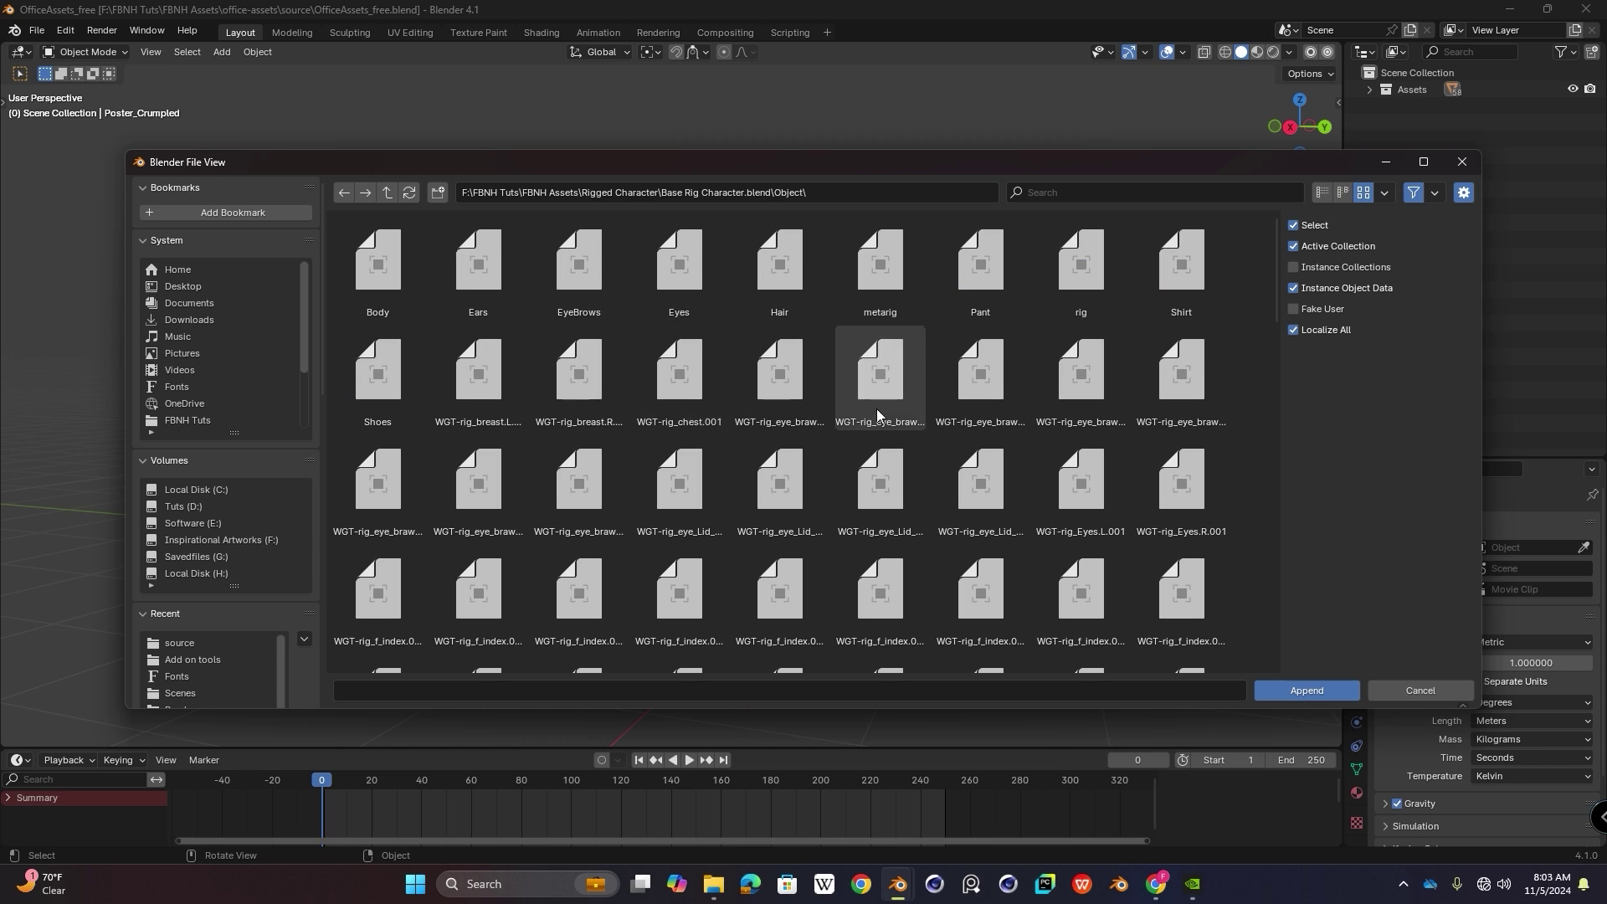
# Step: Append all objects from Base Rig Character.blend into the office scene
pyautogui.press('a')
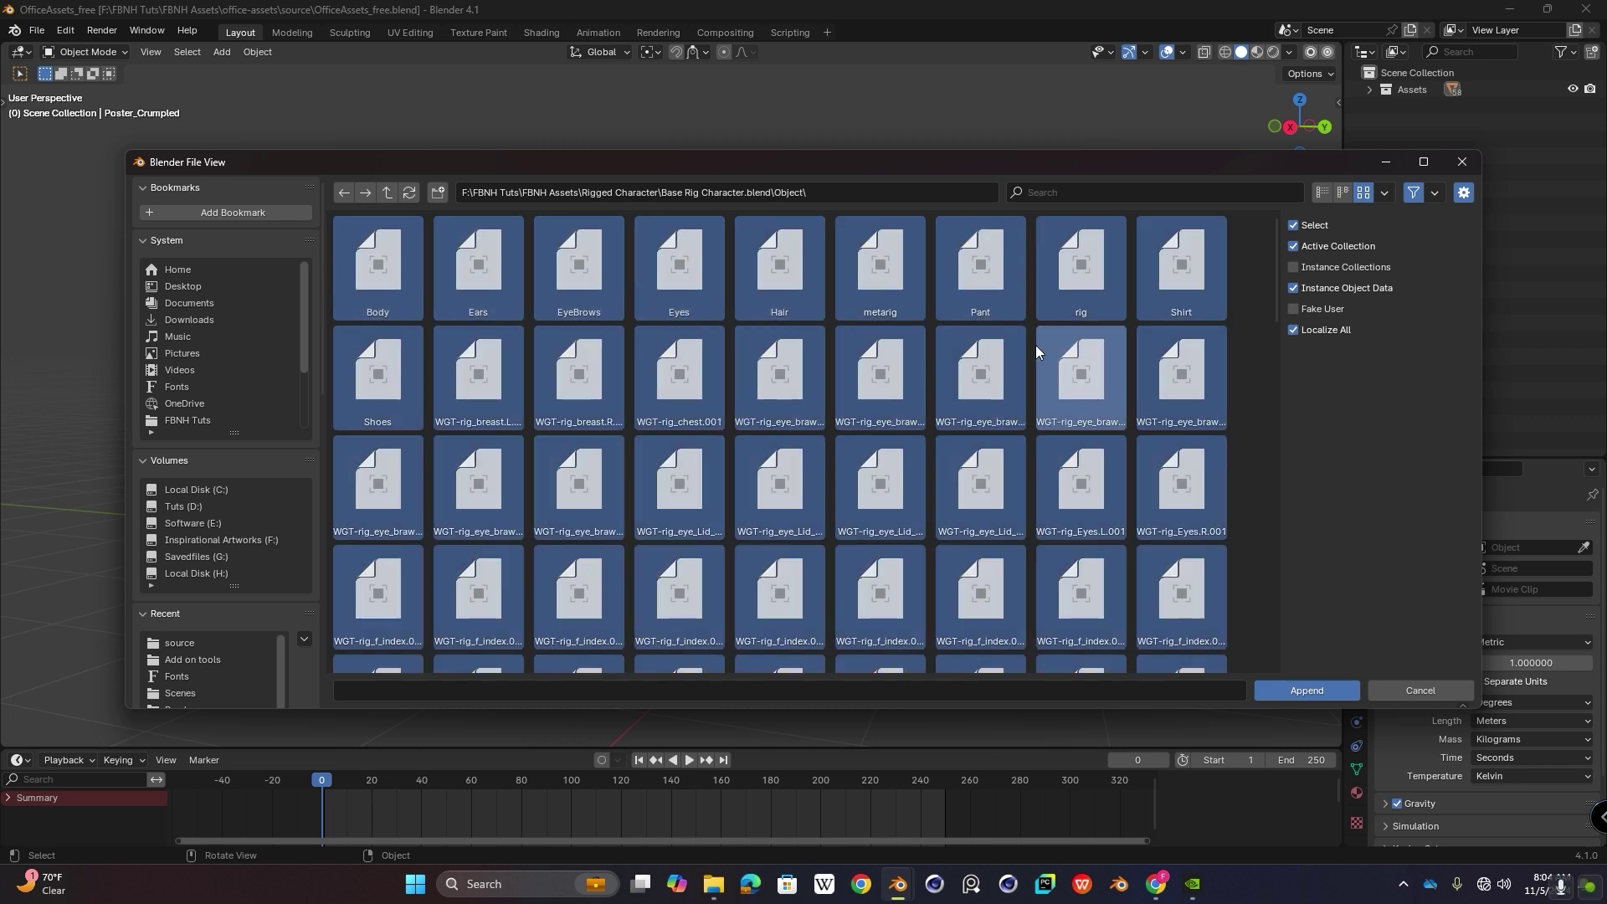
pyautogui.scroll(-8, 781, 388)
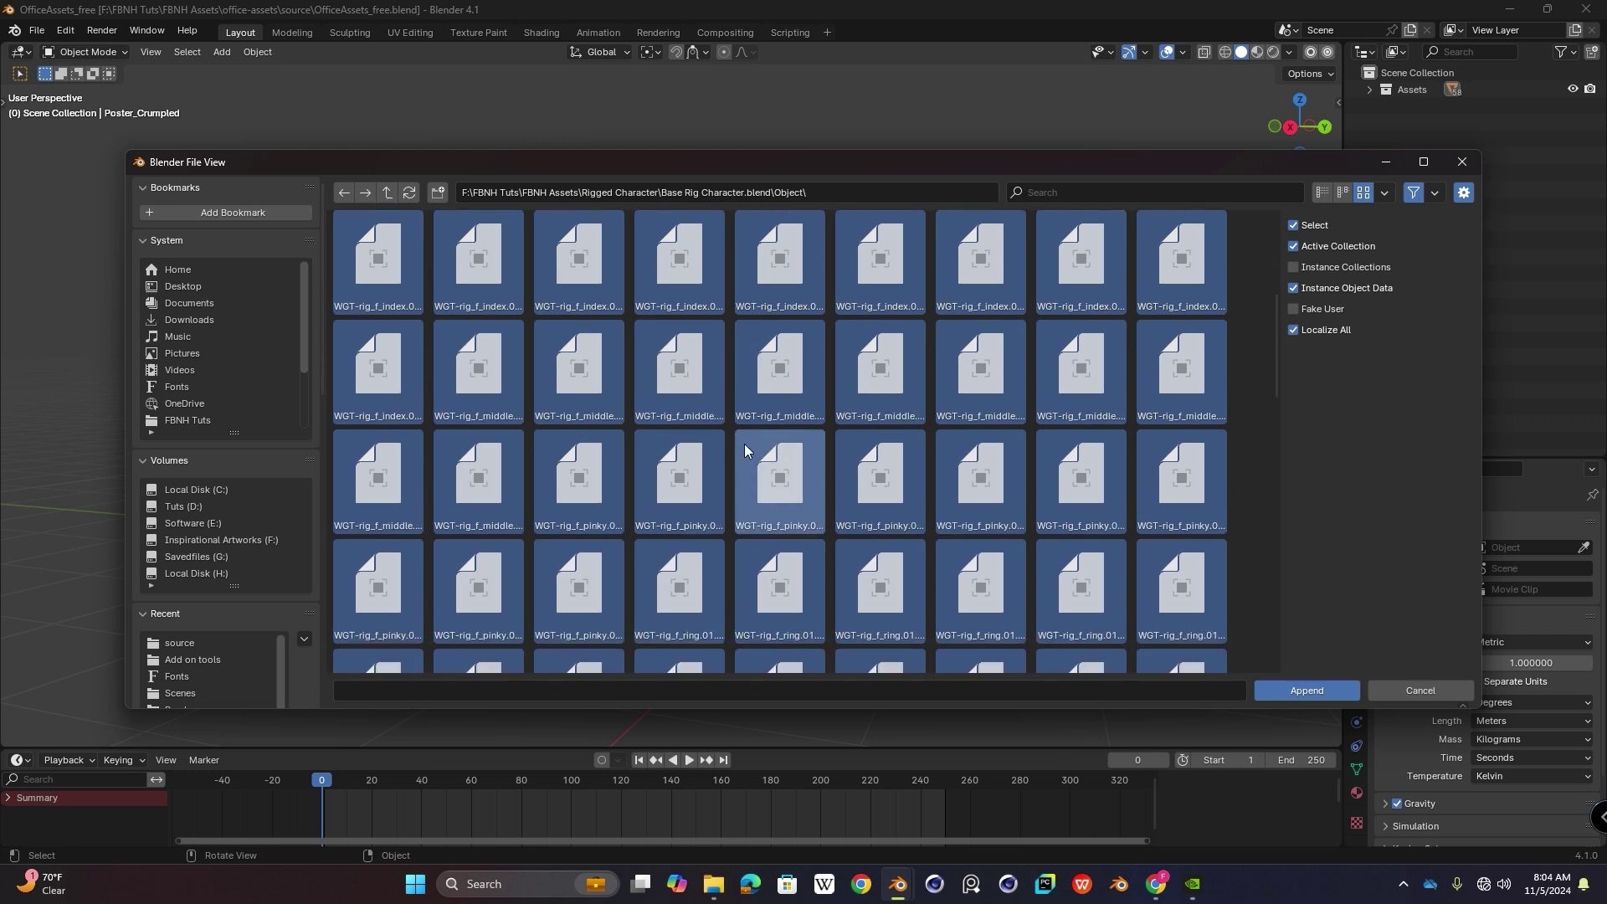
pyautogui.scroll(-8, 723, 428)
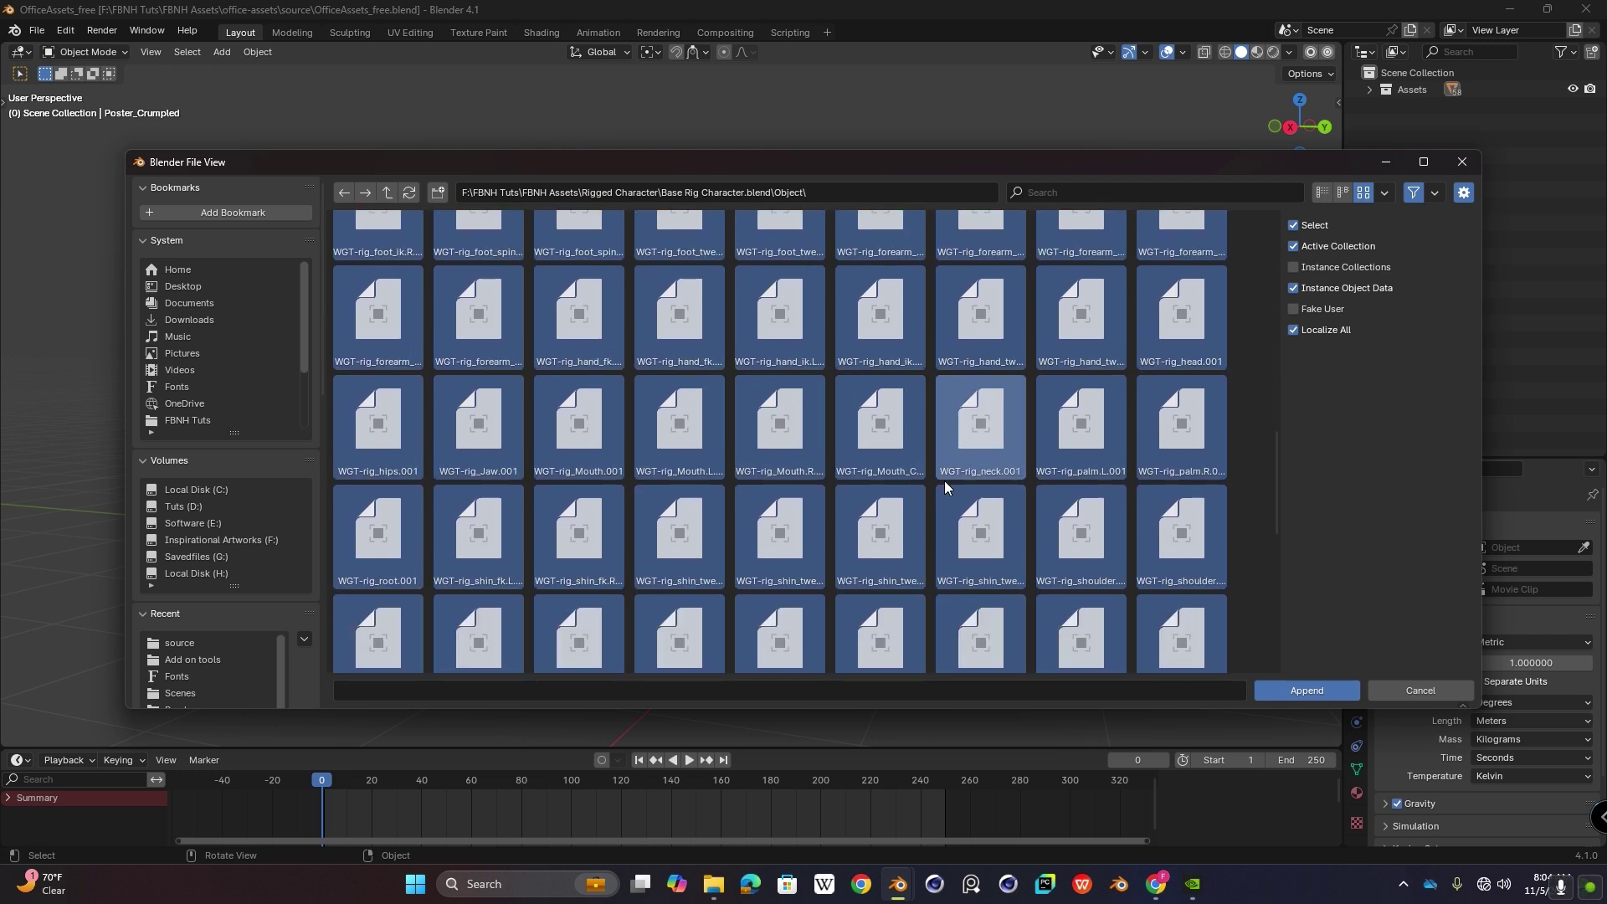
pyautogui.scroll(-2, 827, 496)
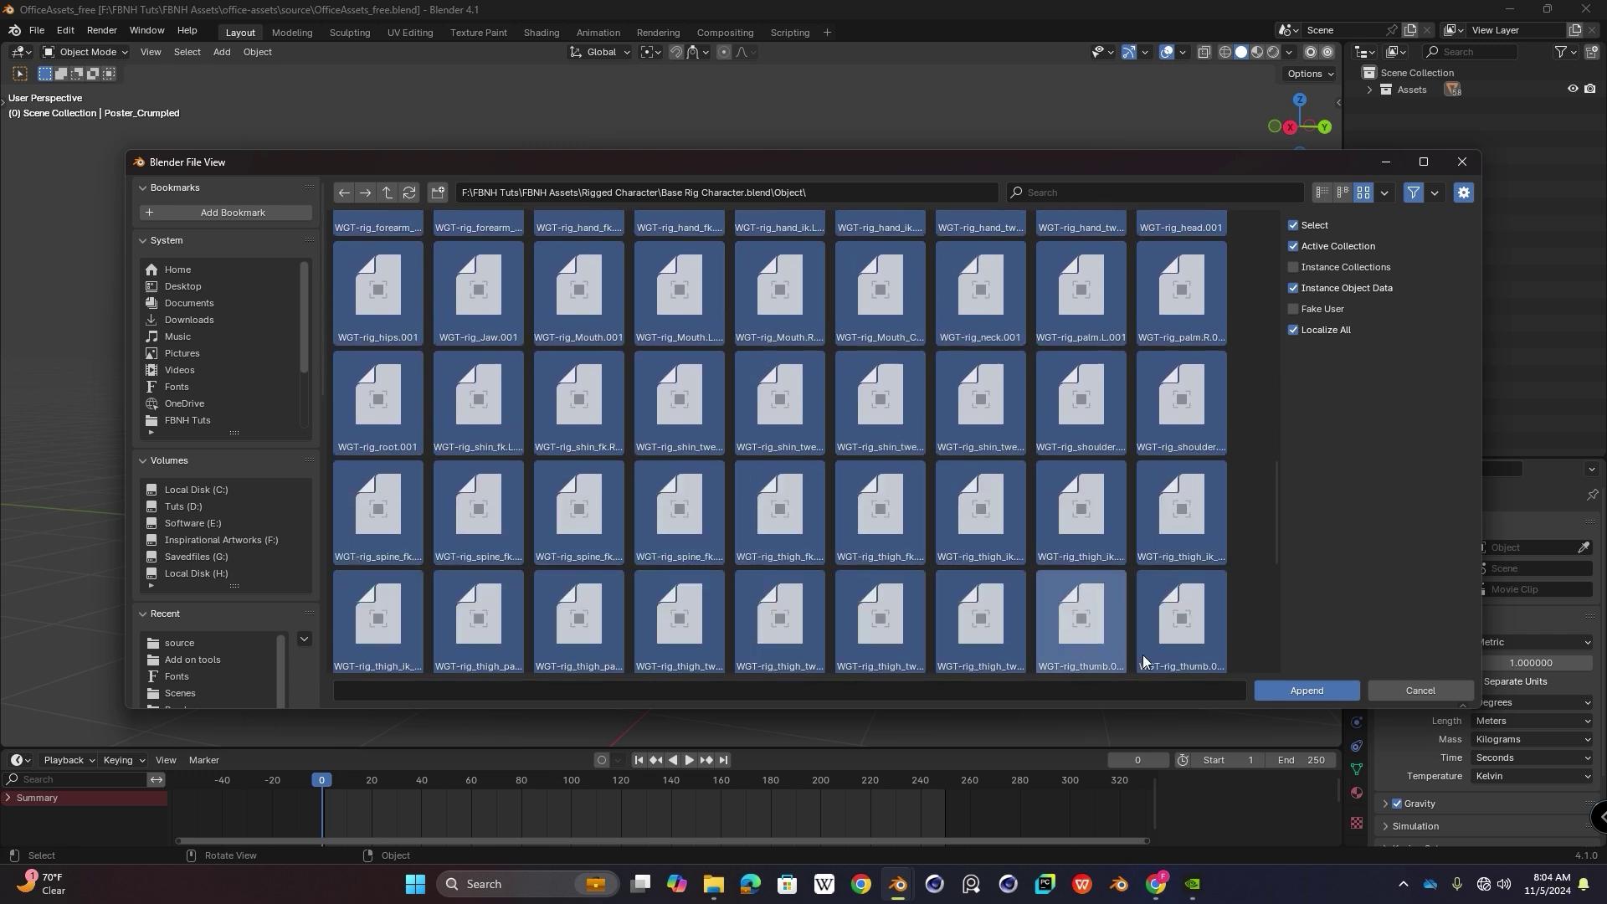
pyautogui.click(1307, 691)
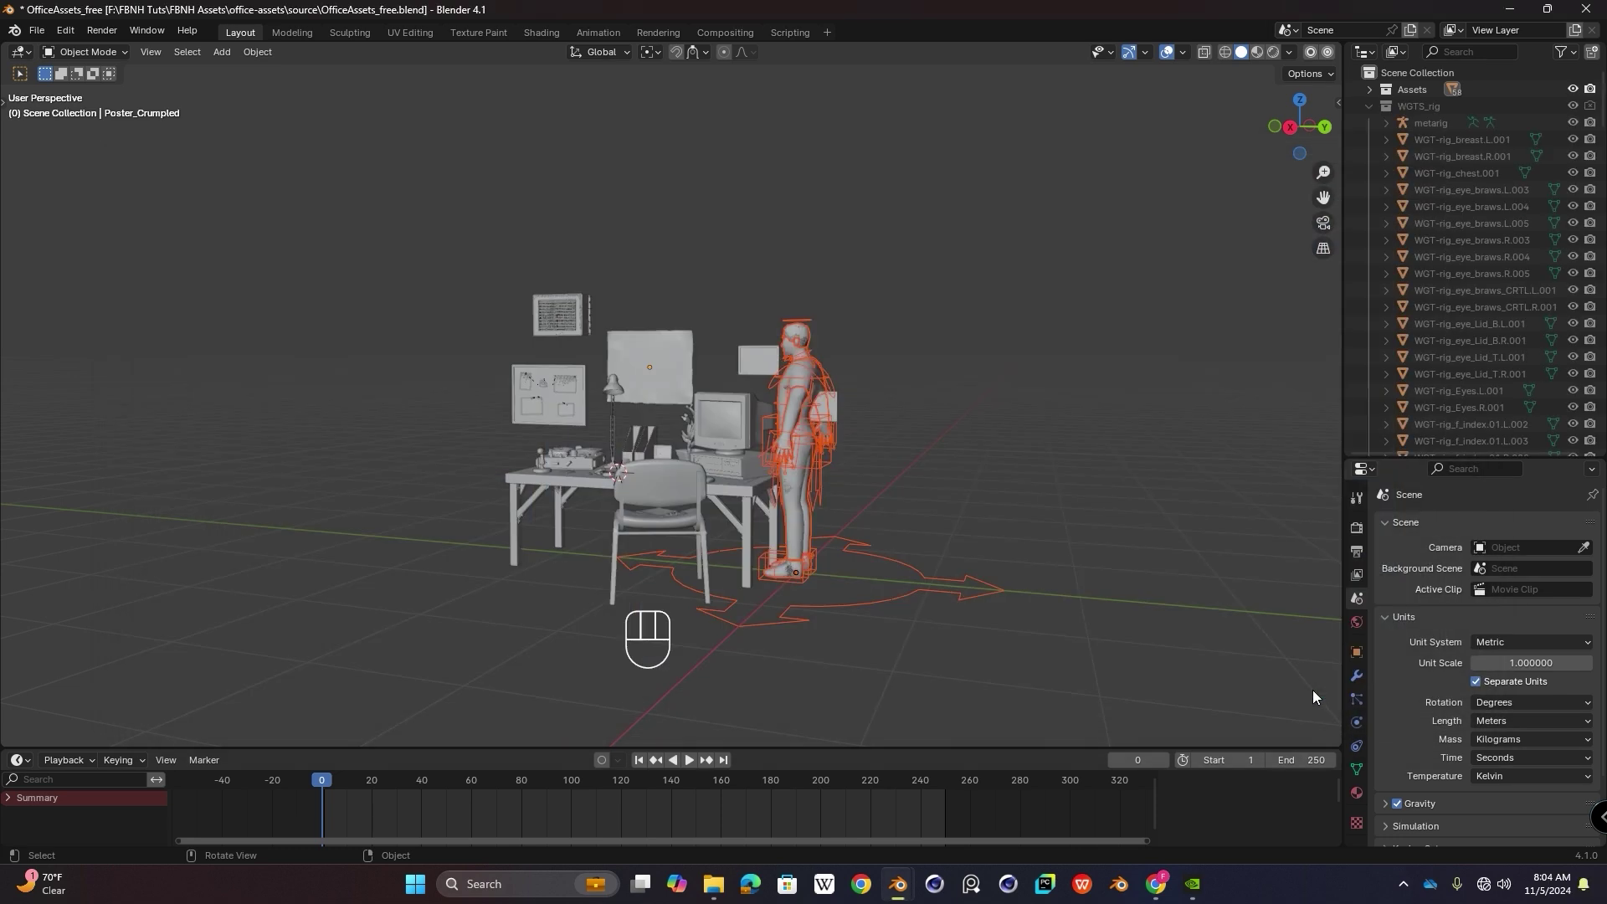
# Step: Move the character's rig away from the desk, about 96 cm along Y and about 43 cm along X
pyautogui.moveTo(817, 415); pyautogui.dragTo(890, 498, button='middle')
pyautogui.click(892, 541)
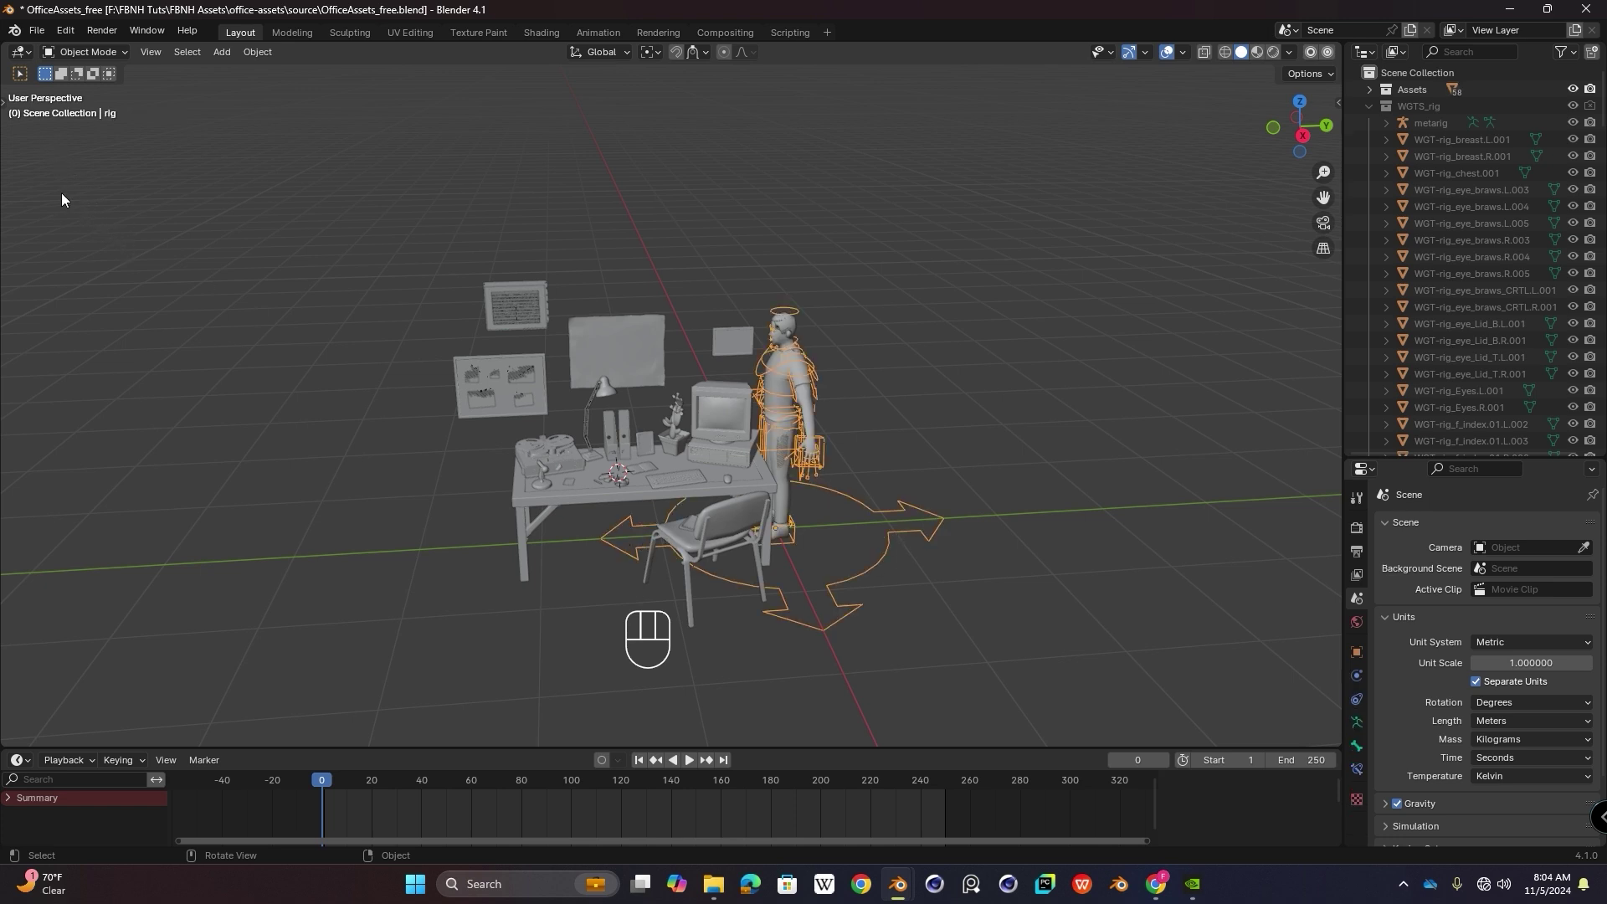
pyautogui.press('t')
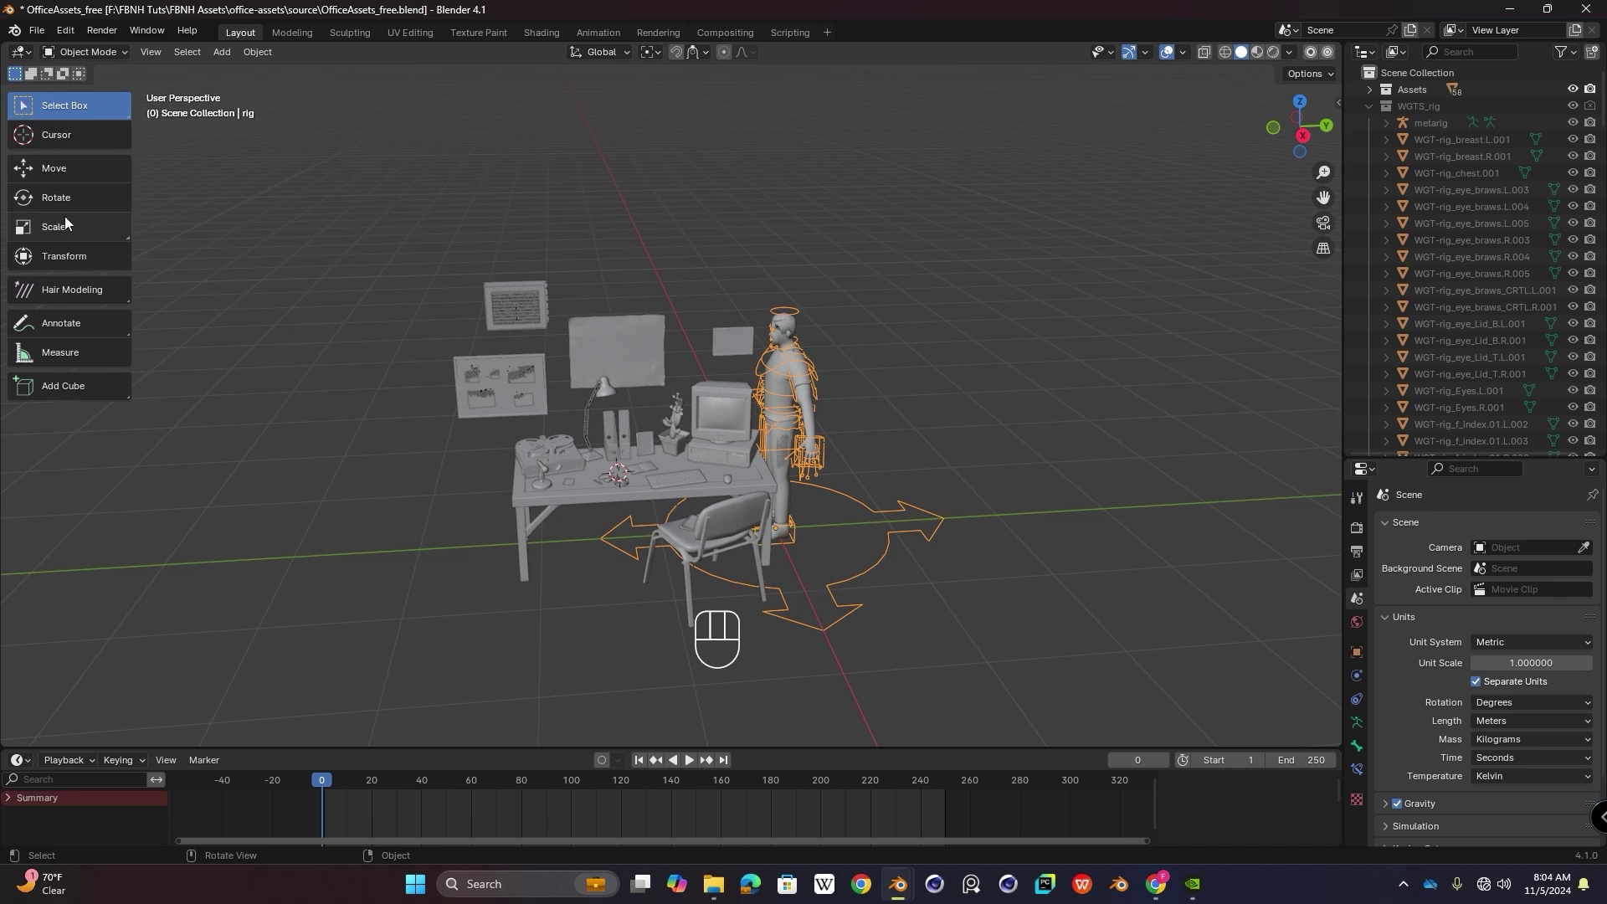
pyautogui.click(58, 171)
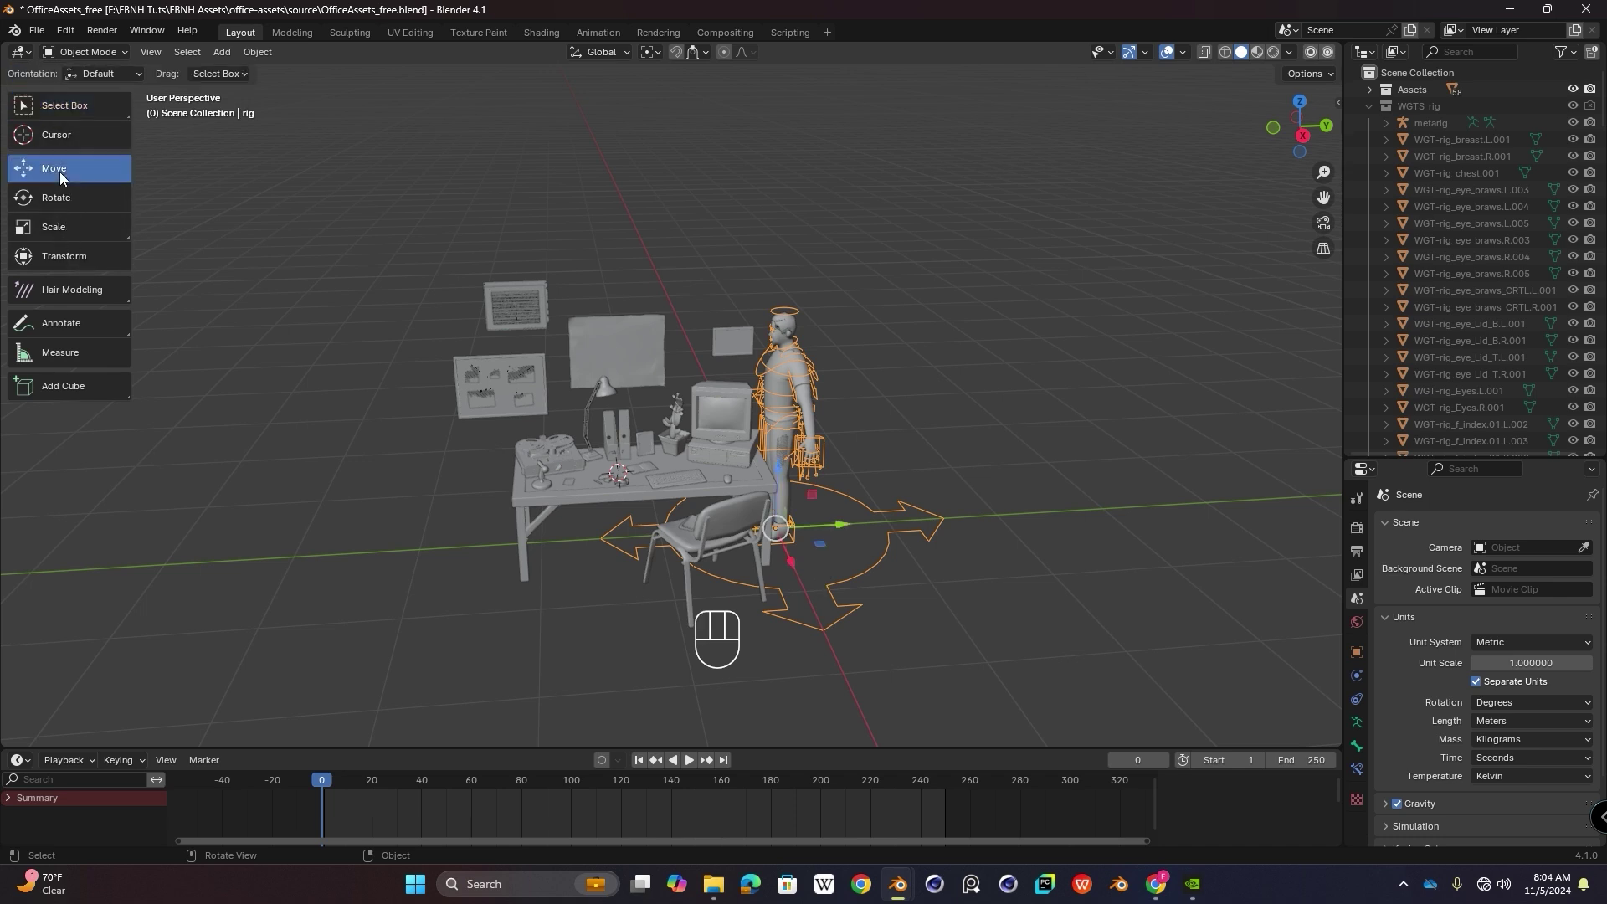
pyautogui.moveTo(841, 525); pyautogui.dragTo(952, 504)
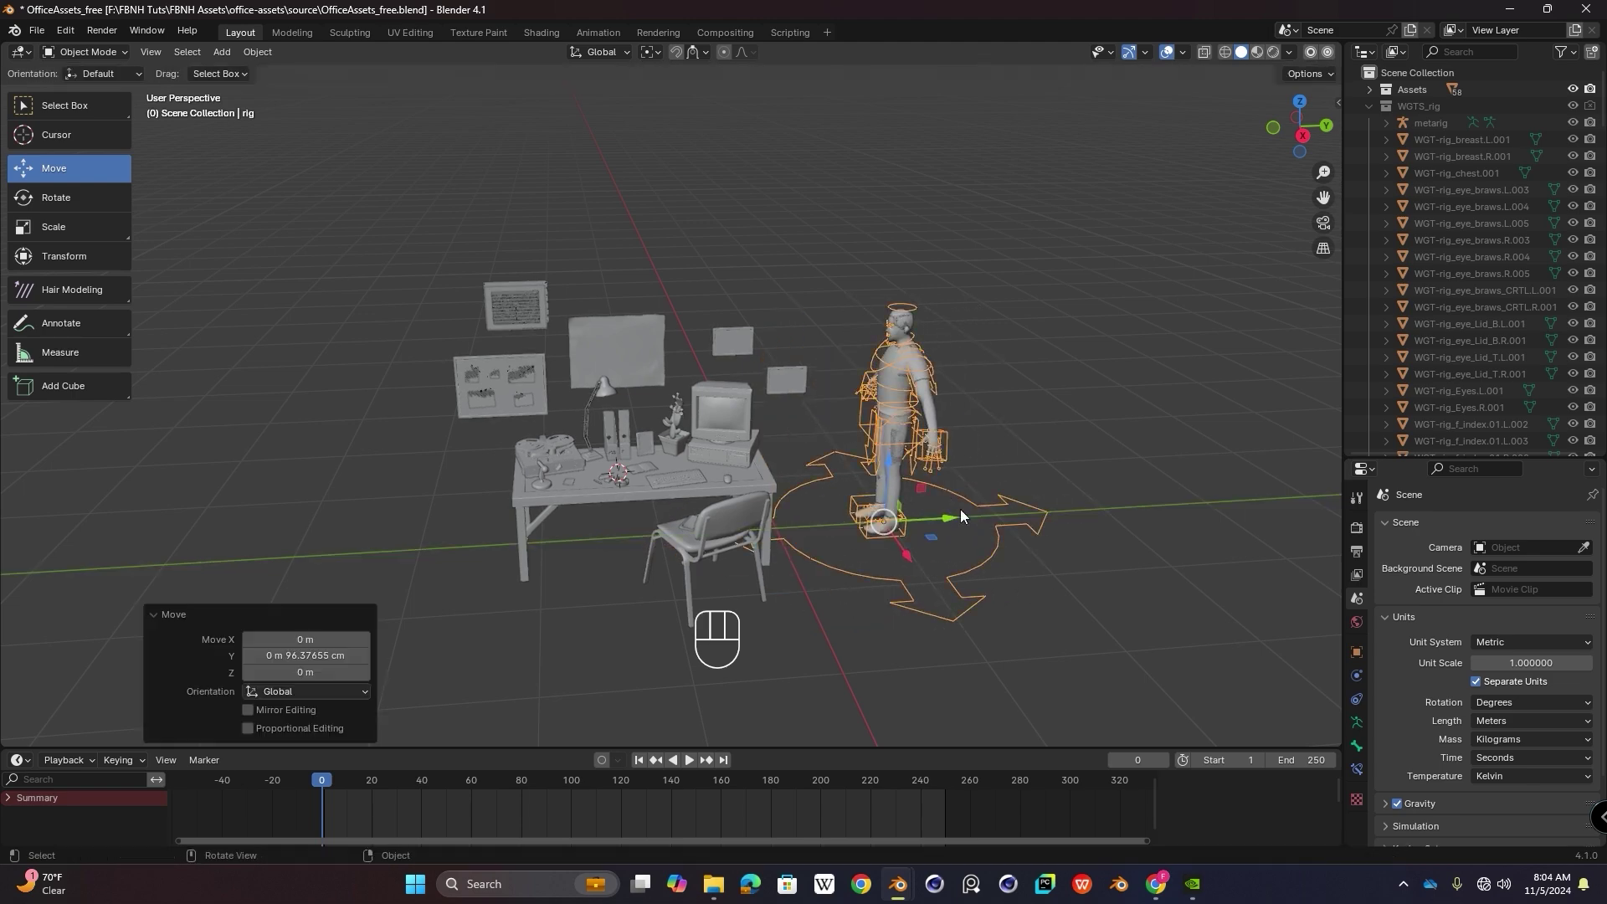
pyautogui.moveTo(905, 552)
pyautogui.mouseDown()
pyautogui.moveTo(879, 524)
pyautogui.moveTo(923, 579)
pyautogui.mouseUp()
# Step: Switch the character's rig to Pose Mode and select the left foot's IK control
pyautogui.moveTo(936, 565); pyautogui.dragTo(801, 402, button='middle')
pyautogui.moveTo(802, 410); pyautogui.dragTo(849, 393, button='middle')
pyautogui.keyDown('shift'); pyautogui.moveTo(845, 426); pyautogui.dragTo(706, 449, button='middle'); pyautogui.keyUp('shift')
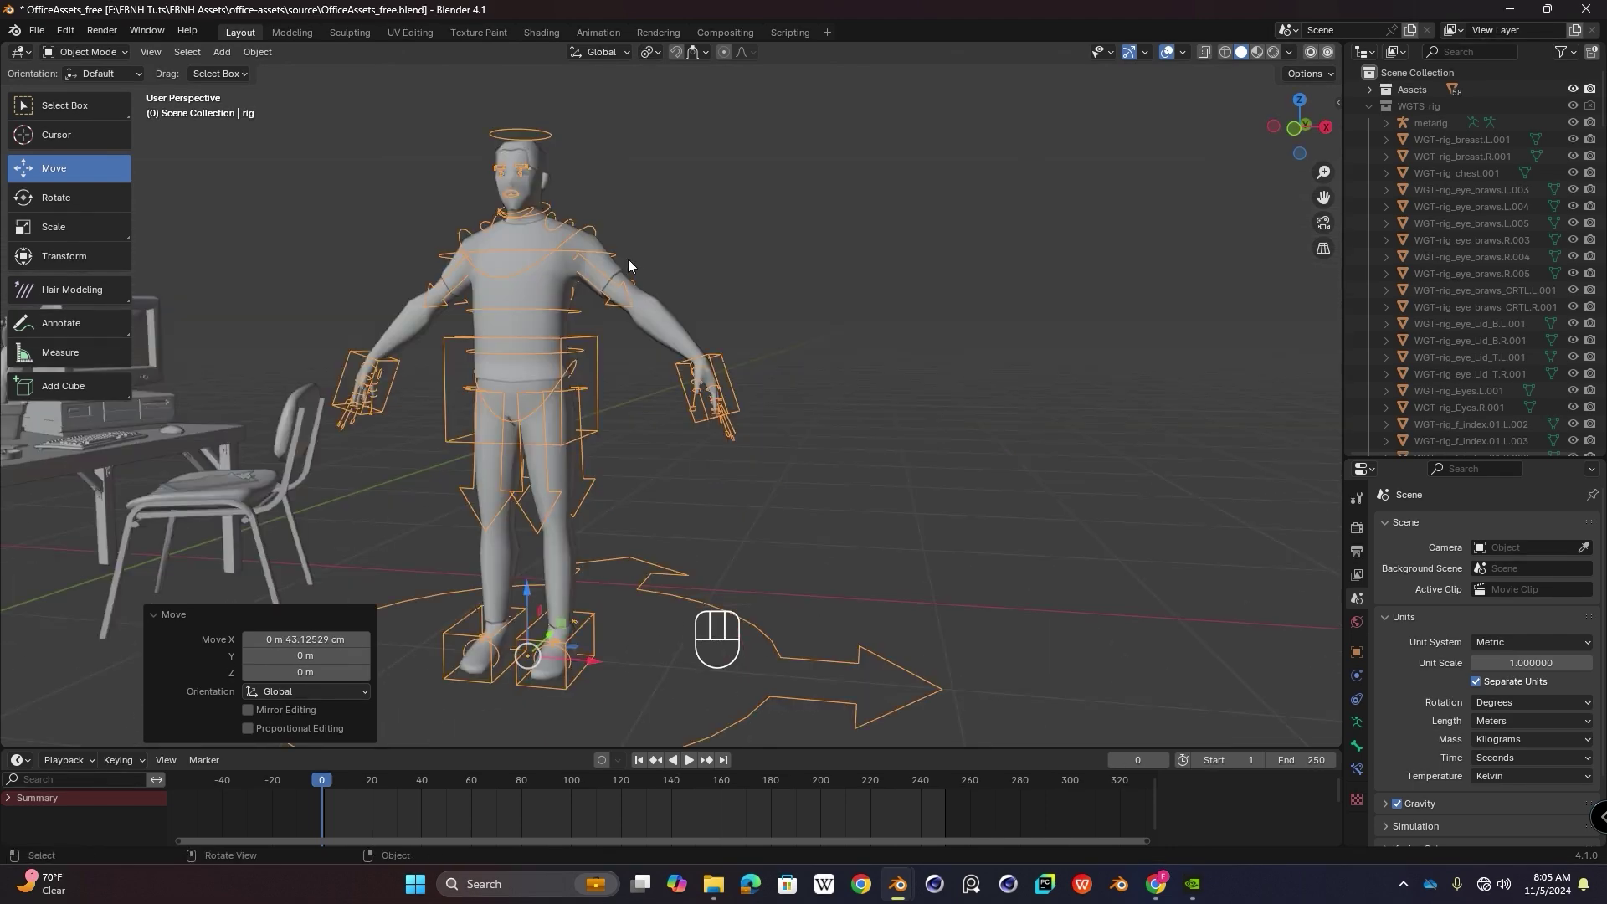
pyautogui.moveTo(627, 259); pyautogui.dragTo(622, 397, button='middle')
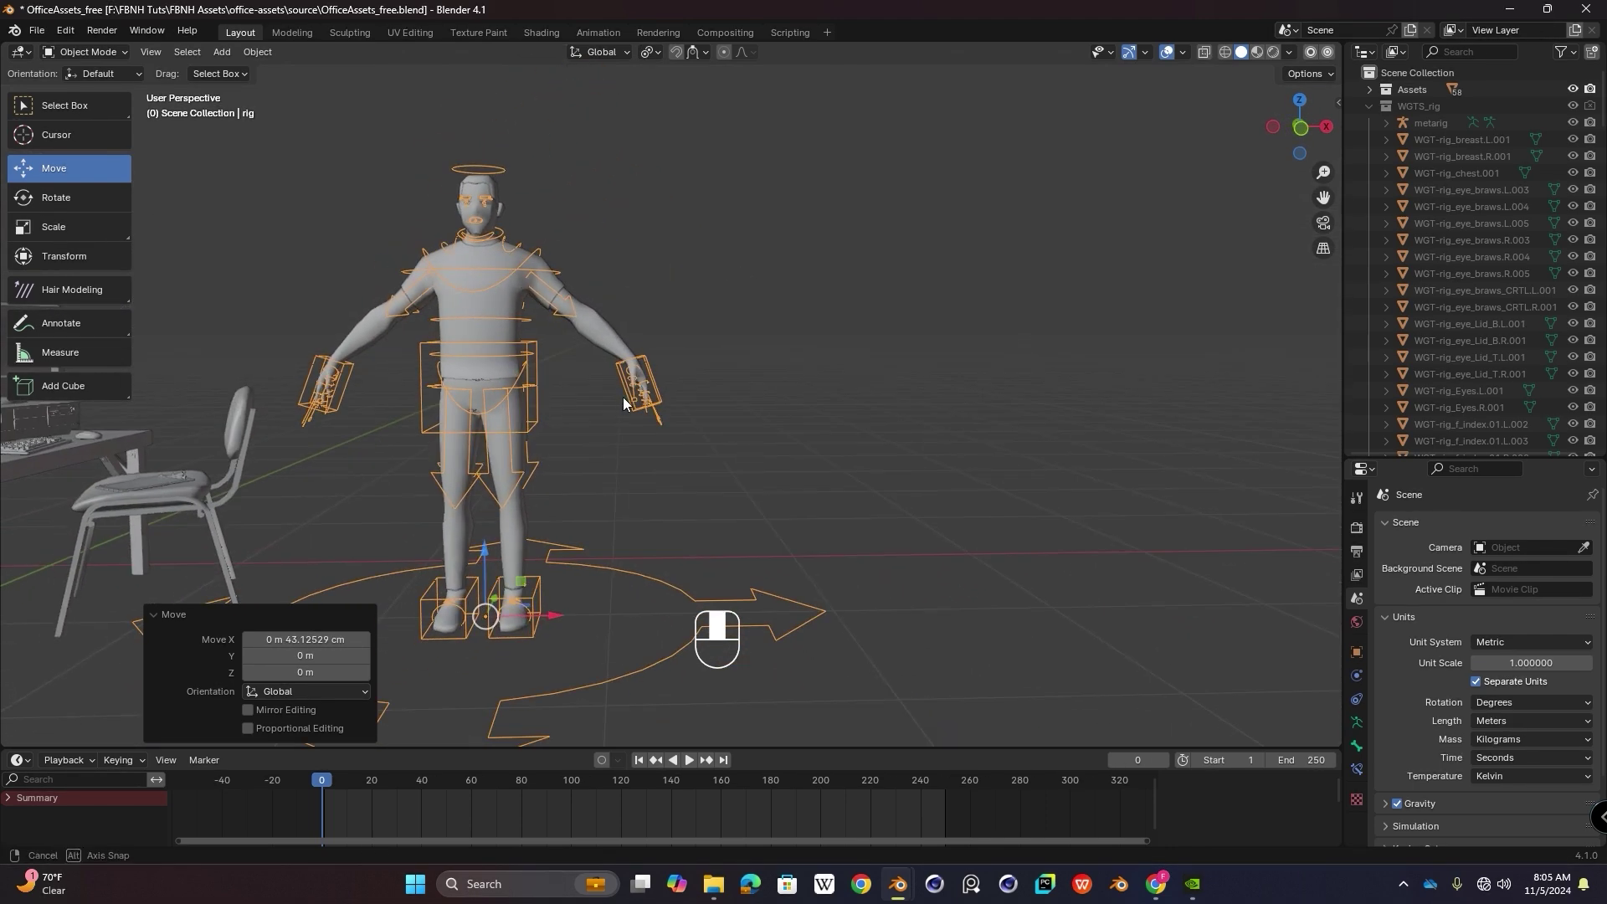
pyautogui.click(86, 52)
pyautogui.click(89, 108)
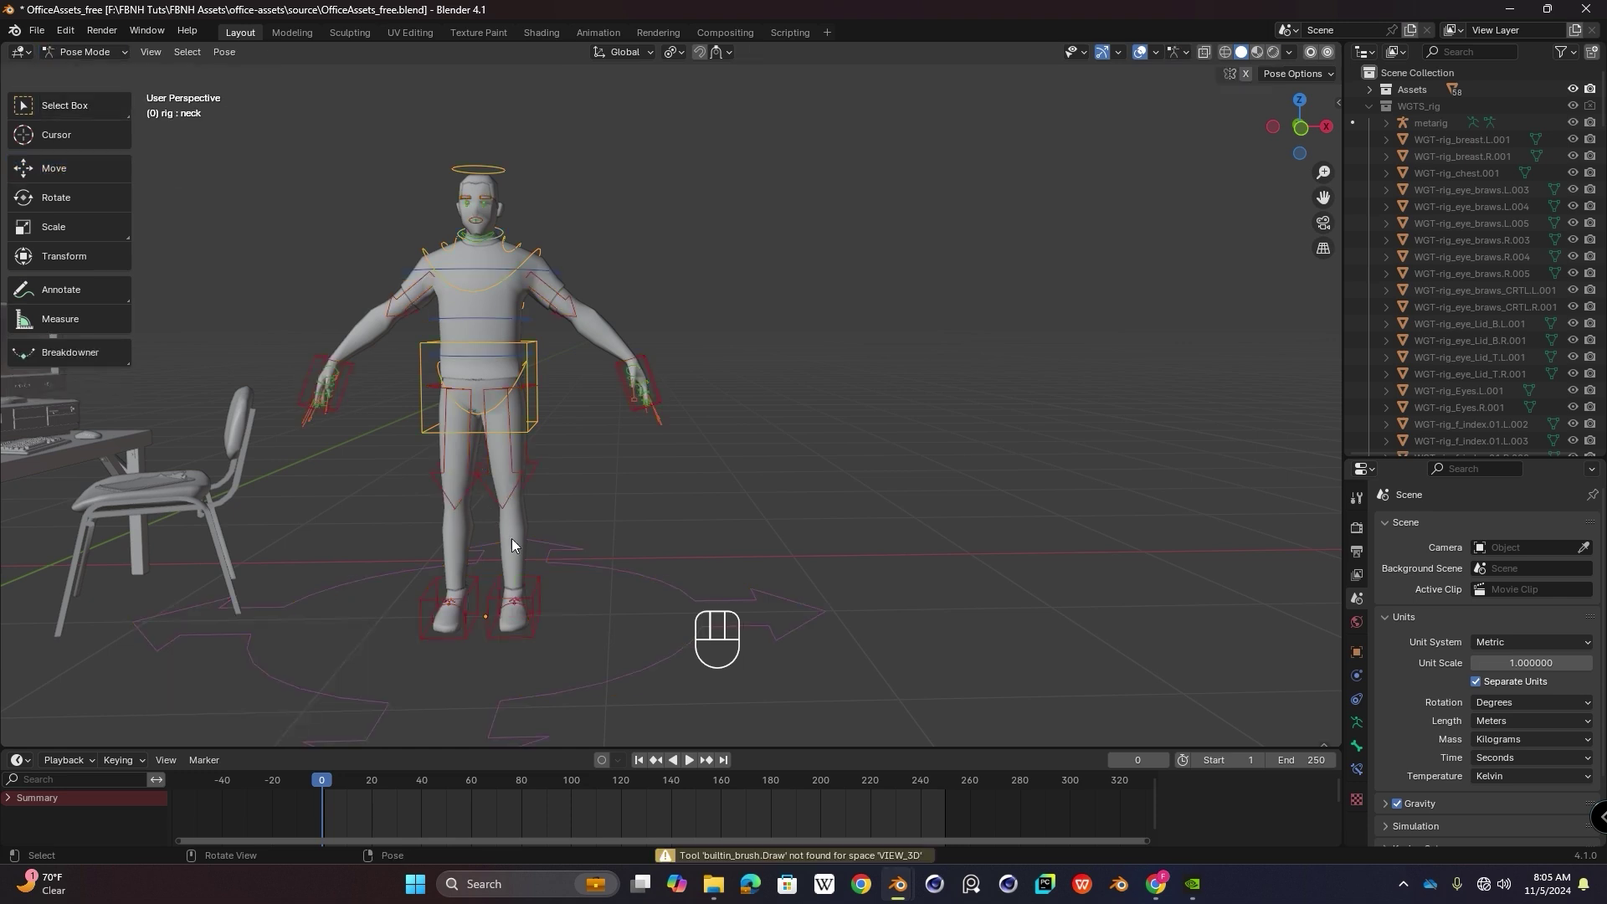
pyautogui.click(542, 605)
# Step: Test the left foot's IK control by raising it about 53 cm, shifting it along Y and lowering it again with the Move tool
pyautogui.click(102, 199)
pyautogui.click(94, 173)
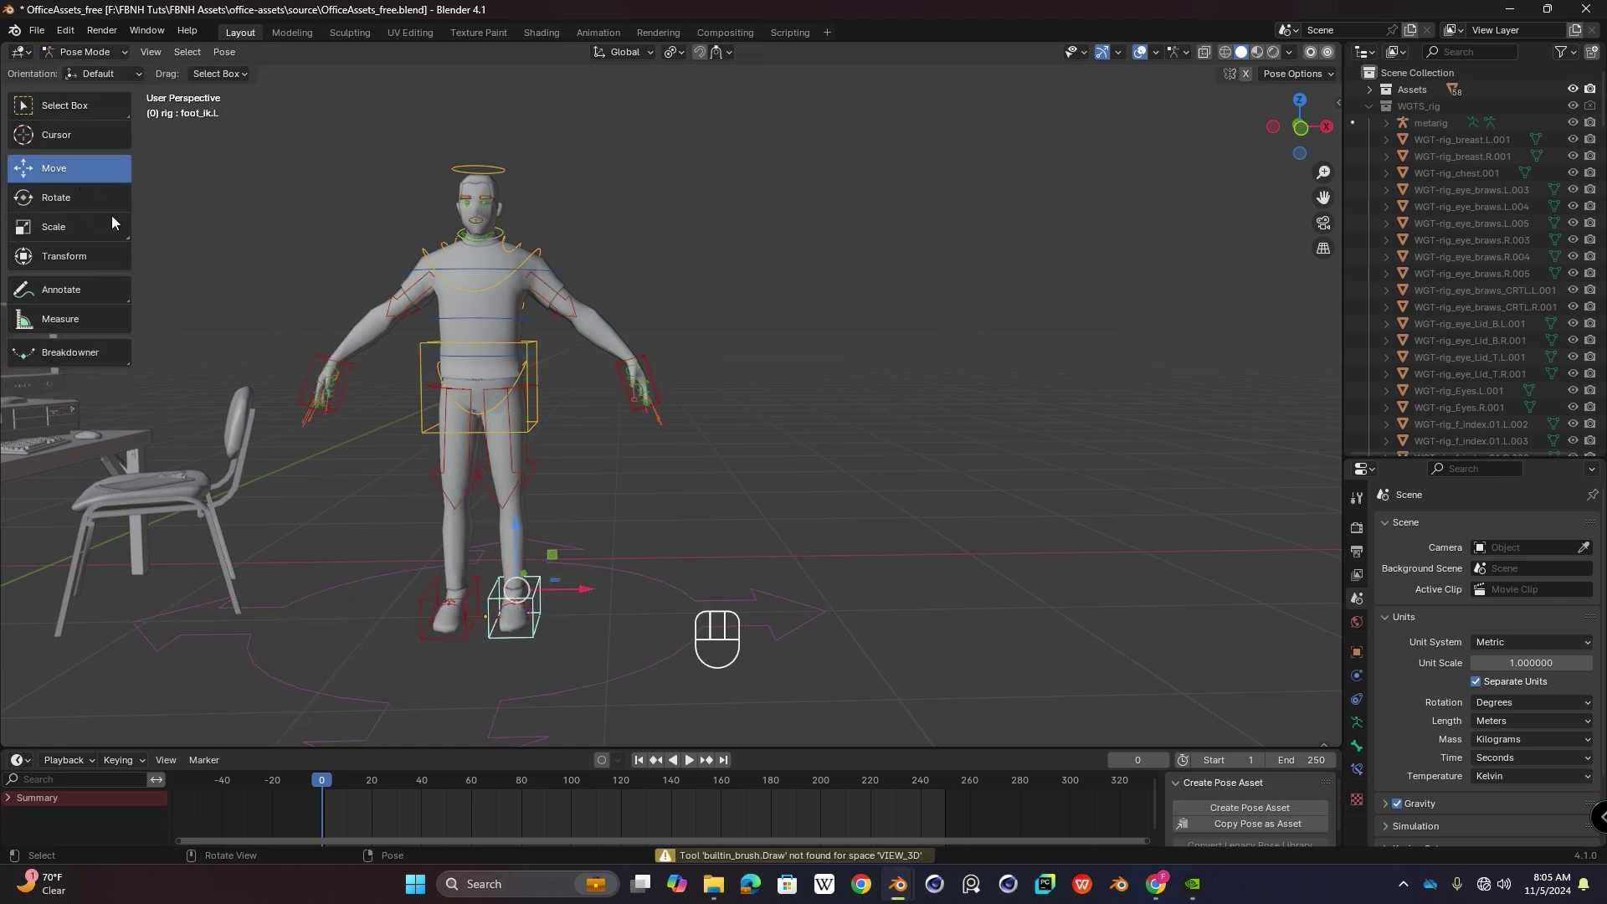
pyautogui.moveTo(516, 525); pyautogui.dragTo(504, 403)
pyautogui.moveTo(552, 443); pyautogui.dragTo(715, 378, button='middle')
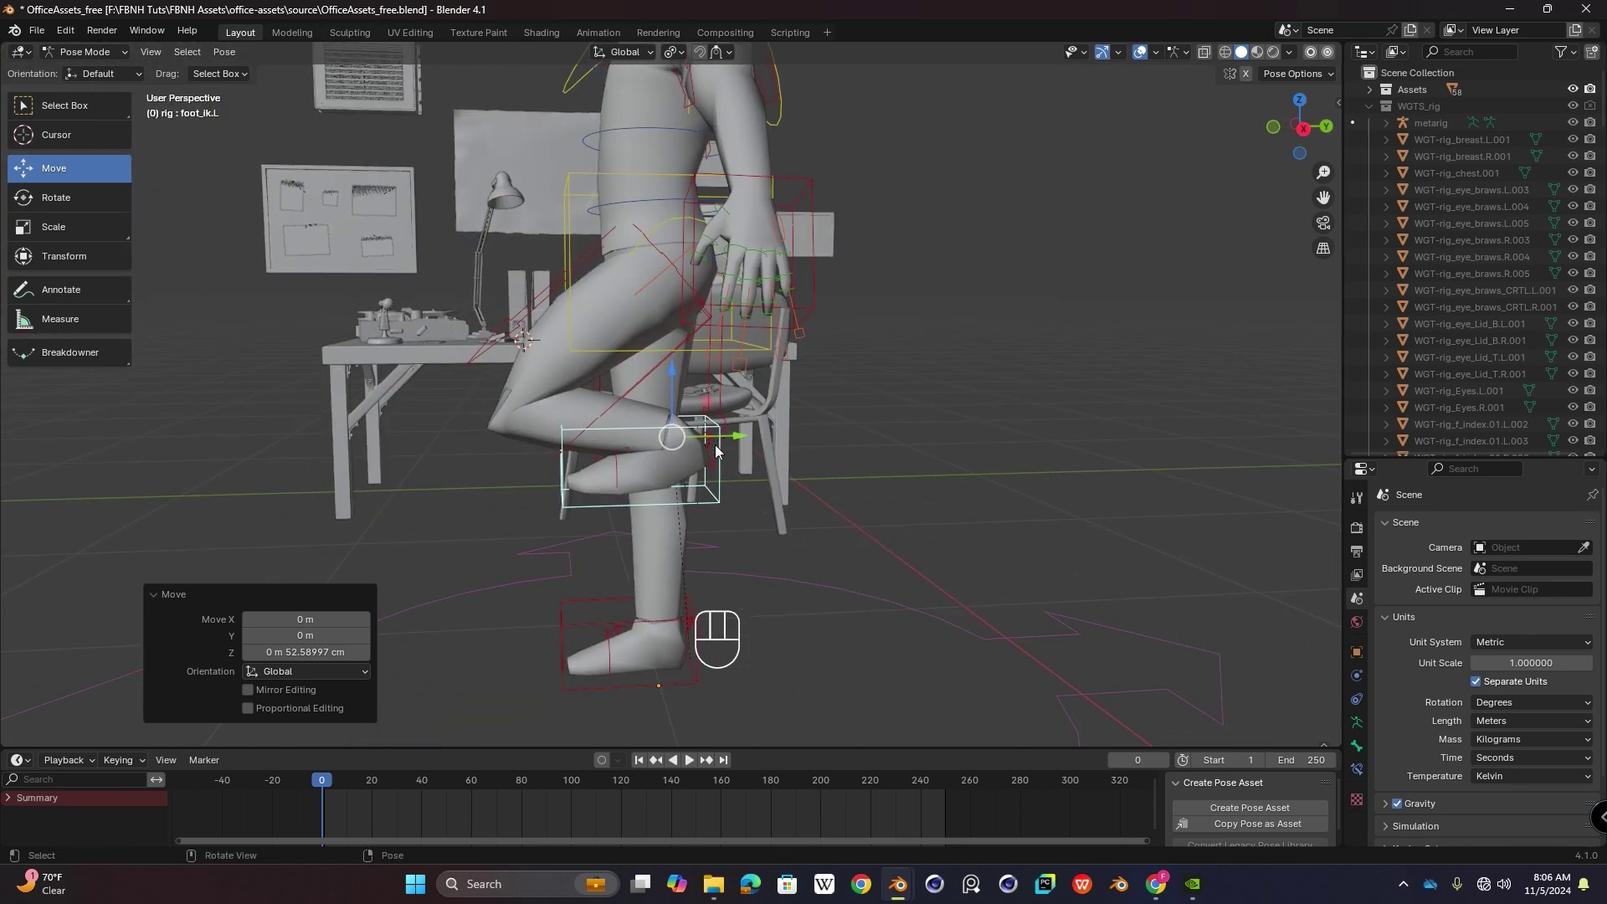
pyautogui.press('g')
pyautogui.press('y')
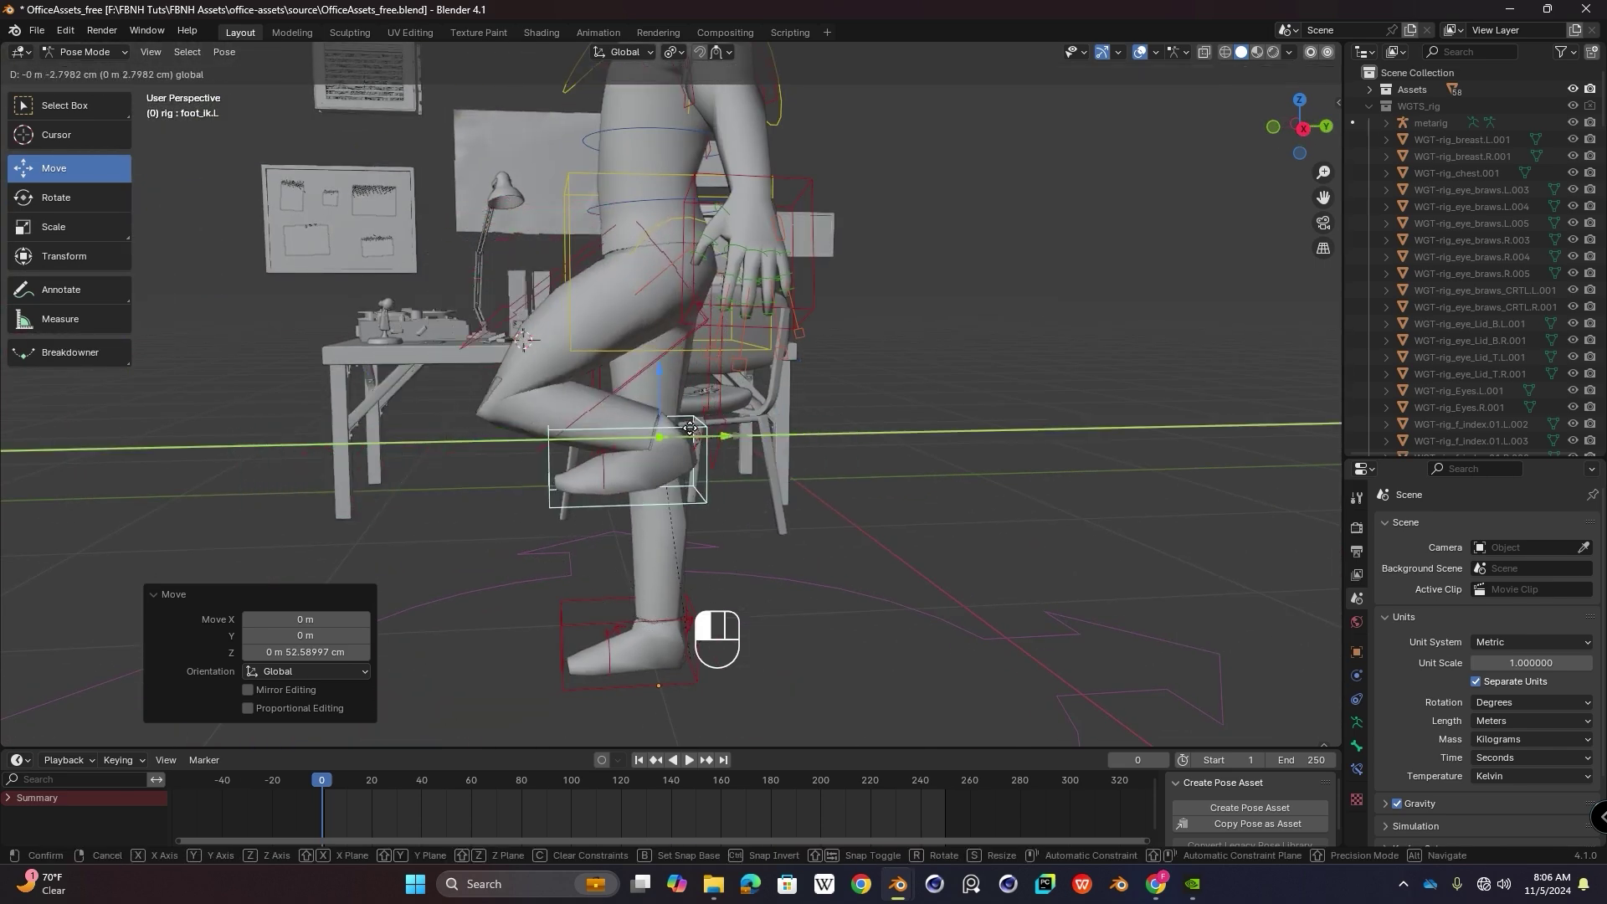
pyautogui.click(457, 441)
pyautogui.moveTo(353, 391); pyautogui.dragTo(369, 560)
pyautogui.moveTo(428, 610); pyautogui.dragTo(649, 643)
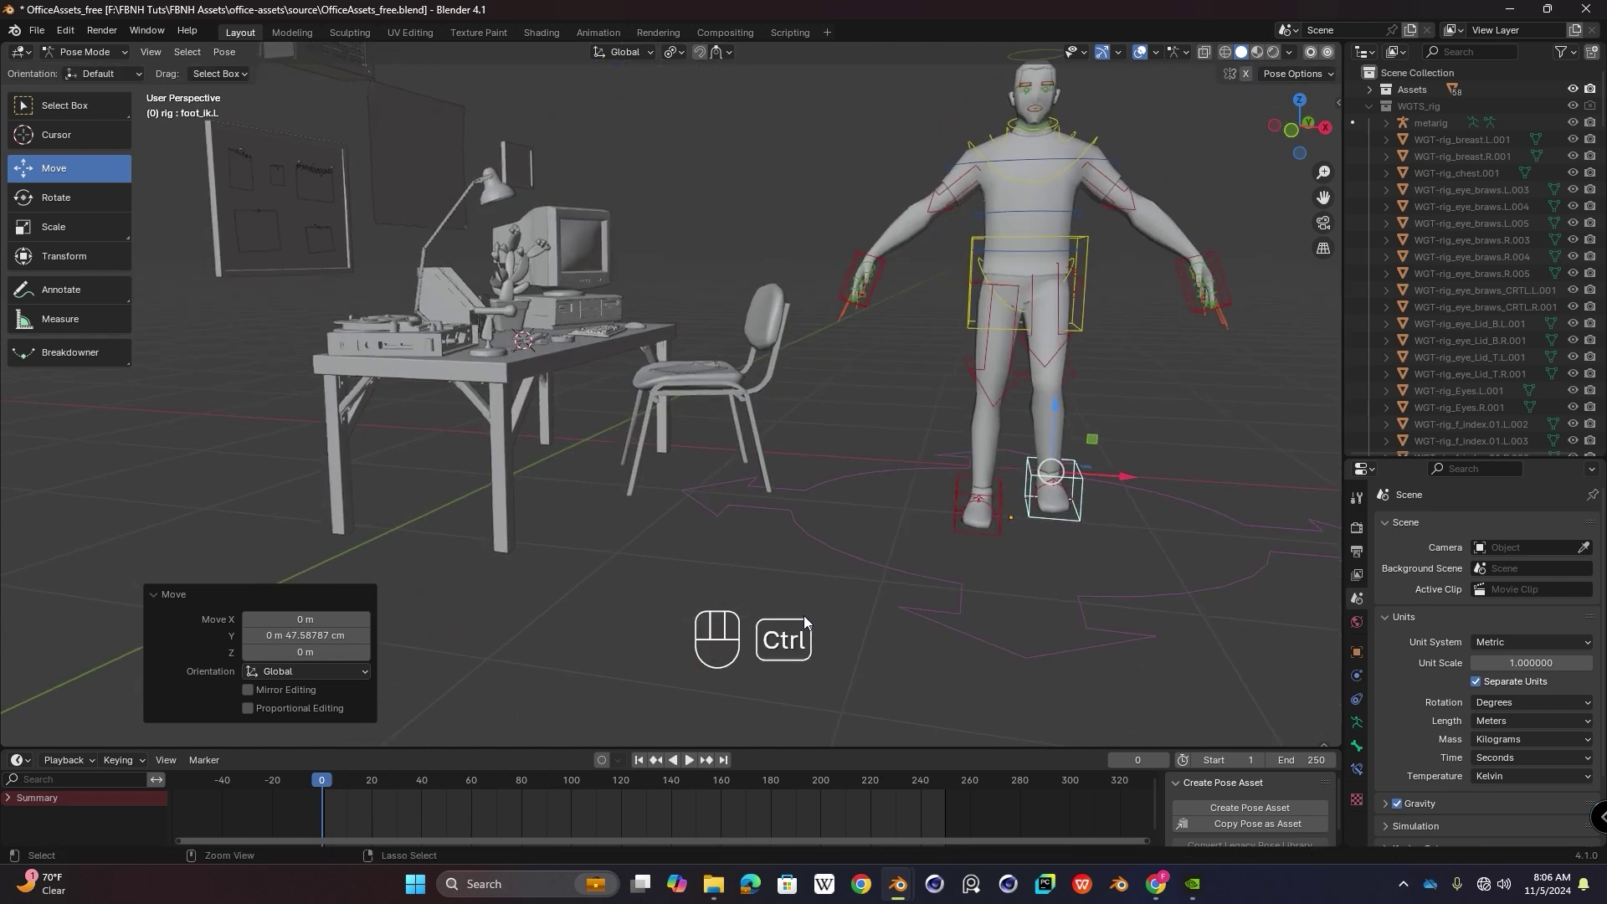
# Step: Undo the test moves of the left foot's IK control
pyautogui.hotkey('ctrl', 'z')
pyautogui.hotkey('ctrl', 'z')
pyautogui.keyDown('shift'); pyautogui.moveTo(1047, 460); pyautogui.dragTo(720, 478, button='middle'); pyautogui.keyUp('shift')
pyautogui.hotkey('ctrl', 'z')
pyautogui.hotkey('ctrl', 'z')
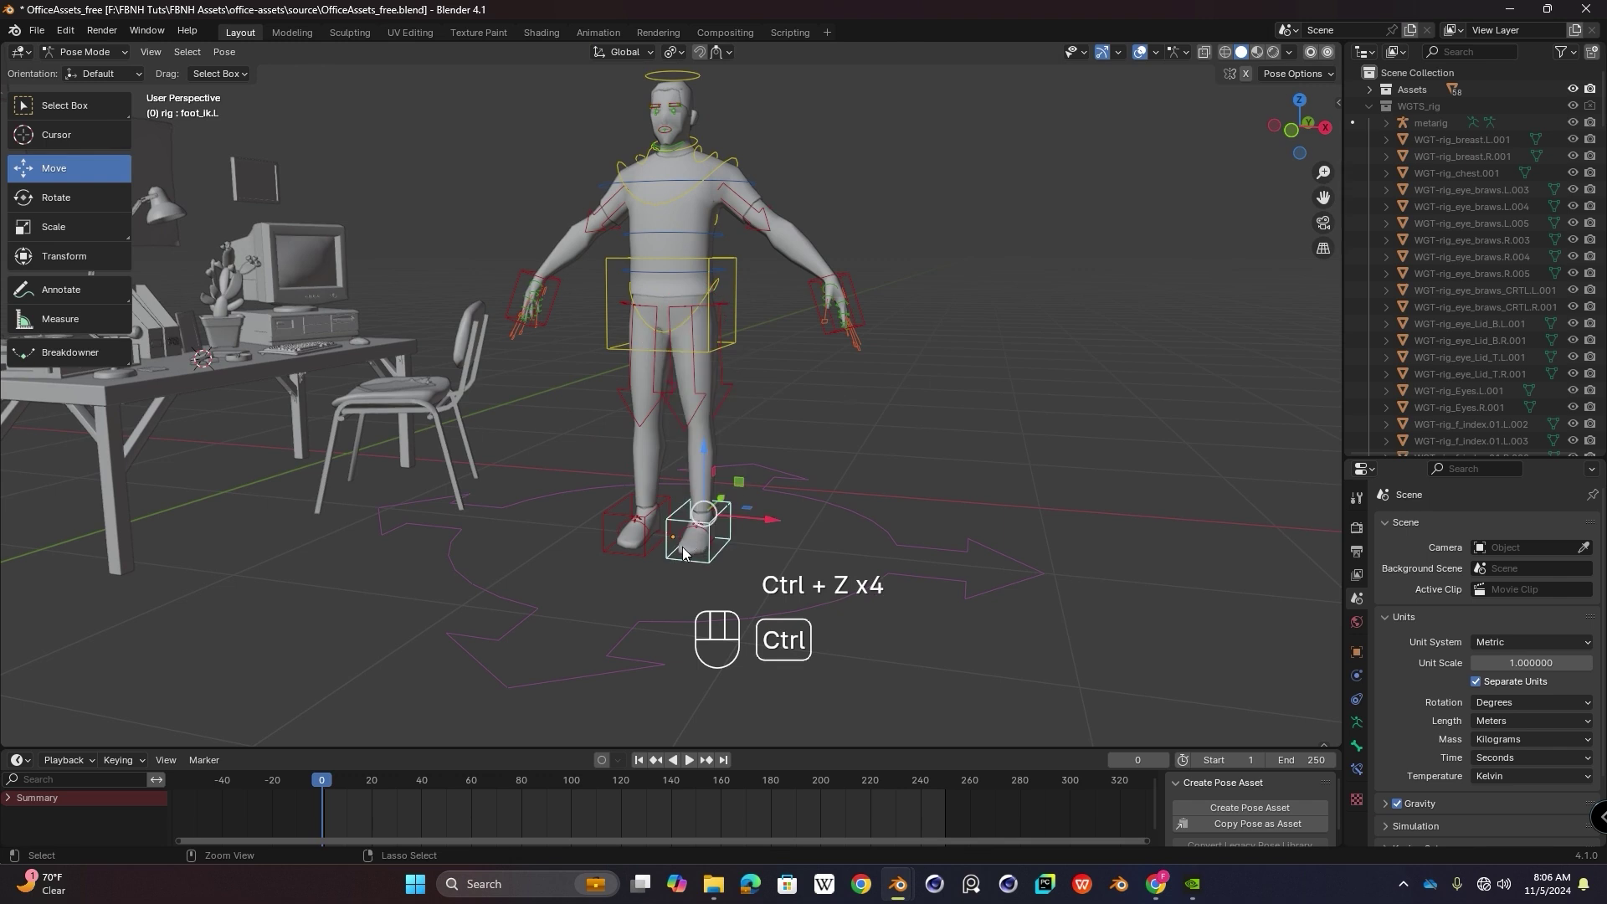
# Step: Test the right foot's IK control by raising it about 16 cm with the Move tool, and undo the move
pyautogui.click(643, 545)
pyautogui.moveTo(632, 470); pyautogui.dragTo(644, 384)
pyautogui.hotkey('ctrl', 'z')
pyautogui.click(656, 538)
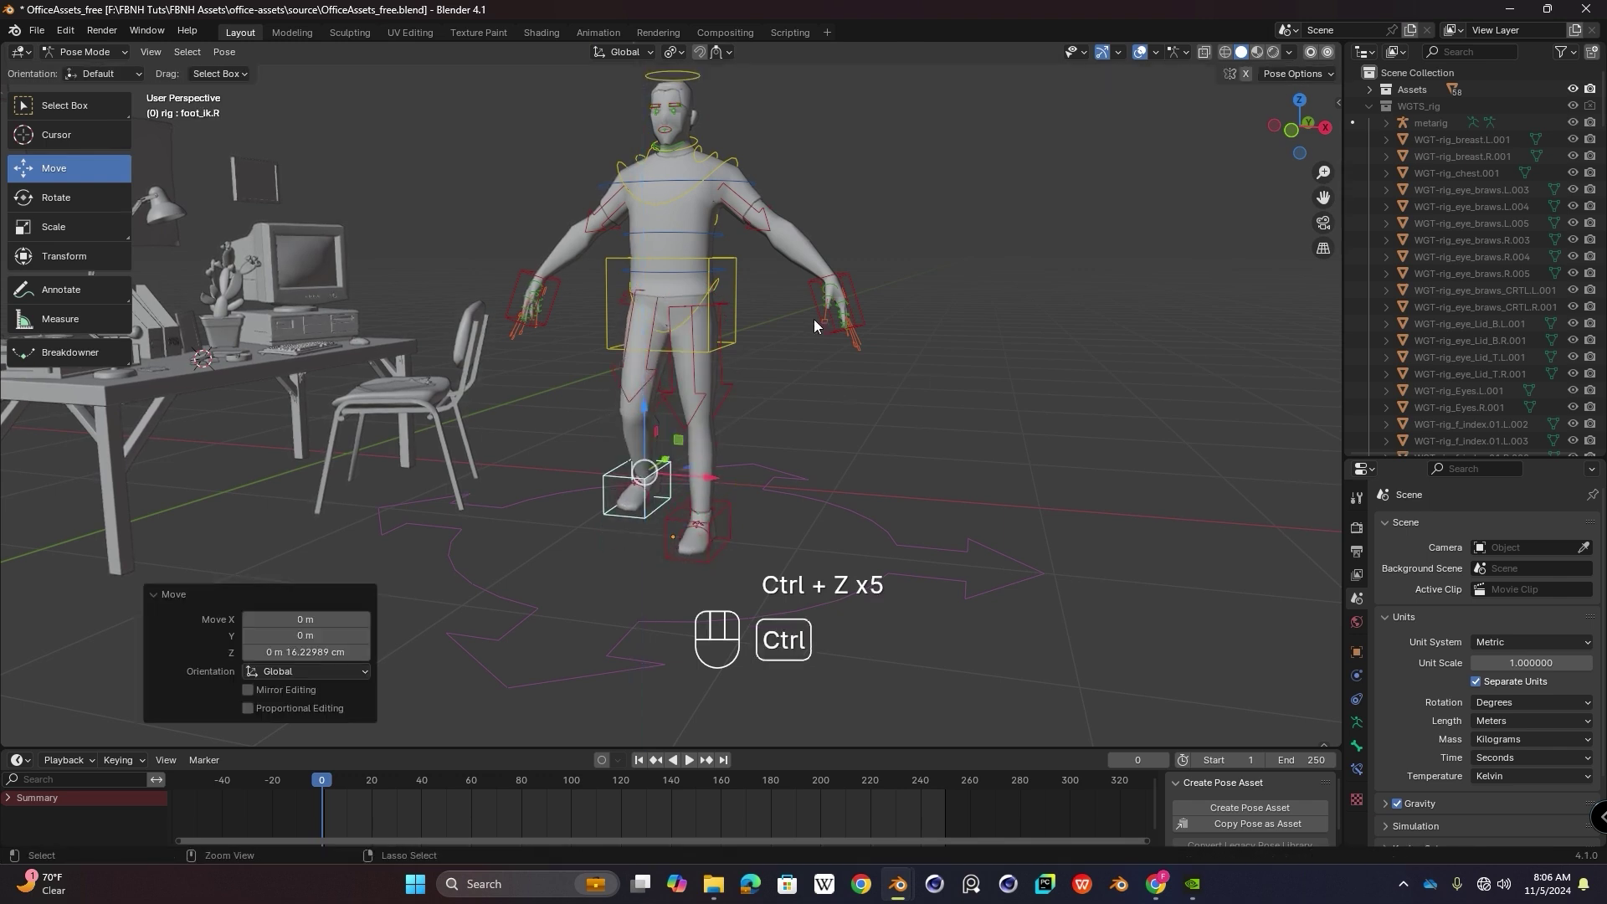
pyautogui.hotkey('ctrl', 'z')
# Step: Test the left and right hand IK controls by moving each freely, cancelling both moves
pyautogui.click(852, 305)
pyautogui.press('g')
pyautogui.rightClick(824, 342)
pyautogui.moveTo(732, 342); pyautogui.dragTo(825, 381, button='middle')
pyautogui.click(474, 222)
pyautogui.press('g')
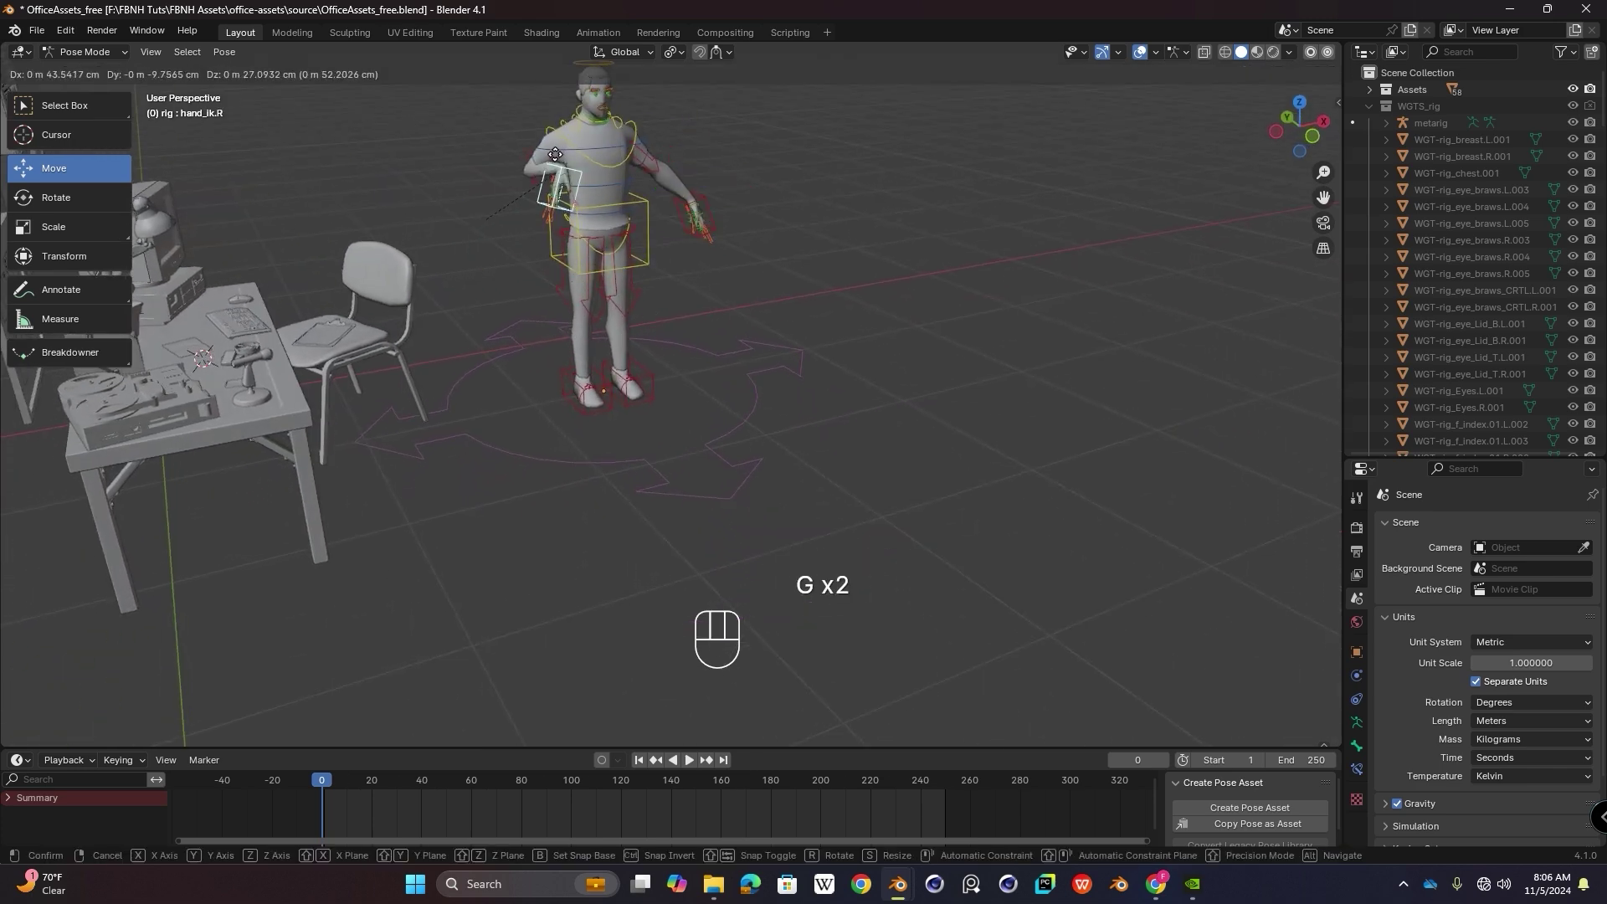
pyautogui.rightClick(515, 172)
# Step: Test the head control by rotating it from two viewing angles, cancelling each rotation
pyautogui.moveTo(678, 209); pyautogui.dragTo(552, 266, button='middle')
pyautogui.keyDown('shift'); pyautogui.moveTo(552, 266); pyautogui.dragTo(626, 248, button='middle'); pyautogui.keyUp('shift')
pyautogui.click(626, 247)
pyautogui.press('r')
pyautogui.rightClick(749, 299)
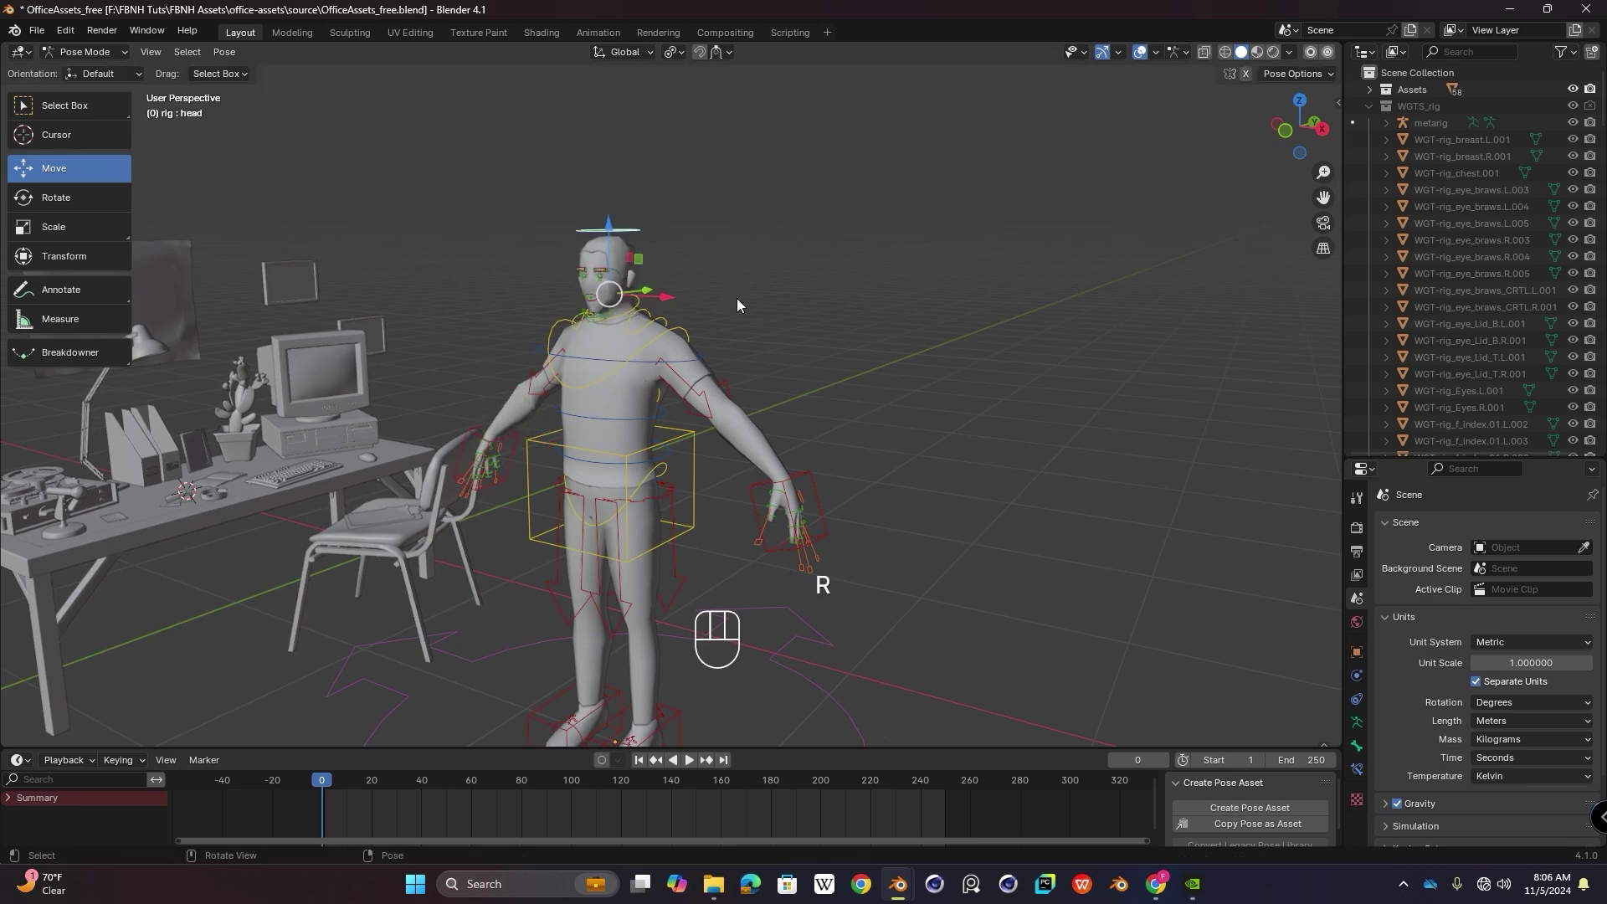
pyautogui.moveTo(750, 300); pyautogui.dragTo(786, 302, button='middle')
pyautogui.press('r')
pyautogui.rightClick(743, 329)
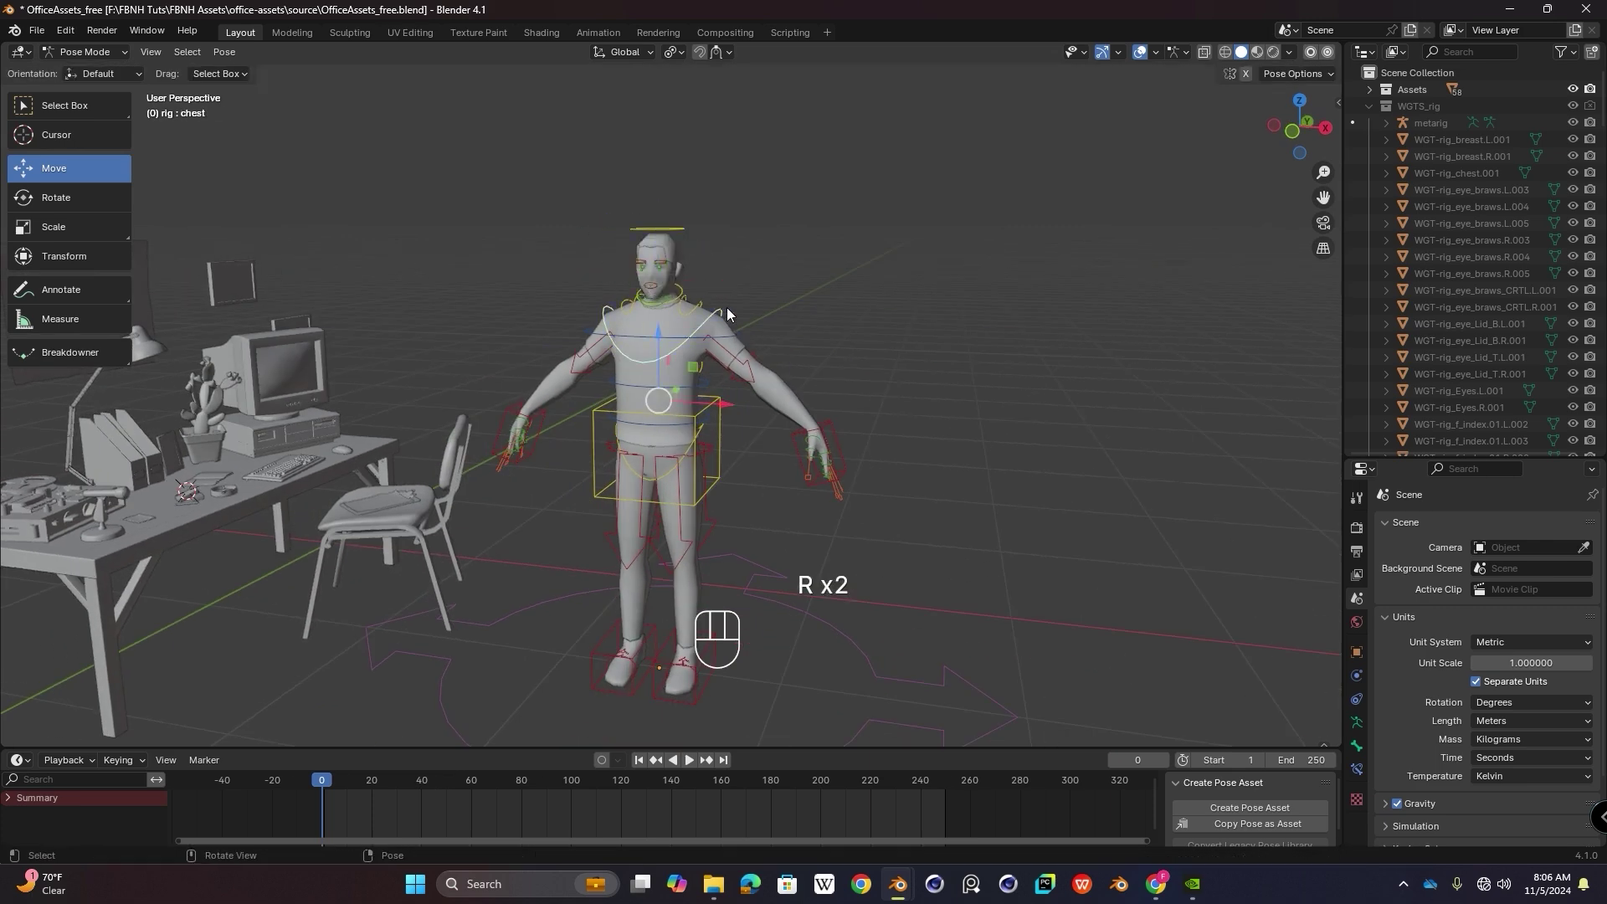
# Step: Test the chest and torso controls by rotating each without keeping it, and try a short move of the upper body
pyautogui.click(727, 308)
pyautogui.press('r')
pyautogui.rightClick(691, 456)
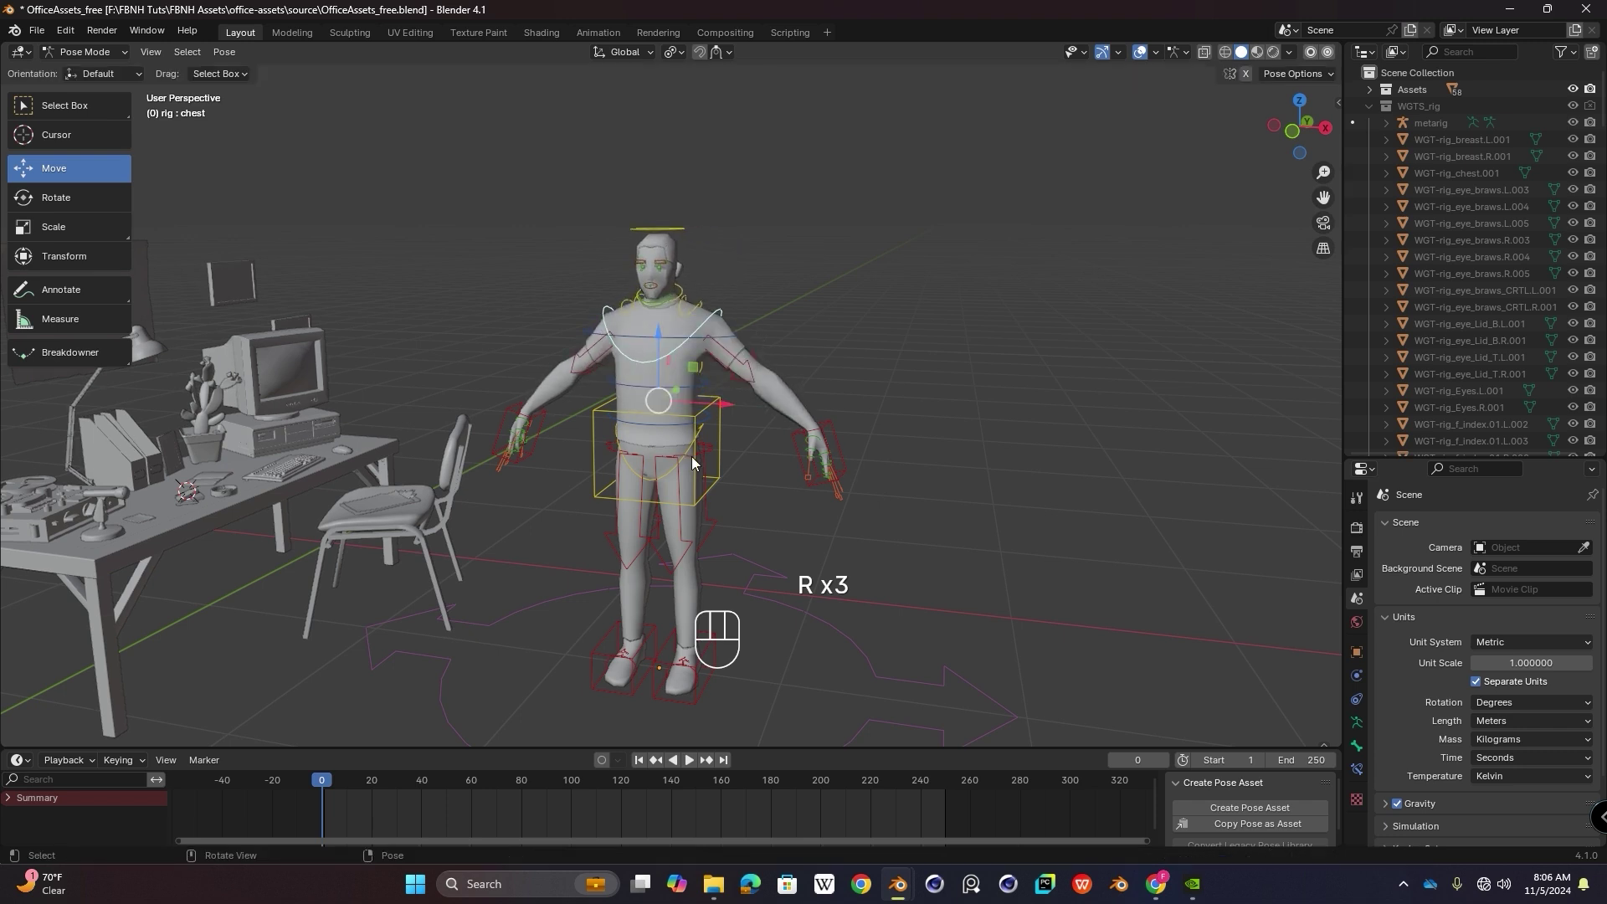
pyautogui.click(726, 430)
pyautogui.press('r')
pyautogui.rightClick(761, 500)
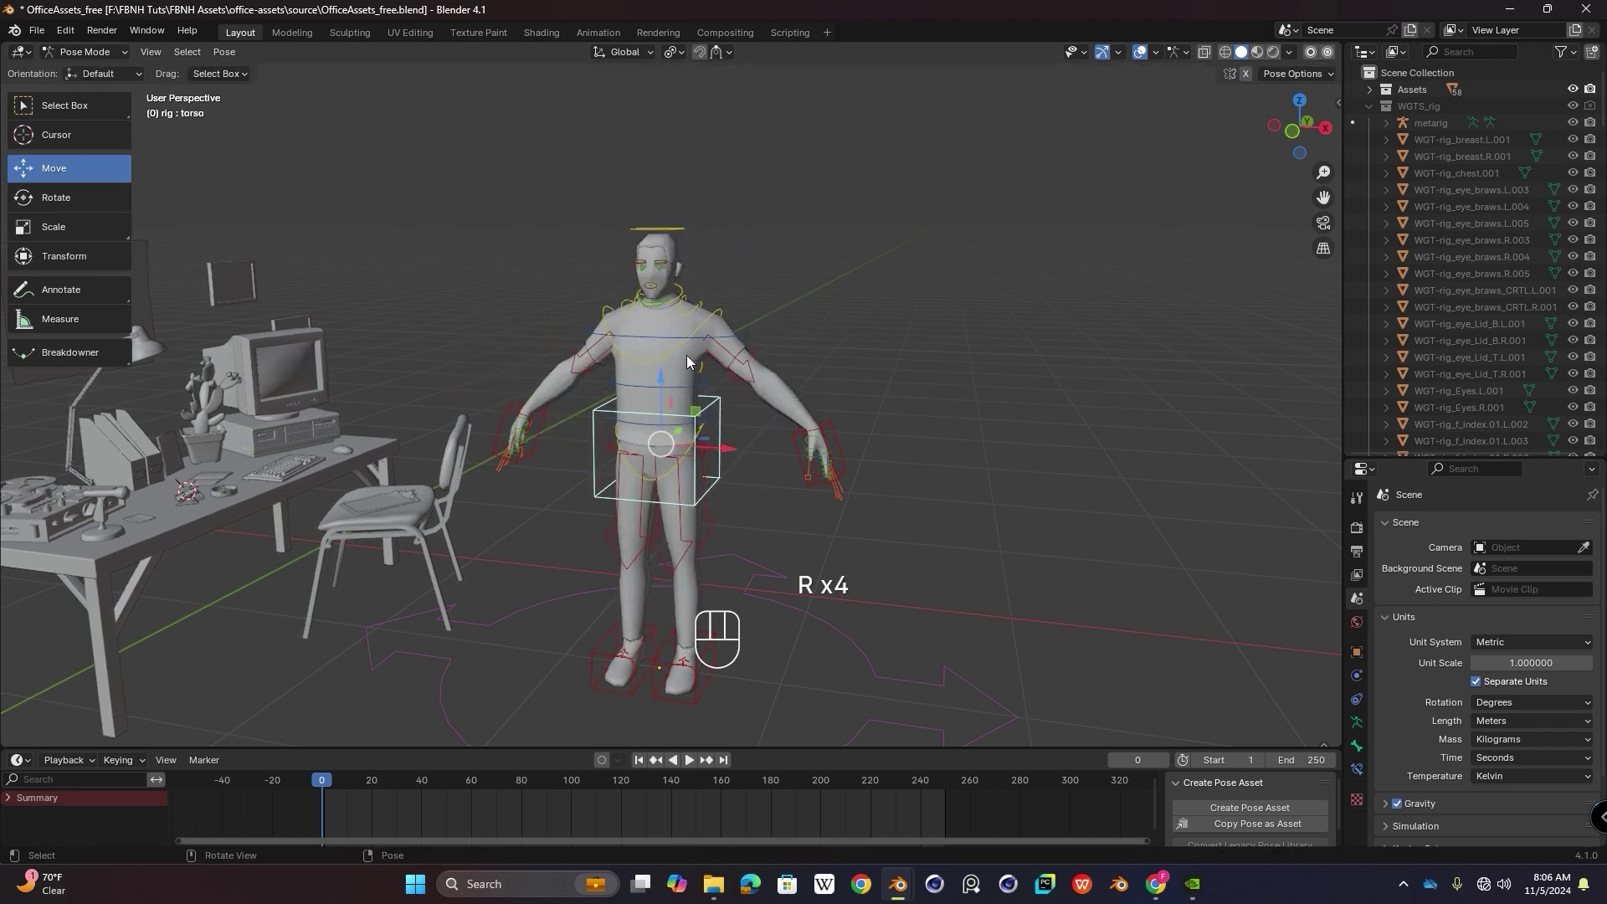
pyautogui.click(715, 308)
pyautogui.moveTo(660, 325); pyautogui.dragTo(655, 358)
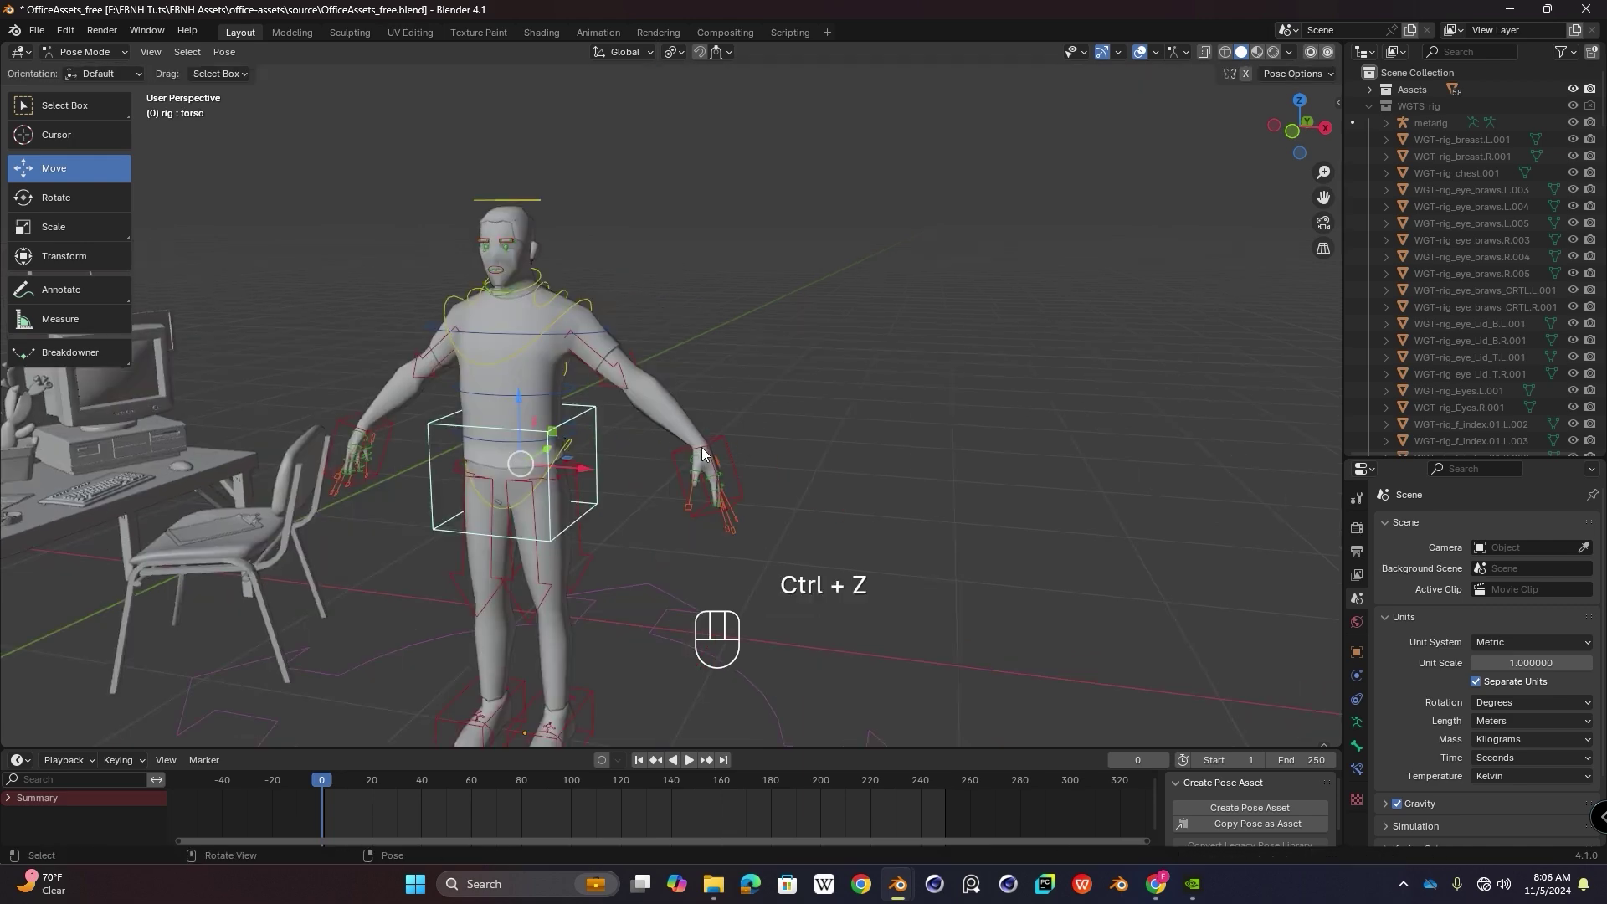
# Step: Test the left hand's IK control with a cancelled free move, and select the left foot's IK control
pyautogui.click(703, 456)
pyautogui.press('g')
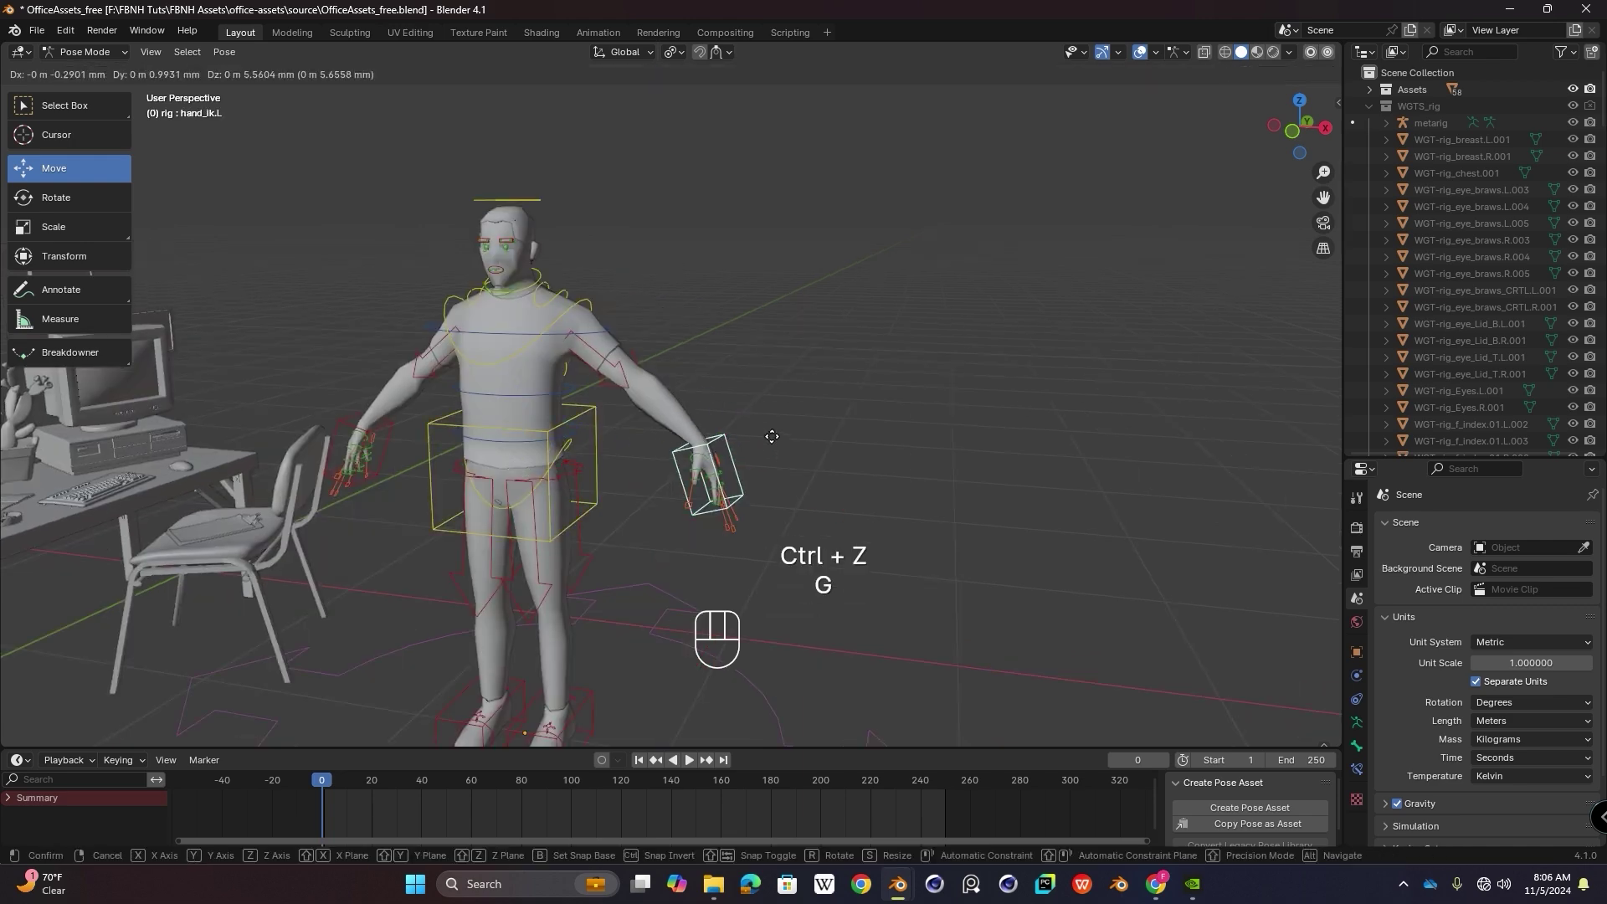
pyautogui.rightClick(721, 379)
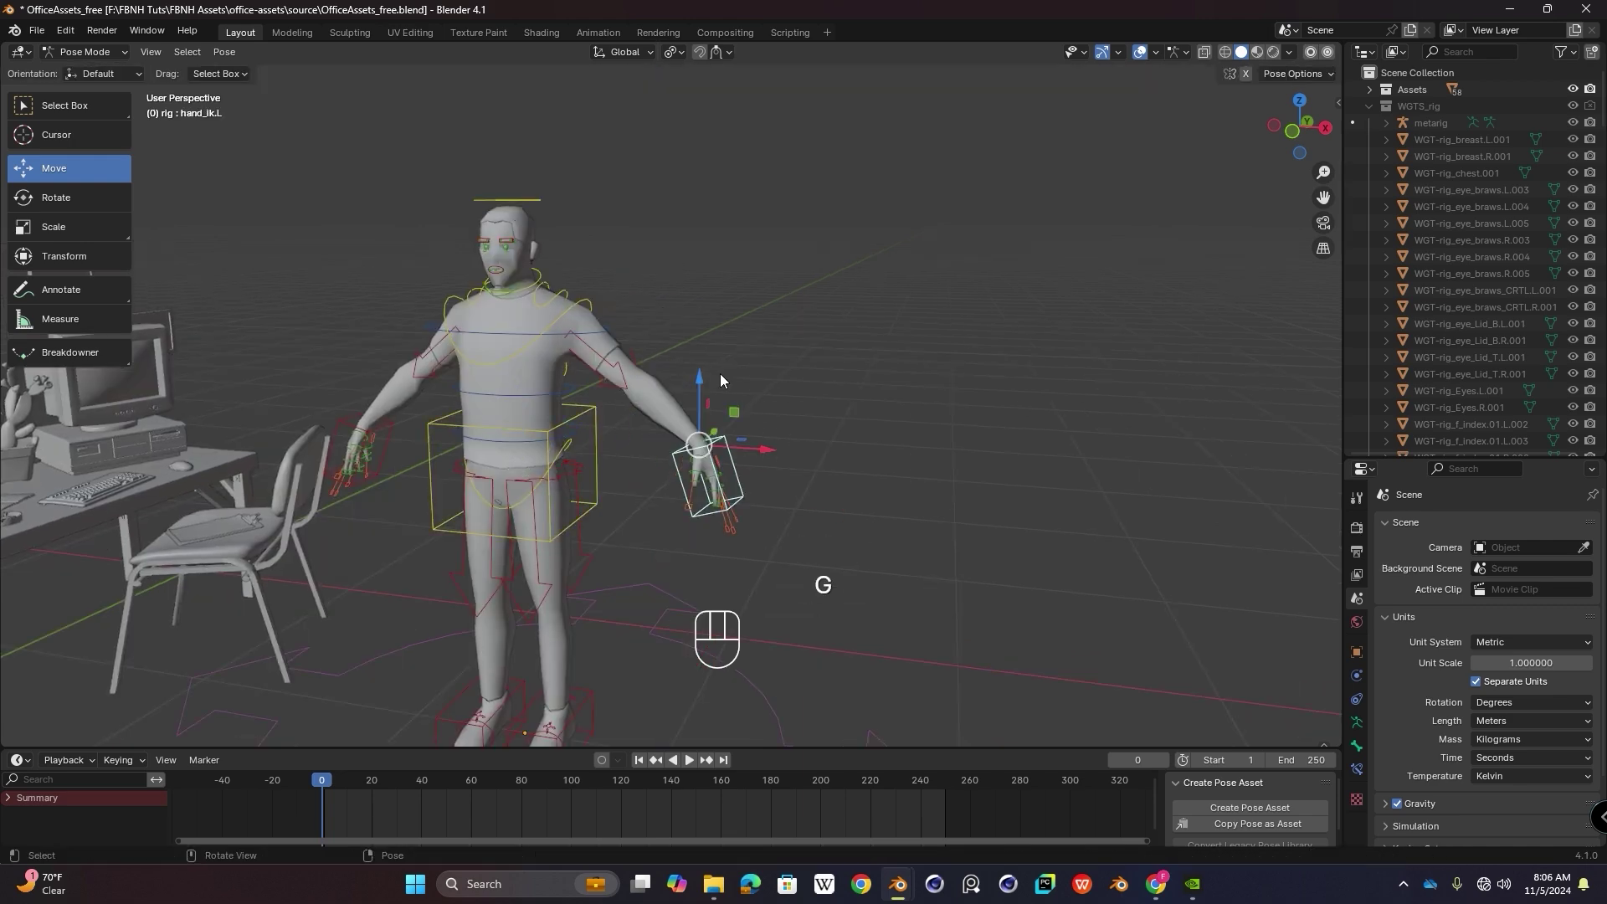
pyautogui.moveTo(720, 373); pyautogui.dragTo(615, 536, button='middle')
pyautogui.click(616, 592)
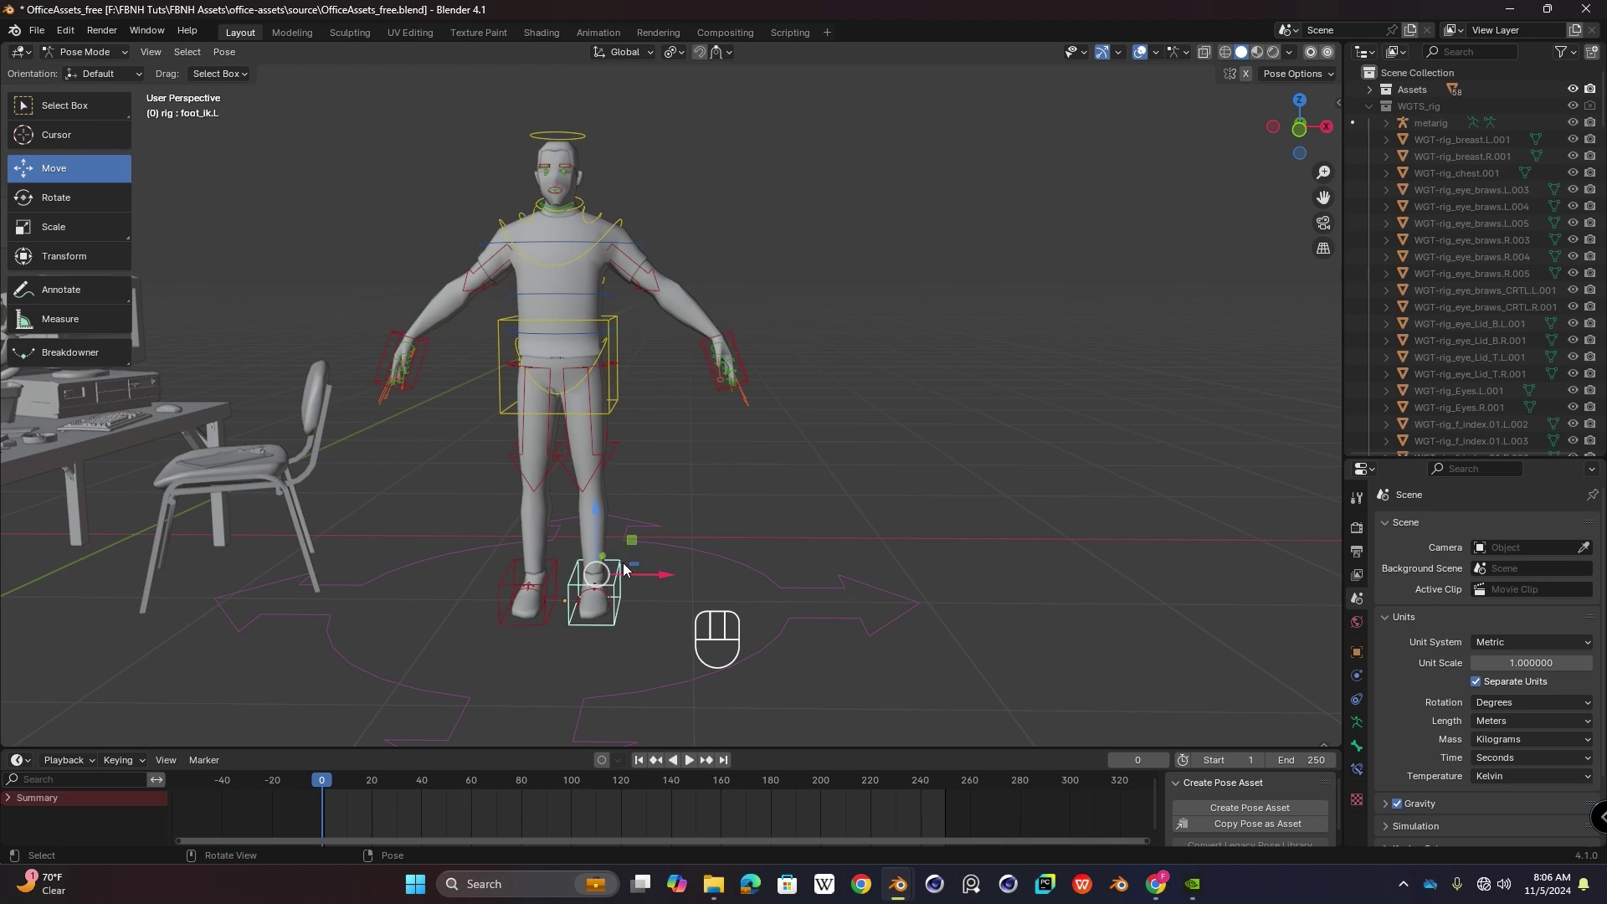
# Step: Test the upper spine's FK control (spine_fk.003) by rotating it, cancelling the rotation
pyautogui.moveTo(634, 350)
pyautogui.mouseDown(button='middle')
pyautogui.moveTo(560, 323)
pyautogui.moveTo(631, 336)
pyautogui.moveTo(495, 392)
pyautogui.moveTo(487, 428)
pyautogui.moveTo(650, 344)
pyautogui.mouseUp(button='middle')
pyautogui.scroll(3, 520, 384)
pyautogui.click(684, 353)
pyautogui.press('r')
pyautogui.rightClick(781, 325)
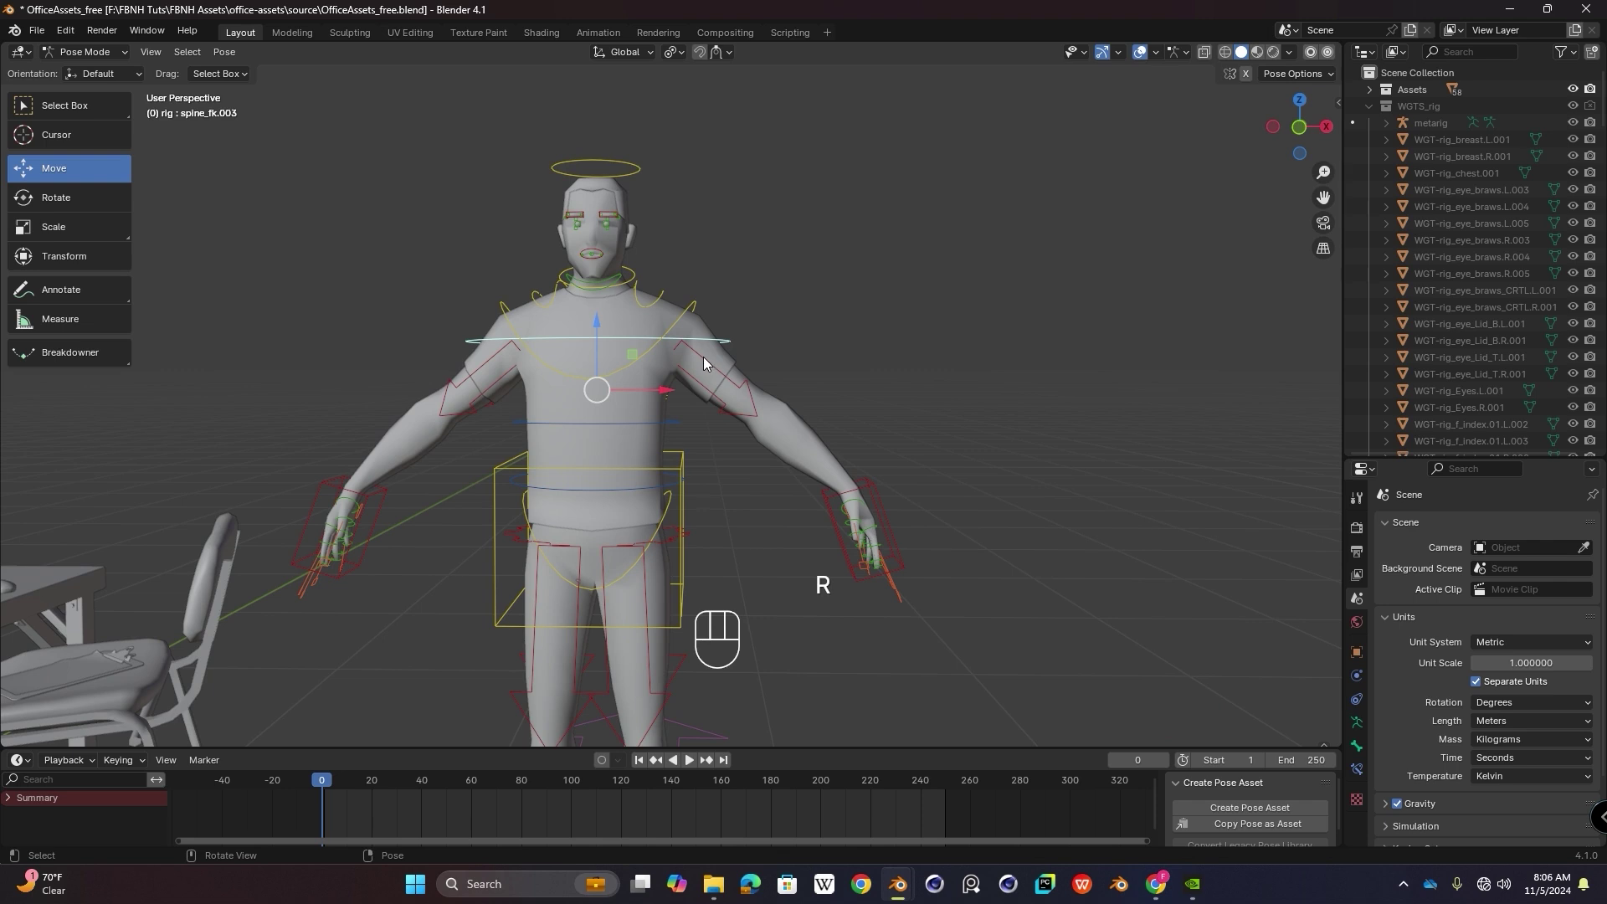
# Step: Test the torso control with a cancelled rotation and inspect the whole rigged character from several sides
pyautogui.scroll(-1, 701, 339)
pyautogui.keyDown('shift'); pyautogui.moveTo(702, 340); pyautogui.dragTo(553, 381, button='middle'); pyautogui.keyUp('shift')
pyautogui.scroll(-1, 669, 385)
pyautogui.keyDown('shift'); pyautogui.moveTo(647, 431); pyautogui.dragTo(595, 385, button='middle'); pyautogui.keyUp('shift')
pyautogui.keyDown('shift'); pyautogui.moveTo(463, 395); pyautogui.dragTo(620, 428, button='middle'); pyautogui.keyUp('shift')
pyautogui.click(653, 364)
pyautogui.press('r')
pyautogui.rightClick(703, 456)
pyautogui.scroll(-3, 629, 415)
pyautogui.keyDown('shift'); pyautogui.moveTo(629, 415); pyautogui.dragTo(651, 444, button='middle'); pyautogui.keyUp('shift')
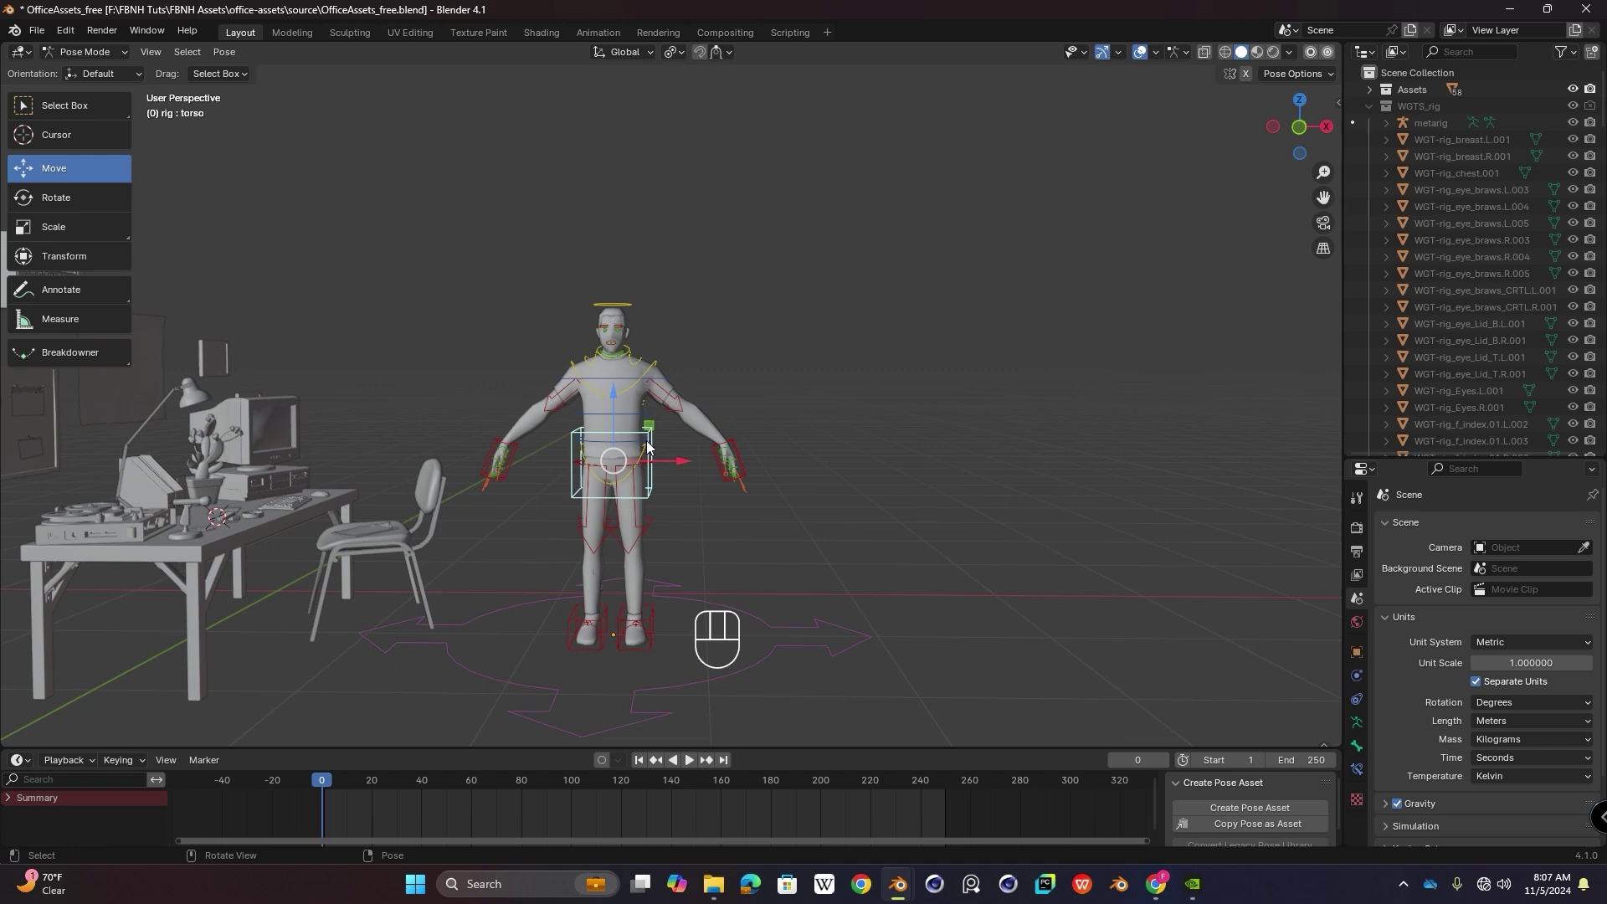
pyautogui.moveTo(755, 462); pyautogui.dragTo(602, 455, button='middle')
pyautogui.scroll(4, 591, 435)
pyautogui.scroll(-3, 569, 405)
pyautogui.moveTo(569, 404); pyautogui.dragTo(643, 463, button='middle')
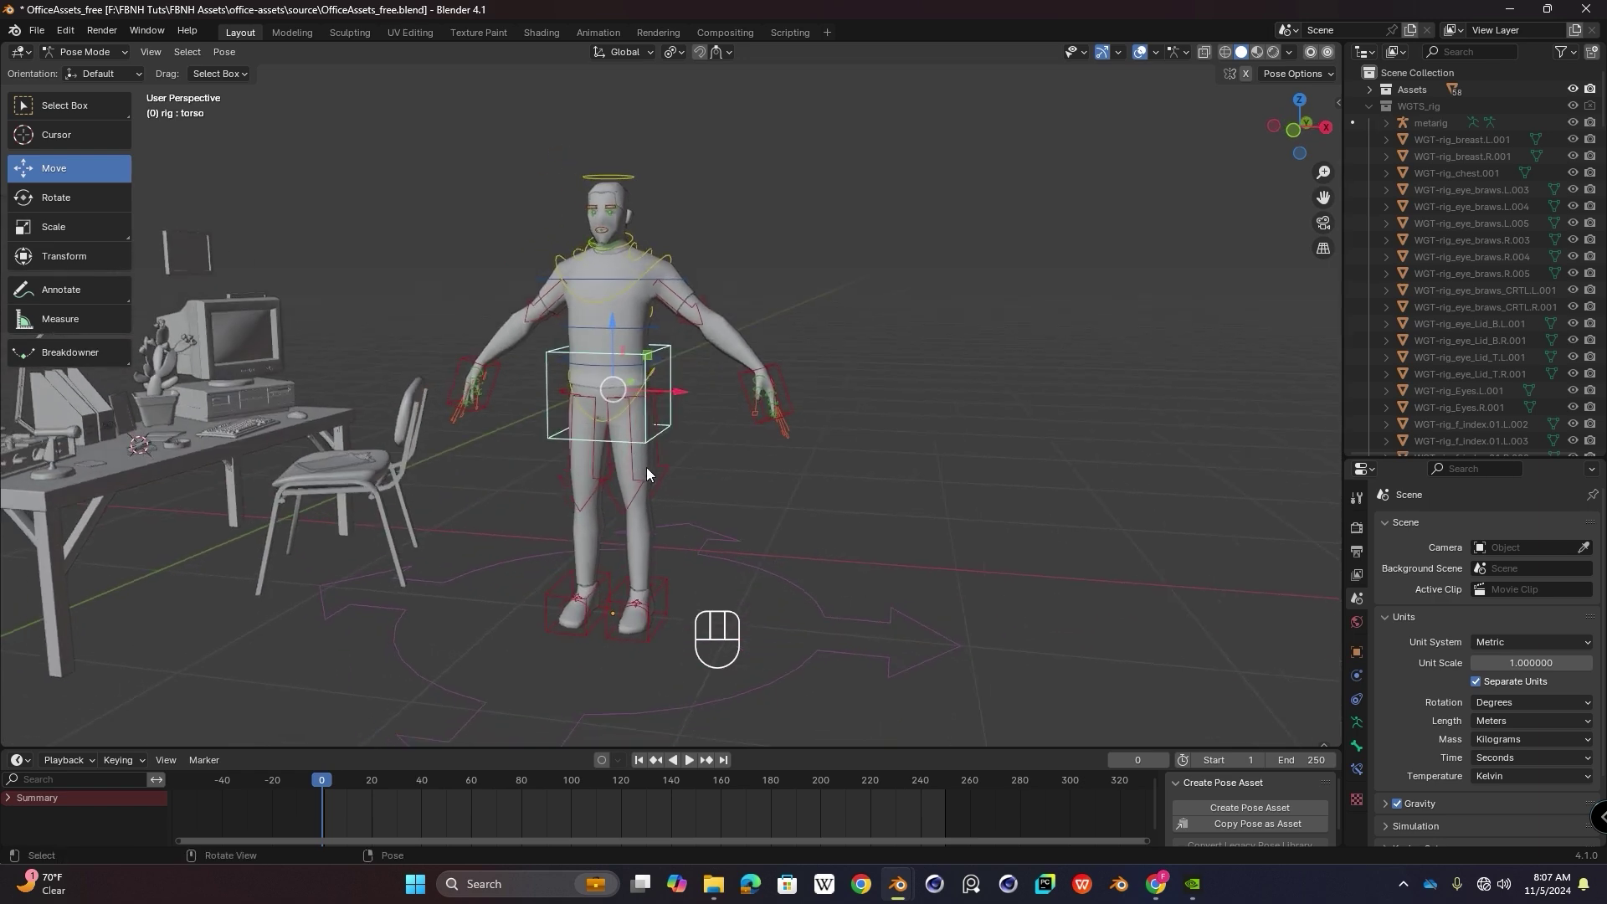
# Step: Switch to the browser to review the Base Rig Character product page on Gumroad, and return to Blender
pyautogui.click(1156, 884)
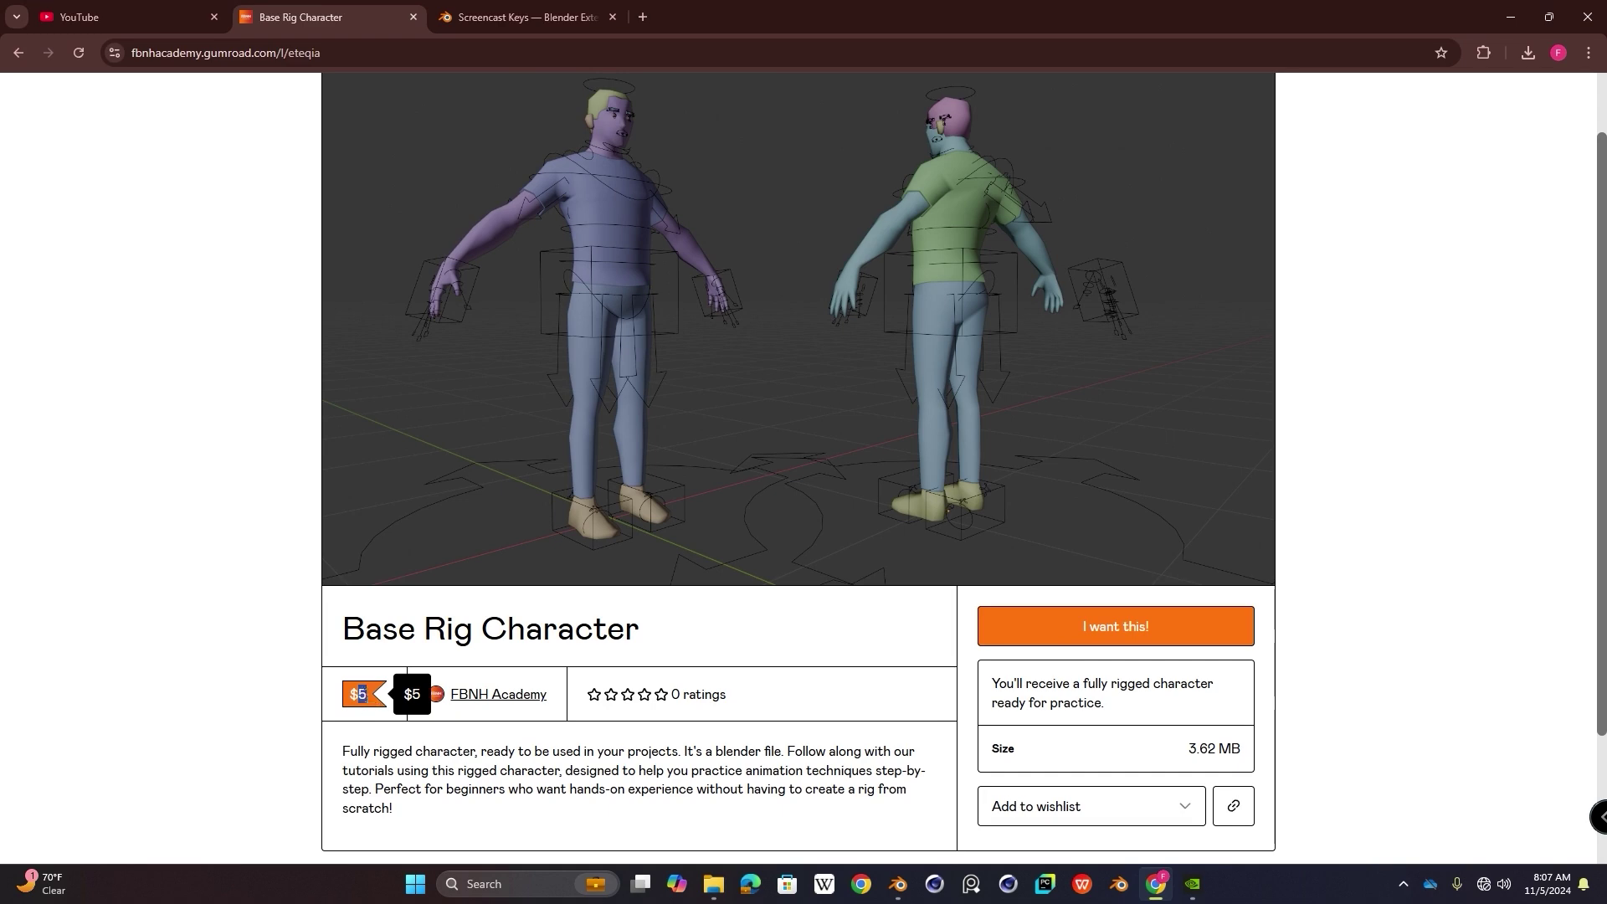
pyautogui.scroll(1, 716, 381)
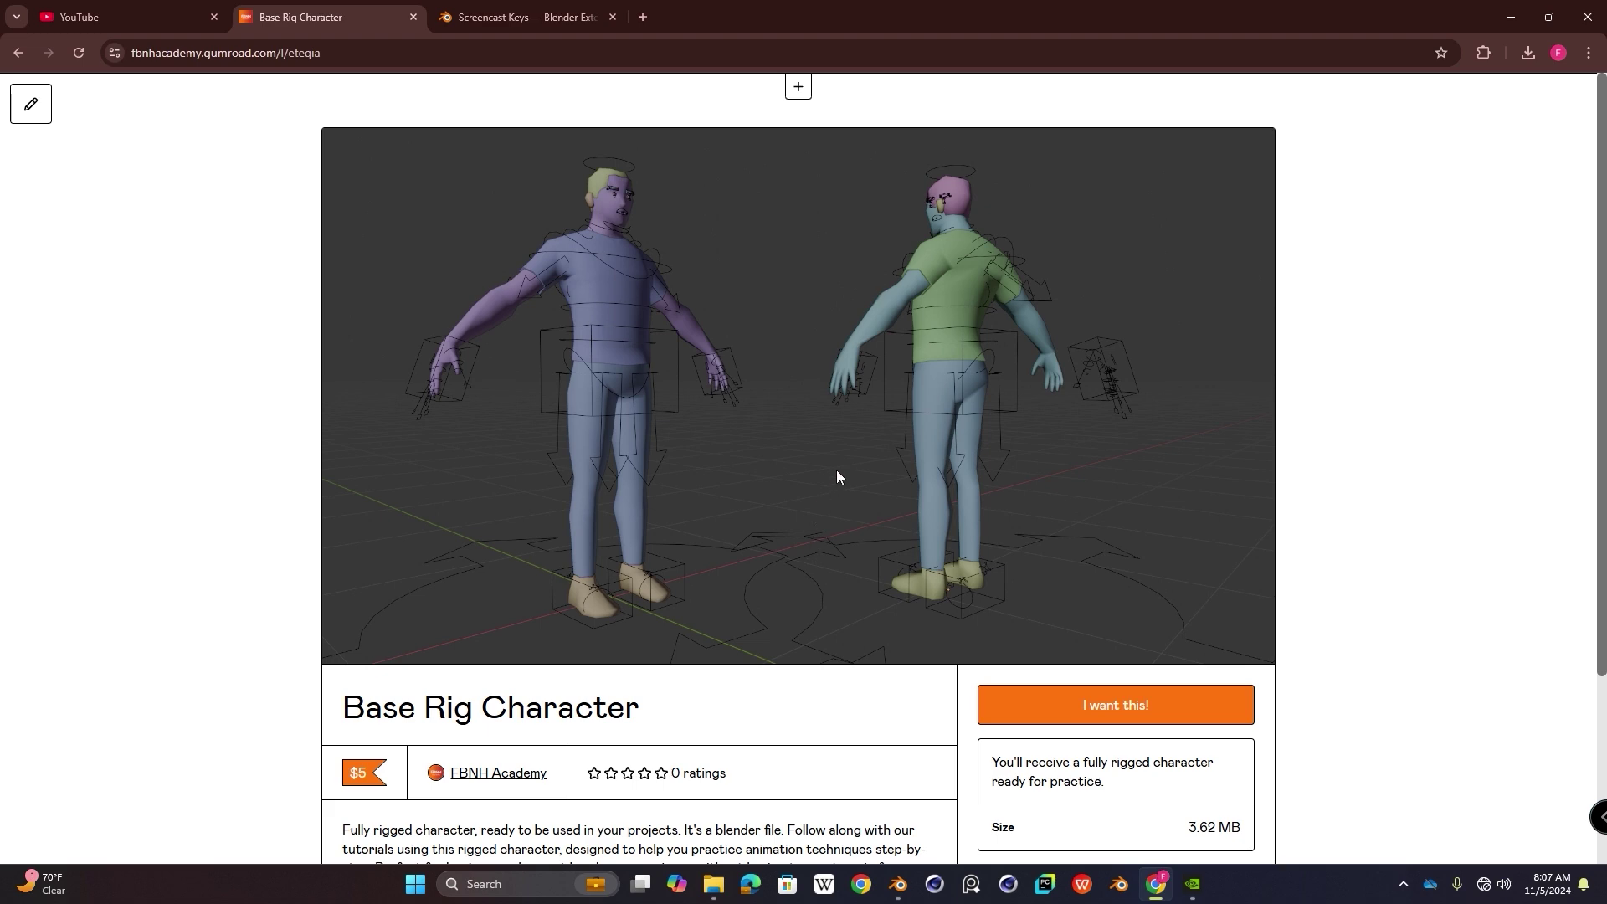
pyautogui.hotkey('alt', 'Tab')
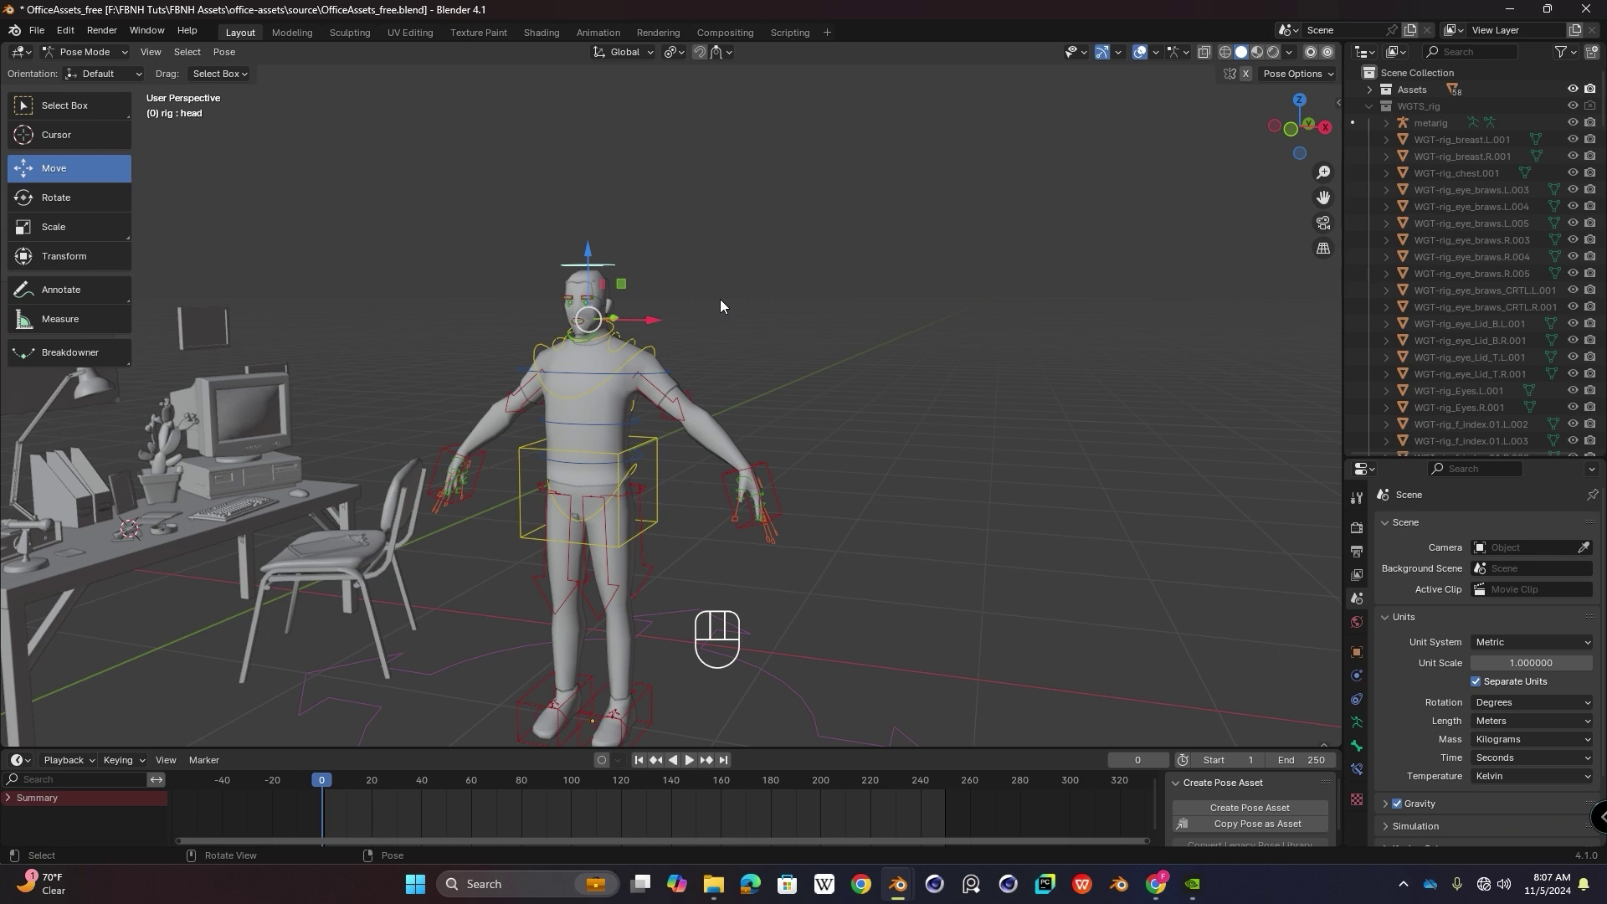
# Step: Demonstrate the head control and an upper-body control by rotating each, cancelling both rotations
pyautogui.press('r')
pyautogui.rightClick(704, 318)
pyautogui.click(652, 351)
pyautogui.press('r')
pyautogui.rightClick(725, 378)
# Step: Demonstrate moving the left hand's IK control and rotating the torso control, cancelling both transforms
pyautogui.click(785, 494)
pyautogui.press('g')
pyautogui.rightClick(733, 445)
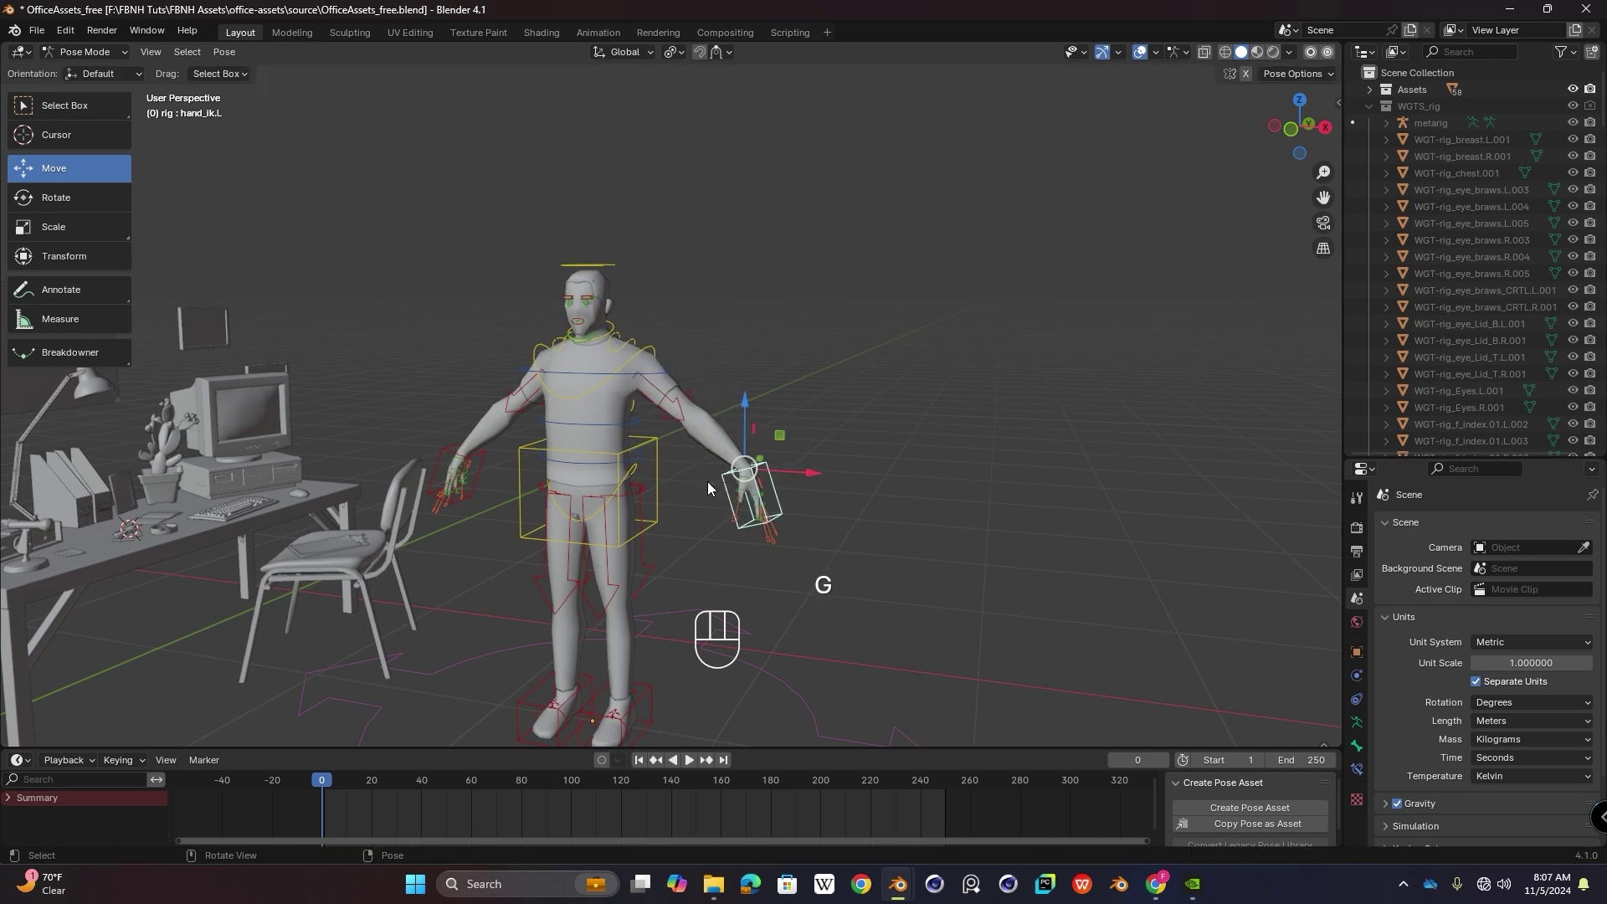
pyautogui.moveTo(706, 480); pyautogui.dragTo(619, 530, button='middle')
pyautogui.click(583, 487)
pyautogui.press('r')
pyautogui.rightClick(616, 517)
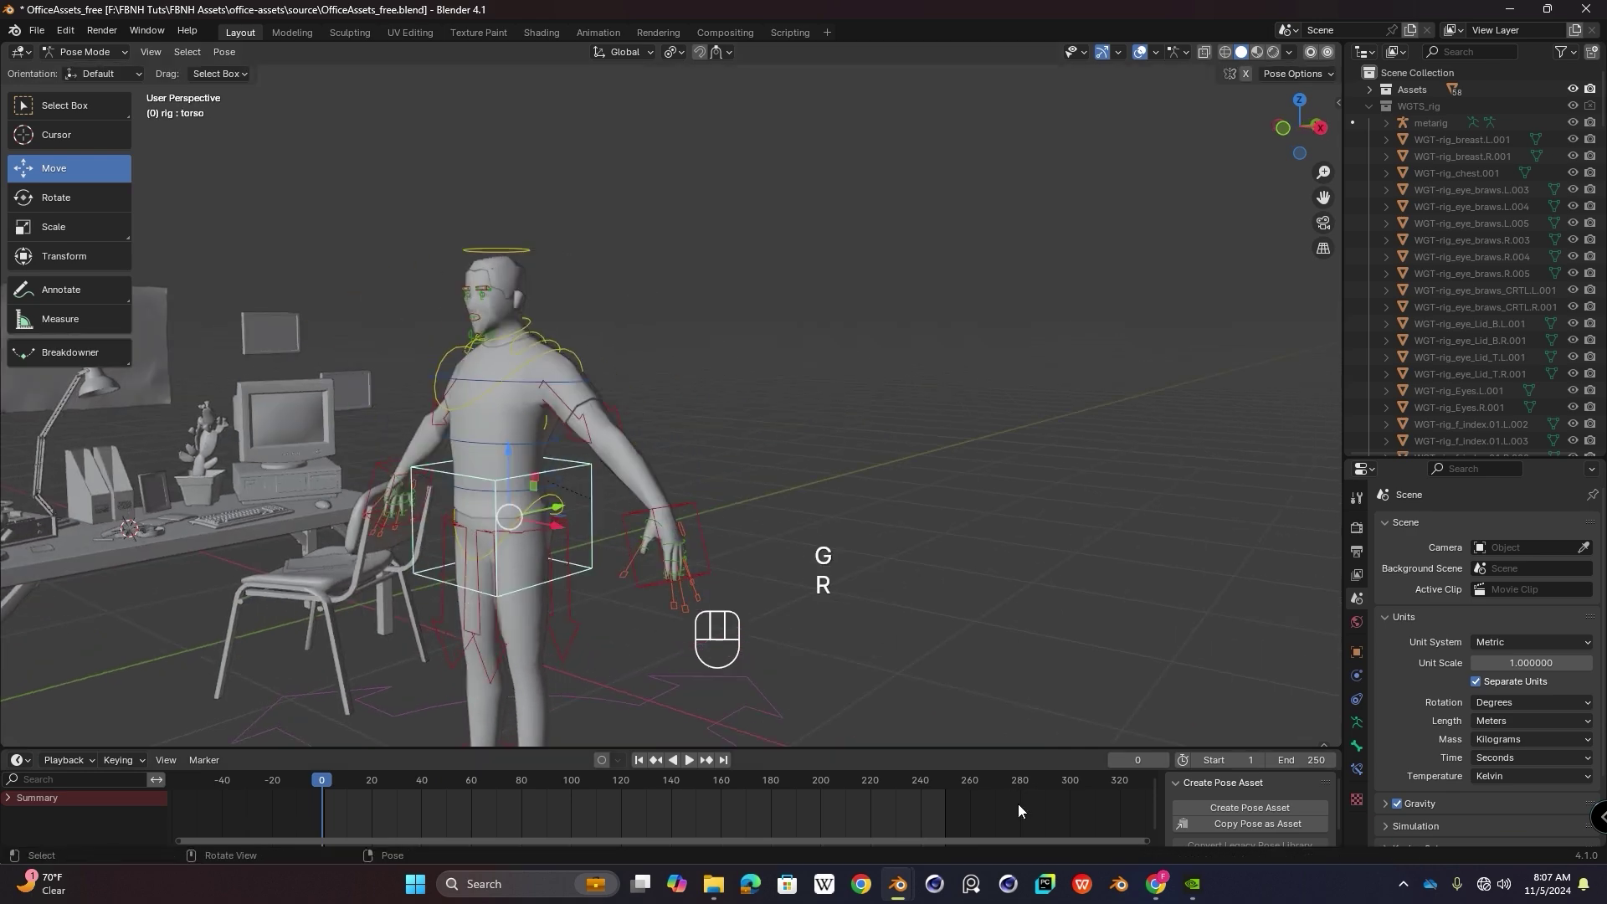
# Step: Revisit the Base Rig Character product page in the browser, and return to Blender to view the desk and character together
pyautogui.click(1155, 880)
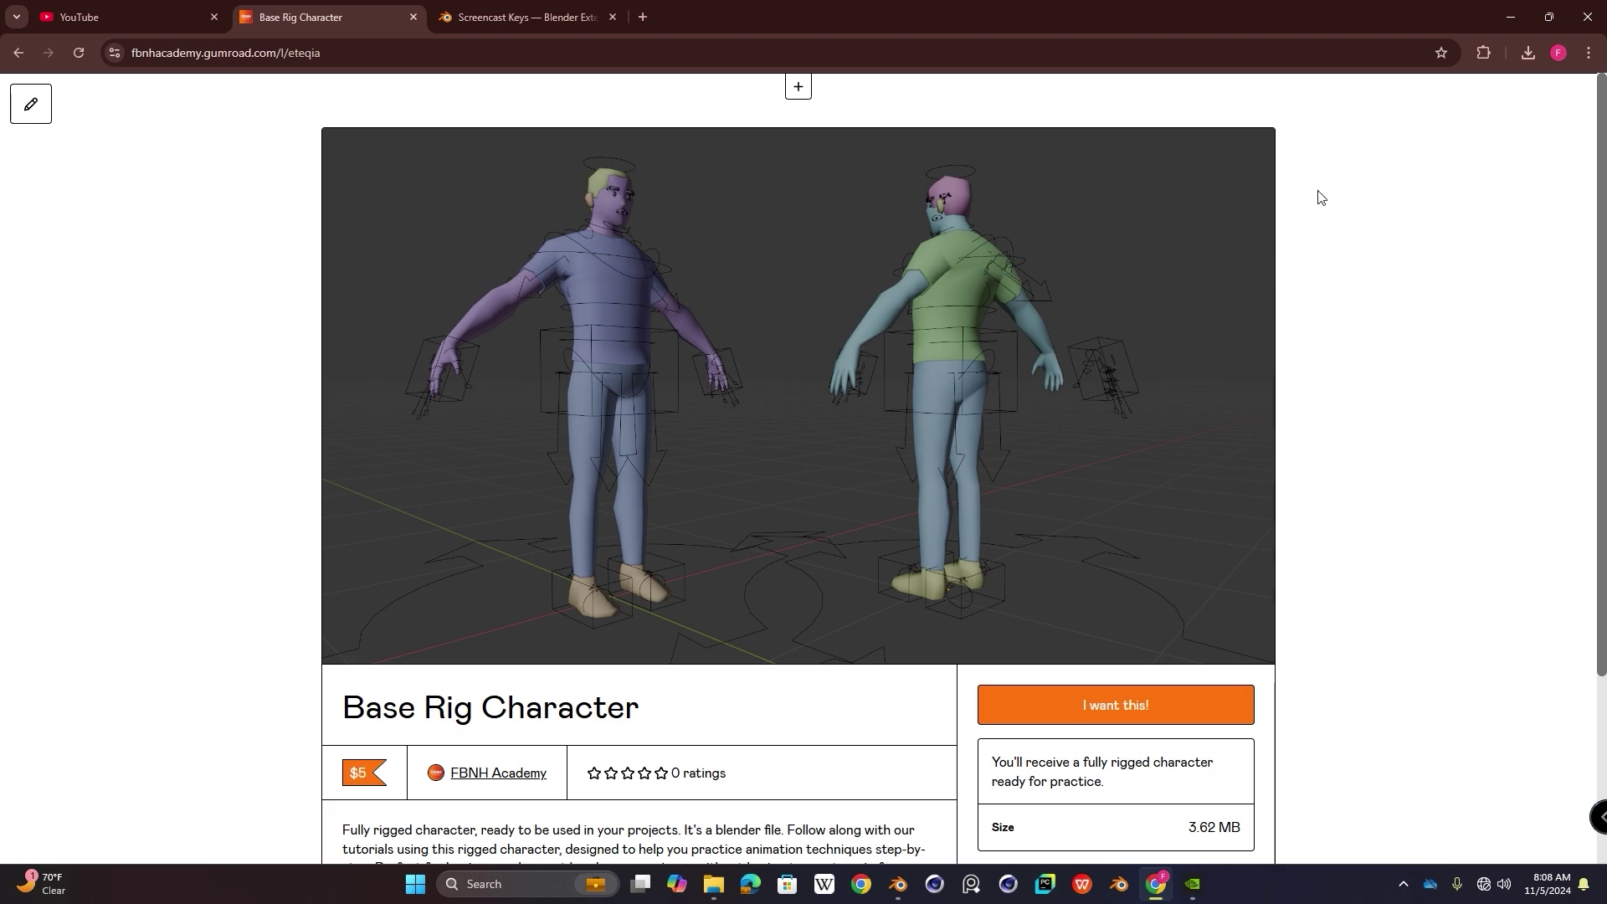
pyautogui.click(1511, 17)
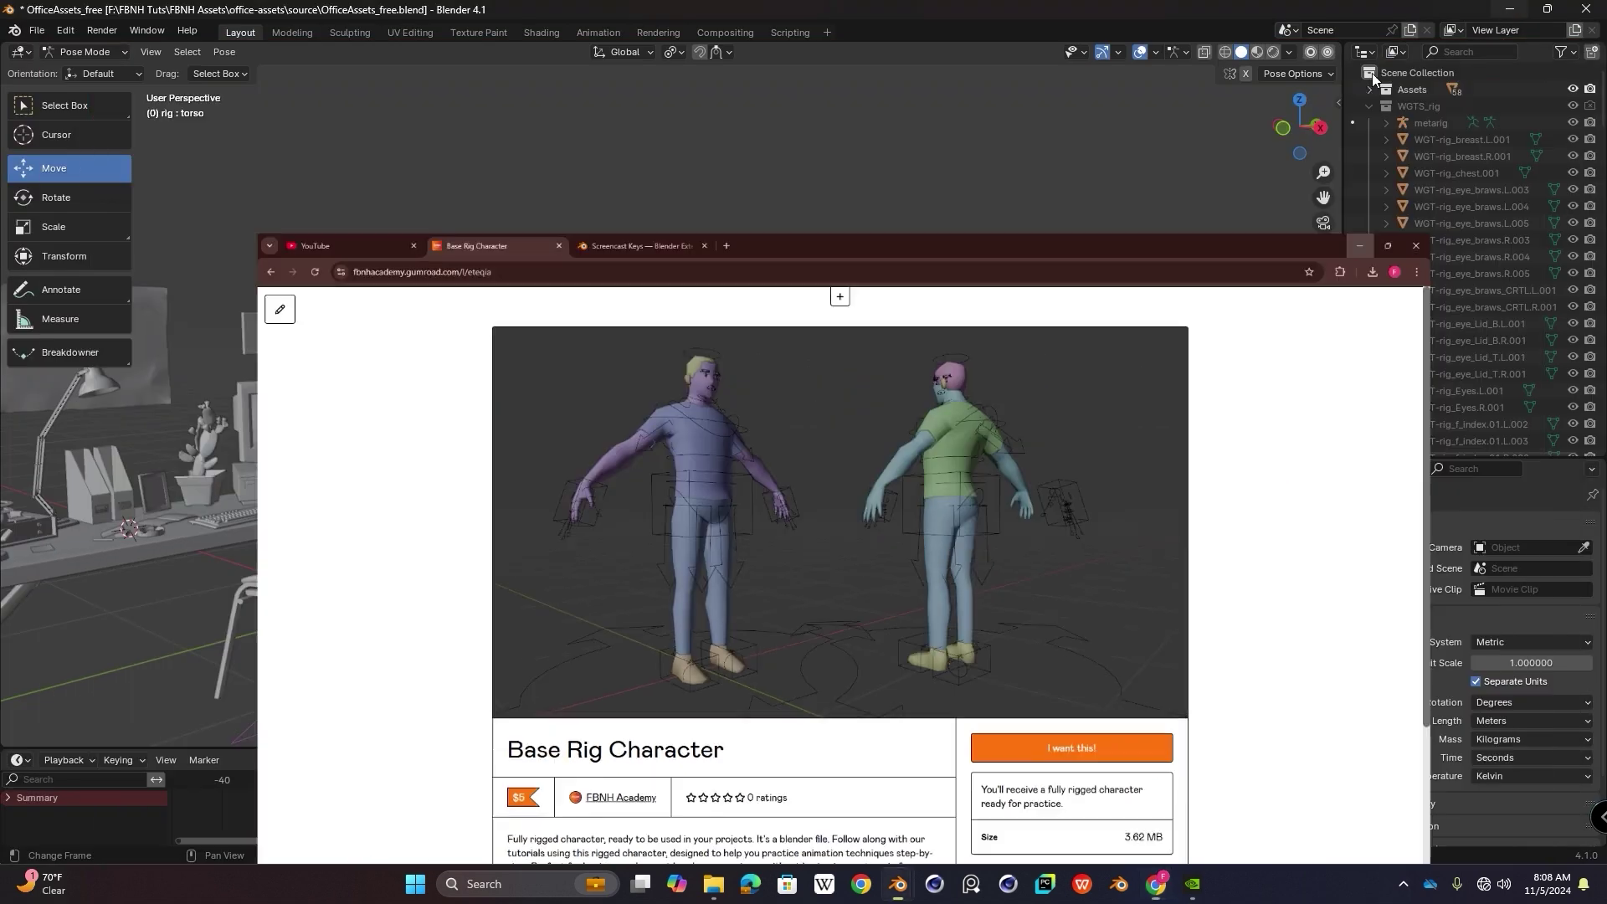
pyautogui.moveTo(490, 445); pyautogui.dragTo(528, 448, button='middle')
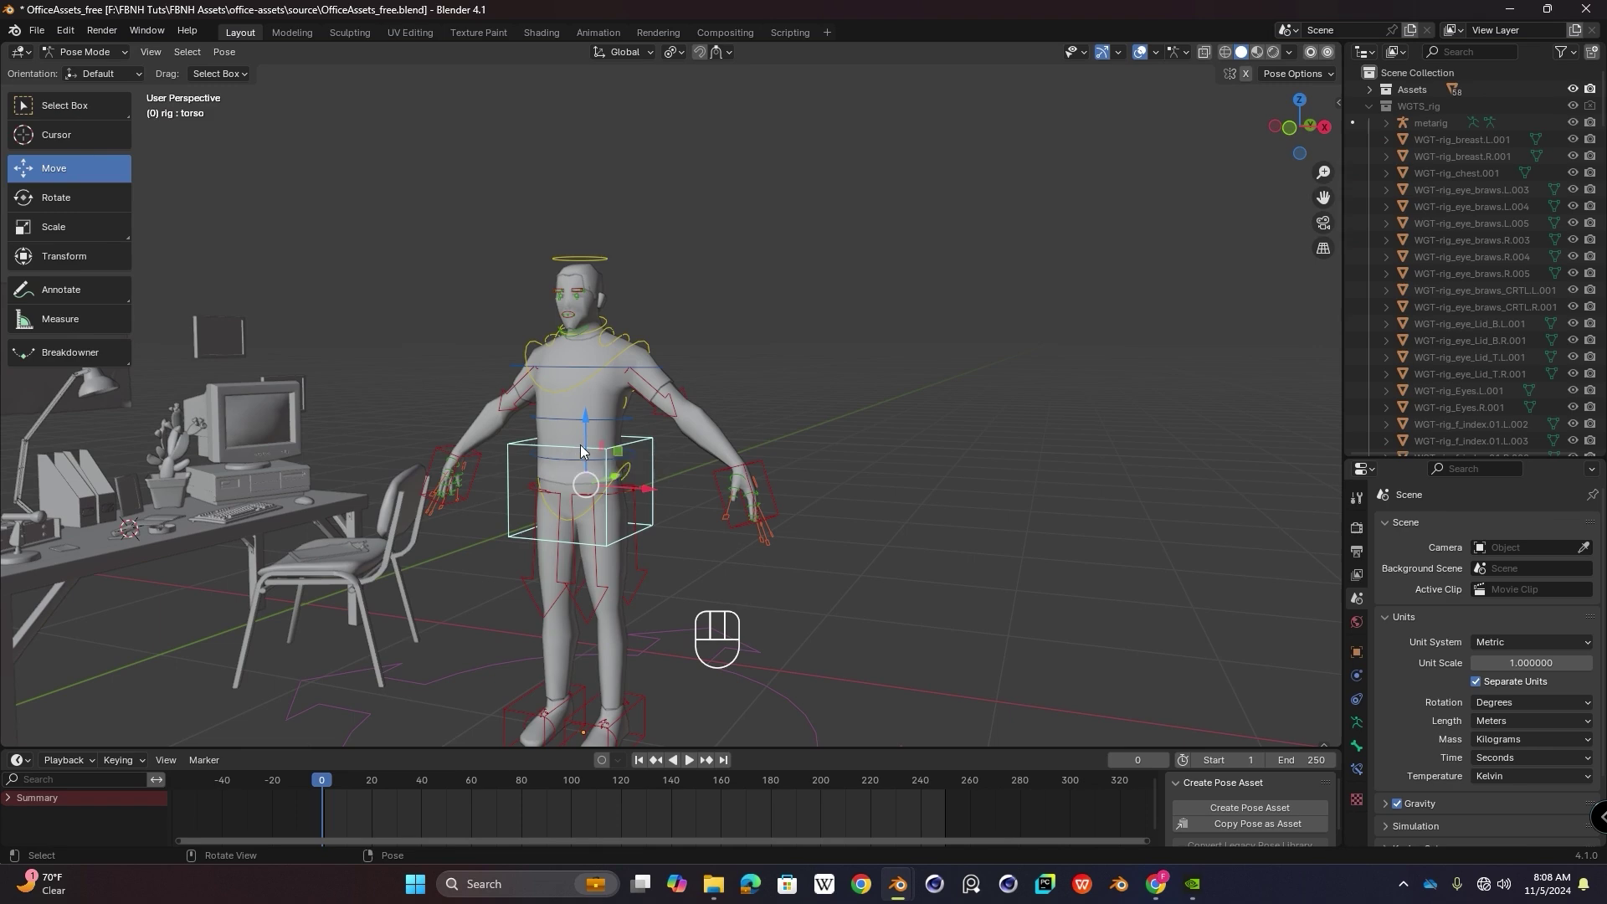
pyautogui.keyDown('shift'); pyautogui.moveTo(499, 486); pyautogui.dragTo(835, 463, button='middle'); pyautogui.keyUp('shift')
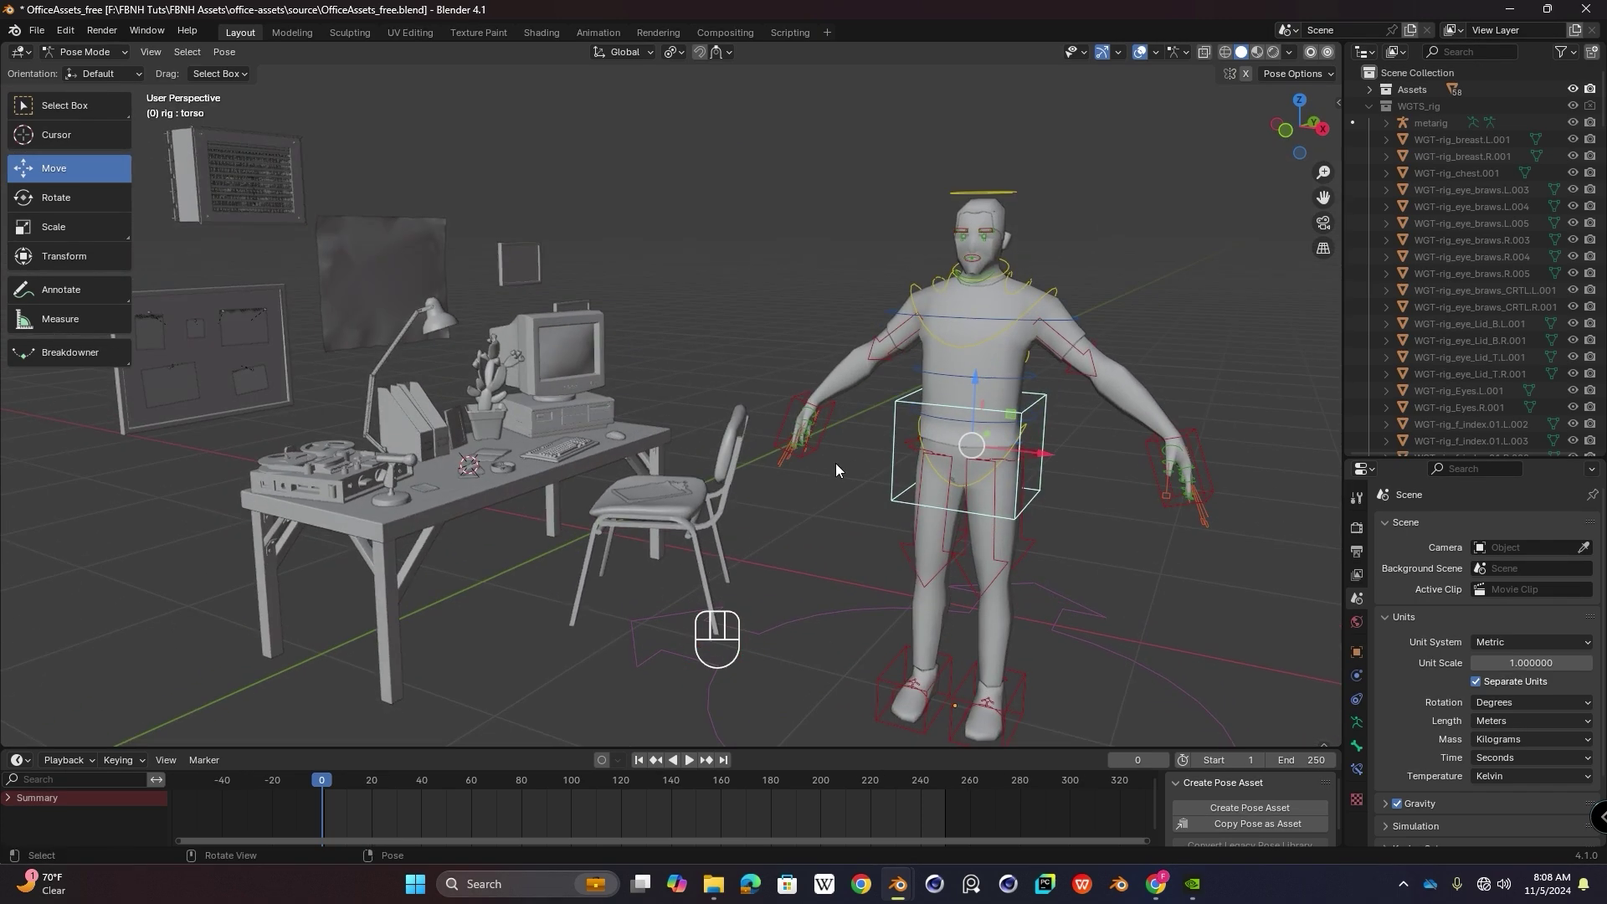
pyautogui.scroll(-2, 790, 455)
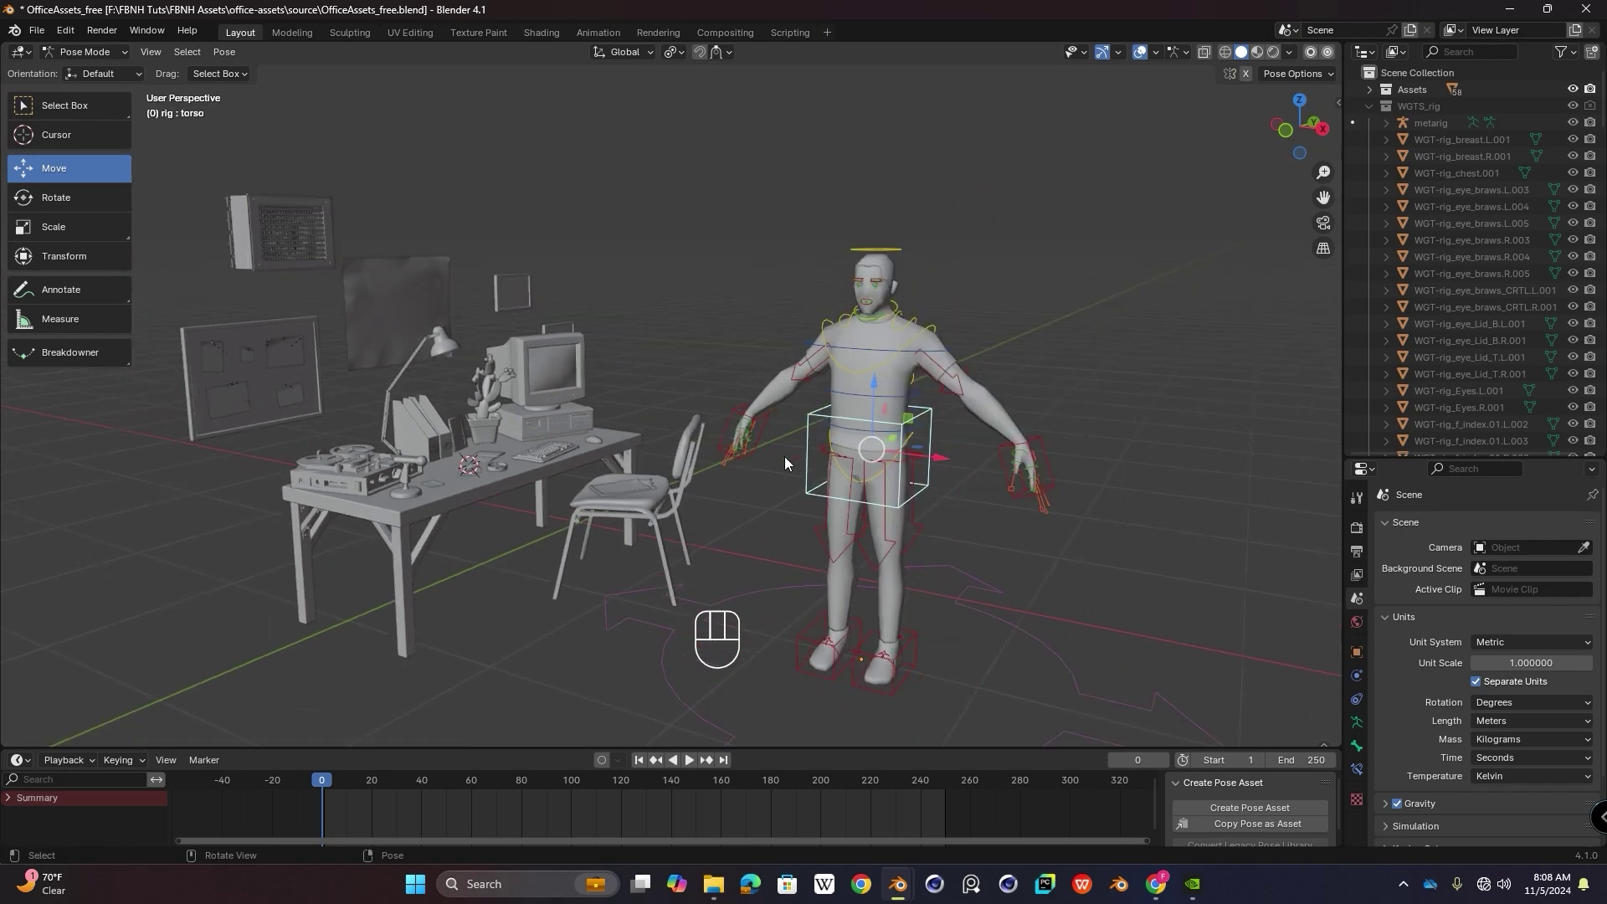
# Step: Switch the rig to Object Mode and move the chair about 34 cm along negative Y in front of the desk
pyautogui.click(109, 52)
pyautogui.click(84, 69)
pyautogui.moveTo(907, 485); pyautogui.dragTo(867, 495, button='middle')
pyautogui.keyDown('shift'); pyautogui.moveTo(867, 496); pyautogui.dragTo(544, 433, button='middle'); pyautogui.keyUp('shift')
pyautogui.scroll(3, 676, 419)
pyautogui.moveTo(676, 418); pyautogui.dragTo(901, 421, button='middle')
pyautogui.moveTo(617, 366); pyautogui.dragTo(588, 397, button='middle')
pyautogui.keyDown('shift'); pyautogui.moveTo(567, 549); pyautogui.dragTo(712, 507, button='middle'); pyautogui.keyUp('shift')
pyautogui.click(631, 450)
pyautogui.moveTo(725, 490); pyautogui.dragTo(634, 495)
# Step: Pull the chair back from the desk, about 37 cm along X
pyautogui.press('r')
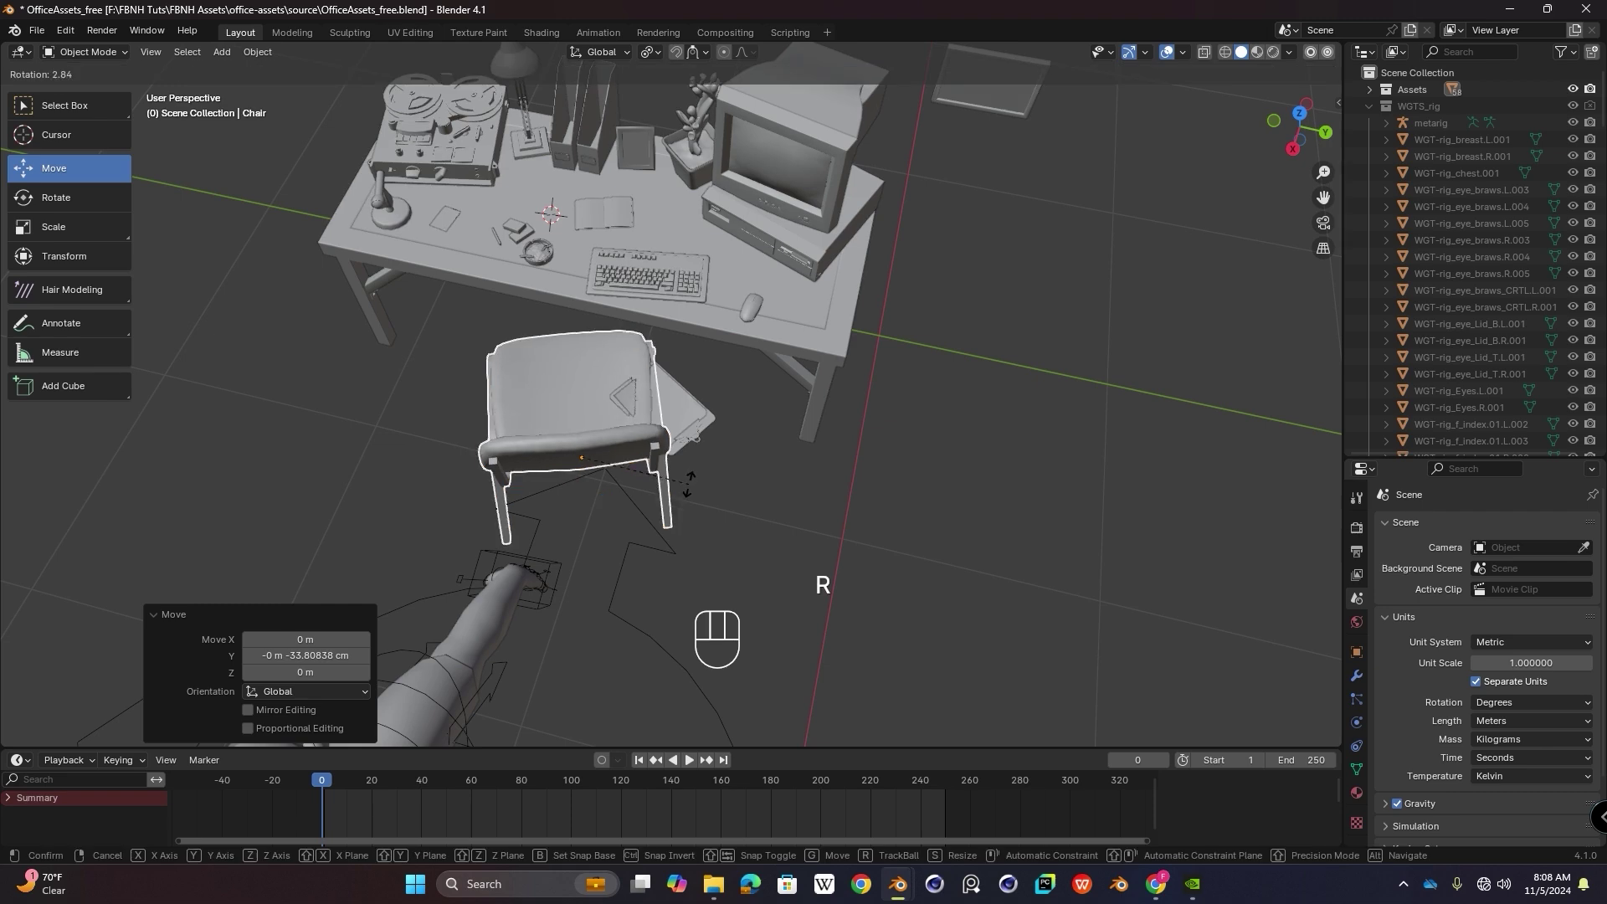
pyautogui.rightClick(649, 496)
pyautogui.moveTo(649, 496); pyautogui.dragTo(655, 460, button='middle')
pyautogui.press('r')
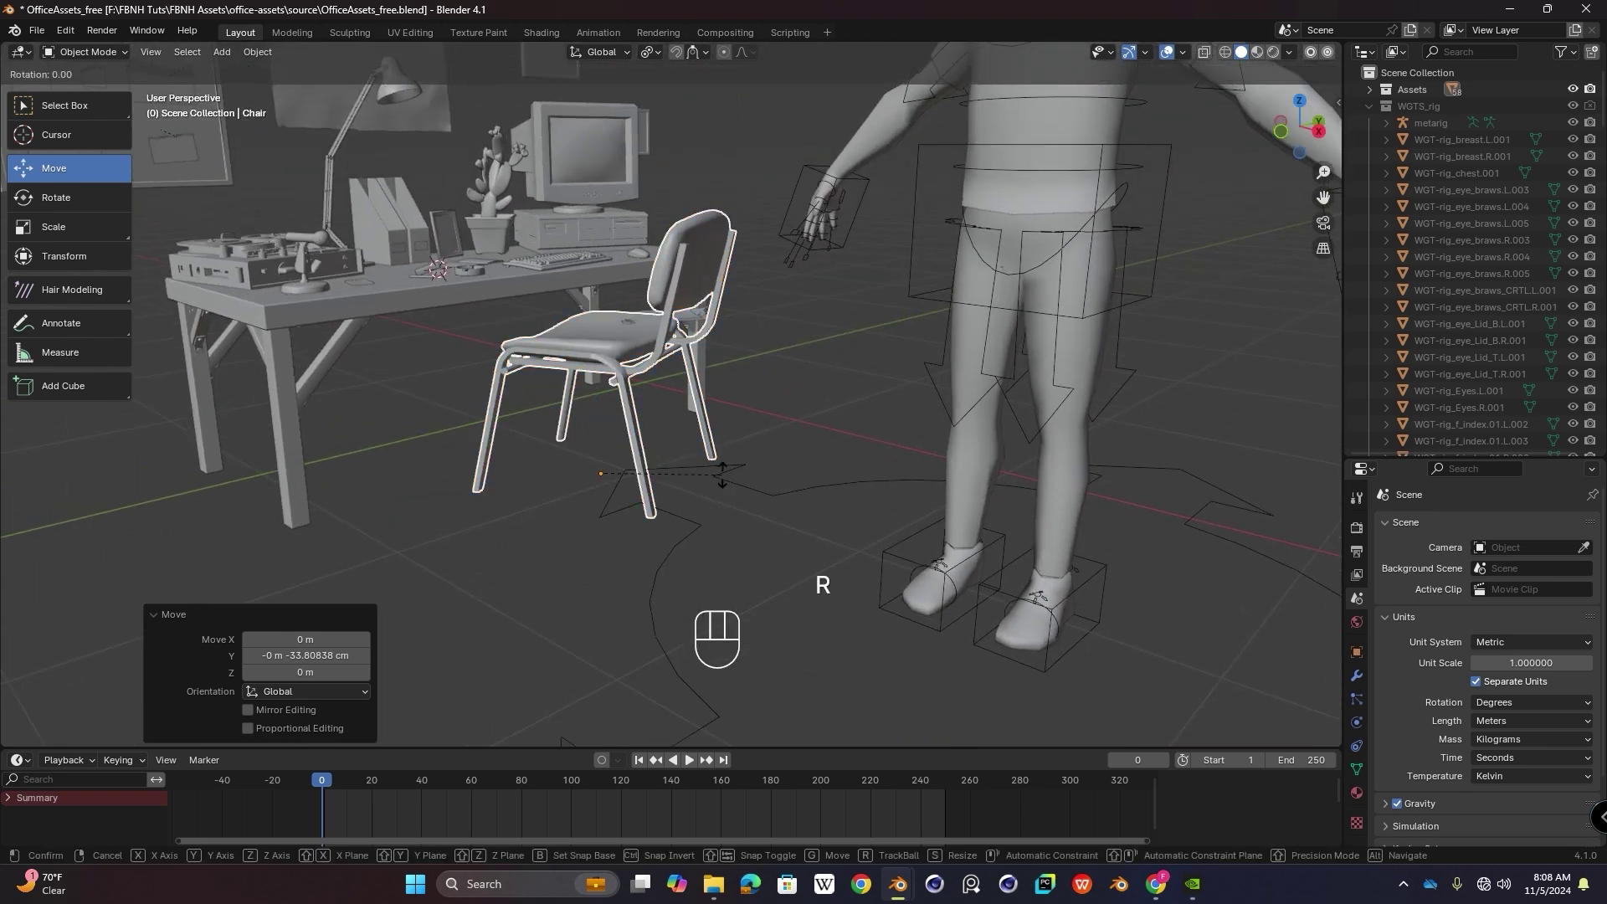
pyautogui.click(648, 502)
pyautogui.moveTo(648, 502); pyautogui.dragTo(659, 531, button='middle')
pyautogui.moveTo(684, 465); pyautogui.dragTo(761, 480)
# Step: Delete the clipboard floating between the desk and the chair
pyautogui.moveTo(762, 480); pyautogui.dragTo(739, 524, button='middle')
pyautogui.keyDown('shift'); pyautogui.moveTo(671, 311); pyautogui.dragTo(636, 389, button='middle'); pyautogui.keyUp('shift')
pyautogui.scroll(3, 644, 381)
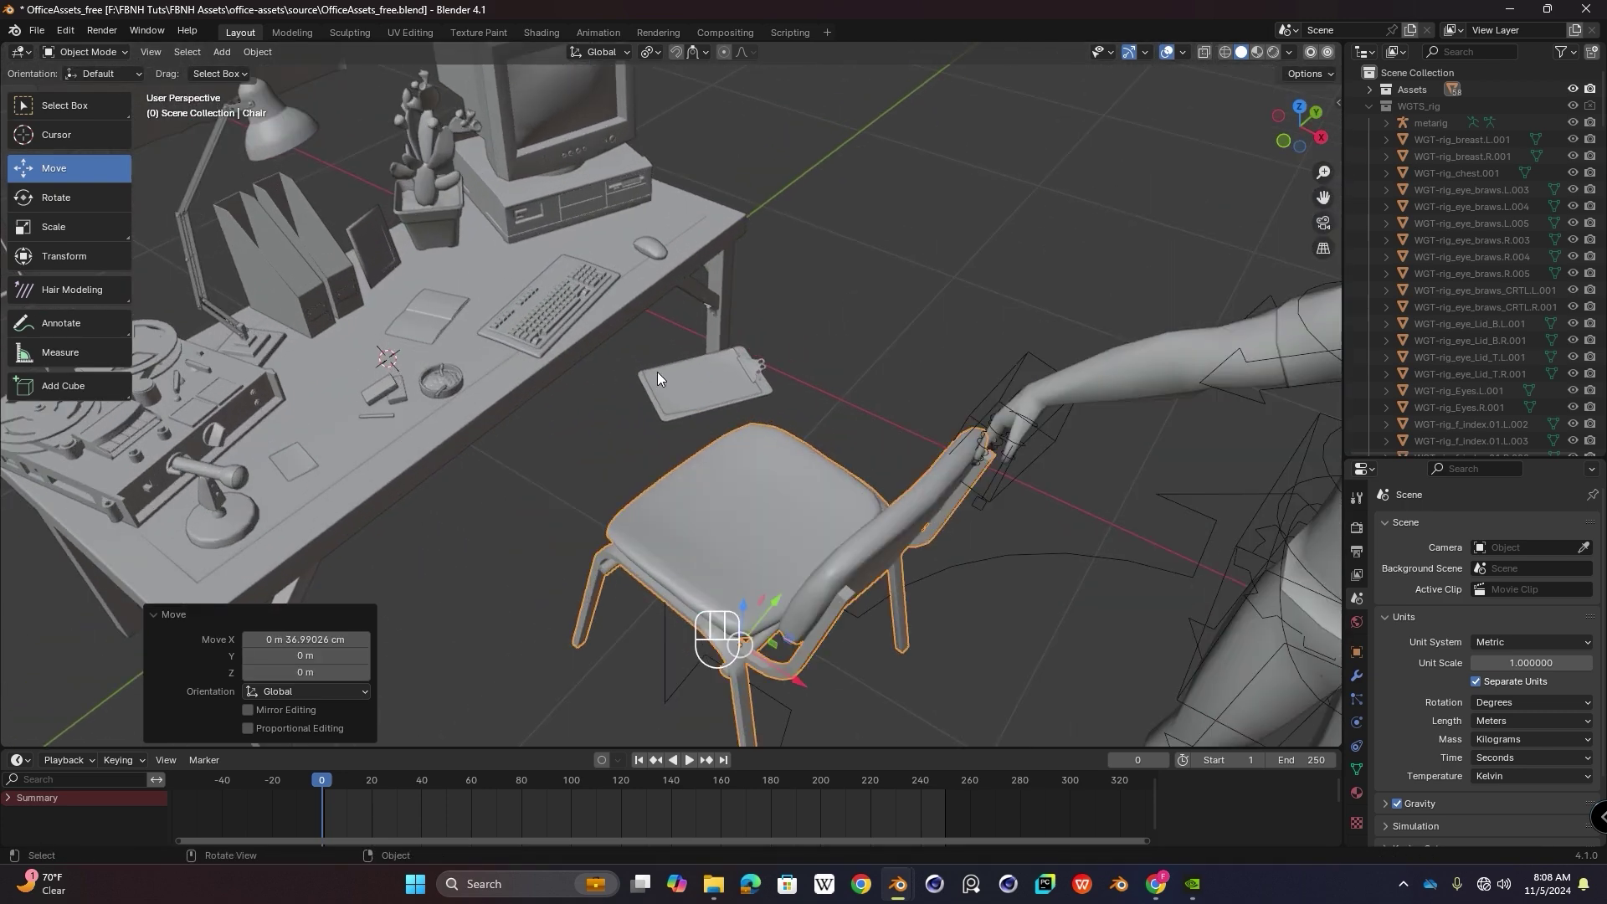
pyautogui.click(728, 380)
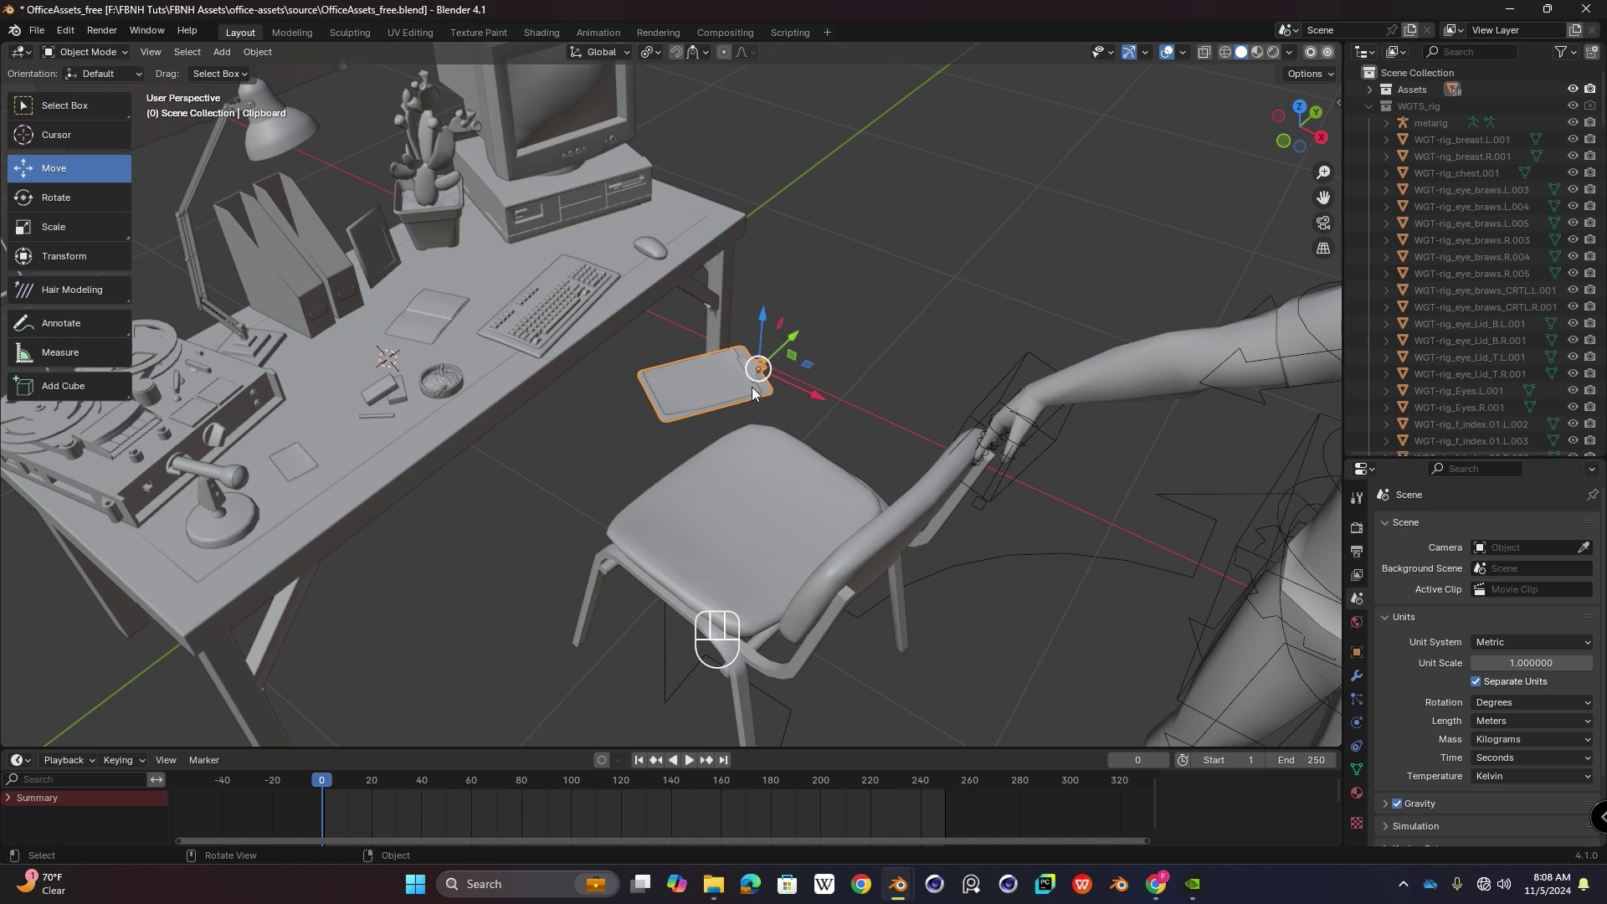
pyautogui.press('Delete')
# Step: Move the character's rig about 1.43 m along negative X, over to the chair and desk
pyautogui.moveTo(726, 420); pyautogui.dragTo(772, 403, button='middle')
pyautogui.scroll(-3, 721, 372)
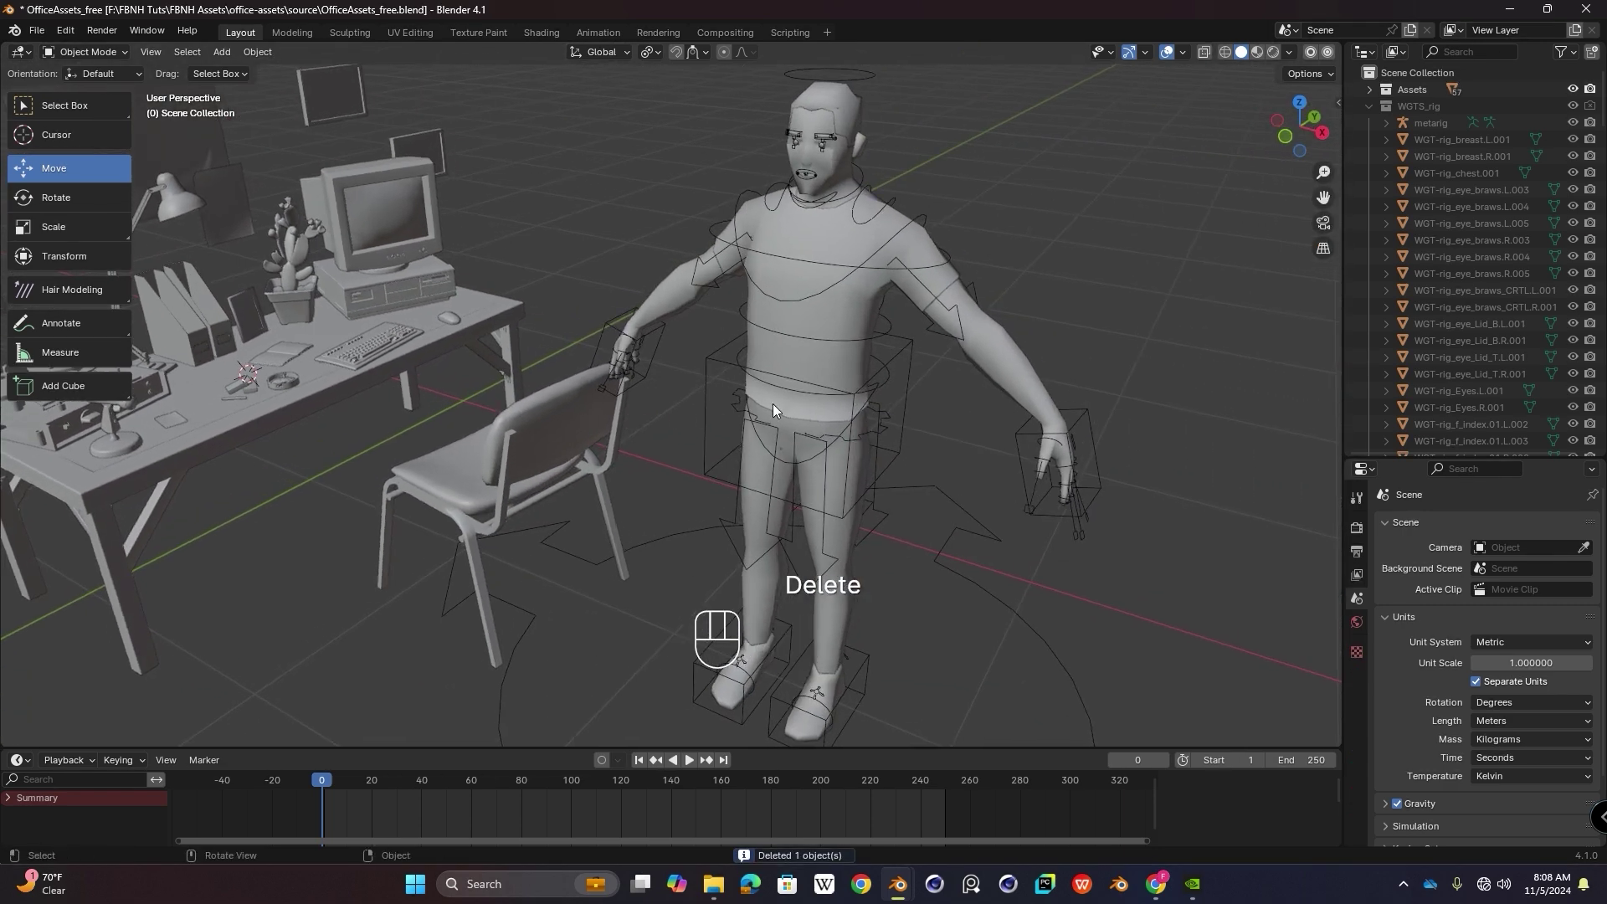
pyautogui.click(1003, 600)
pyautogui.scroll(-2, 922, 565)
pyautogui.moveTo(922, 565); pyautogui.dragTo(600, 449, button='middle')
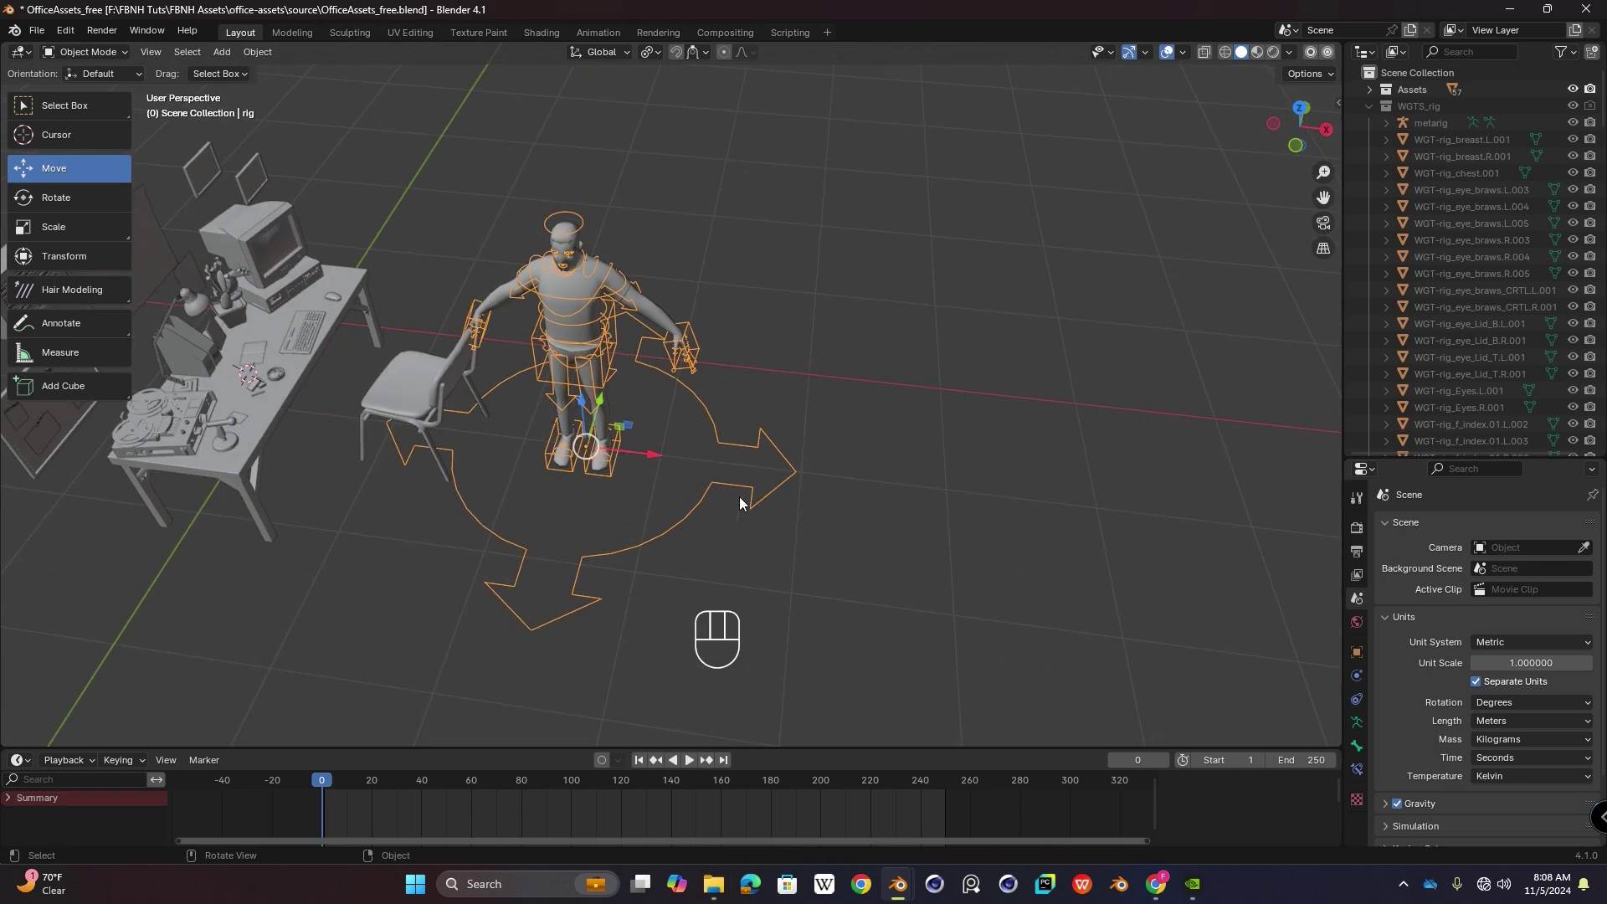
pyautogui.moveTo(641, 442); pyautogui.dragTo(456, 443)
# Step: Rotate the character's rig around the global Z axis so the character faces the desk
pyautogui.keyDown('shift'); pyautogui.moveTo(456, 444); pyautogui.dragTo(640, 390, button='middle'); pyautogui.keyUp('shift')
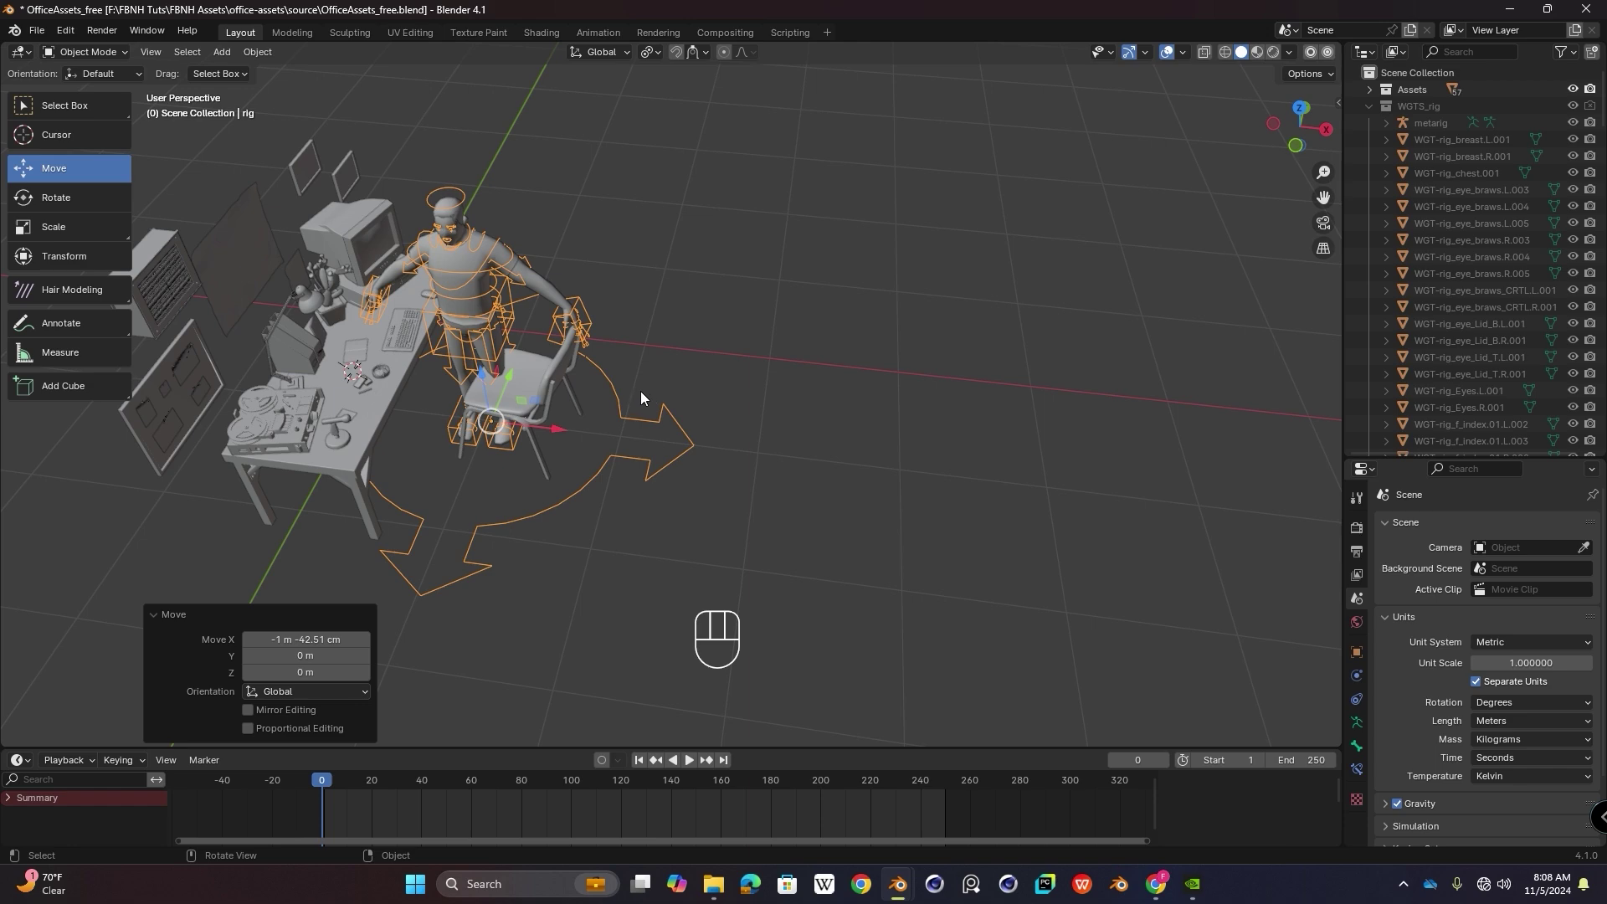
pyautogui.press('r')
pyautogui.press('z')
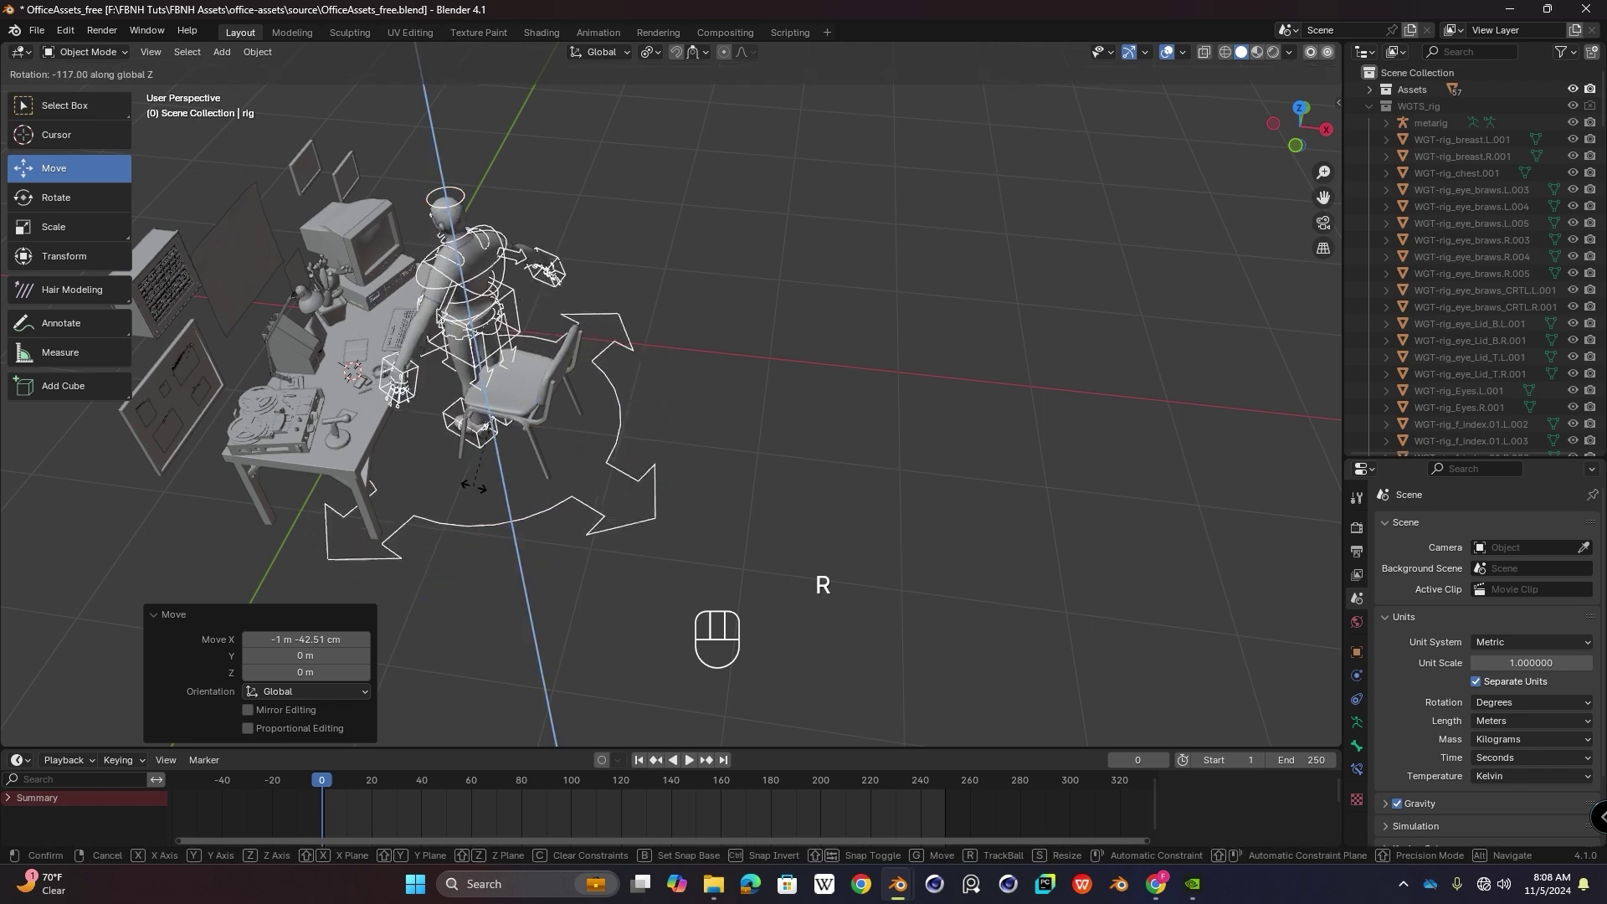
pyautogui.click(505, 482)
# Step: Nudge the character's rig into line with the chair, including about 12 cm along negative Y
pyautogui.moveTo(519, 438); pyautogui.dragTo(492, 427, button='middle')
pyautogui.moveTo(559, 469); pyautogui.dragTo(569, 472)
pyautogui.moveTo(537, 400); pyautogui.dragTo(514, 415)
# Step: Select the character's rig and switch it to Pose Mode
pyautogui.moveTo(512, 415)
pyautogui.mouseDown(button='middle')
pyautogui.moveTo(604, 328)
pyautogui.moveTo(529, 405)
pyautogui.mouseUp(button='middle')
pyautogui.scroll(2, 529, 404)
pyautogui.keyDown('shift'); pyautogui.moveTo(528, 463); pyautogui.dragTo(543, 405, button='middle'); pyautogui.keyUp('shift')
pyautogui.scroll(2, 542, 405)
pyautogui.moveTo(549, 270); pyautogui.dragTo(505, 250, button='middle')
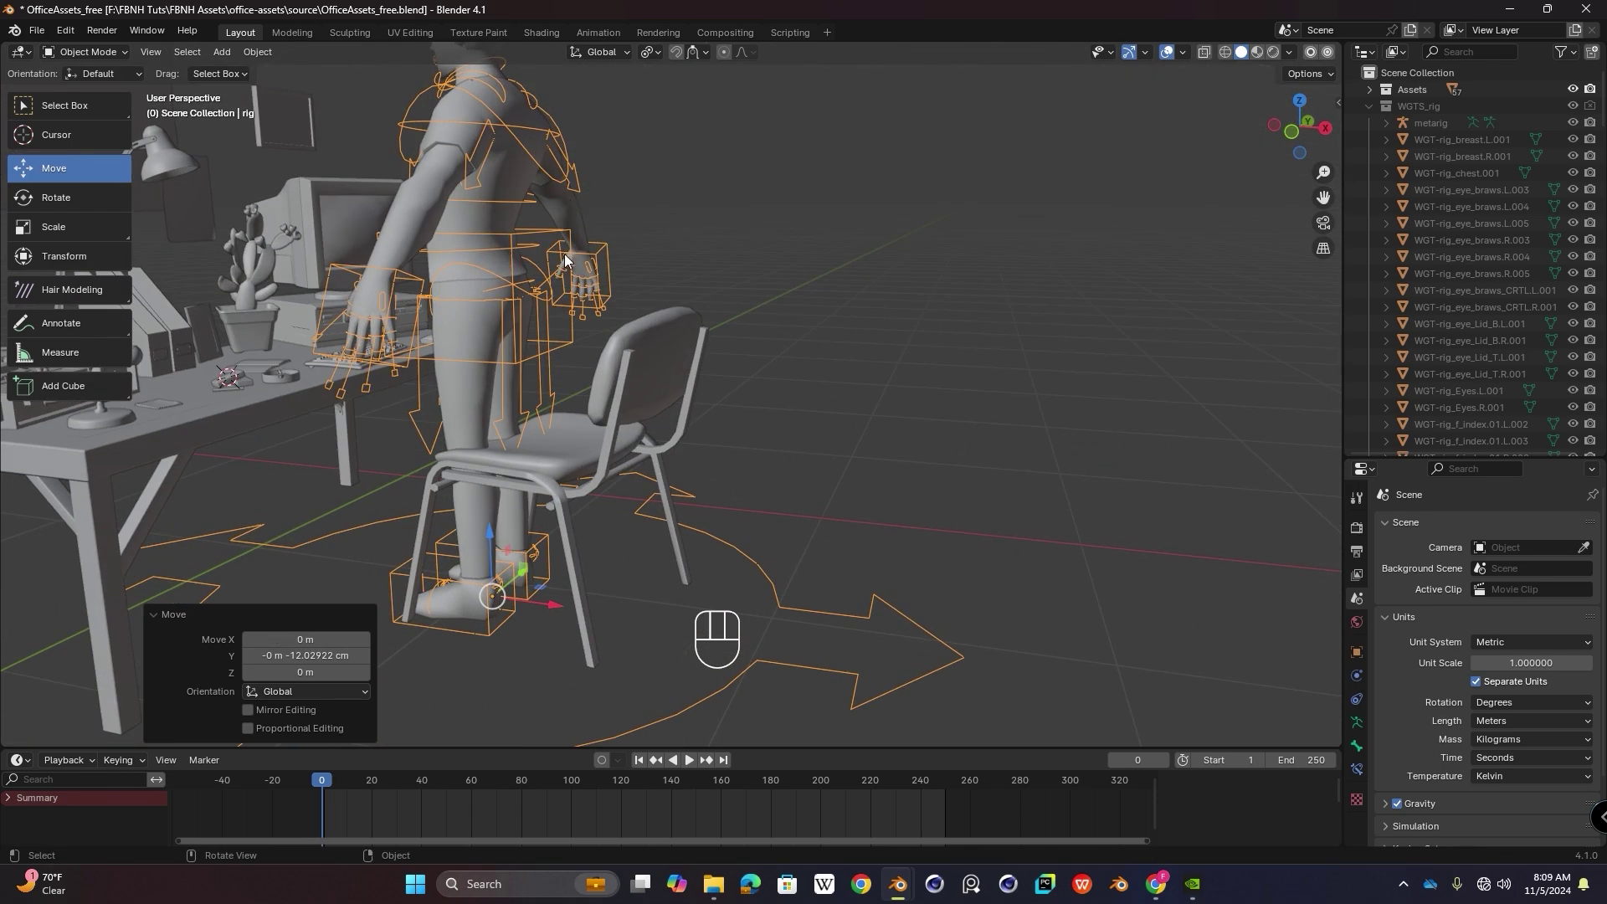
pyautogui.click(666, 217)
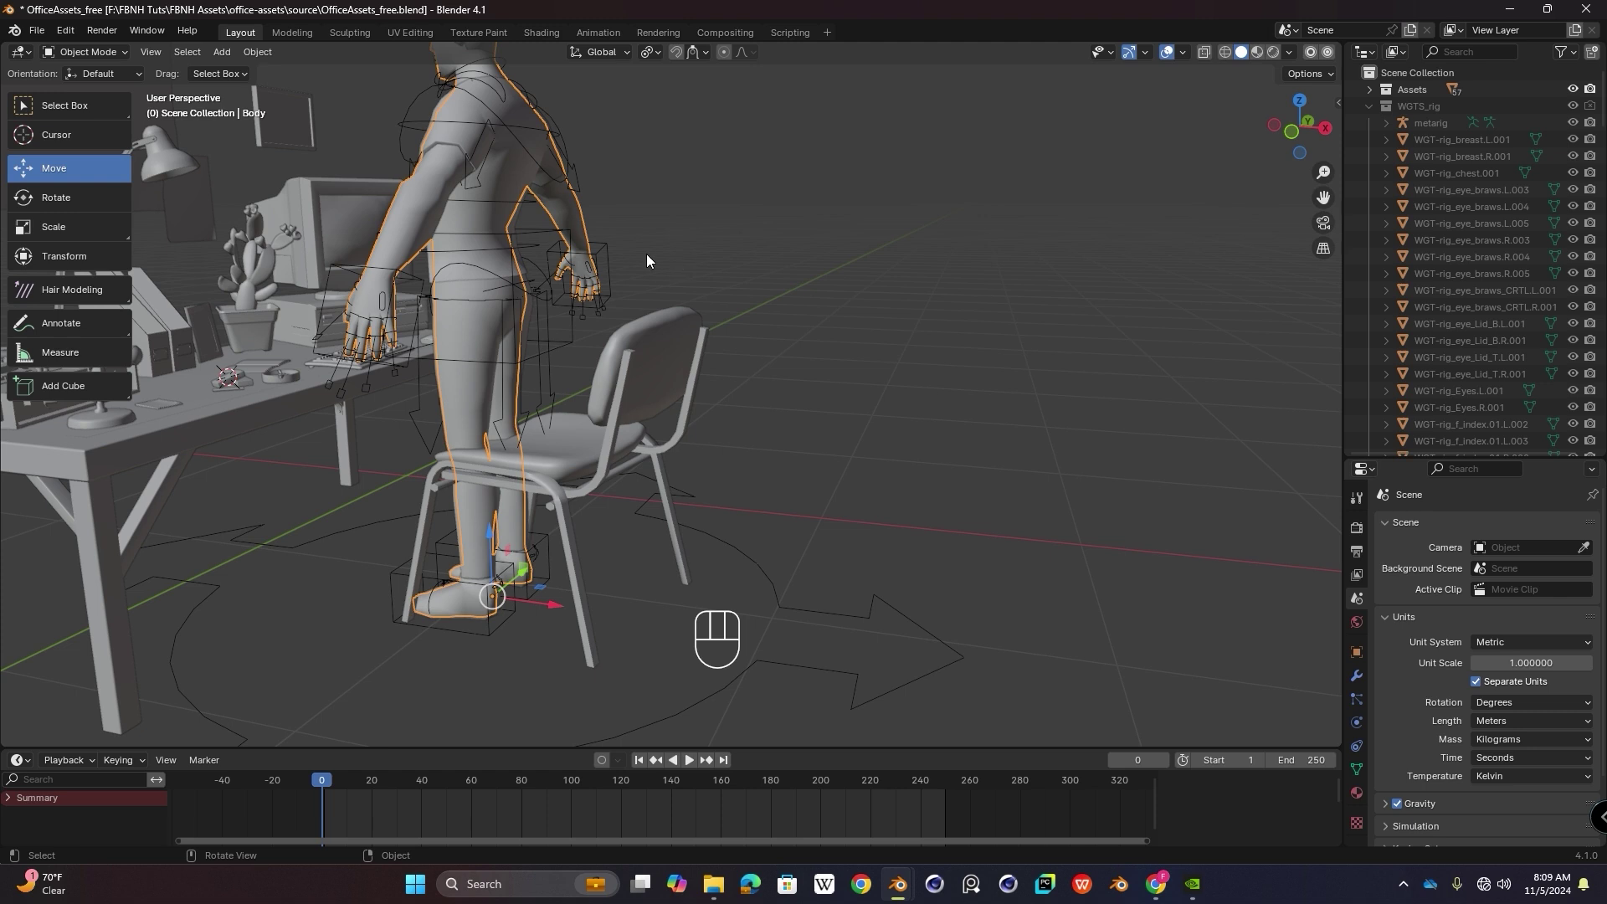
pyautogui.click(581, 268)
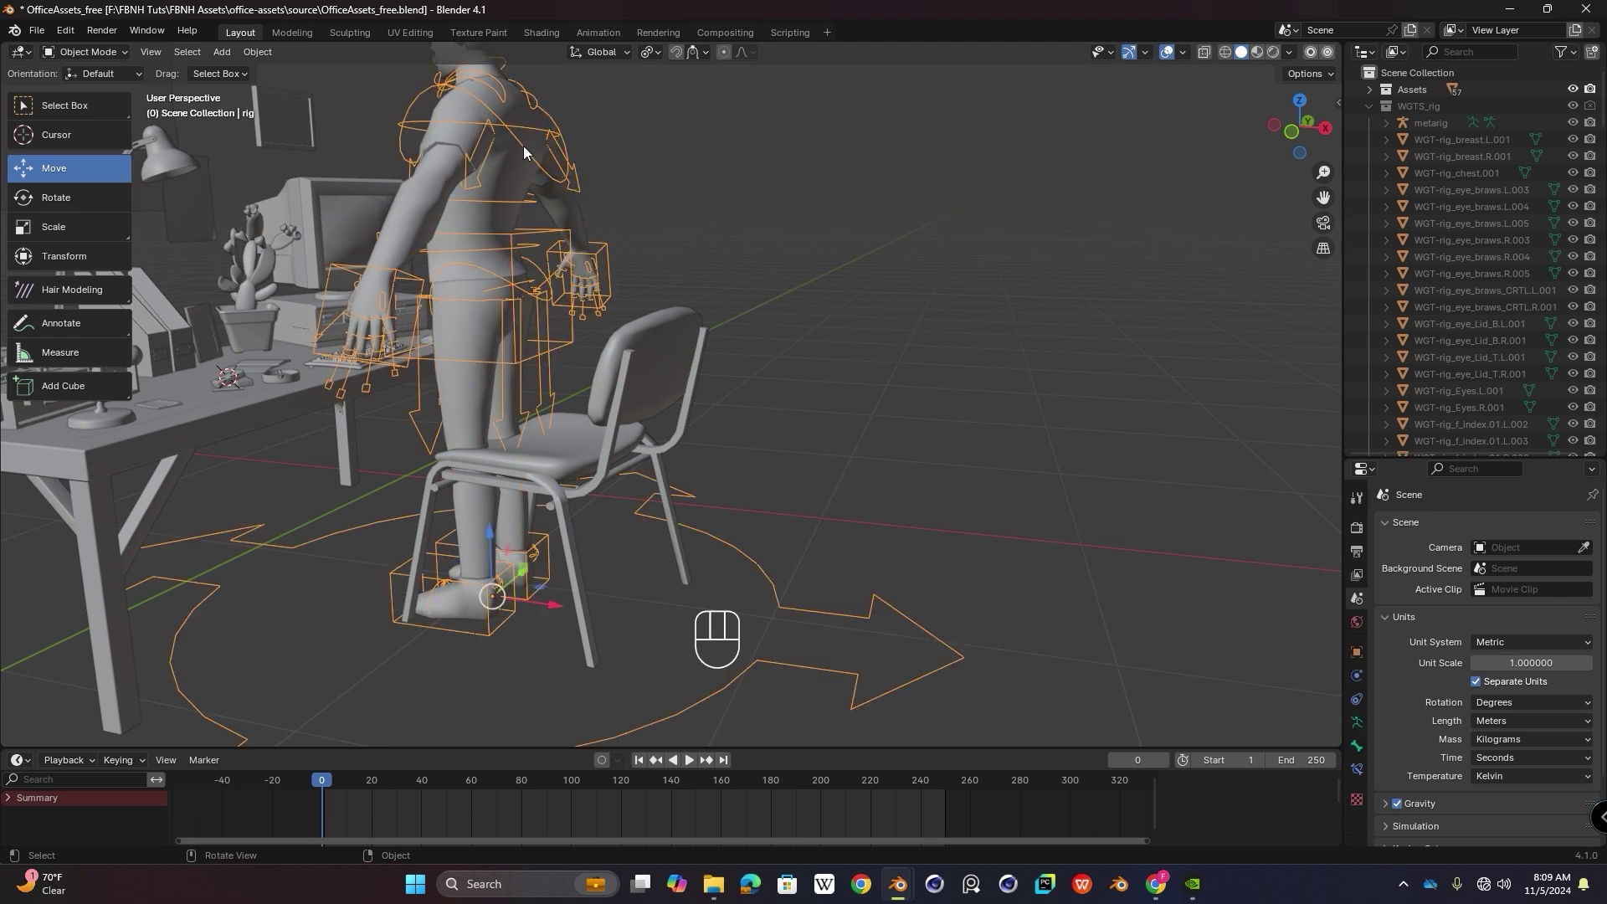
pyautogui.click(92, 52)
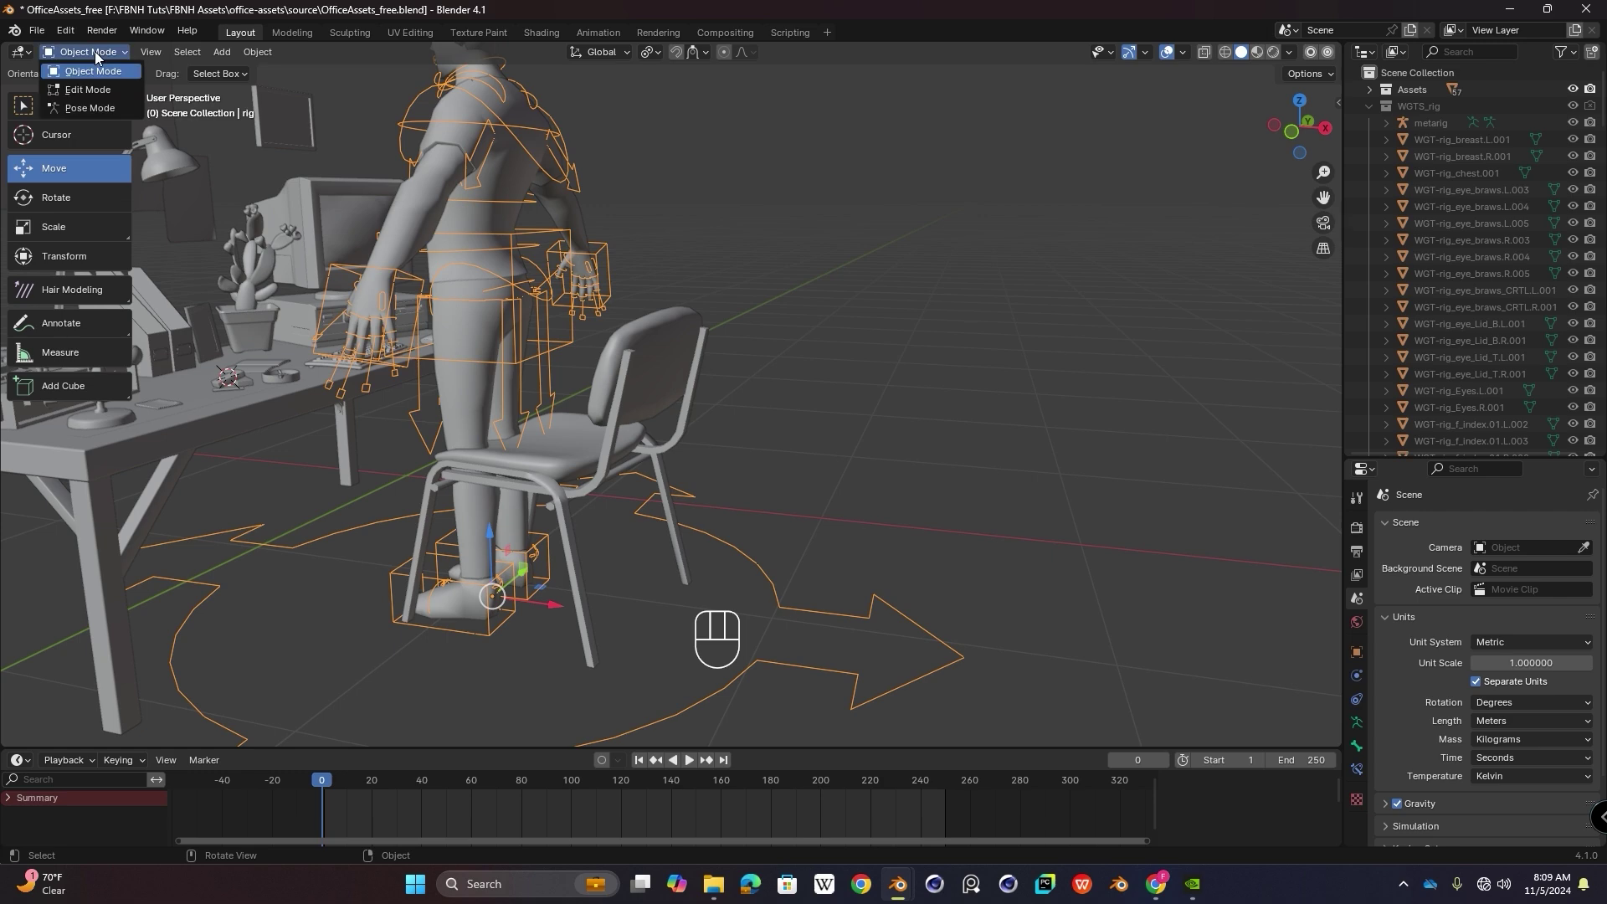
pyautogui.click(89, 108)
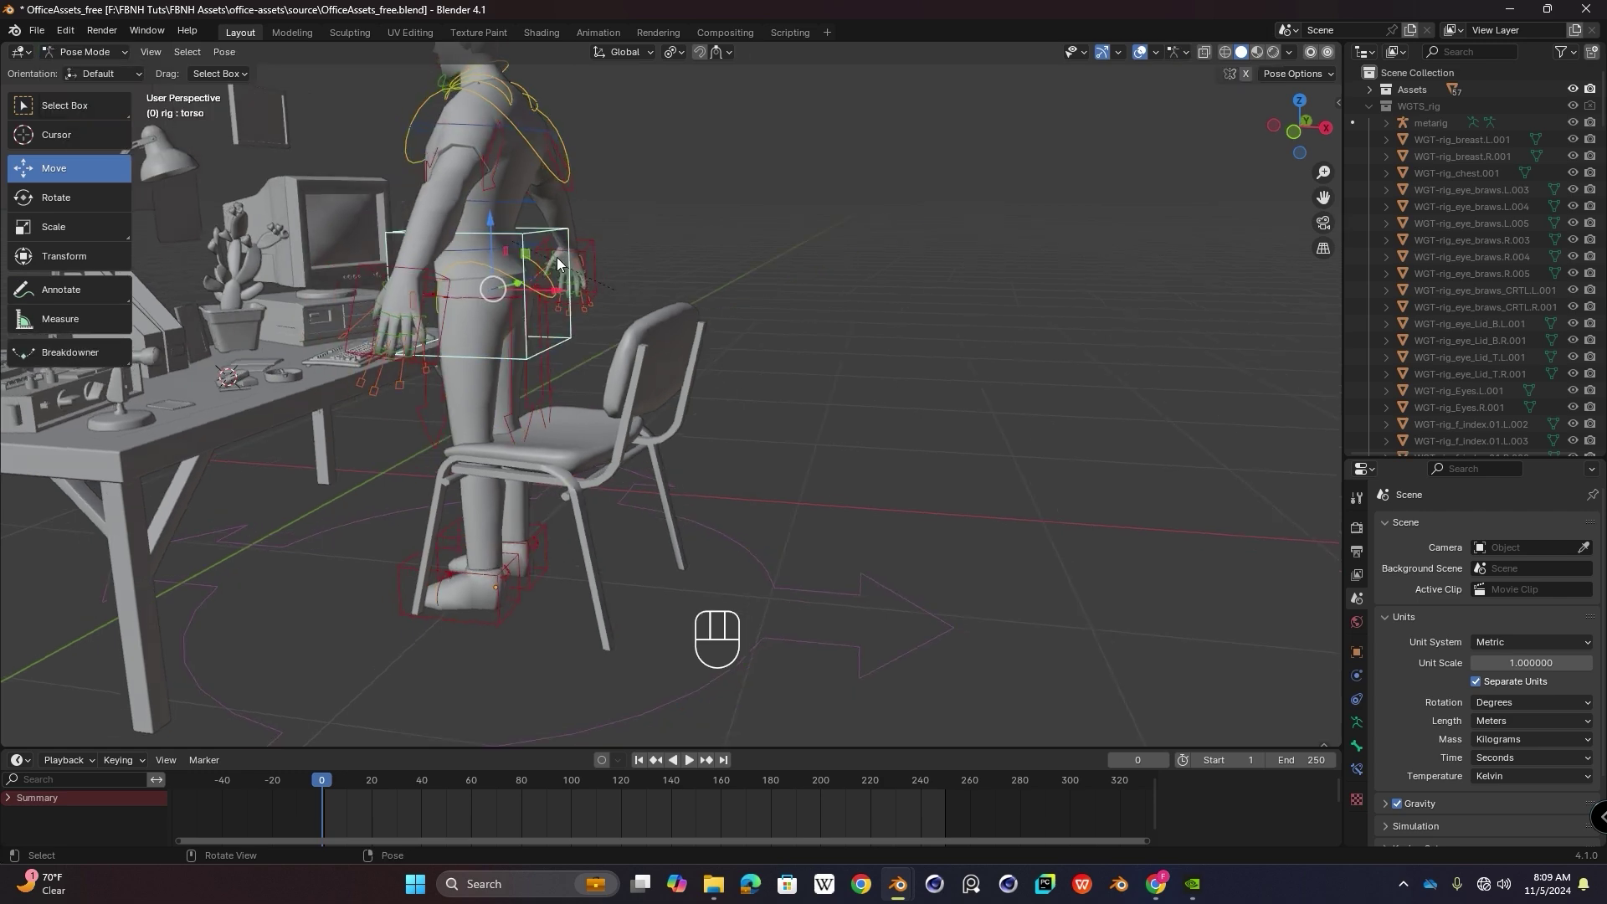
# Step: Lower the torso control bone and adjust its position so the character's hips rest on the chair seat
pyautogui.moveTo(550, 238); pyautogui.dragTo(690, 242, button='middle')
pyautogui.click(530, 250)
pyautogui.moveTo(529, 249); pyautogui.dragTo(478, 248, button='middle')
pyautogui.moveTo(469, 219); pyautogui.dragTo(623, 395)
pyautogui.keyDown('shift'); pyautogui.moveTo(623, 395); pyautogui.dragTo(763, 331, button='middle'); pyautogui.keyUp('shift')
pyautogui.scroll(1, 794, 363)
pyautogui.scroll(1, 763, 331)
pyautogui.moveTo(770, 333)
pyautogui.mouseDown(button='middle')
pyautogui.moveTo(680, 305)
pyautogui.moveTo(778, 336)
pyautogui.mouseUp(button='middle')
pyautogui.moveTo(733, 289); pyautogui.dragTo(709, 310)
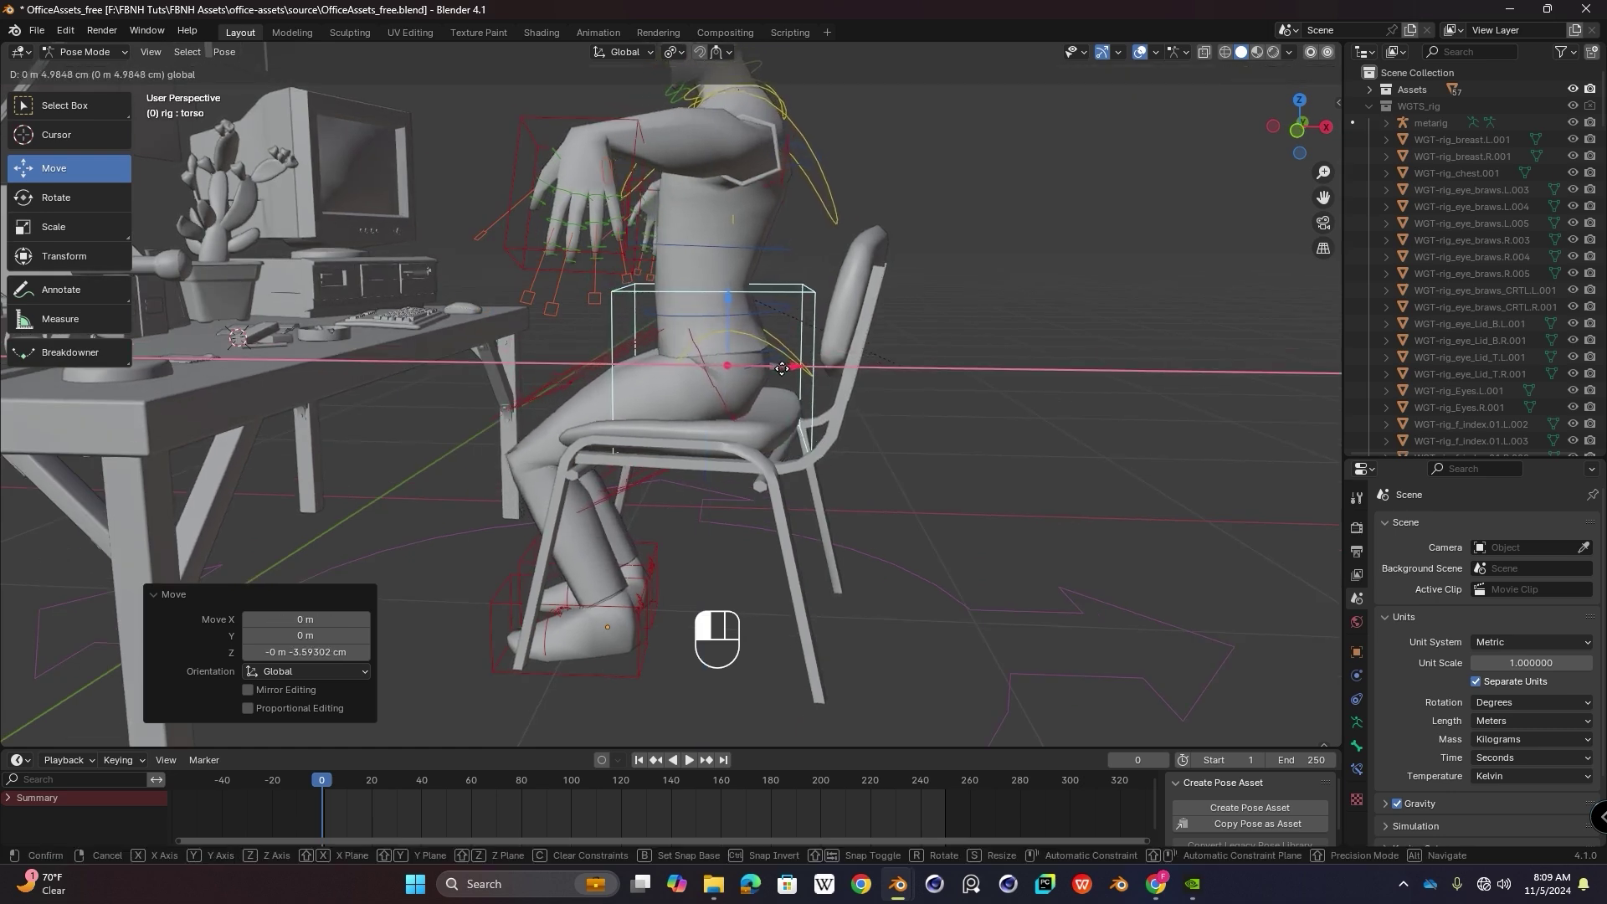
# Step: Move both foot IK controls together about 23.4 cm along negative X, toward the desk
pyautogui.keyDown('shift'); pyautogui.moveTo(694, 382); pyautogui.dragTo(670, 332, button='middle'); pyautogui.keyUp('shift')
pyautogui.click(645, 500)
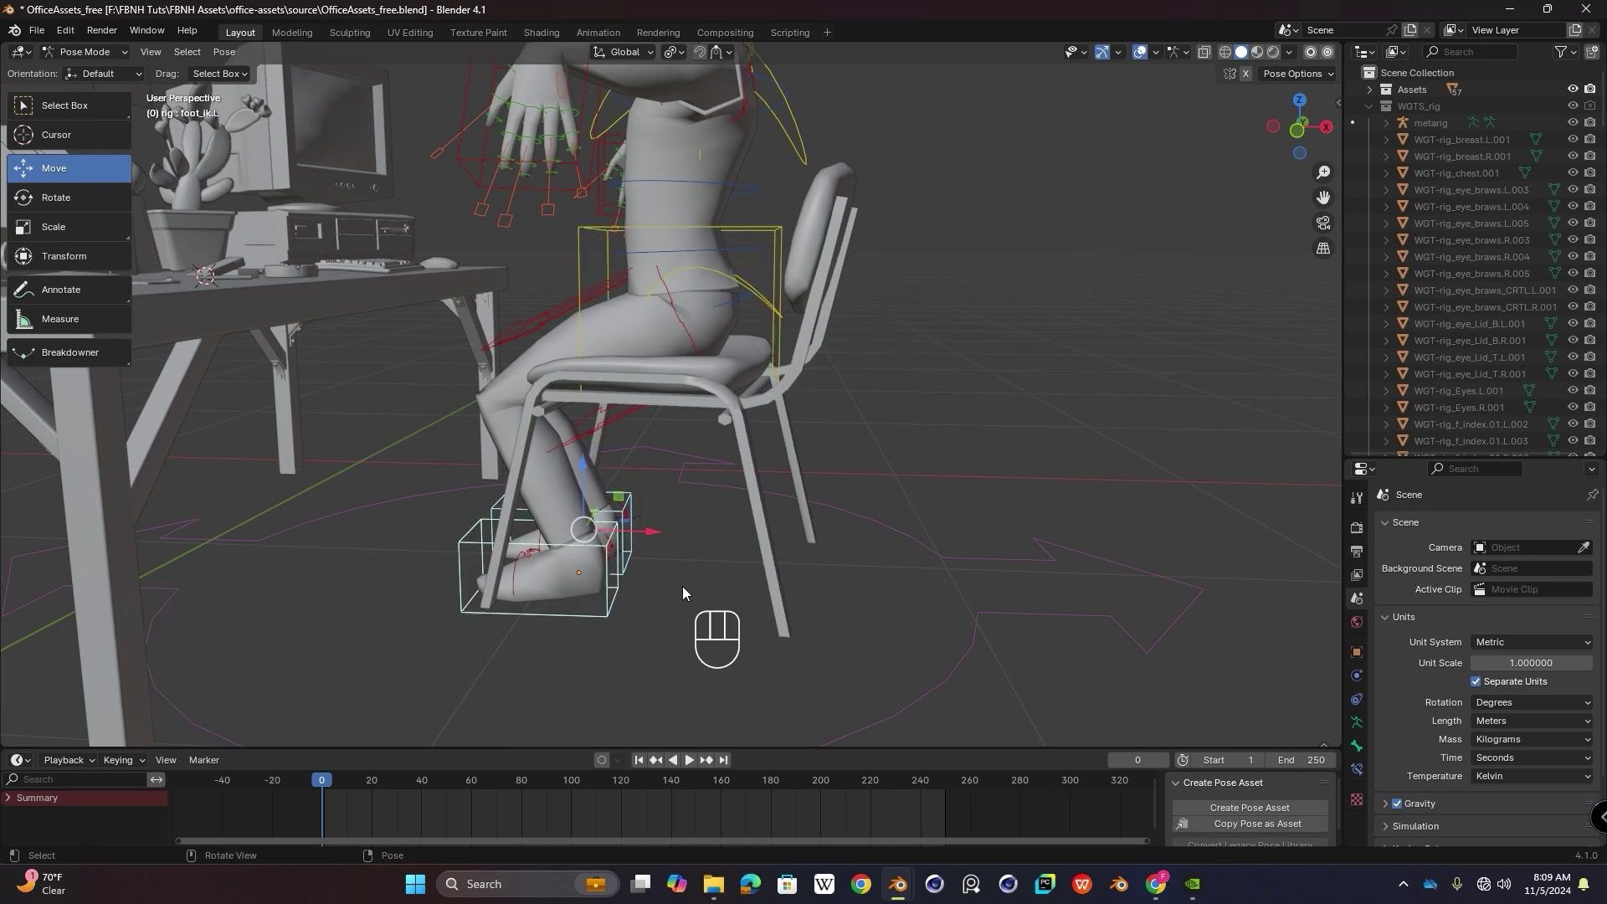
pyautogui.moveTo(681, 592); pyautogui.dragTo(673, 598, button='middle')
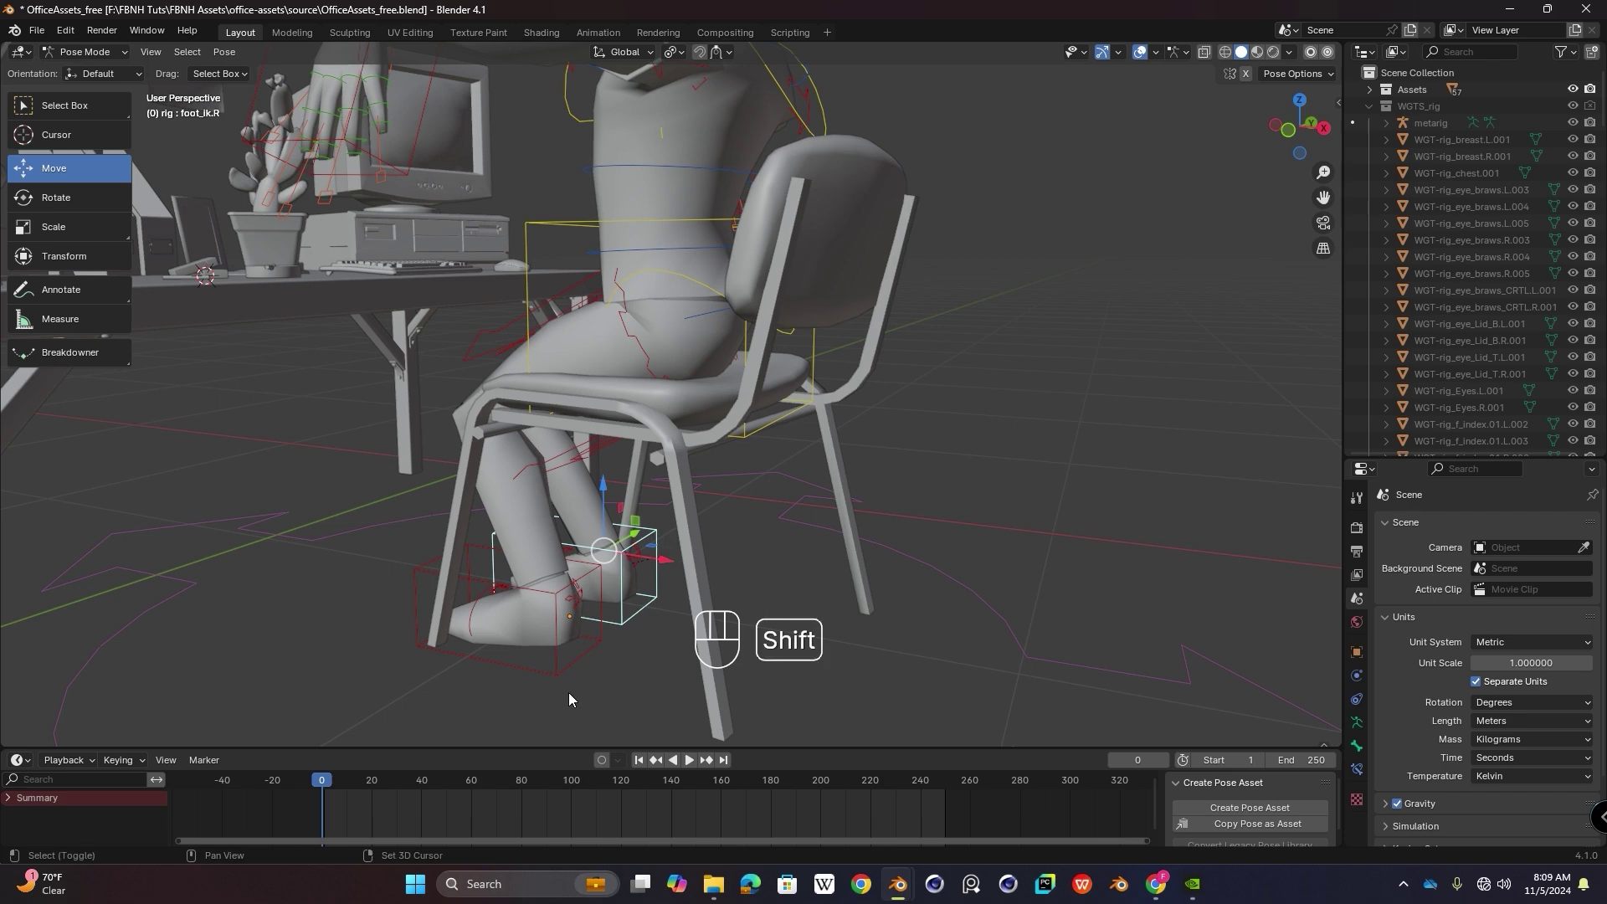
pyautogui.keyDown('shift'); pyautogui.click(552, 670); pyautogui.keyUp('shift')
pyautogui.moveTo(553, 669); pyautogui.dragTo(613, 609, button='middle')
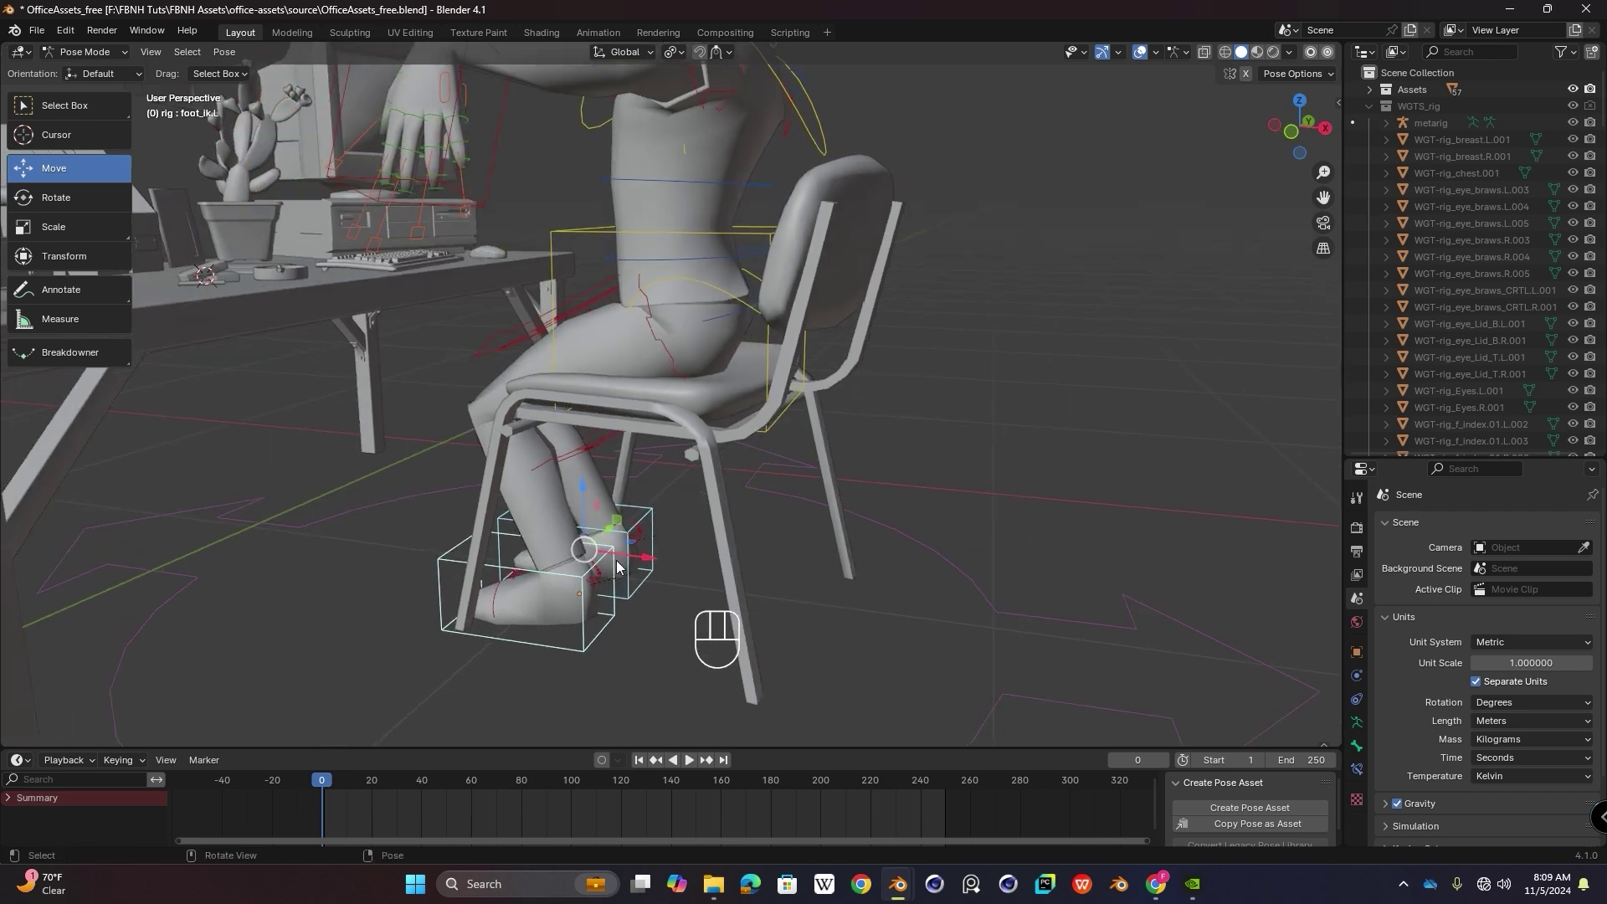
pyautogui.moveTo(600, 546); pyautogui.dragTo(613, 536, button='middle')
pyautogui.moveTo(651, 554); pyautogui.dragTo(555, 527)
# Step: Rotate the left hand IK control and reposition it so the arm is raised in front of the body, short of the desk
pyautogui.moveTo(649, 370); pyautogui.dragTo(540, 380, button='middle')
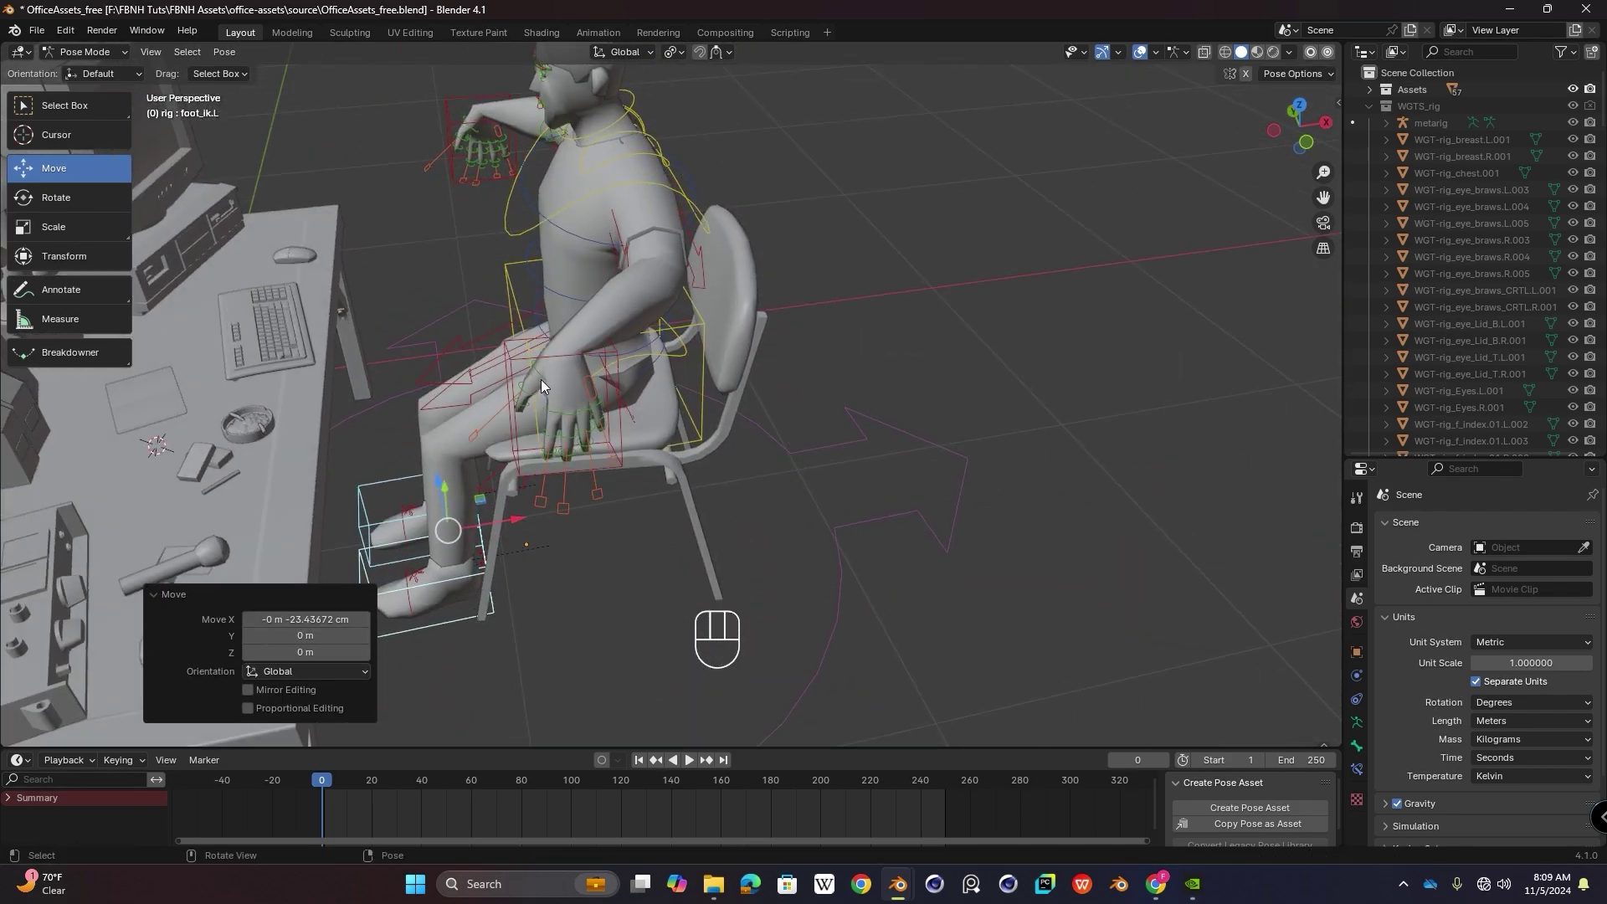
pyautogui.click(529, 406)
pyautogui.moveTo(571, 458); pyautogui.dragTo(601, 415, button='middle')
pyautogui.press('r')
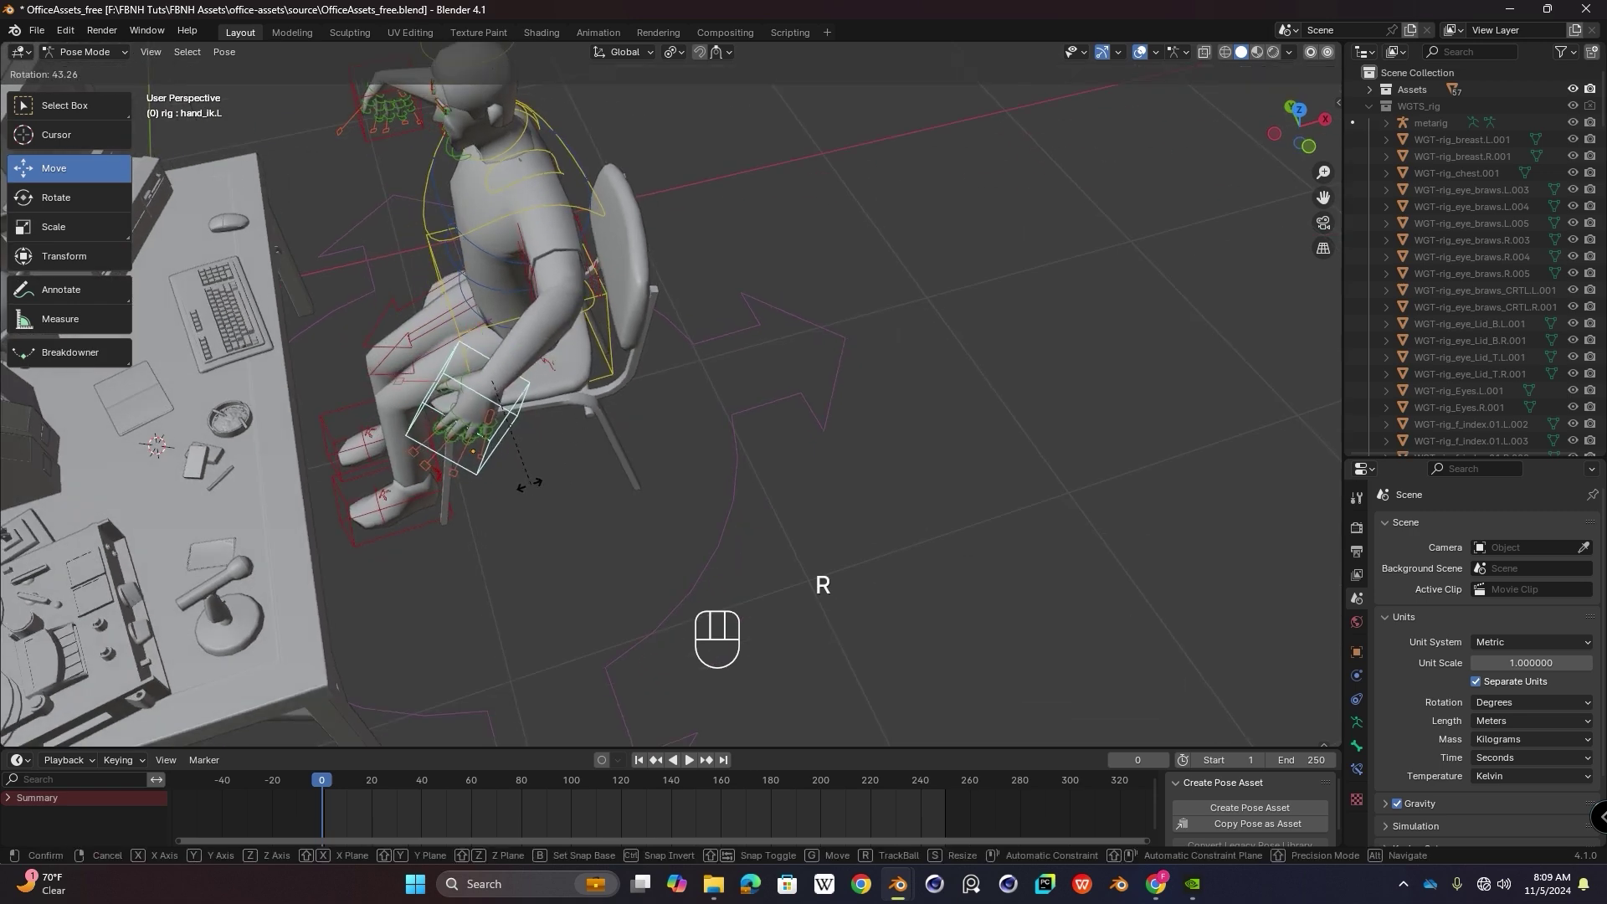
pyautogui.click(513, 477)
pyautogui.moveTo(520, 418); pyautogui.dragTo(559, 343, button='middle')
pyautogui.moveTo(563, 304); pyautogui.dragTo(381, 445)
pyautogui.moveTo(381, 445); pyautogui.dragTo(283, 349, button='middle')
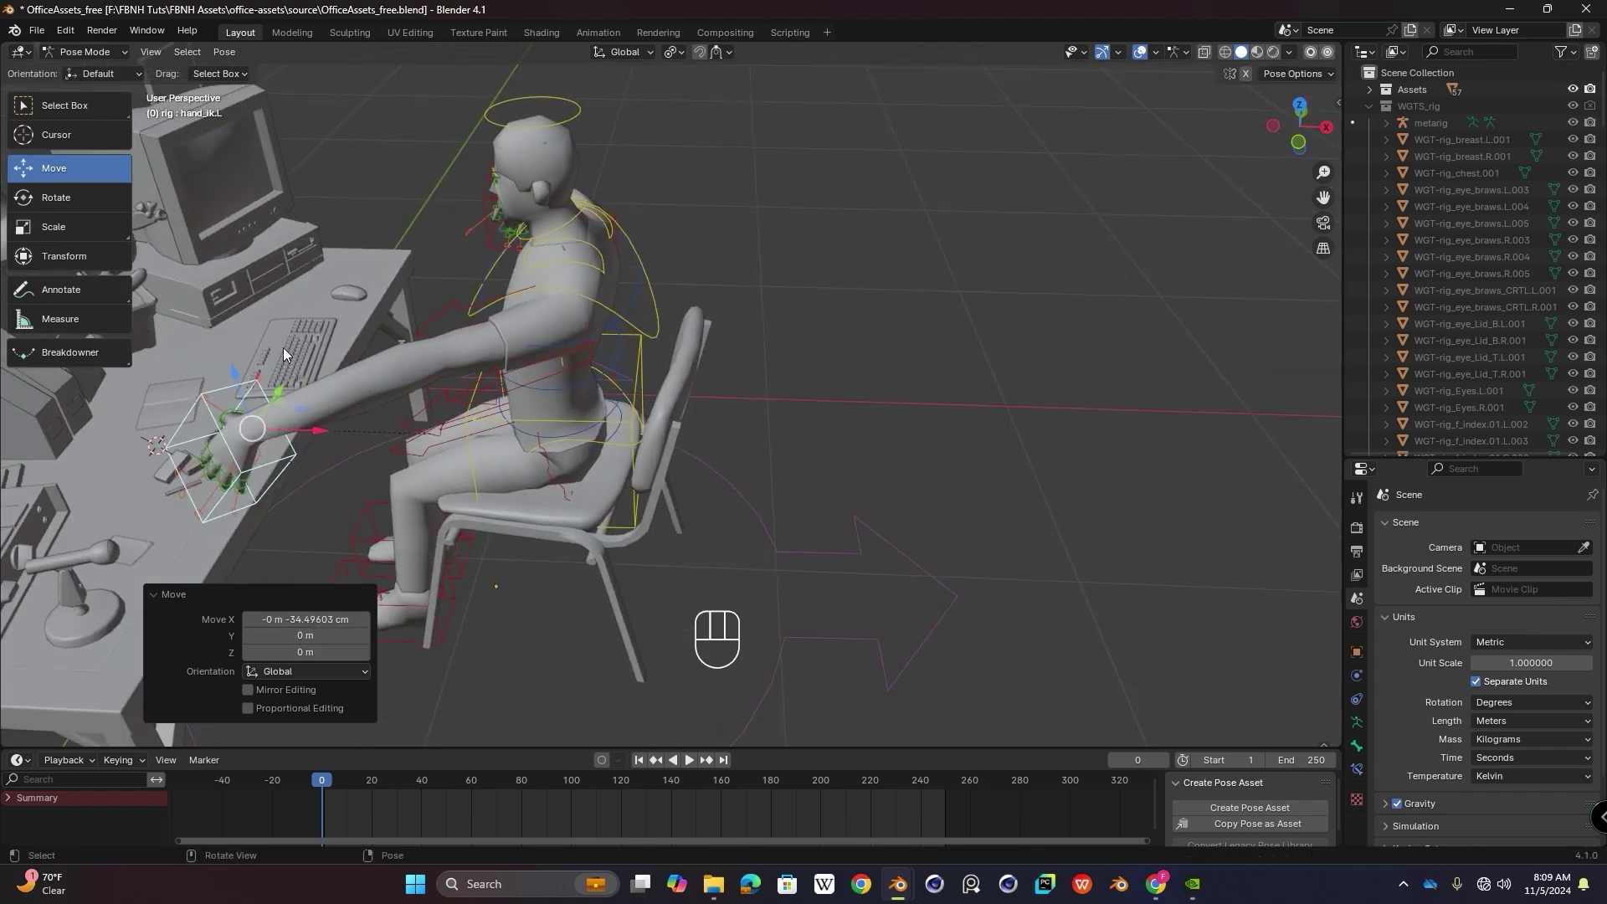
pyautogui.moveTo(299, 431); pyautogui.dragTo(449, 415)
pyautogui.moveTo(449, 414); pyautogui.dragTo(379, 375, button='middle')
pyautogui.moveTo(318, 512); pyautogui.dragTo(926, 484)
# Step: Rotate the right hand IK control and move it about 23 cm along negative Y, in front of the body
pyautogui.click(797, 416)
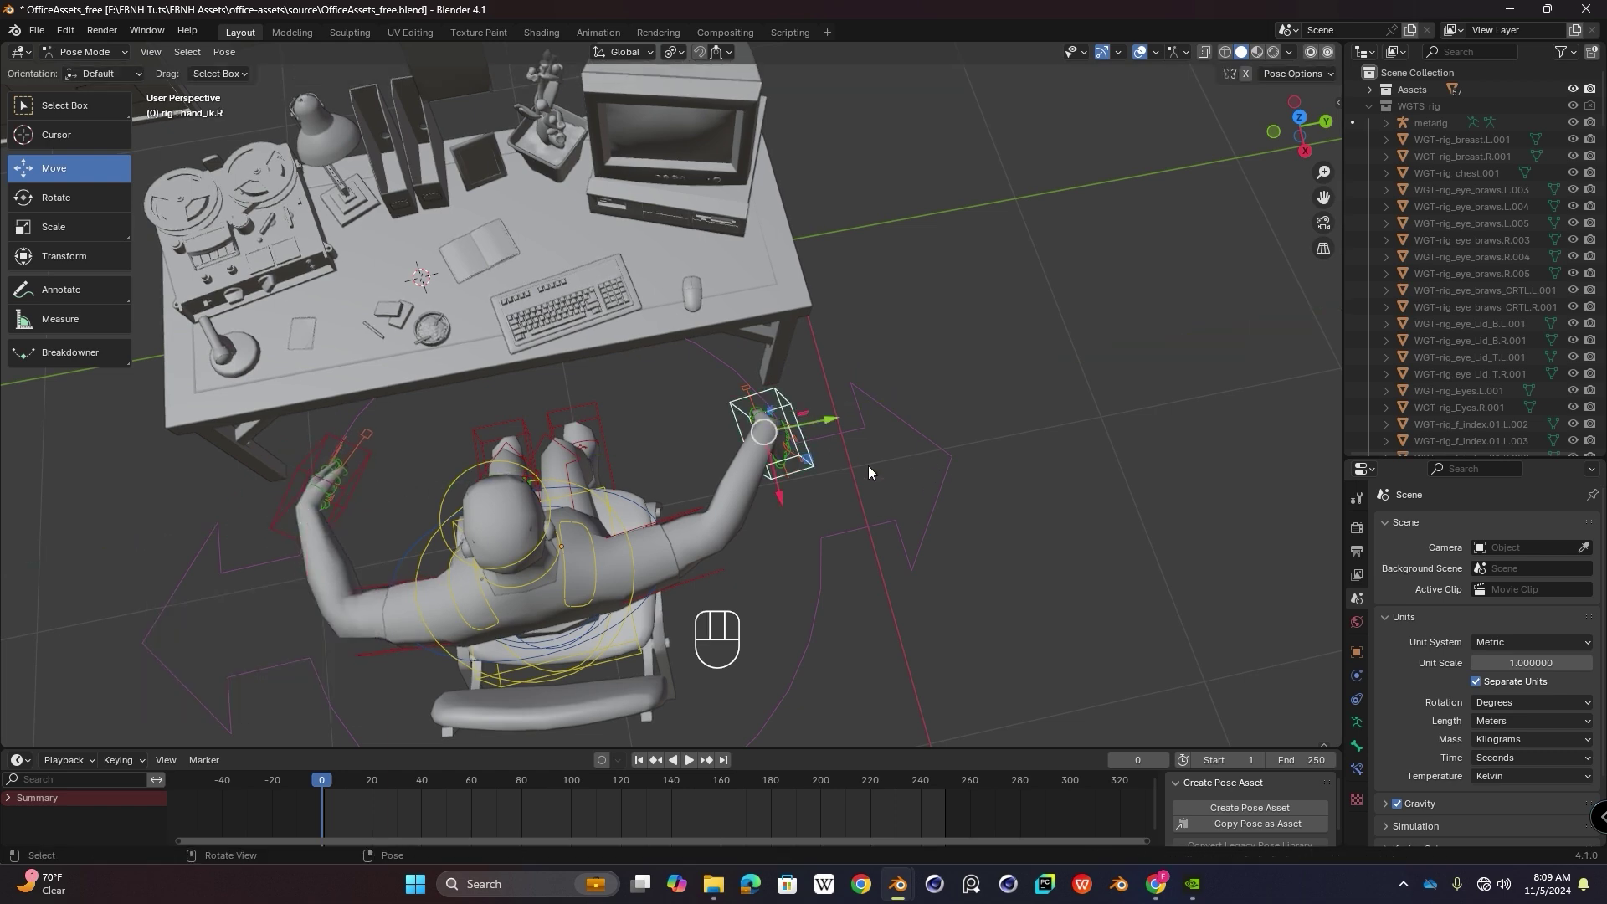
pyautogui.press('r')
pyautogui.click(836, 405)
pyautogui.moveTo(826, 432); pyautogui.dragTo(734, 443)
pyautogui.moveTo(733, 441); pyautogui.dragTo(577, 414, button='middle')
pyautogui.keyDown('shift'); pyautogui.moveTo(416, 410); pyautogui.dragTo(507, 322, button='middle'); pyautogui.keyUp('shift')
pyautogui.keyDown('shift'); pyautogui.moveTo(458, 369); pyautogui.dragTo(636, 539, button='middle'); pyautogui.keyUp('shift')
# Step: Rotate the right hand IK control from several viewing angles to level the hand, finishing with about -9.4° around the view axis
pyautogui.press('r')
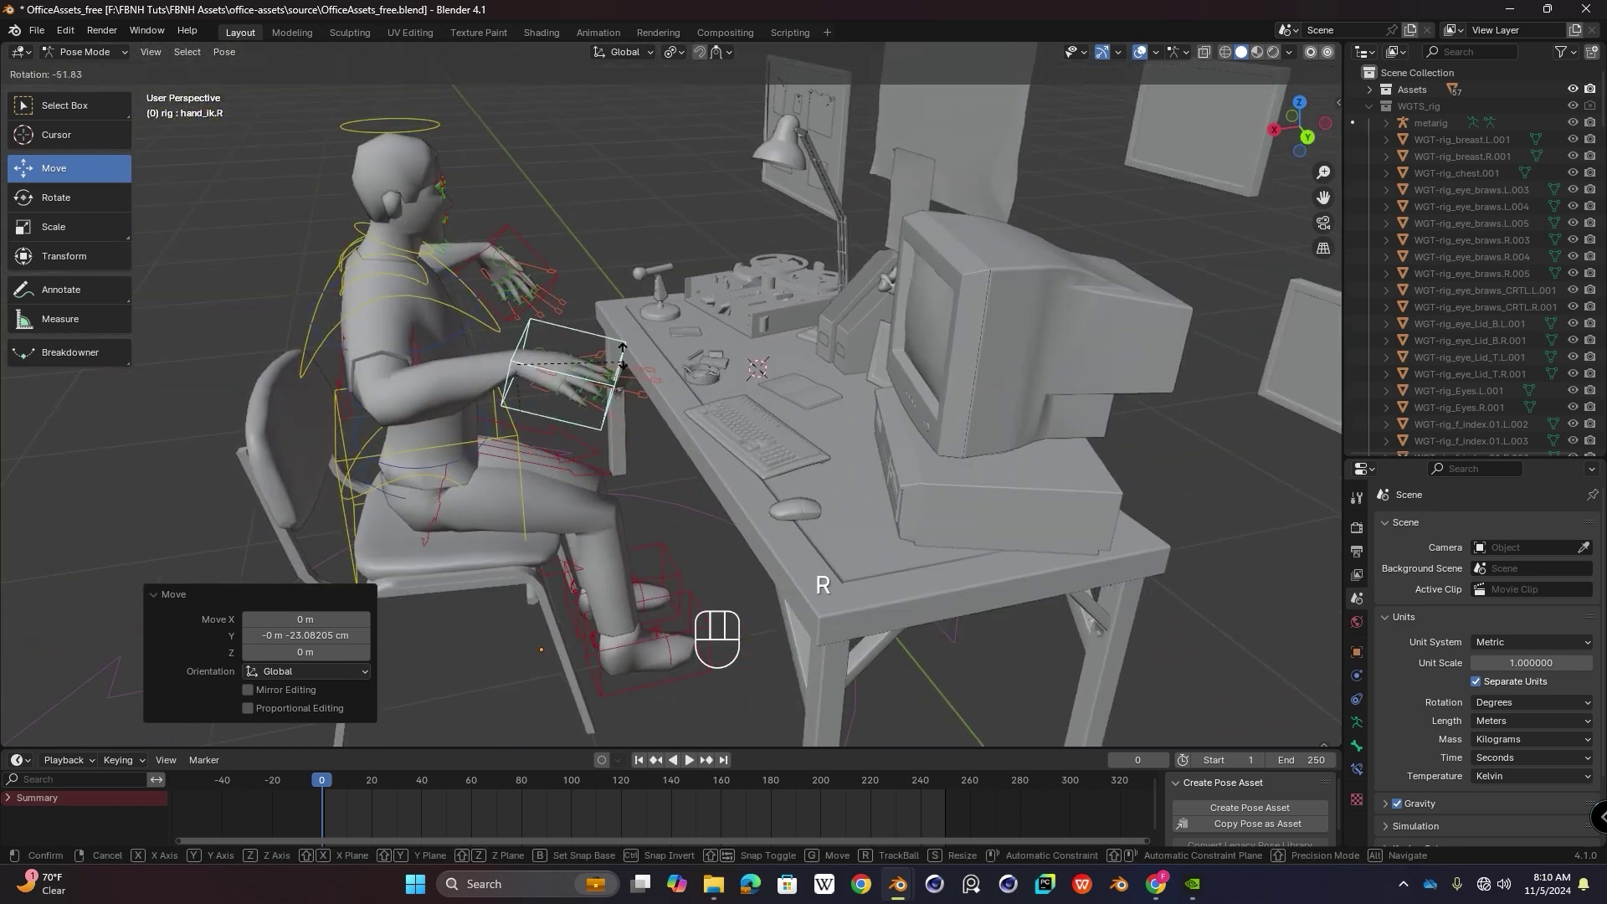
pyautogui.click(614, 318)
pyautogui.moveTo(613, 322); pyautogui.dragTo(741, 404, button='middle')
pyautogui.press('r')
pyautogui.click(536, 393)
pyautogui.press('r')
pyautogui.click(464, 464)
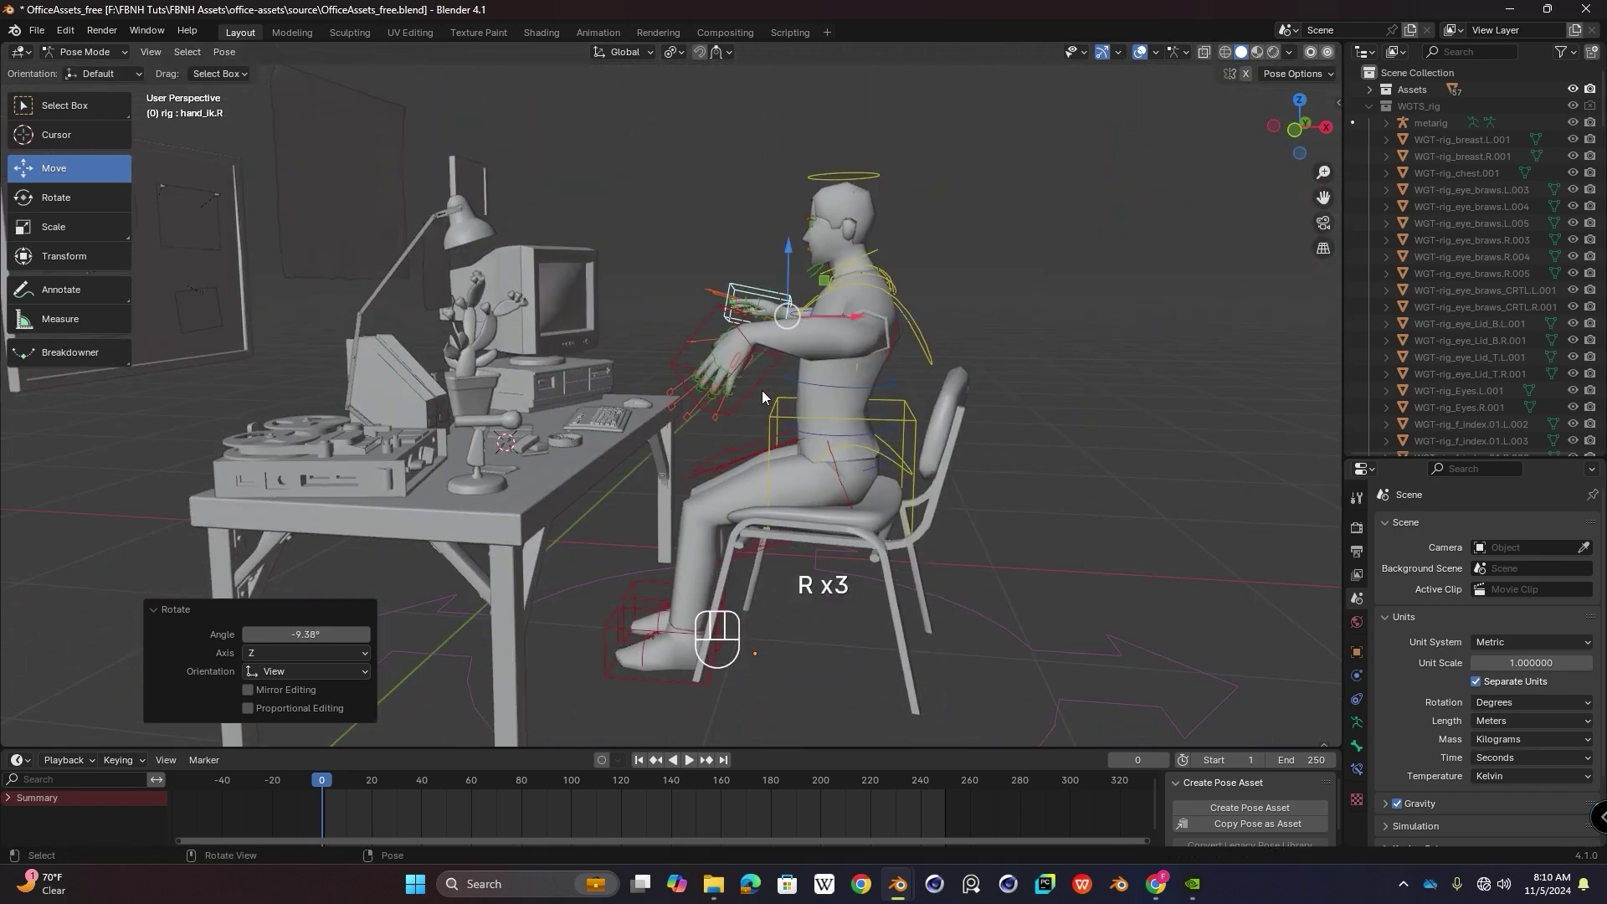
# Step: Rotate the left hand IK control 33° around the view axis
pyautogui.click(764, 398)
pyautogui.press('r')
pyautogui.click(705, 406)
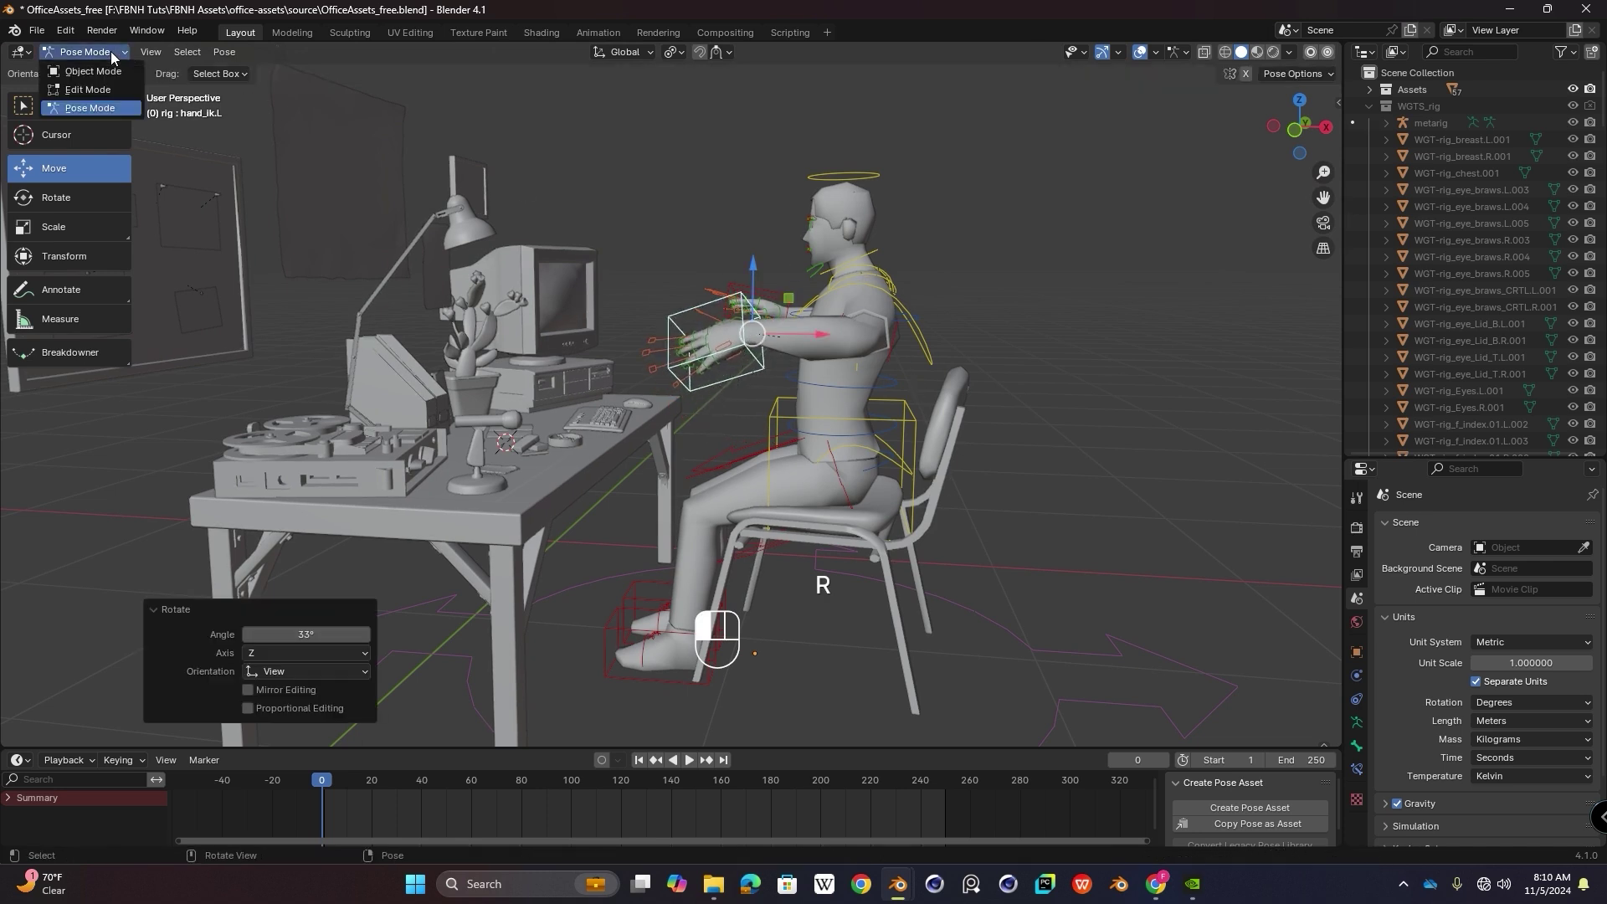
# Step: Return to Object Mode and move the rig and the chair together closer to the desk
pyautogui.click(94, 71)
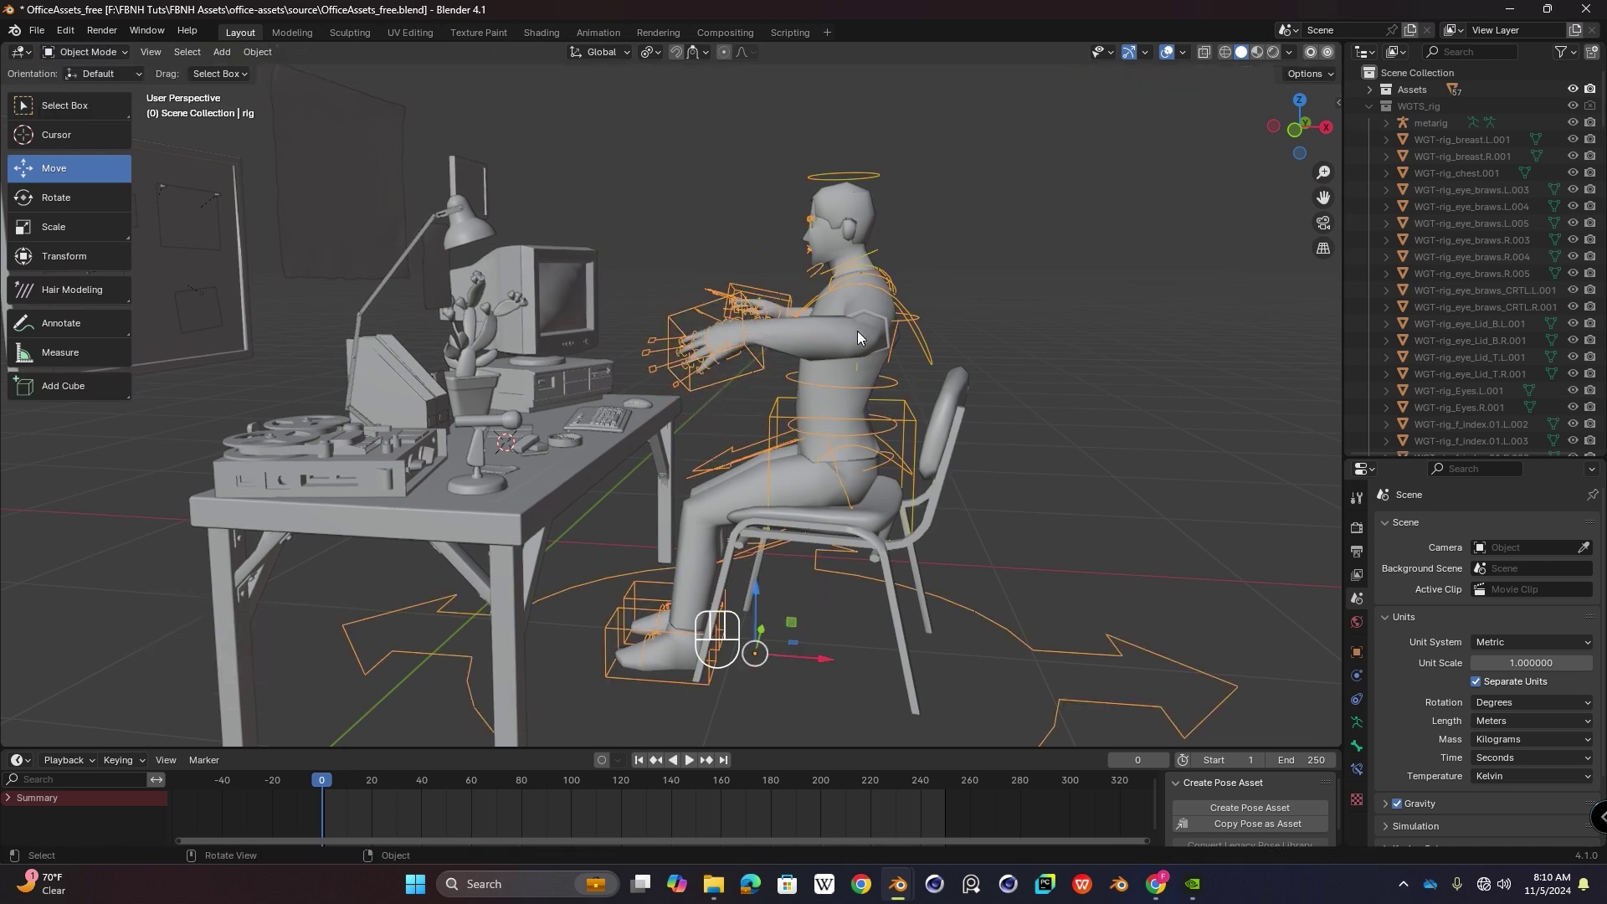
pyautogui.keyDown('shift'); pyautogui.click(954, 415); pyautogui.keyUp('shift')
pyautogui.moveTo(847, 660); pyautogui.dragTo(735, 629)
pyautogui.moveTo(761, 486); pyautogui.dragTo(210, 126, button='middle')
# Step: In Pose Mode, lower the left hand IK control about 23.6 cm and move it about 19.3 cm along Y
pyautogui.click(1077, 384)
pyautogui.click(800, 373)
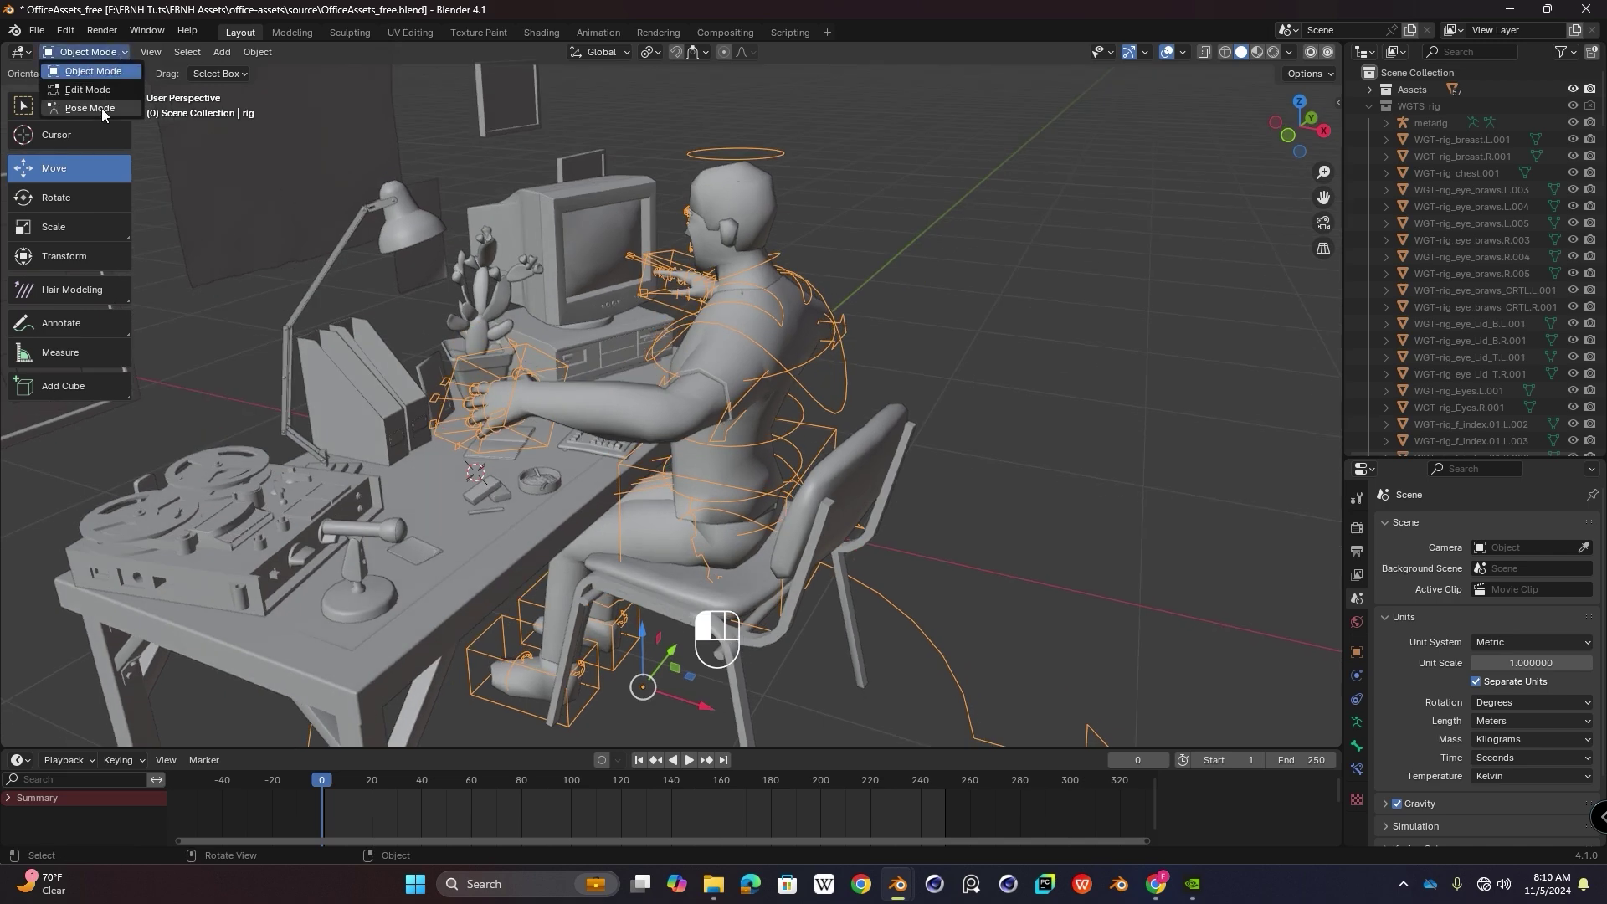
pyautogui.click(102, 108)
pyautogui.moveTo(293, 185); pyautogui.dragTo(494, 218, button='middle')
pyautogui.moveTo(602, 242); pyautogui.dragTo(577, 339)
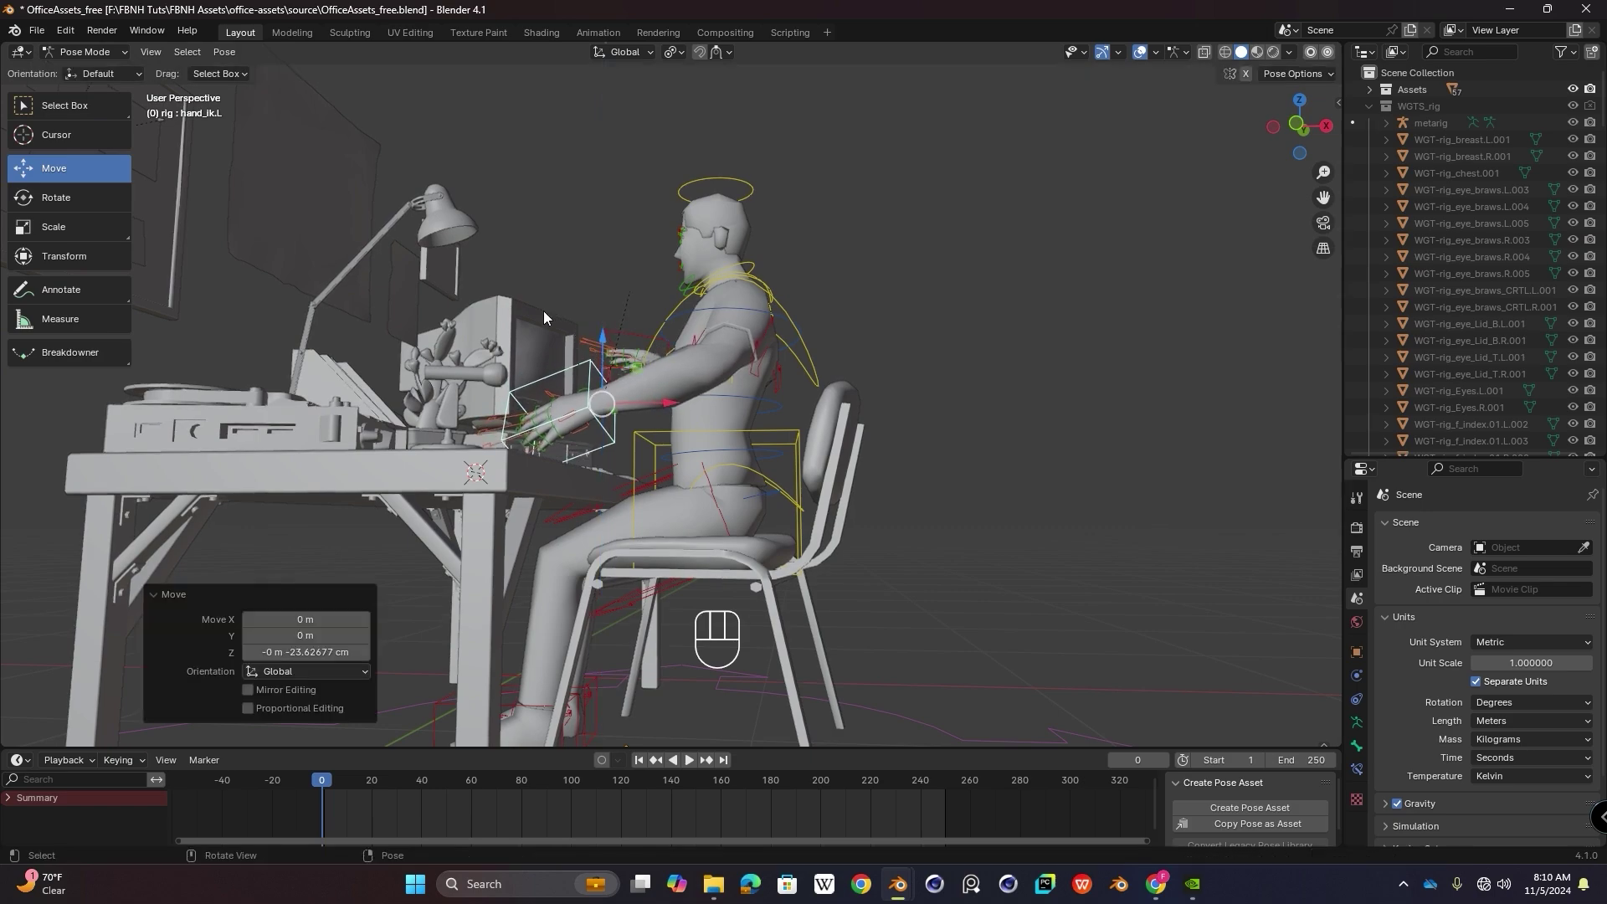
pyautogui.moveTo(544, 310); pyautogui.dragTo(683, 515, button='middle')
pyautogui.moveTo(585, 485); pyautogui.dragTo(630, 351, button='middle')
pyautogui.moveTo(554, 409); pyautogui.dragTo(696, 390)
pyautogui.moveTo(695, 390); pyautogui.dragTo(651, 415, button='middle')
pyautogui.moveTo(738, 385); pyautogui.dragTo(669, 356, button='middle')
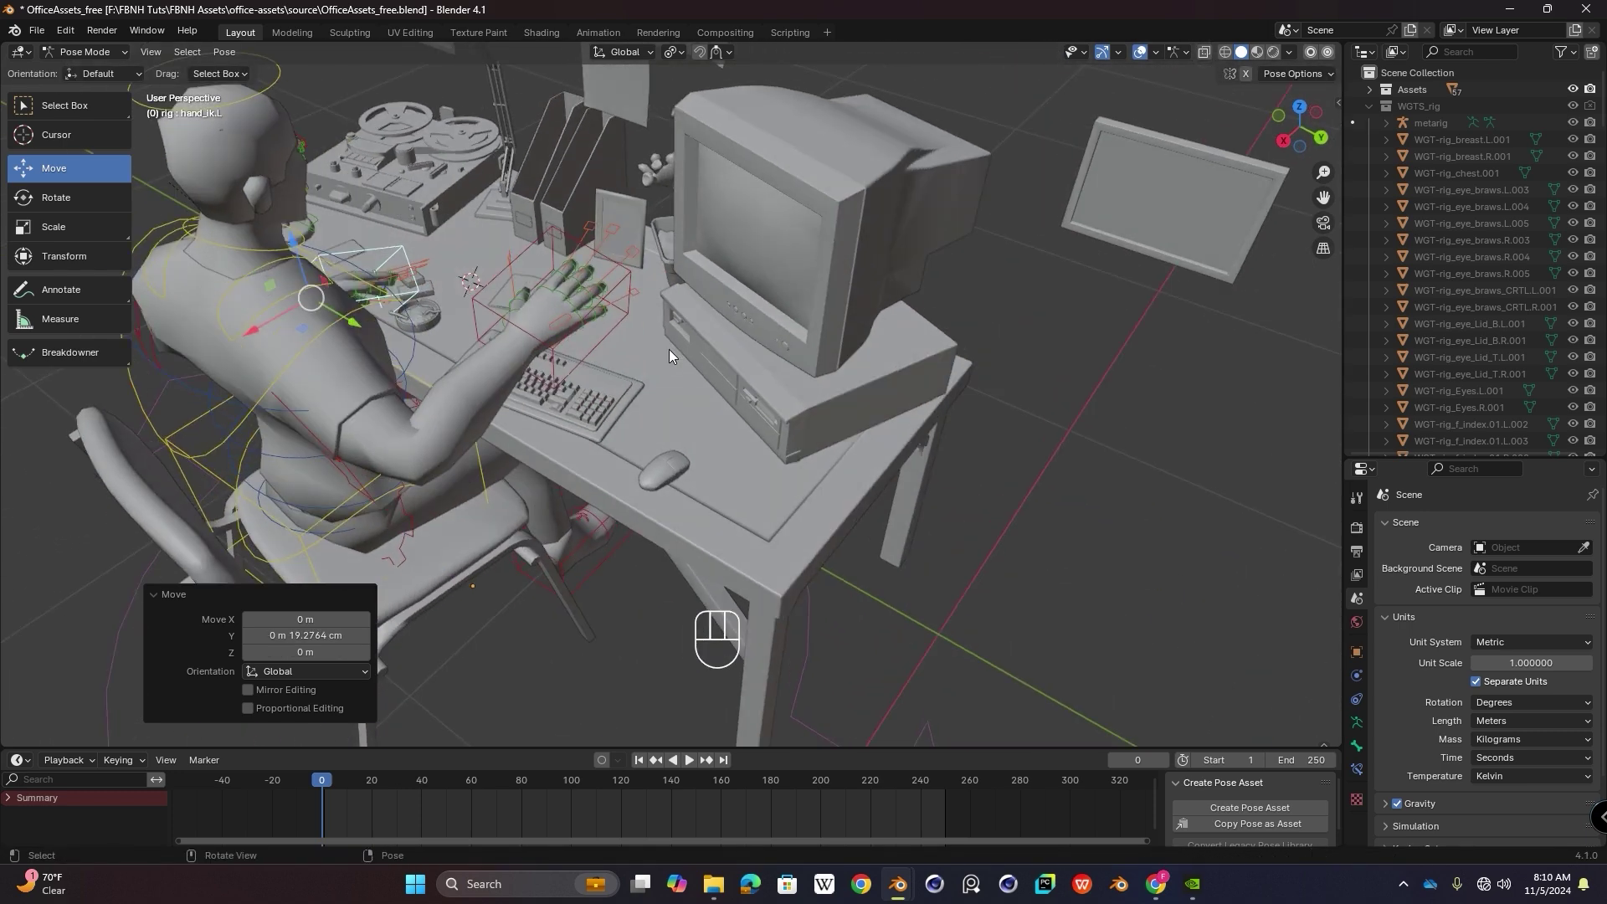
# Step: Lower the right hand IK control about 28.3 cm to the desk and nudge it slightly forward along X
pyautogui.click(605, 317)
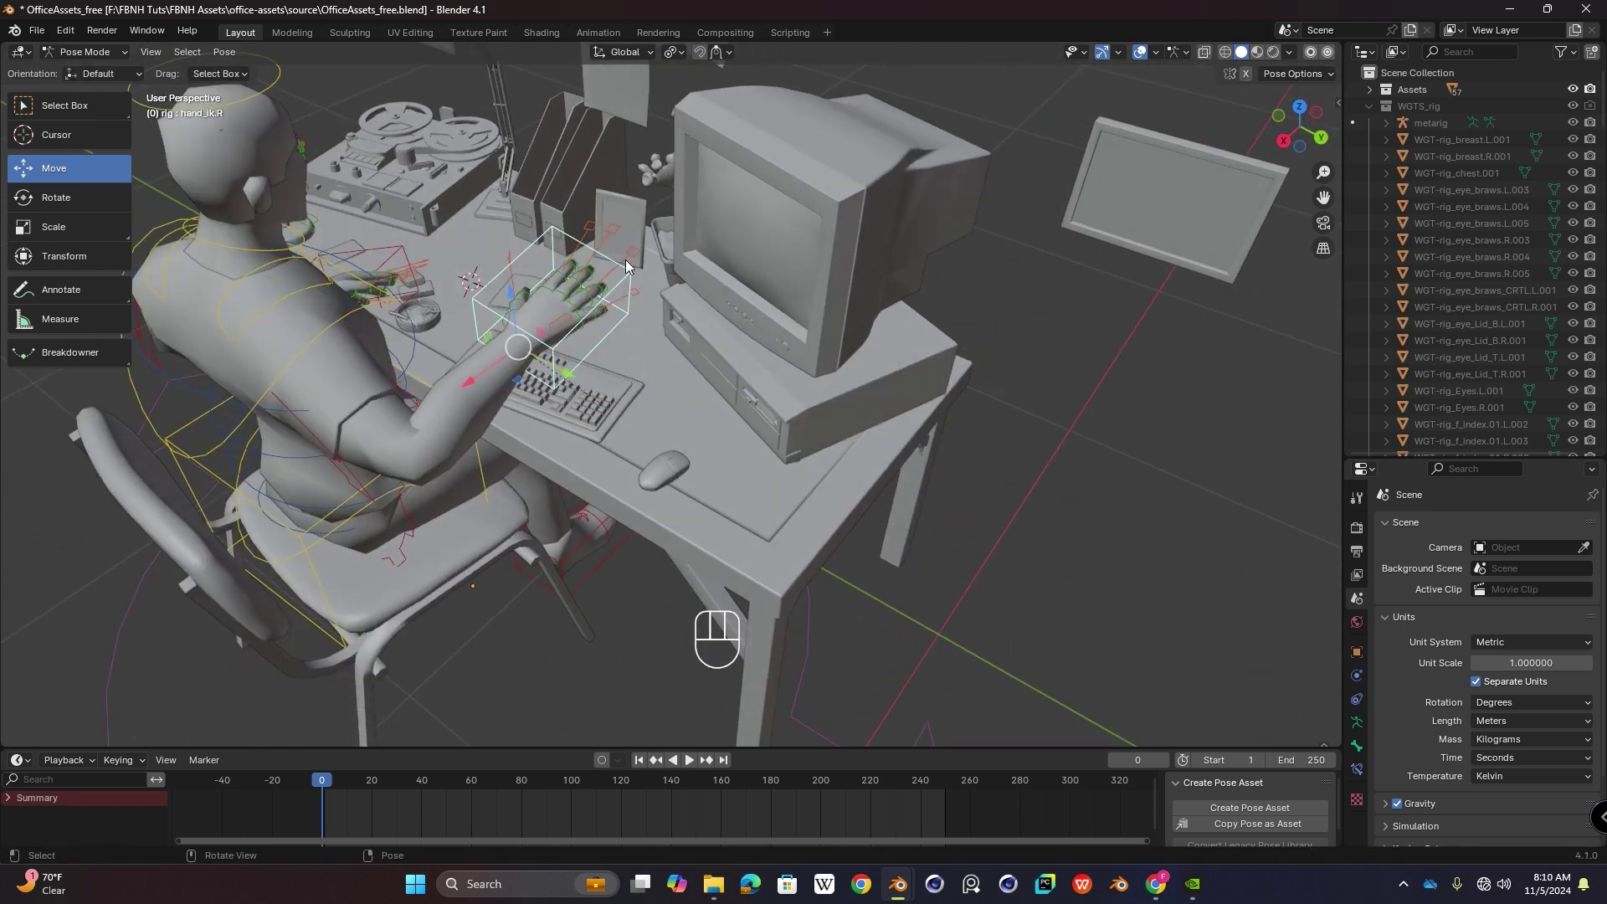
pyautogui.moveTo(511, 297); pyautogui.dragTo(528, 403)
pyautogui.moveTo(624, 409); pyautogui.dragTo(571, 394, button='middle')
pyautogui.moveTo(571, 393)
pyautogui.keyDown('shift'); pyautogui.mouseDown(button='middle')
pyautogui.moveTo(612, 452)
pyautogui.moveTo(554, 410)
pyautogui.mouseUp(button='middle'); pyautogui.keyUp('shift')
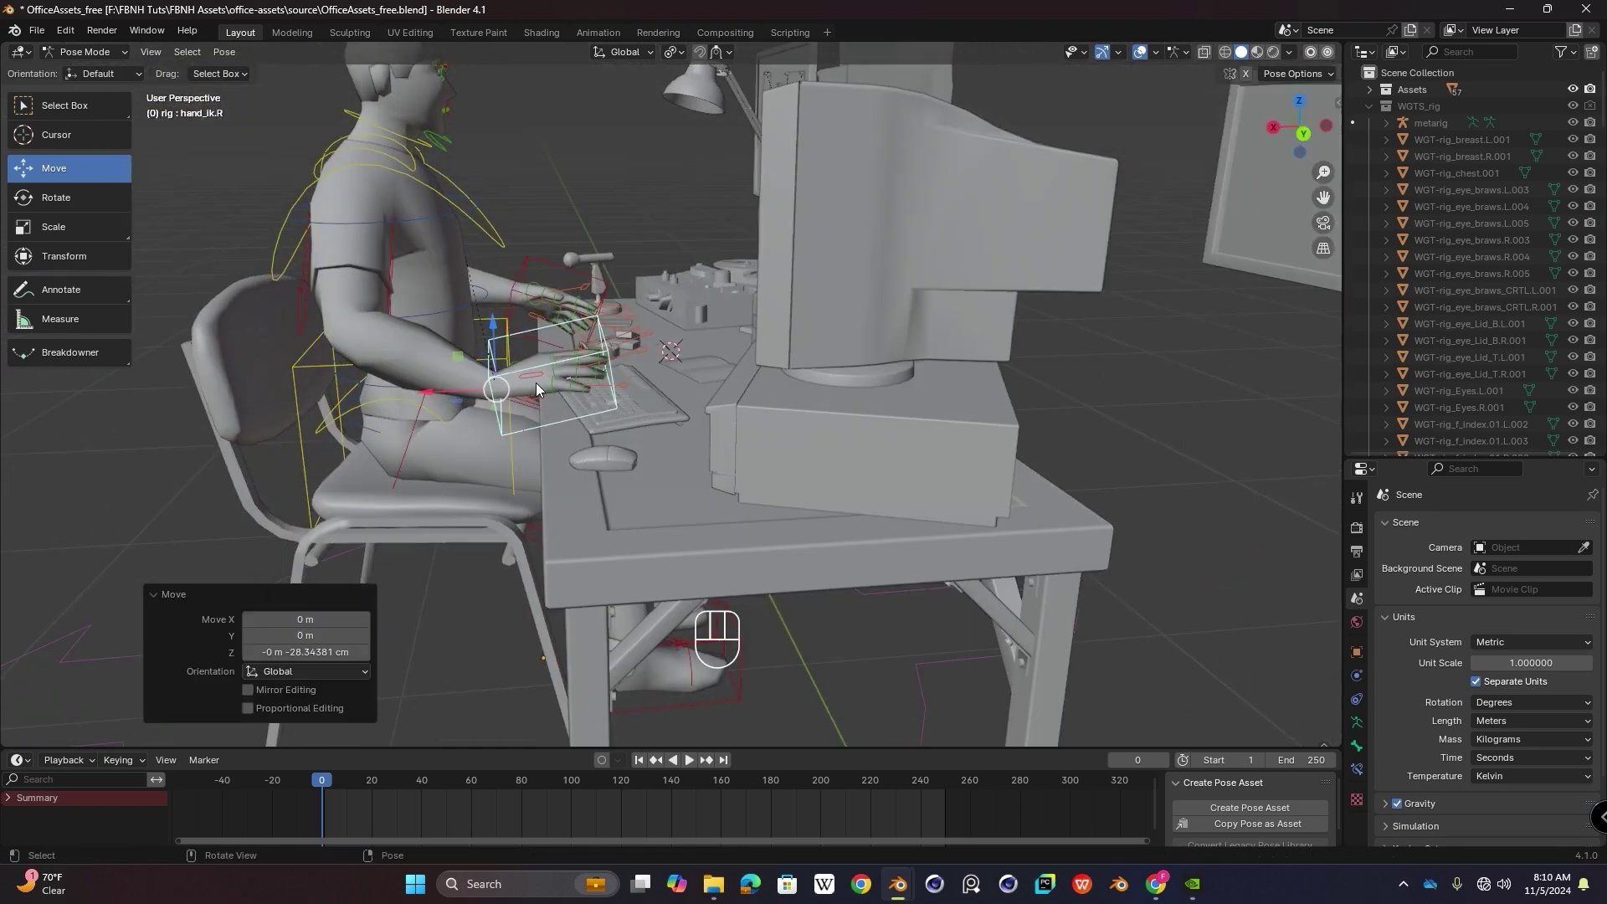
pyautogui.moveTo(433, 395); pyautogui.dragTo(456, 395)
# Step: Return to Object Mode and rotate the rig and the chair together around the global Z axis
pyautogui.moveTo(461, 381); pyautogui.dragTo(661, 426, button='middle')
pyautogui.click(114, 72)
pyautogui.moveTo(783, 348); pyautogui.dragTo(870, 418, button='middle')
pyautogui.keyDown('shift'); pyautogui.moveTo(870, 418); pyautogui.dragTo(773, 435, button='middle'); pyautogui.keyUp('shift')
pyautogui.keyDown('shift'); pyautogui.click(726, 439); pyautogui.keyUp('shift')
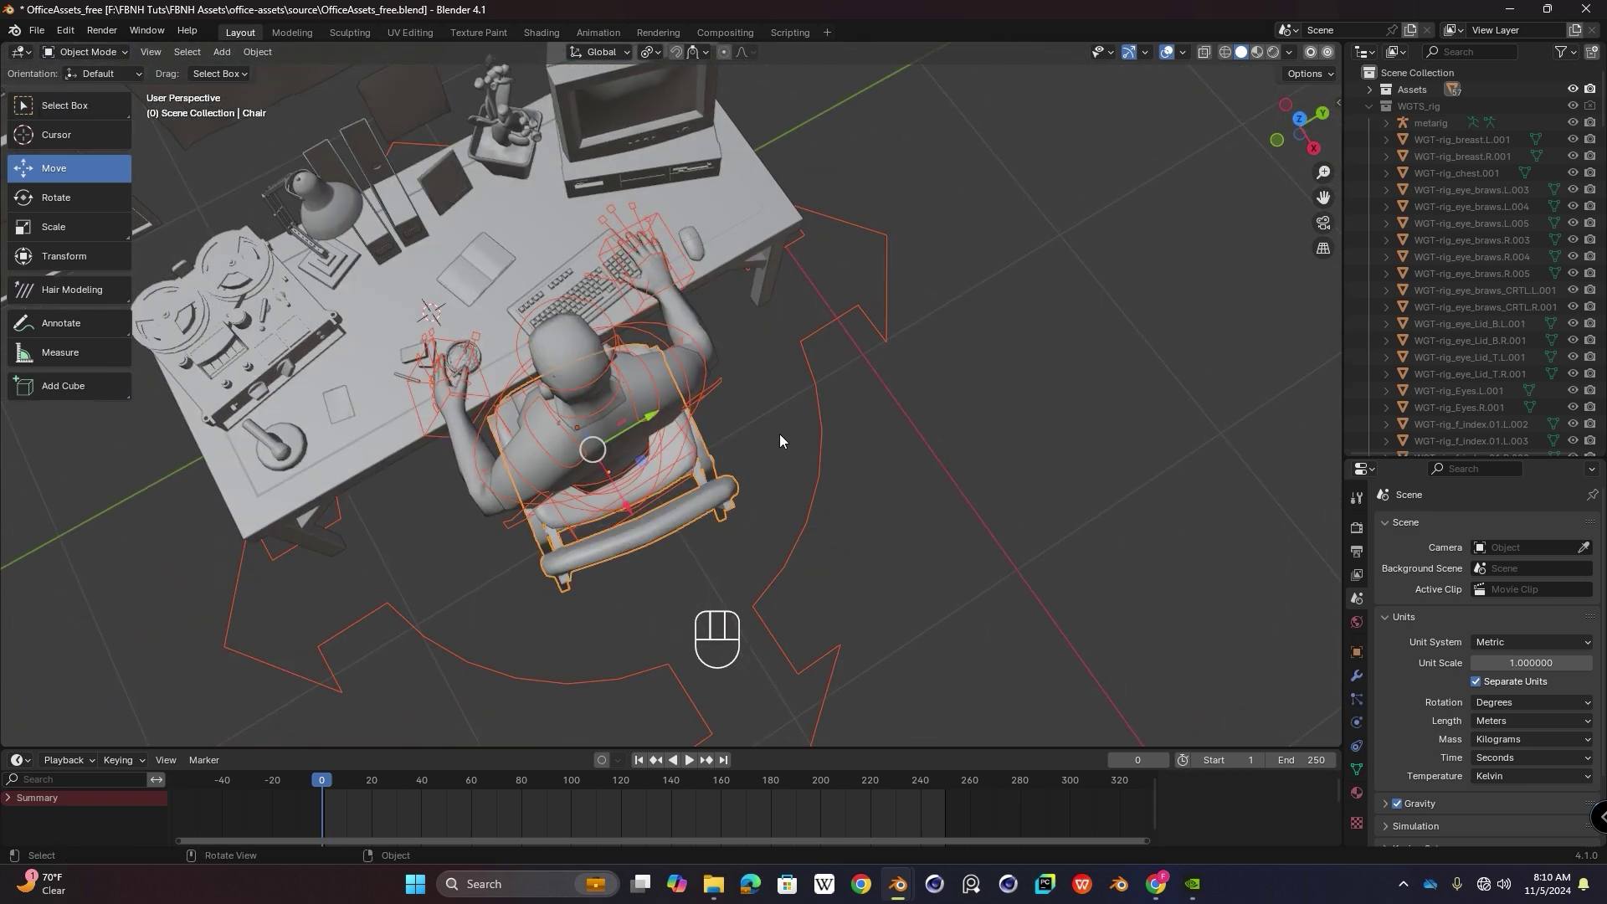
pyautogui.press('r')
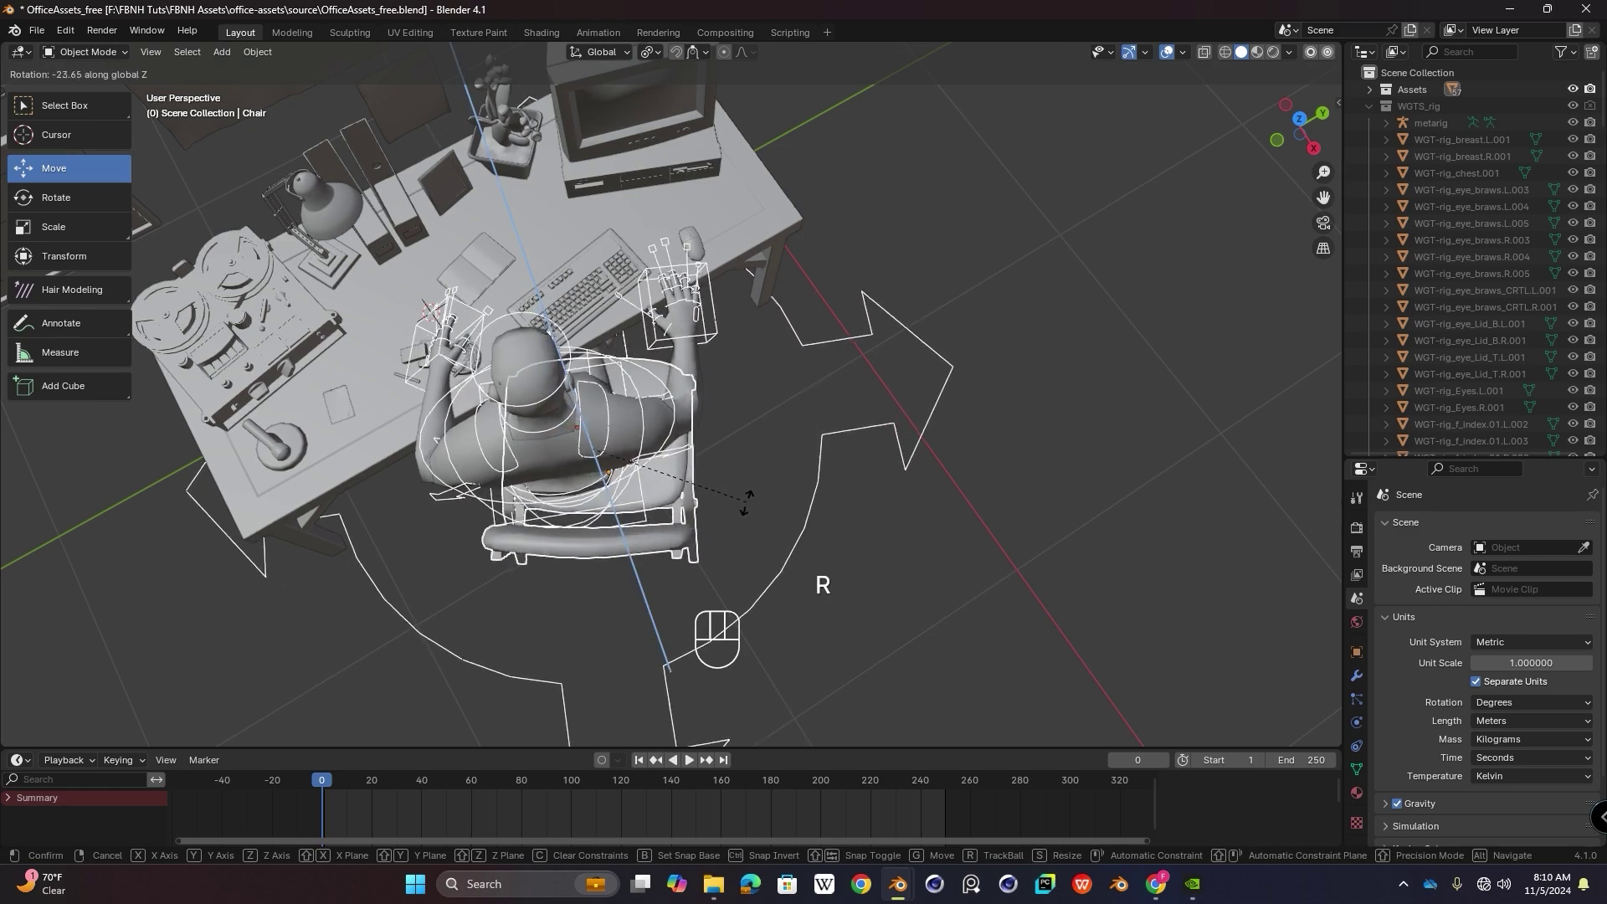
pyautogui.click(738, 506)
# Step: Move the rig and the chair about 34.5 cm along Y and 20.2 cm along X, then slightly back along Y
pyautogui.moveTo(651, 413); pyautogui.dragTo(750, 355)
pyautogui.moveTo(737, 410); pyautogui.dragTo(587, 289, button='middle')
pyautogui.keyDown('shift'); pyautogui.moveTo(611, 335); pyautogui.dragTo(720, 214, button='middle'); pyautogui.keyUp('shift')
pyautogui.scroll(-2, 685, 303)
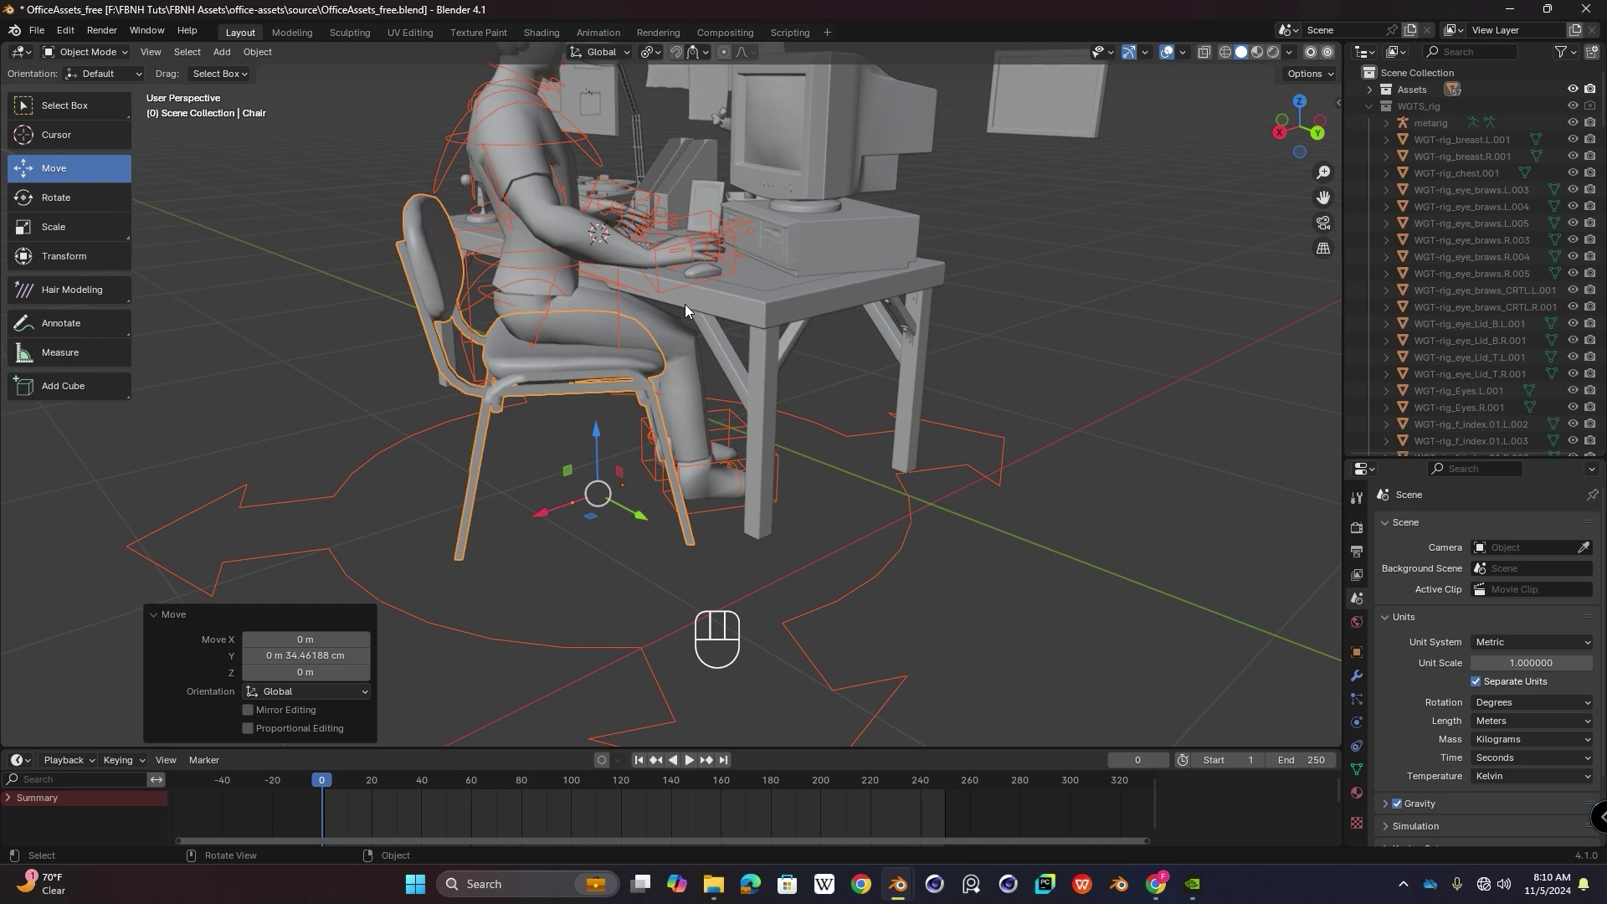
pyautogui.moveTo(685, 303); pyautogui.dragTo(711, 443, button='middle')
pyautogui.moveTo(559, 544); pyautogui.dragTo(509, 549)
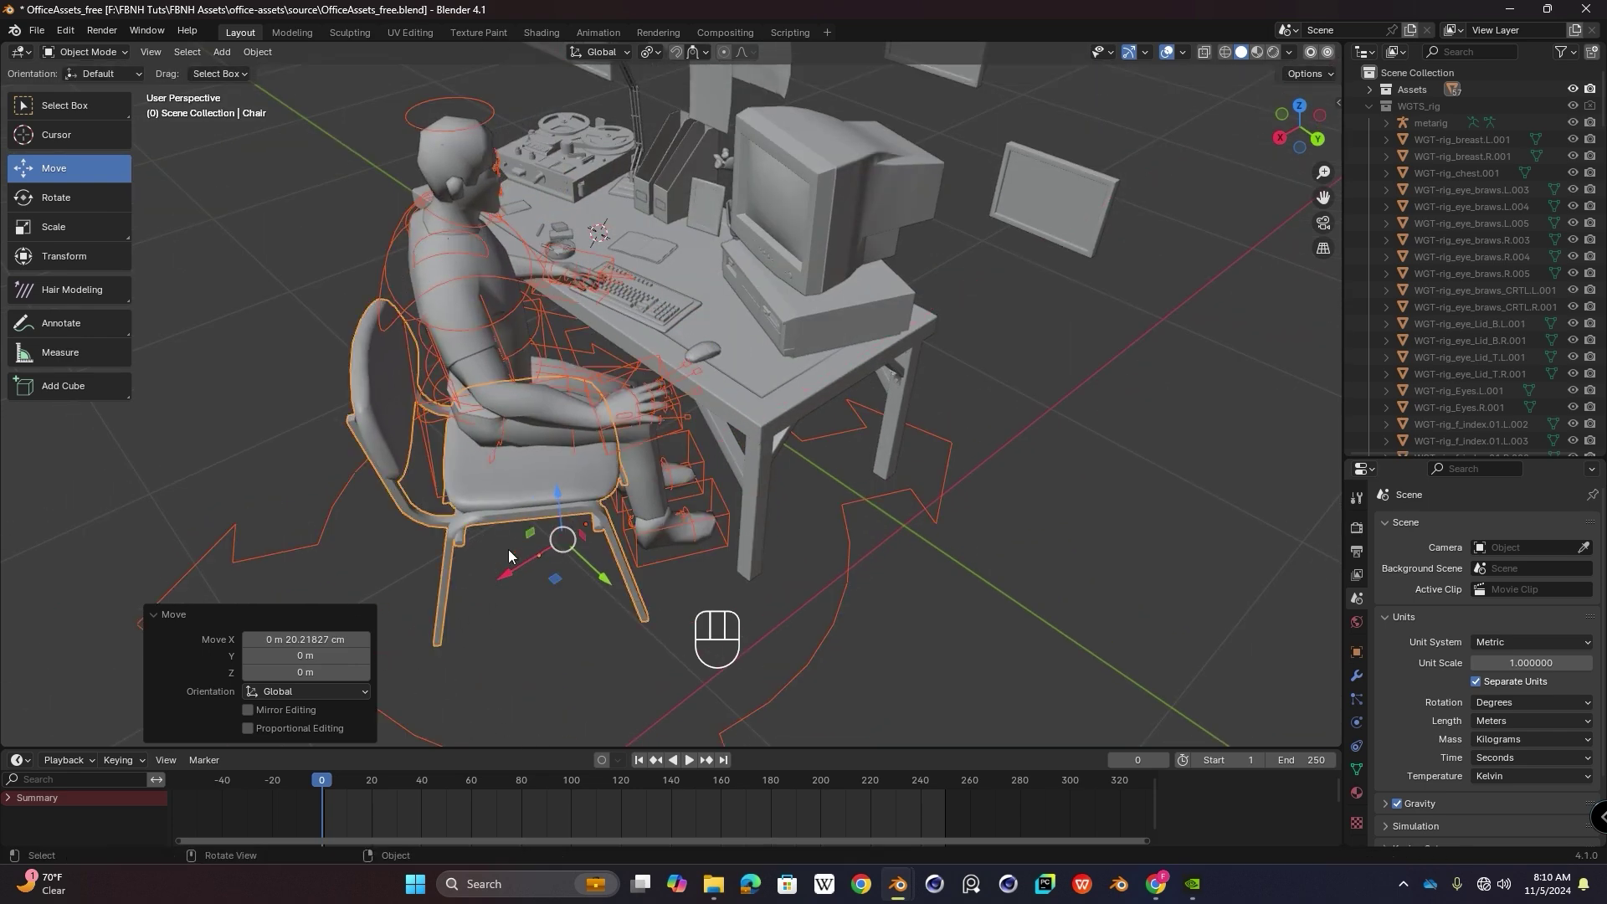
pyautogui.moveTo(605, 578); pyautogui.dragTo(570, 545)
pyautogui.moveTo(614, 341); pyautogui.dragTo(692, 400, button='middle')
pyautogui.moveTo(868, 354)
pyautogui.keyDown('shift'); pyautogui.mouseDown(button='middle')
pyautogui.moveTo(776, 371)
pyautogui.moveTo(842, 345)
pyautogui.mouseUp(button='middle'); pyautogui.keyUp('shift')
pyautogui.click(955, 363)
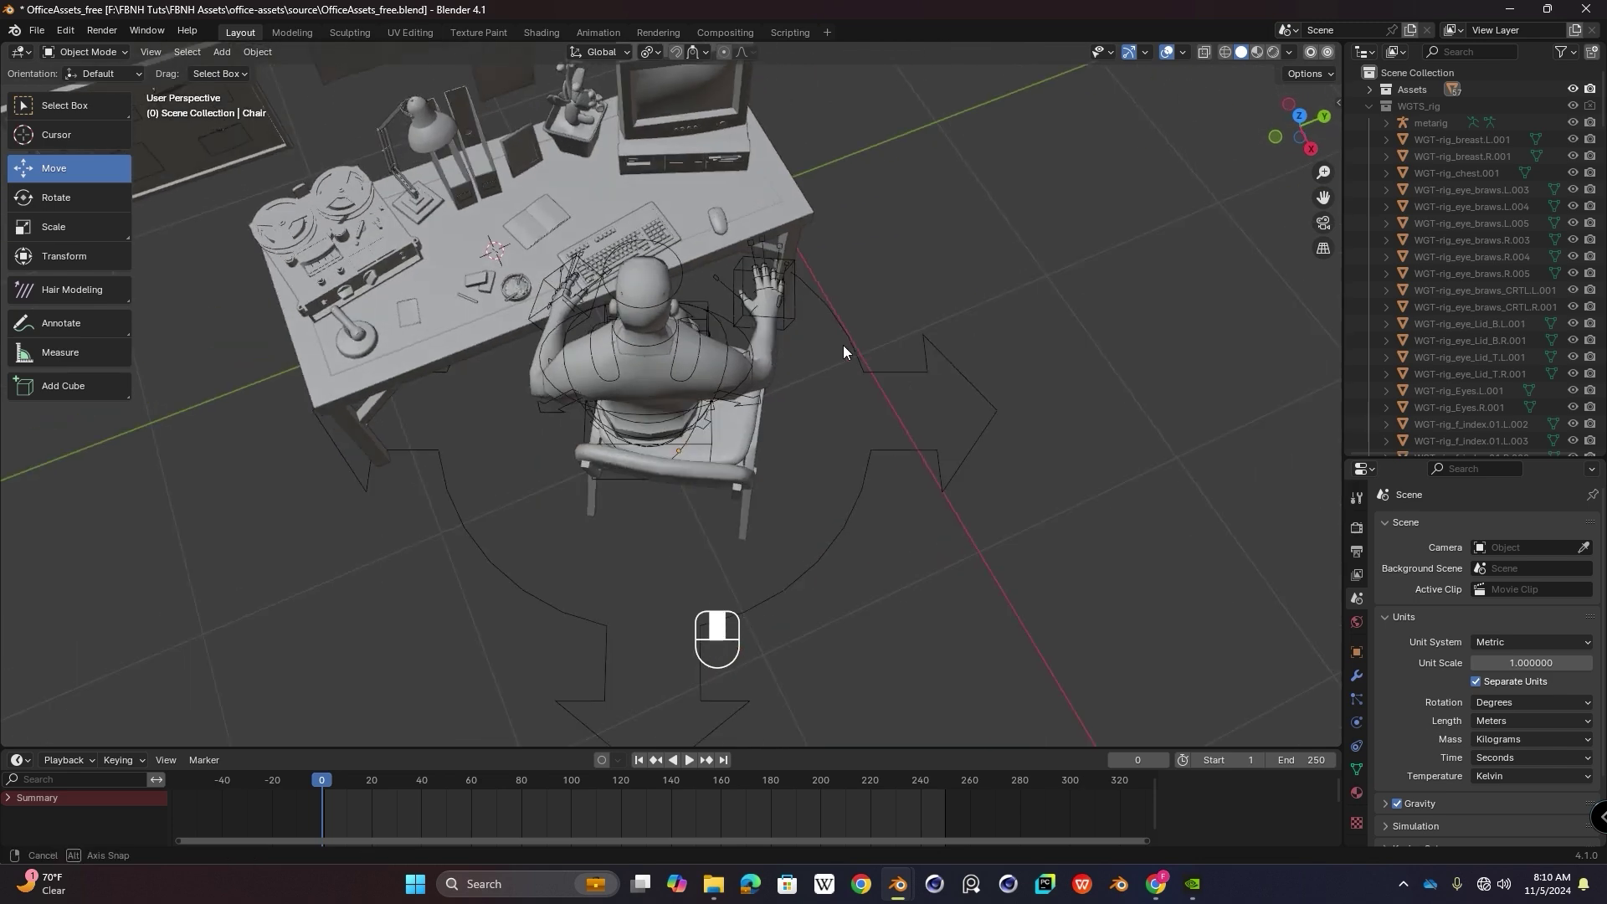
# Step: Fine-tune the placement of the seated character and chair at the desk with small shifts along X and Y
pyautogui.keyDown('shift'); pyautogui.moveTo(761, 381); pyautogui.dragTo(715, 414, button='middle'); pyautogui.keyUp('shift')
pyautogui.moveTo(690, 457); pyautogui.dragTo(665, 467)
pyautogui.moveTo(647, 550); pyautogui.dragTo(641, 536)
pyautogui.moveTo(671, 443); pyautogui.dragTo(679, 439)
# Step: Select the keyboard on the desk
pyautogui.scroll(1, 560, 283)
pyautogui.keyDown('shift'); pyautogui.moveTo(565, 272); pyautogui.dragTo(693, 349, button='middle'); pyautogui.keyUp('shift')
pyautogui.scroll(1, 658, 298)
pyautogui.click(658, 299)
pyautogui.keyDown('shift'); pyautogui.moveTo(723, 336); pyautogui.dragTo(587, 232, button='middle'); pyautogui.keyUp('shift')
pyautogui.scroll(2, 674, 334)
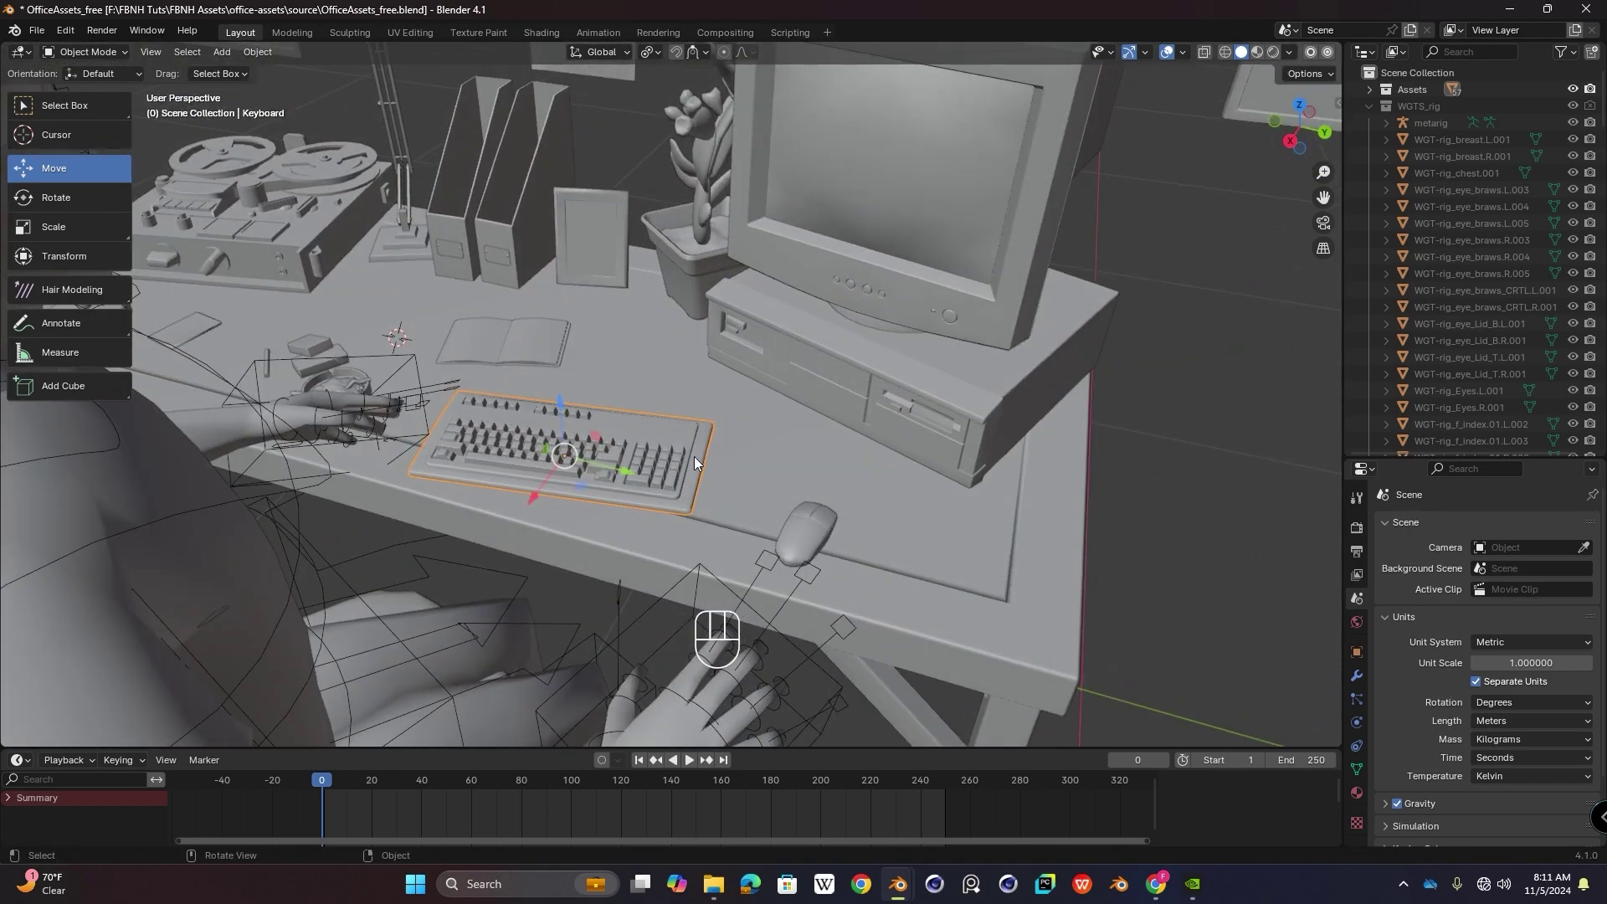
pyautogui.press('r')
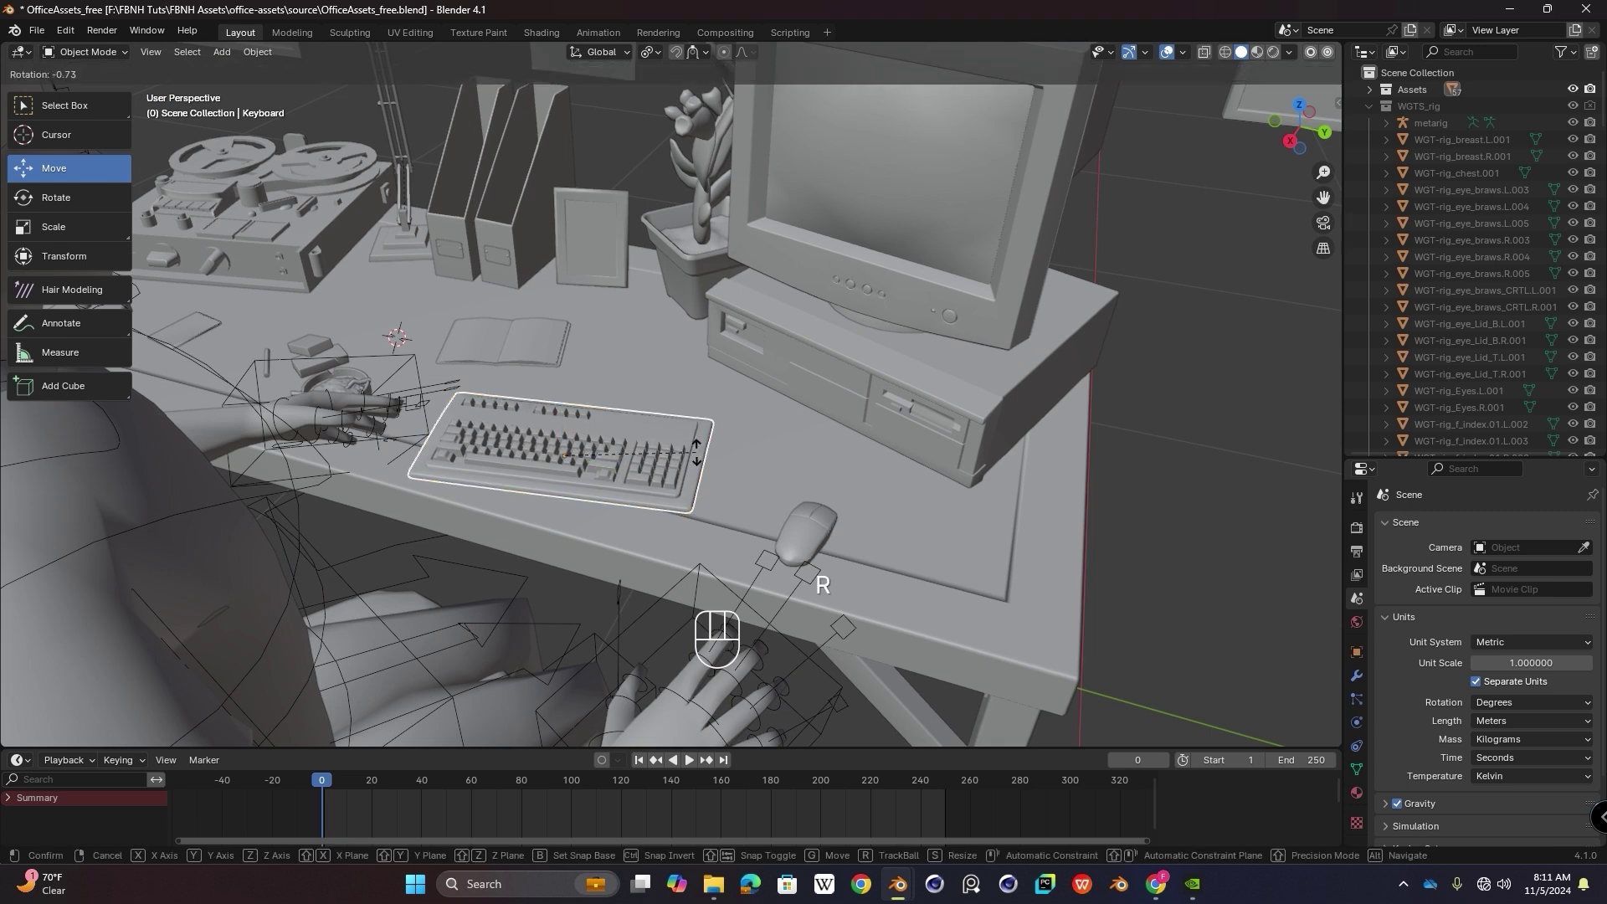
pyautogui.press('z')
pyautogui.click(683, 463)
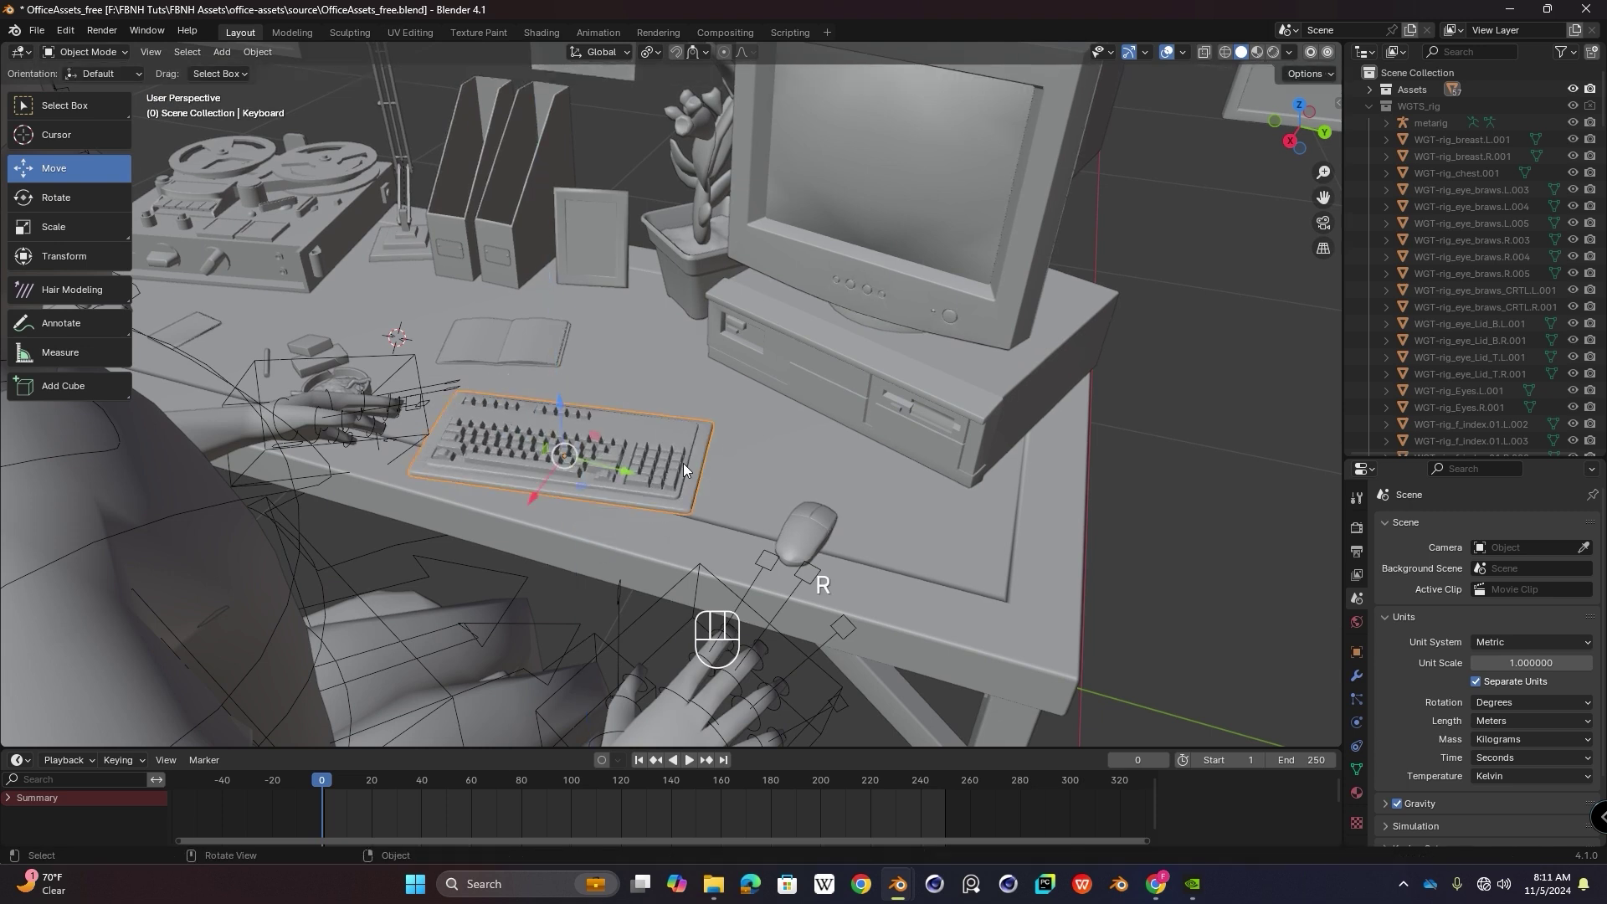
pyautogui.press('r')
pyautogui.press('y')
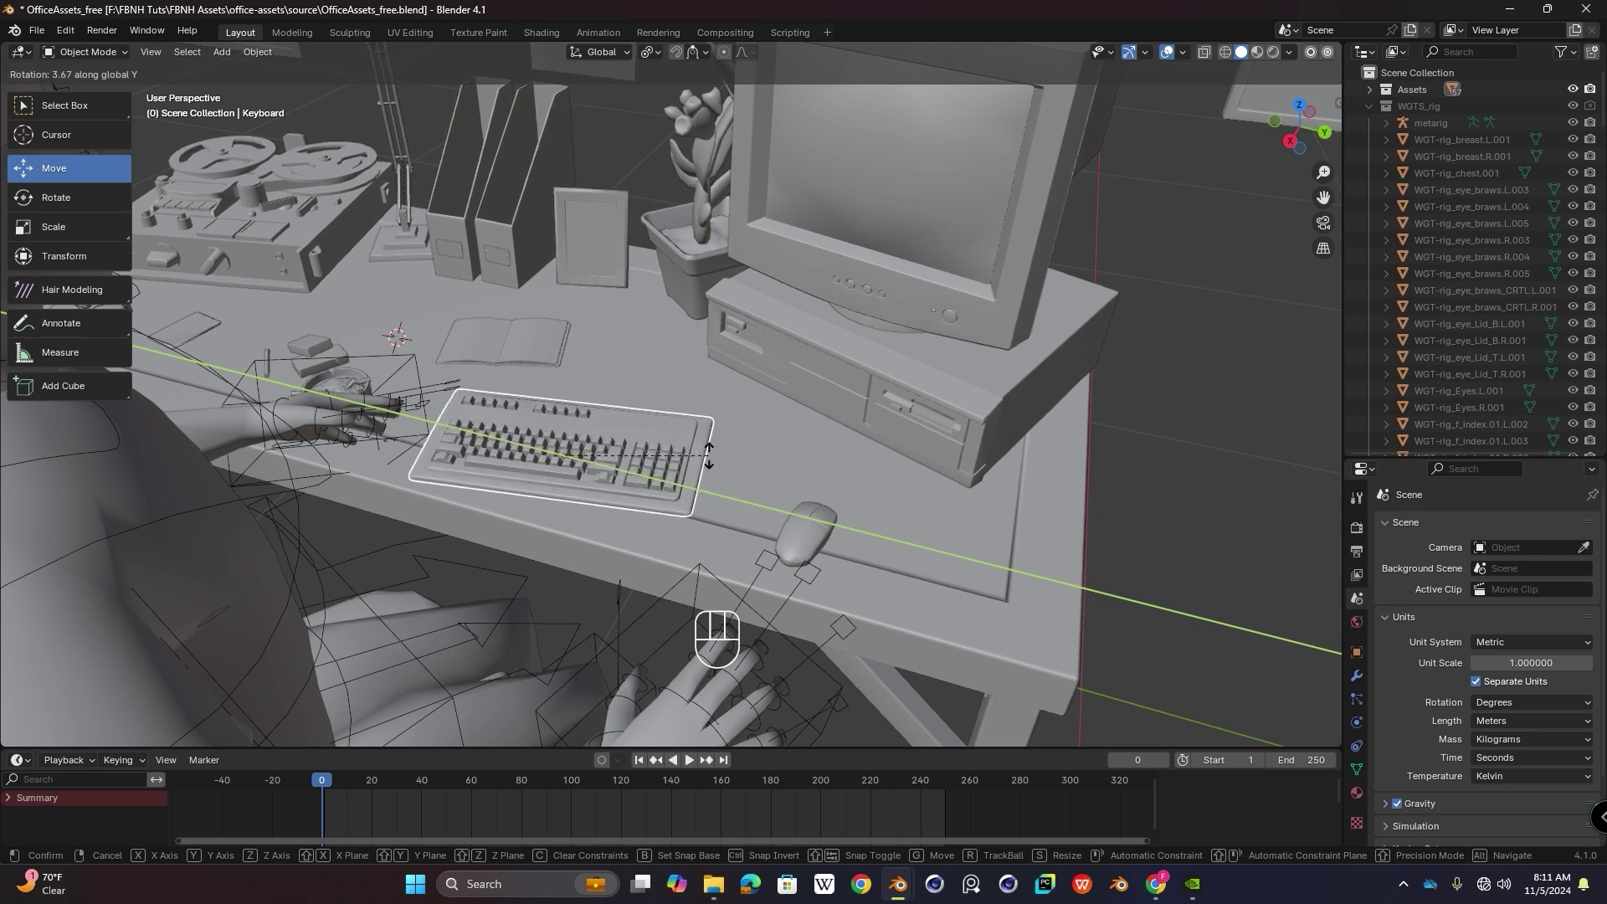
pyautogui.click(670, 434)
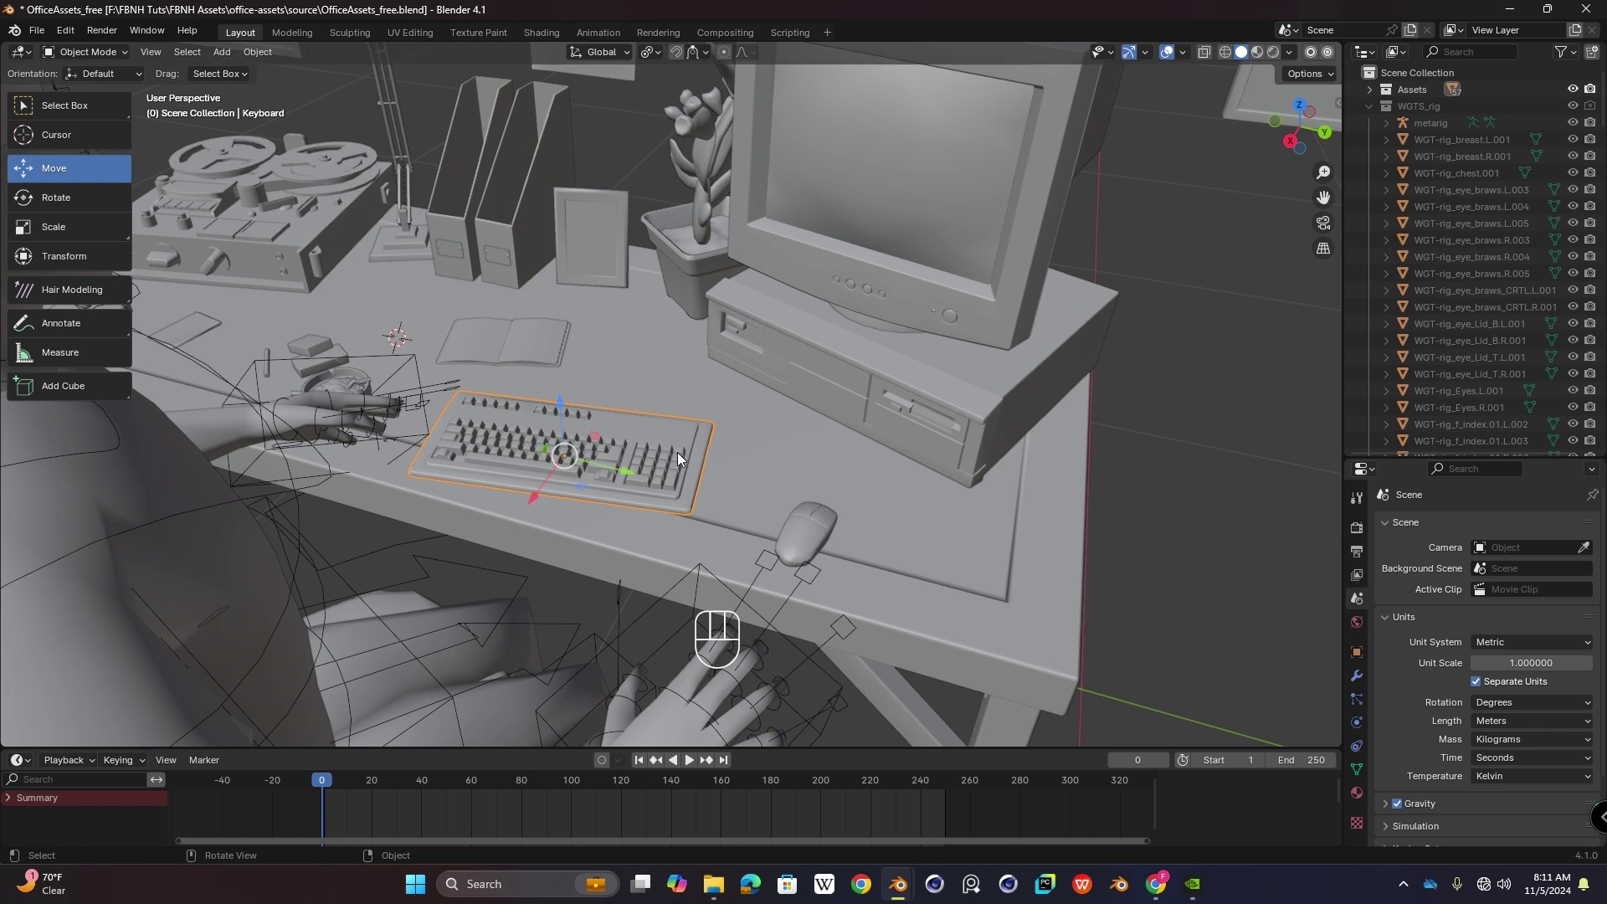
# Step: Rotate the keyboard about -31.2° around the global Z axis and nudge it slightly along negative Y and X
pyautogui.press('r')
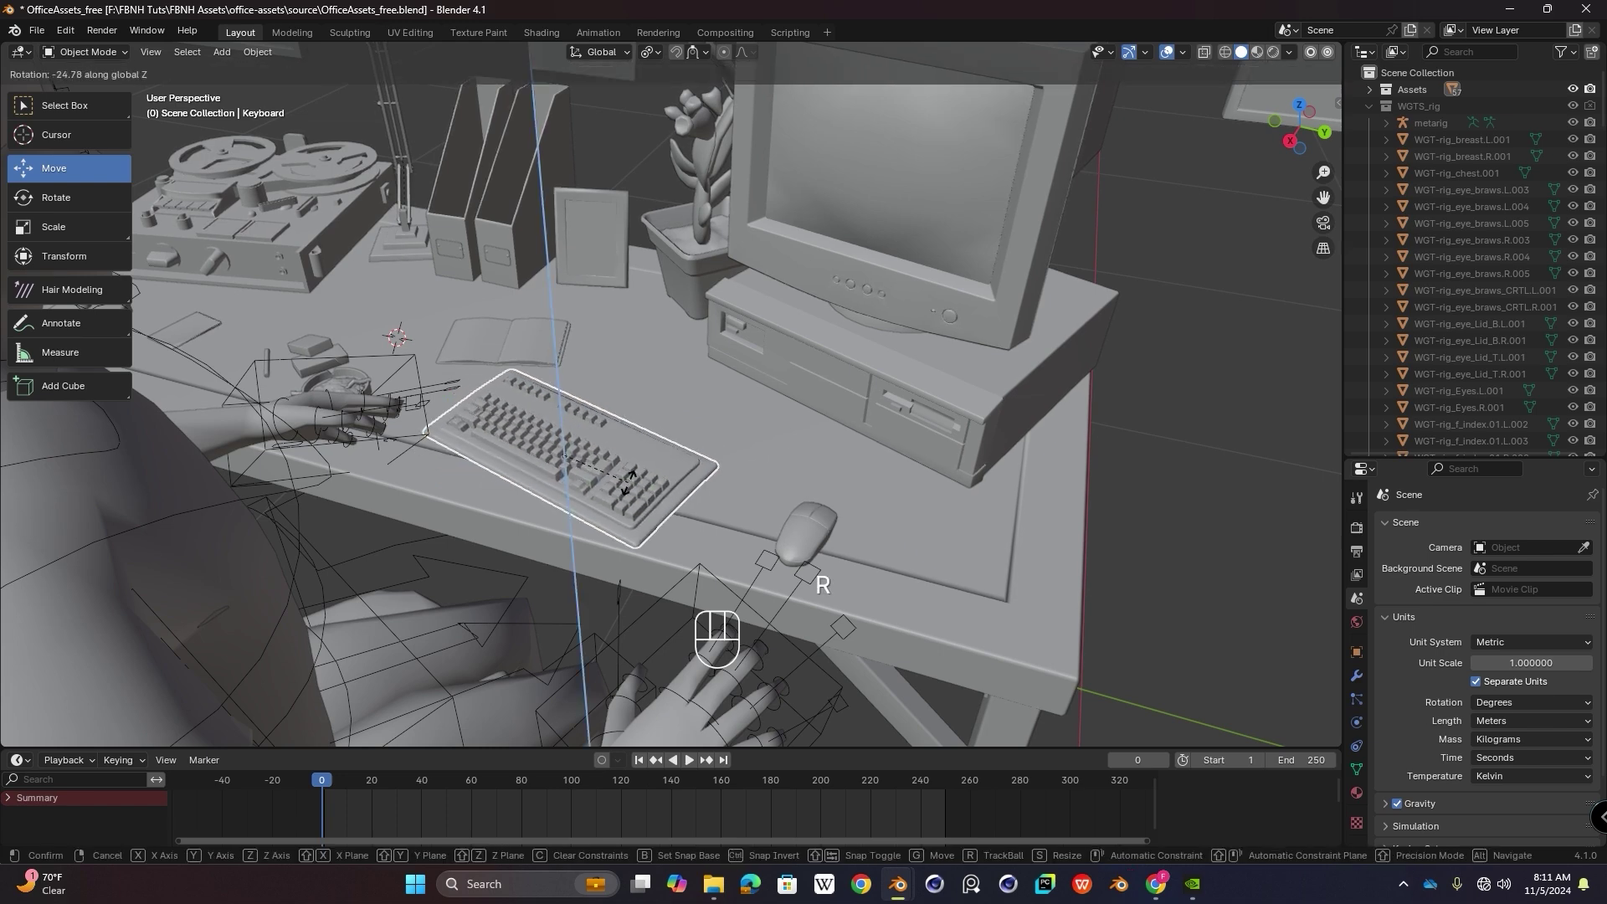
pyautogui.click(623, 492)
pyautogui.moveTo(623, 492); pyautogui.dragTo(711, 364, button='middle')
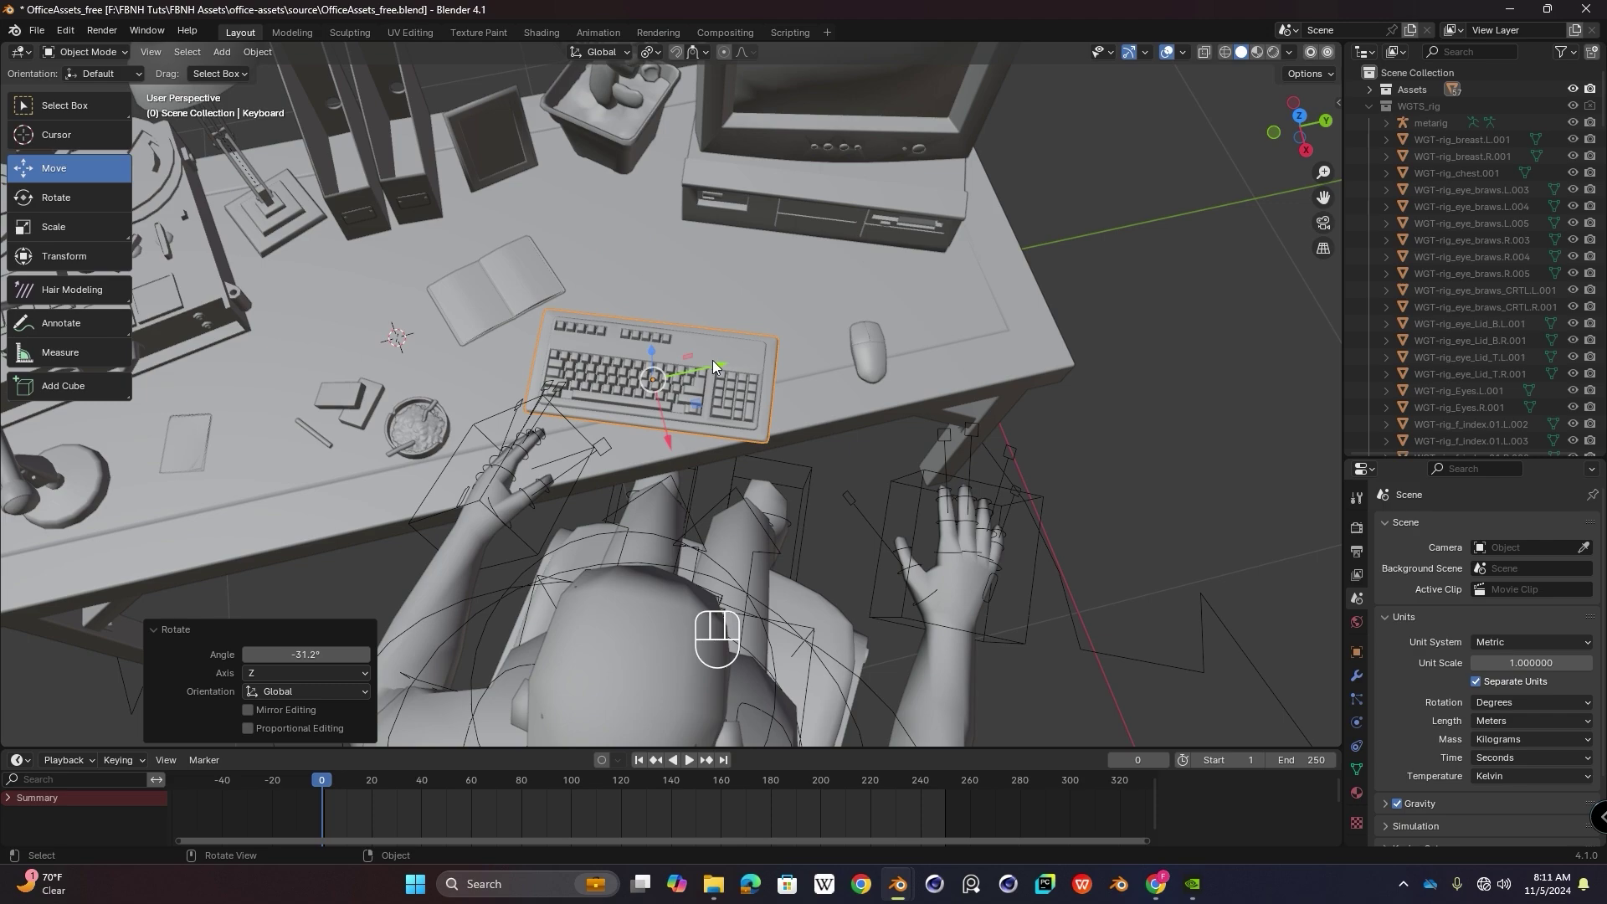
pyautogui.moveTo(710, 369); pyautogui.dragTo(683, 373)
pyautogui.moveTo(642, 441); pyautogui.dragTo(638, 427)
# Step: Rotate the computer mouse on the desk -17.6° around the global Z axis
pyautogui.keyDown('shift'); pyautogui.moveTo(733, 416); pyautogui.dragTo(627, 444, button='middle'); pyautogui.keyUp('shift')
pyautogui.click(769, 394)
pyautogui.moveTo(795, 387); pyautogui.dragTo(721, 323, button='middle')
pyautogui.moveTo(720, 513); pyautogui.dragTo(791, 519, button='middle')
pyautogui.press('r')
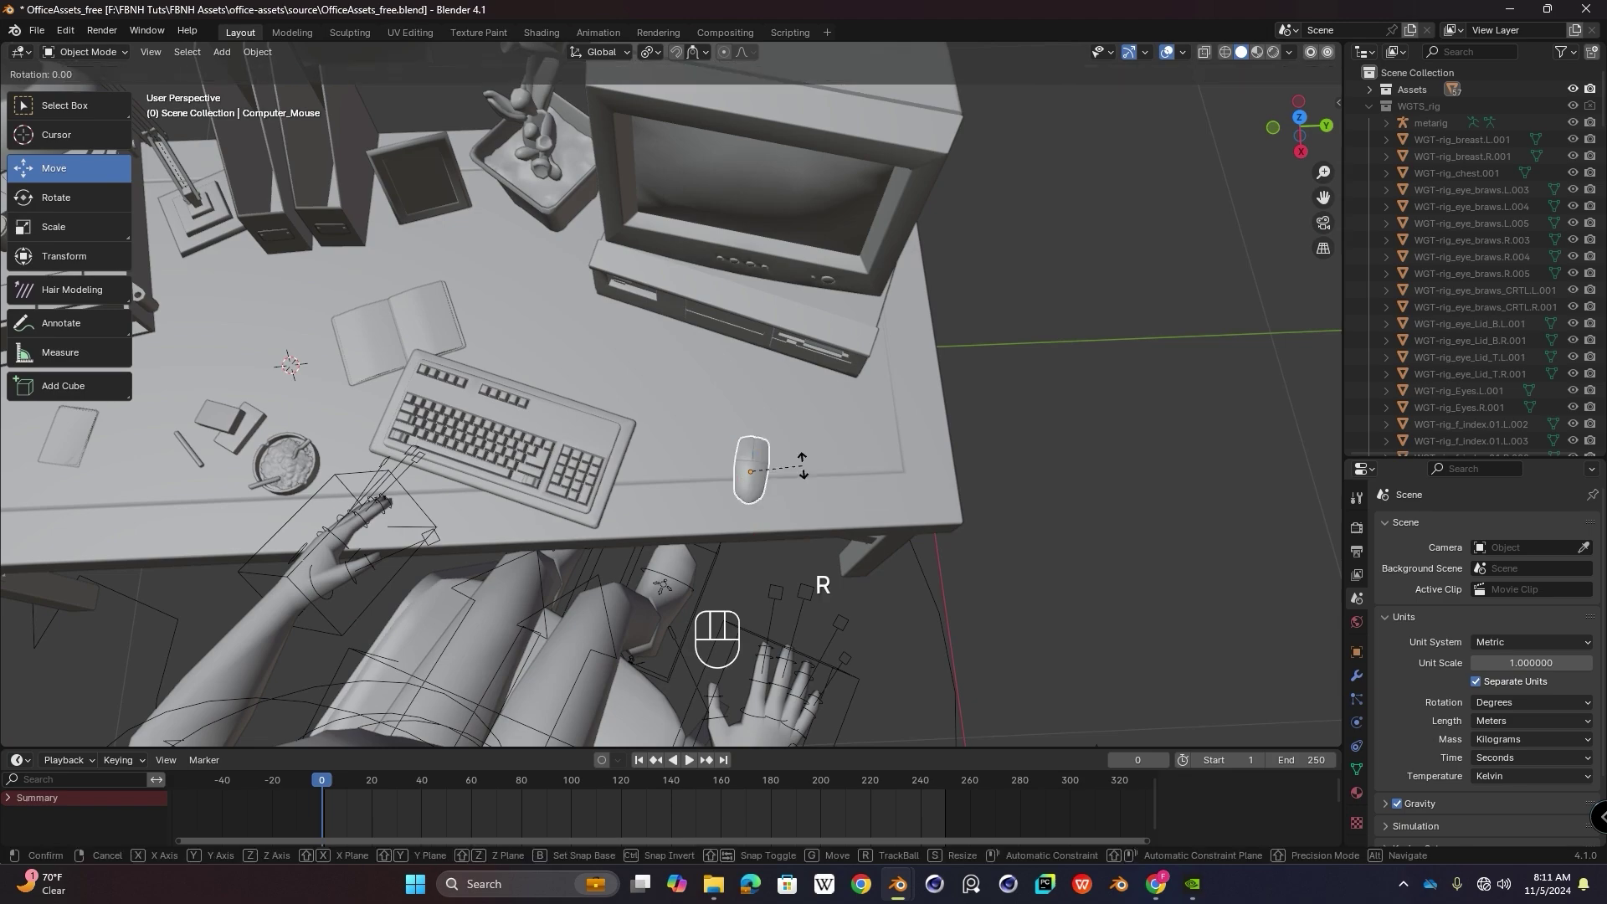
pyautogui.click(791, 487)
pyautogui.moveTo(791, 487); pyautogui.dragTo(477, 434, button='middle')
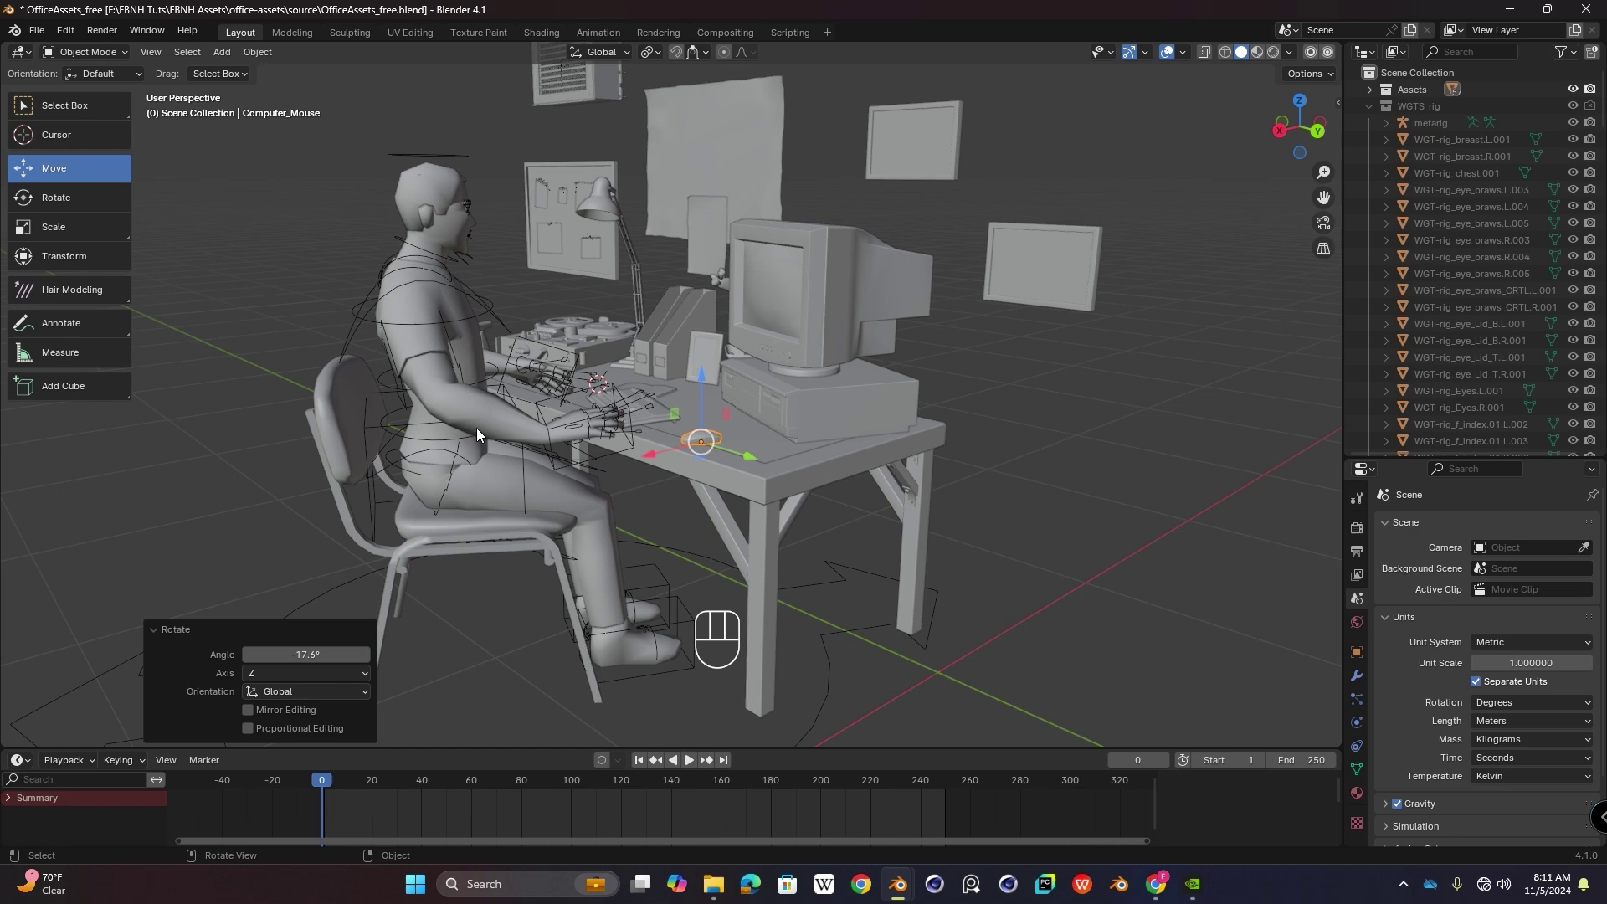
# Step: Move the rig and chair together about 12.2 cm along Y and turn them slightly around the Z axis
pyautogui.click(354, 328)
pyautogui.keyDown('shift'); pyautogui.click(488, 536); pyautogui.keyUp('shift')
pyautogui.moveTo(460, 674); pyautogui.dragTo(530, 682)
pyautogui.moveTo(607, 515); pyautogui.dragTo(684, 533, button='middle')
pyautogui.moveTo(724, 444); pyautogui.dragTo(756, 439)
pyautogui.keyDown('shift'); pyautogui.moveTo(779, 457); pyautogui.dragTo(751, 487, button='middle'); pyautogui.keyUp('shift')
pyautogui.press('r')
pyautogui.press('z')
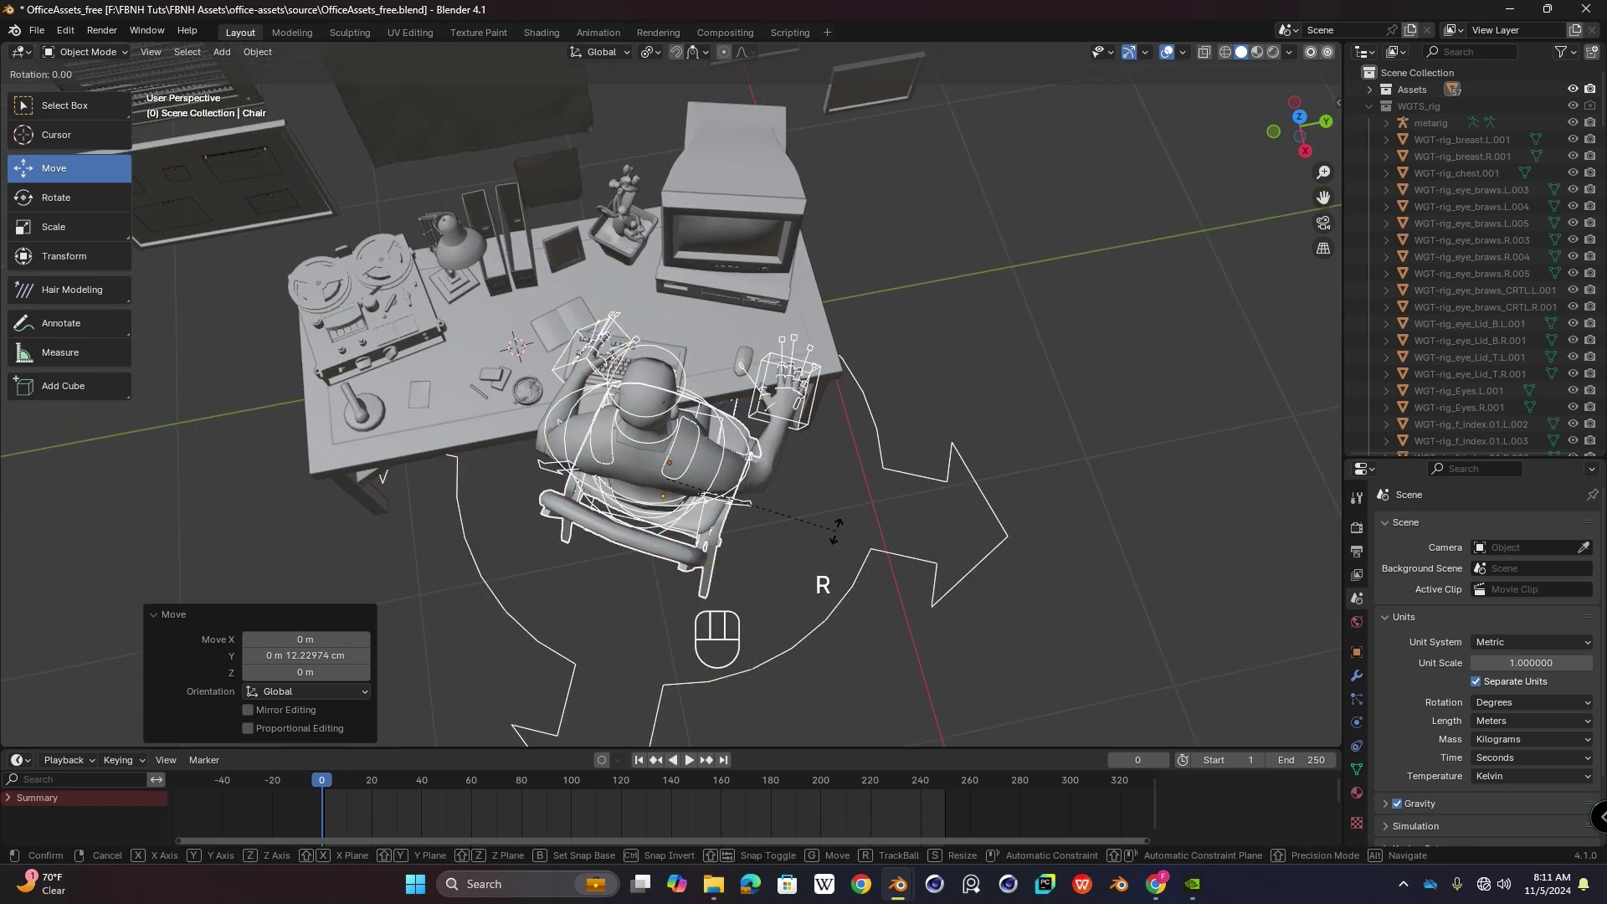
pyautogui.click(833, 500)
# Step: Select the character rig and switch it to Pose Mode
pyautogui.moveTo(833, 501); pyautogui.dragTo(546, 511, button='middle')
pyautogui.keyDown('shift'); pyautogui.moveTo(545, 510); pyautogui.dragTo(554, 352, button='middle'); pyautogui.keyUp('shift')
pyautogui.scroll(7, 619, 326)
pyautogui.moveTo(554, 351)
pyautogui.keyDown('shift'); pyautogui.mouseDown(button='middle')
pyautogui.moveTo(586, 411)
pyautogui.moveTo(535, 375)
pyautogui.mouseUp(button='middle'); pyautogui.keyUp('shift')
pyautogui.click(612, 340)
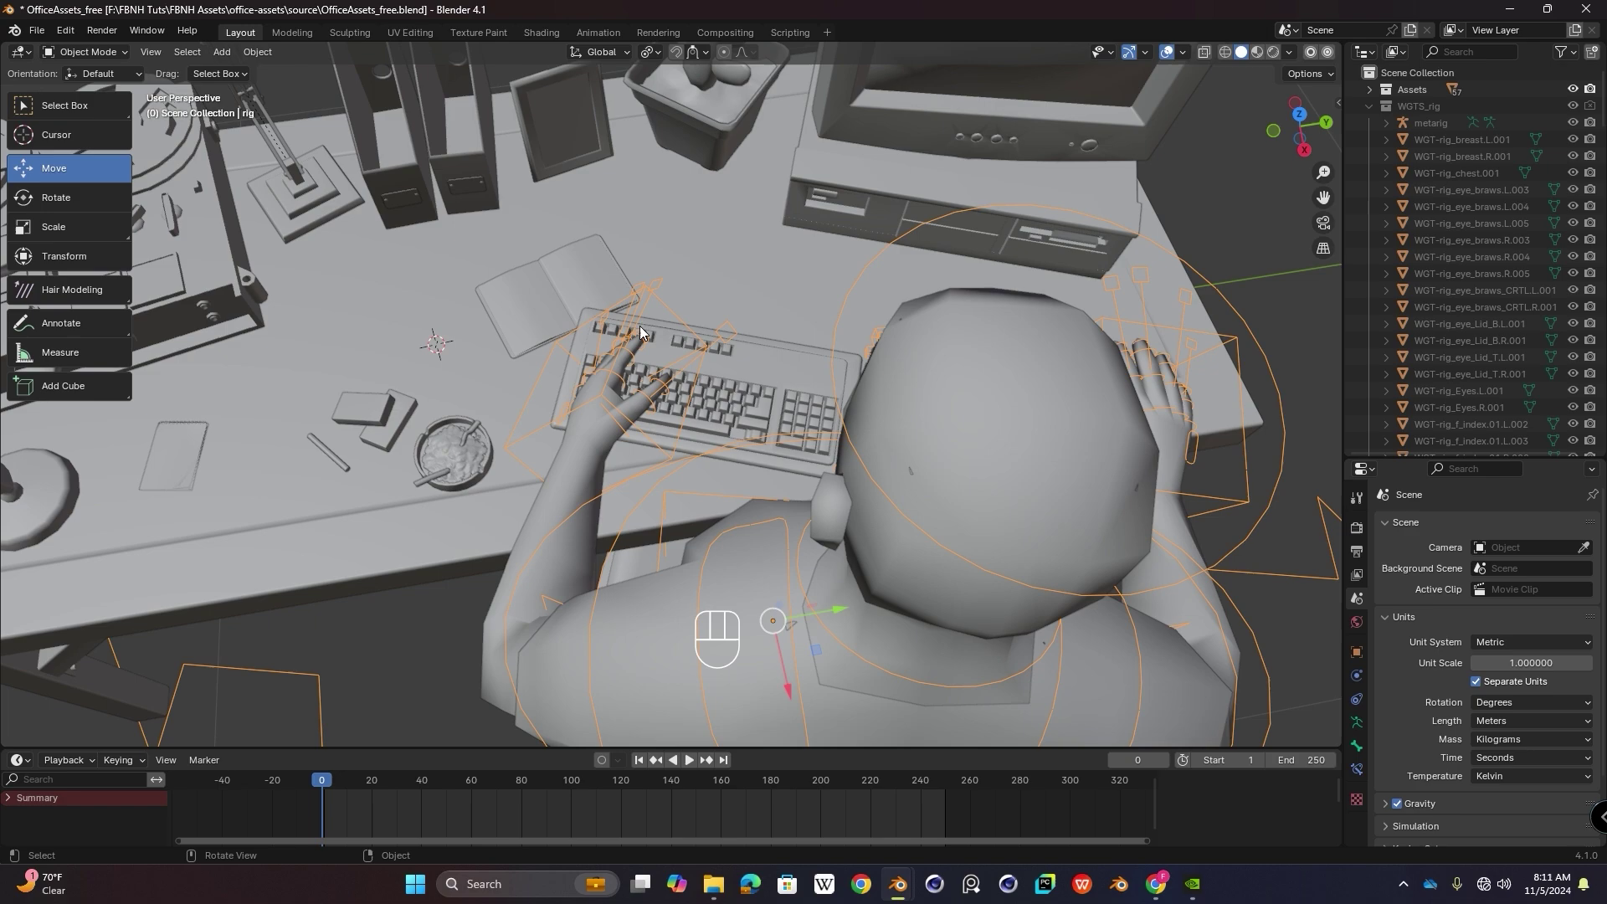
pyautogui.click(92, 109)
# Step: Rotate the left hand IK control -11.8° in the view and lower it about 9.9 cm along Z
pyautogui.moveTo(578, 289); pyautogui.dragTo(395, 226, button='middle')
pyautogui.moveTo(395, 226)
pyautogui.keyDown('shift'); pyautogui.mouseDown(button='middle')
pyautogui.moveTo(390, 298)
pyautogui.moveTo(368, 242)
pyautogui.mouseUp(button='middle'); pyautogui.keyUp('shift')
pyautogui.moveTo(368, 243); pyautogui.dragTo(364, 334, button='middle')
pyautogui.click(312, 259)
pyautogui.press('r')
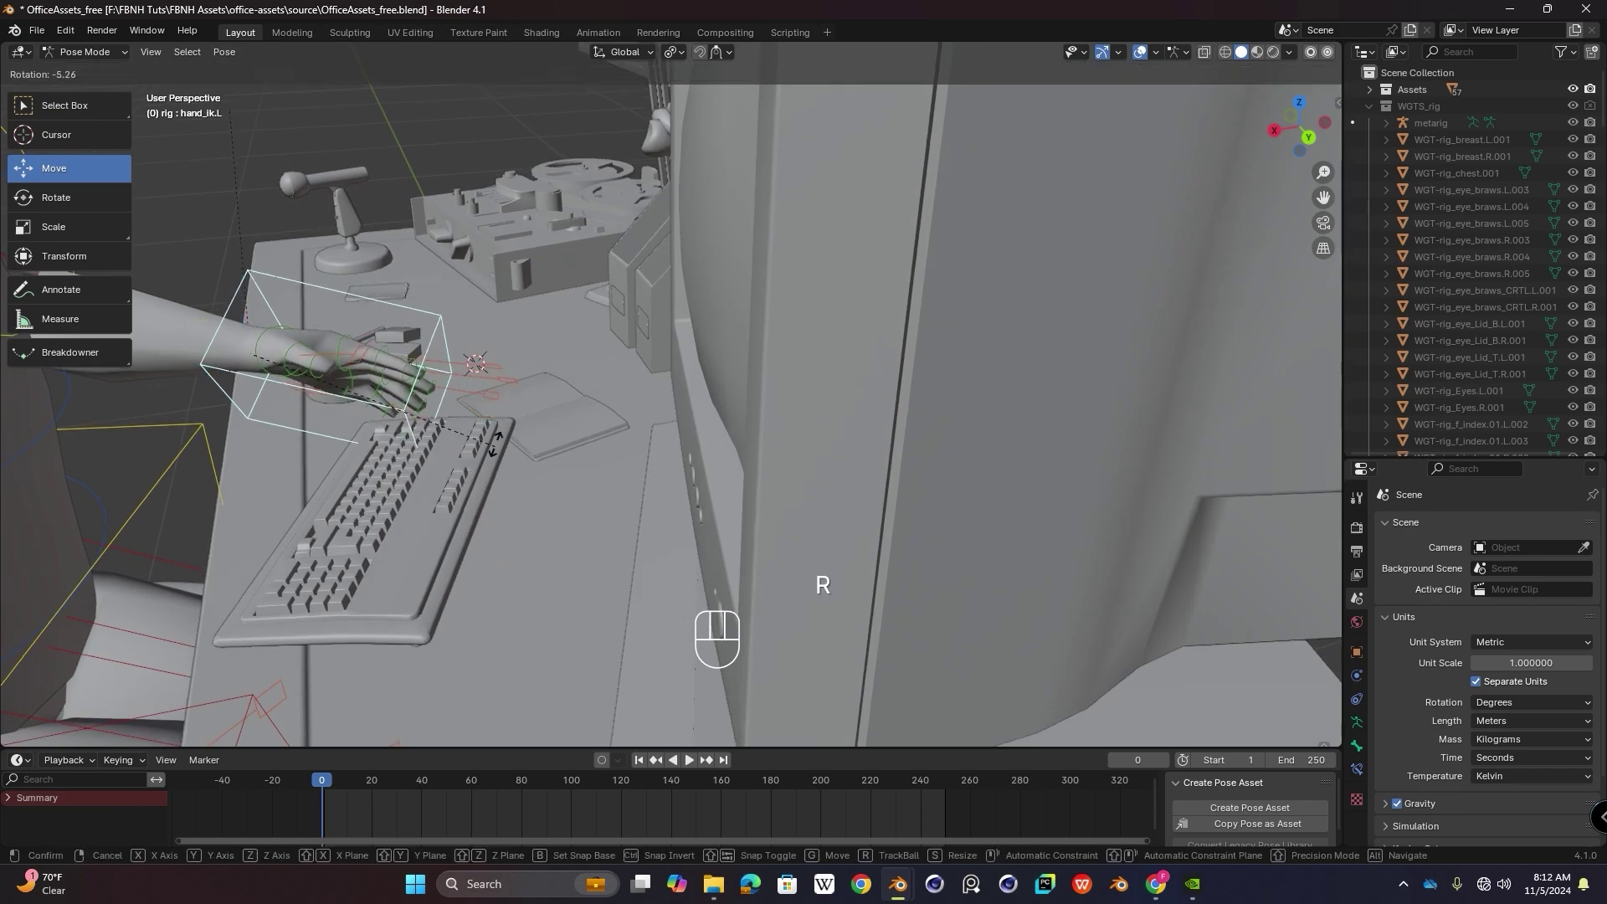
pyautogui.click(456, 490)
pyautogui.moveTo(456, 489); pyautogui.dragTo(276, 255, button='middle')
pyautogui.moveTo(282, 245); pyautogui.dragTo(288, 331)
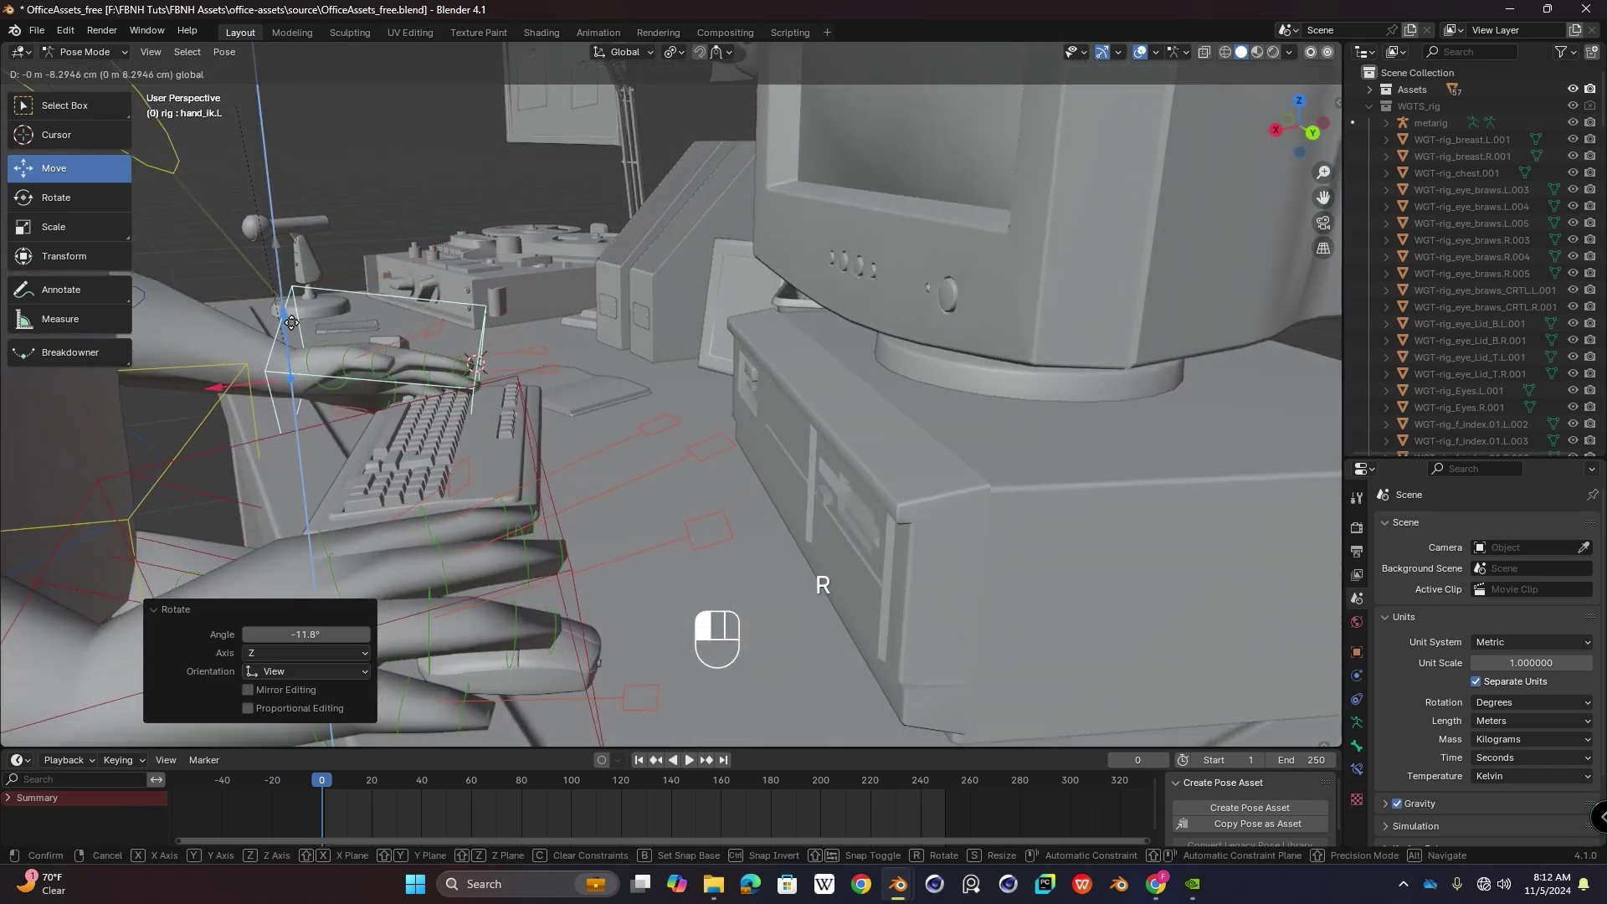
pyautogui.moveTo(363, 355); pyautogui.dragTo(269, 285, button='middle')
# Step: Rotate the left hand control around global Y by 10.8° and then by 12.9°
pyautogui.click(53, 197)
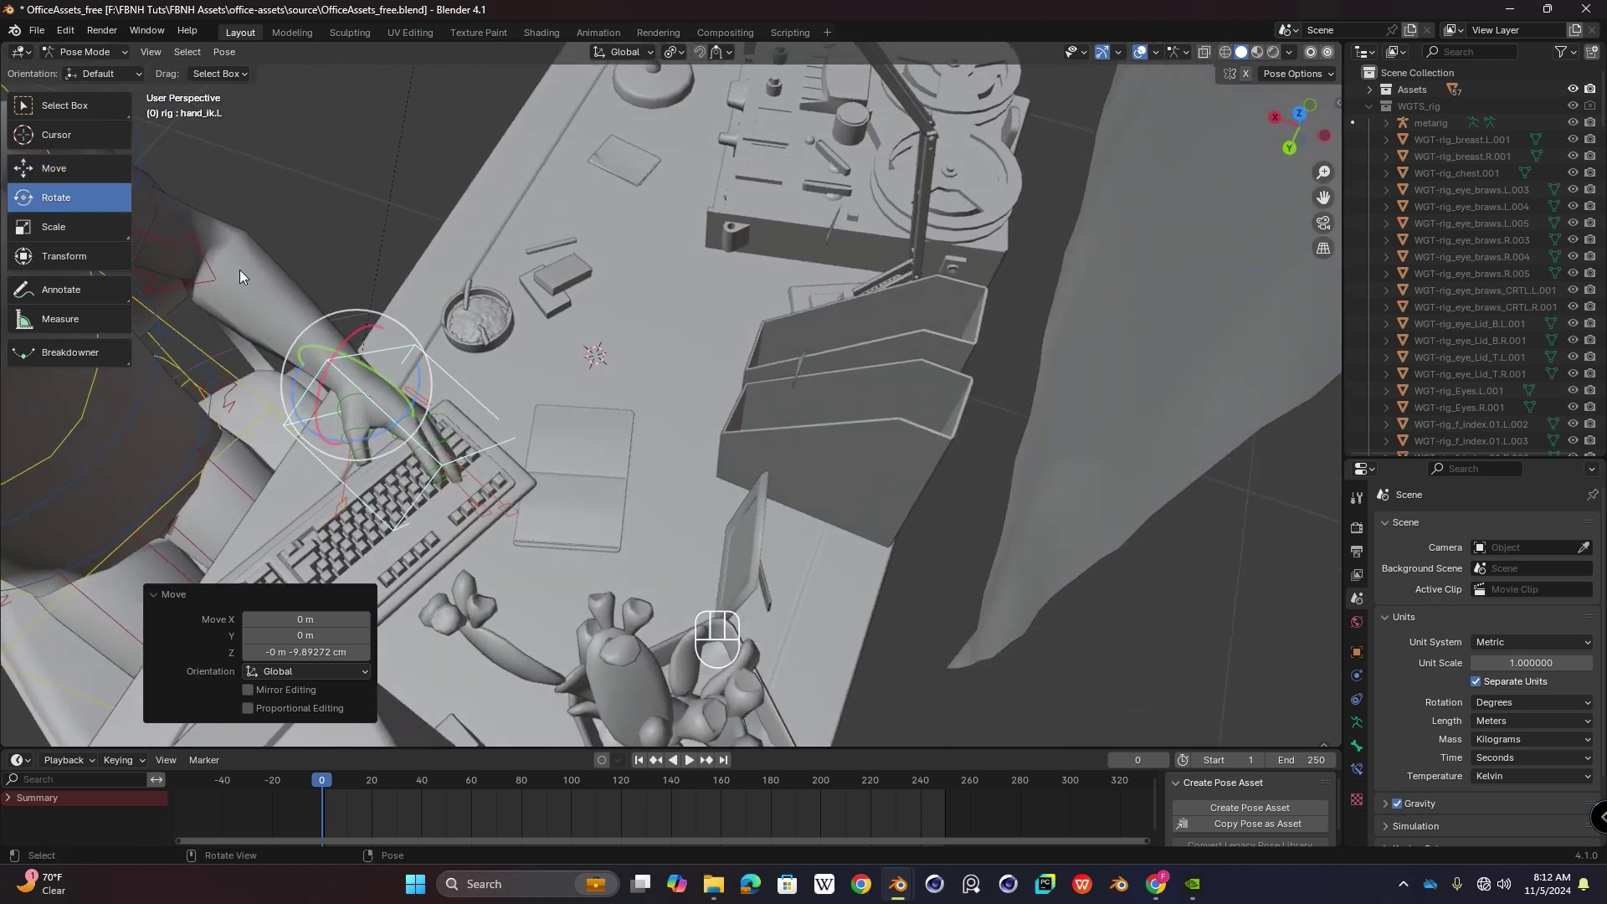
pyautogui.moveTo(346, 351); pyautogui.dragTo(375, 373)
pyautogui.moveTo(374, 373); pyautogui.dragTo(650, 414, button='middle')
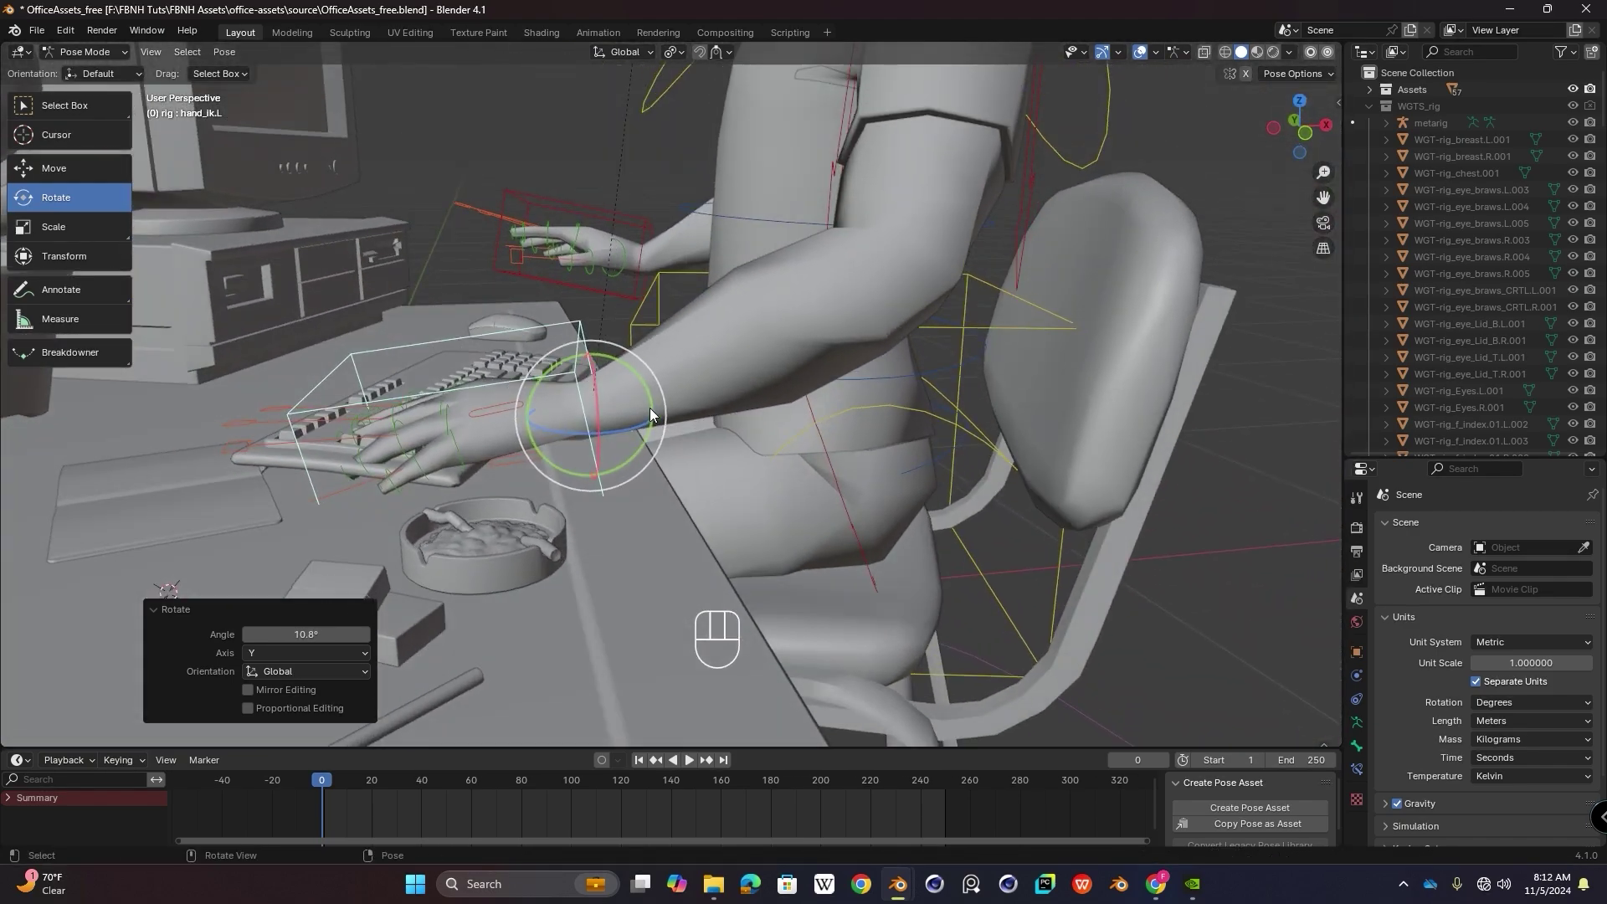
pyautogui.moveTo(645, 437); pyautogui.dragTo(636, 450)
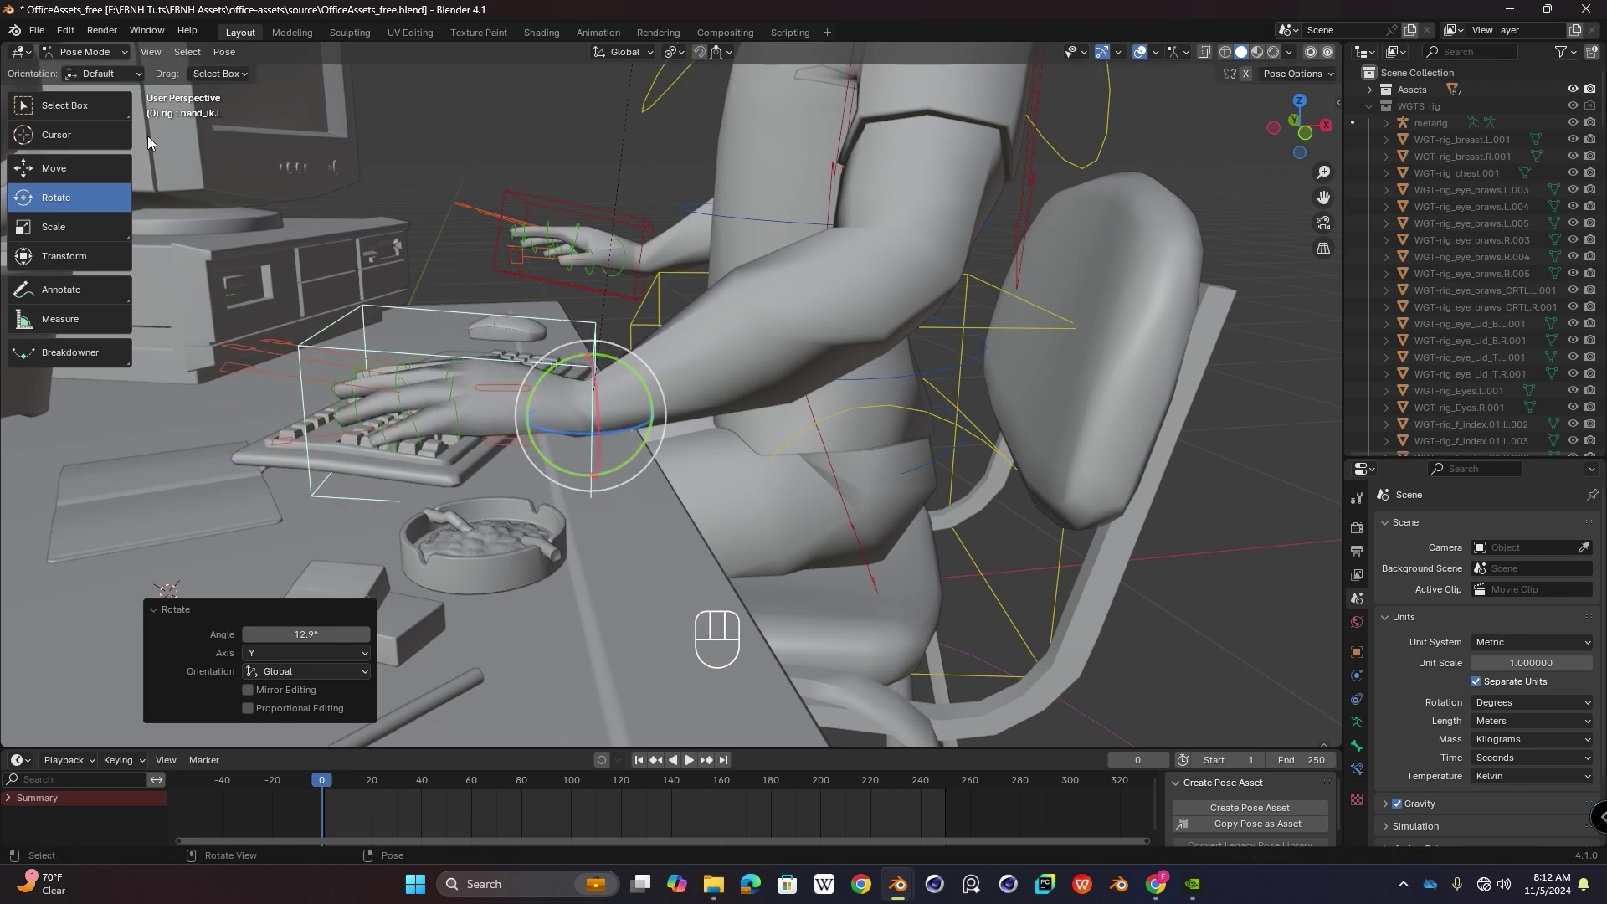
# Step: Lower the left hand control about 2.9 cm along Z and tilt it slightly in the side view
pyautogui.click(53, 168)
pyautogui.moveTo(393, 222); pyautogui.dragTo(488, 238, button='middle')
pyautogui.moveTo(645, 428); pyautogui.dragTo(646, 440)
pyautogui.moveTo(646, 439); pyautogui.dragTo(673, 441, button='middle')
pyautogui.press('r')
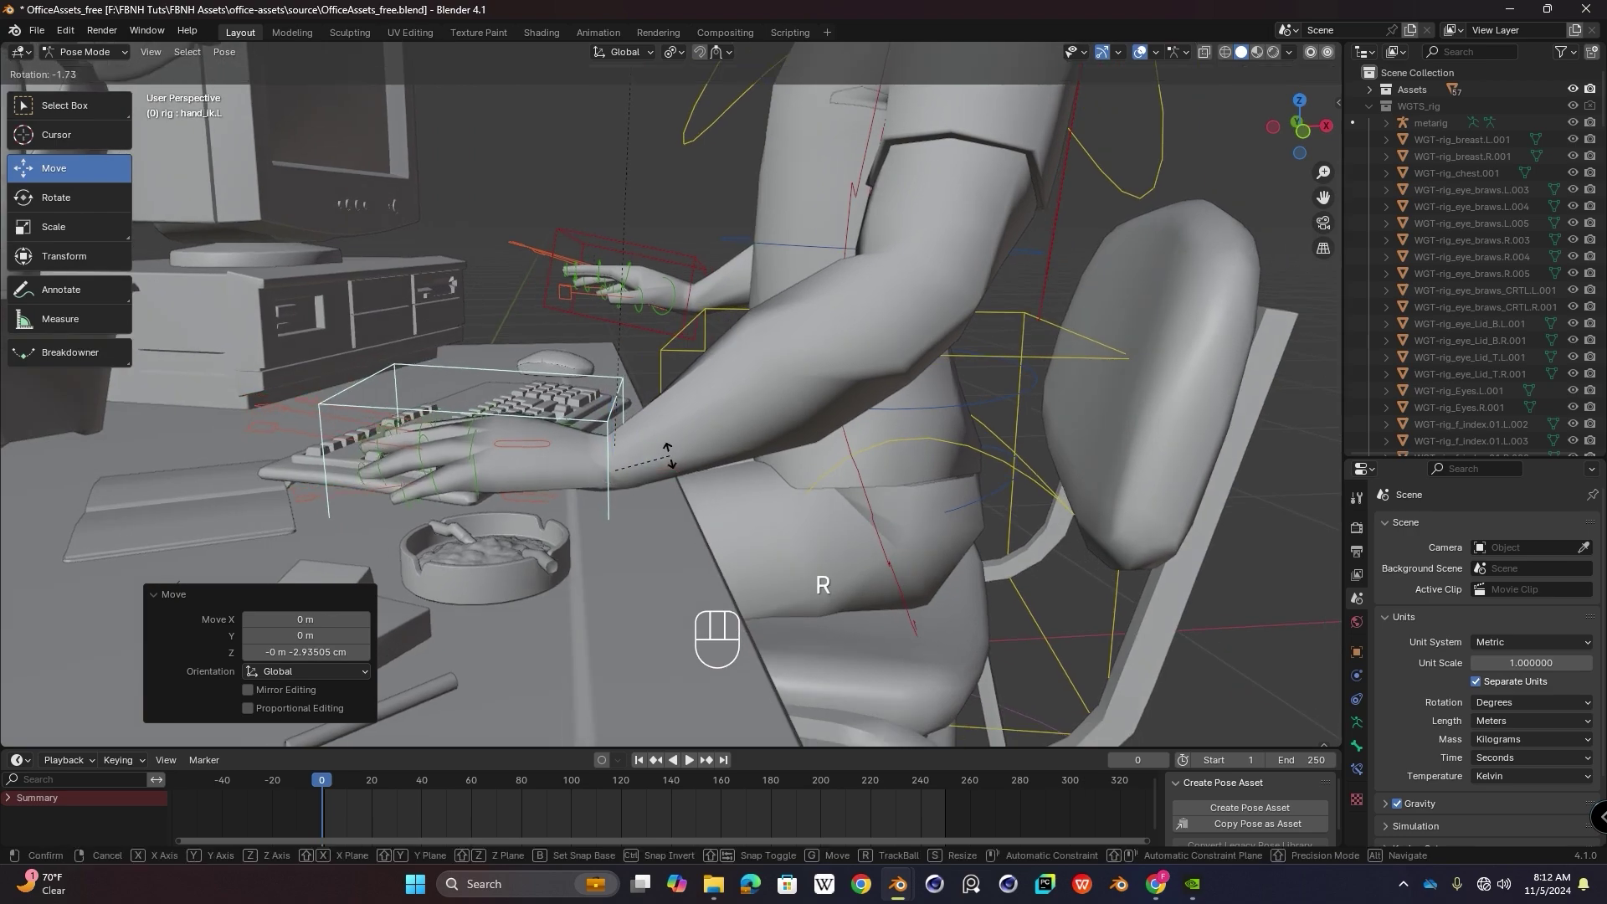
pyautogui.click(687, 456)
# Step: Rotate the left hand control 3.36° in the view to fit the hand over the keyboard
pyautogui.moveTo(688, 456); pyautogui.dragTo(481, 527, button='middle')
pyautogui.keyDown('shift'); pyautogui.moveTo(449, 379); pyautogui.dragTo(511, 410, button='middle'); pyautogui.keyUp('shift')
pyautogui.scroll(-2, 519, 410)
pyautogui.moveTo(544, 402); pyautogui.dragTo(419, 376, button='middle')
pyautogui.press('r')
pyautogui.click(541, 480)
pyautogui.keyDown('shift'); pyautogui.moveTo(469, 360); pyautogui.dragTo(639, 218, button='middle'); pyautogui.keyUp('shift')
pyautogui.moveTo(586, 360); pyautogui.dragTo(534, 311, button='middle')
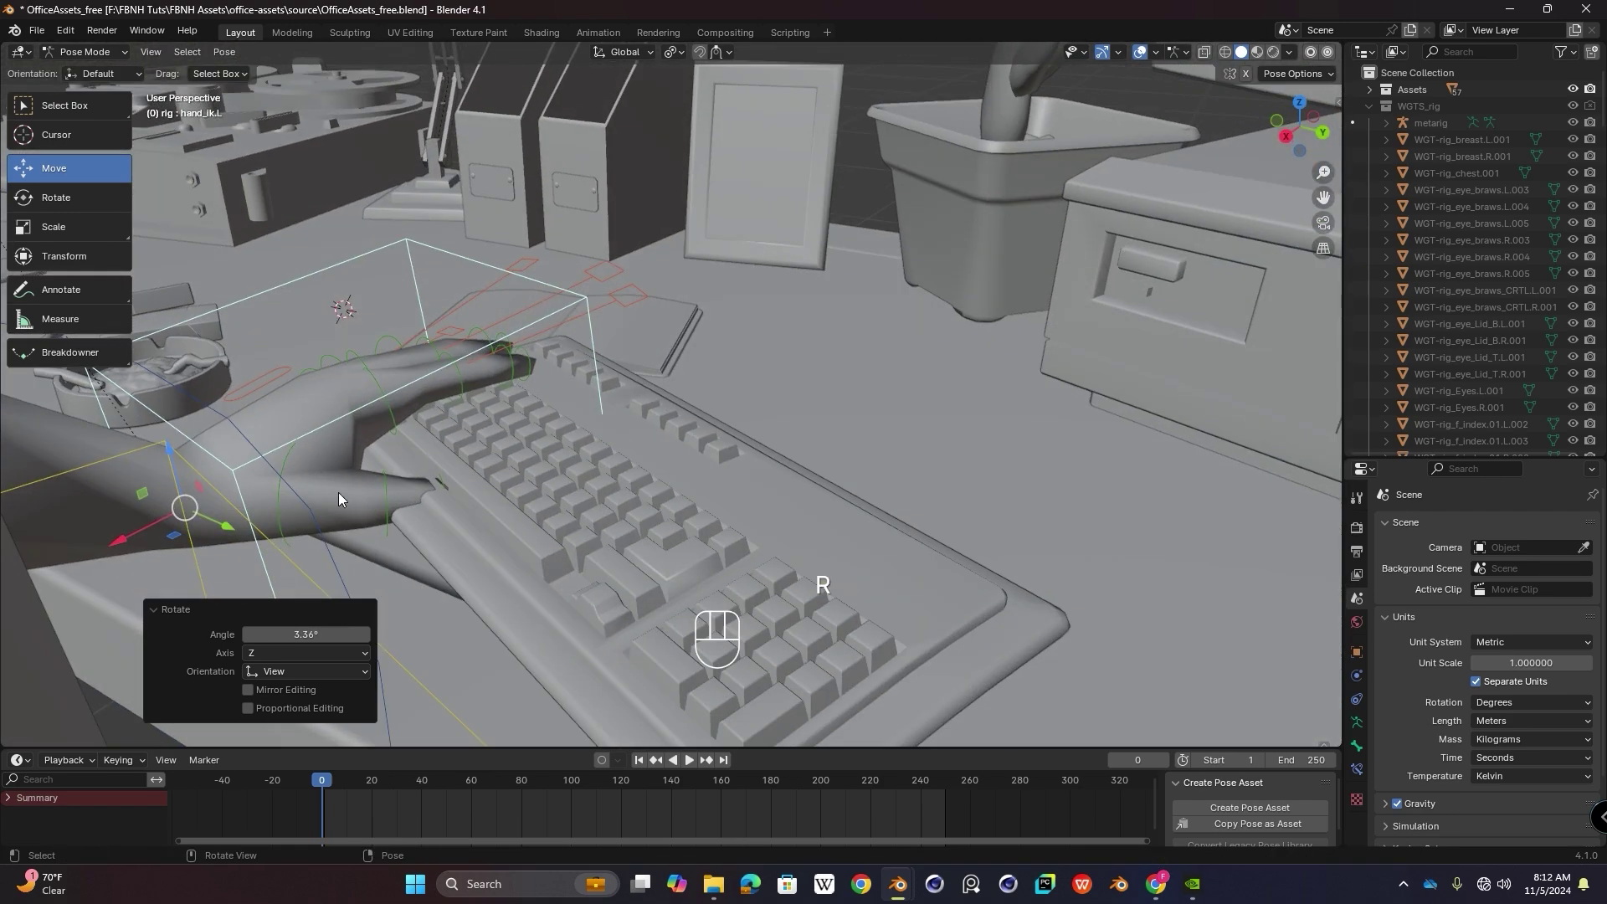
pyautogui.moveTo(469, 476)
pyautogui.mouseDown(button='middle')
pyautogui.moveTo(456, 423)
pyautogui.moveTo(460, 475)
pyautogui.mouseUp(button='middle')
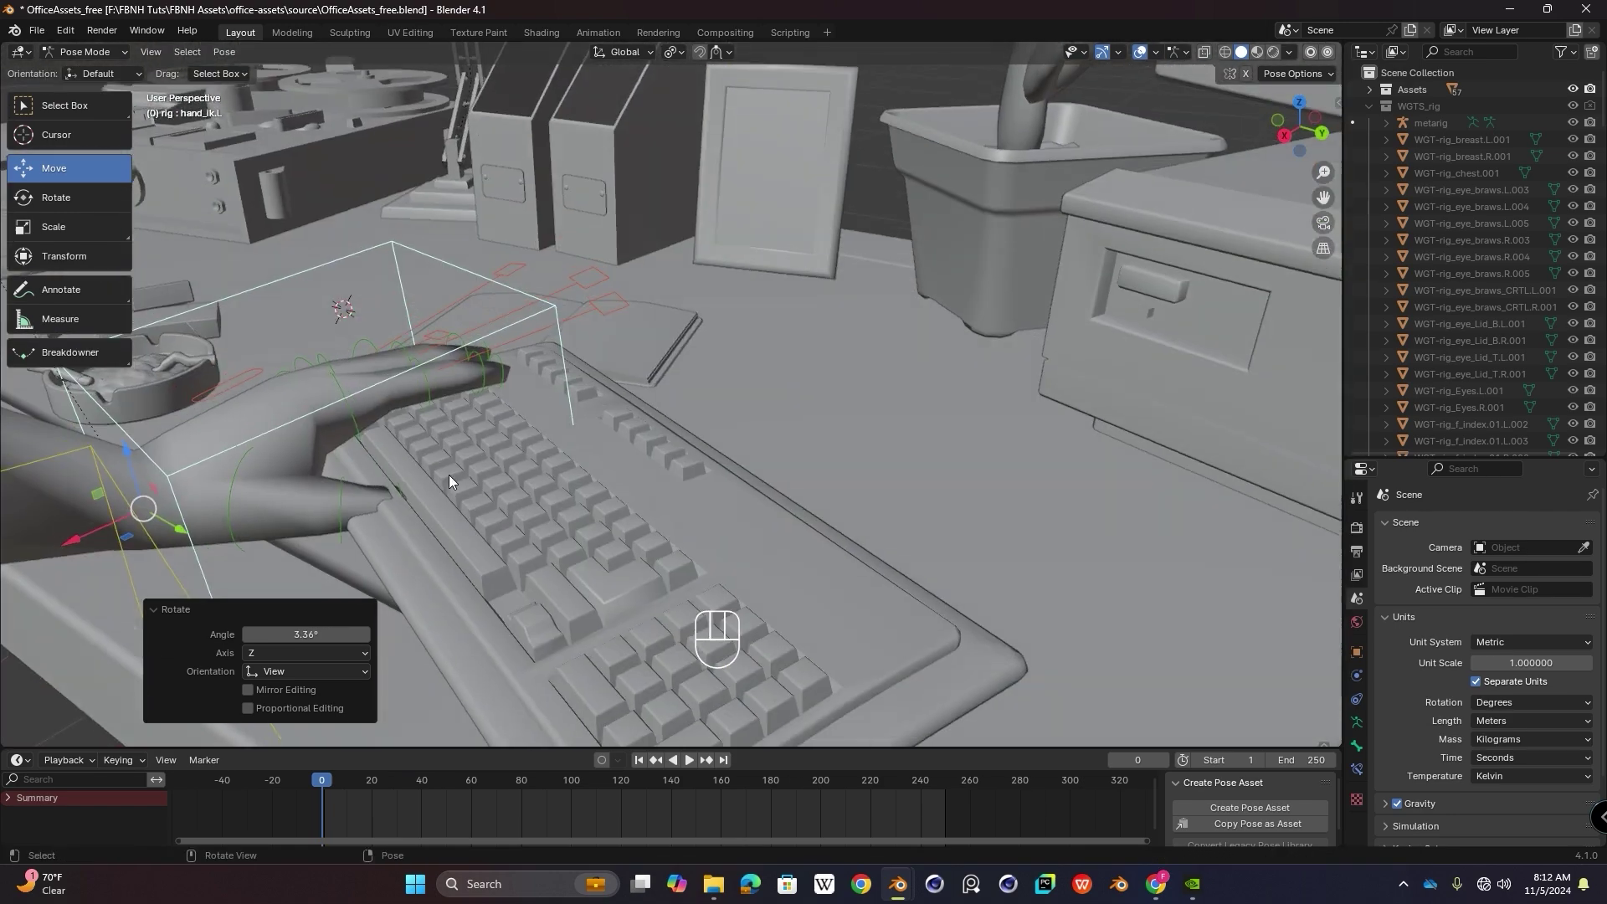
# Step: Rotate the base control of the left thumb near the keyboard edge
pyautogui.click(235, 494)
pyautogui.moveTo(278, 464); pyautogui.dragTo(435, 437, button='middle')
pyautogui.click(243, 467)
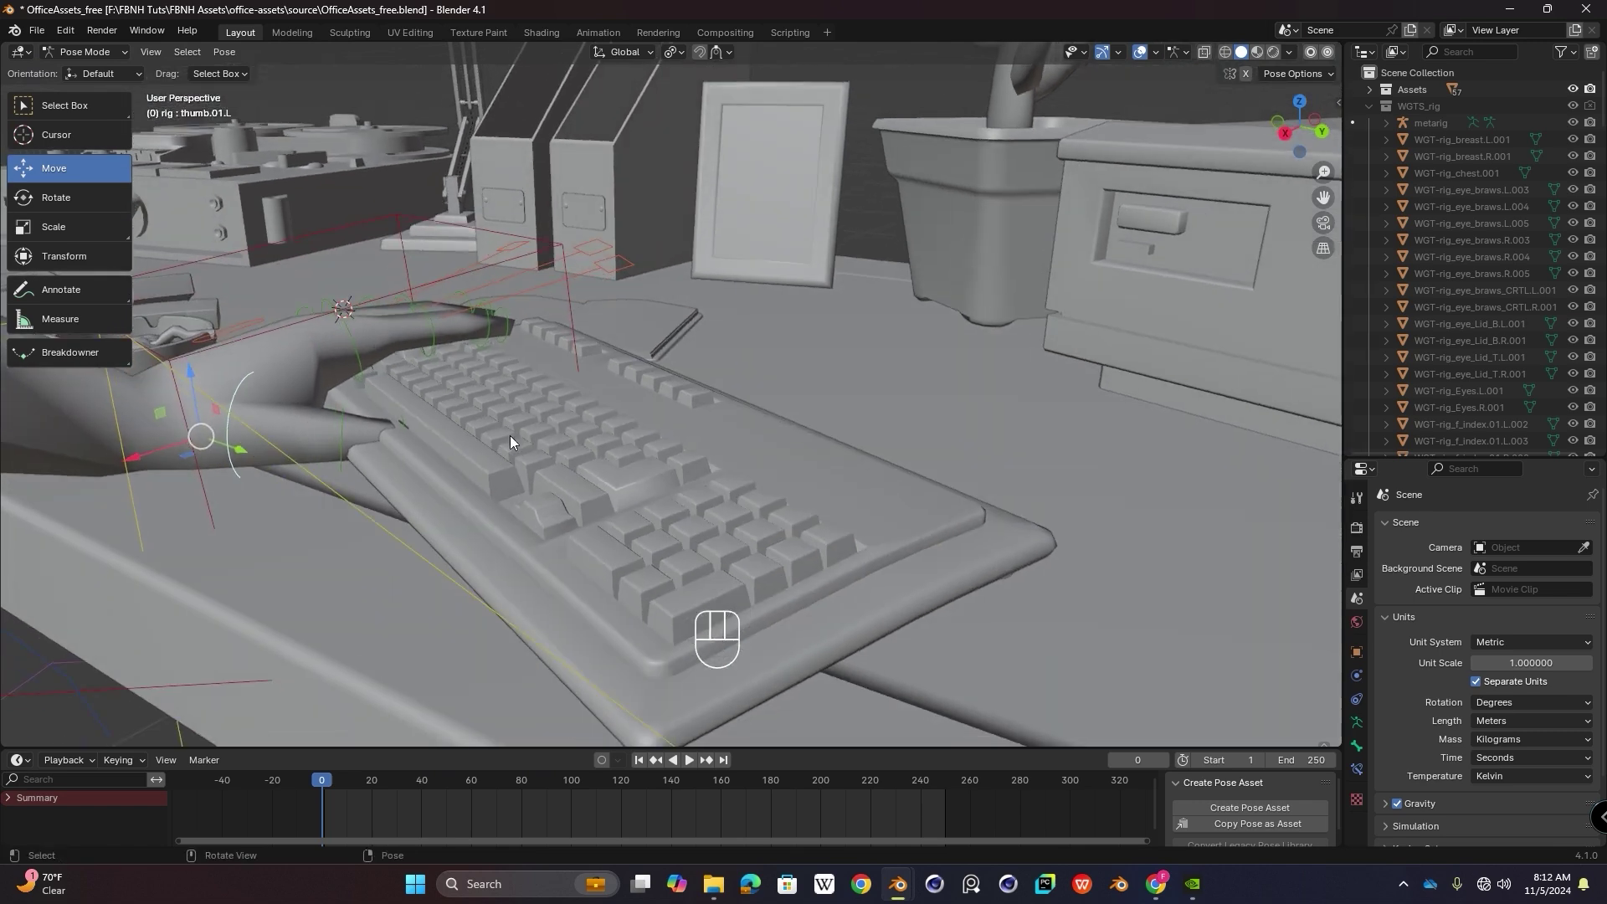
pyautogui.press('r')
pyautogui.click(479, 364)
pyautogui.moveTo(479, 364)
pyautogui.mouseDown(button='middle')
pyautogui.moveTo(566, 404)
pyautogui.moveTo(615, 395)
pyautogui.moveTo(632, 278)
pyautogui.moveTo(489, 336)
pyautogui.moveTo(326, 334)
pyautogui.moveTo(511, 385)
pyautogui.moveTo(398, 489)
pyautogui.moveTo(637, 428)
pyautogui.moveTo(502, 380)
pyautogui.mouseUp(button='middle')
# Step: Lower the right hand IK control about 6 cm along Z toward the desktop
pyautogui.click(554, 407)
pyautogui.moveTo(502, 381)
pyautogui.keyDown('shift'); pyautogui.mouseDown(button='middle')
pyautogui.moveTo(589, 405)
pyautogui.moveTo(476, 389)
pyautogui.mouseUp(button='middle'); pyautogui.keyUp('shift')
pyautogui.moveTo(203, 400); pyautogui.dragTo(342, 385)
pyautogui.moveTo(341, 385); pyautogui.dragTo(572, 509, button='middle')
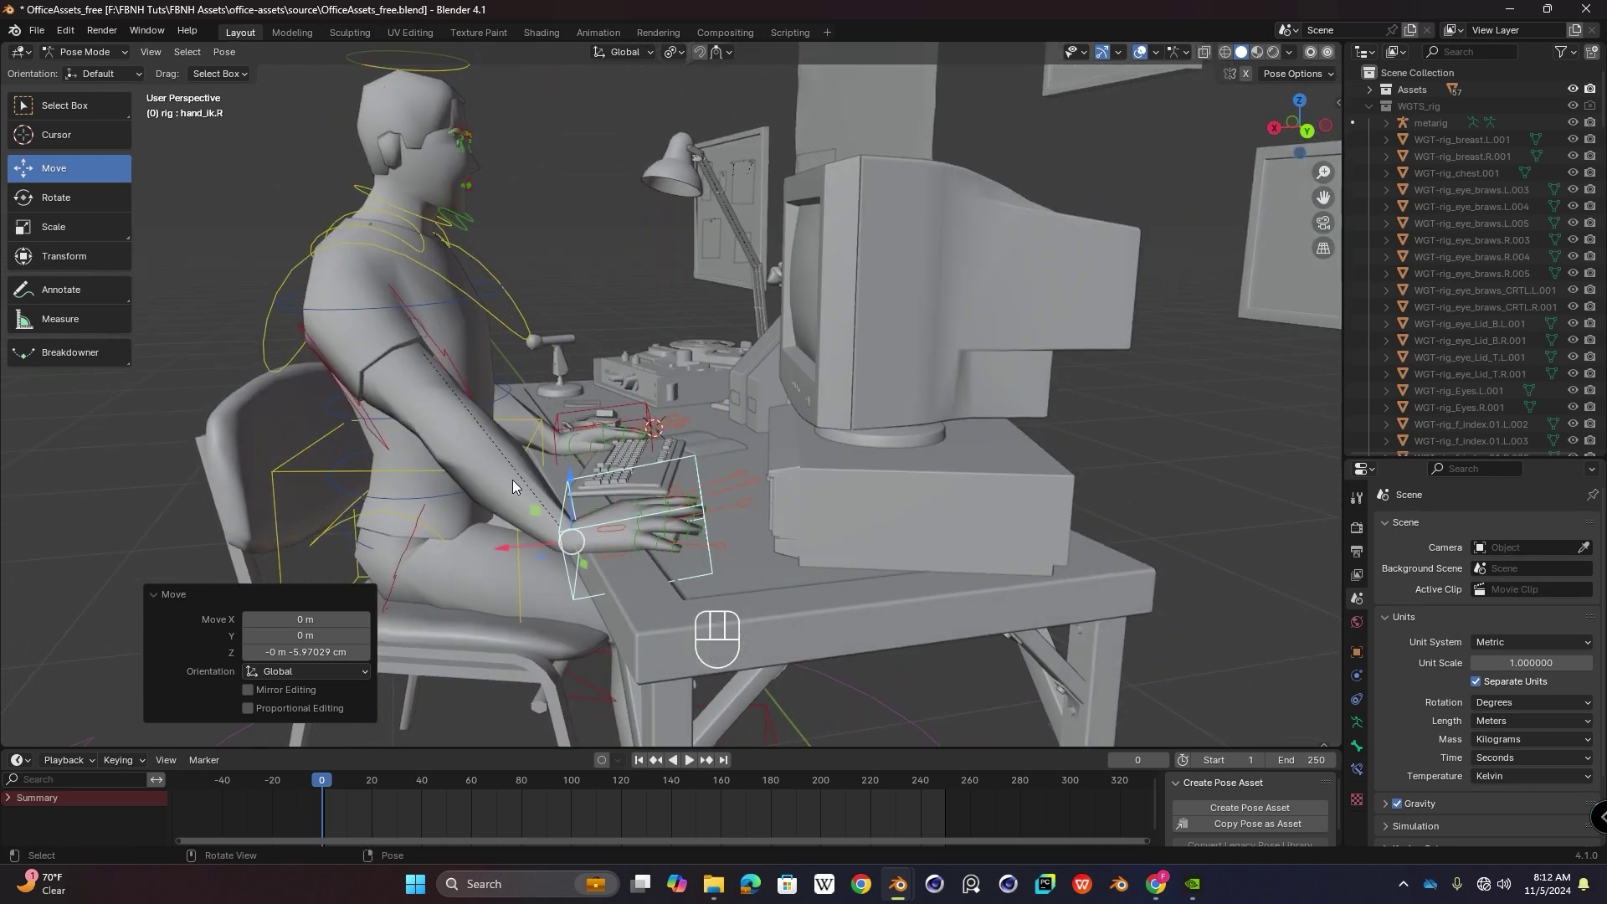
# Step: Lean the upper body forward by rotating the upper spine control 16.7° and the chest control 7.03° in the view
pyautogui.moveTo(505, 470); pyautogui.dragTo(509, 328, button='middle')
pyautogui.click(468, 361)
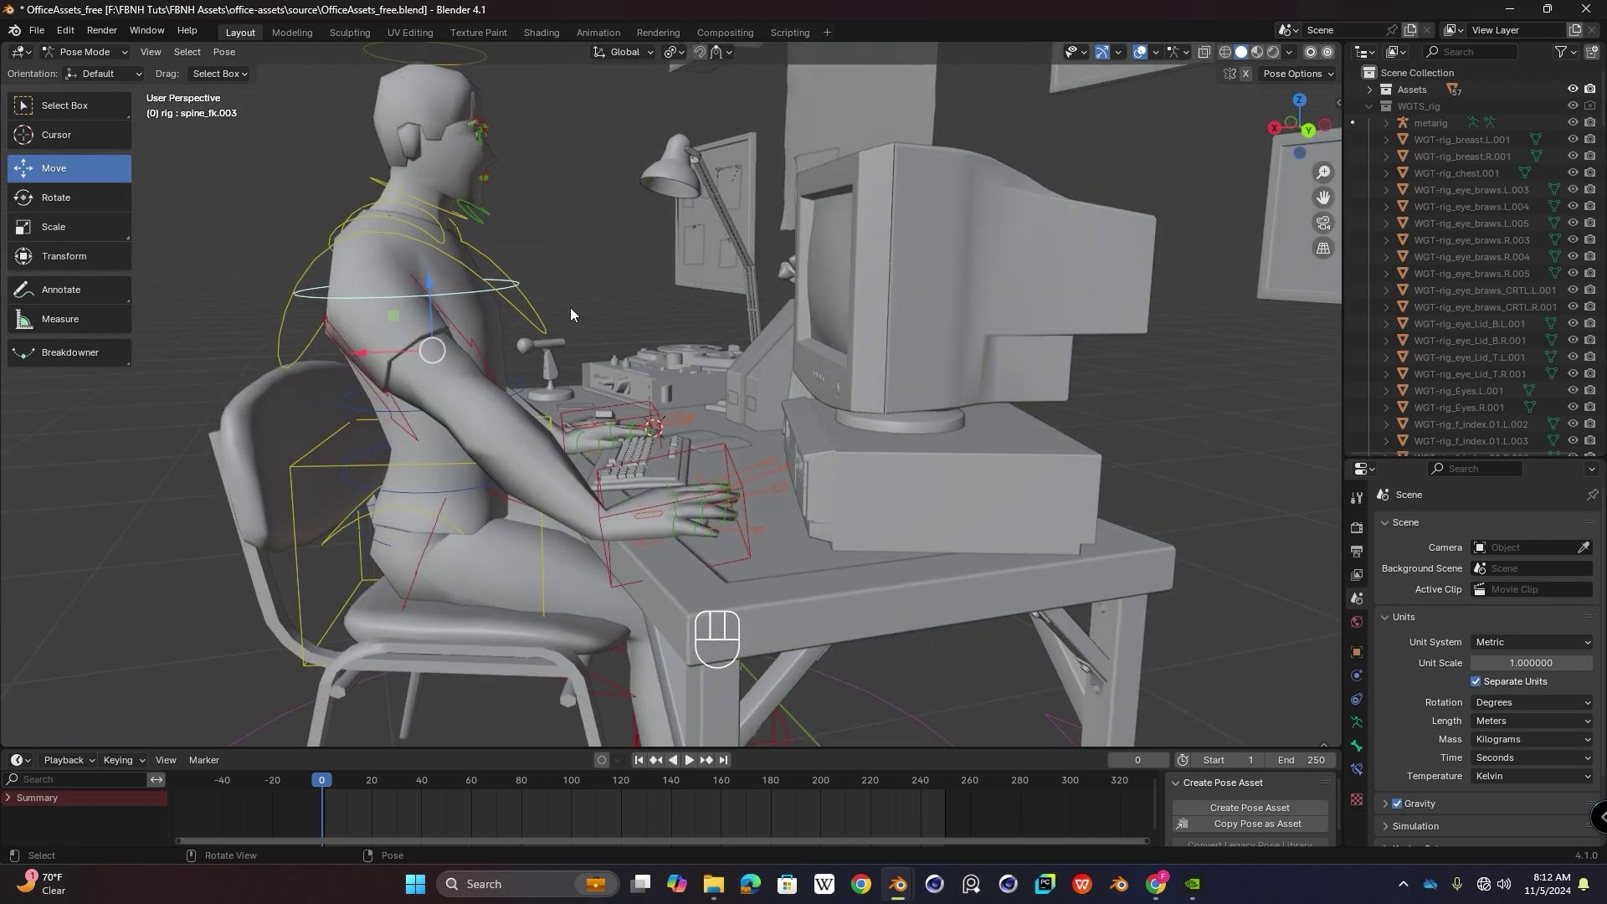
pyautogui.press('r')
pyautogui.click(571, 379)
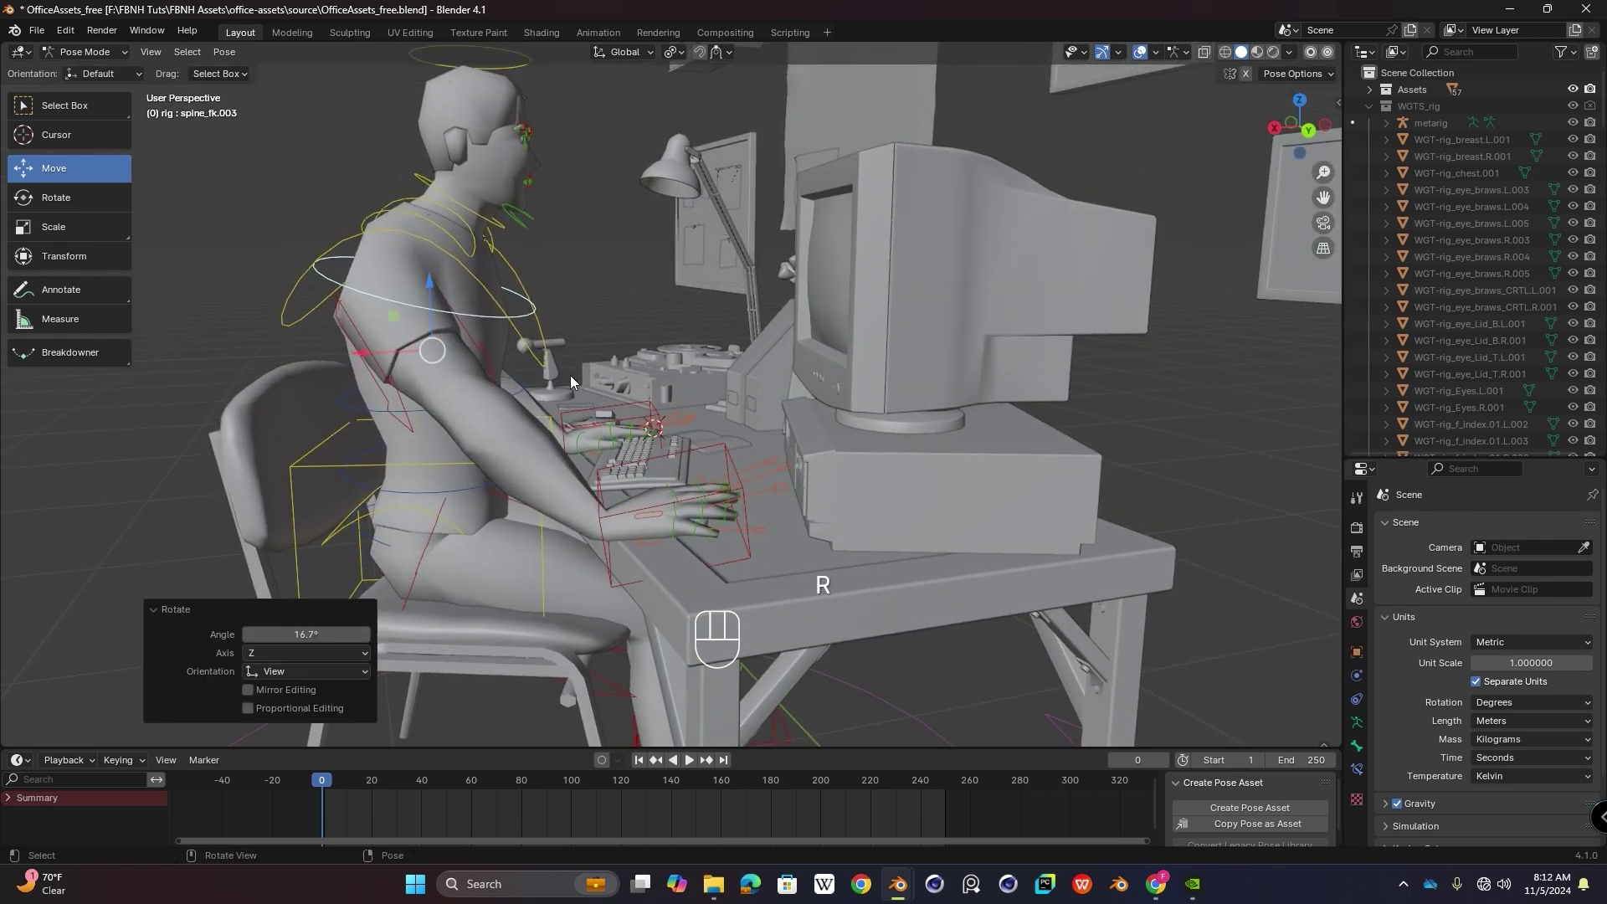
pyautogui.click(539, 370)
pyautogui.press('r')
pyautogui.click(485, 449)
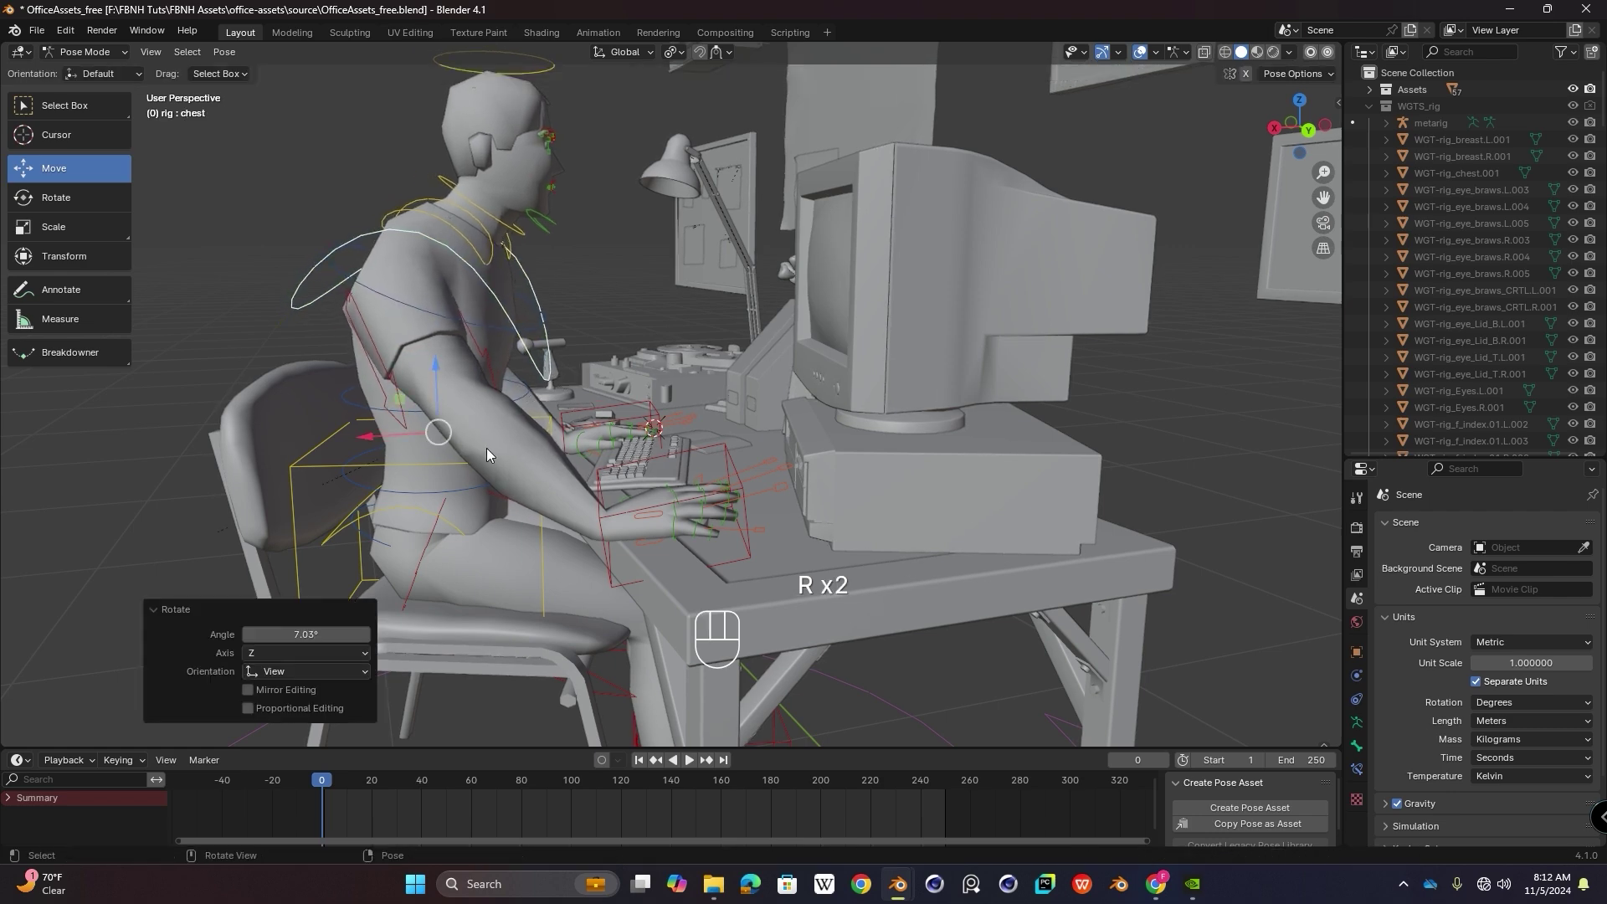
# Step: Tilt the torso control forward in the side view and adjust its rotation from behind the character
pyautogui.moveTo(487, 454); pyautogui.dragTo(478, 463, button='middle')
pyautogui.click(499, 445)
pyautogui.press('r')
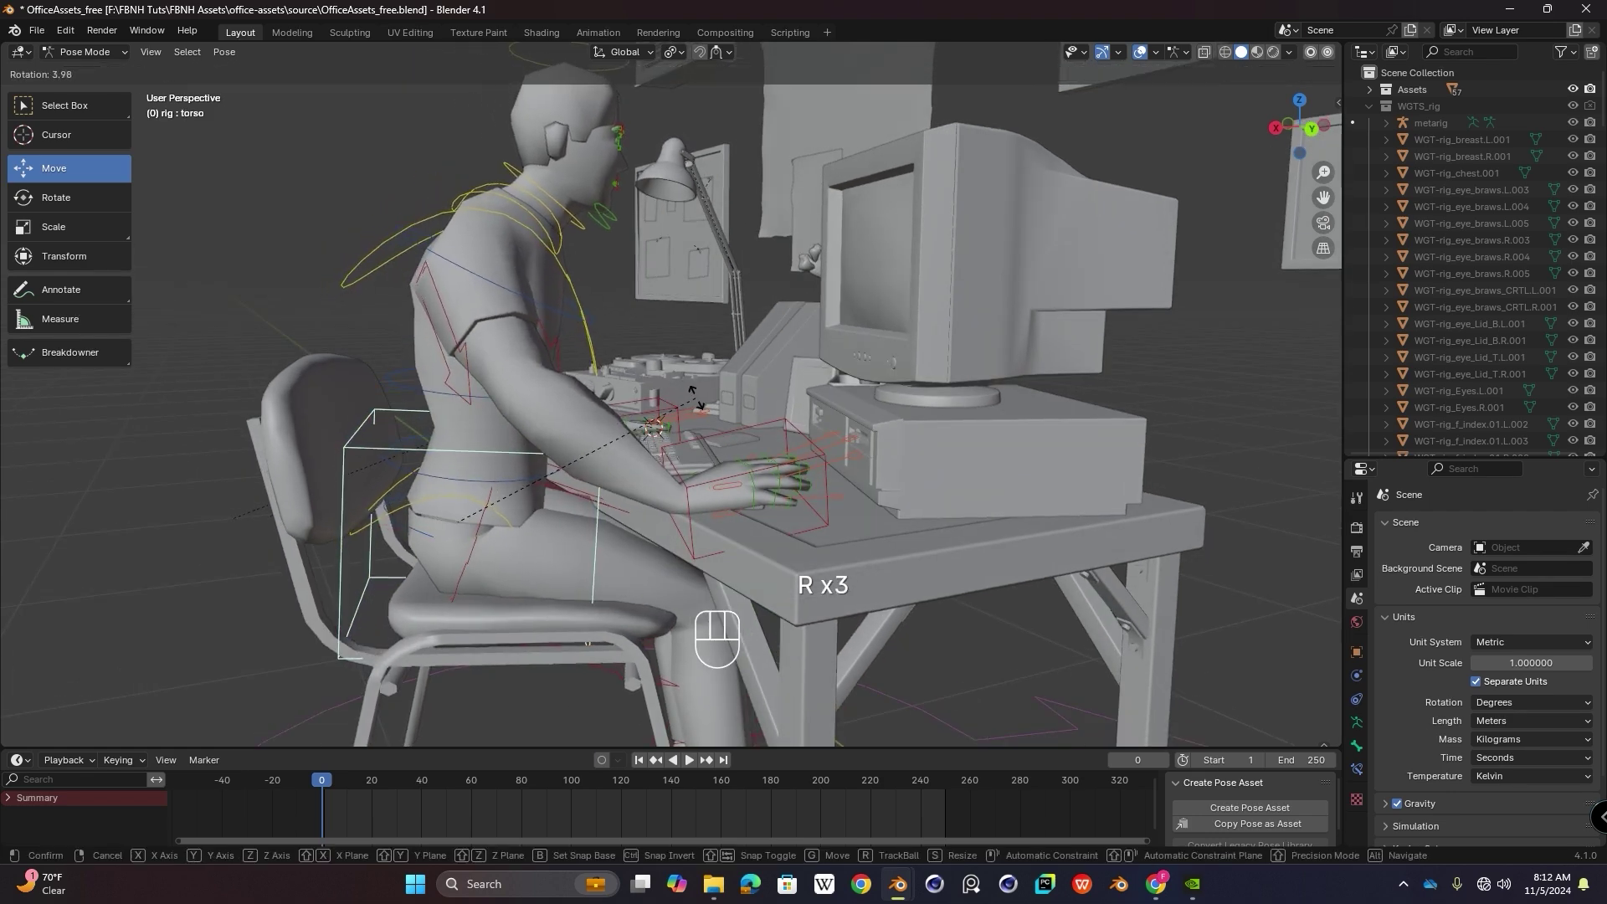
pyautogui.click(581, 334)
pyautogui.moveTo(581, 334); pyautogui.dragTo(737, 327, button='middle')
pyautogui.press('r')
pyautogui.click(911, 282)
# Step: Rotate the head control in several small adjustments to face the head toward the monitor
pyautogui.keyDown('shift'); pyautogui.moveTo(719, 335); pyautogui.dragTo(715, 415, button='middle'); pyautogui.keyUp('shift')
pyautogui.scroll(2, 640, 329)
pyautogui.click(606, 318)
pyautogui.press('r')
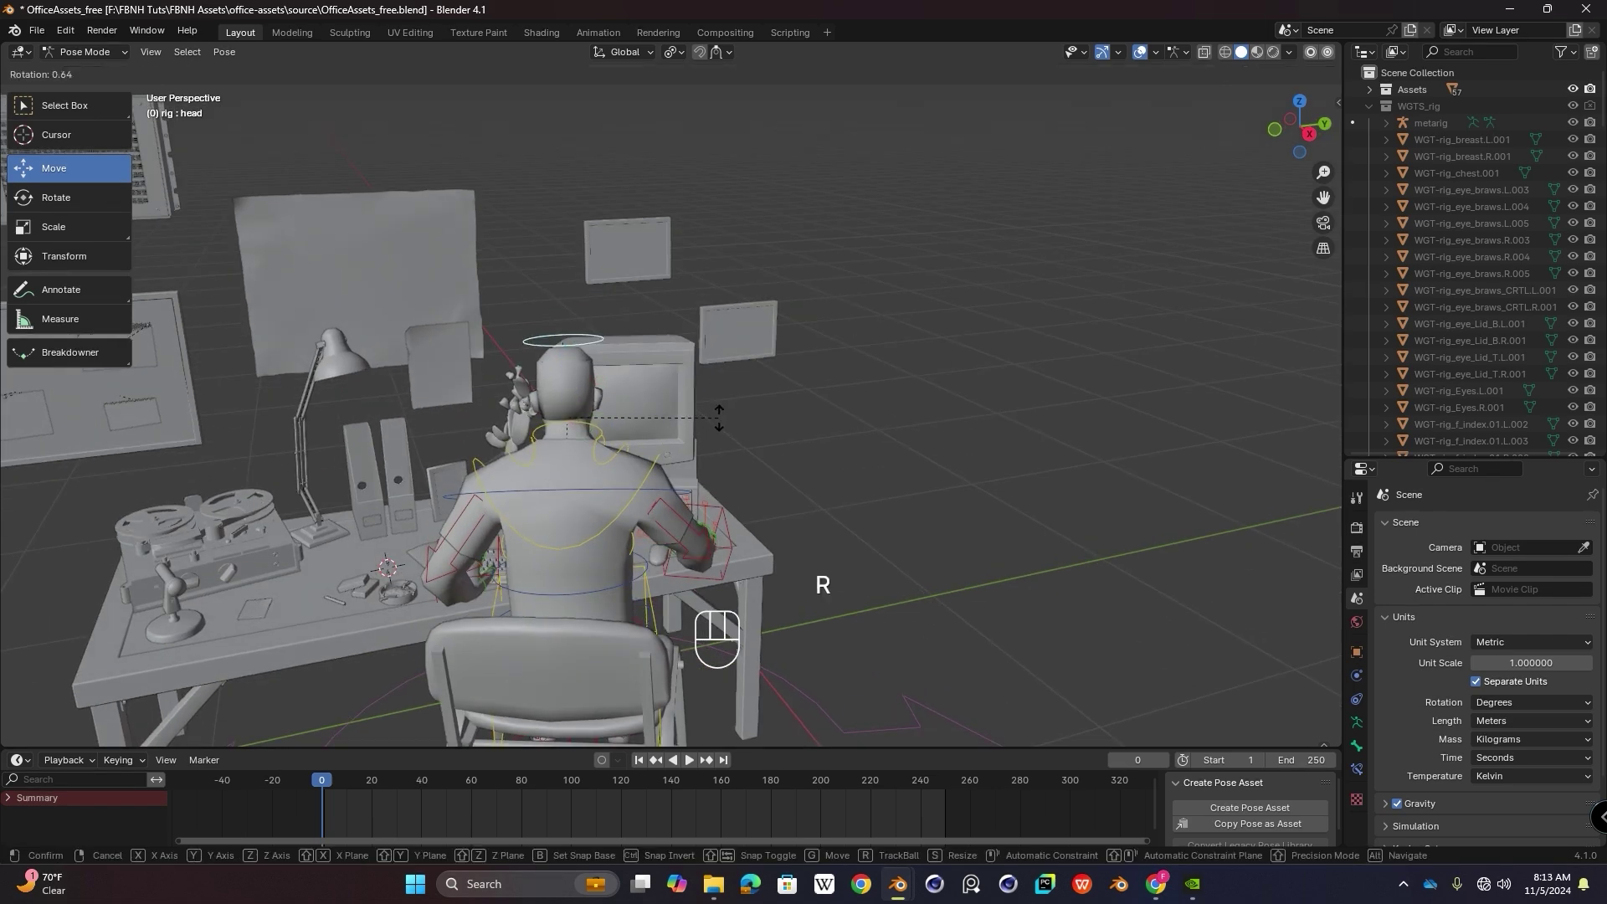
pyautogui.click(630, 418)
pyautogui.press('r')
pyautogui.click(606, 414)
pyautogui.moveTo(607, 414); pyautogui.dragTo(638, 532, button='middle')
pyautogui.press('r')
pyautogui.click(494, 405)
pyautogui.press('r')
pyautogui.click(601, 422)
pyautogui.press('r')
pyautogui.click(737, 540)
# Step: Rotate the upper spine control slightly, followed by the control at the waist
pyautogui.click(637, 532)
pyautogui.press('r')
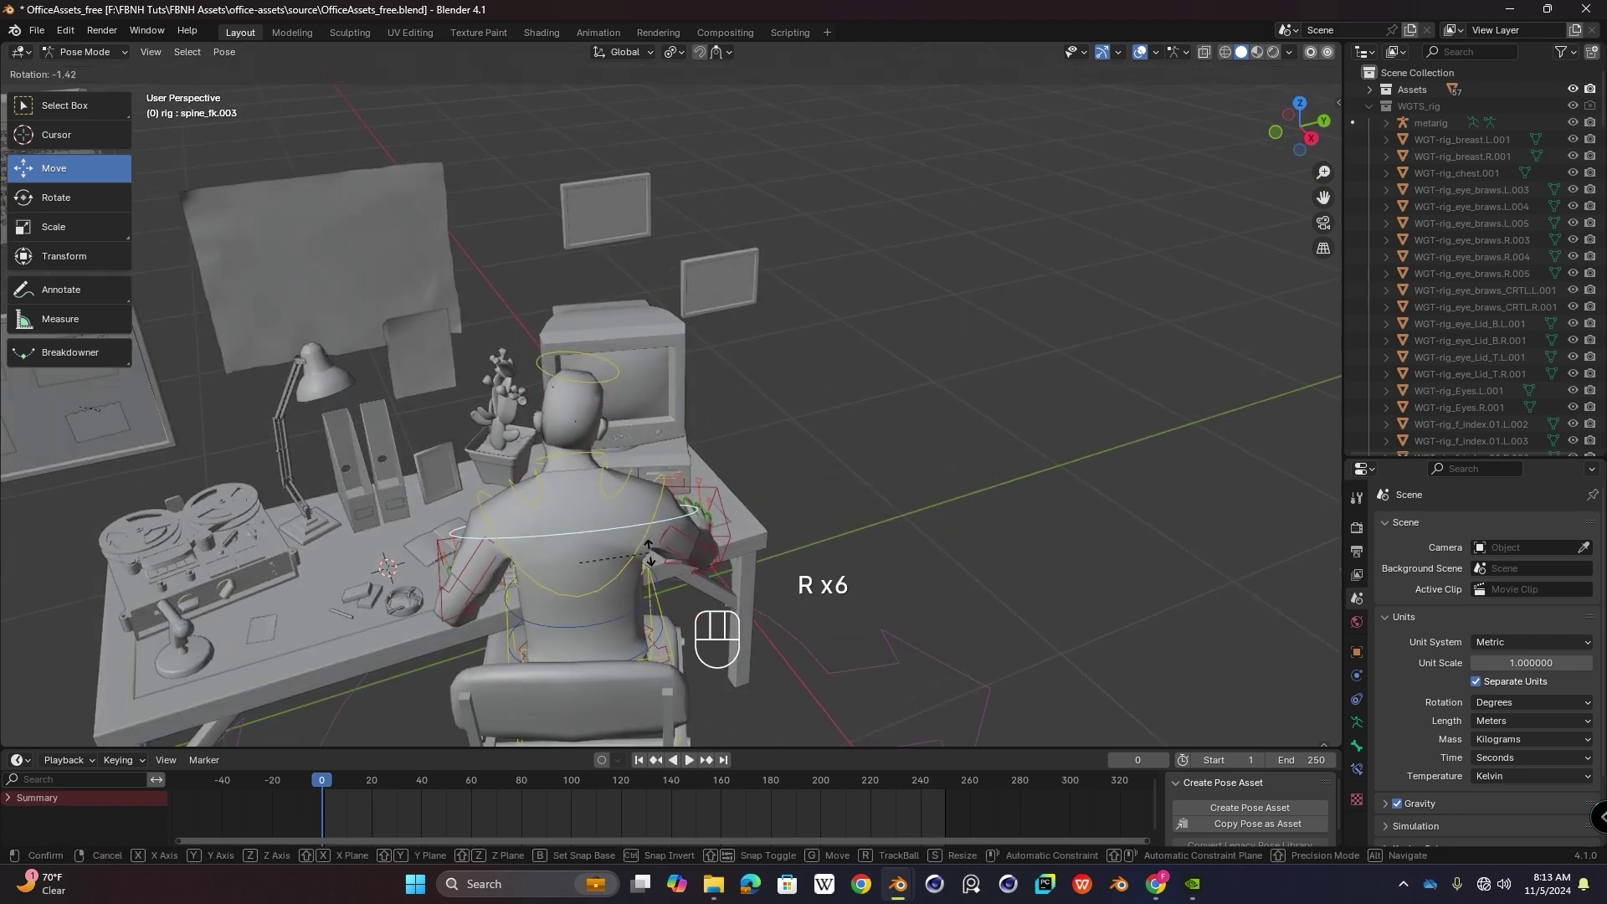
pyautogui.click(649, 559)
pyautogui.click(664, 665)
pyautogui.press('r')
pyautogui.click(653, 664)
# Step: Shift the right hand control along Y onto the computer mouse and lower it about 3 cm along Z
pyautogui.moveTo(616, 646); pyautogui.dragTo(777, 580, button='middle')
pyautogui.click(733, 552)
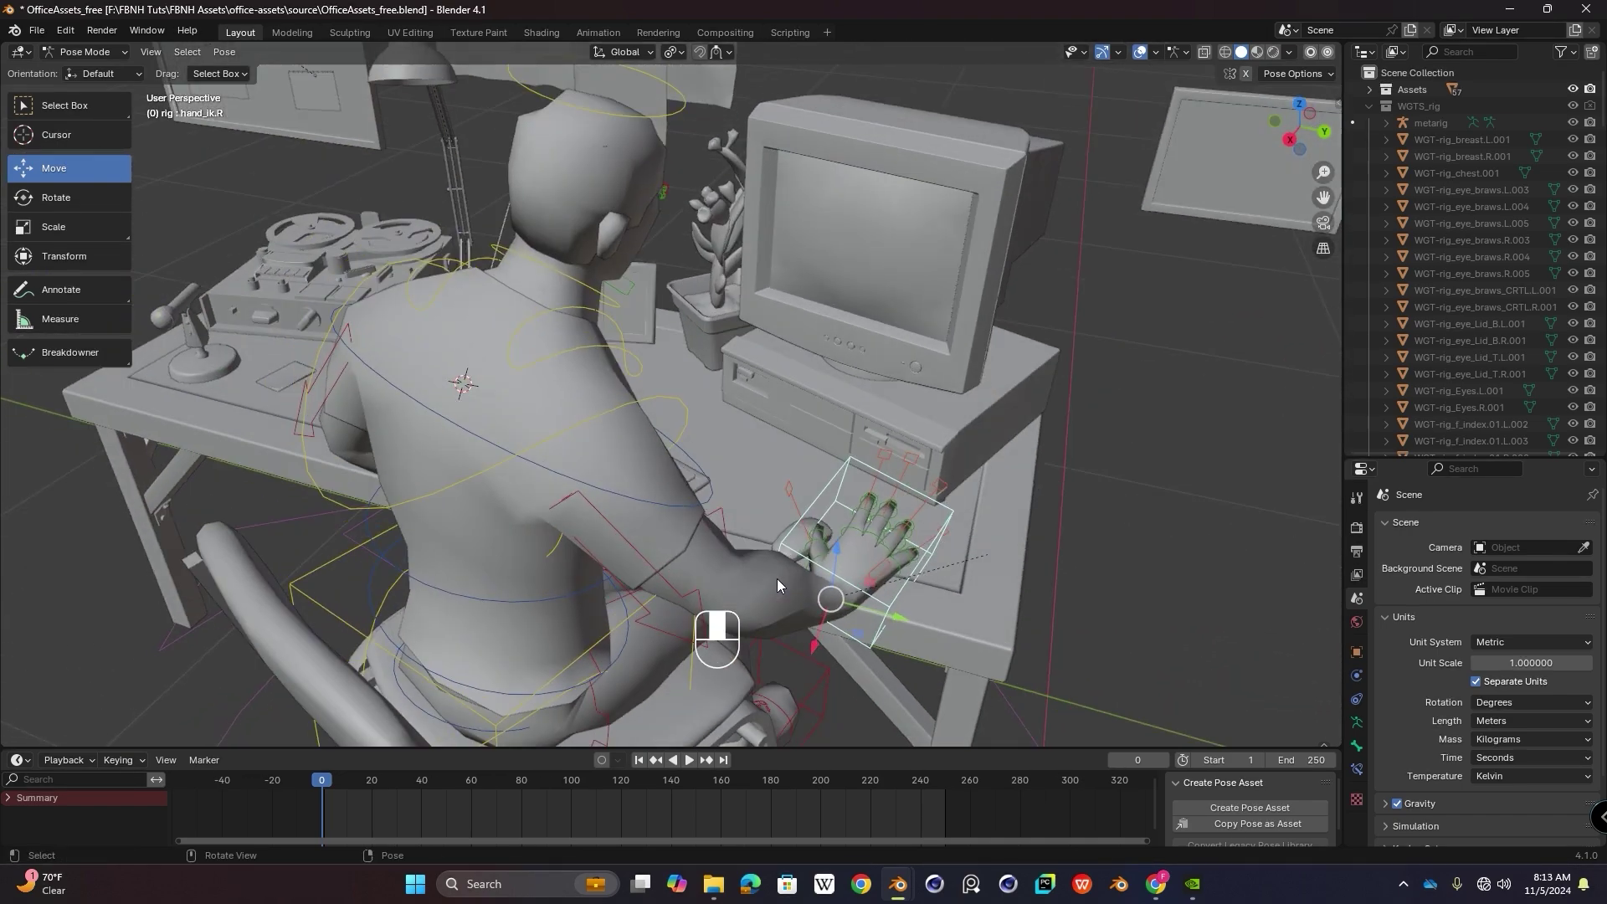
pyautogui.moveTo(883, 620); pyautogui.dragTo(805, 626)
pyautogui.moveTo(805, 626); pyautogui.dragTo(743, 577, button='middle')
pyautogui.moveTo(485, 421); pyautogui.dragTo(480, 444)
pyautogui.moveTo(480, 445); pyautogui.dragTo(514, 501, button='middle')
pyautogui.moveTo(511, 396); pyautogui.dragTo(480, 438, button='middle')
pyautogui.scroll(5, 480, 438)
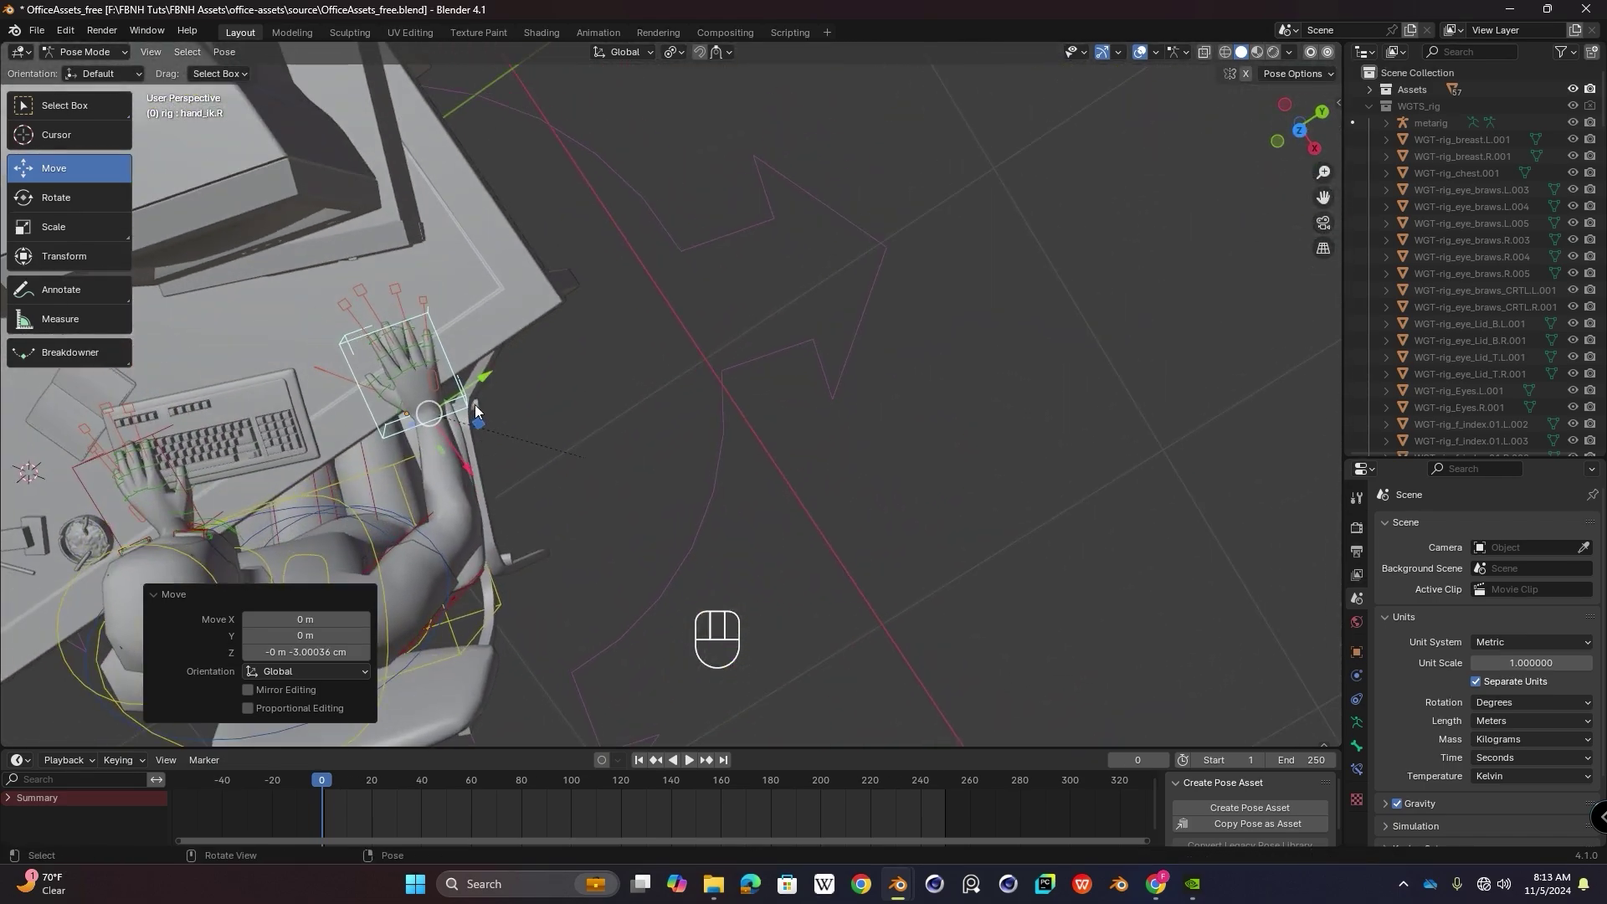
pyautogui.keyDown('shift'); pyautogui.moveTo(452, 368); pyautogui.dragTo(520, 334, button='middle'); pyautogui.keyUp('shift')
pyautogui.keyDown('shift'); pyautogui.moveTo(636, 356); pyautogui.dragTo(758, 411, button='middle'); pyautogui.keyUp('shift')
pyautogui.moveTo(661, 463)
pyautogui.mouseDown()
pyautogui.moveTo(689, 444)
pyautogui.moveTo(661, 462)
pyautogui.mouseUp()
# Step: Frame the right hand's middle ring finger control for a closer view of the hand
pyautogui.moveTo(602, 304); pyautogui.dragTo(691, 225, button='middle')
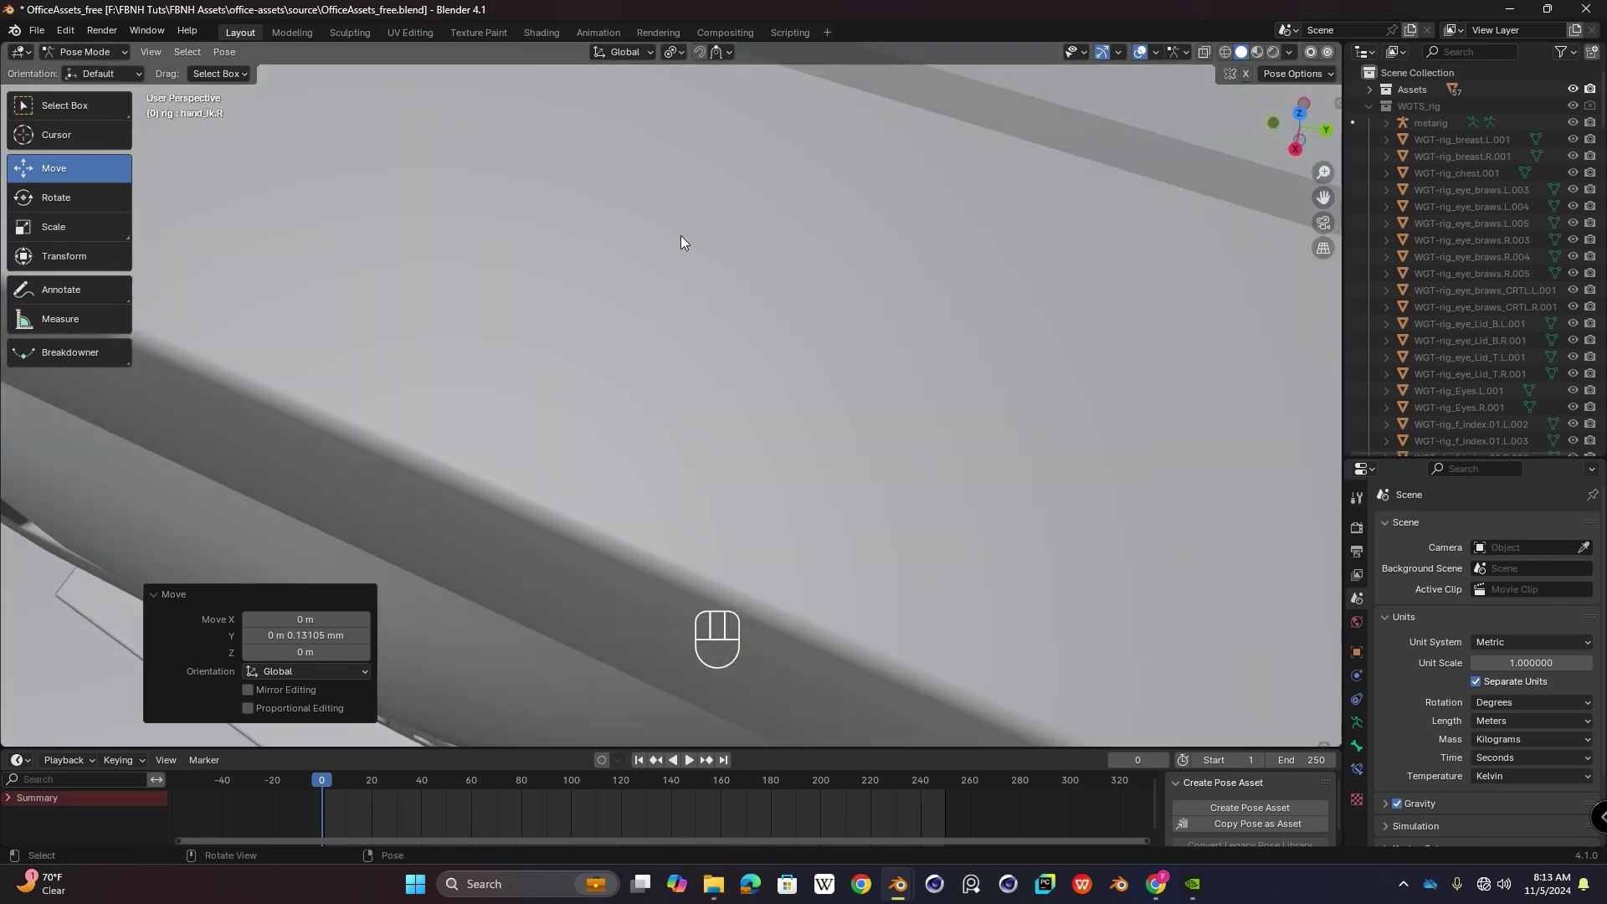
pyautogui.scroll(-5, 691, 225)
pyautogui.moveTo(585, 475); pyautogui.dragTo(469, 399, button='middle')
pyautogui.keyDown('shift'); pyautogui.moveTo(288, 417); pyautogui.dragTo(590, 345, button='middle'); pyautogui.keyUp('shift')
pyautogui.keyDown('shift'); pyautogui.moveTo(535, 544); pyautogui.dragTo(601, 335, button='middle'); pyautogui.keyUp('shift')
pyautogui.keyDown('shift'); pyautogui.moveTo(626, 594); pyautogui.dragTo(740, 445, button='middle'); pyautogui.keyUp('shift')
pyautogui.scroll(3, 740, 445)
pyautogui.keyDown('shift'); pyautogui.moveTo(799, 512); pyautogui.dragTo(766, 530, button='middle'); pyautogui.keyUp('shift')
pyautogui.click(770, 531)
pyautogui.press('KP_Decimal')
pyautogui.scroll(-10, 780, 524)
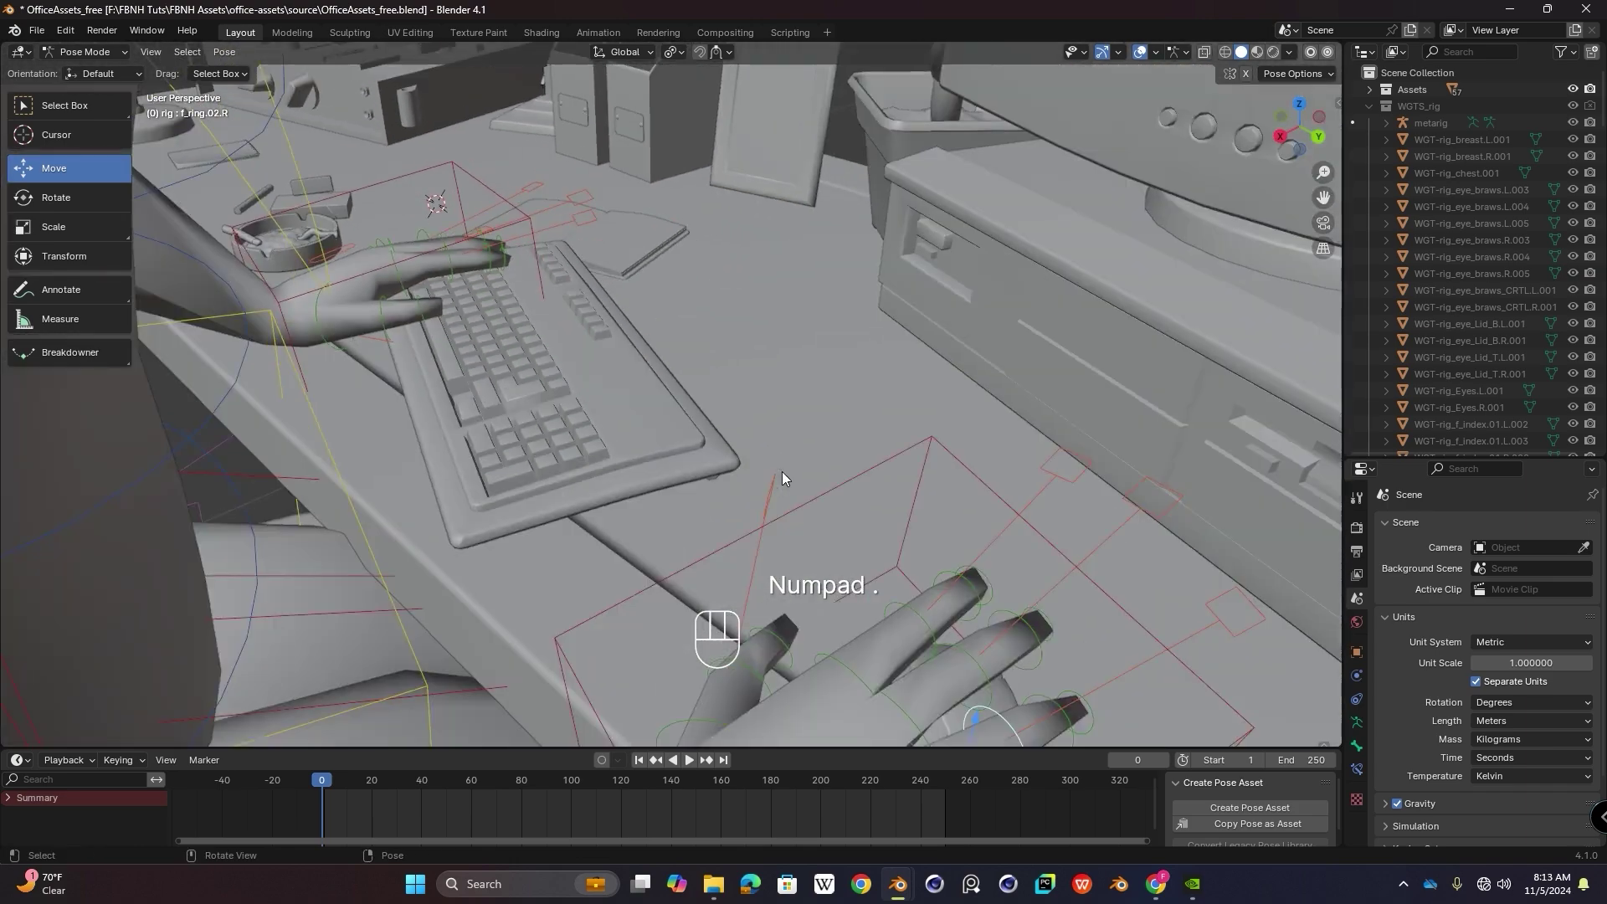
# Step: Rotate the right pinky's master control -8.51° in the view from above
pyautogui.moveTo(781, 477); pyautogui.dragTo(656, 464, button='middle')
pyautogui.click(610, 553)
pyautogui.scroll(2, 612, 404)
pyautogui.keyDown('shift'); pyautogui.moveTo(770, 395); pyautogui.dragTo(728, 393, button='middle'); pyautogui.keyUp('shift')
pyautogui.scroll(1, 672, 377)
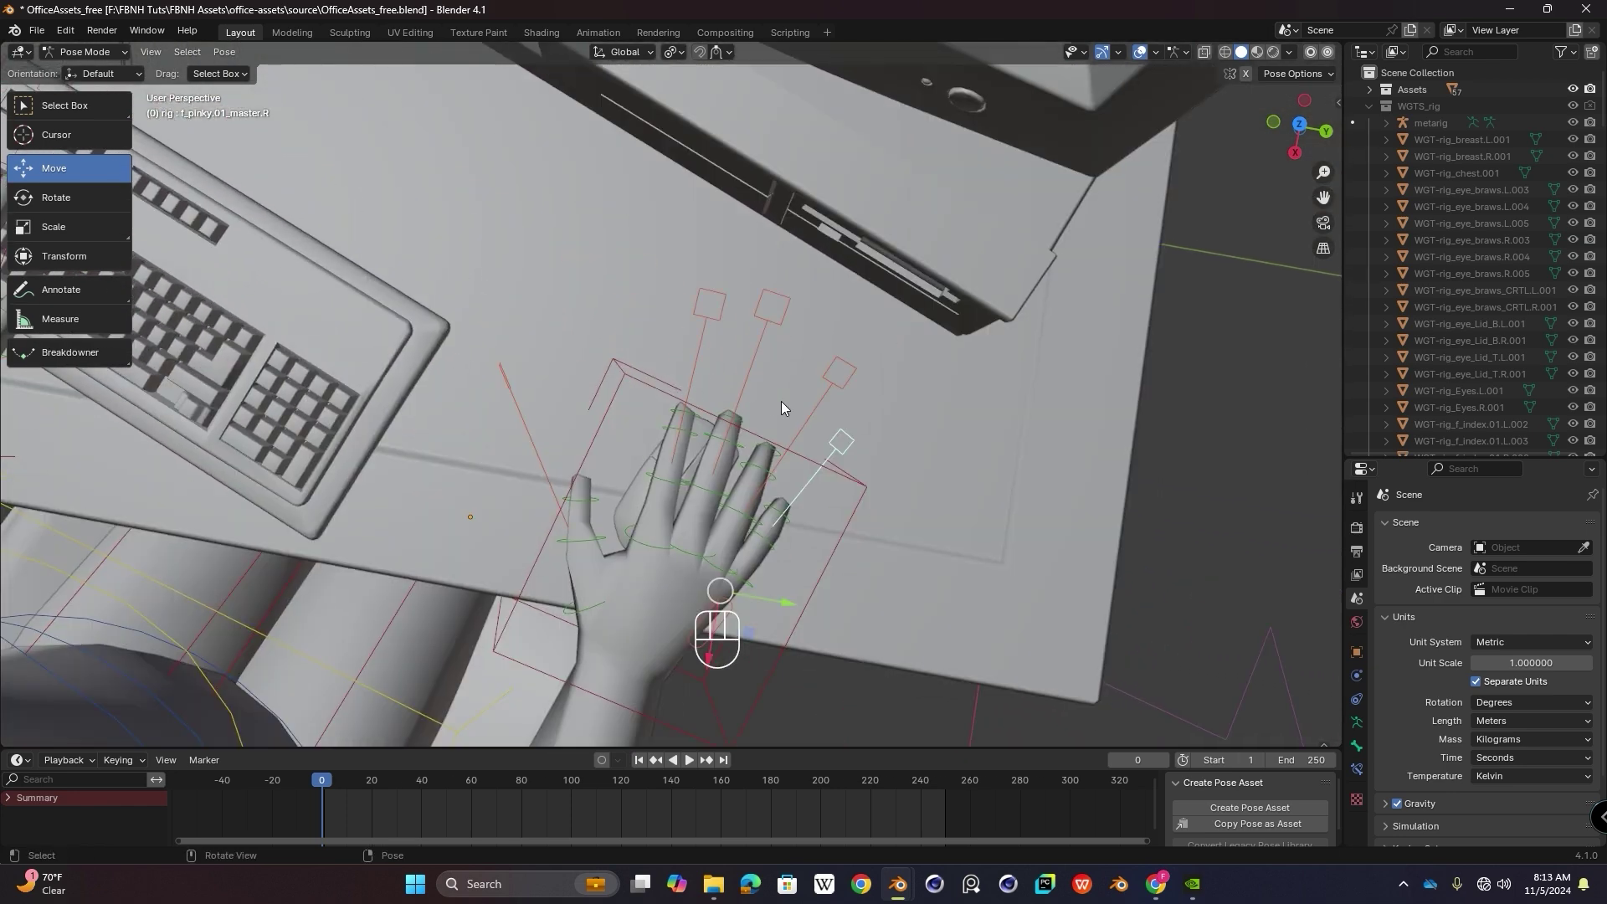
pyautogui.press('r')
pyautogui.click(818, 427)
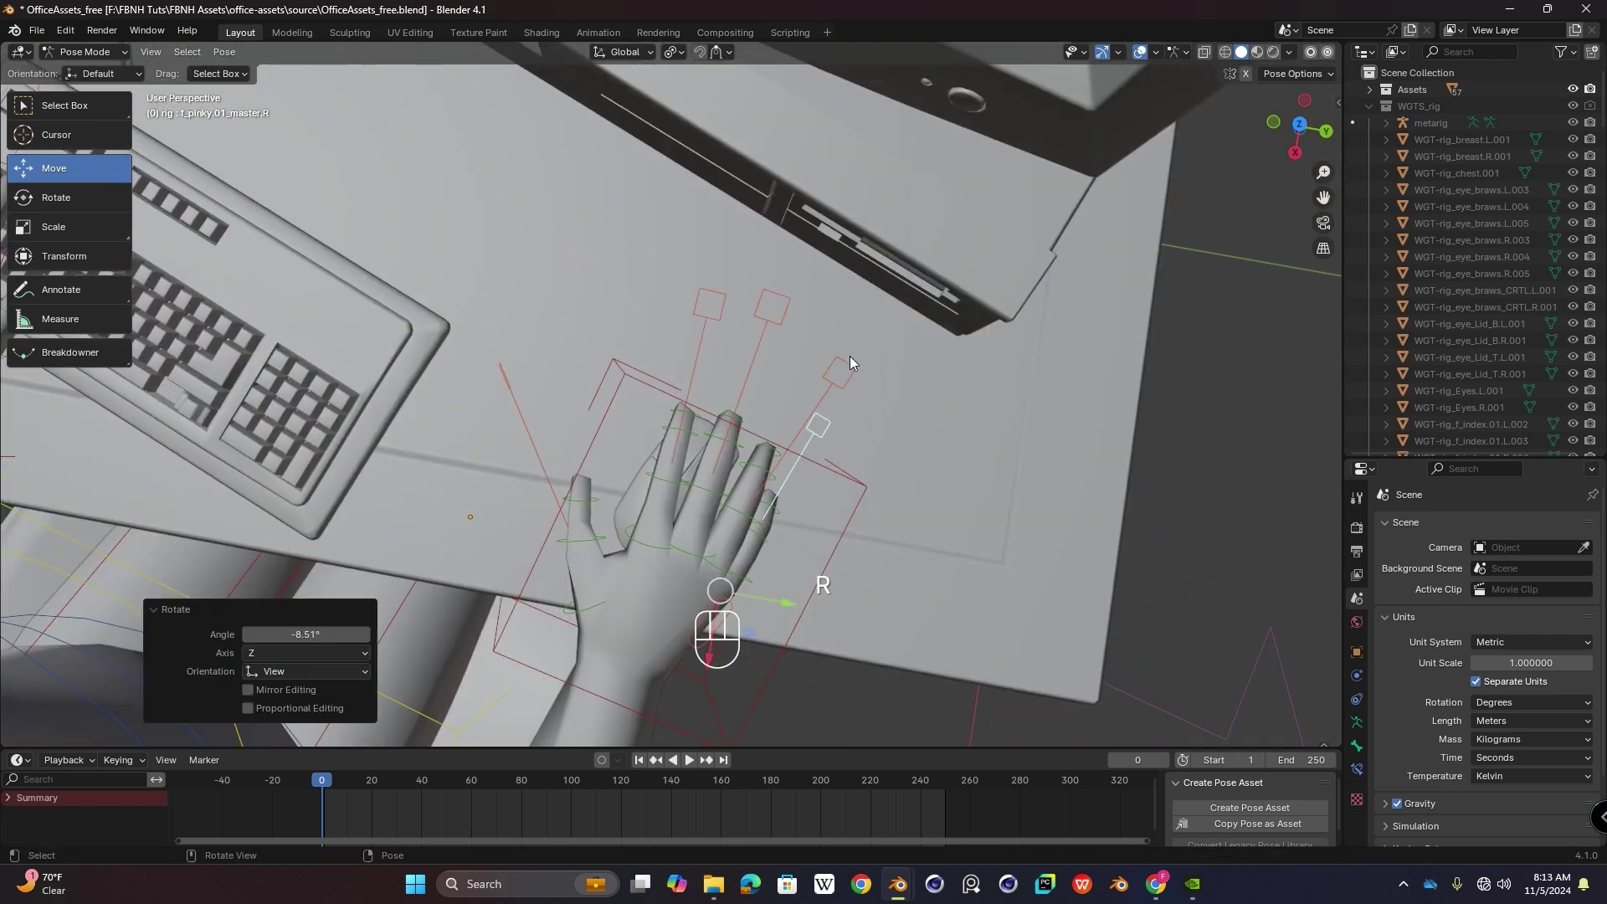
# Step: Rotate the right ring finger and pinky master controls inward toward the other fingers
pyautogui.click(849, 360)
pyautogui.press('r')
pyautogui.click(810, 362)
pyautogui.click(818, 423)
pyautogui.press('r')
pyautogui.click(779, 333)
# Step: Rotate the right middle finger master control inward and turn the ring finger to match
pyautogui.click(771, 311)
pyautogui.press('r')
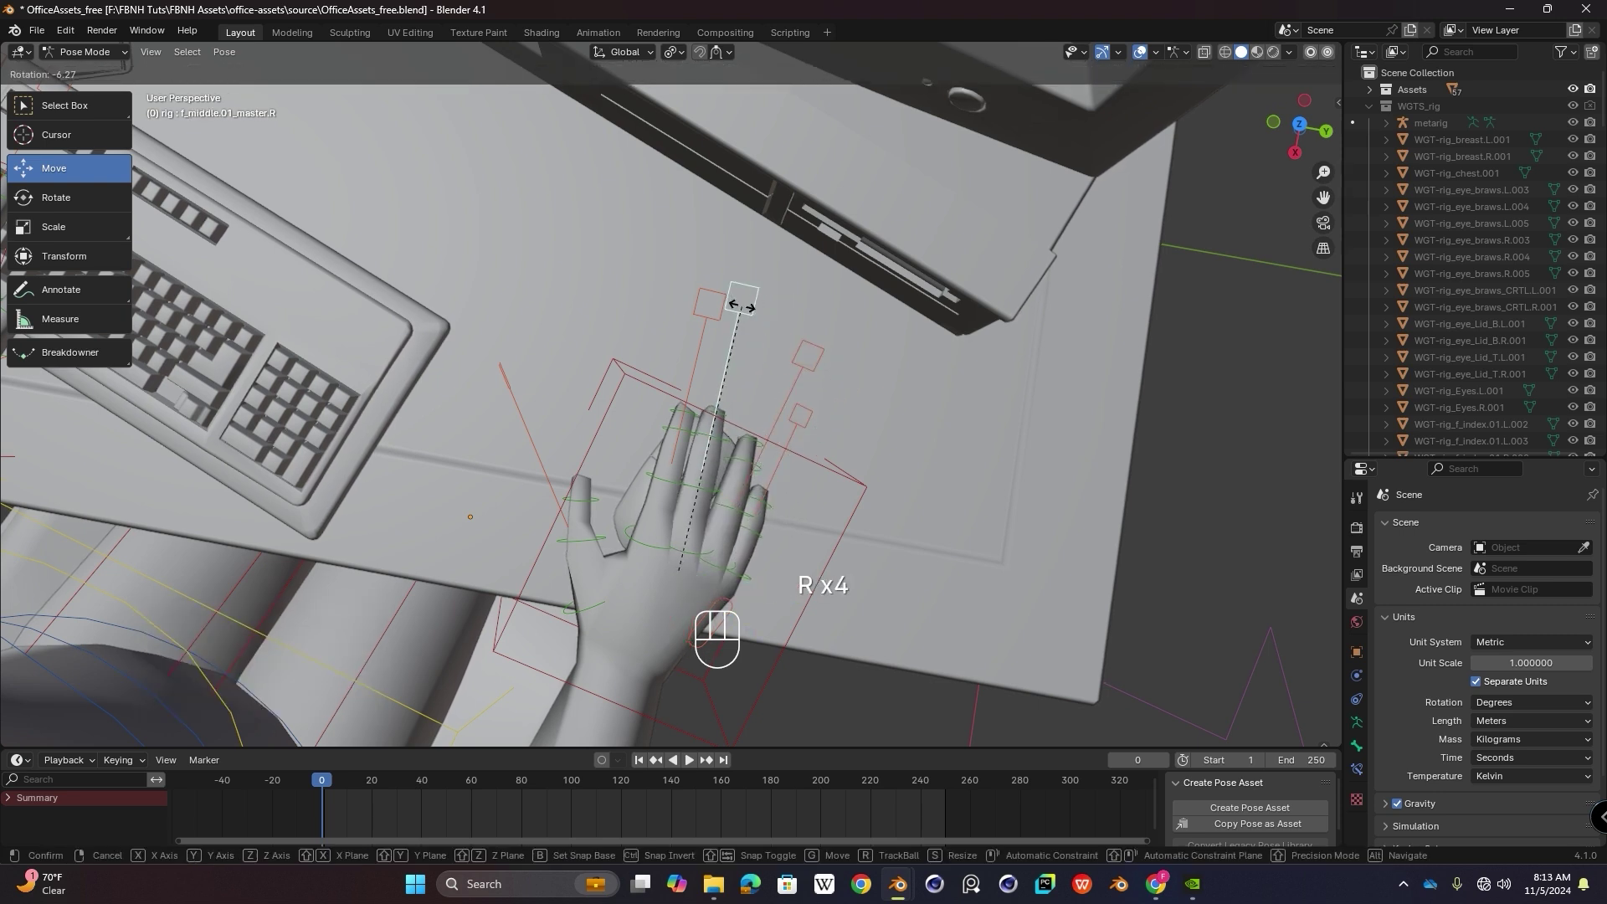
pyautogui.click(742, 306)
pyautogui.click(807, 355)
pyautogui.press('r')
pyautogui.click(770, 341)
# Step: Rotate the master controls of the right thumb and pinky in the view from above
pyautogui.moveTo(765, 462); pyautogui.dragTo(459, 593, button='middle')
pyautogui.click(455, 455)
pyautogui.click(379, 356)
pyautogui.press('r')
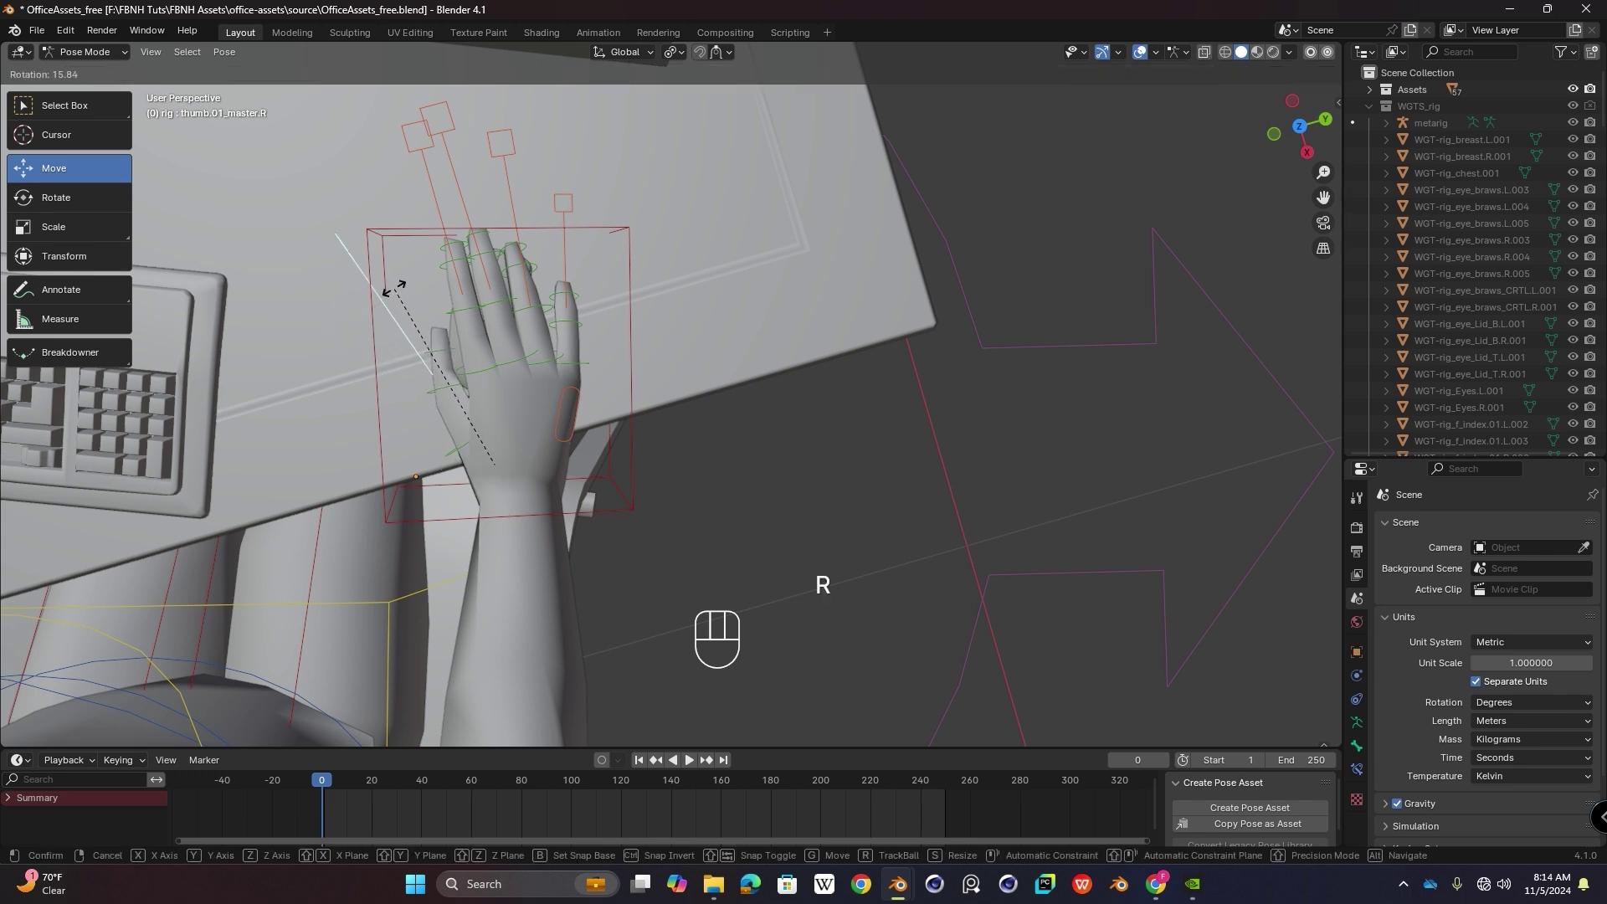
pyautogui.click(391, 289)
pyautogui.press('r')
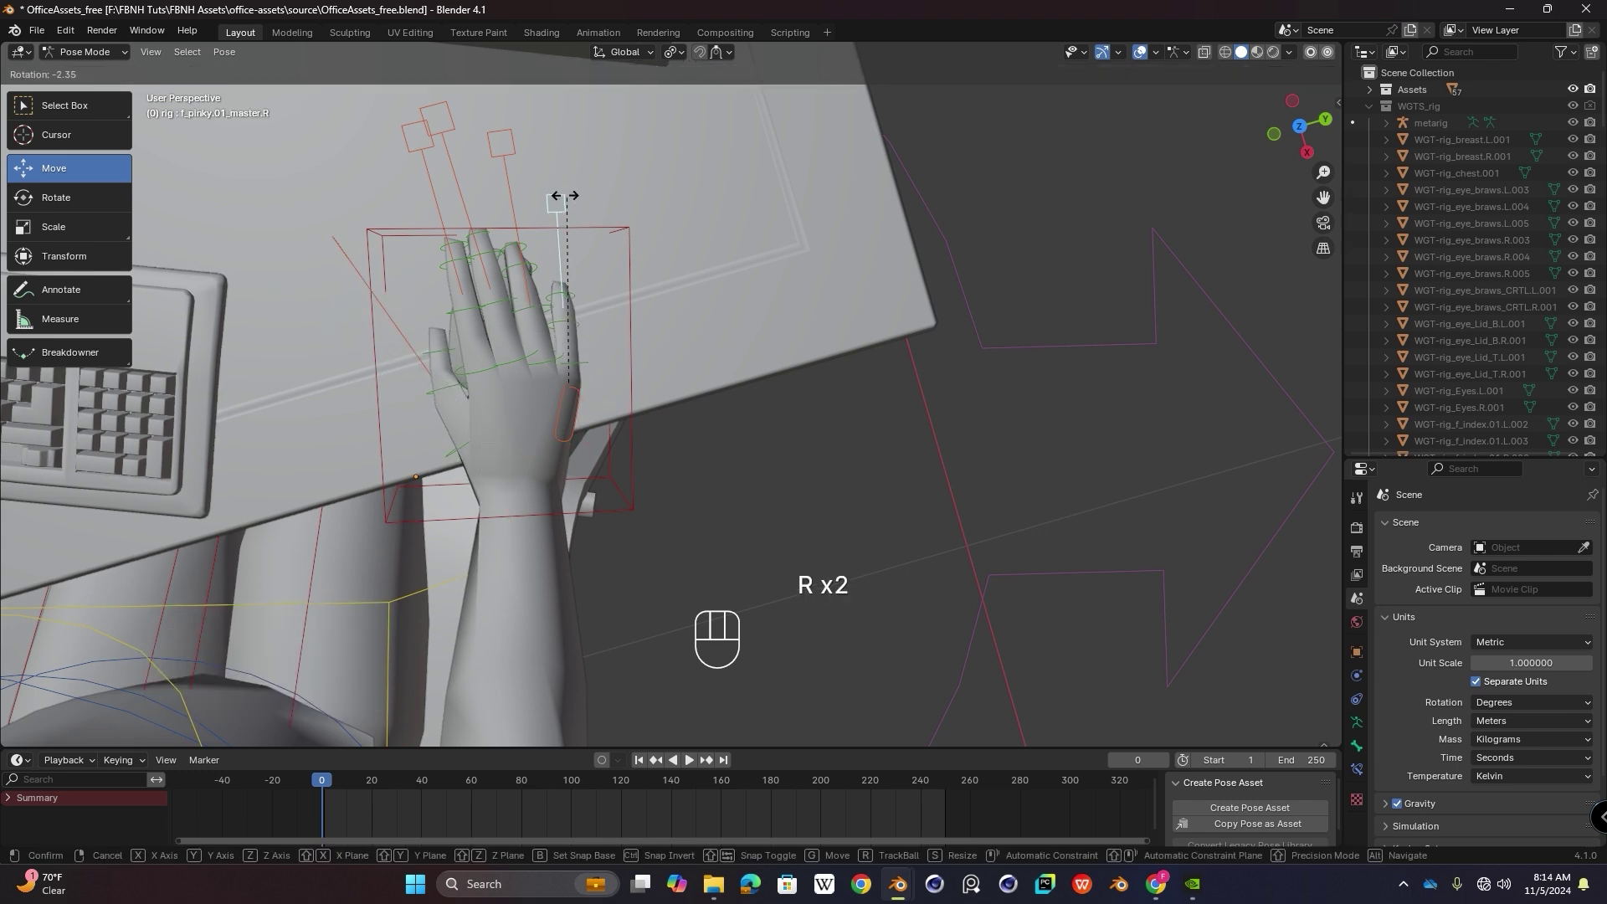
pyautogui.click(545, 186)
# Step: Rotate the right index, middle, ring and pinky master controls together 7.19° in the view
pyautogui.click(424, 144)
pyautogui.keyDown('shift'); pyautogui.click(440, 121); pyautogui.keyUp('shift')
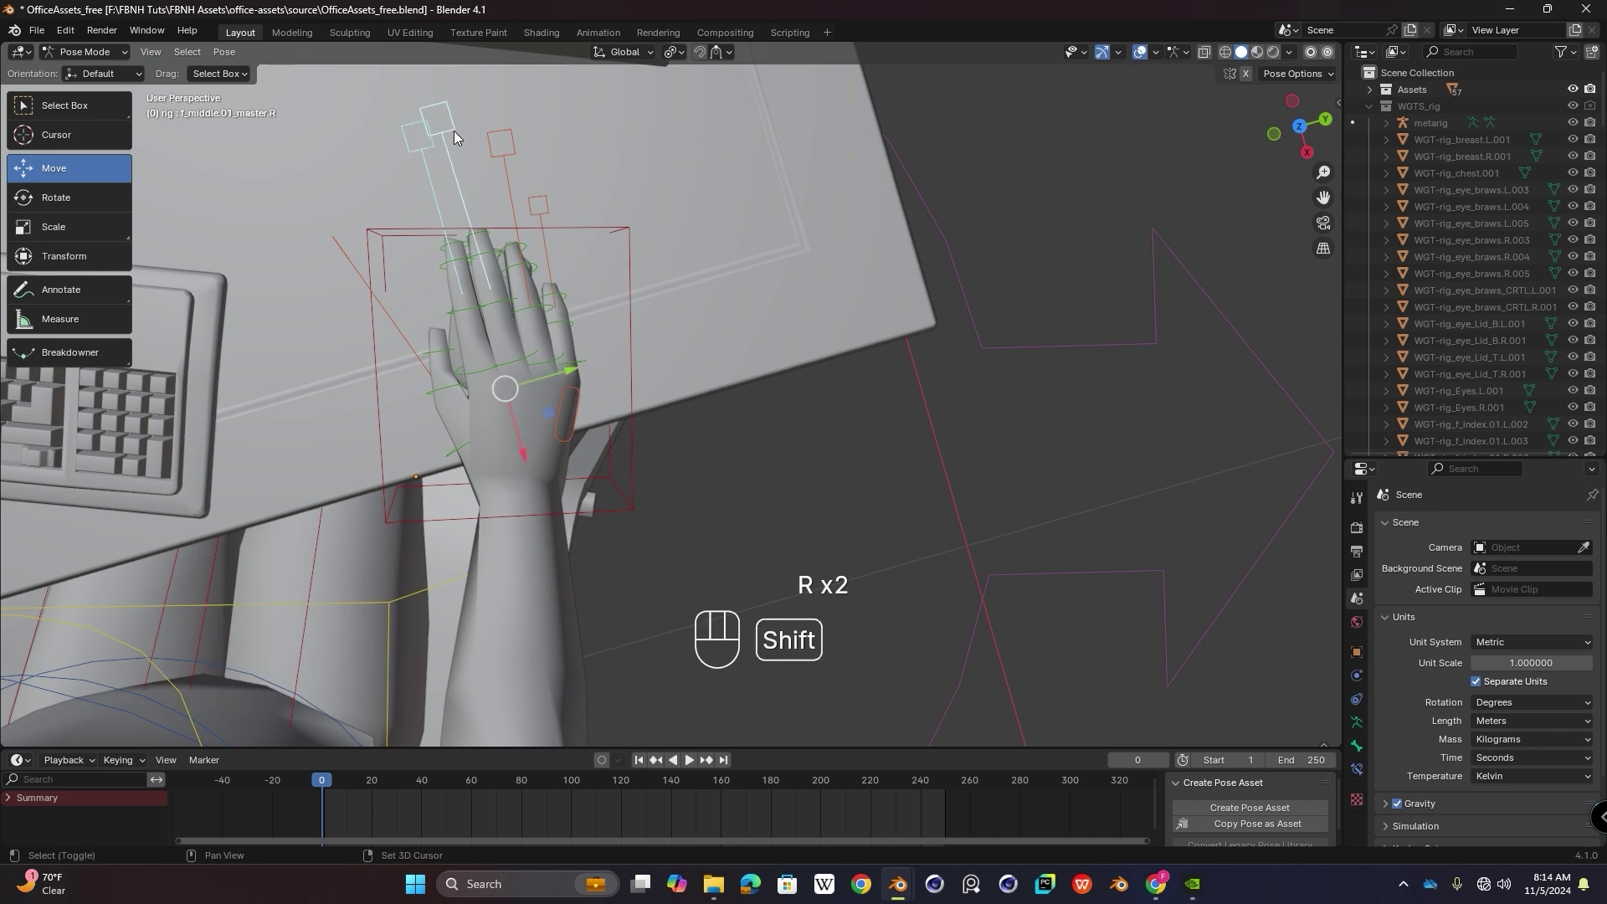
pyautogui.keyDown('shift'); pyautogui.click(493, 149); pyautogui.keyUp('shift')
pyautogui.keyDown('shift'); pyautogui.click(542, 207); pyautogui.keyUp('shift')
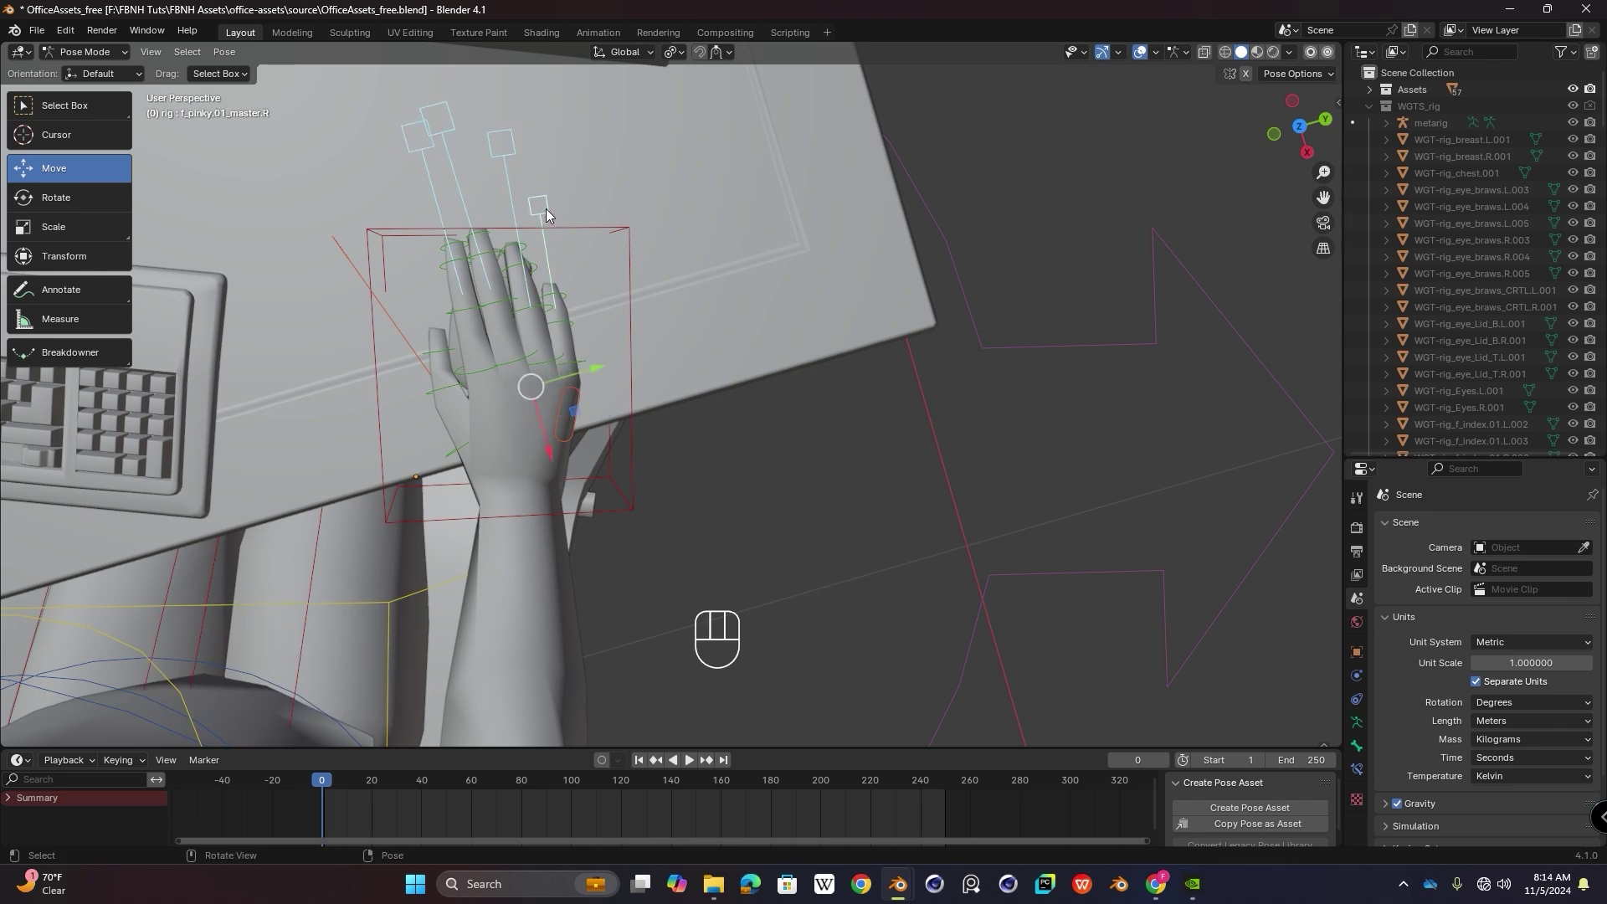
pyautogui.press('r')
pyautogui.click(562, 209)
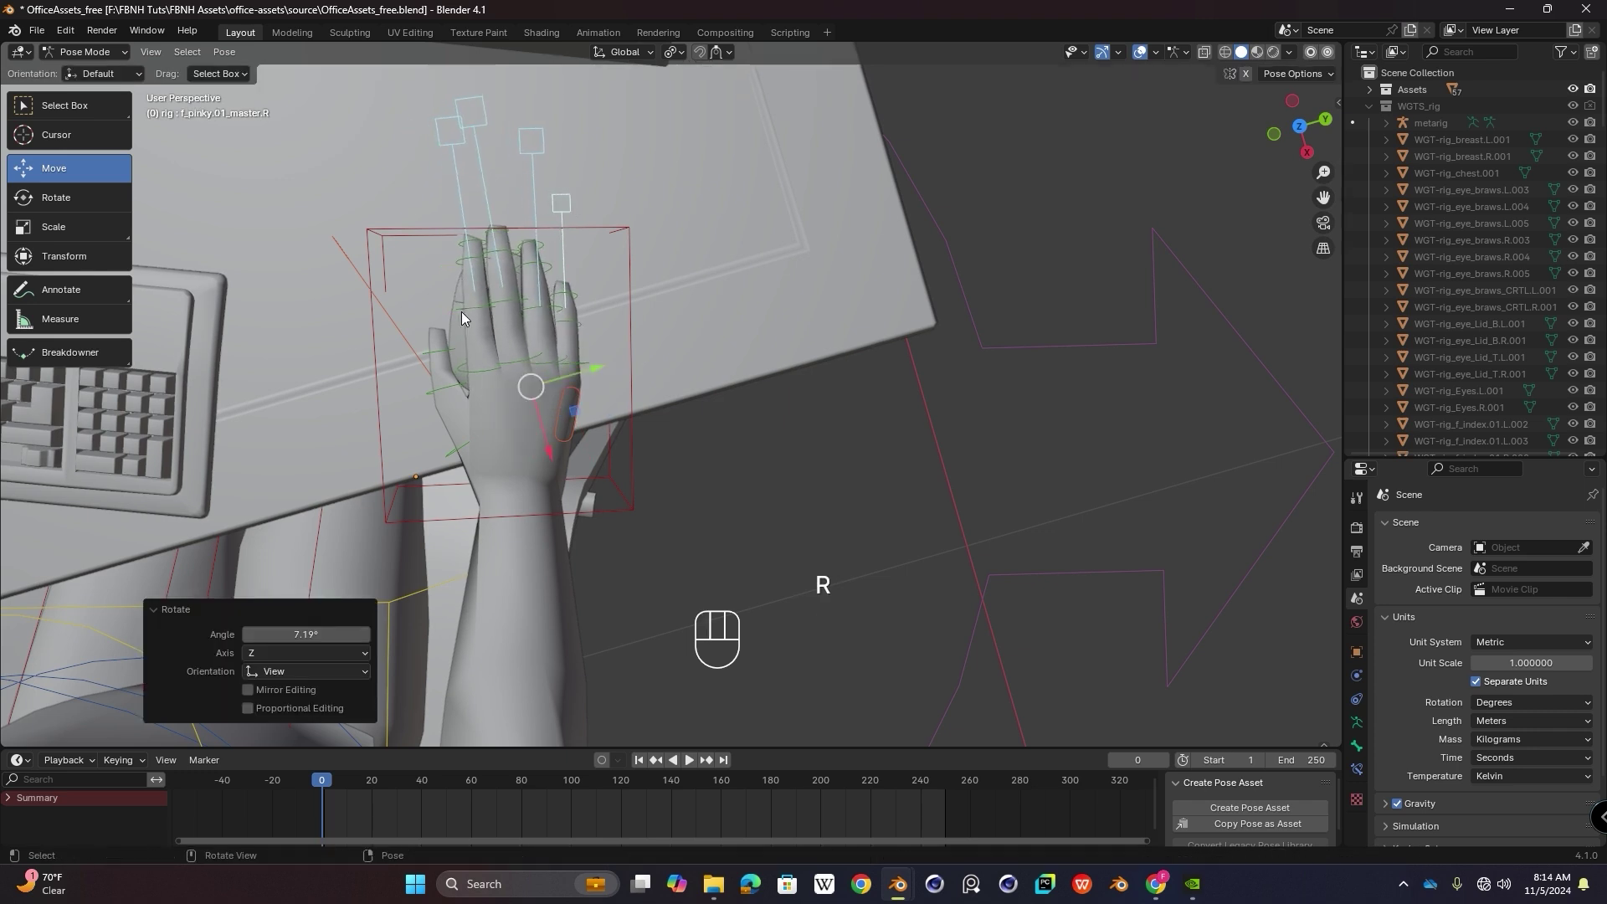
# Step: Switch to Object Mode and rotate the computer mouse -13.6° in the view to line up with the right hand
pyautogui.click(117, 55)
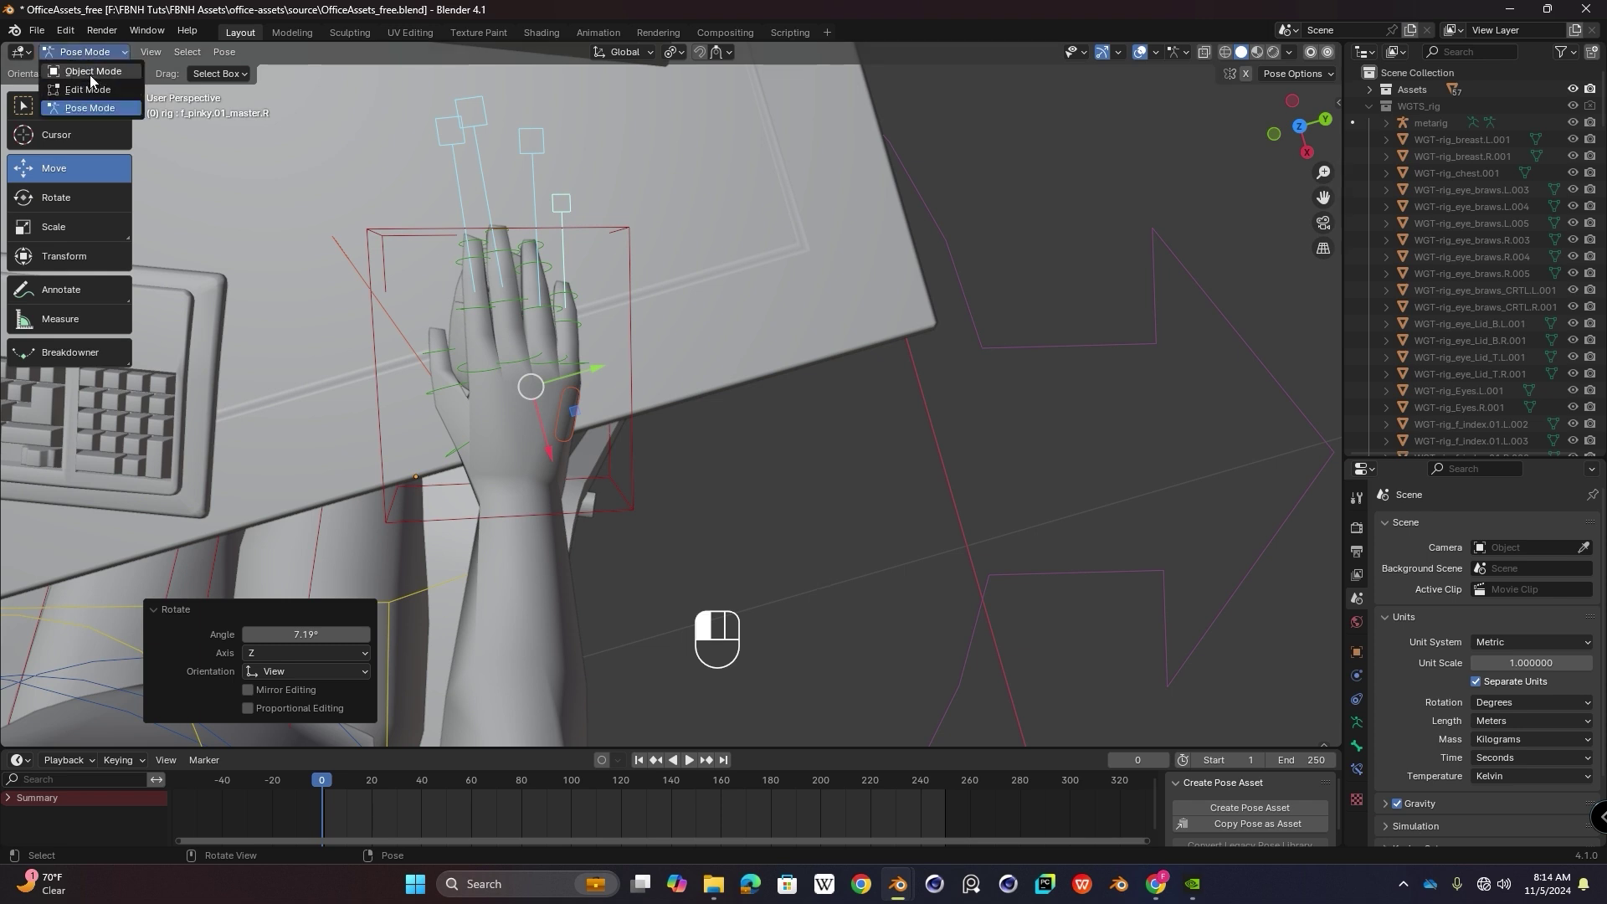
pyautogui.click(89, 74)
pyautogui.click(454, 314)
pyautogui.click(470, 328)
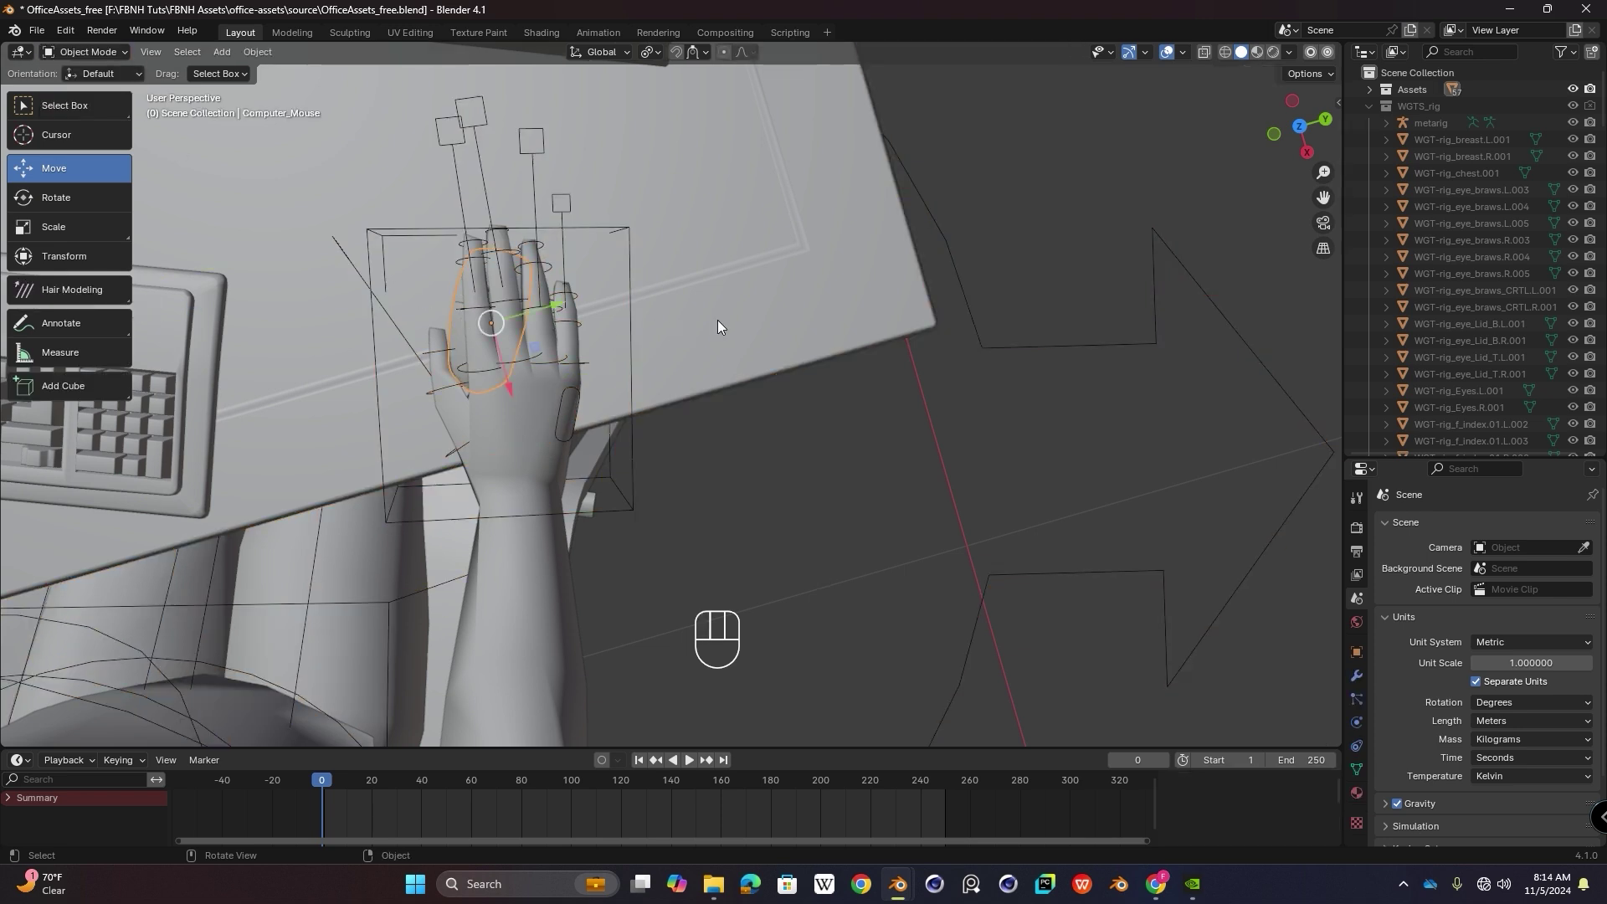
pyautogui.press('r')
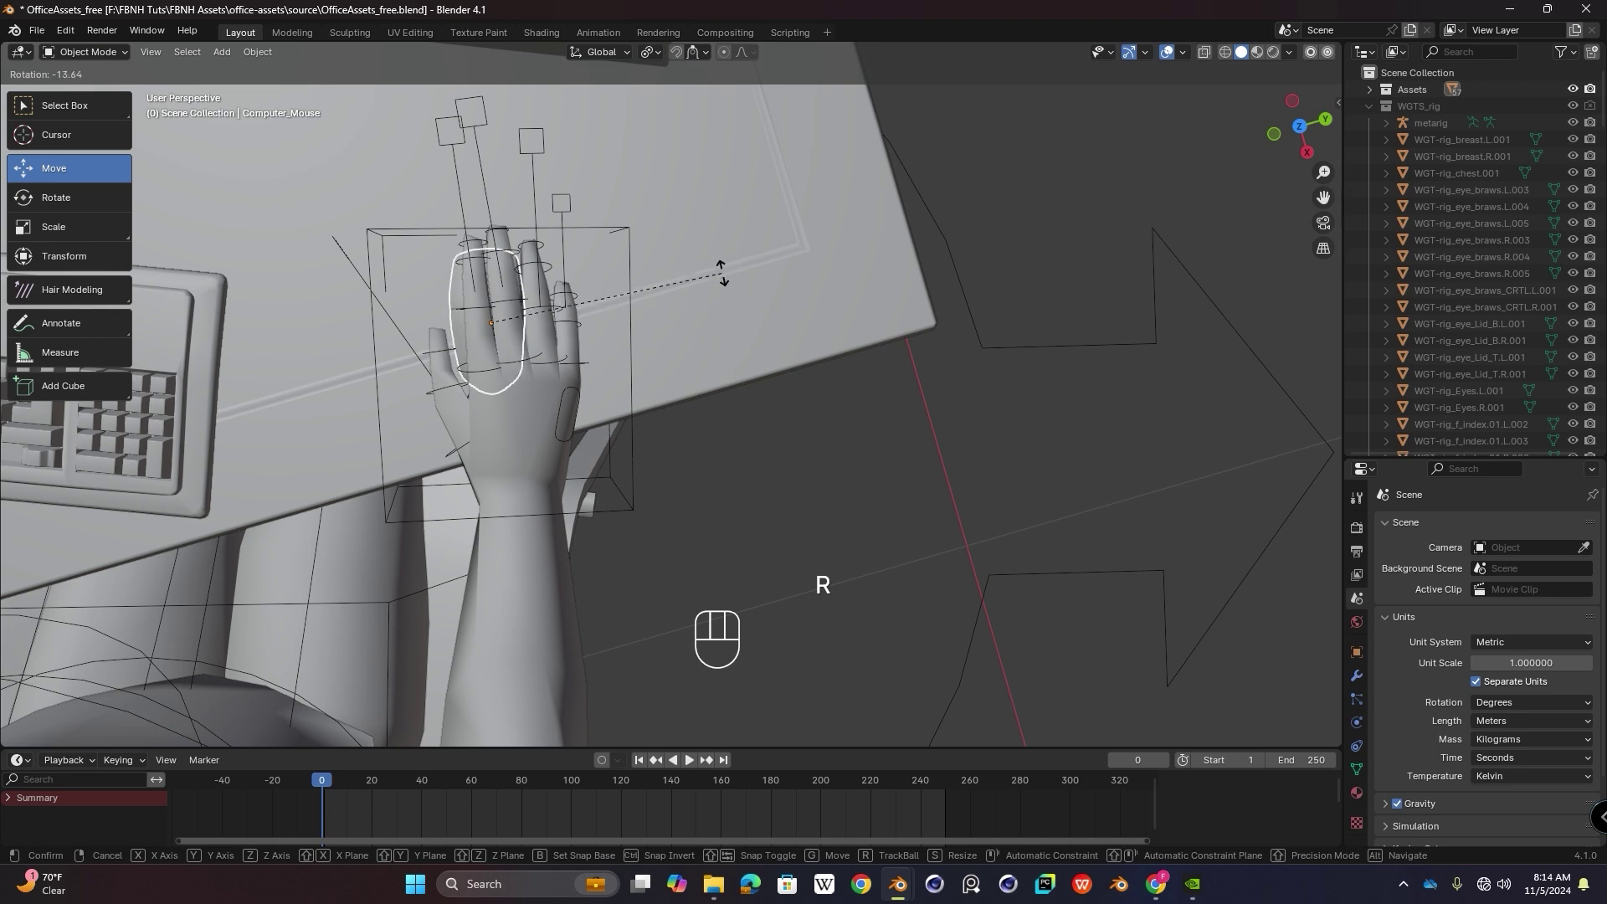
pyautogui.click(629, 333)
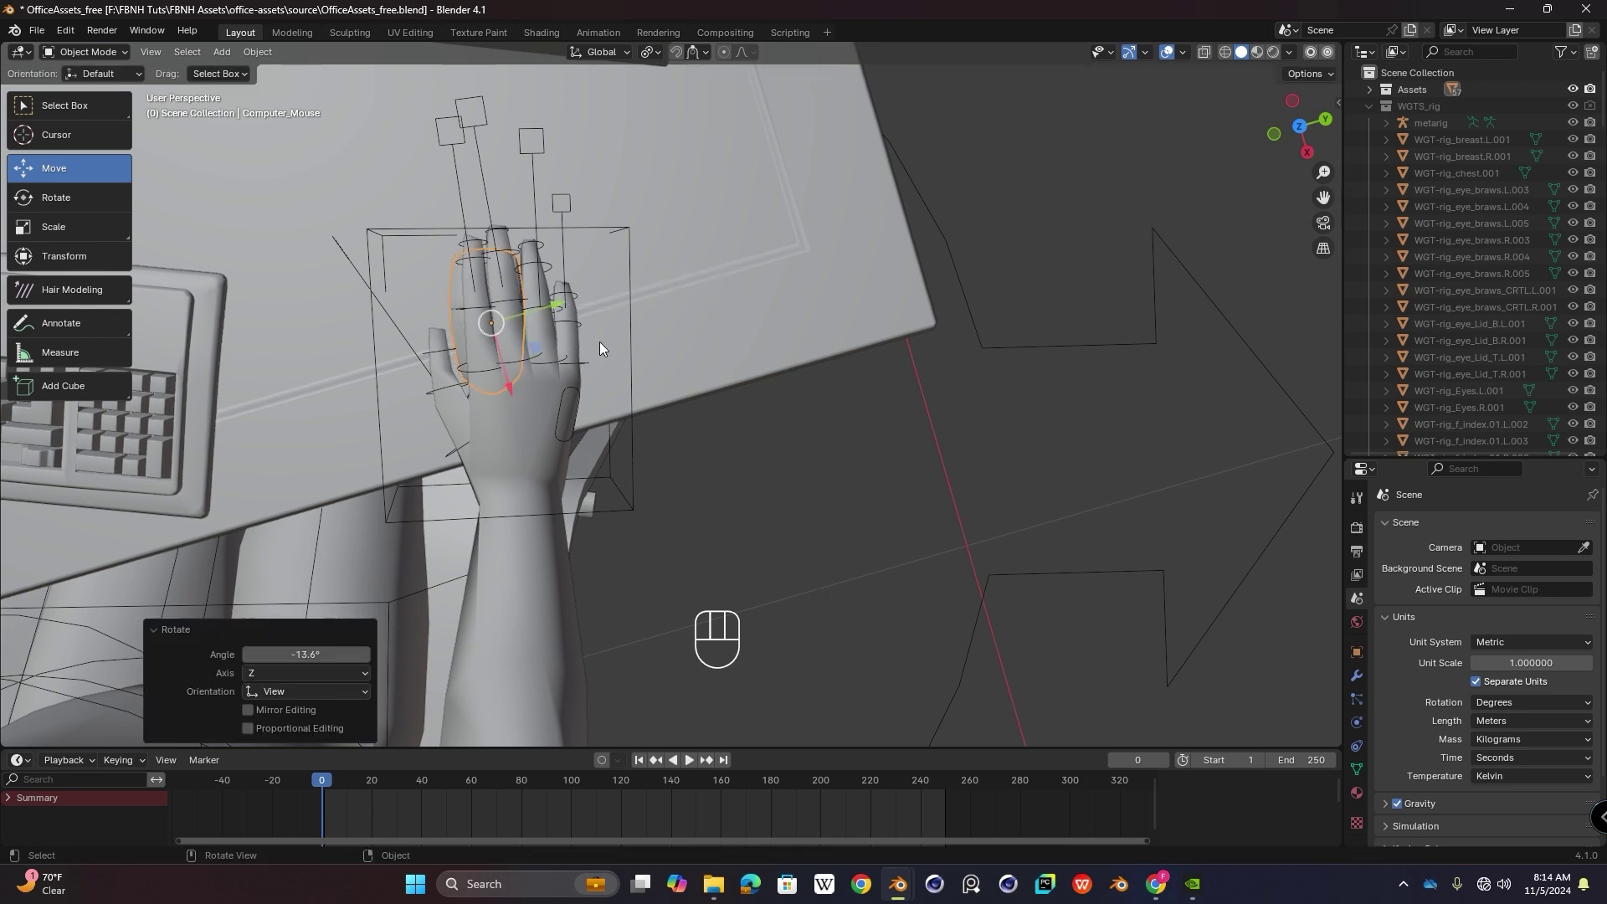
# Step: Rescale the computer mouse under the right hand and move it about 5.24 mm along Y
pyautogui.press('s')
pyautogui.click(616, 350)
pyautogui.moveTo(550, 304); pyautogui.dragTo(562, 303)
pyautogui.moveTo(571, 307); pyautogui.dragTo(519, 343, button='middle')
pyautogui.keyDown('shift'); pyautogui.moveTo(519, 343); pyautogui.dragTo(748, 404, button='middle'); pyautogui.keyUp('shift')
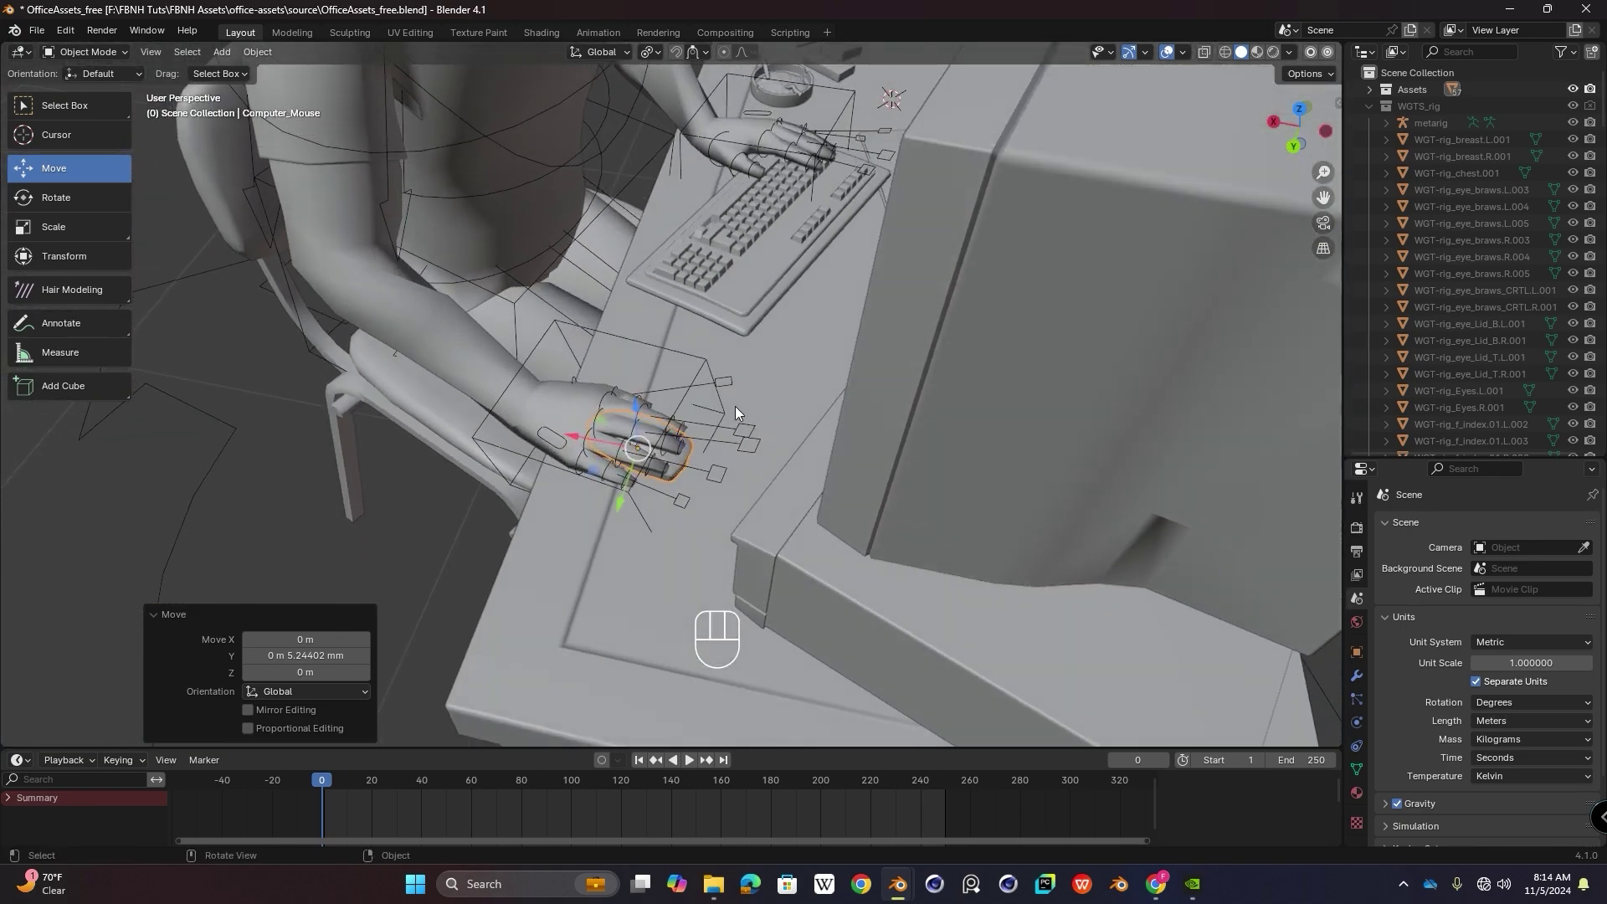
# Step: Select the whole office set with the character and move it along the Y axis toward the world center
pyautogui.moveTo(423, 544); pyautogui.dragTo(871, 335, button='middle')
pyautogui.keyDown('shift'); pyautogui.moveTo(870, 335); pyautogui.dragTo(736, 309, button='middle'); pyautogui.keyUp('shift')
pyautogui.keyDown('shift'); pyautogui.moveTo(736, 309); pyautogui.dragTo(376, 544, button='middle'); pyautogui.keyUp('shift')
pyautogui.scroll(-2, 537, 420)
pyautogui.scroll(-6, 535, 412)
pyautogui.moveTo(515, 348); pyautogui.dragTo(456, 270, button='middle')
pyautogui.scroll(-2, 453, 335)
pyautogui.moveTo(320, 190); pyautogui.dragTo(737, 606)
pyautogui.moveTo(691, 464); pyautogui.dragTo(588, 419, button='middle')
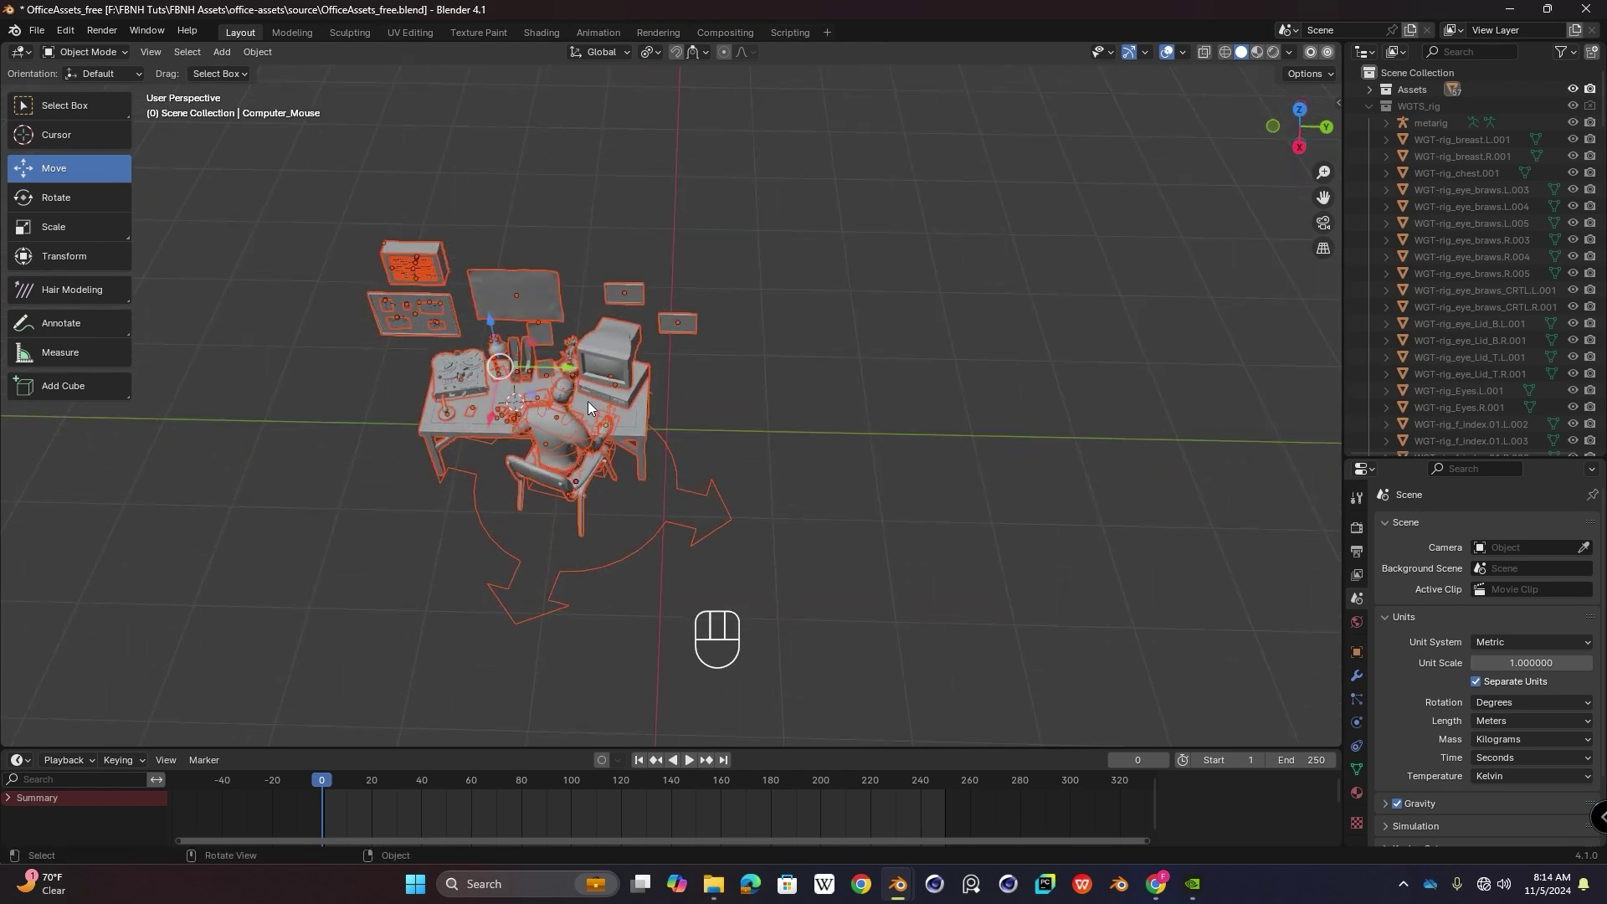
pyautogui.moveTo(561, 370); pyautogui.dragTo(713, 372)
pyautogui.moveTo(713, 371); pyautogui.dragTo(827, 325, button='middle')
pyautogui.click(882, 295)
# Step: Frame the chair and examine the seated character and desk set from several angles
pyautogui.click(685, 383)
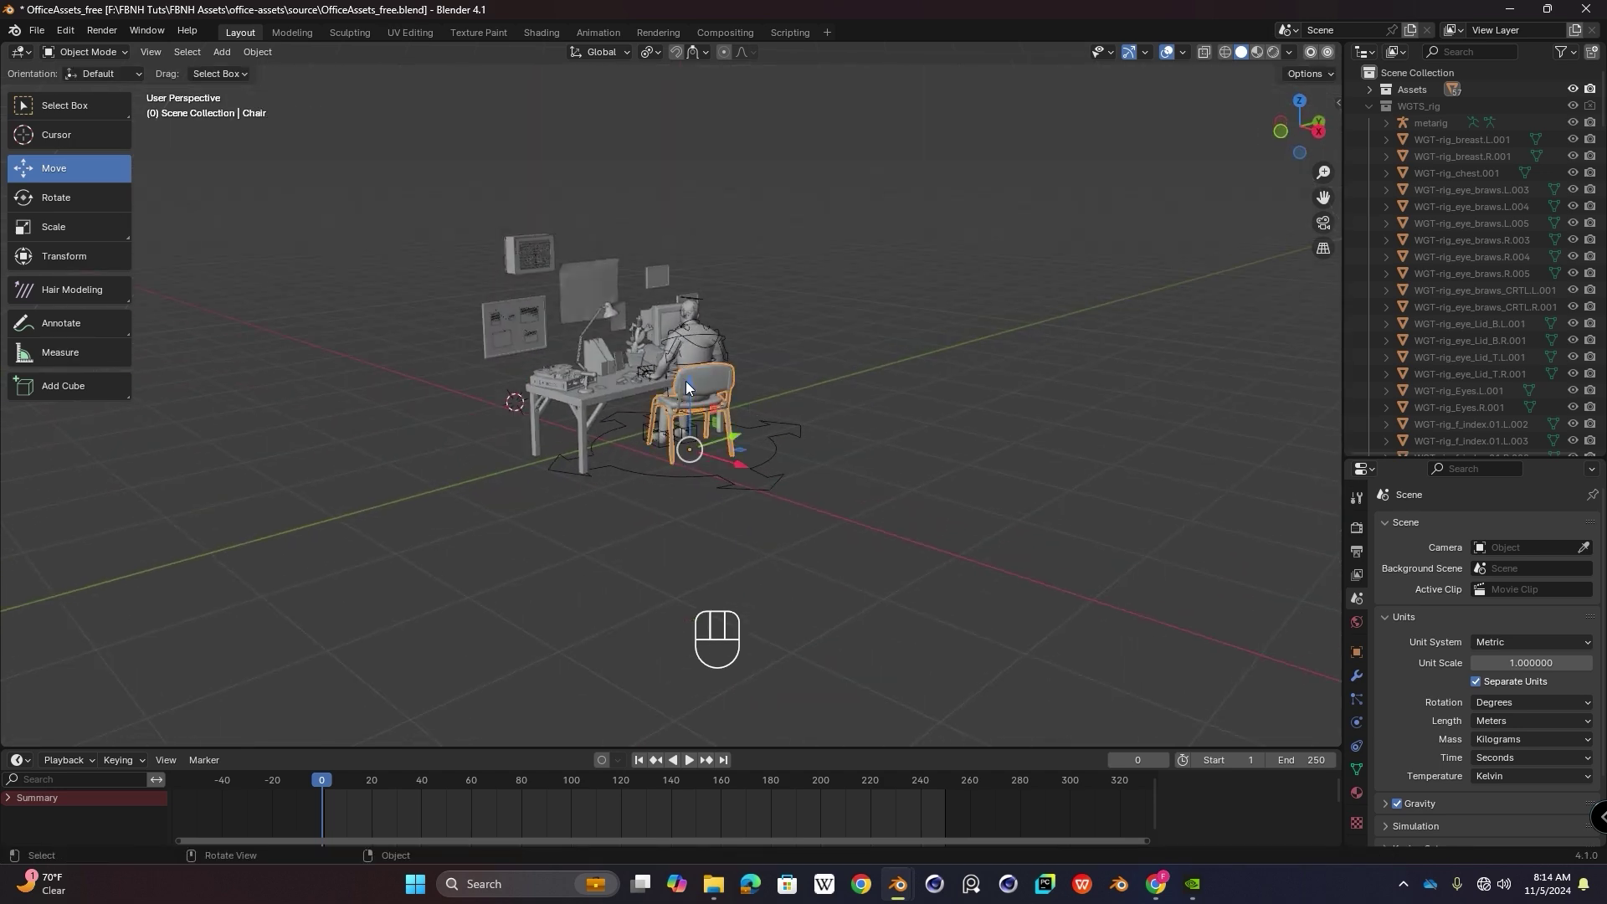
pyautogui.press('KP_Decimal')
pyautogui.moveTo(870, 398); pyautogui.dragTo(929, 447, button='middle')
pyautogui.keyDown('shift'); pyautogui.moveTo(928, 448); pyautogui.dragTo(665, 325, button='middle'); pyautogui.keyUp('shift')
pyautogui.moveTo(795, 444); pyautogui.dragTo(753, 390, button='middle')
pyautogui.scroll(-4, 700, 472)
pyautogui.click(885, 419)
pyautogui.moveTo(784, 234); pyautogui.dragTo(641, 319, button='middle')
# Step: Add a cube mesh and move it about 1.45 m along Y over the desk set
pyautogui.hotkey('shift', 'a')
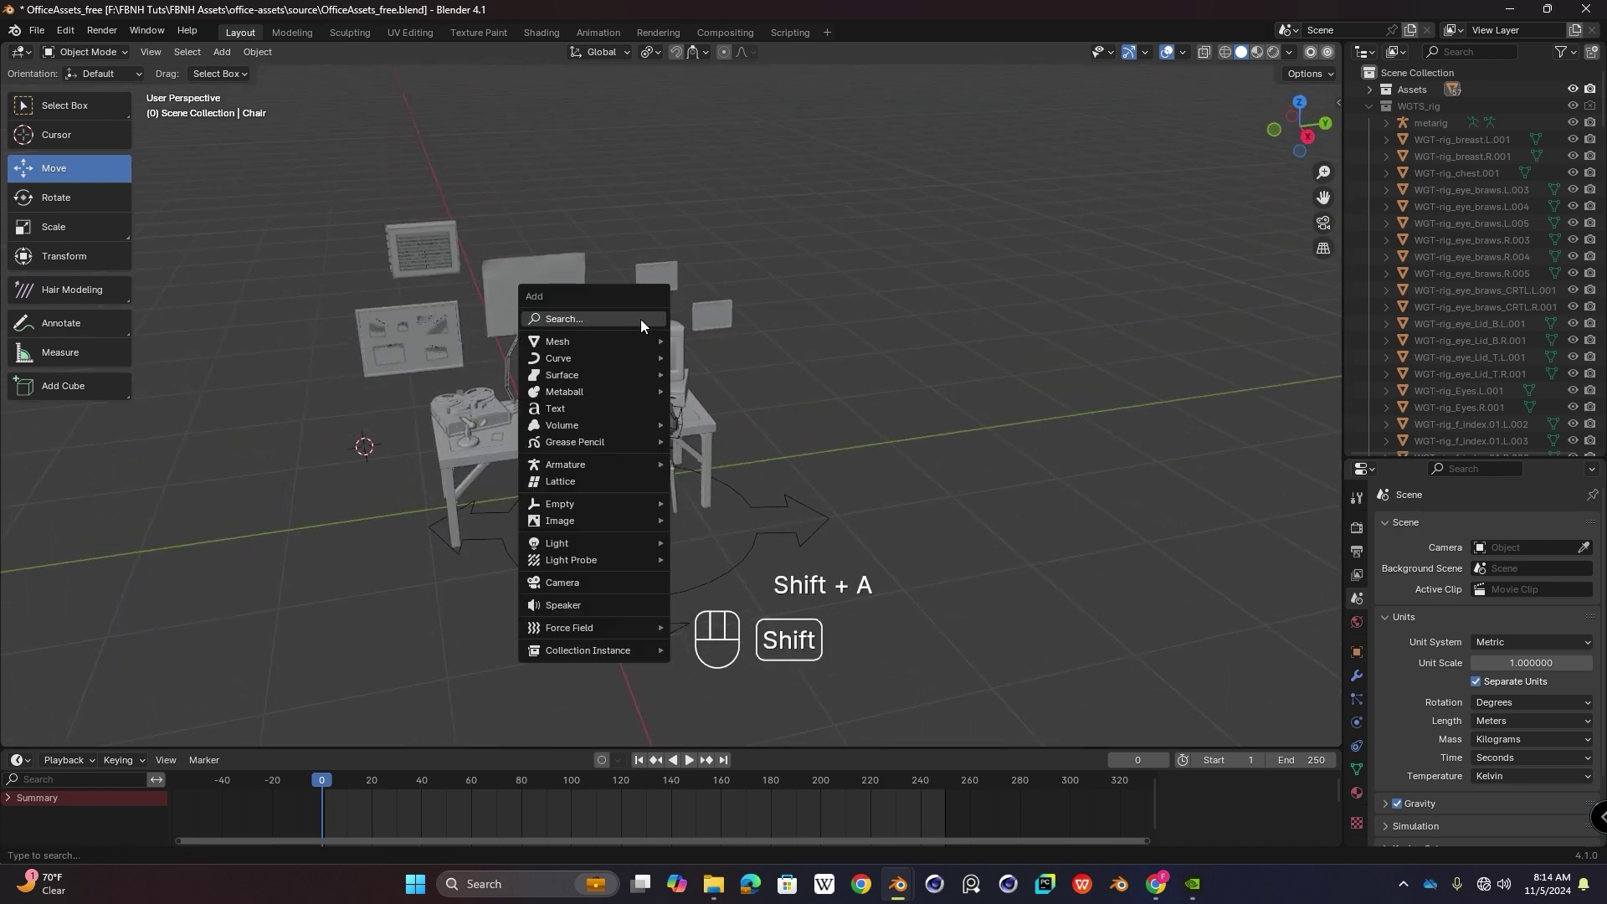
pyautogui.moveTo(602, 341)
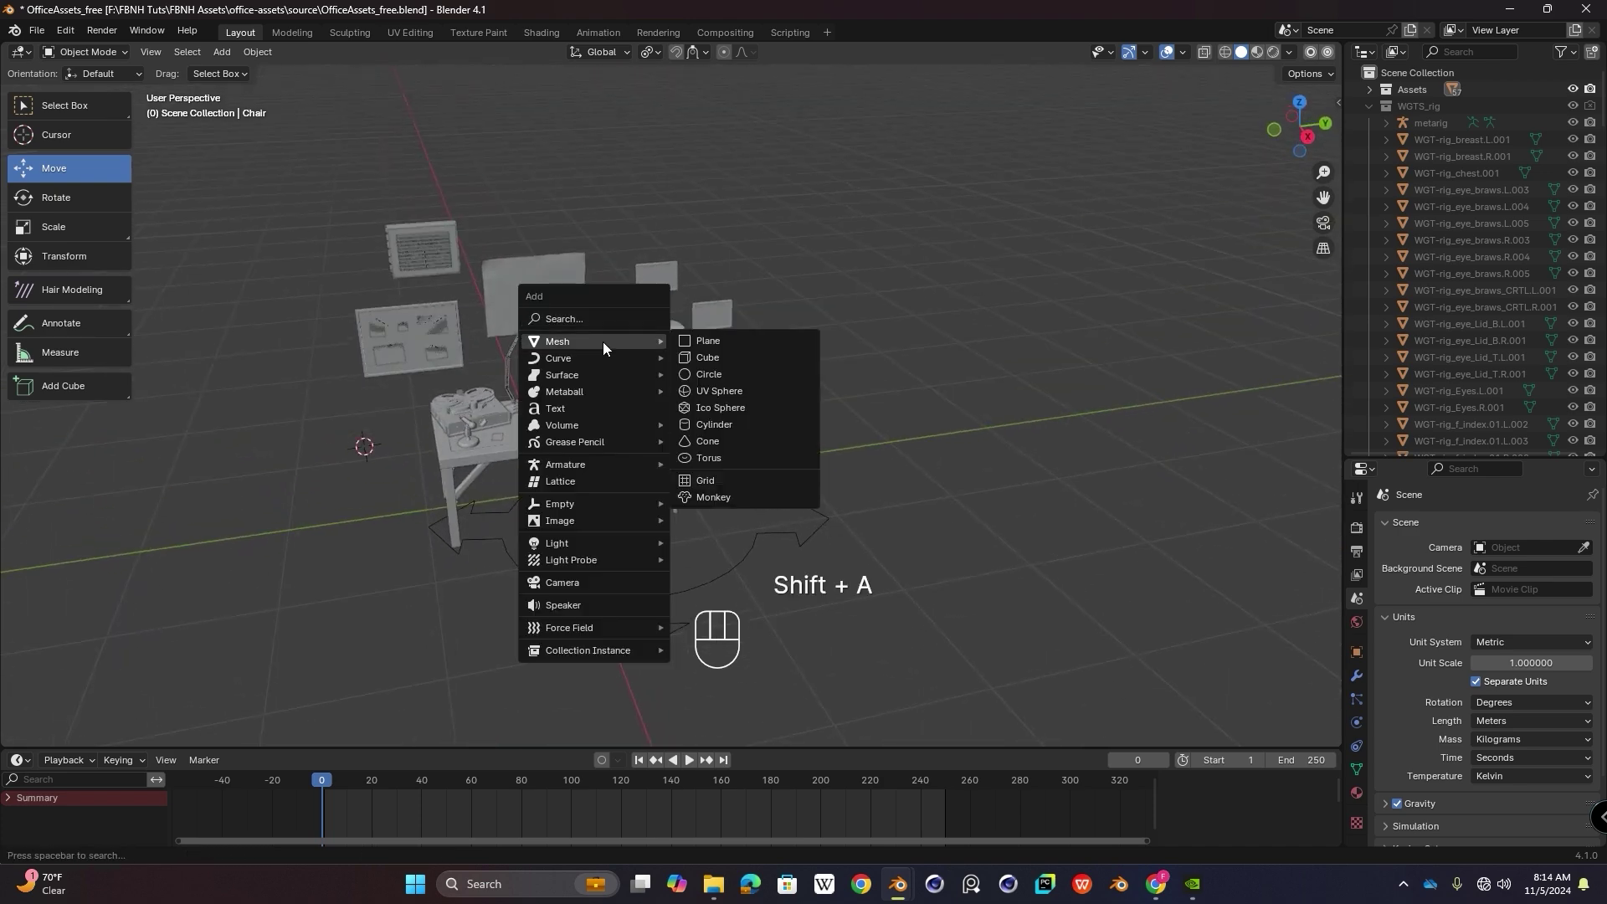
pyautogui.click(703, 357)
pyautogui.moveTo(686, 378); pyautogui.dragTo(415, 452, button='middle')
pyautogui.moveTo(415, 452); pyautogui.dragTo(589, 420)
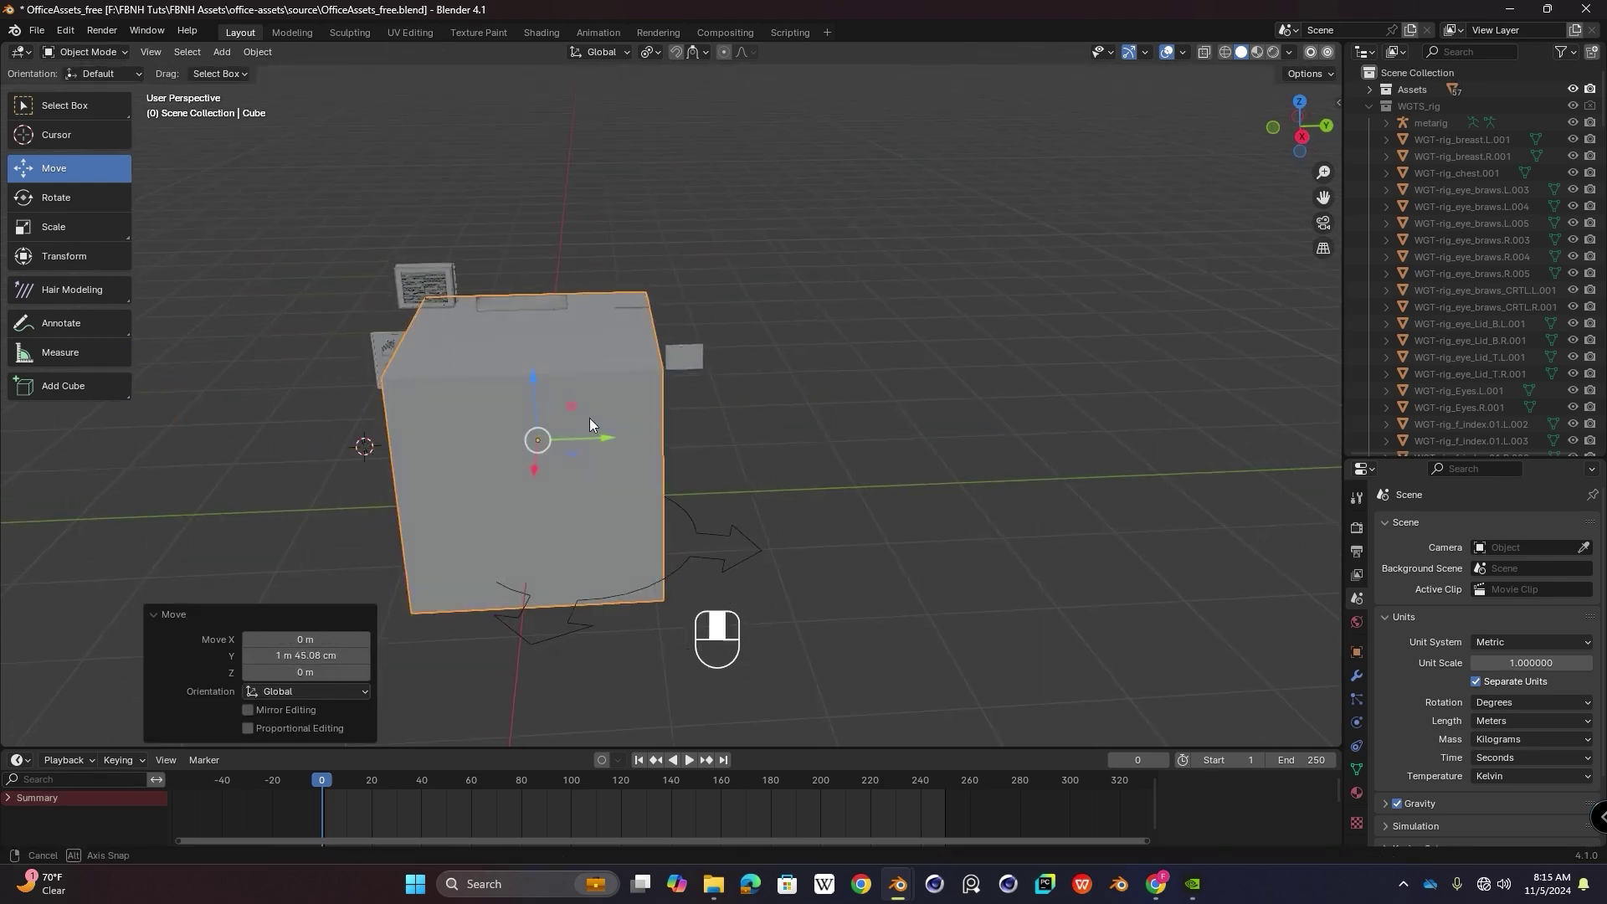
# Step: Scale up the cube until it encloses the whole desk set
pyautogui.moveTo(589, 418); pyautogui.dragTo(304, 150, button='middle')
pyautogui.press('s')
pyautogui.click(651, 425)
# Step: Delete the cube's top and three side faces, leaving only the floor and the wall behind the desk
pyautogui.press('Tab')
pyautogui.click(176, 52)
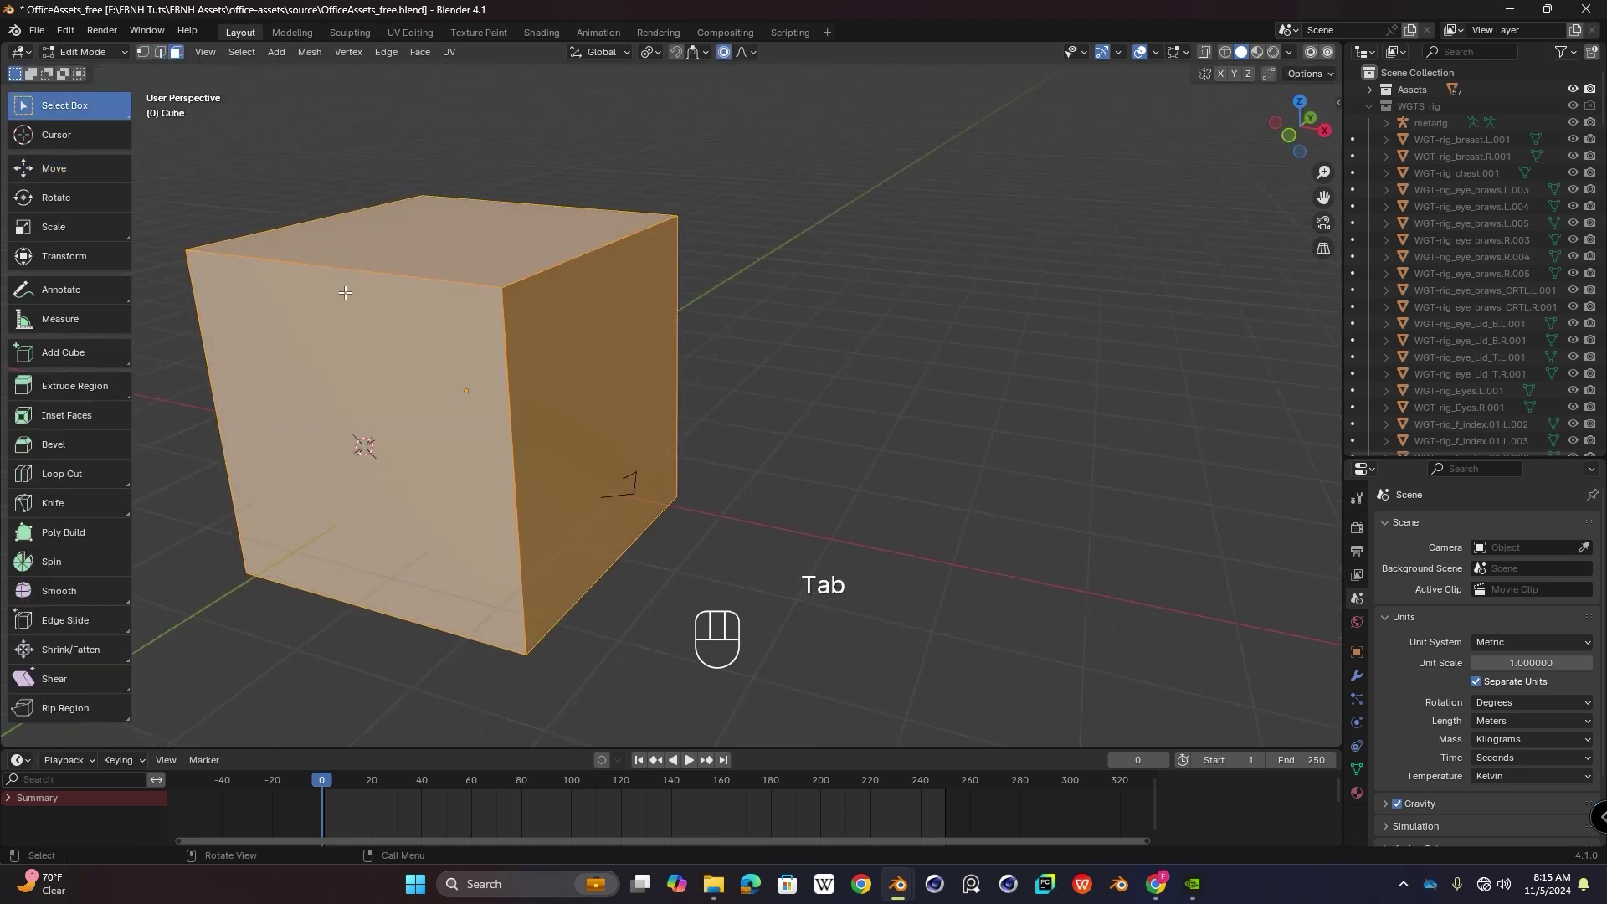
pyautogui.click(339, 303)
pyautogui.keyDown('shift'); pyautogui.click(488, 251); pyautogui.keyUp('shift')
pyautogui.keyDown('shift'); pyautogui.click(578, 340); pyautogui.keyUp('shift')
pyautogui.moveTo(774, 431); pyautogui.dragTo(610, 409, button='middle')
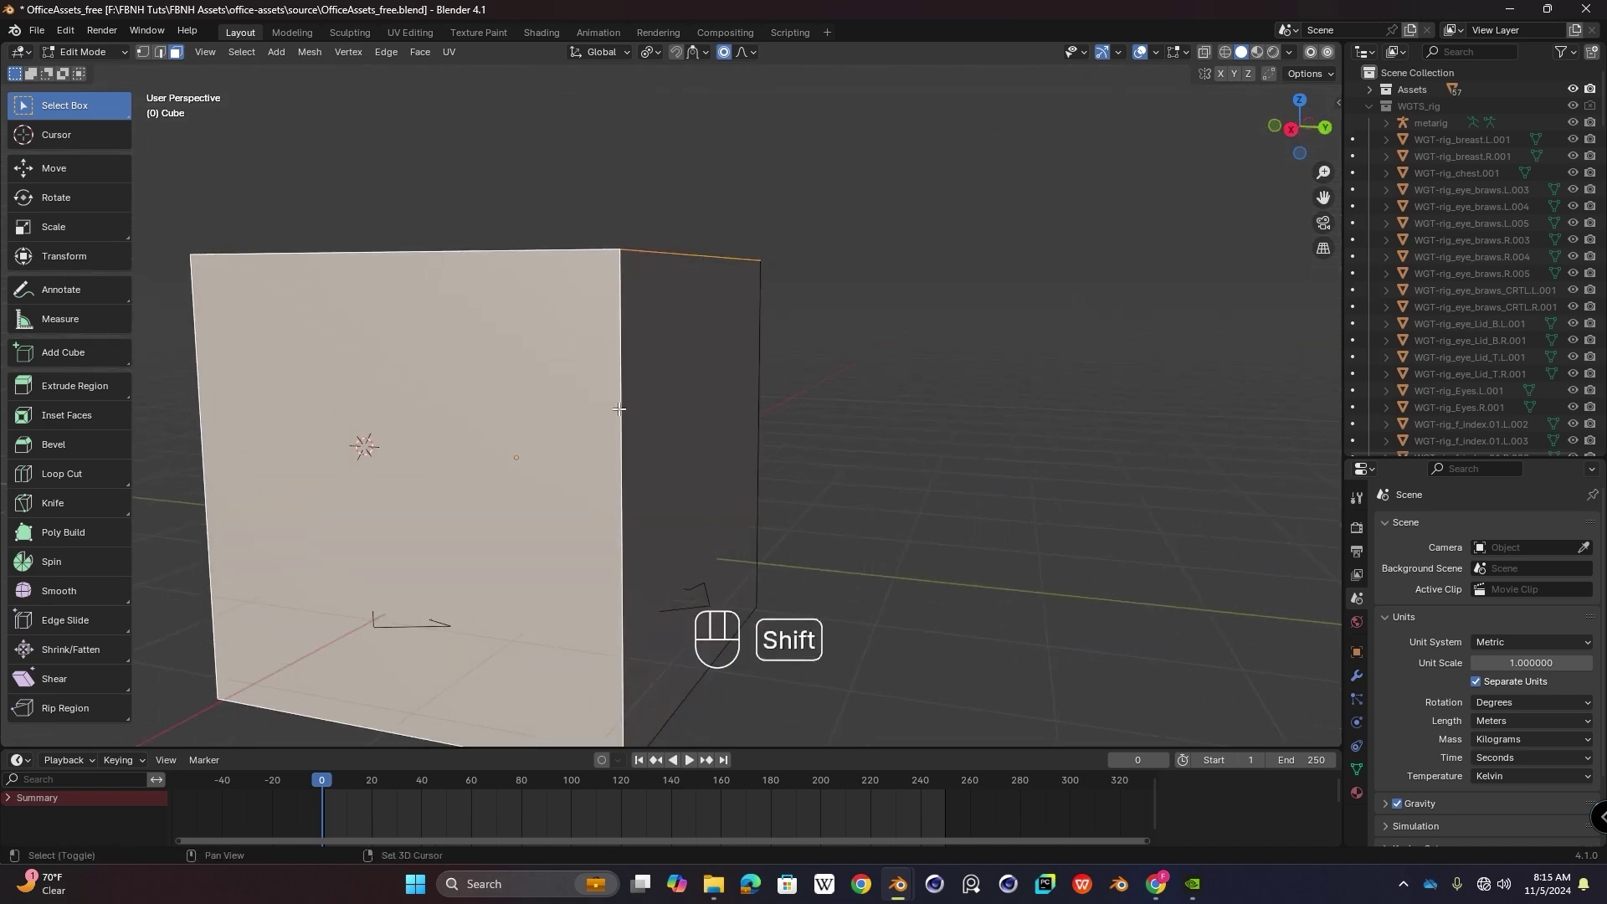
pyautogui.keyDown('shift'); pyautogui.click(665, 386); pyautogui.keyUp('shift')
pyautogui.press('x')
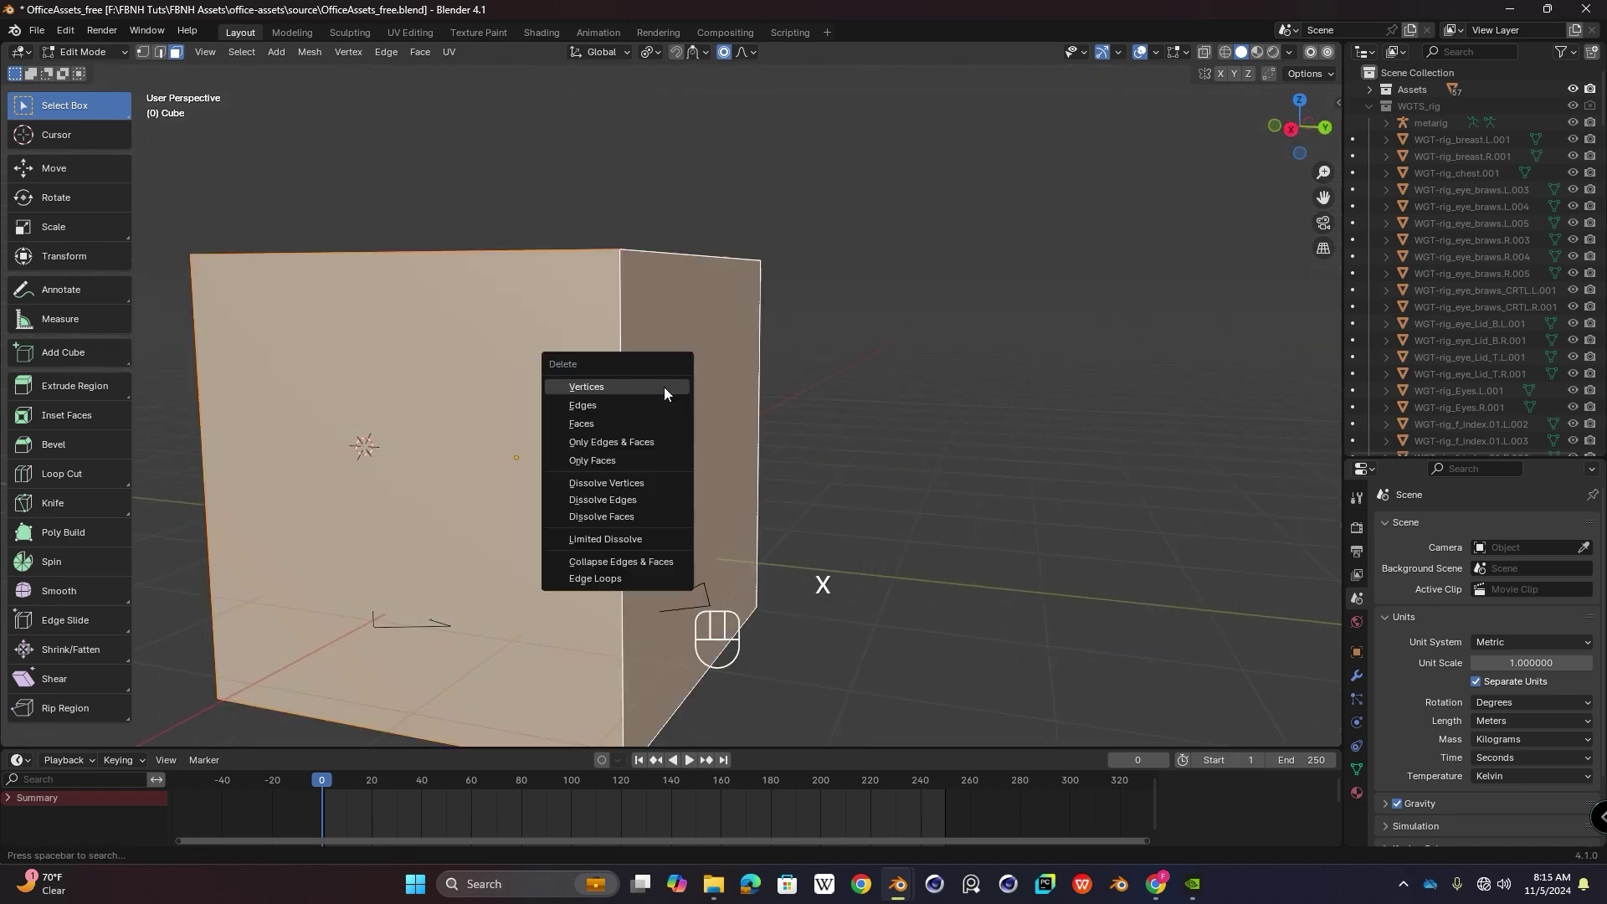
pyautogui.click(574, 423)
pyautogui.moveTo(574, 424); pyautogui.dragTo(718, 376, button='middle')
pyautogui.press('Tab')
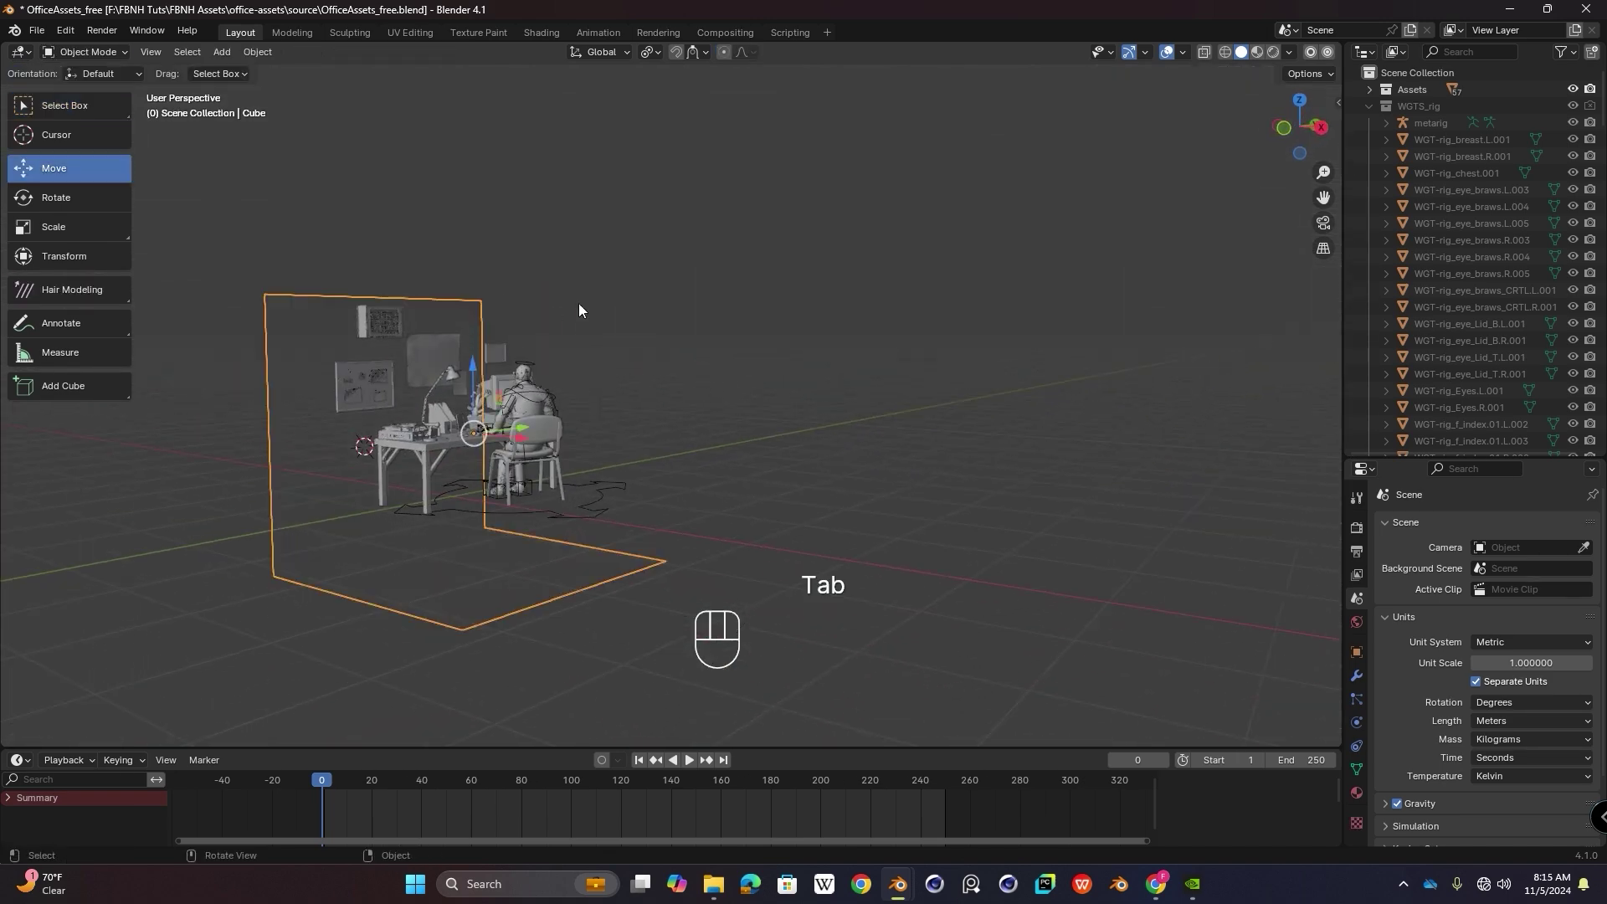
# Step: Raise the room mesh along Z until its floor meets the legs of the desk and chair
pyautogui.keyDown('shift'); pyautogui.moveTo(561, 333); pyautogui.dragTo(701, 269, button='middle'); pyautogui.keyUp('shift')
pyautogui.moveTo(701, 269); pyautogui.dragTo(652, 273, button='middle')
pyautogui.click(724, 317)
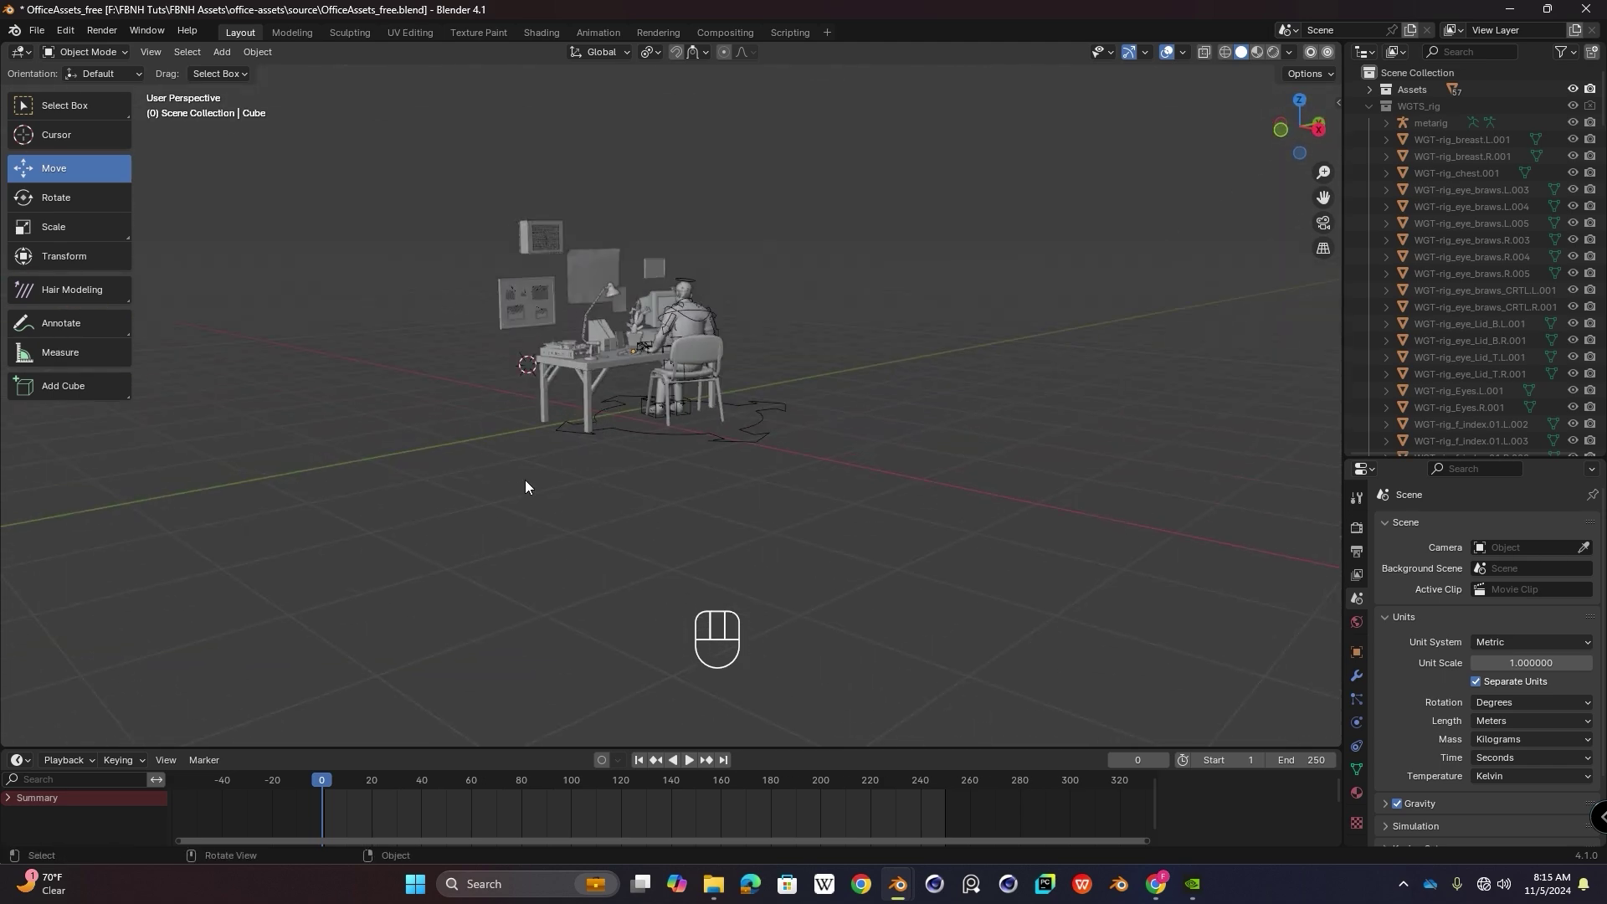
pyautogui.moveTo(733, 276); pyautogui.dragTo(730, 231, button='middle')
pyautogui.click(608, 547)
pyautogui.moveTo(609, 520); pyautogui.dragTo(699, 408, button='middle')
pyautogui.keyDown('shift'); pyautogui.moveTo(699, 408); pyautogui.dragTo(612, 320, button='middle'); pyautogui.keyUp('shift')
pyautogui.moveTo(612, 320); pyautogui.dragTo(609, 243)
pyautogui.moveTo(690, 291); pyautogui.dragTo(775, 293, button='middle')
pyautogui.moveTo(560, 251); pyautogui.dragTo(737, 313, button='middle')
pyautogui.moveTo(806, 268); pyautogui.dragTo(719, 243, button='middle')
# Step: Flip the normals of all faces of the room mesh
pyautogui.press('Tab')
pyautogui.press('a')
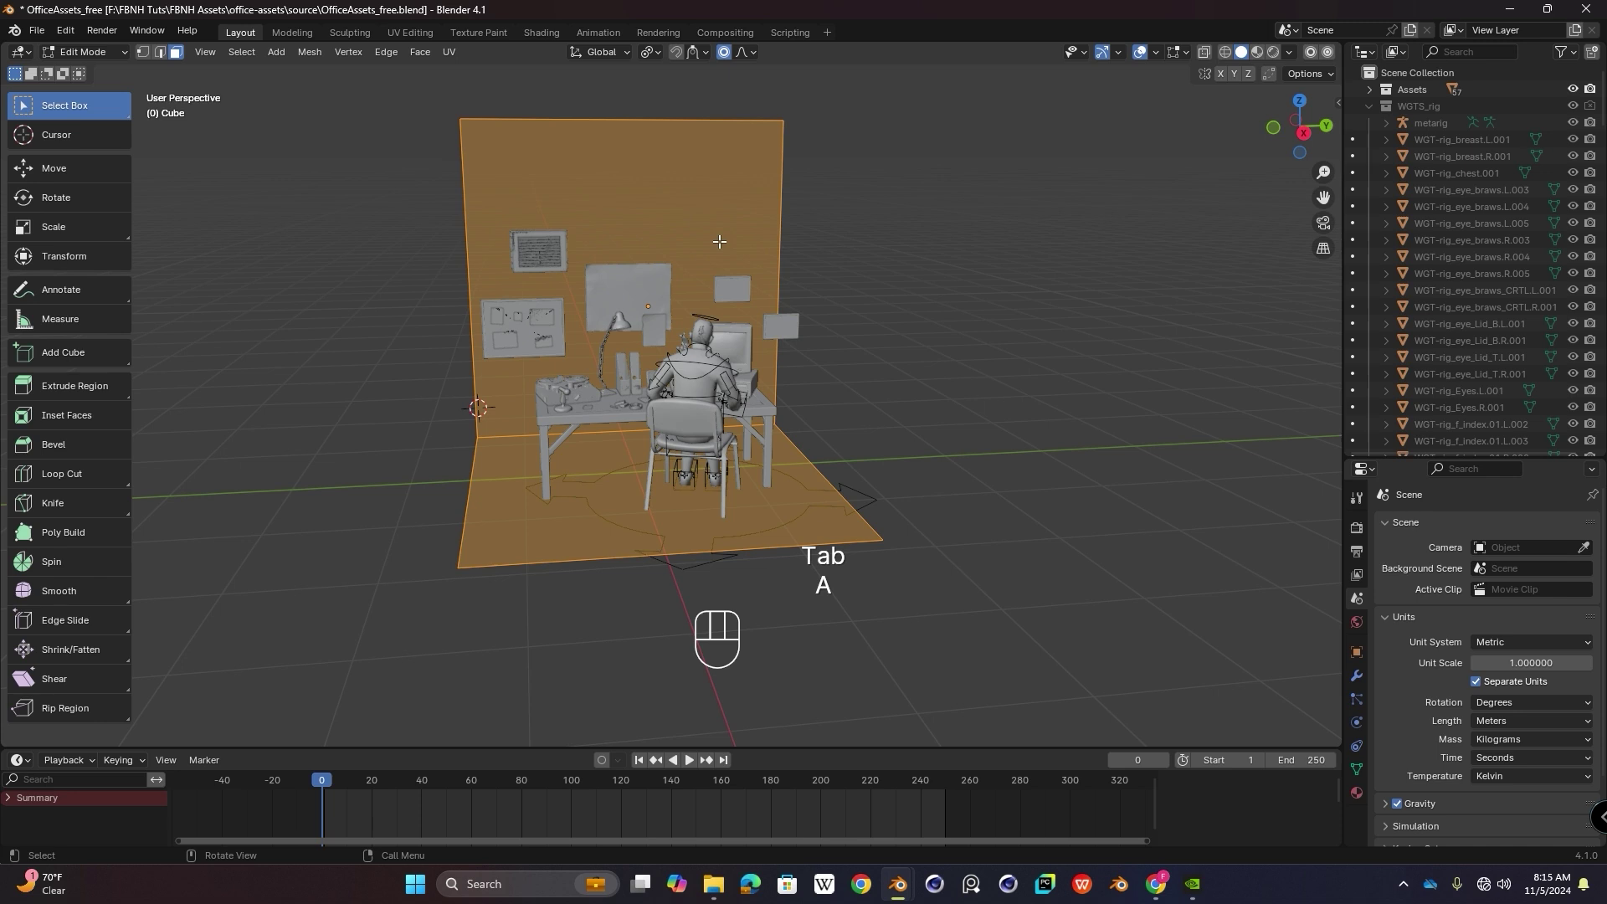
pyautogui.hotkey('alt', 'n')
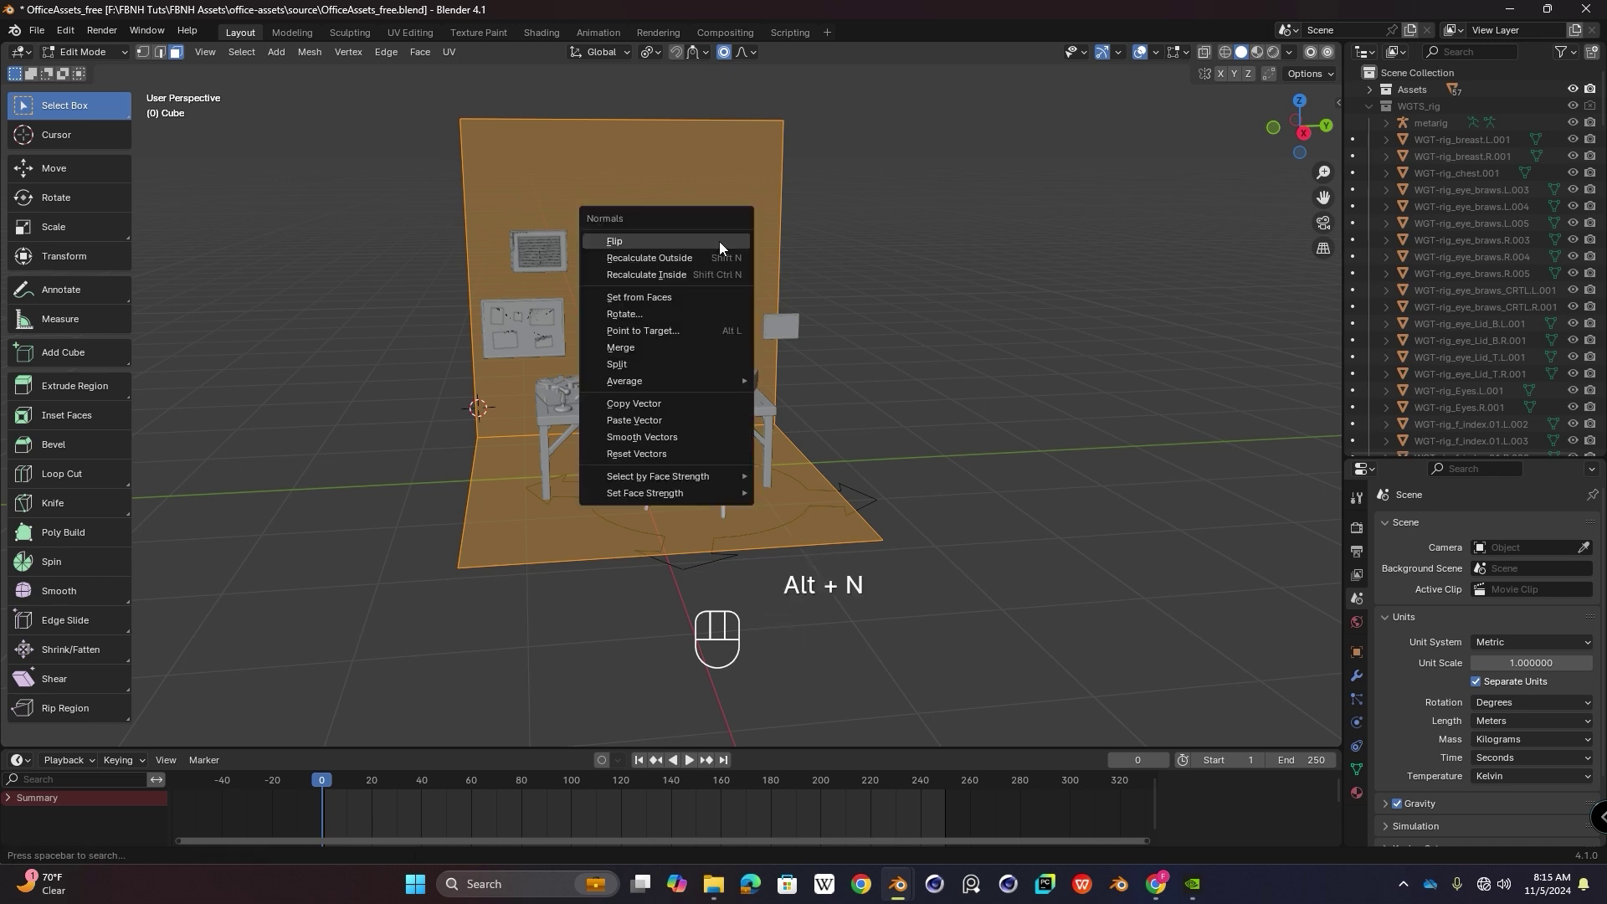
pyautogui.click(720, 241)
pyautogui.press('Tab')
pyautogui.moveTo(783, 254); pyautogui.dragTo(679, 348, button='middle')
pyautogui.scroll(-1, 656, 314)
# Step: Scale the room mesh by 1.986 along Y to widen the wall and floor
pyautogui.click(610, 500)
pyautogui.moveTo(607, 485); pyautogui.dragTo(810, 430, button='middle')
pyautogui.press('s')
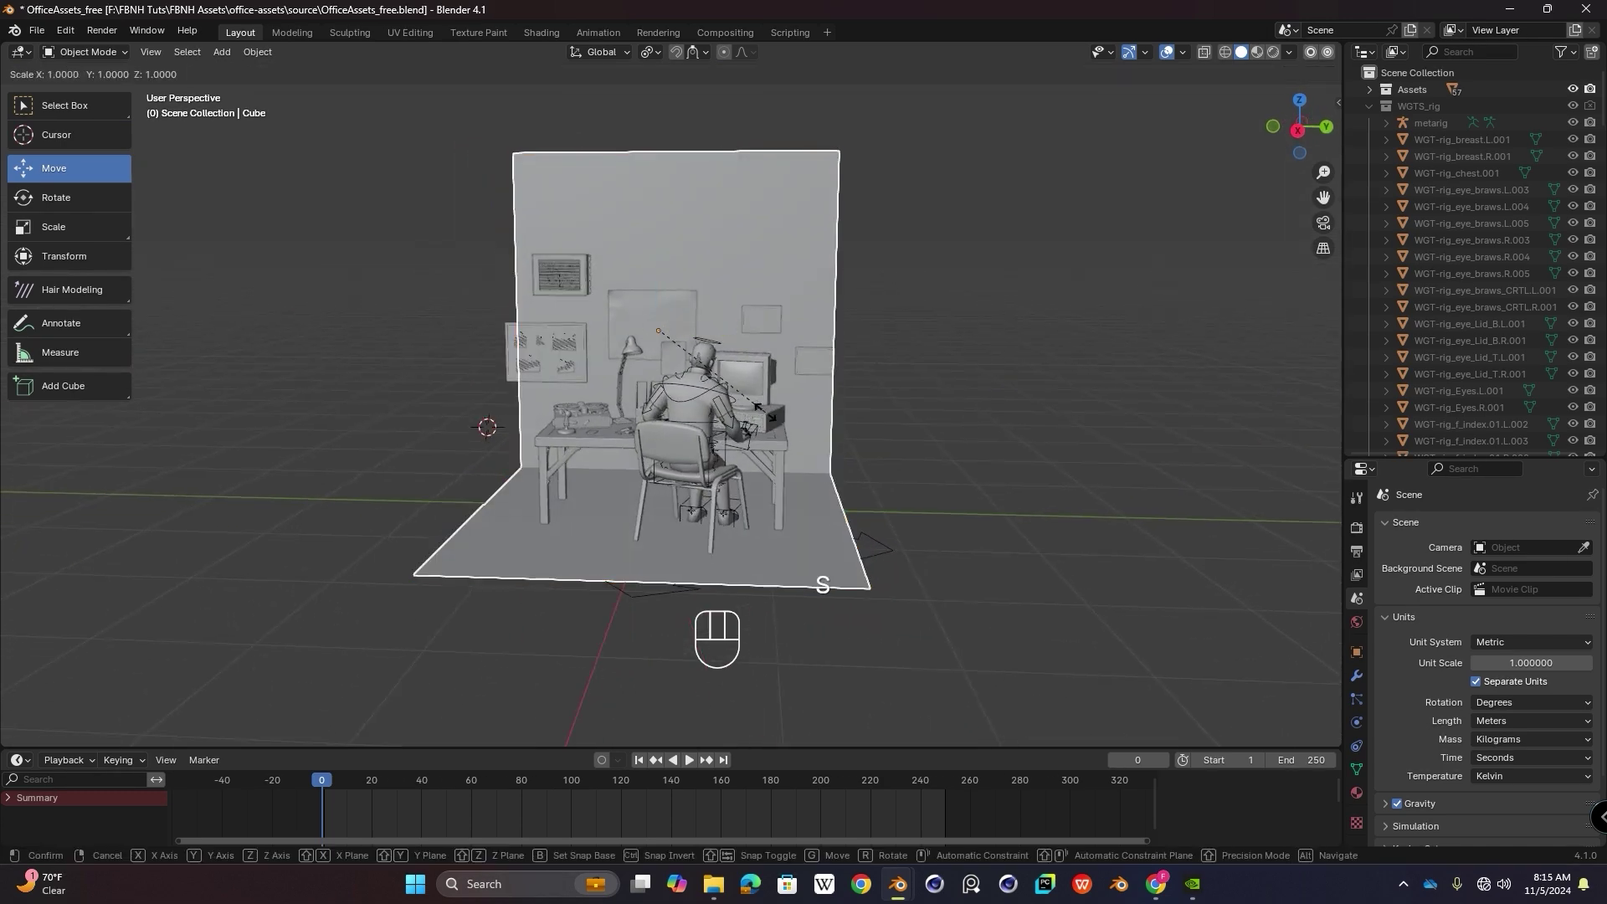
pyautogui.press('y')
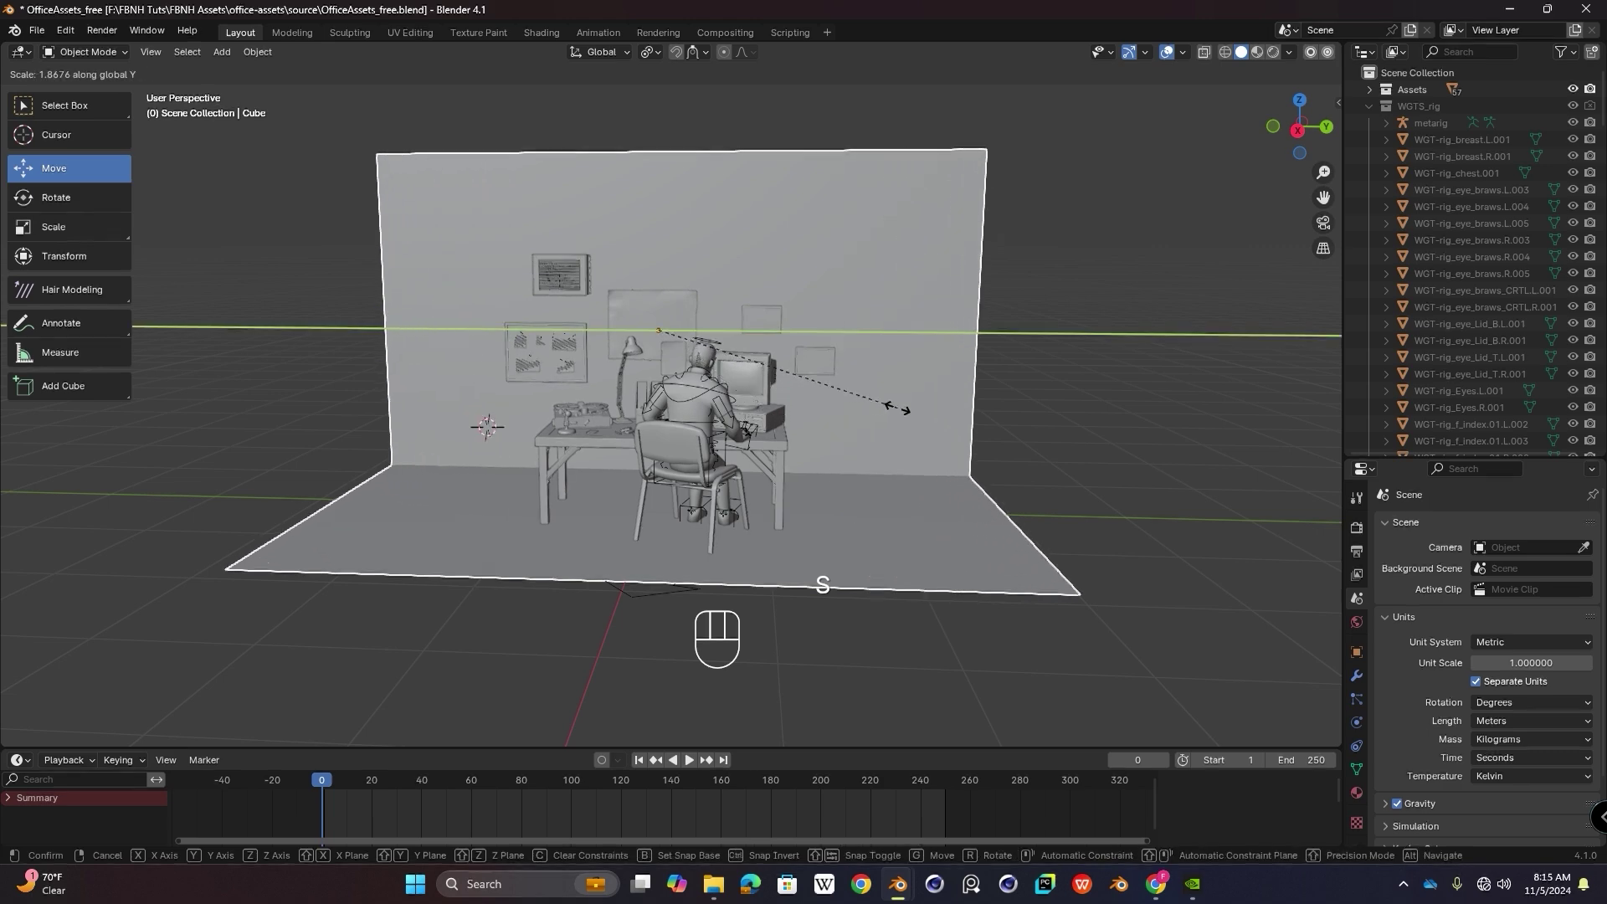
pyautogui.click(910, 412)
# Step: Stretch the room mesh along X and move it so the wall sits against the back of the wall decorations
pyautogui.moveTo(617, 424); pyautogui.dragTo(778, 346, button='middle')
pyautogui.press('s')
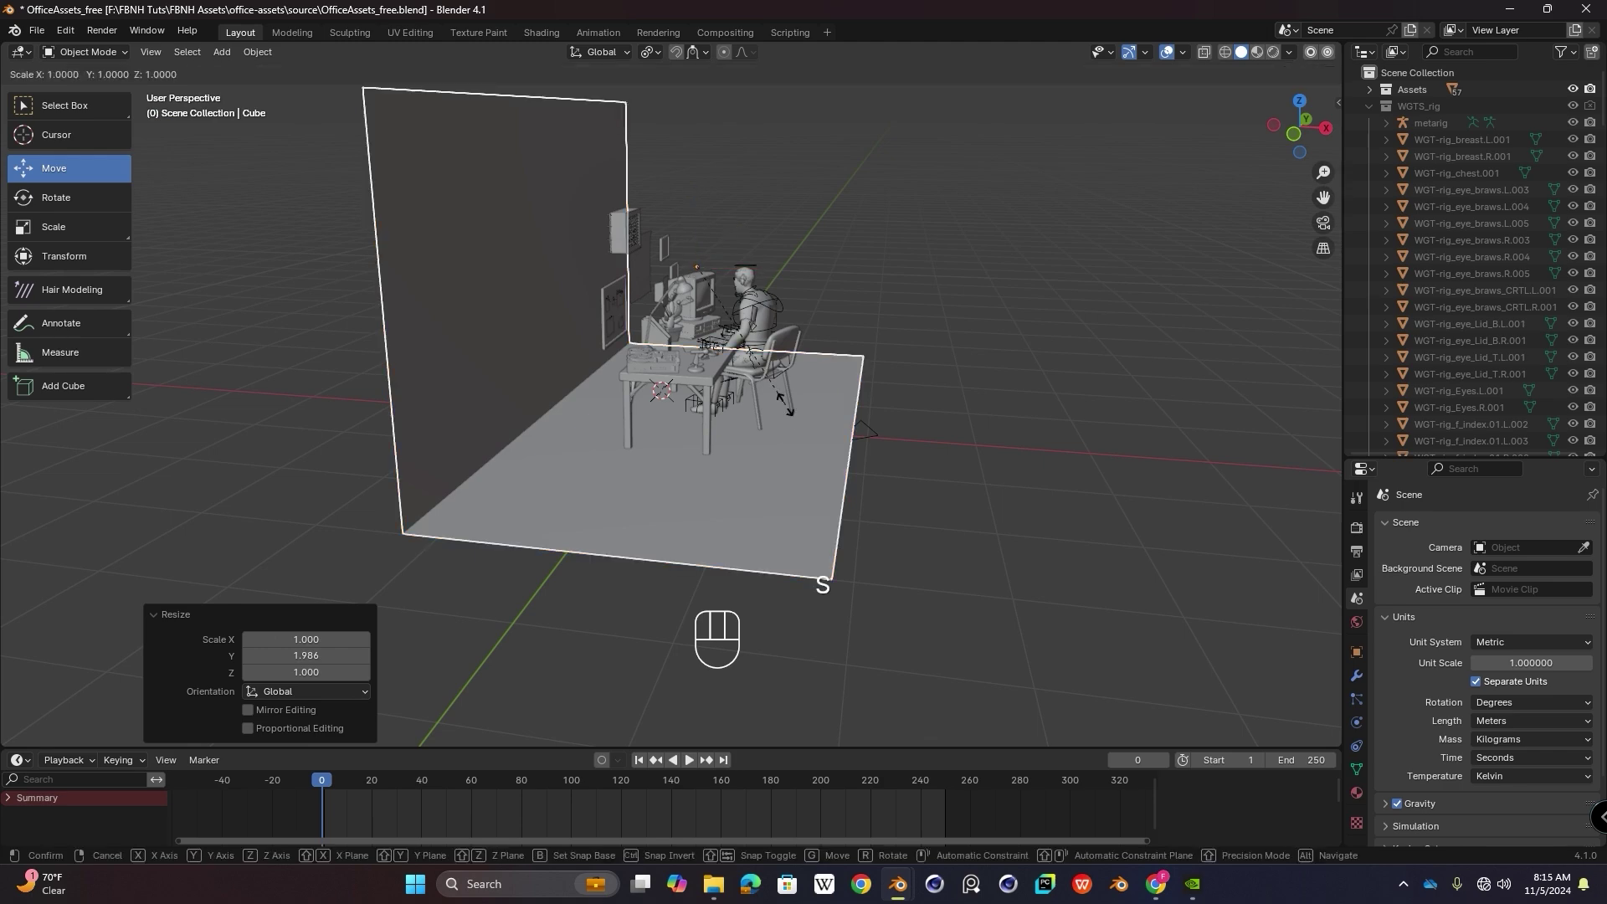
pyautogui.press('x')
pyautogui.click(860, 410)
pyautogui.moveTo(761, 181); pyautogui.dragTo(760, 215, button='middle')
pyautogui.moveTo(758, 240); pyautogui.dragTo(934, 268)
pyautogui.click(999, 208)
pyautogui.moveTo(920, 341); pyautogui.dragTo(759, 319, button='middle')
# Step: Move the room mesh about 15.88 cm along Y
pyautogui.keyDown('shift'); pyautogui.moveTo(799, 377); pyautogui.dragTo(659, 372, button='middle'); pyautogui.keyUp('shift')
pyautogui.click(822, 462)
pyautogui.moveTo(820, 459); pyautogui.dragTo(788, 431, button='middle')
pyautogui.moveTo(674, 274); pyautogui.dragTo(694, 276)
pyautogui.moveTo(709, 360); pyautogui.dragTo(726, 350, button='middle')
pyautogui.keyDown('shift'); pyautogui.moveTo(727, 350); pyautogui.dragTo(683, 430, button='middle'); pyautogui.keyUp('shift')
pyautogui.scroll(2, 621, 375)
pyautogui.scroll(3, 671, 366)
pyautogui.scroll(4, 643, 432)
pyautogui.scroll(-4, 569, 410)
pyautogui.scroll(-2, 696, 384)
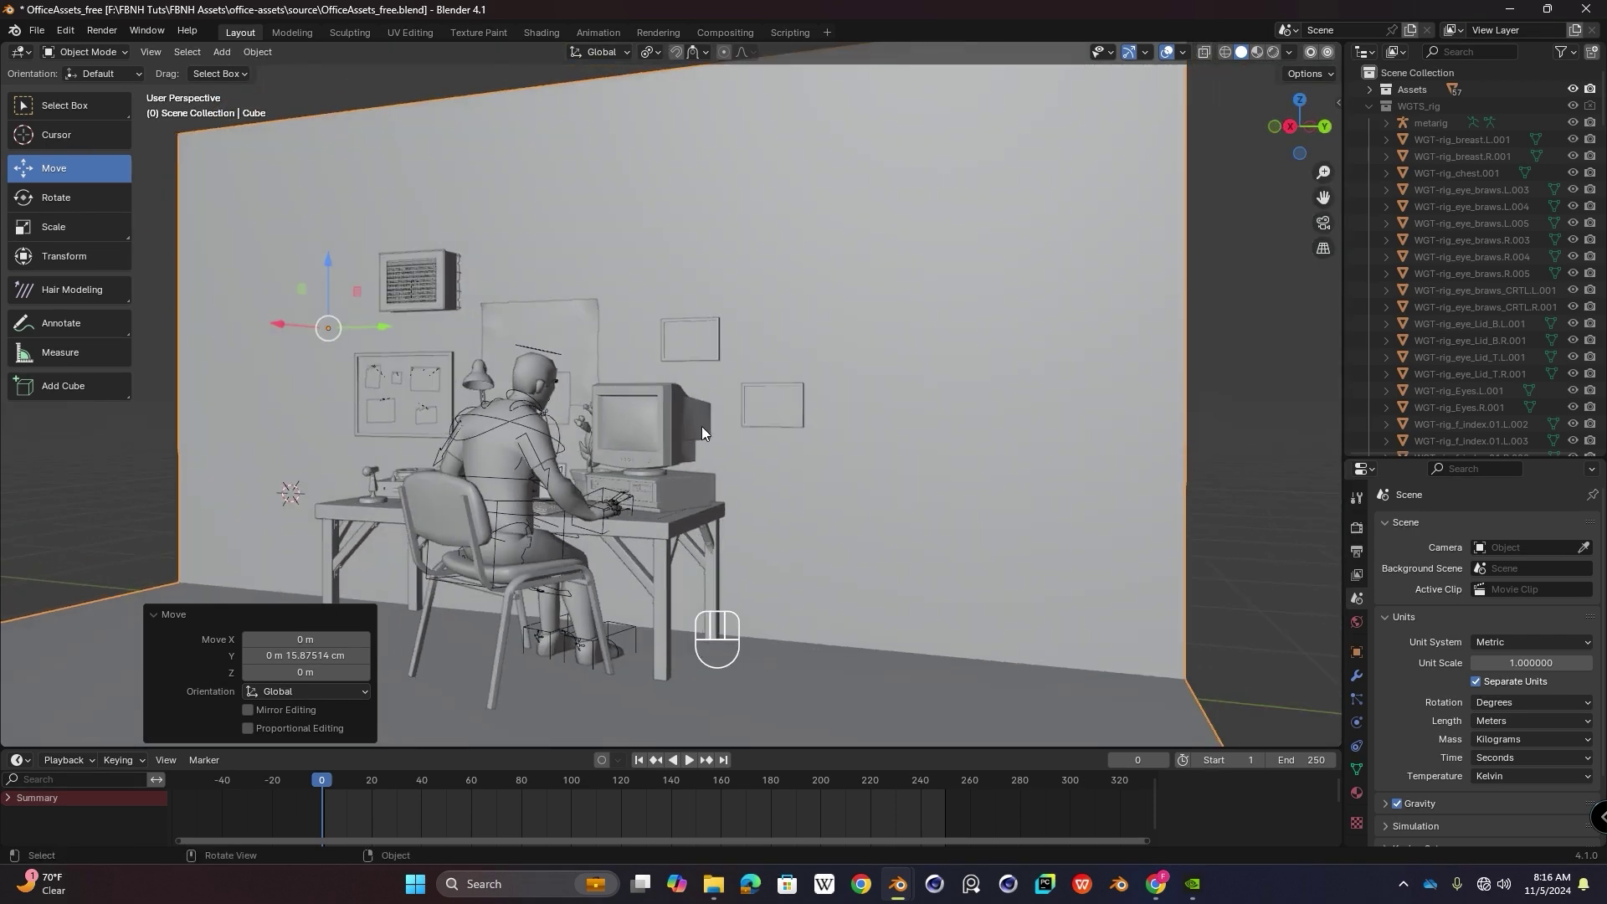
# Step: Switch the viewport to Material Preview shading and examine the materials of the character, desk, wall and props
pyautogui.click(1257, 54)
pyautogui.moveTo(609, 432); pyautogui.dragTo(496, 504, button='middle')
pyautogui.scroll(4, 530, 387)
pyautogui.scroll(1, 511, 482)
pyautogui.moveTo(548, 448); pyautogui.dragTo(677, 445, button='middle')
pyautogui.scroll(2, 669, 444)
pyautogui.scroll(-2, 677, 444)
pyautogui.keyDown('shift'); pyautogui.moveTo(775, 383); pyautogui.dragTo(515, 408, button='middle'); pyautogui.keyUp('shift')
pyautogui.scroll(-2, 637, 444)
pyautogui.scroll(-3, 638, 444)
pyautogui.scroll(2, 515, 408)
pyautogui.moveTo(481, 353); pyautogui.dragTo(463, 361, button='middle')
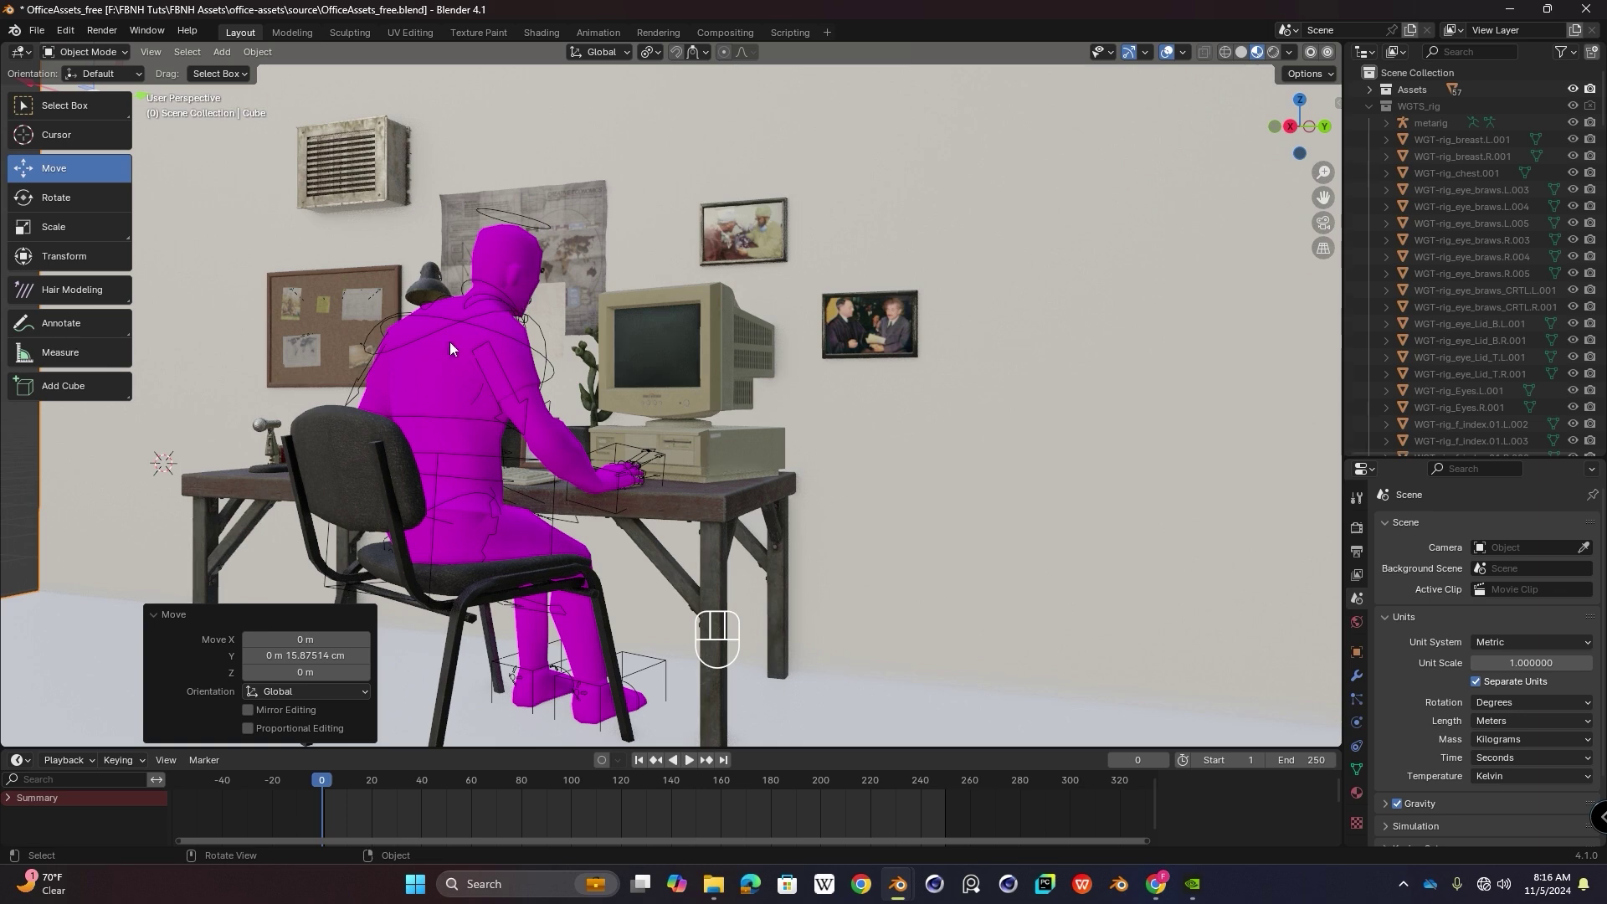
pyautogui.keyDown('shift'); pyautogui.moveTo(621, 456); pyautogui.dragTo(836, 468, button='middle'); pyautogui.keyUp('shift')
pyautogui.scroll(-1, 566, 460)
pyautogui.scroll(-3, 601, 452)
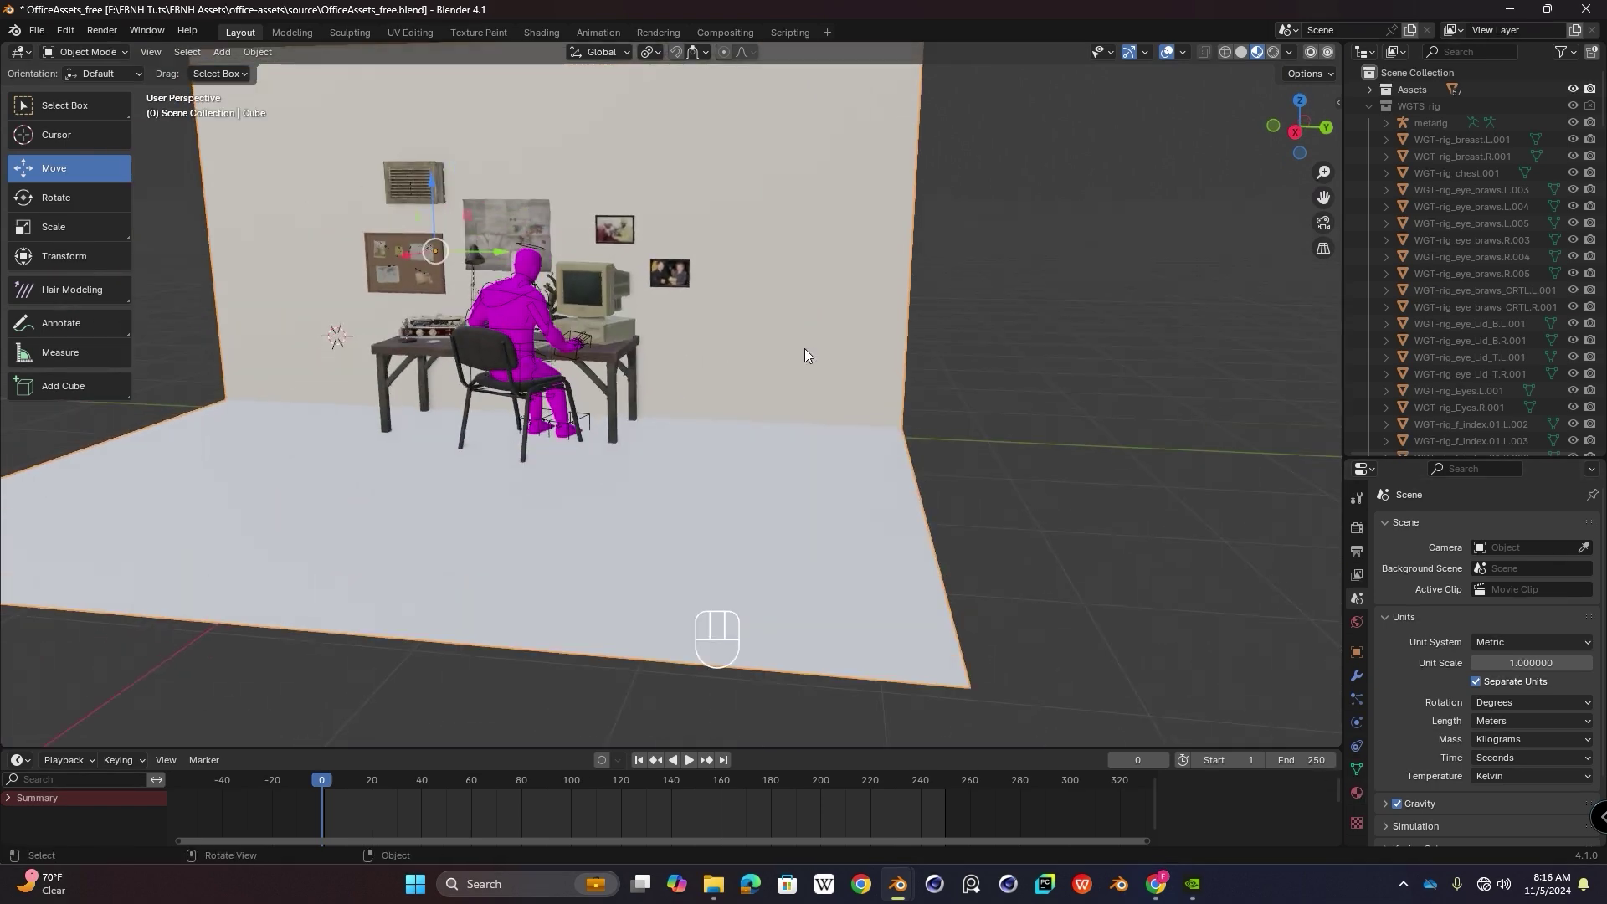
# Step: Give the room mesh a new material with roughness 1.000 and a black base color
pyautogui.click(1356, 791)
pyautogui.click(1518, 596)
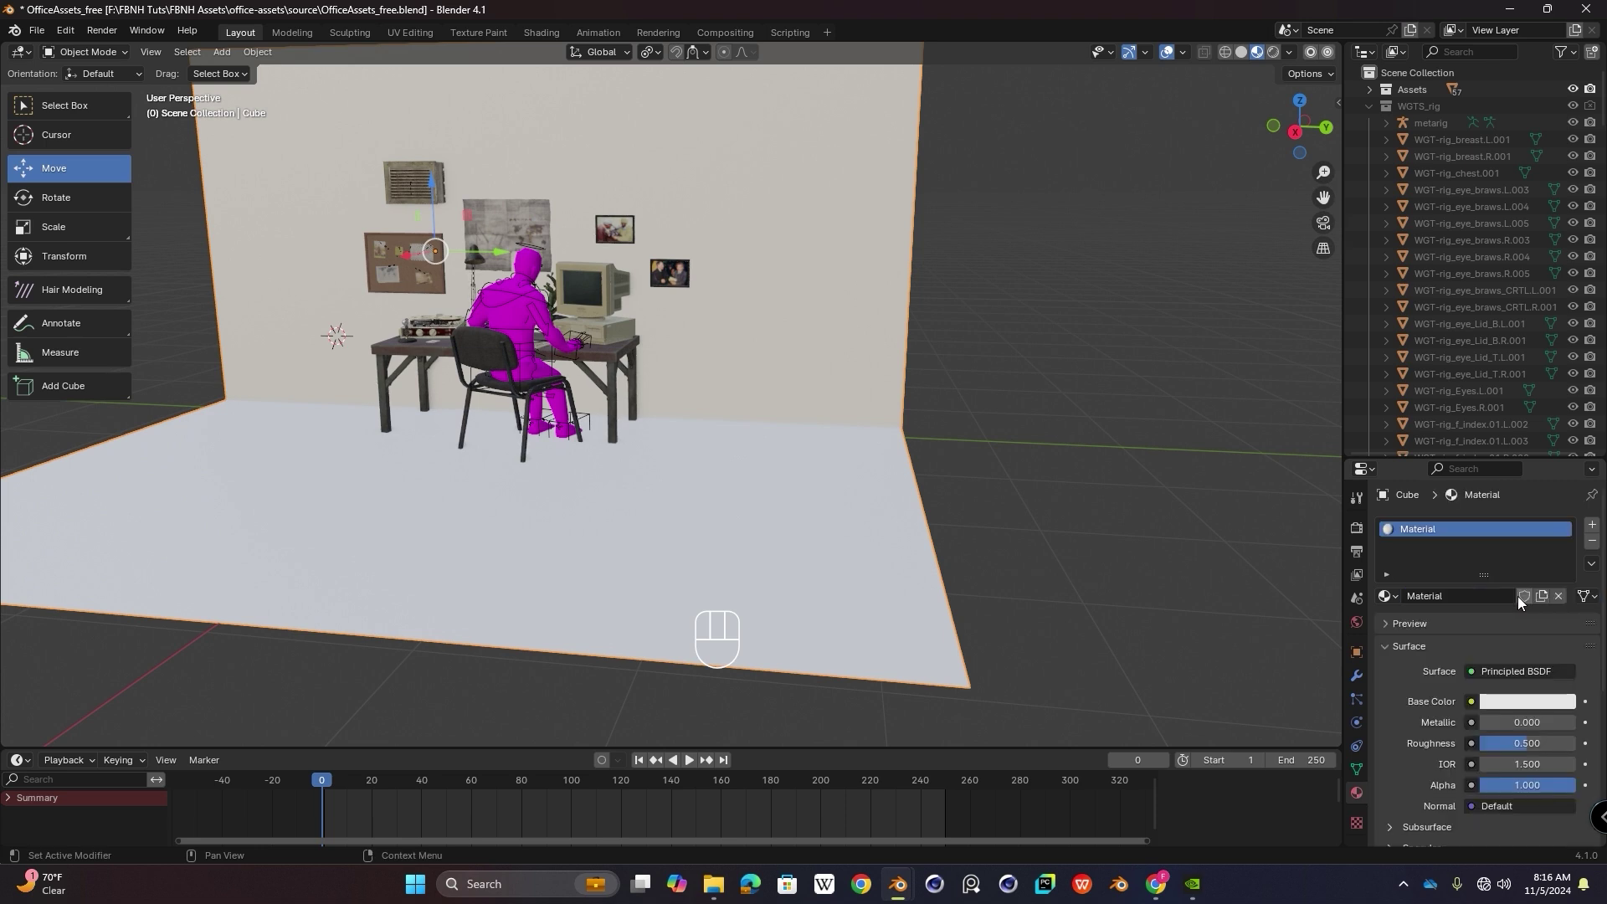
pyautogui.moveTo(1504, 739); pyautogui.dragTo(1531, 740)
pyautogui.click(1534, 702)
pyautogui.moveTo(1506, 659); pyautogui.dragTo(1414, 660)
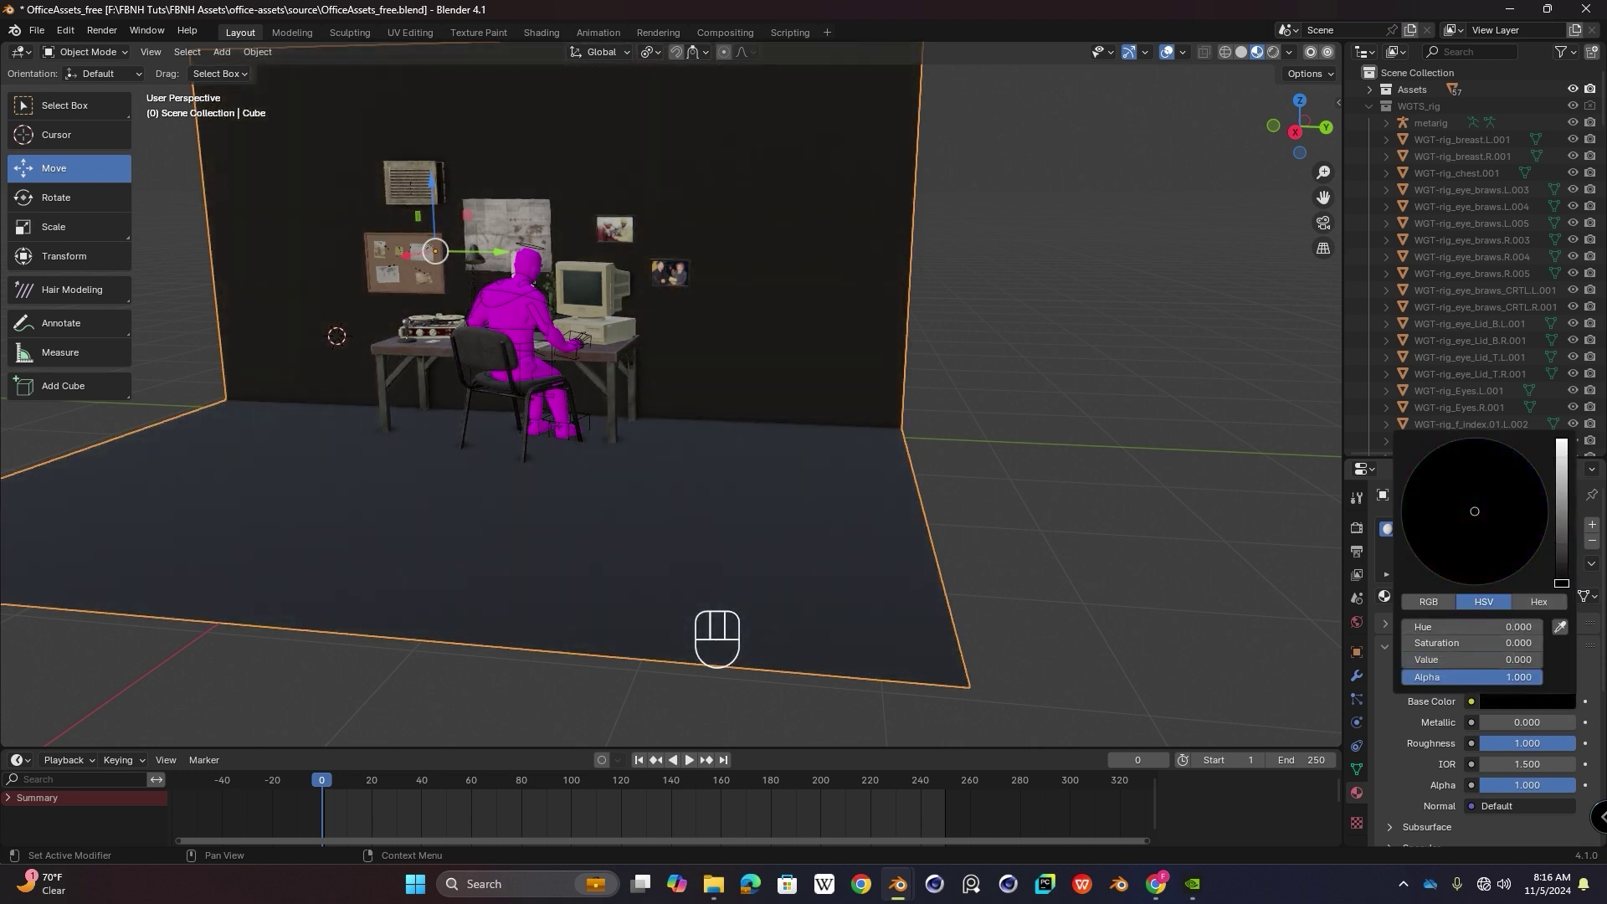
# Step: Remove defaultMat from the character's hair and assign a new material to it
pyautogui.moveTo(733, 474)
pyautogui.mouseDown(button='middle')
pyautogui.moveTo(727, 398)
pyautogui.moveTo(740, 484)
pyautogui.moveTo(738, 465)
pyautogui.mouseUp(button='middle')
pyautogui.keyDown('shift'); pyautogui.moveTo(644, 414); pyautogui.dragTo(777, 516, button='middle'); pyautogui.keyUp('shift')
pyautogui.scroll(2, 697, 432)
pyautogui.moveTo(696, 432); pyautogui.dragTo(550, 386, button='middle')
pyautogui.scroll(1, 629, 423)
pyautogui.scroll(1, 629, 423)
pyautogui.click(560, 291)
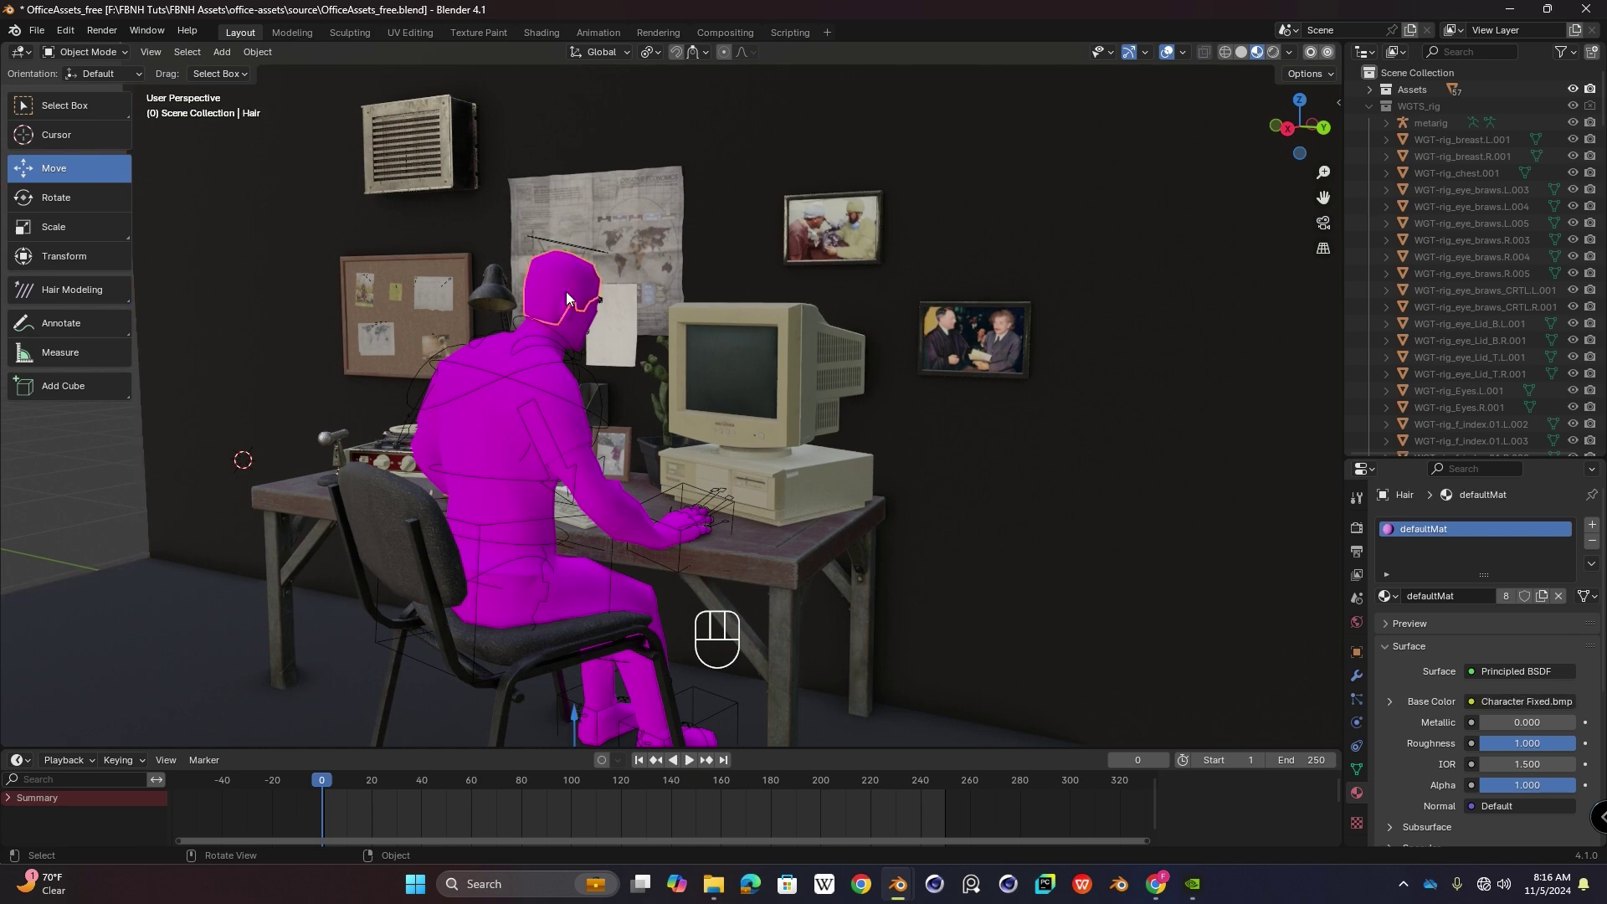
pyautogui.click(1589, 545)
pyautogui.click(1486, 594)
# Step: Set the hair material's roughness to 1.000 and darken its base color to a value of 0.005
pyautogui.moveTo(1503, 745); pyautogui.dragTo(1575, 744)
pyautogui.click(1531, 701)
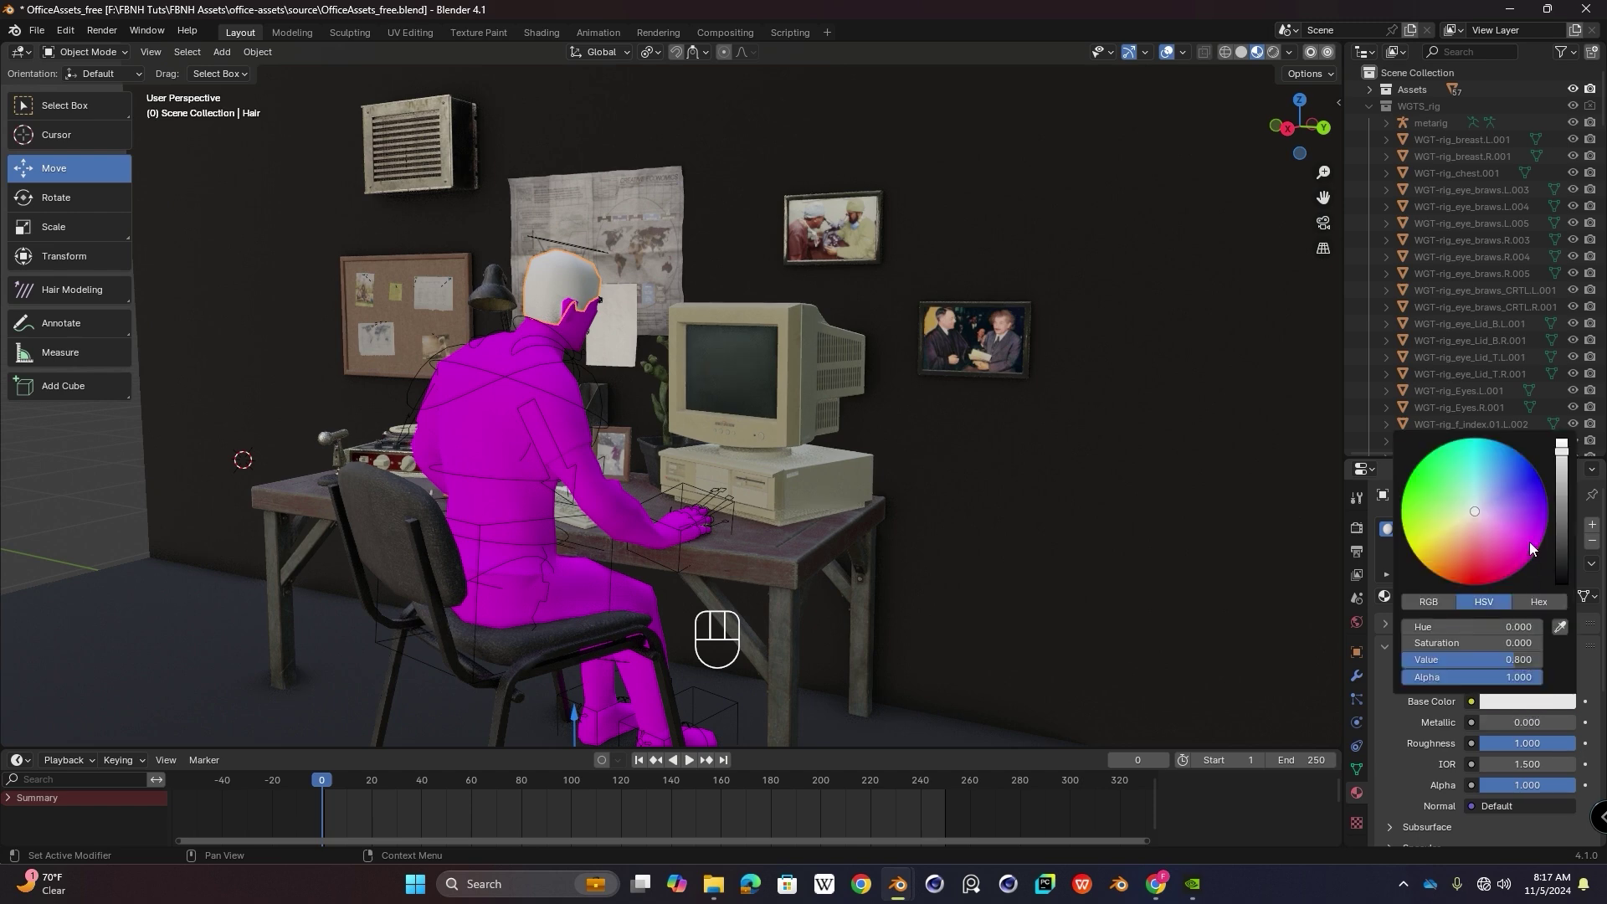
pyautogui.moveTo(1567, 473); pyautogui.dragTo(1561, 583)
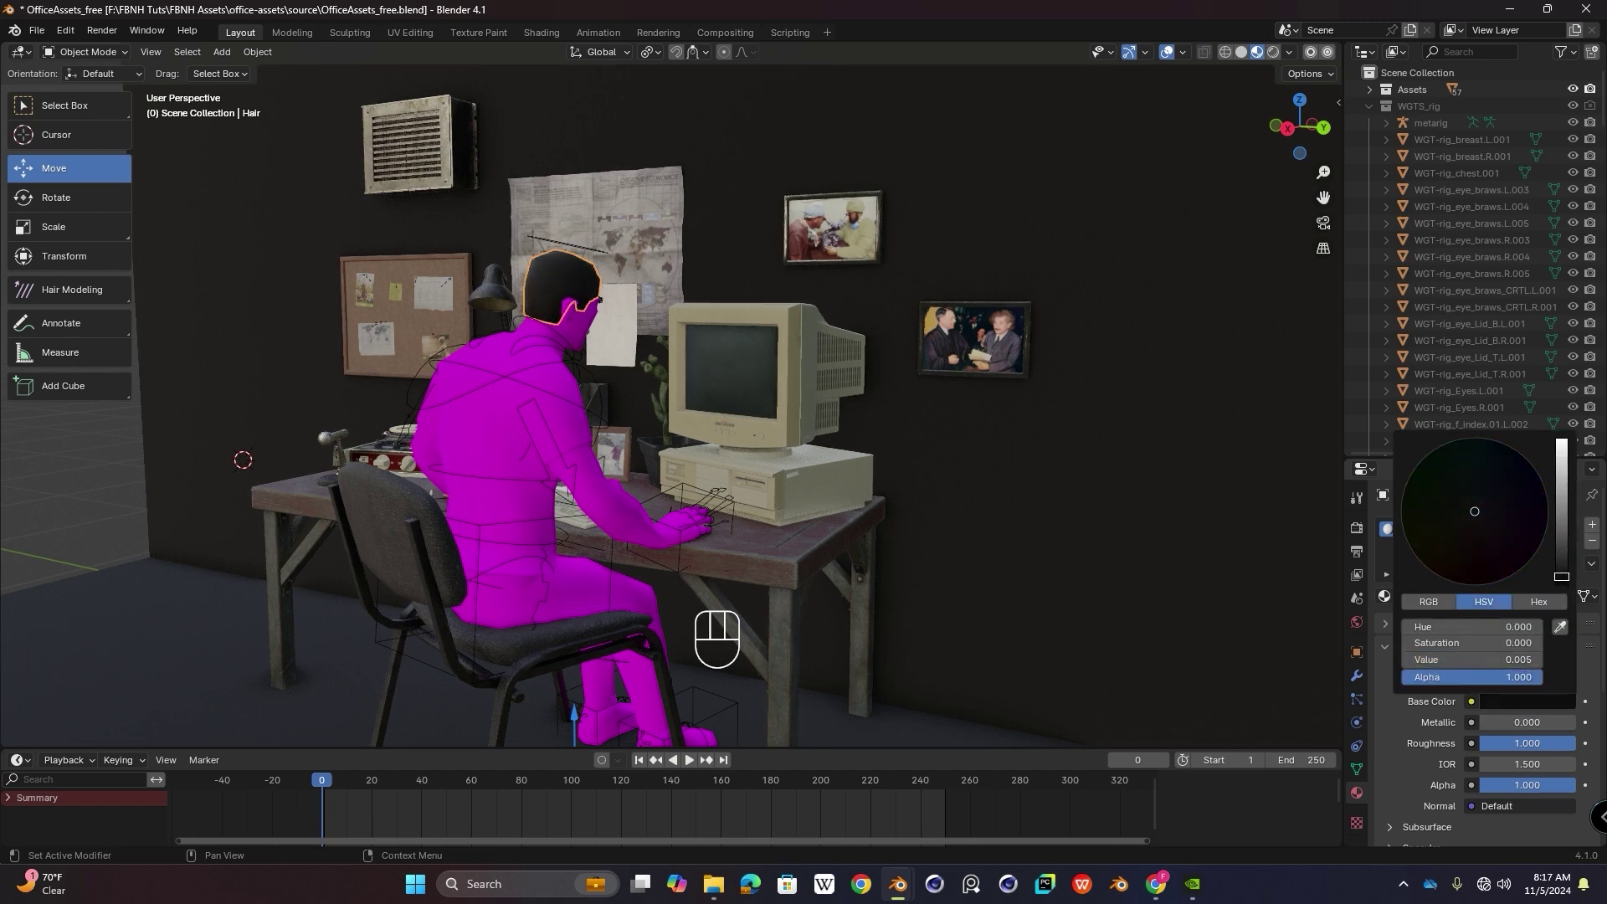
pyautogui.click(92, 499)
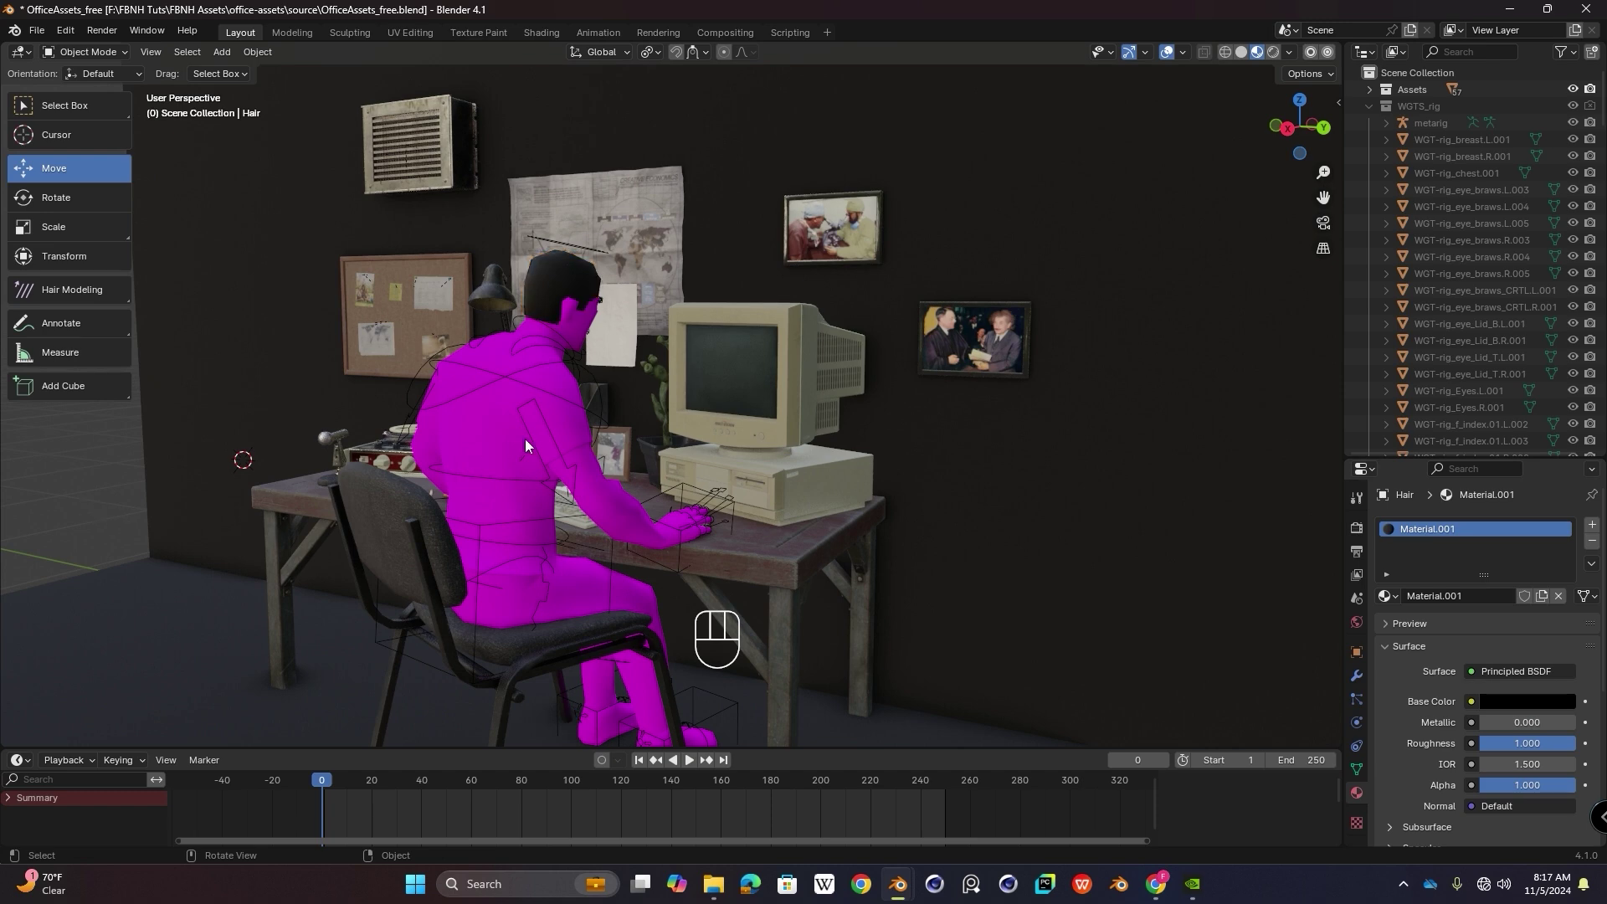
# Step: Replace defaultMat on the character's shirt with a new white material and set its roughness to 0.897
pyautogui.click(580, 428)
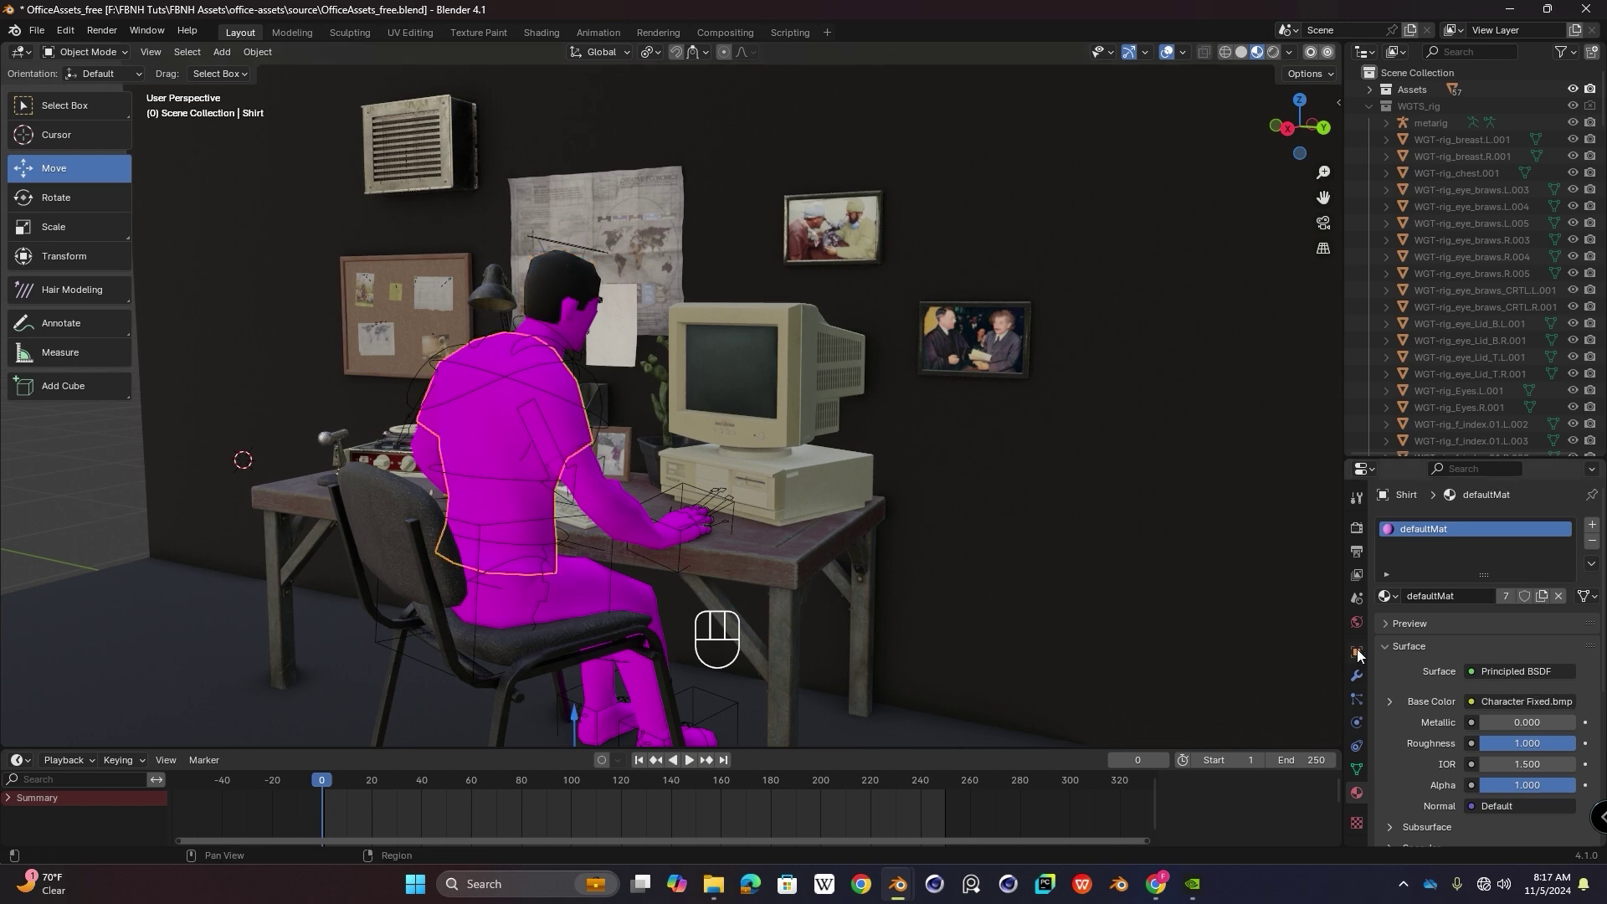
pyautogui.click(1591, 541)
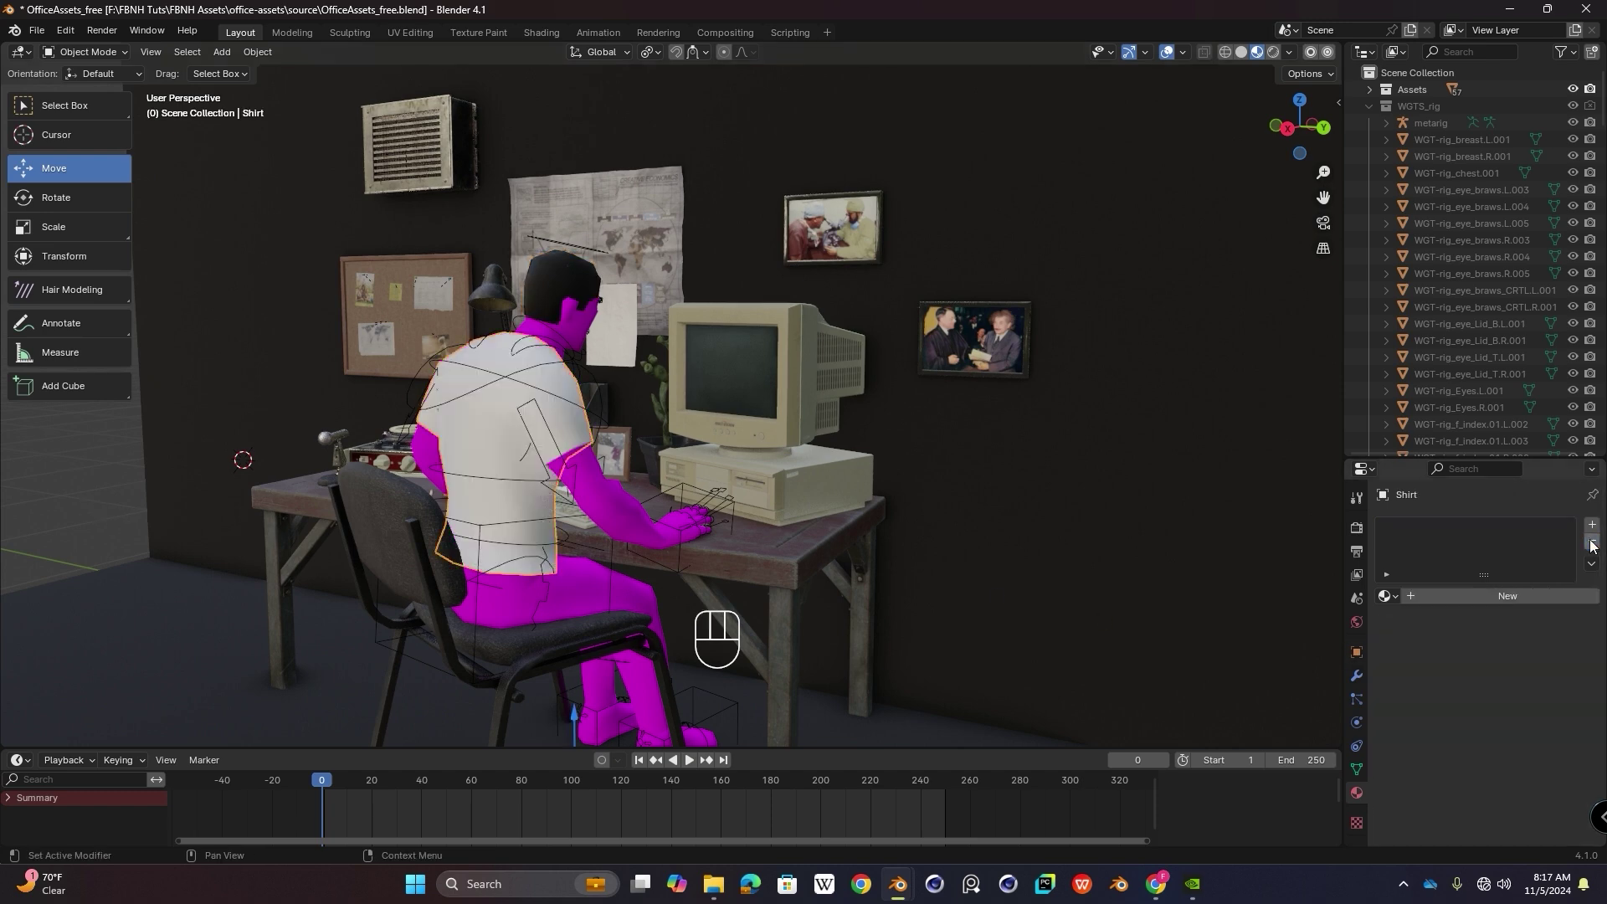
pyautogui.click(1520, 595)
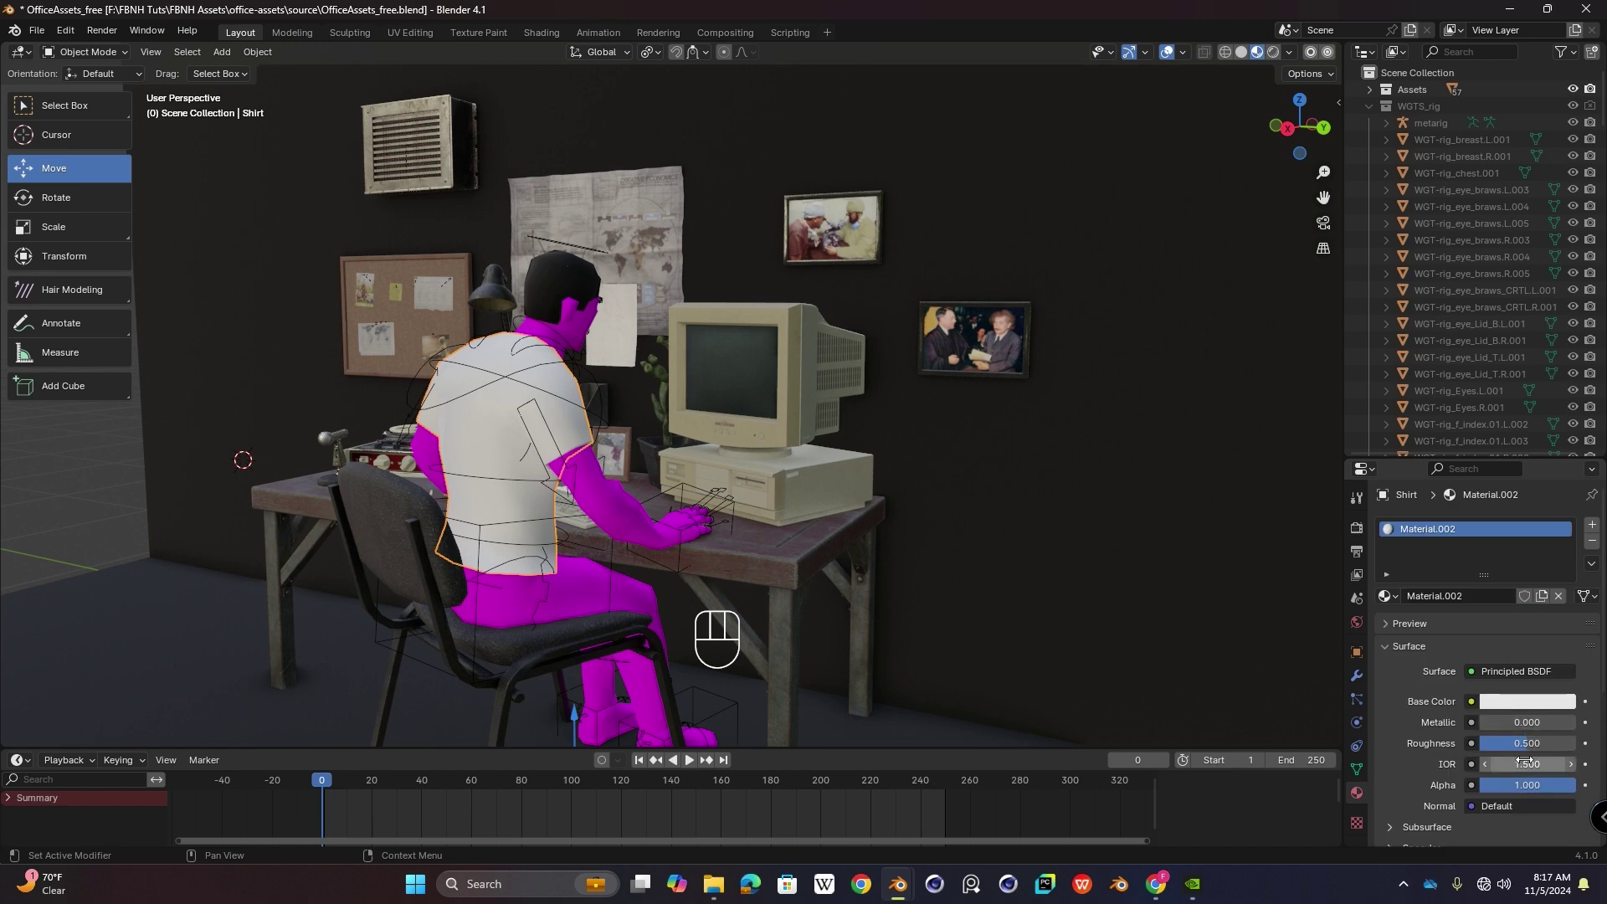
pyautogui.moveTo(1509, 743); pyautogui.dragTo(1550, 743)
# Step: Replace defaultMat on the character's body with a new material
pyautogui.moveTo(120, 489); pyautogui.dragTo(537, 535, button='middle')
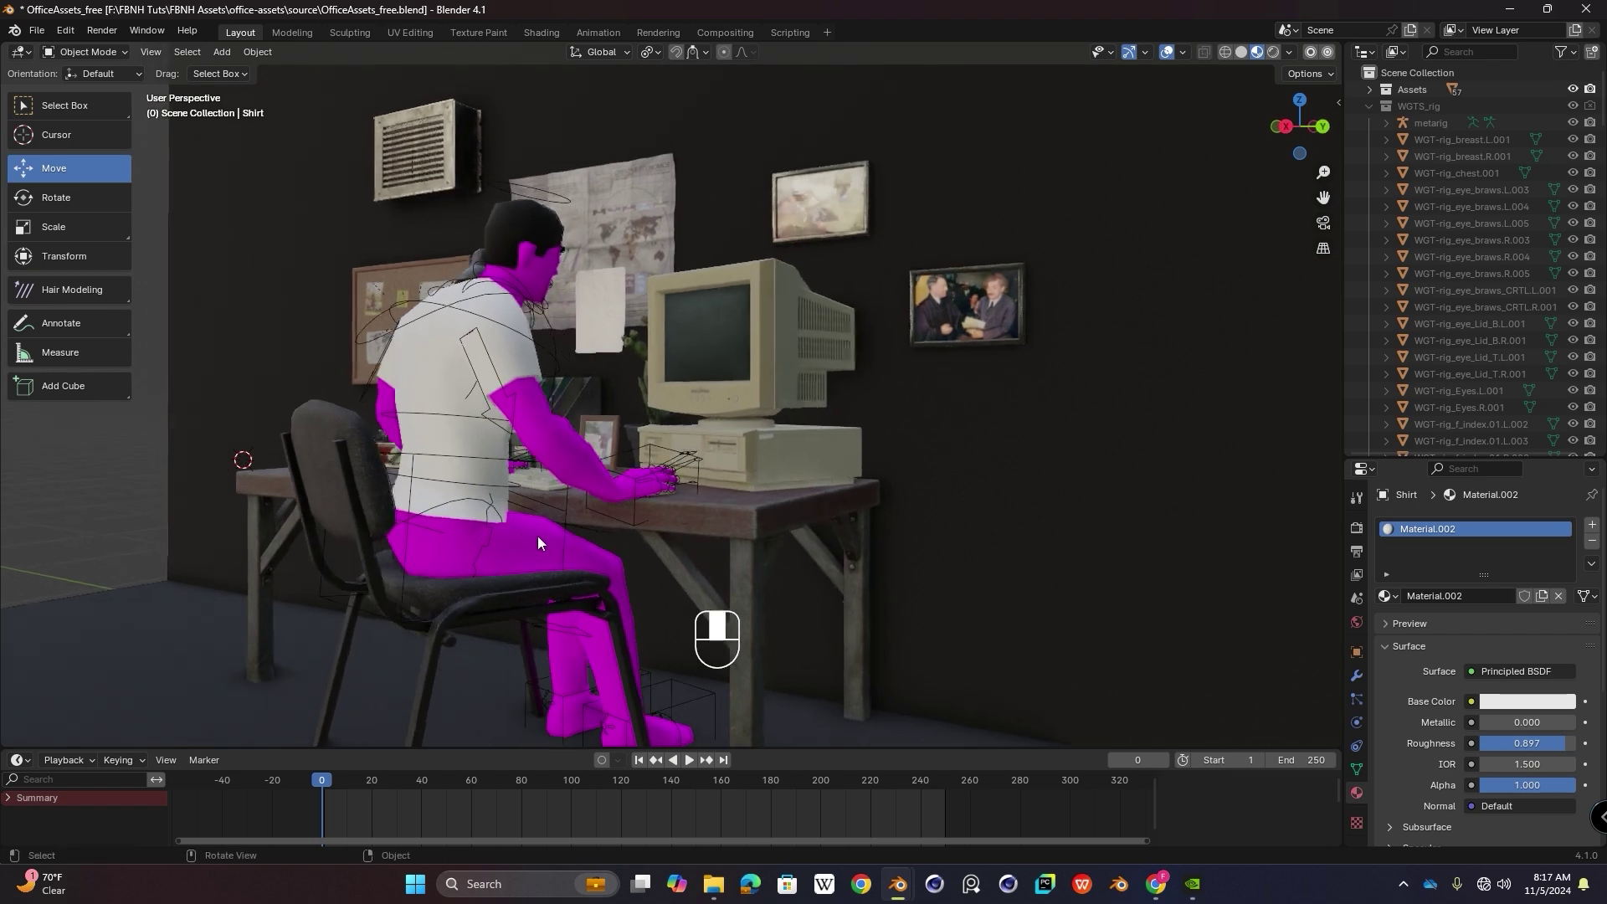
pyautogui.click(561, 452)
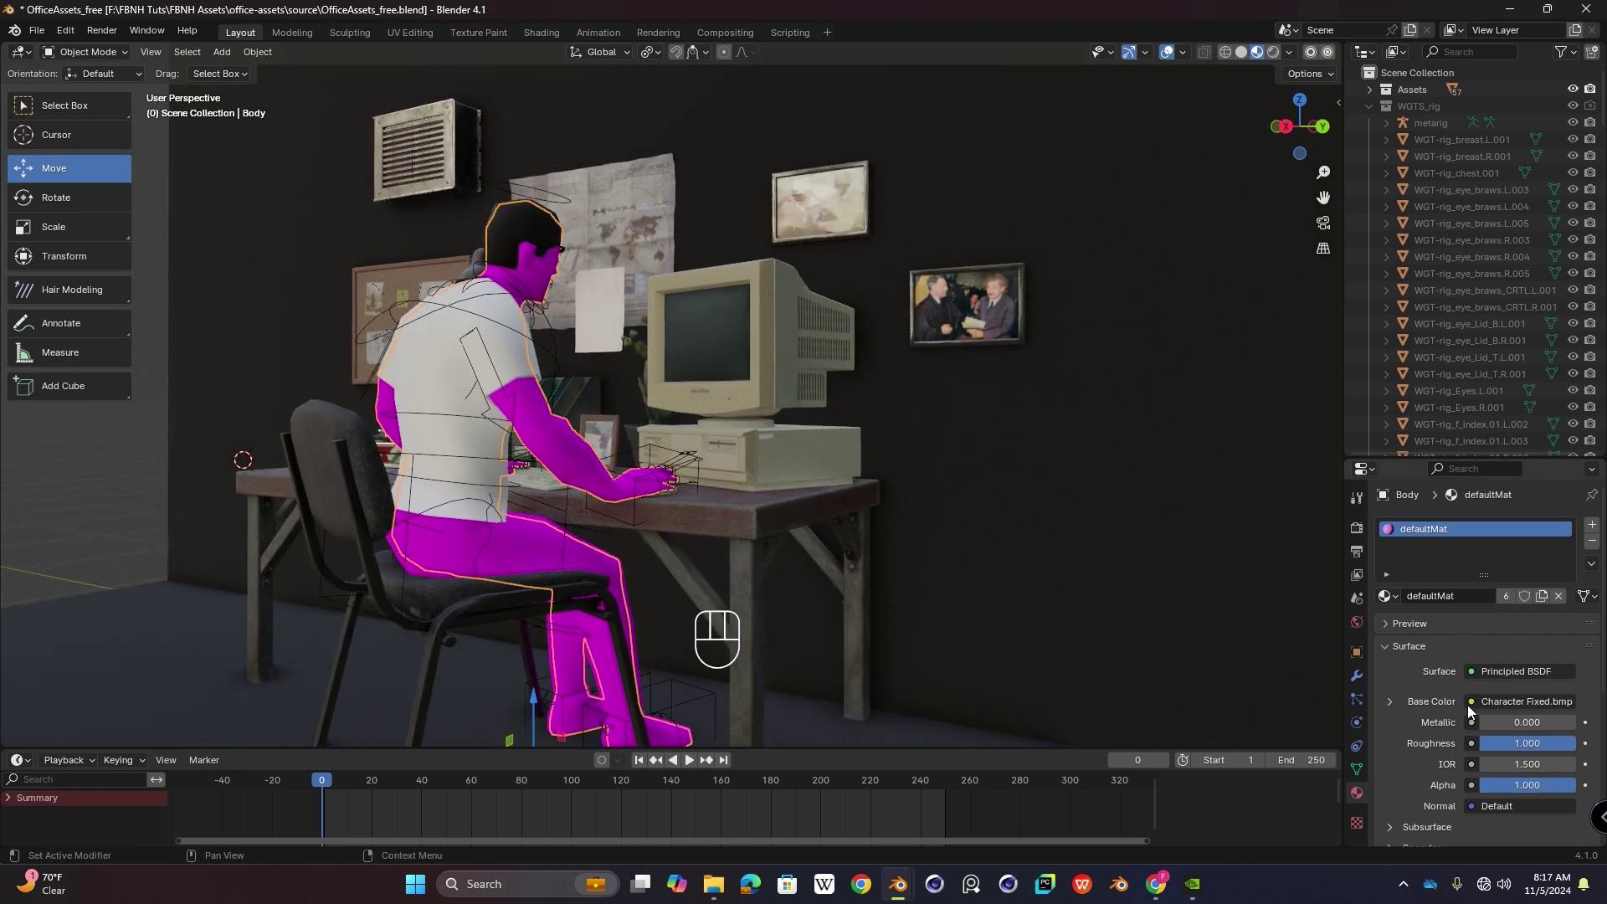
pyautogui.click(1557, 595)
pyautogui.click(1518, 600)
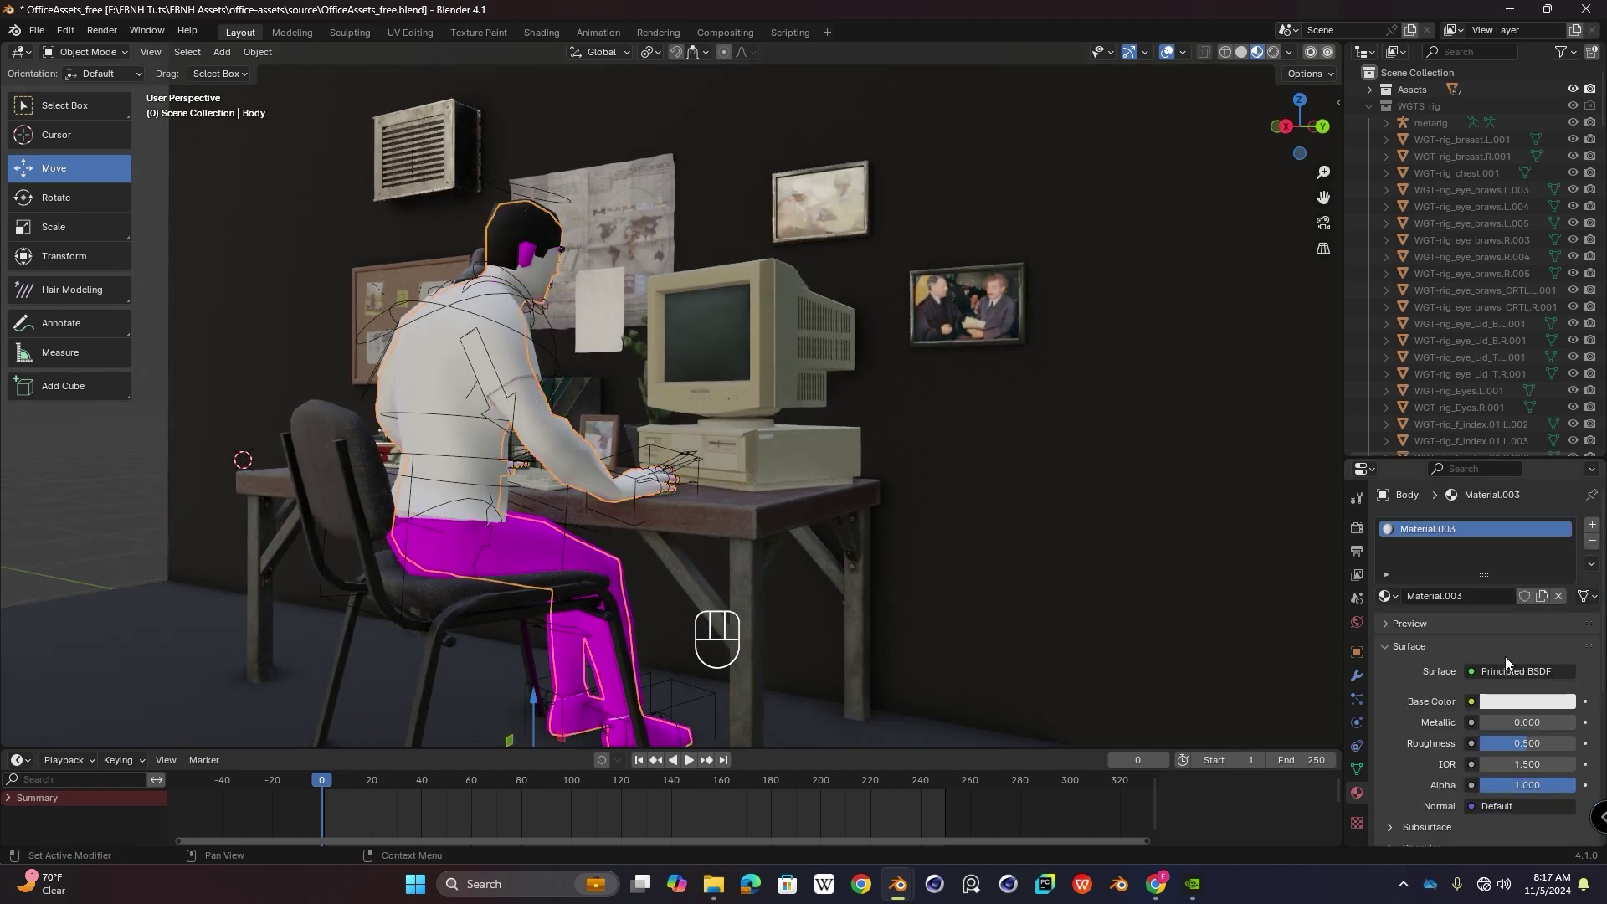
# Step: Set the body material's base color to a dark brown skin tone with hue about 0.054 and saturation about 0.937
pyautogui.click(1523, 701)
pyautogui.moveTo(1461, 539); pyautogui.dragTo(1454, 550)
pyautogui.moveTo(1562, 471); pyautogui.dragTo(1561, 523)
pyautogui.moveTo(1452, 550); pyautogui.dragTo(1449, 558)
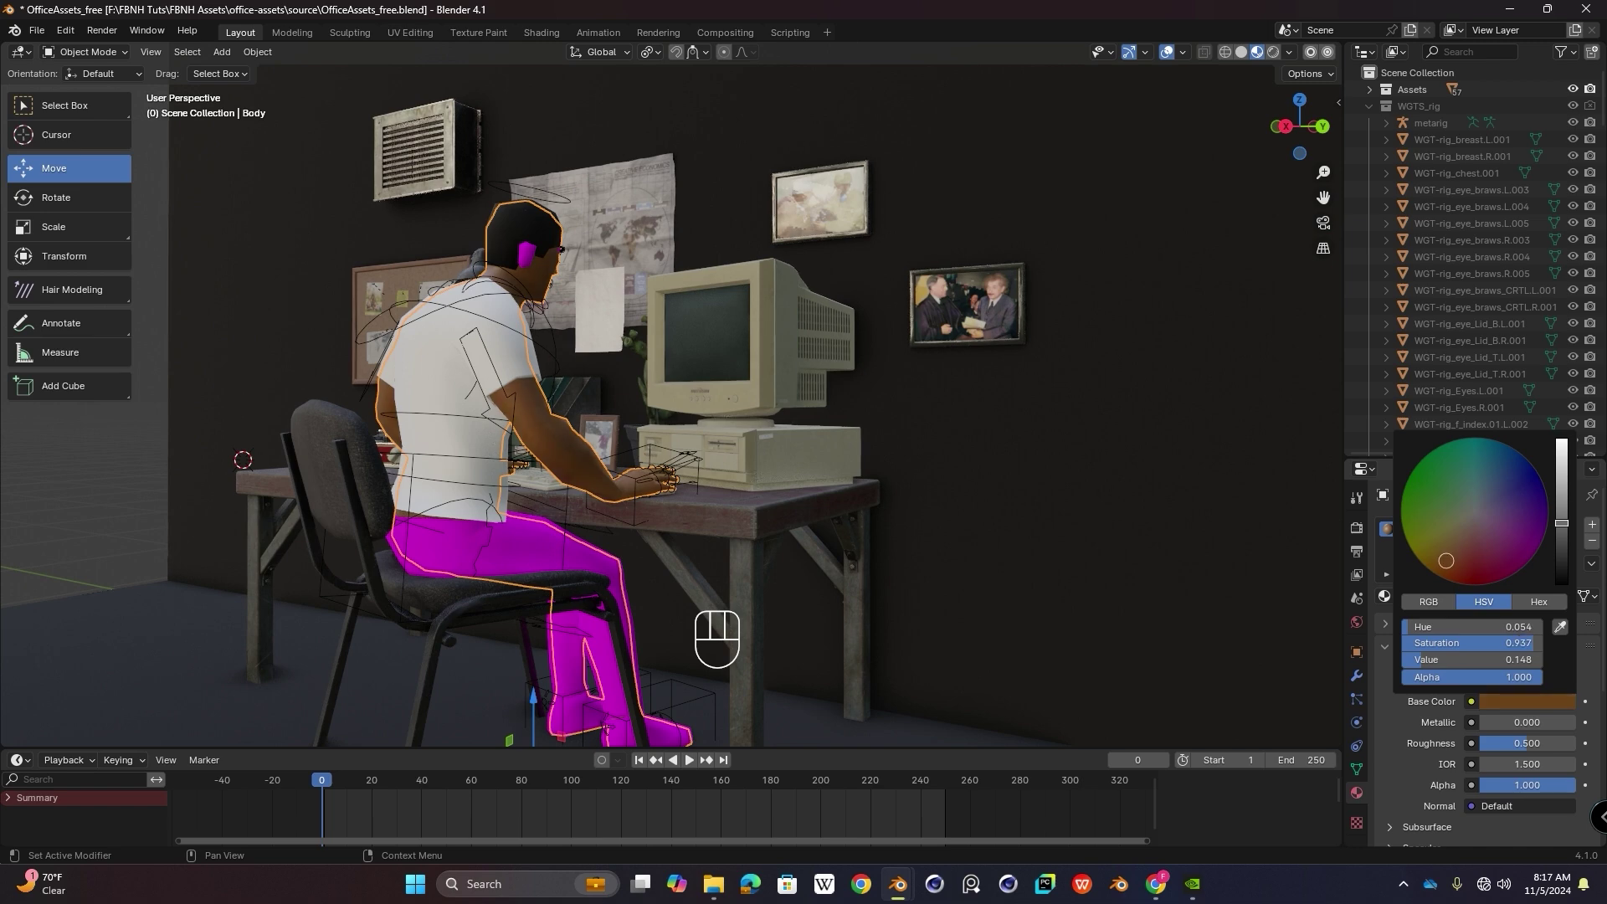
pyautogui.moveTo(1562, 523); pyautogui.dragTo(1562, 535)
pyautogui.click(113, 505)
# Step: Replace defaultMat on the character's pants with a new near-black material and raise its roughness
pyautogui.moveTo(565, 517); pyautogui.dragTo(543, 512, button='middle')
pyautogui.keyDown('shift'); pyautogui.moveTo(544, 512); pyautogui.dragTo(531, 471, button='middle'); pyautogui.keyUp('shift')
pyautogui.click(533, 477)
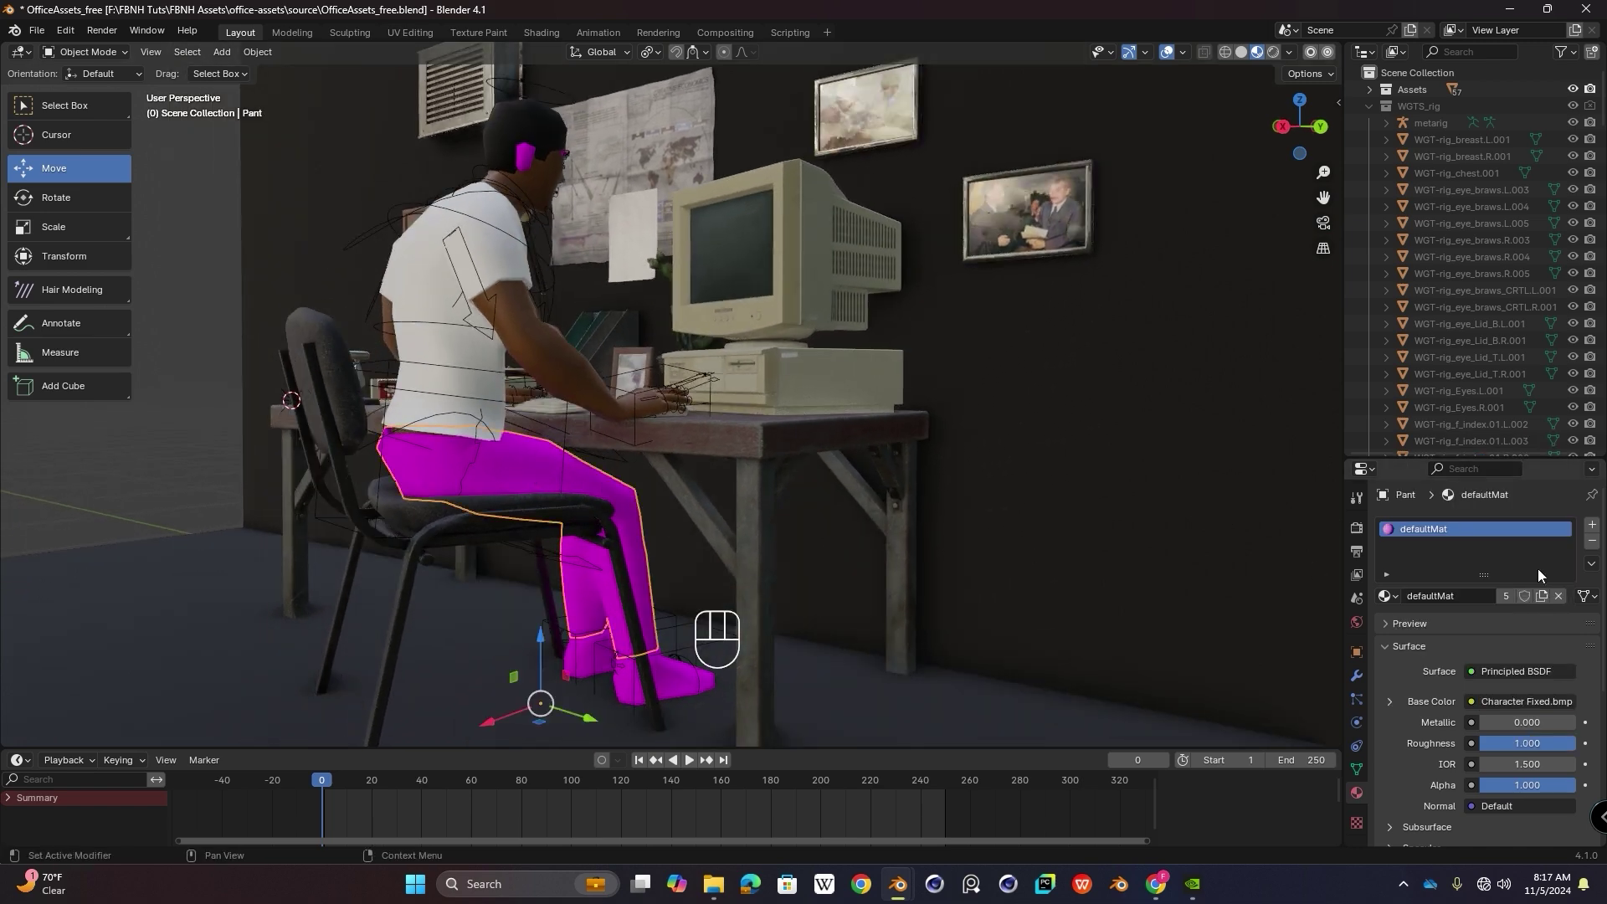
pyautogui.click(1592, 542)
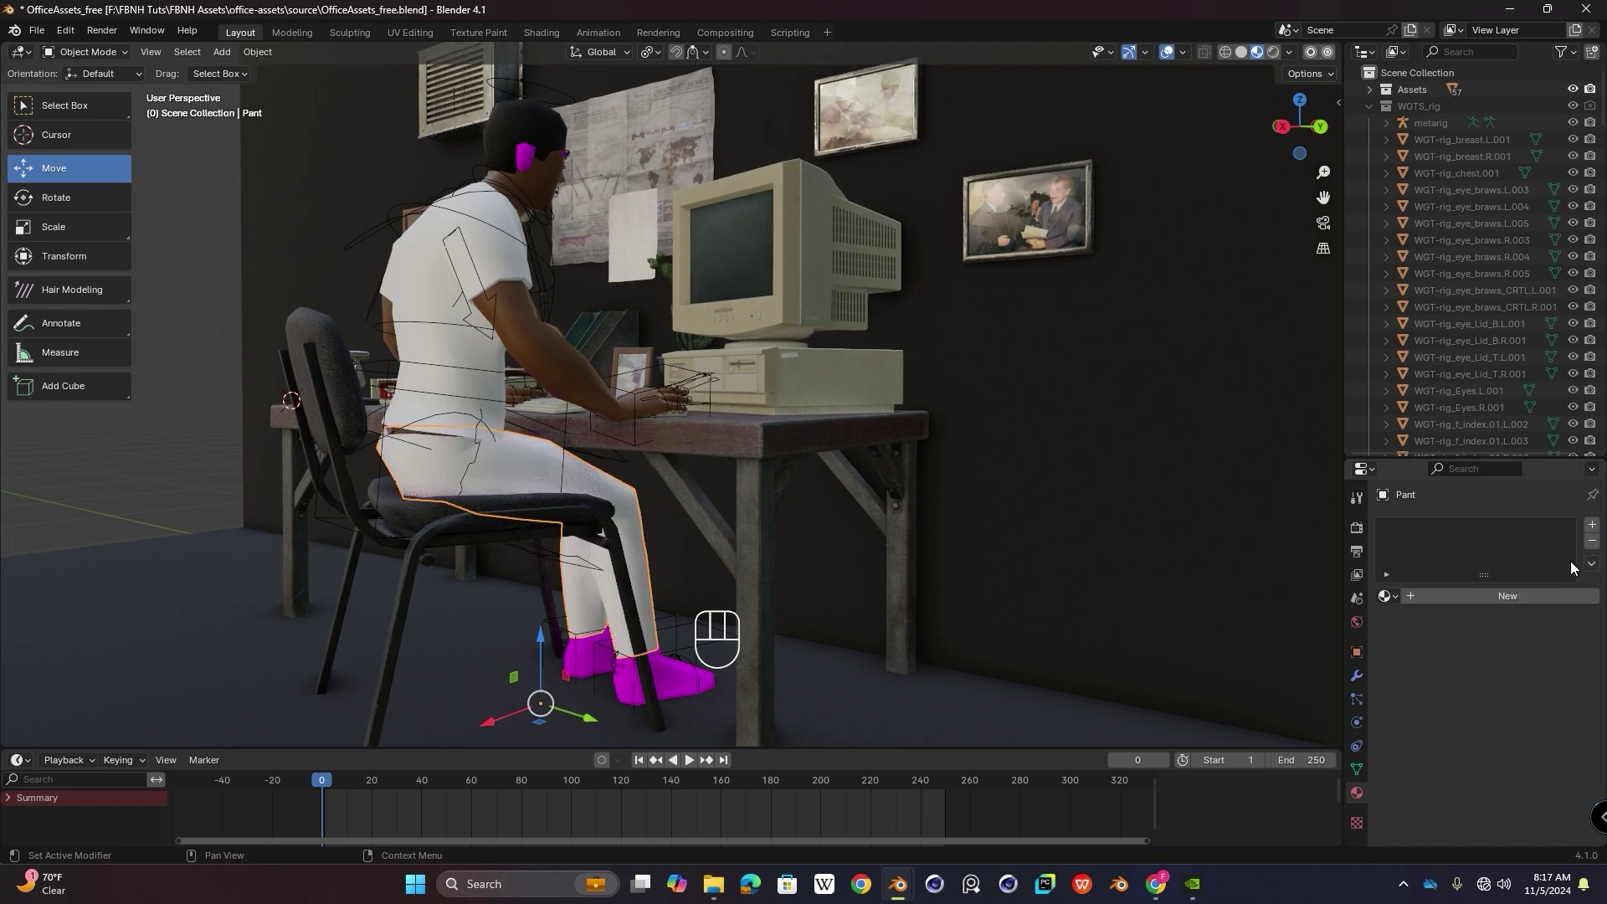
pyautogui.click(1516, 596)
pyautogui.click(1523, 701)
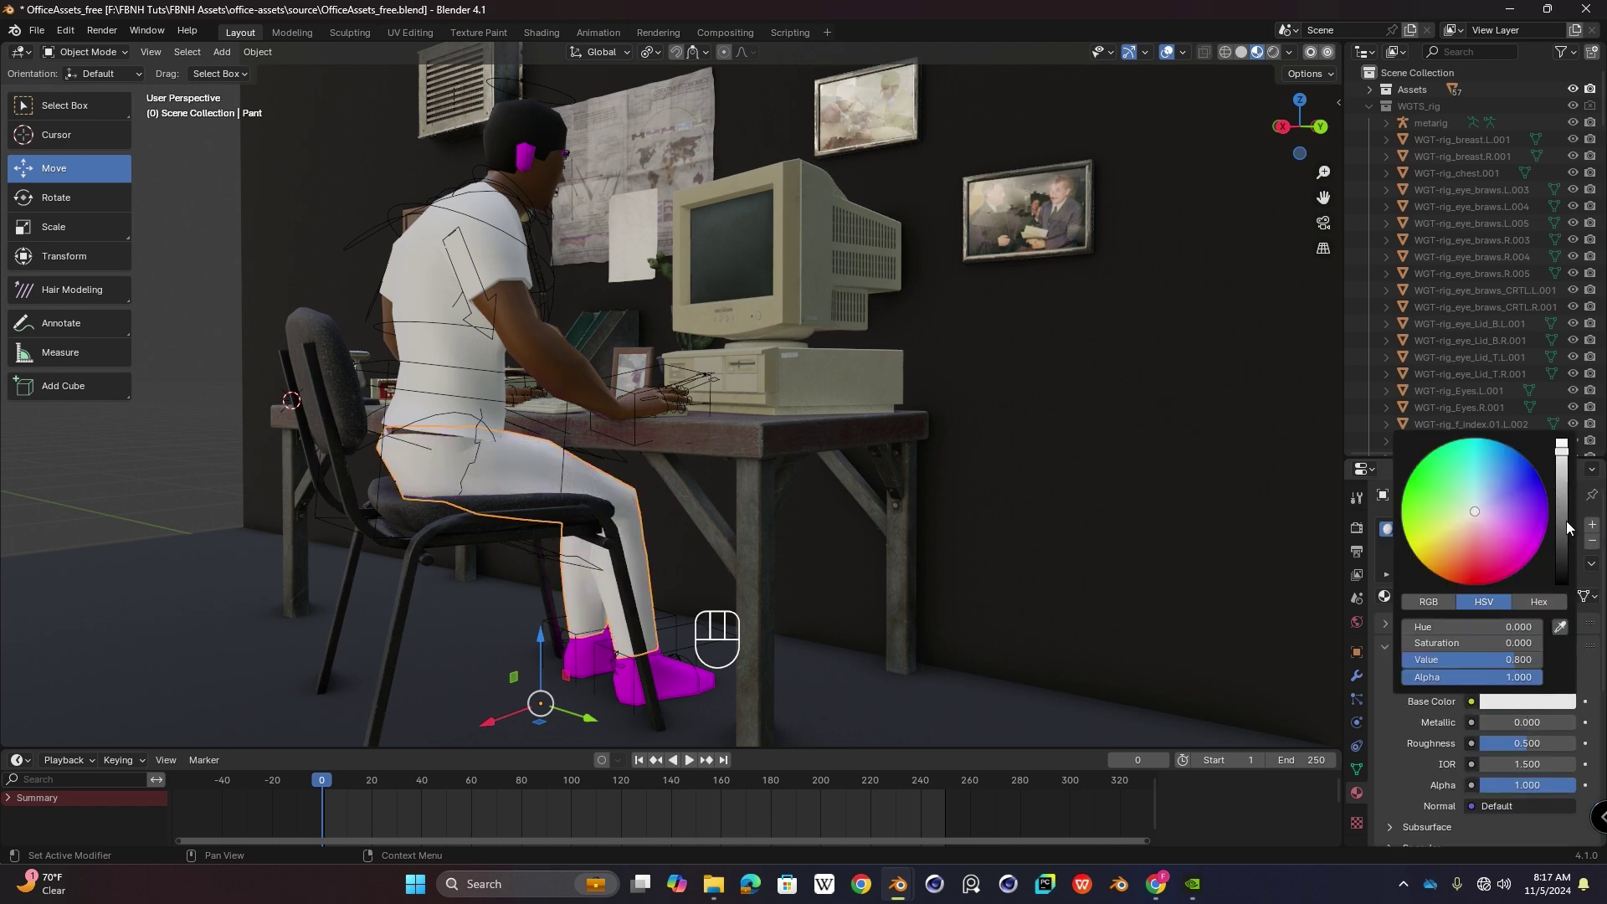
pyautogui.moveTo(1565, 516); pyautogui.dragTo(1561, 572)
pyautogui.moveTo(1525, 743); pyautogui.dragTo(1559, 743)
# Step: Remove defaultMat from the character's shoes and assign the existing black material named Material
pyautogui.click(688, 682)
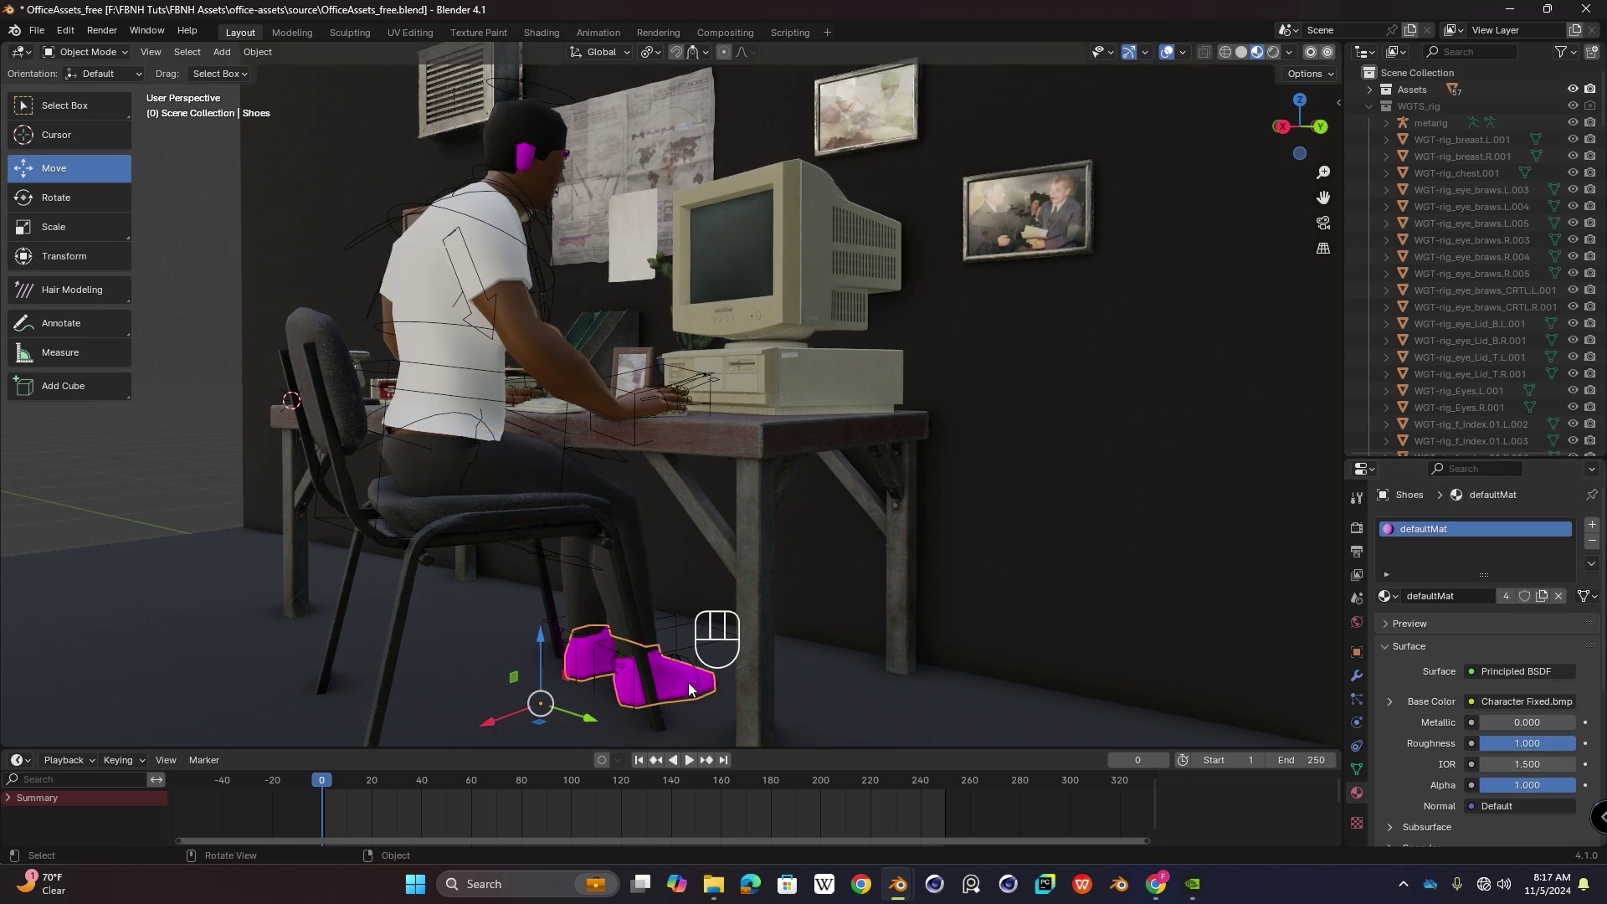
pyautogui.click(1592, 541)
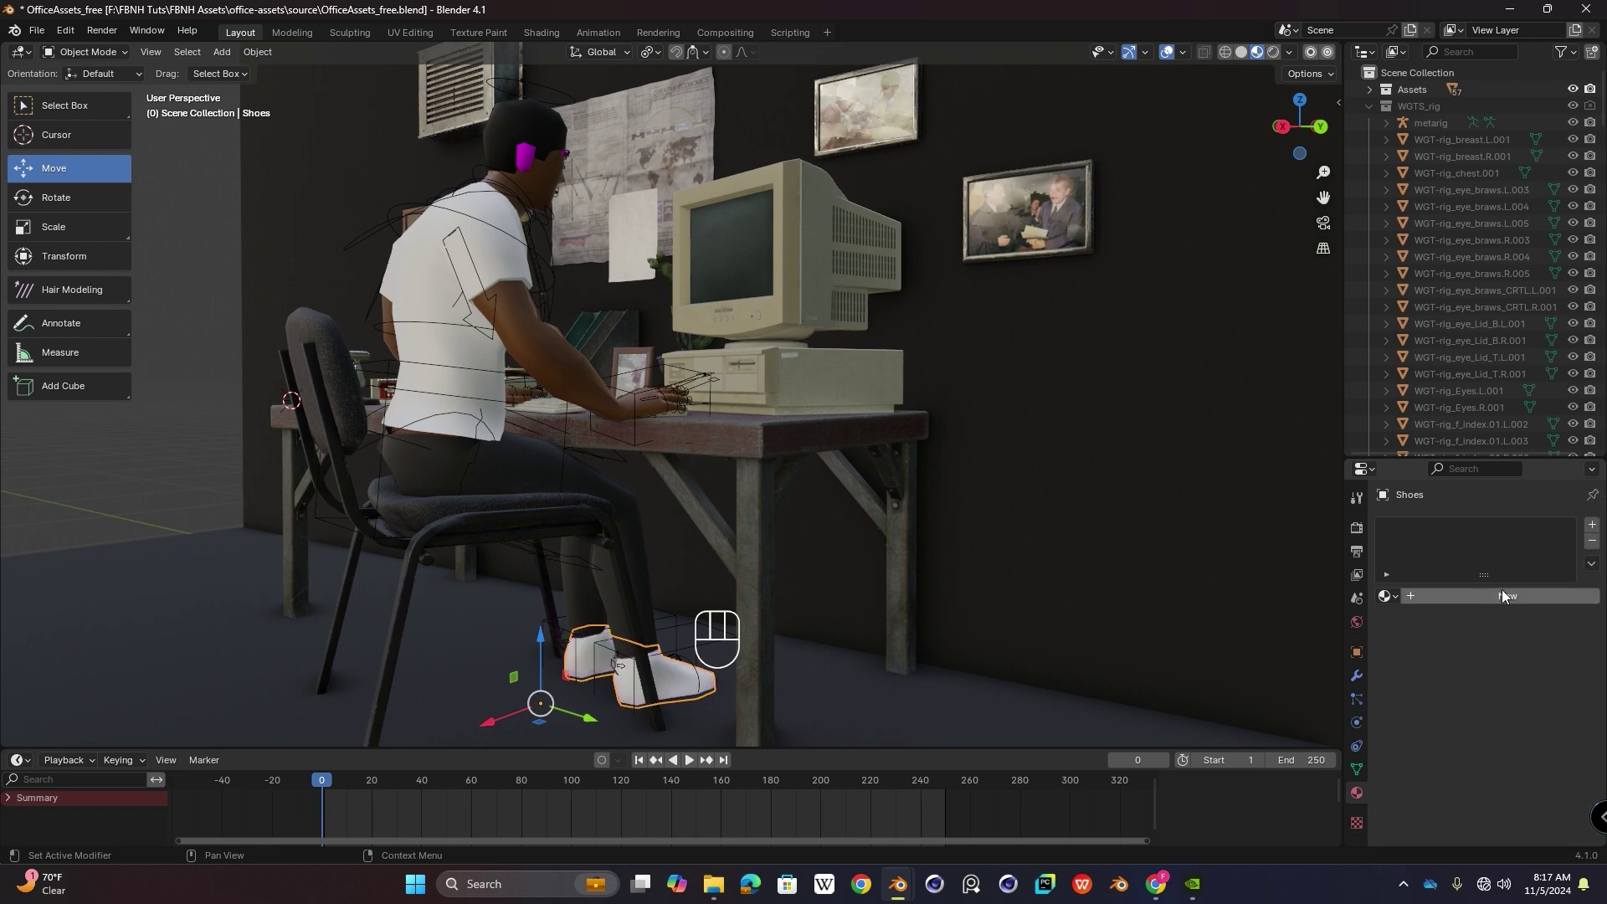
pyautogui.click(1385, 596)
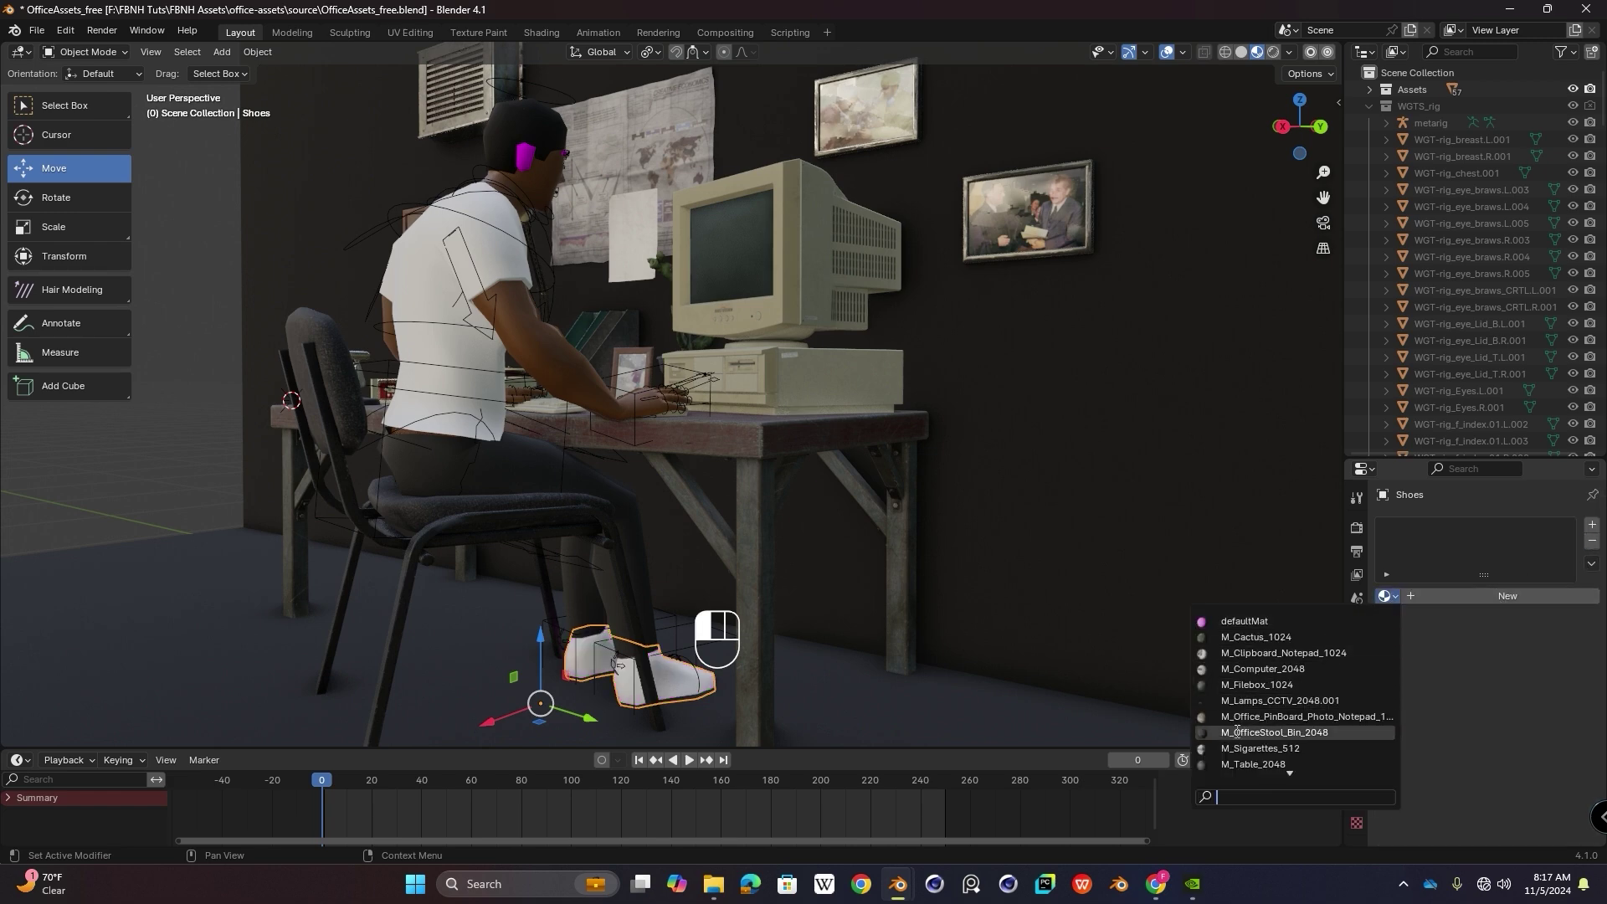
pyautogui.scroll(-13, 1236, 701)
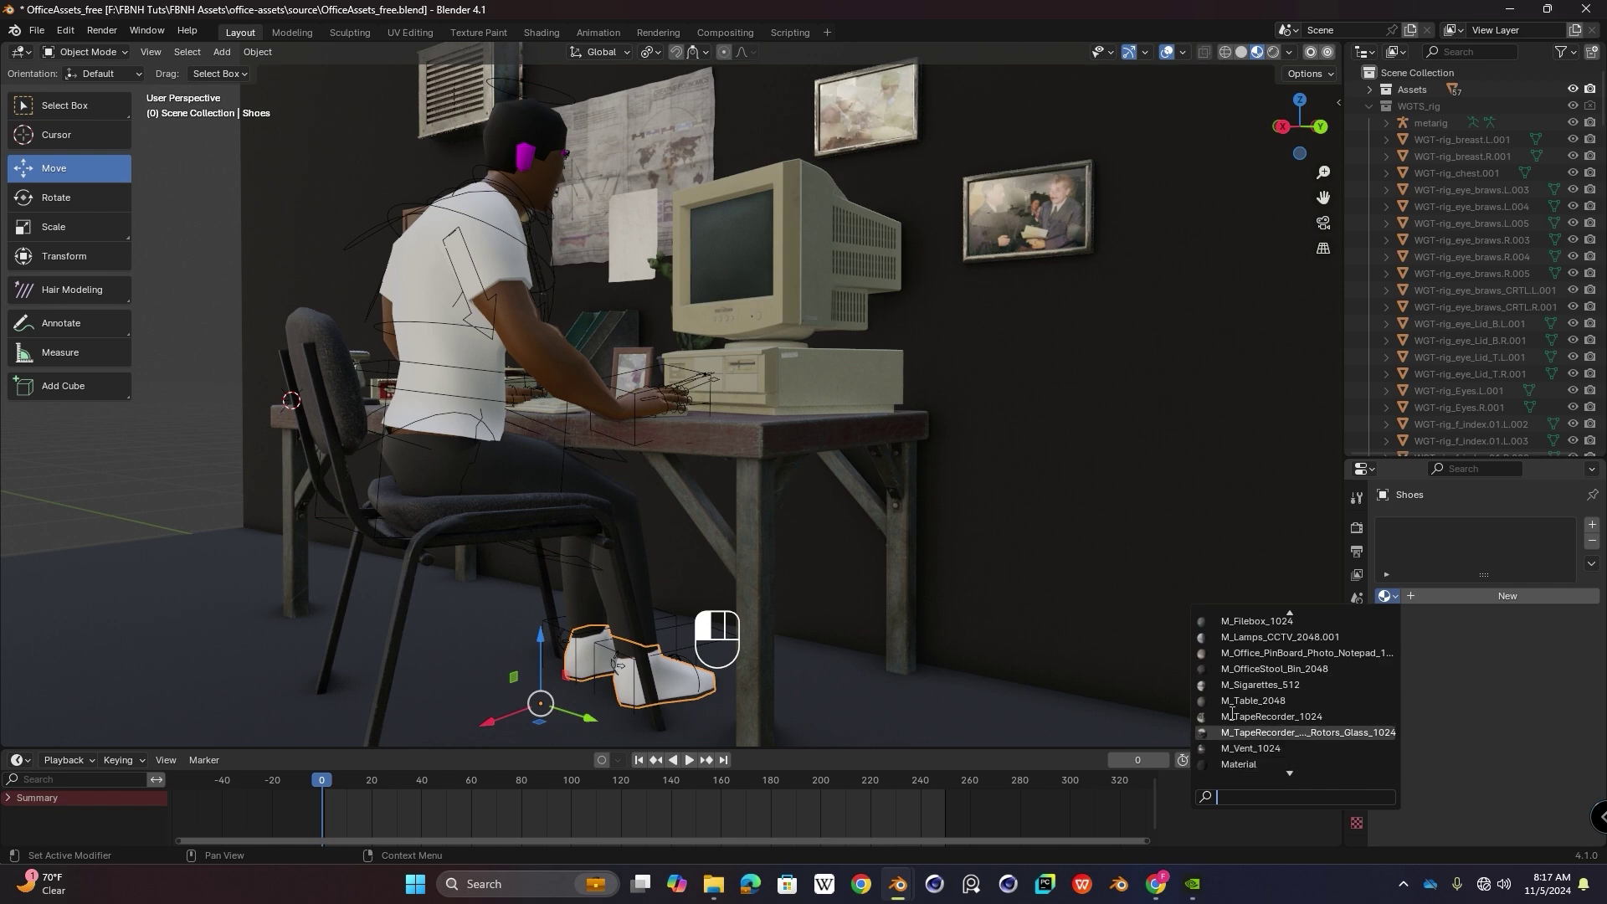
pyautogui.click(1238, 764)
pyautogui.click(185, 492)
# Step: Assign the brown skin material Material.003 to the character's ears in place of defaultMat
pyautogui.scroll(-2, 514, 446)
pyautogui.moveTo(516, 445); pyautogui.dragTo(559, 450, button='middle')
pyautogui.keyDown('shift'); pyautogui.moveTo(676, 243); pyautogui.dragTo(697, 293, button='middle'); pyautogui.keyUp('shift')
pyautogui.scroll(2, 533, 320)
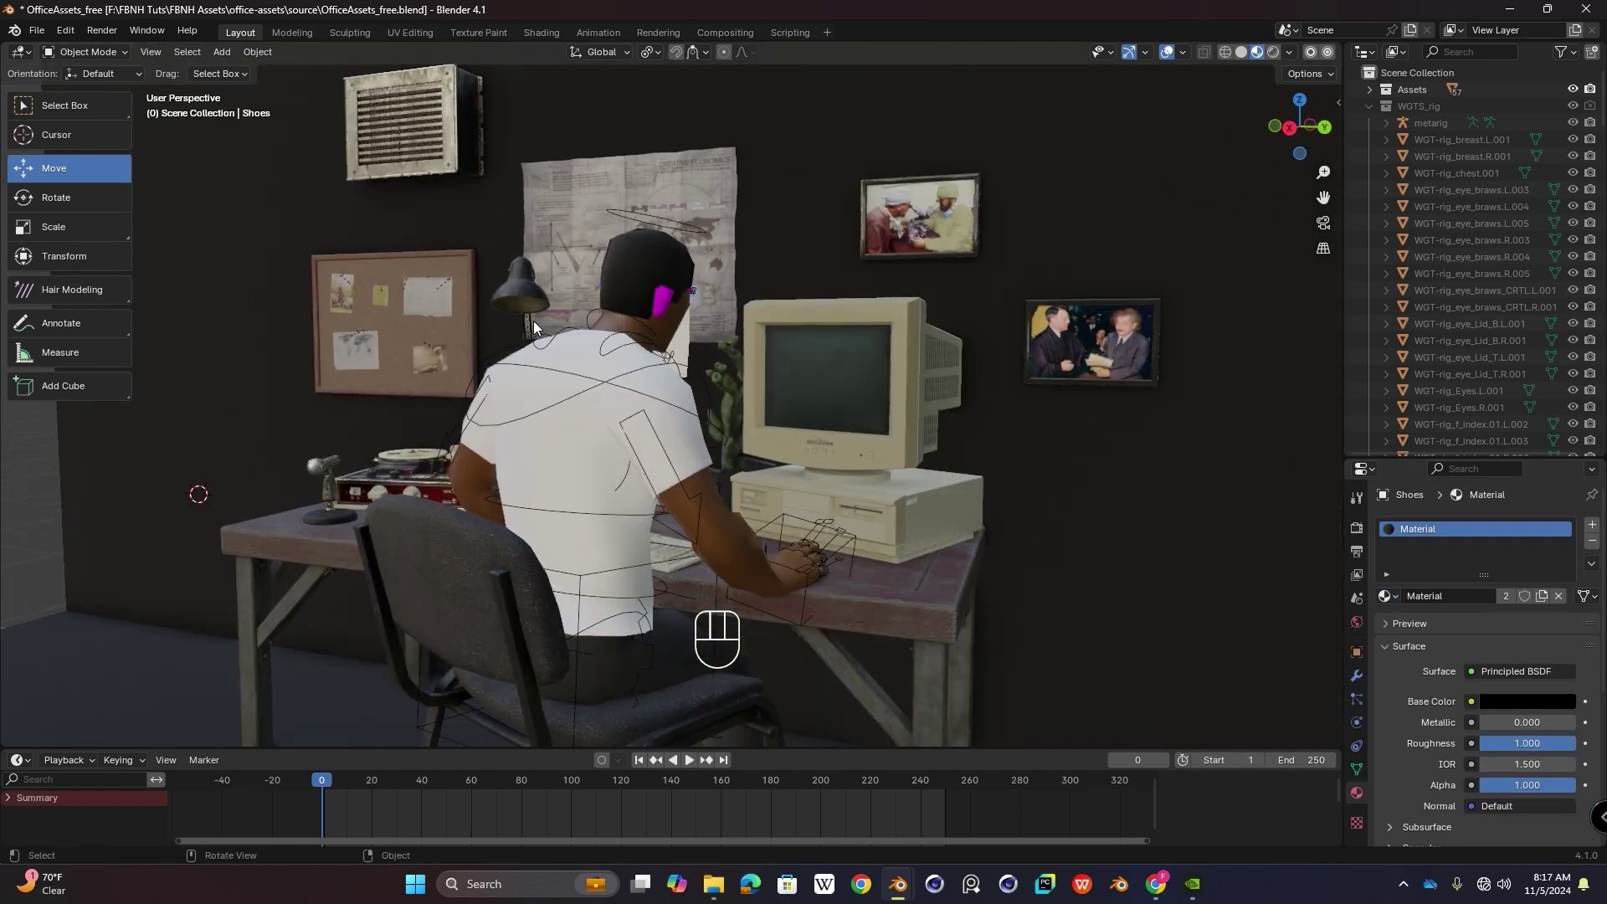
pyautogui.click(657, 306)
pyautogui.click(1385, 595)
pyautogui.scroll(-15, 1230, 712)
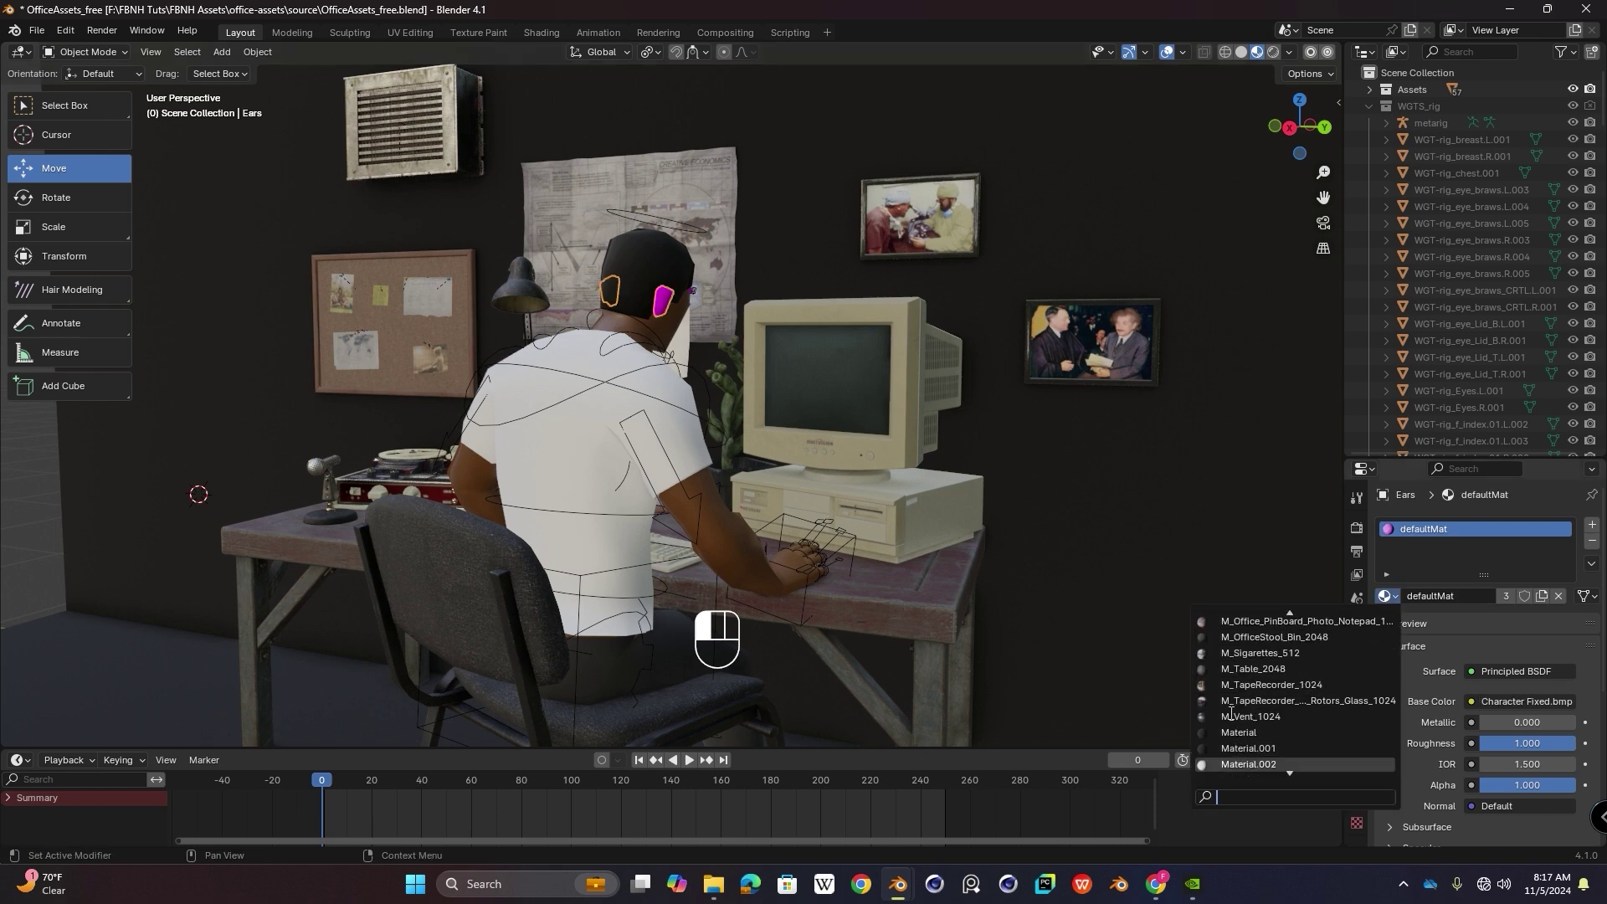
pyautogui.scroll(-4, 1230, 763)
pyautogui.click(1230, 717)
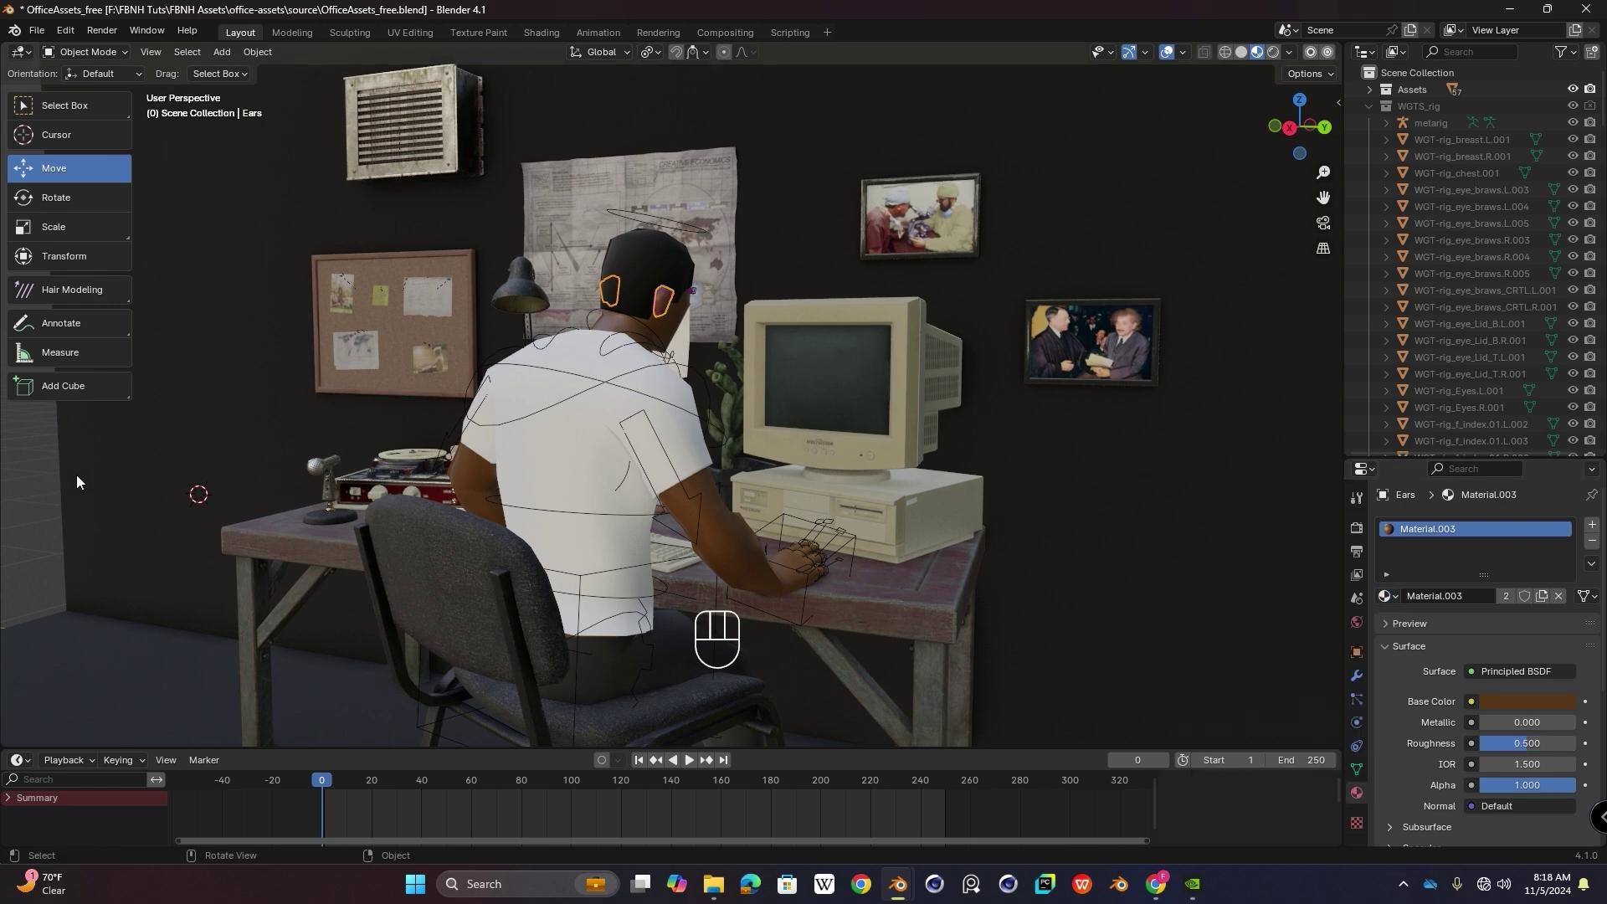
# Step: Select the character's body and raise the roughness of its skin material
pyautogui.scroll(-5, 636, 376)
pyautogui.moveTo(663, 347); pyautogui.dragTo(569, 370, button='middle')
pyautogui.scroll(4, 696, 323)
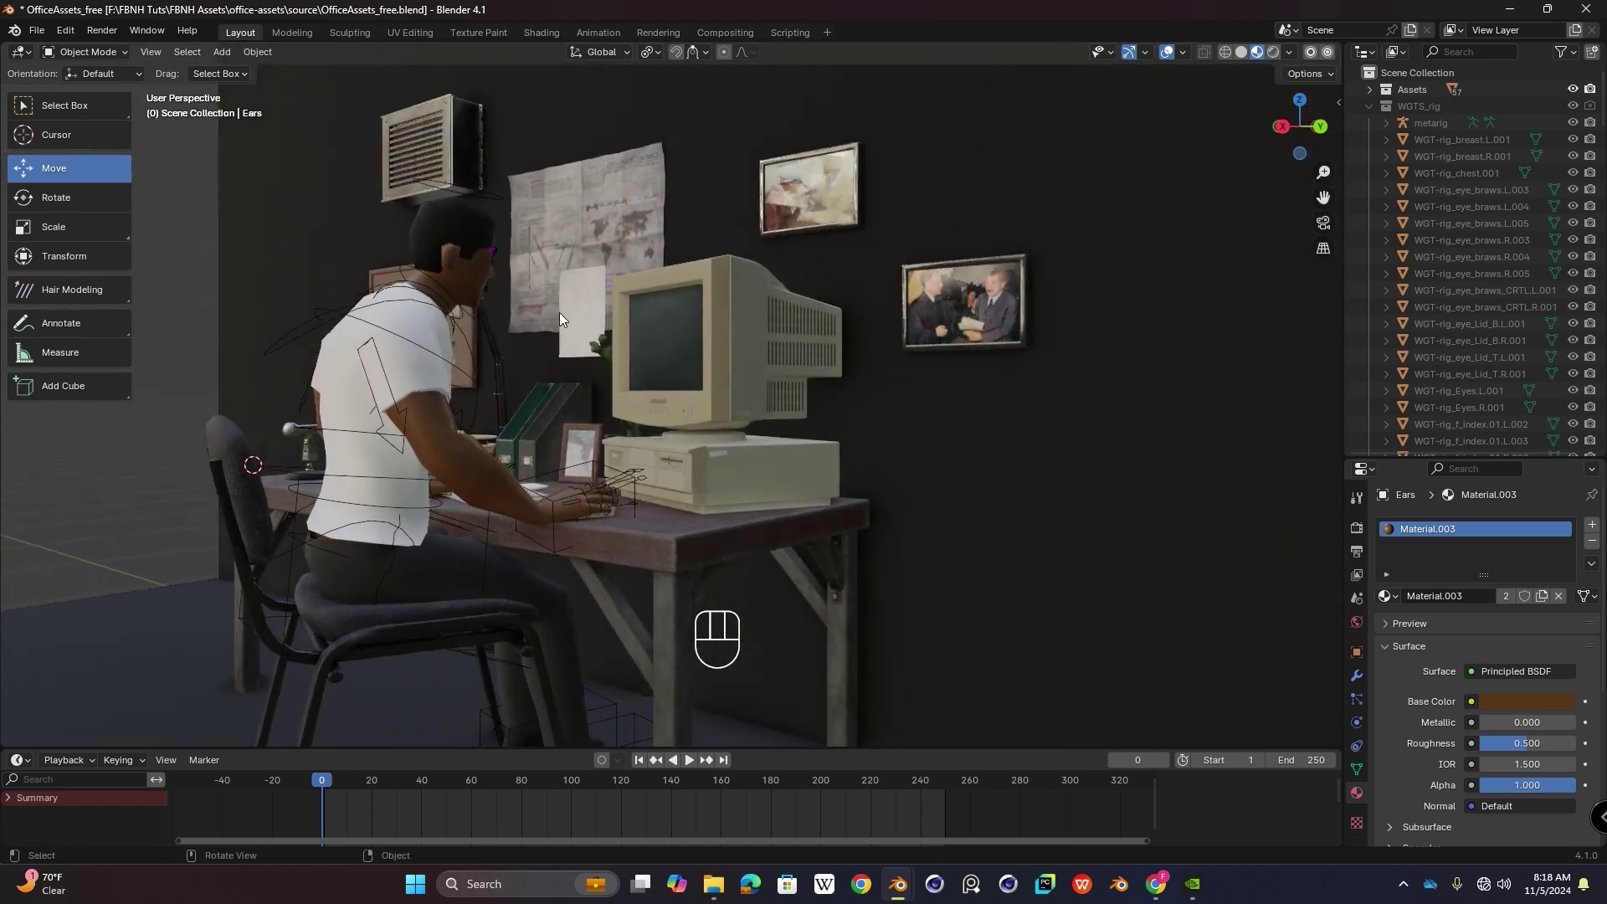
pyautogui.click(475, 469)
pyautogui.moveTo(1531, 744); pyautogui.dragTo(1565, 744)
pyautogui.click(202, 479)
# Step: Examine the character, desk and room walls from several angles to check the new materials
pyautogui.scroll(-3, 545, 458)
pyautogui.moveTo(545, 459); pyautogui.dragTo(660, 444, button='middle')
pyautogui.scroll(3, 660, 443)
pyautogui.click(656, 408)
pyautogui.keyDown('shift'); pyautogui.moveTo(652, 351); pyautogui.dragTo(1017, 403, button='middle'); pyautogui.keyUp('shift')
pyautogui.scroll(-3, 669, 393)
pyautogui.click(1248, 404)
pyautogui.moveTo(824, 397)
pyautogui.mouseDown(button='middle')
pyautogui.moveTo(740, 459)
pyautogui.moveTo(842, 391)
pyautogui.mouseUp(button='middle')
pyautogui.scroll(-2, 747, 414)
pyautogui.moveTo(746, 414); pyautogui.dragTo(661, 418, button='middle')
pyautogui.scroll(2, 653, 469)
pyautogui.keyDown('shift'); pyautogui.moveTo(771, 545); pyautogui.dragTo(711, 448, button='middle'); pyautogui.keyUp('shift')
# Step: Raise the top edge of the room's back wall to make the wall considerably taller
pyautogui.click(800, 251)
pyautogui.press('Tab')
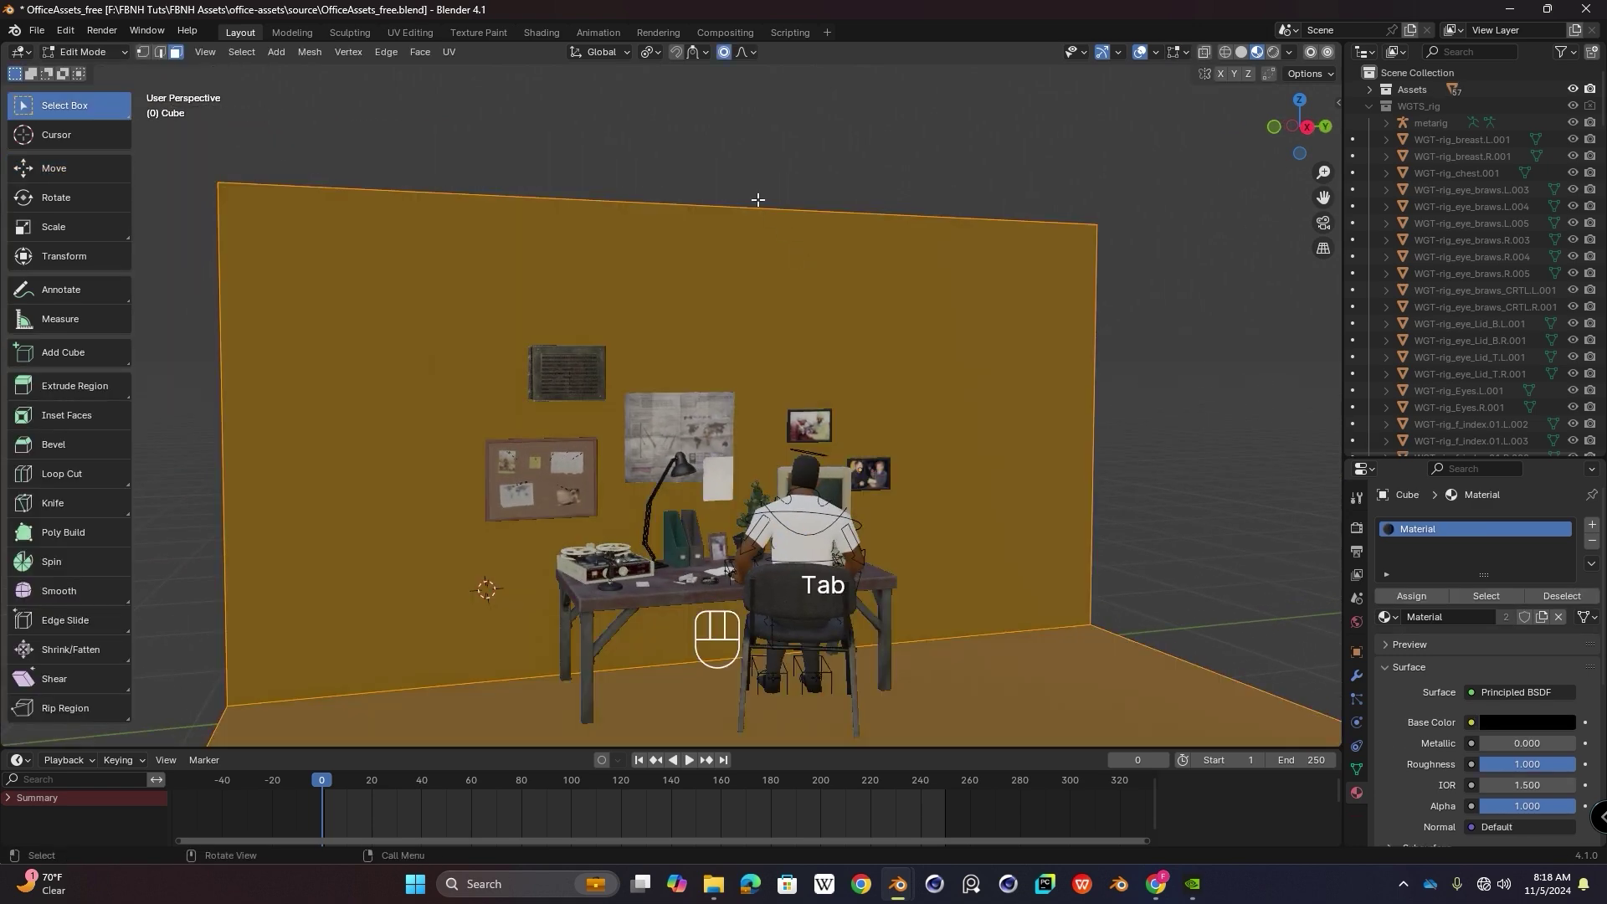
pyautogui.scroll(-1, 756, 198)
pyautogui.click(159, 53)
pyautogui.click(580, 256)
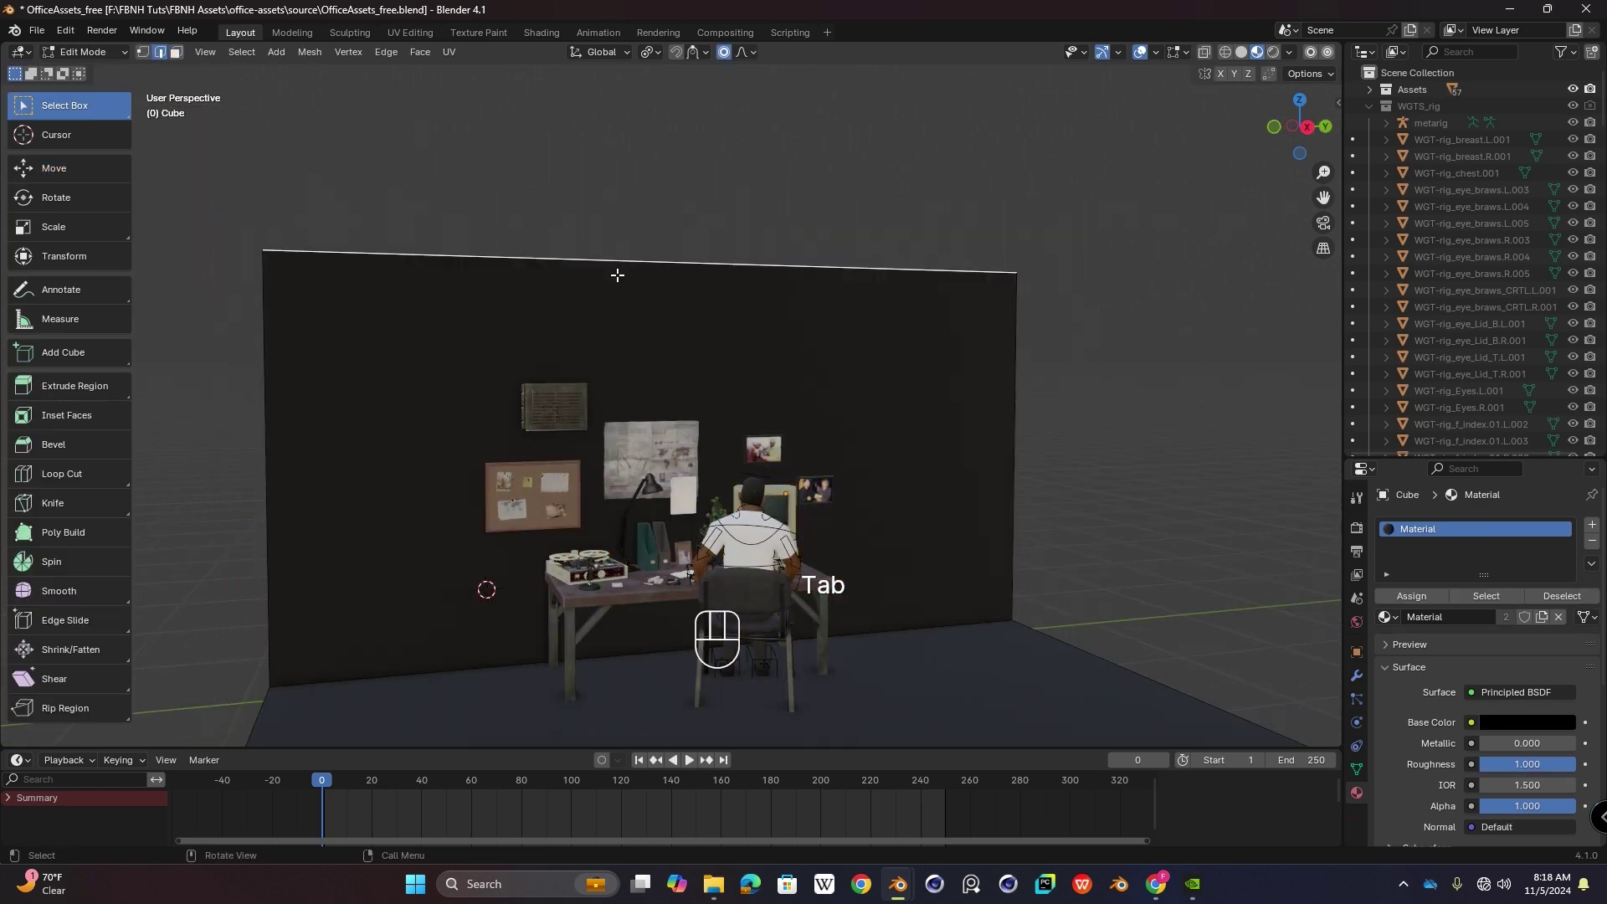
pyautogui.click(52, 170)
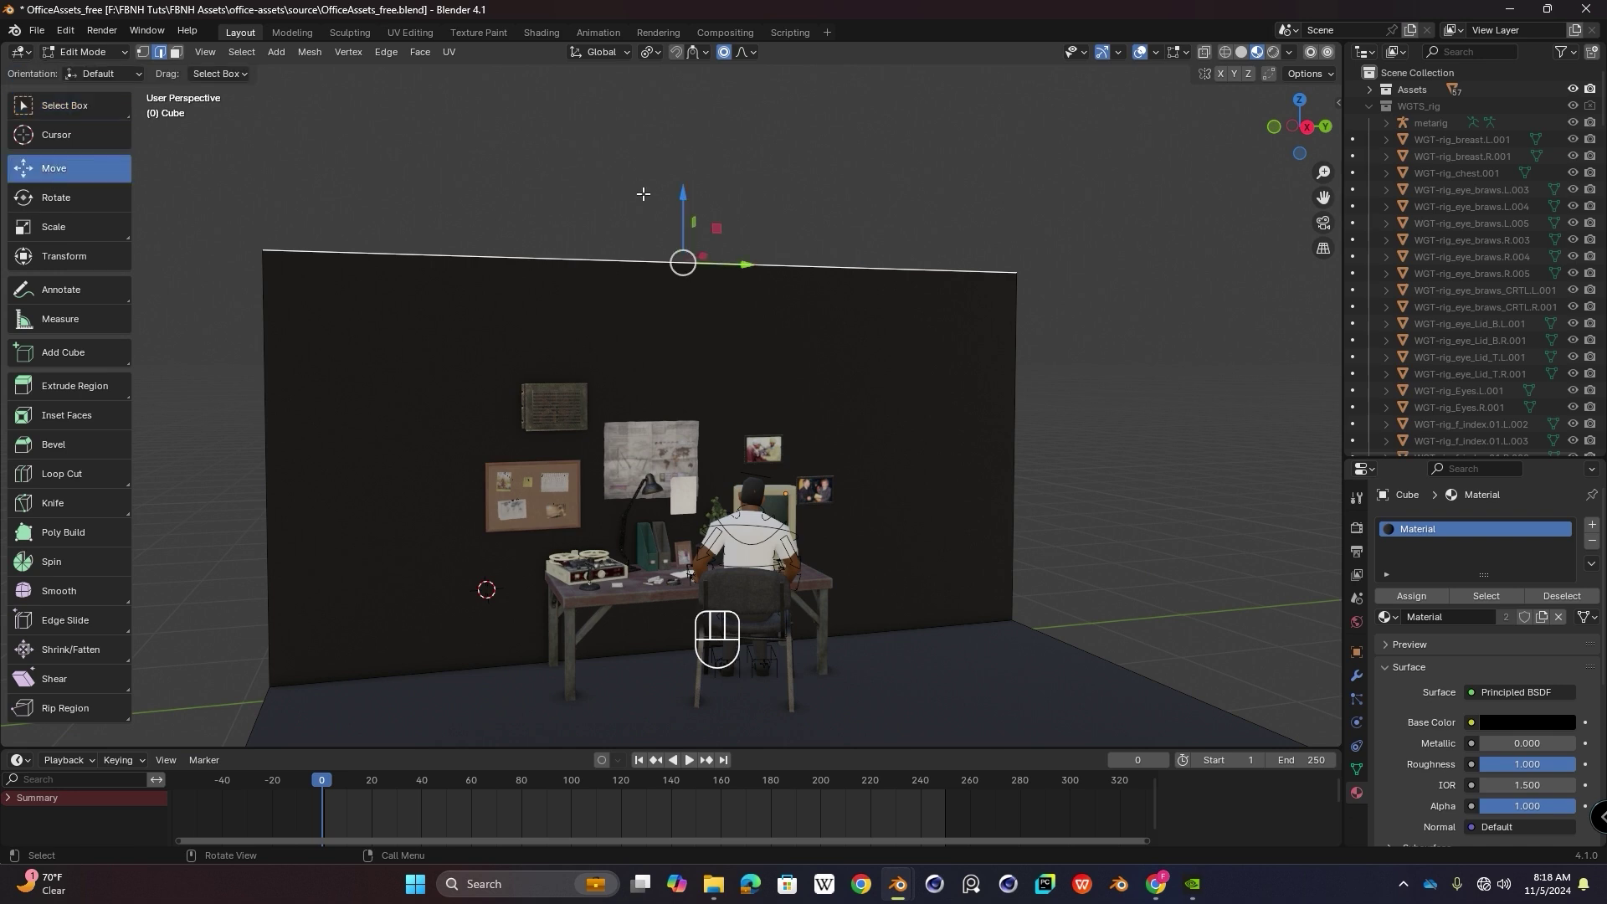
pyautogui.moveTo(679, 211); pyautogui.dragTo(683, 66)
pyautogui.press('Tab')
# Step: Add a text object to the scene
pyautogui.moveTo(825, 417); pyautogui.dragTo(1089, 363, button='middle')
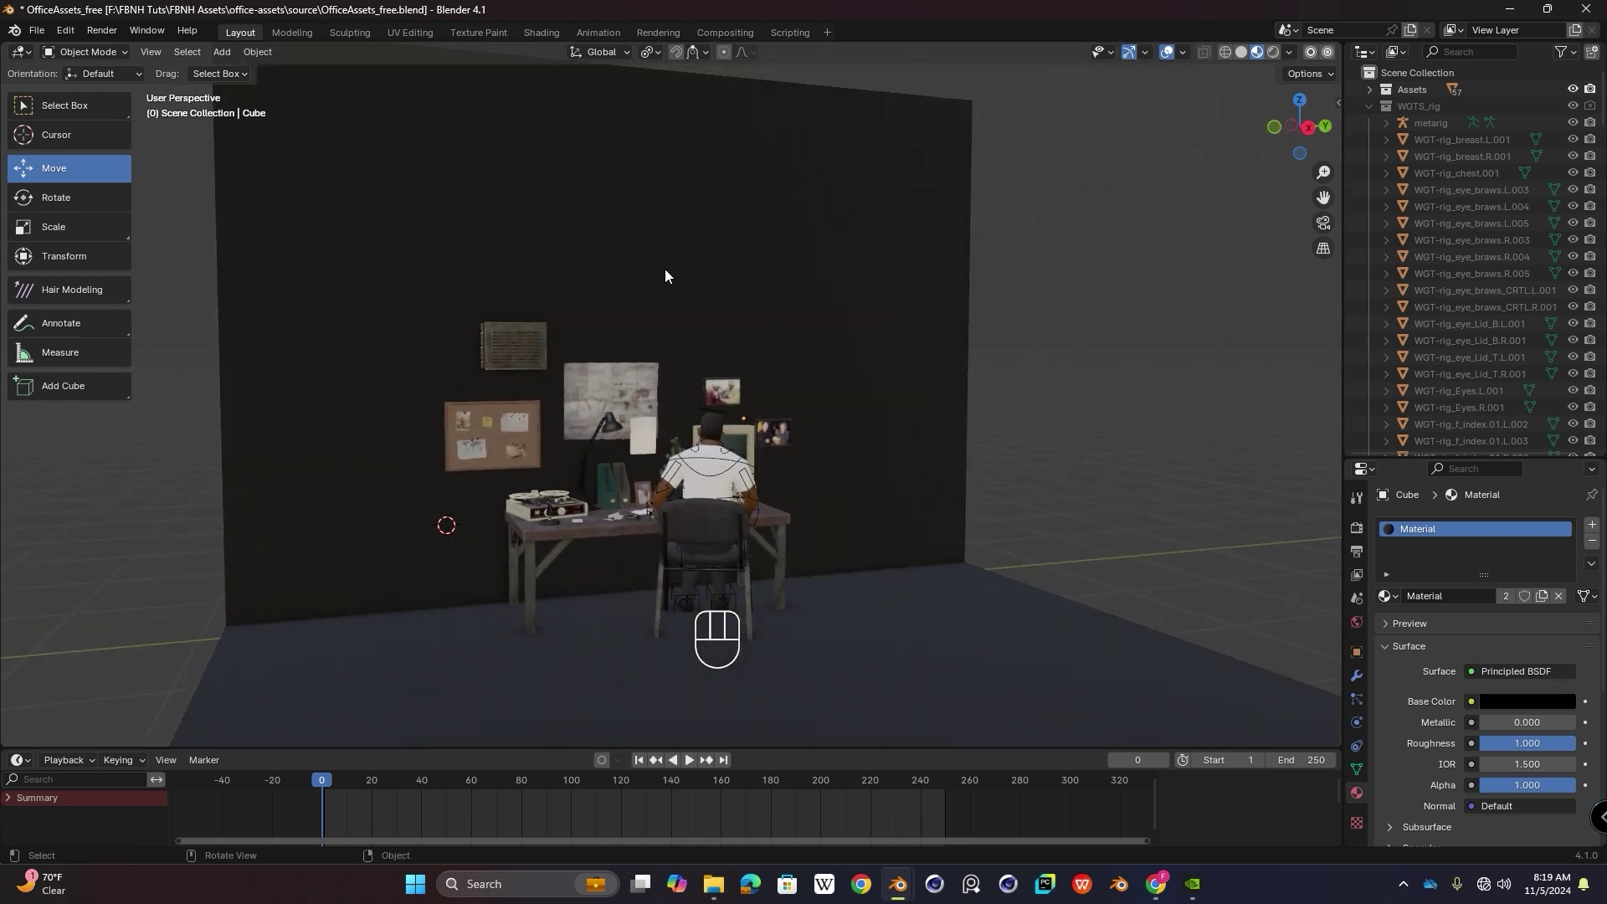
pyautogui.hotkey('shift', 'a')
pyautogui.moveTo(683, 519)
pyautogui.hotkey('shift', 'a')
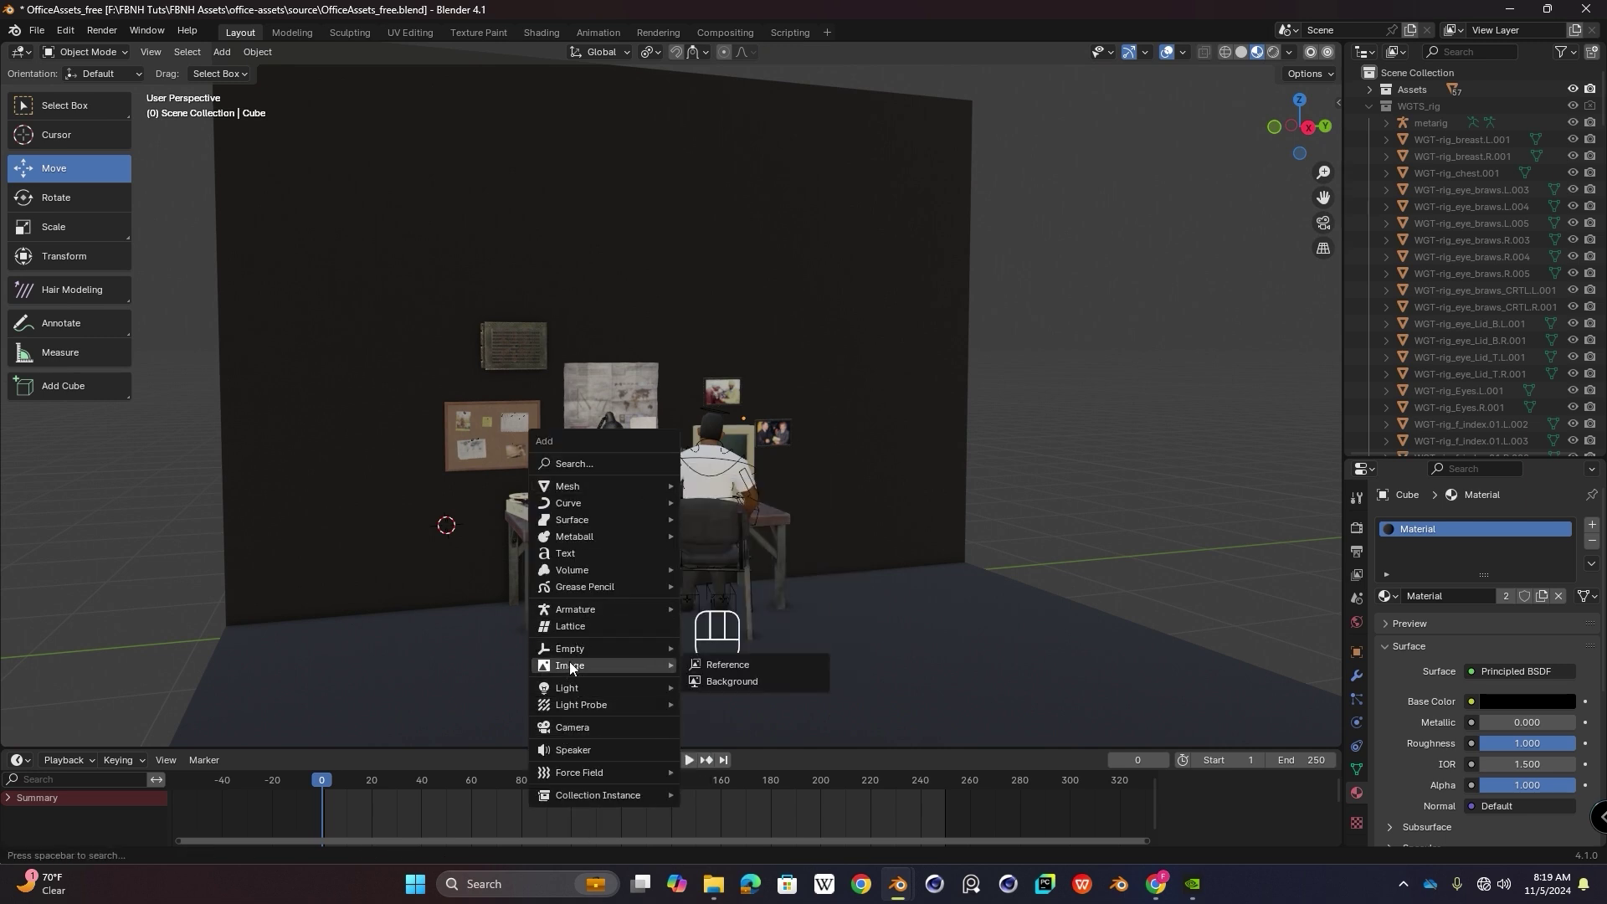
pyautogui.click(568, 553)
# Step: Rotate the text 90° about the Z axis and 90° about the Y axis to stand it parallel to the wall
pyautogui.moveTo(626, 576); pyautogui.dragTo(724, 591, button='middle')
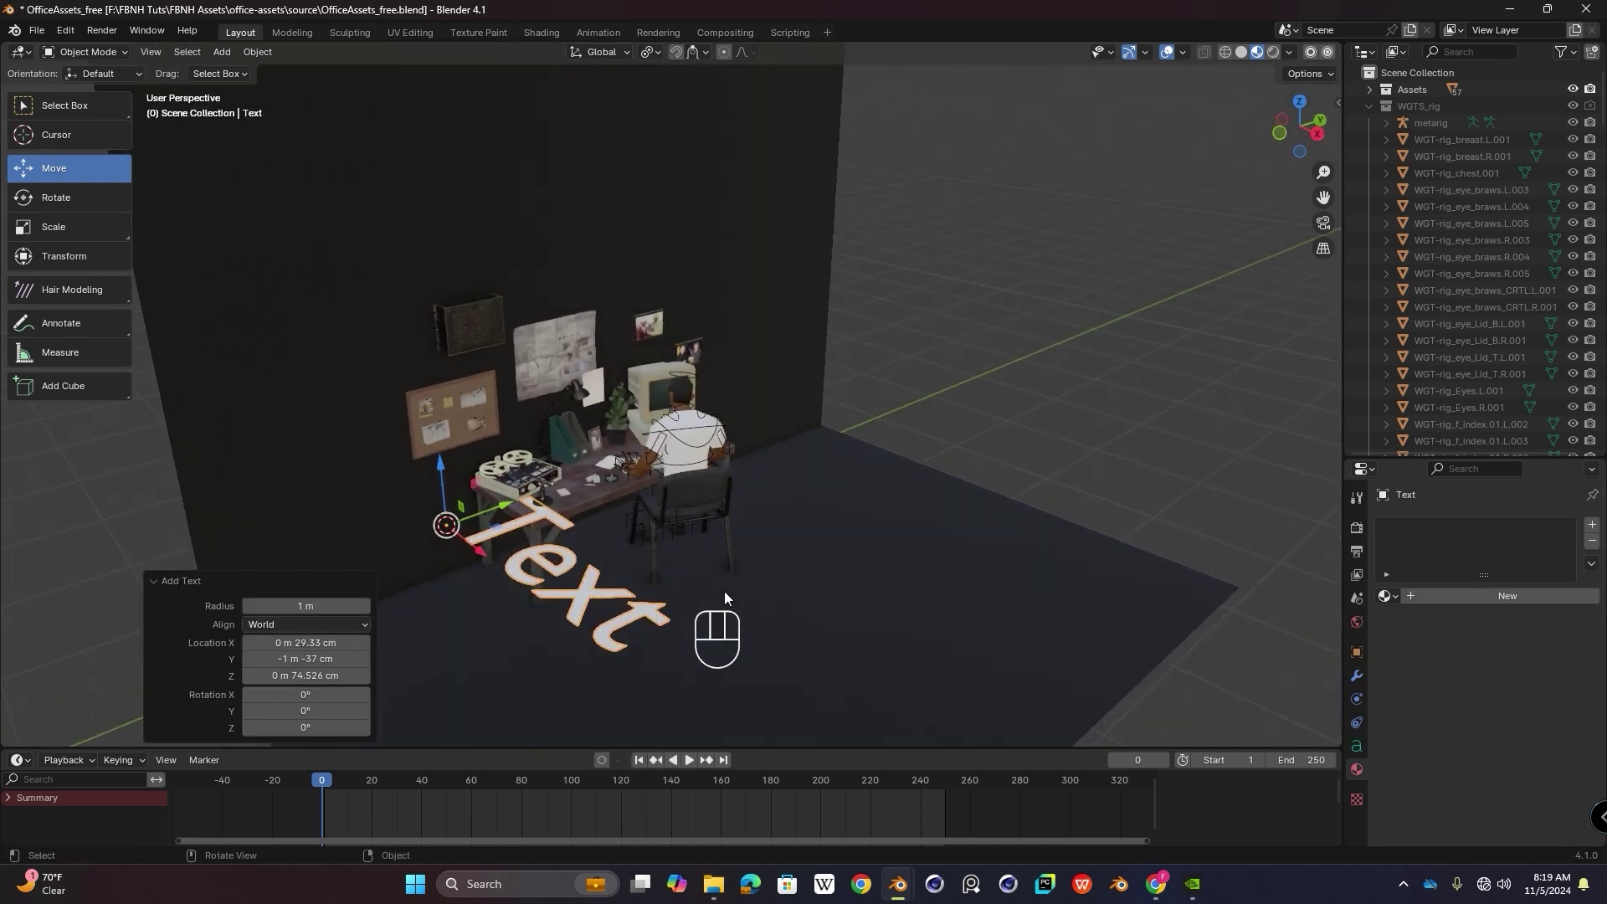
pyautogui.press('r')
pyautogui.write('z90')
pyautogui.press('Return')
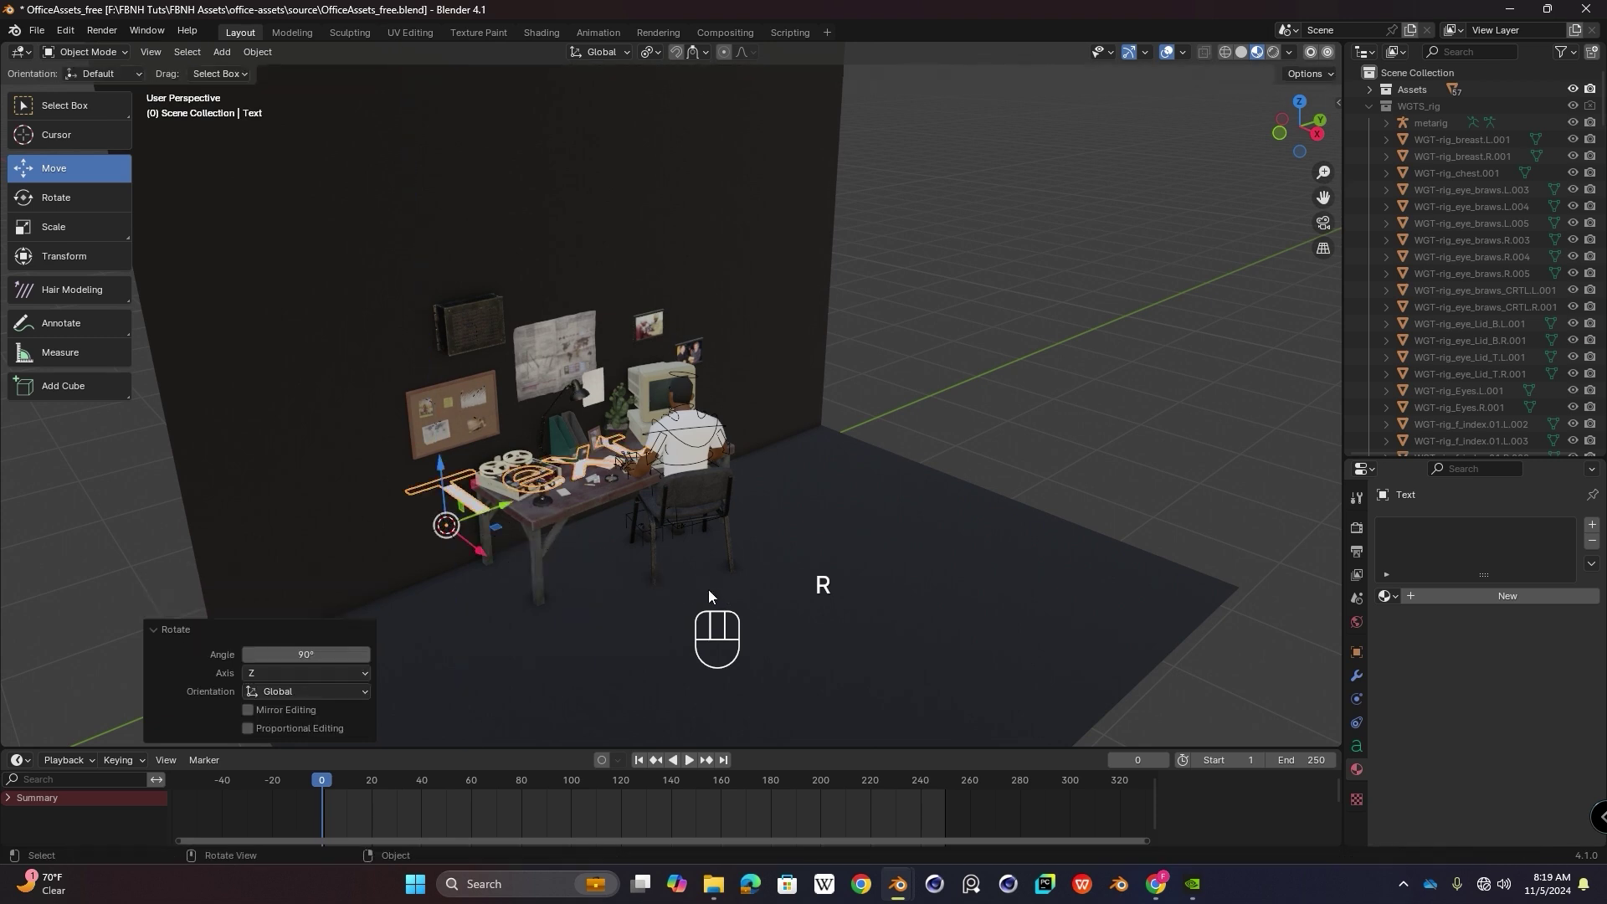
pyautogui.write('ry90')
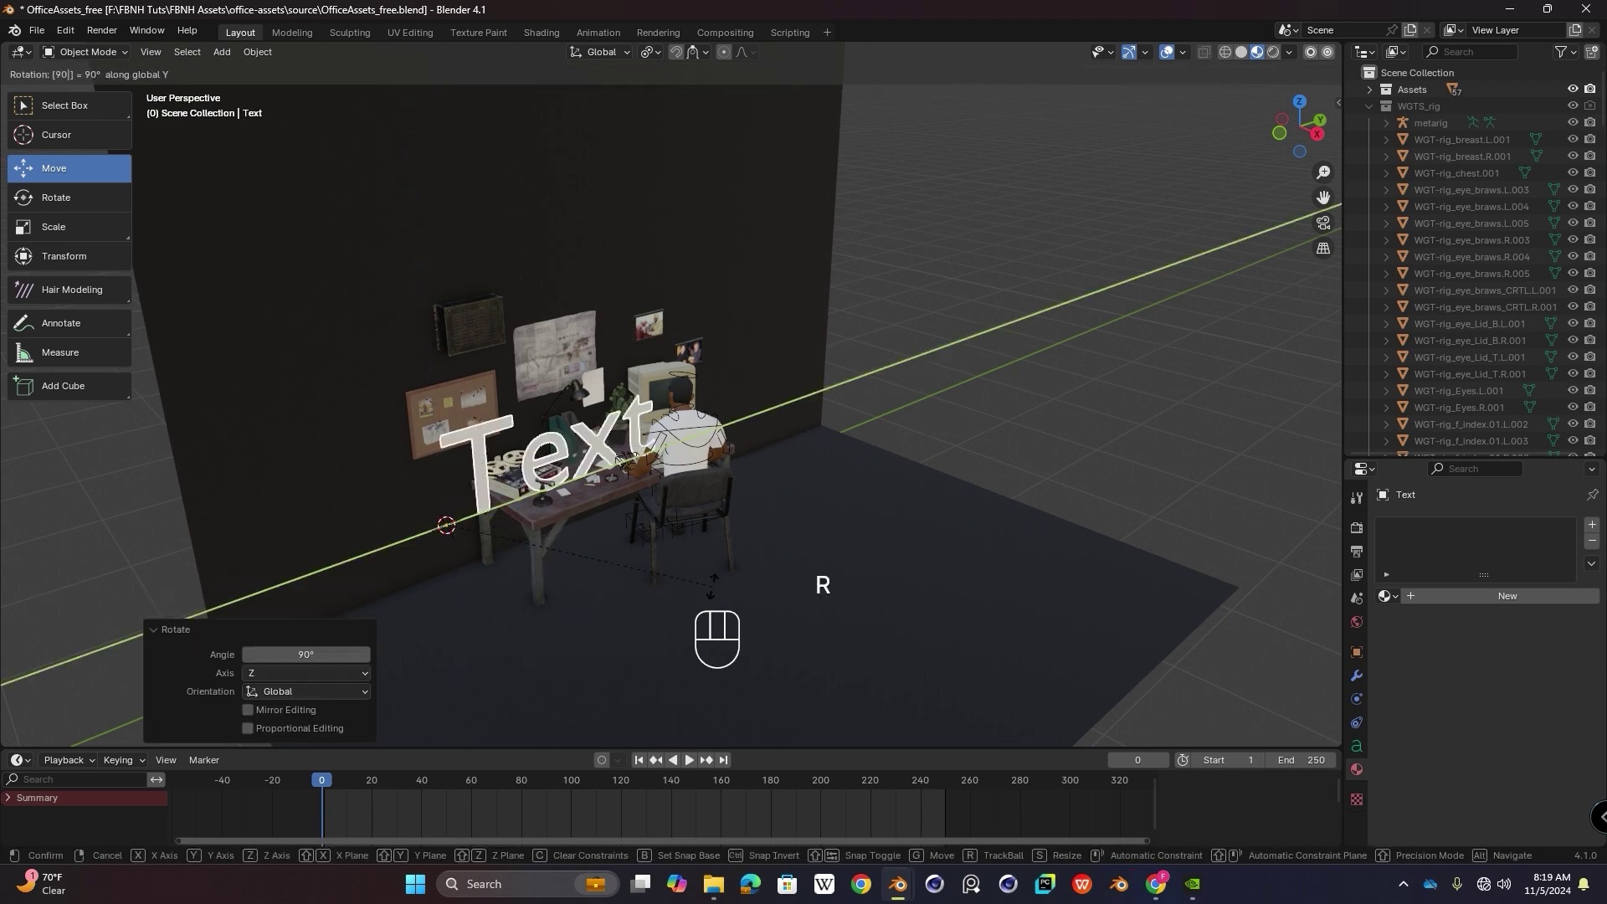
pyautogui.press('Return')
# Step: Move the text up and against the back wall, placing it above the desk and wall decorations
pyautogui.press('g')
pyautogui.press('z')
pyautogui.click(479, 289)
pyautogui.moveTo(479, 290); pyautogui.dragTo(342, 315, button='middle')
pyautogui.moveTo(348, 332); pyautogui.dragTo(445, 315)
pyautogui.moveTo(429, 308)
pyautogui.mouseDown(button='middle')
pyautogui.moveTo(485, 308)
pyautogui.moveTo(433, 295)
pyautogui.mouseUp(button='middle')
pyautogui.moveTo(431, 294); pyautogui.dragTo(420, 299)
pyautogui.moveTo(420, 300); pyautogui.dragTo(557, 308, button='middle')
pyautogui.moveTo(556, 308); pyautogui.dragTo(553, 293, button='middle')
pyautogui.moveTo(509, 355); pyautogui.dragTo(565, 355)
pyautogui.moveTo(495, 289); pyautogui.dragTo(496, 281)
# Step: Replace the wall text's default wording with FBNH and return to Object Mode
pyautogui.scroll(2, 578, 401)
pyautogui.keyDown('shift'); pyautogui.moveTo(582, 410); pyautogui.dragTo(617, 363, button='middle'); pyautogui.keyUp('shift')
pyautogui.scroll(-1, 616, 365)
pyautogui.keyDown('shift'); pyautogui.moveTo(618, 363); pyautogui.dragTo(711, 263, button='middle'); pyautogui.keyUp('shift')
pyautogui.press('Tab')
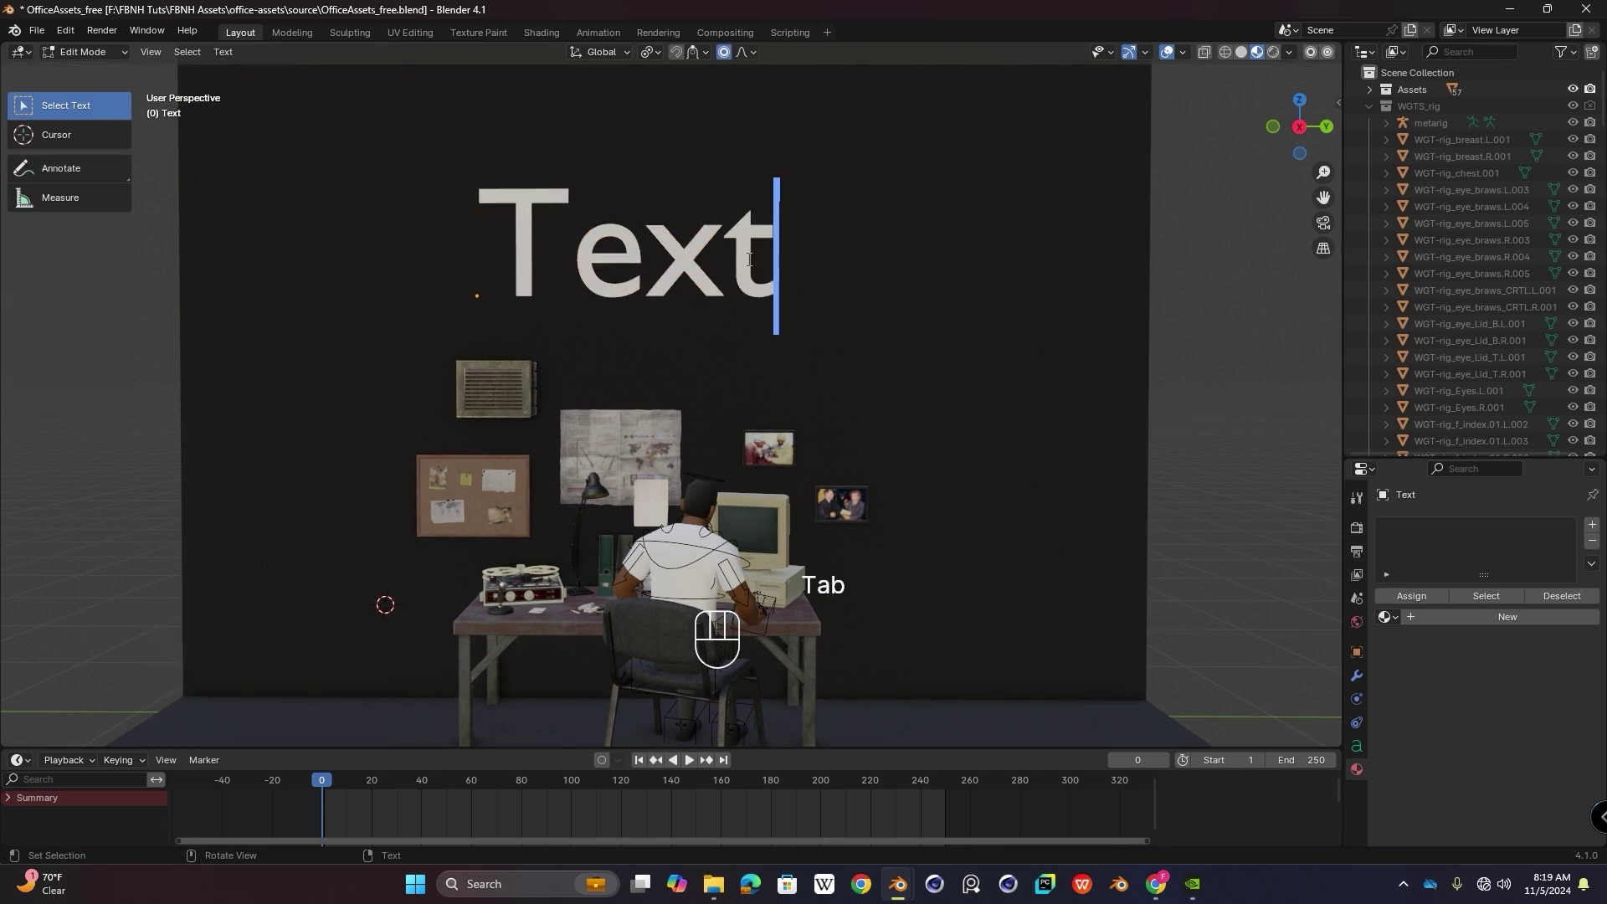
pyautogui.press('BackSpace')
pyautogui.press('BackSpace')
pyautogui.press('BackSpace')
pyautogui.press('BackSpace')
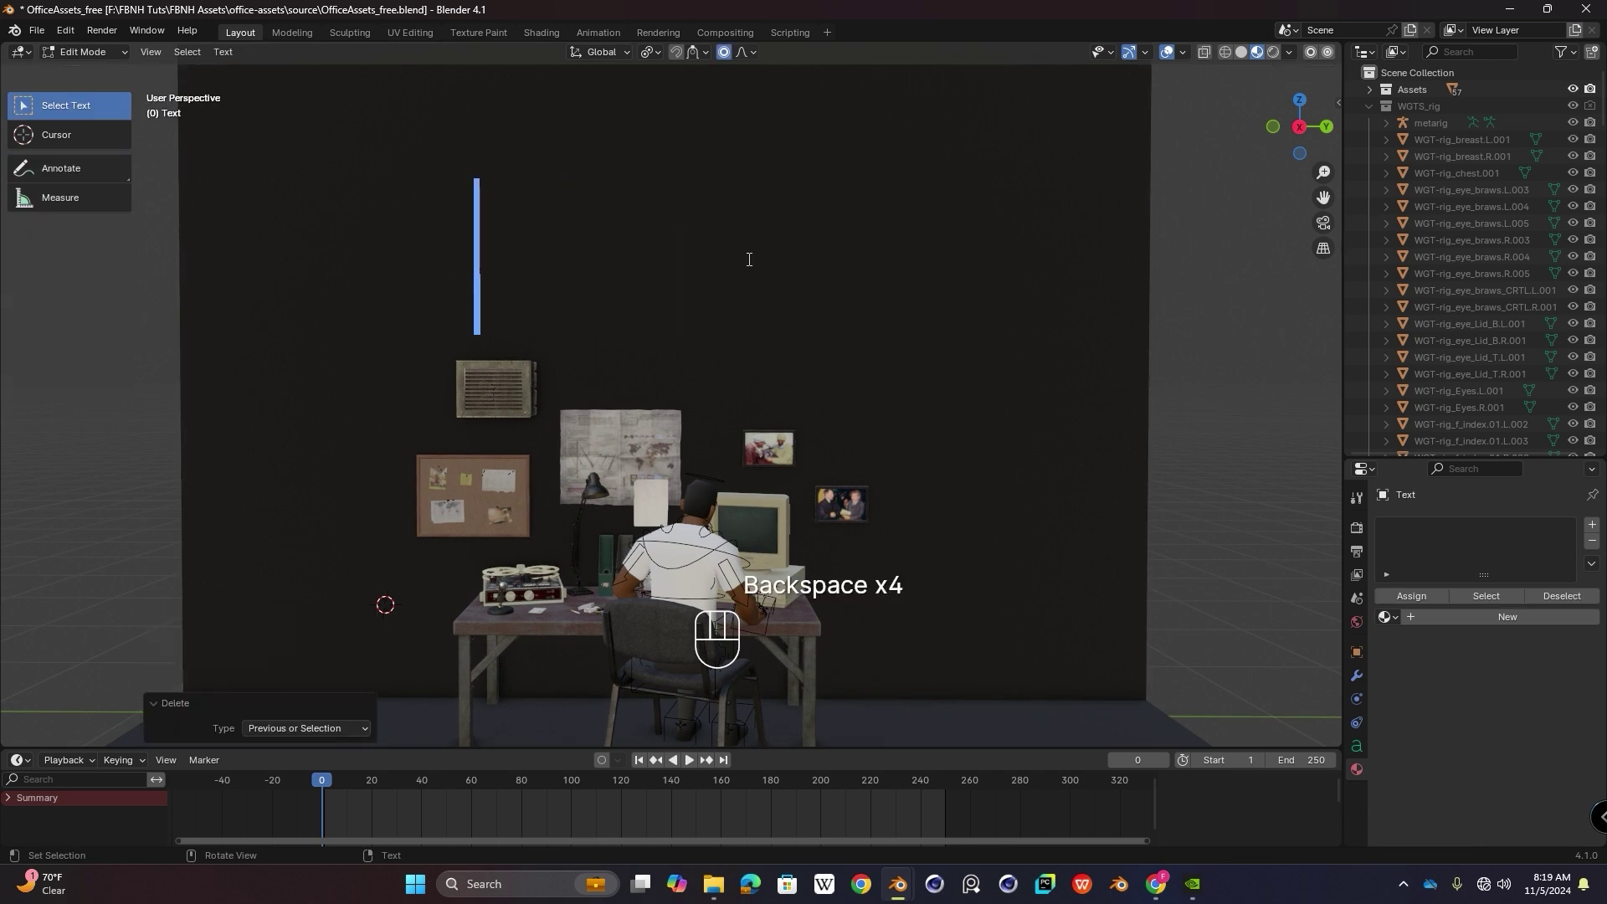
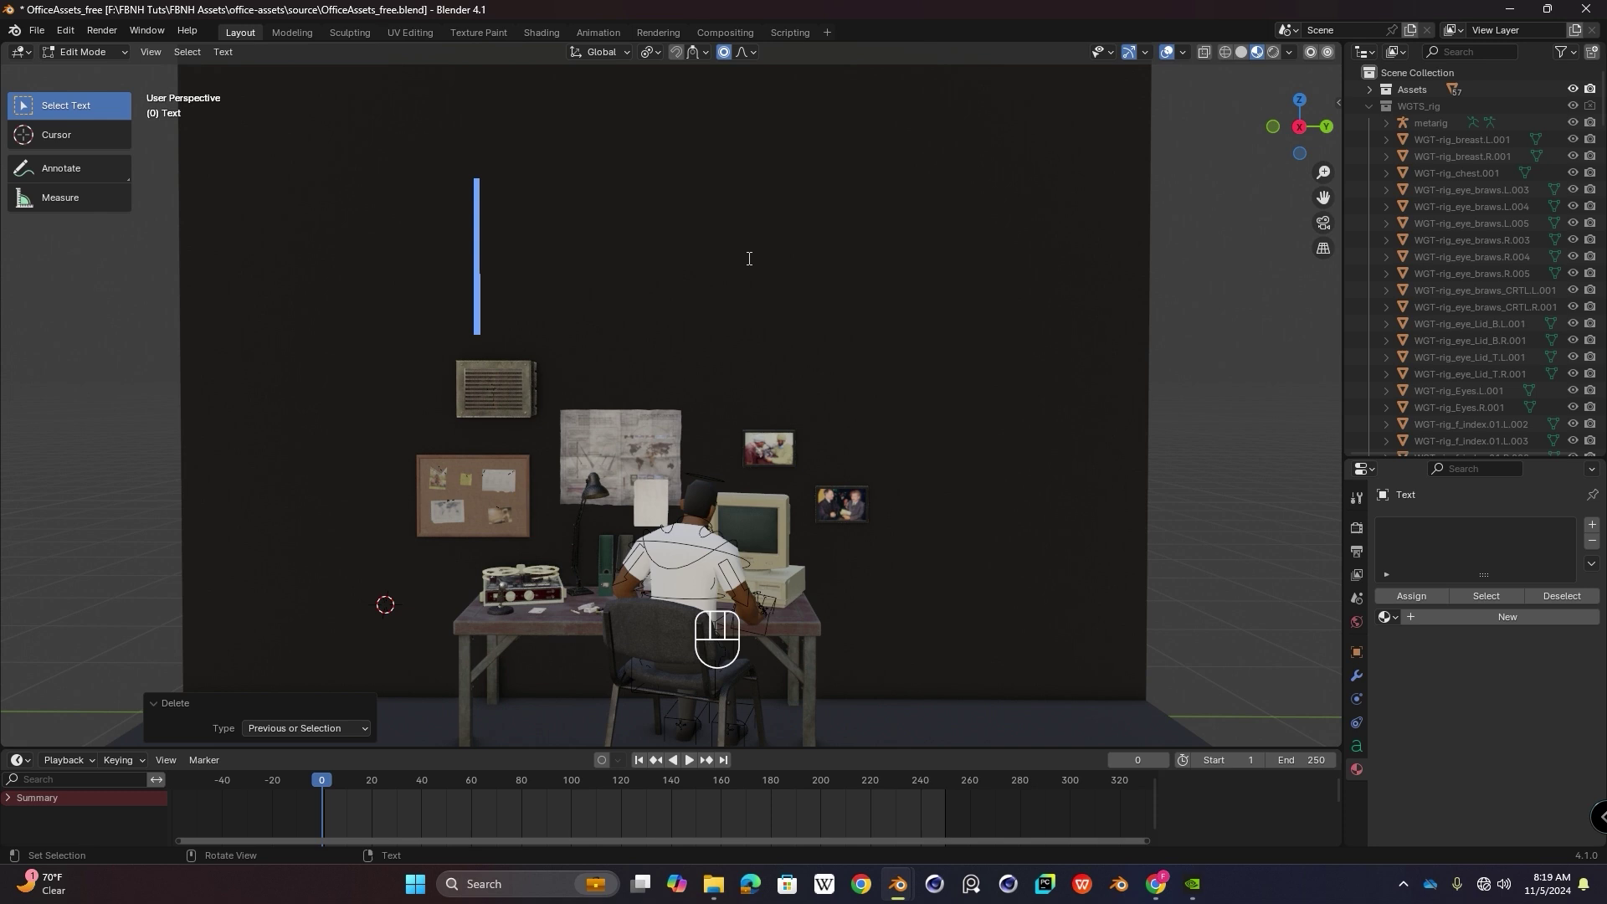
pyautogui.write('FBNH')
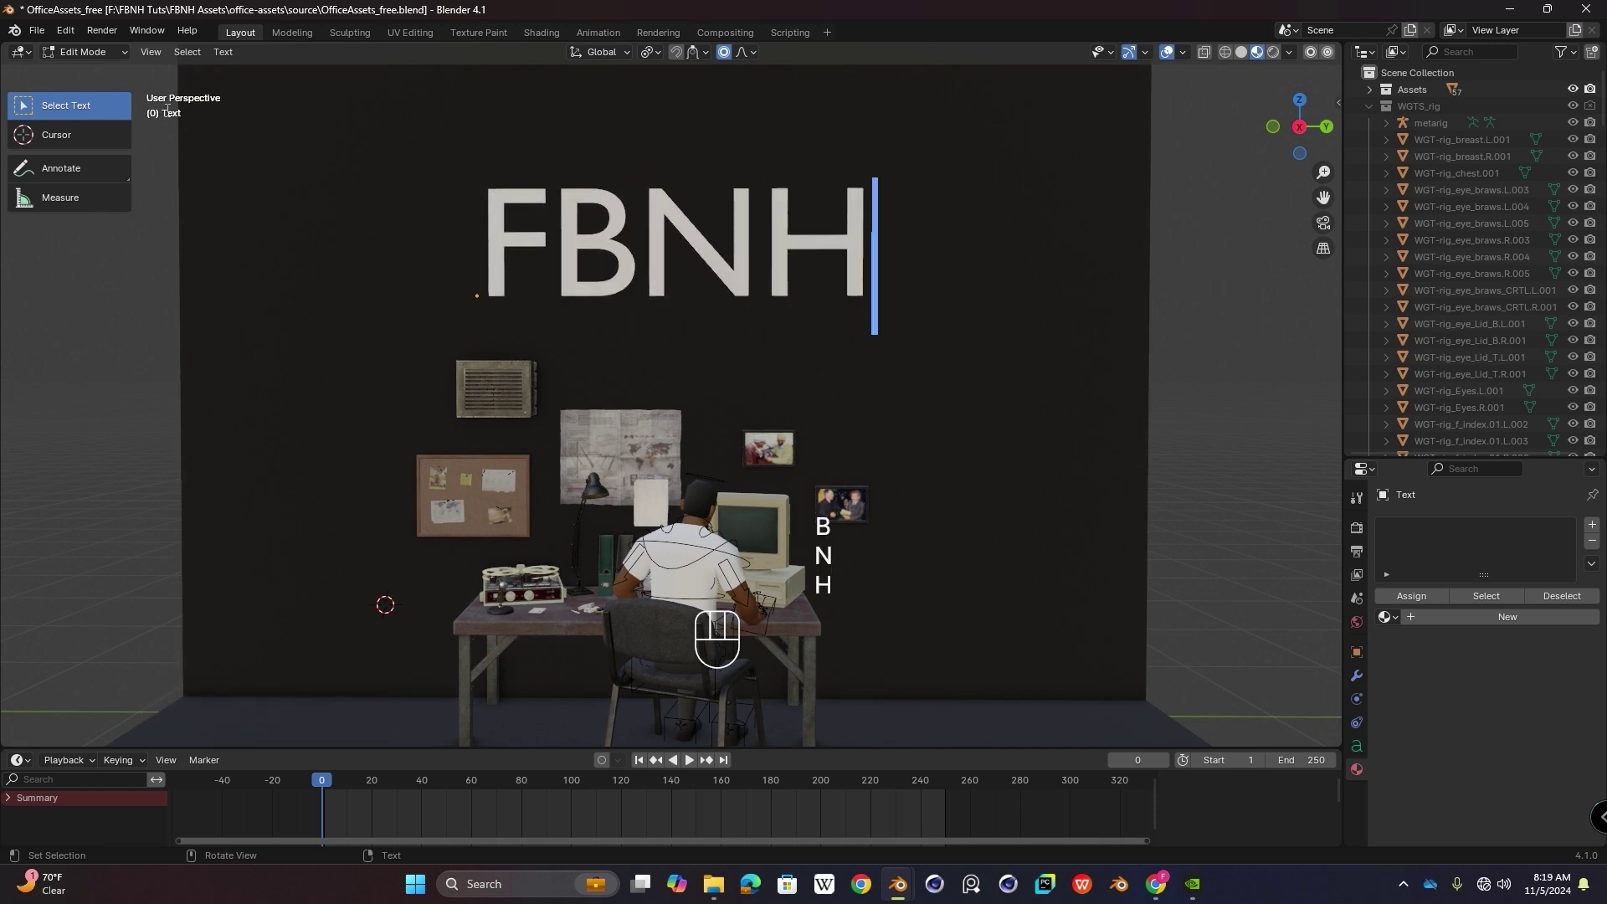
pyautogui.click(109, 53)
pyautogui.click(98, 67)
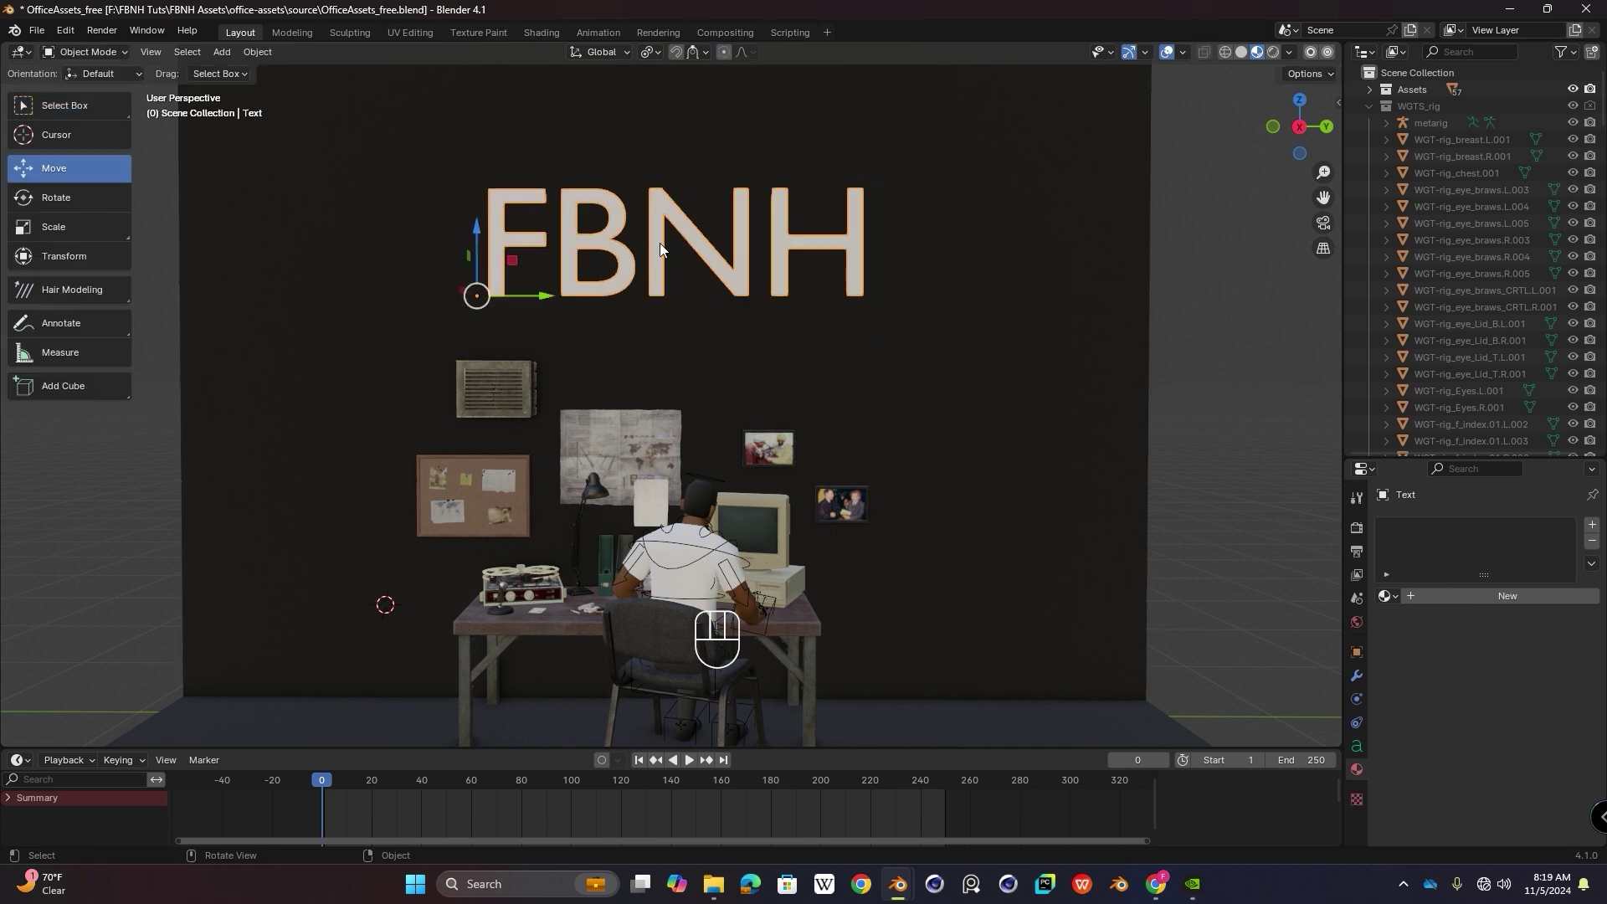
# Step: Open the font settings of the FBNH text object
pyautogui.click(1357, 744)
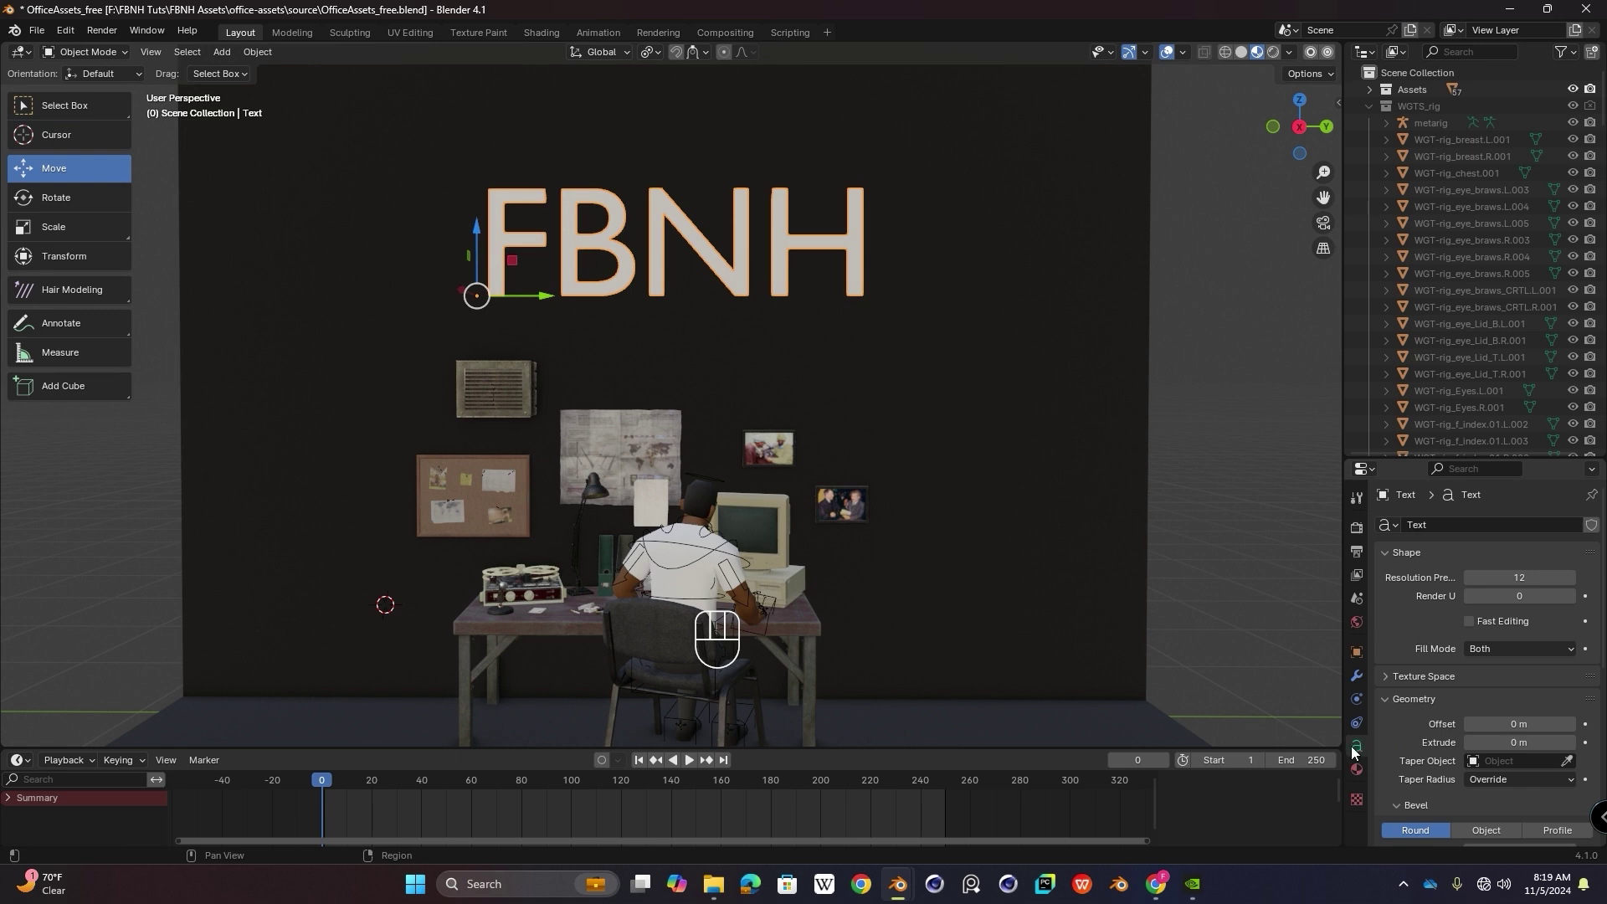
pyautogui.scroll(-2, 1523, 646)
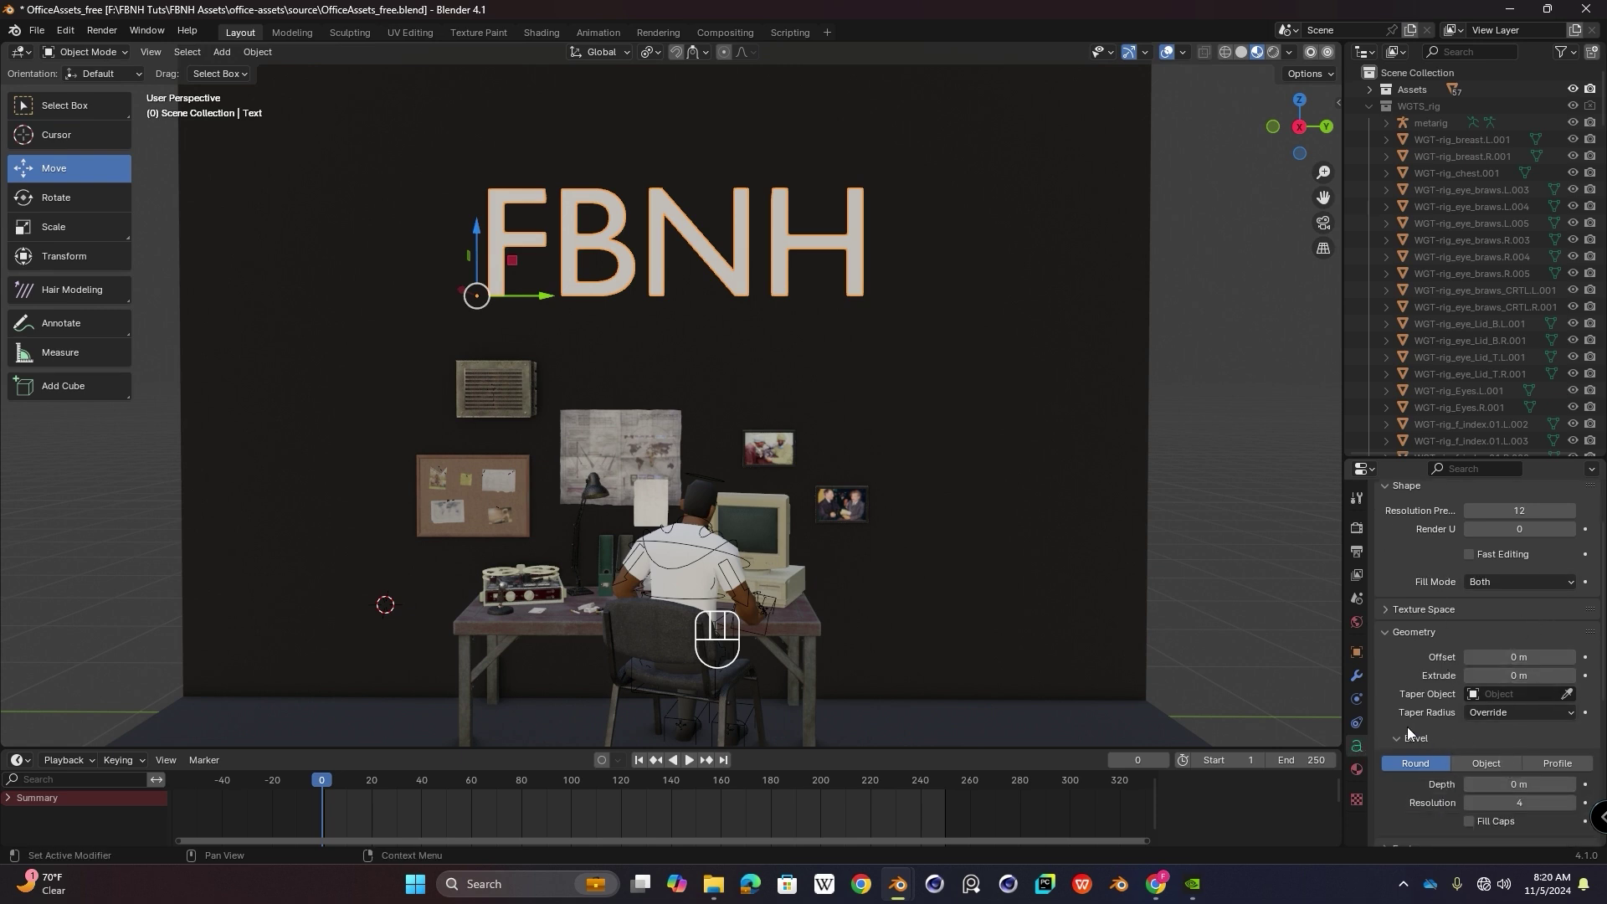
pyautogui.scroll(-6, 1422, 740)
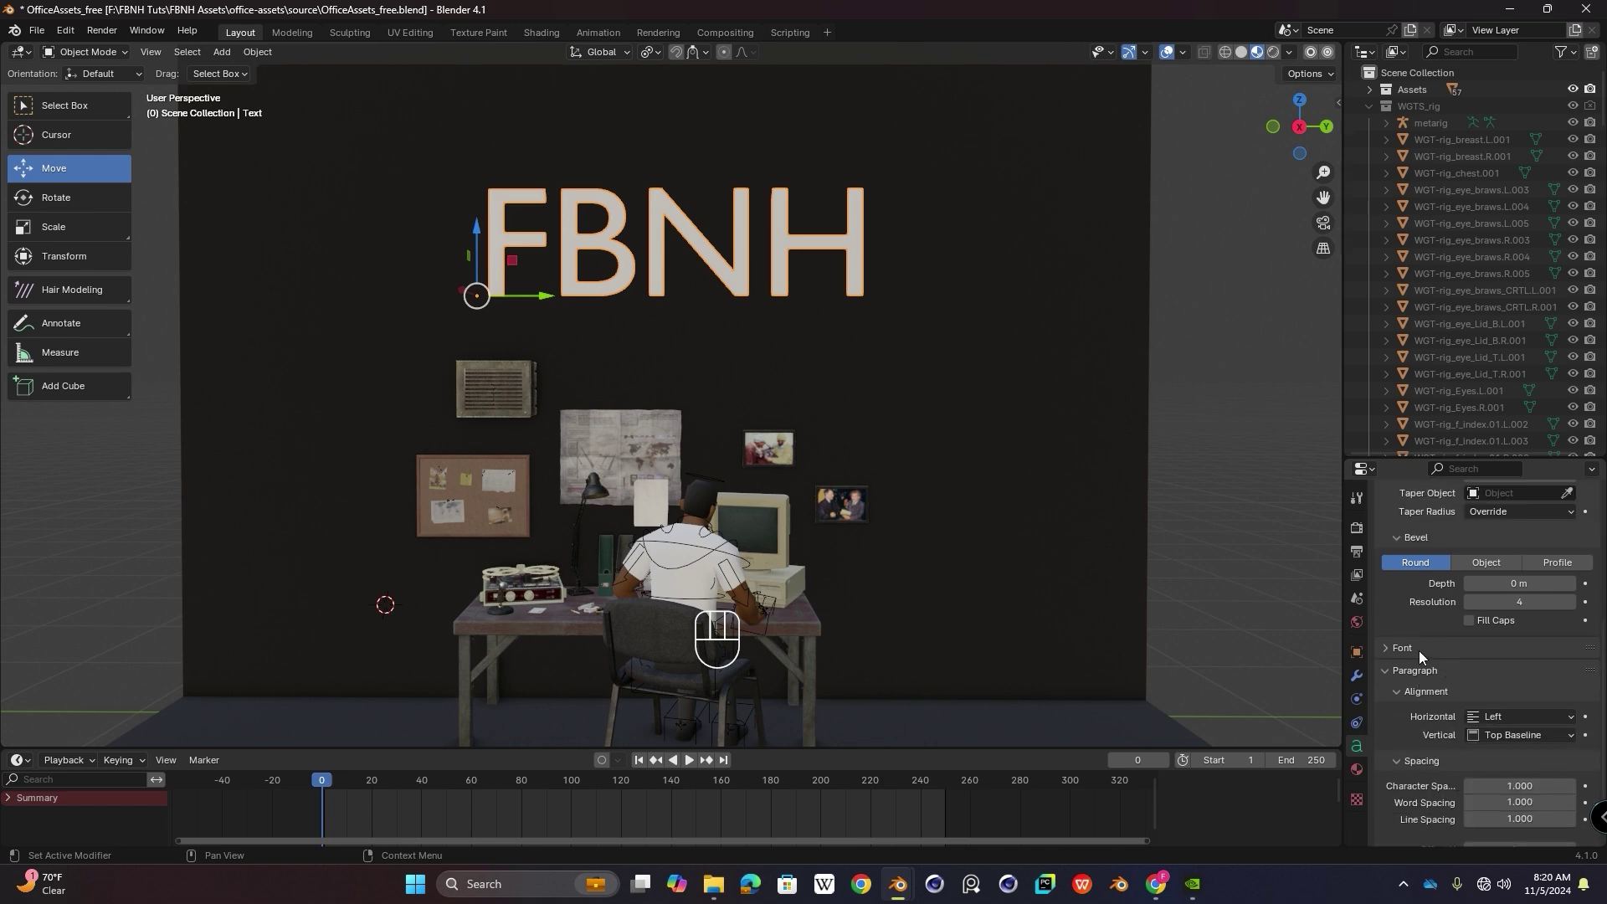
pyautogui.click(1391, 647)
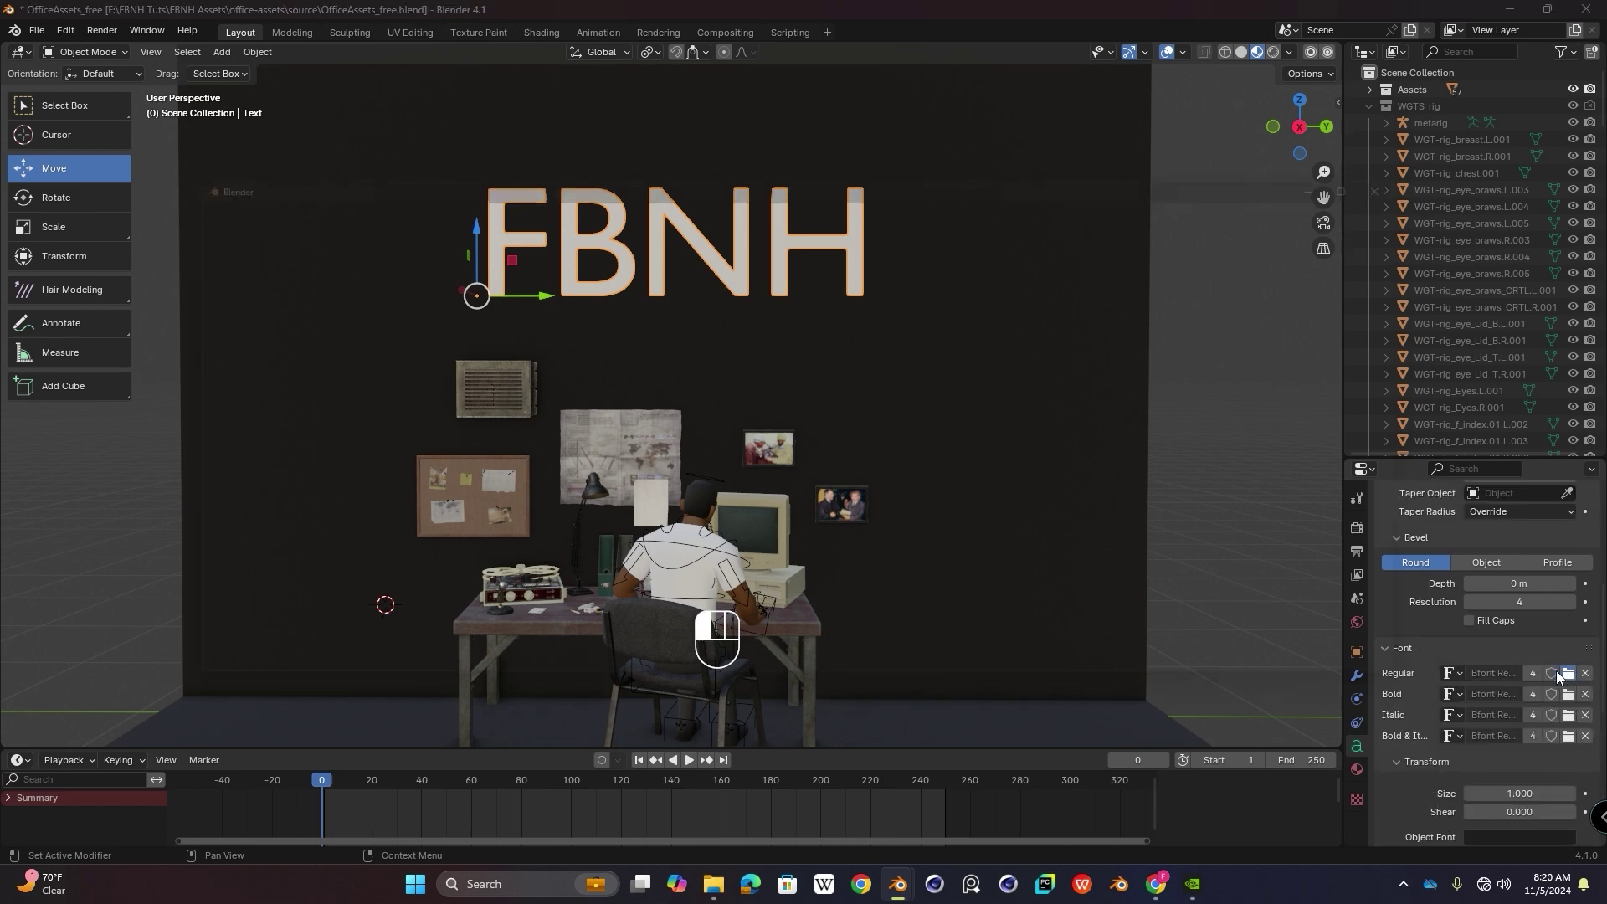
# Step: Try to find another regular font for the FBNH text, selecting Calibri Bold and entering POPP as the file name
pyautogui.click(1566, 674)
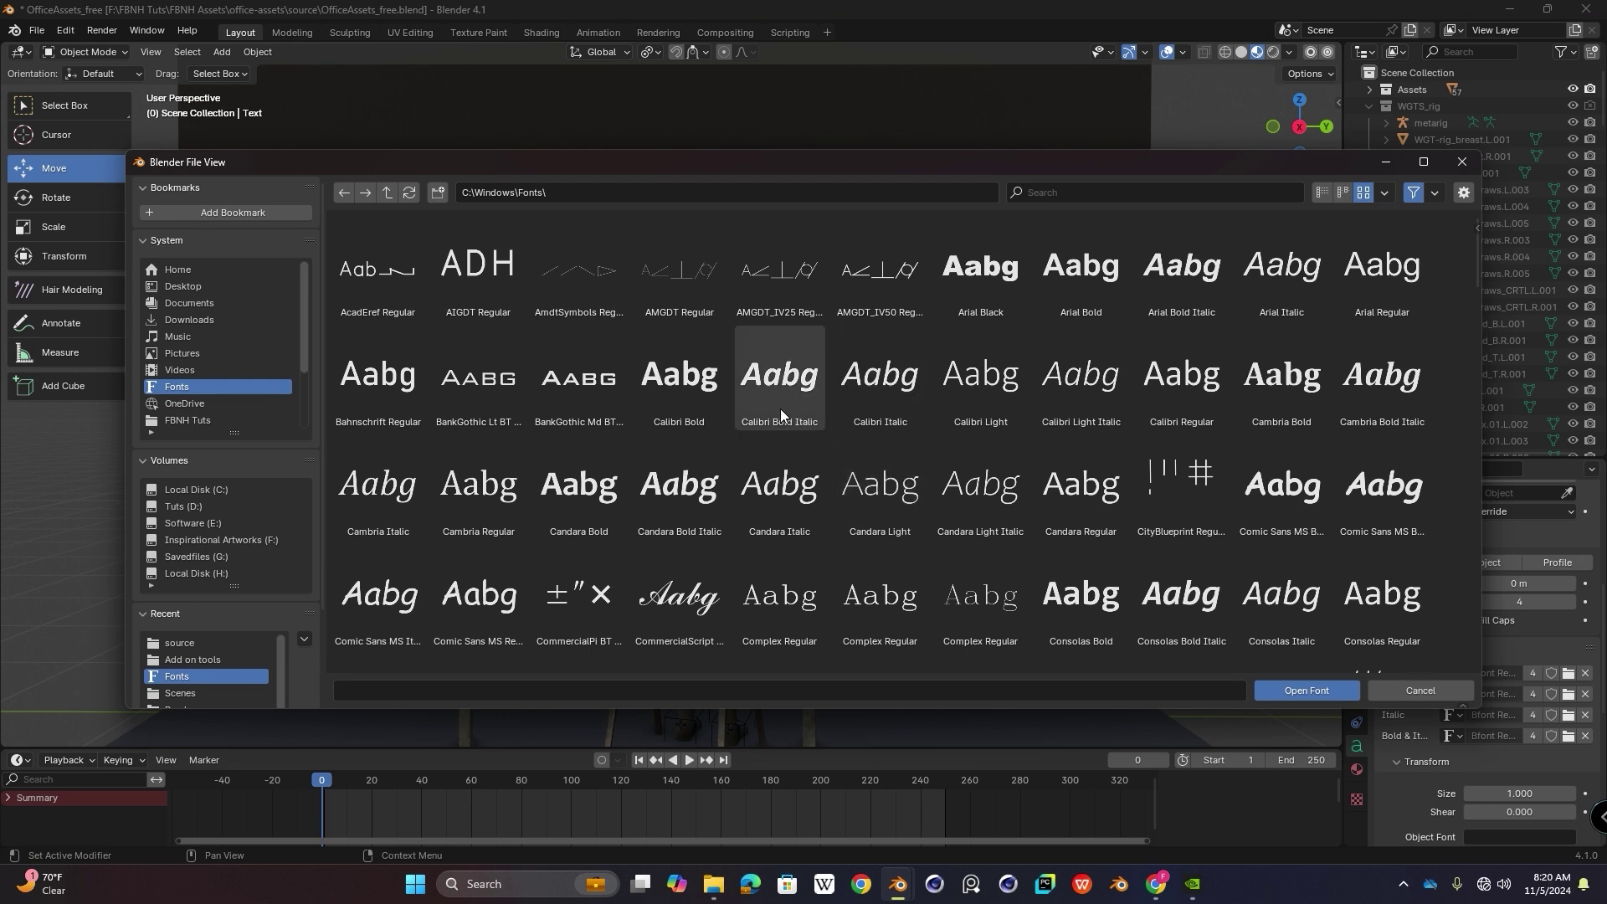
pyautogui.click(678, 377)
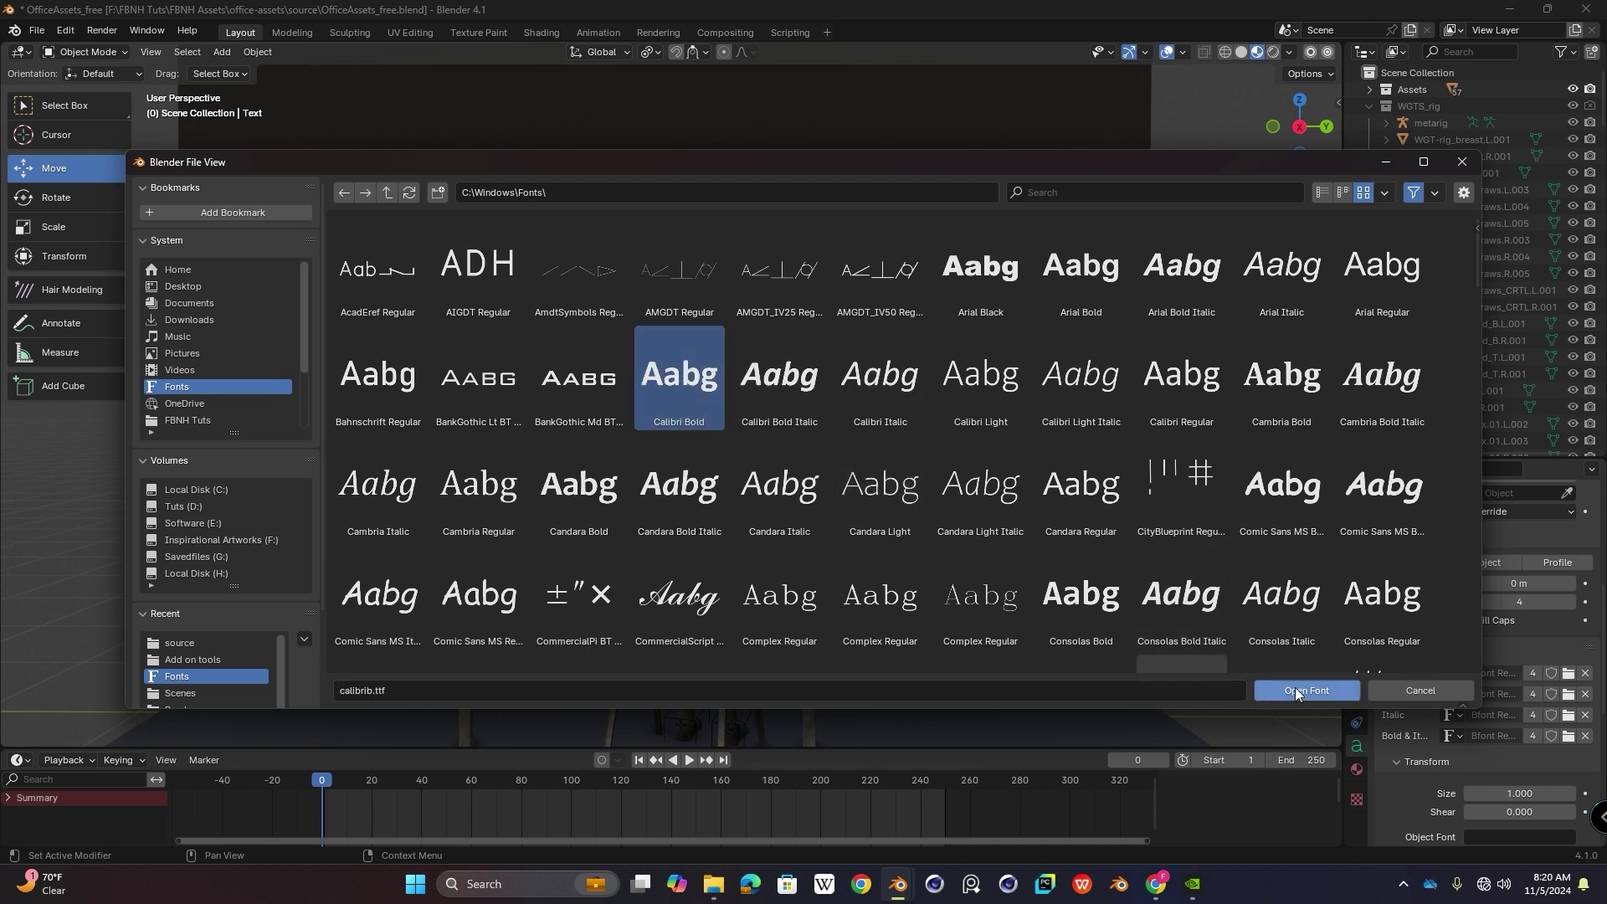
pyautogui.scroll(-1, 944, 446)
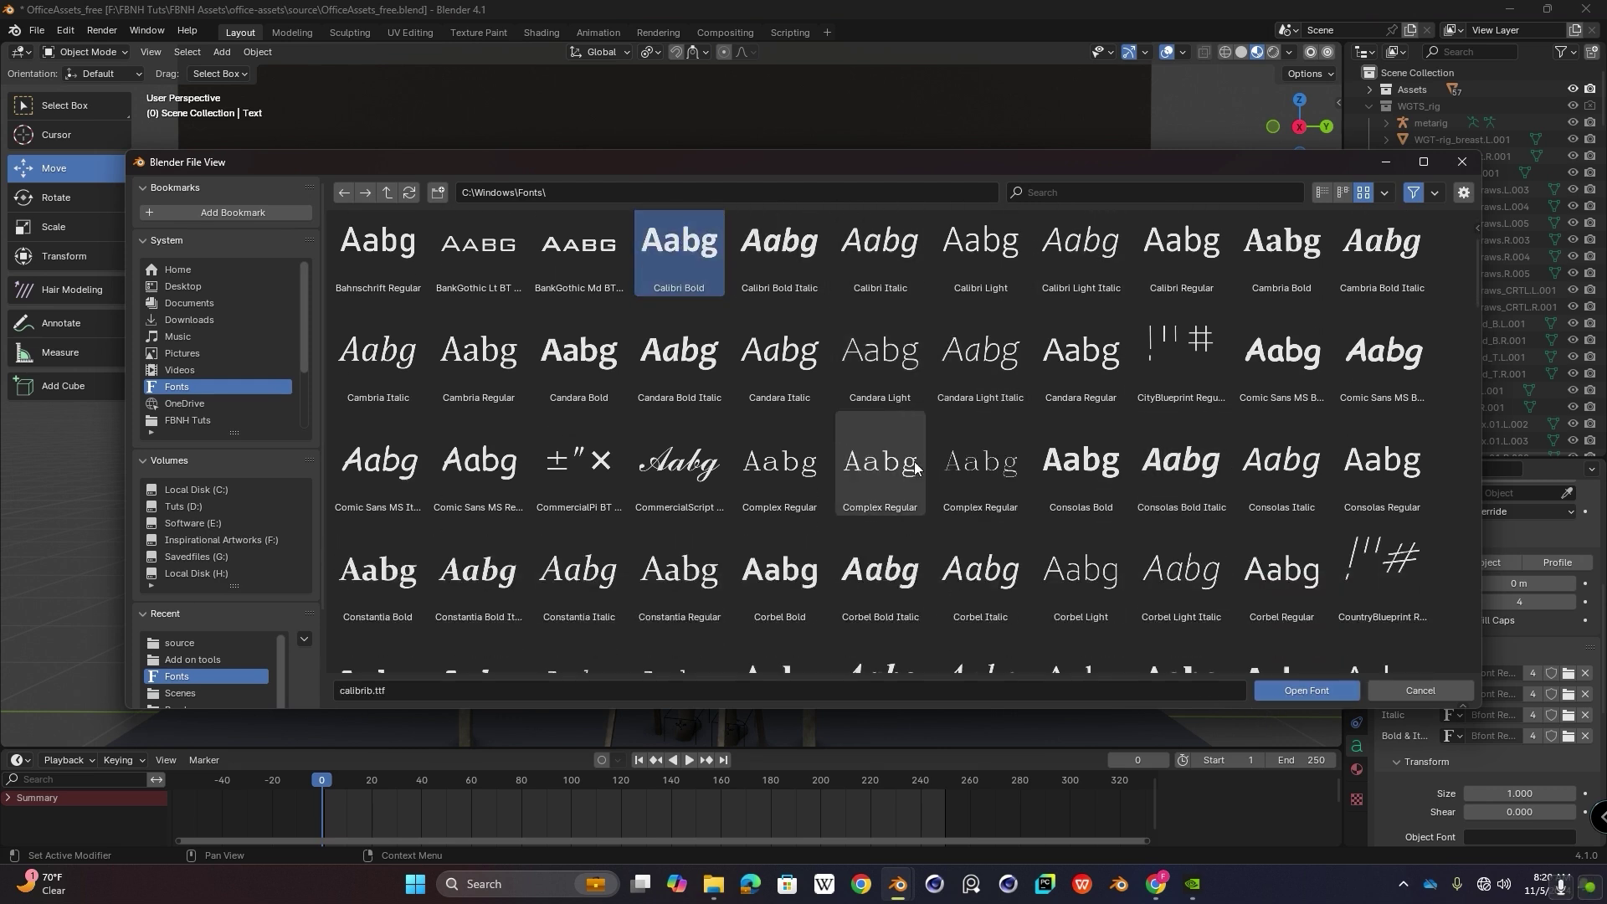
pyautogui.click(442, 691)
pyautogui.write('POPP')
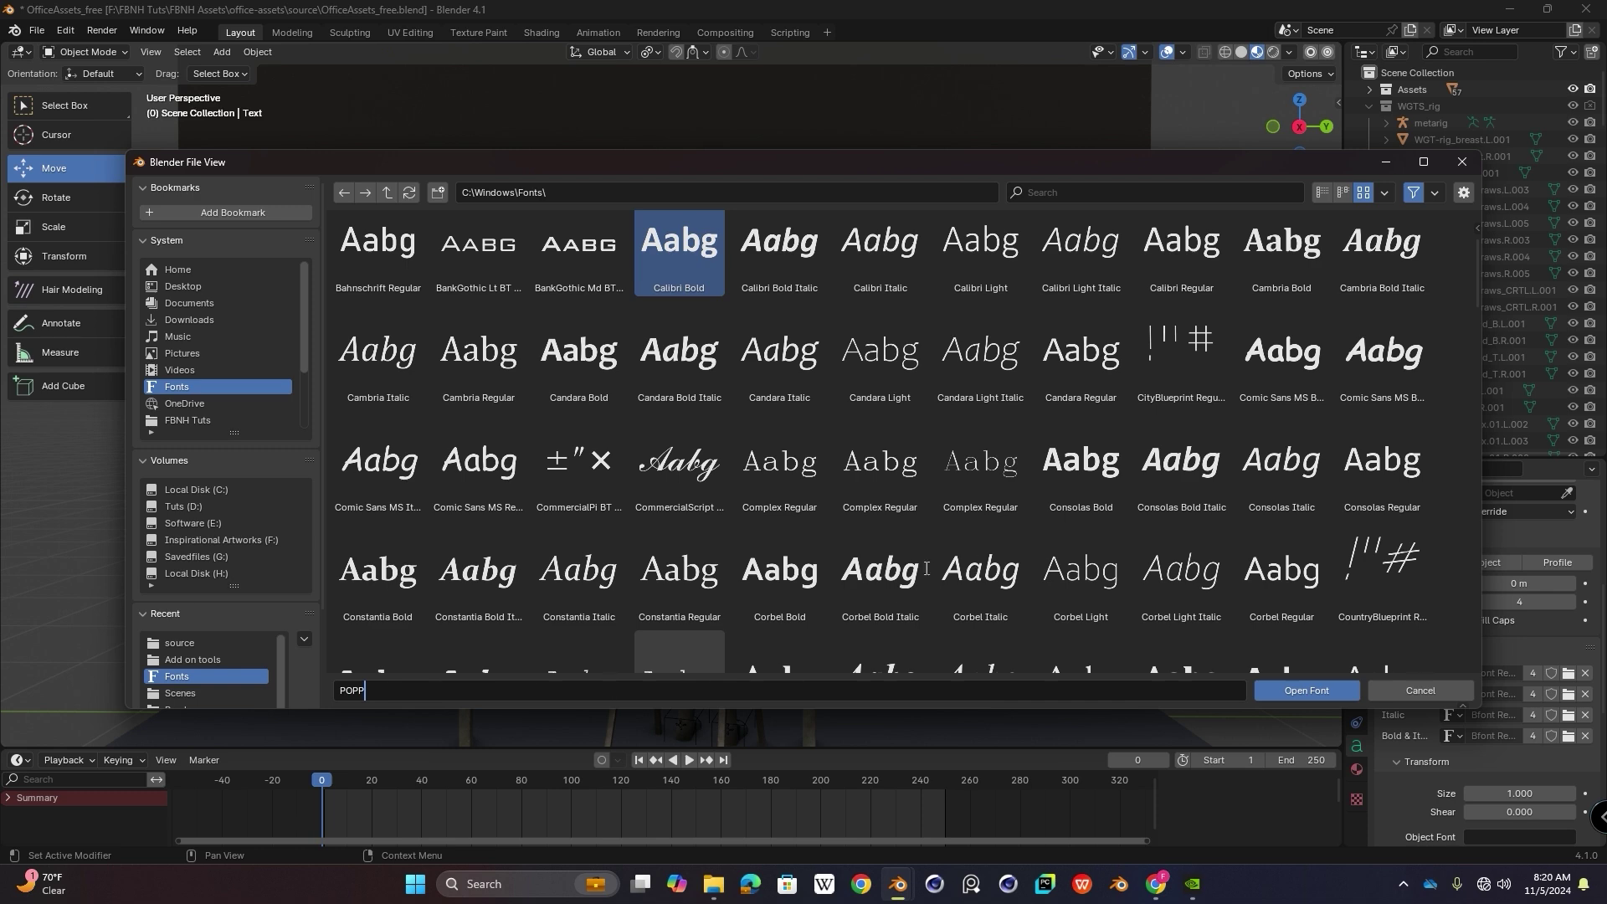
pyautogui.press('BackSpace')
pyautogui.press('BackSpace')
pyautogui.press('BackSpace')
pyautogui.click(1280, 691)
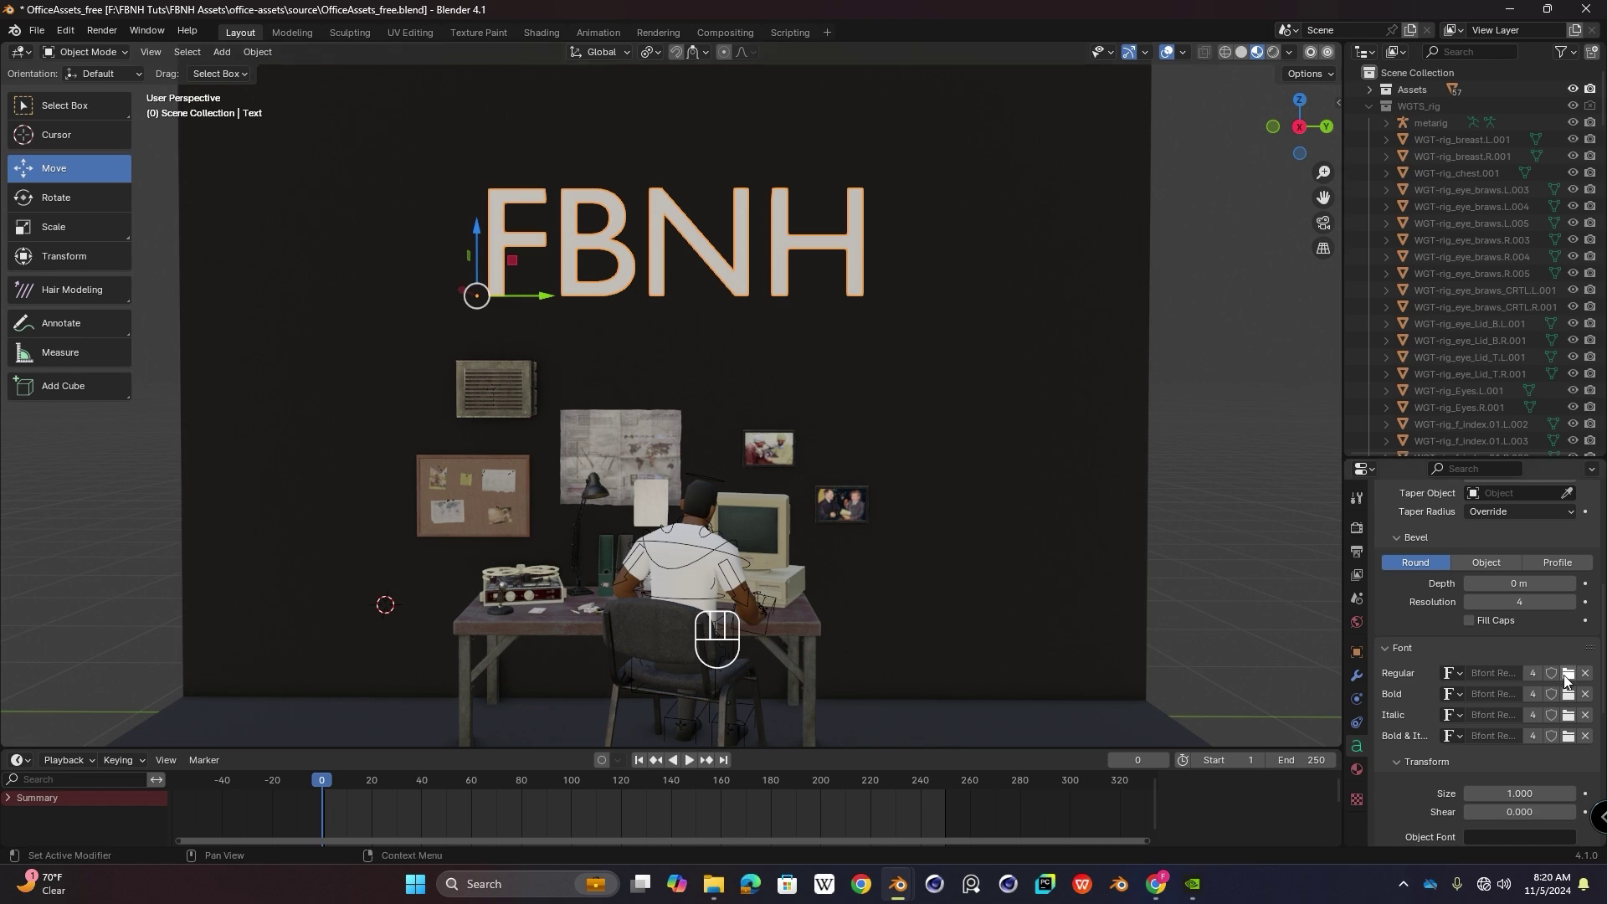
# Step: Load a Comic Sans MS font as the regular font of the FBNH text
pyautogui.click(1567, 674)
pyautogui.click(1292, 521)
pyautogui.click(1290, 691)
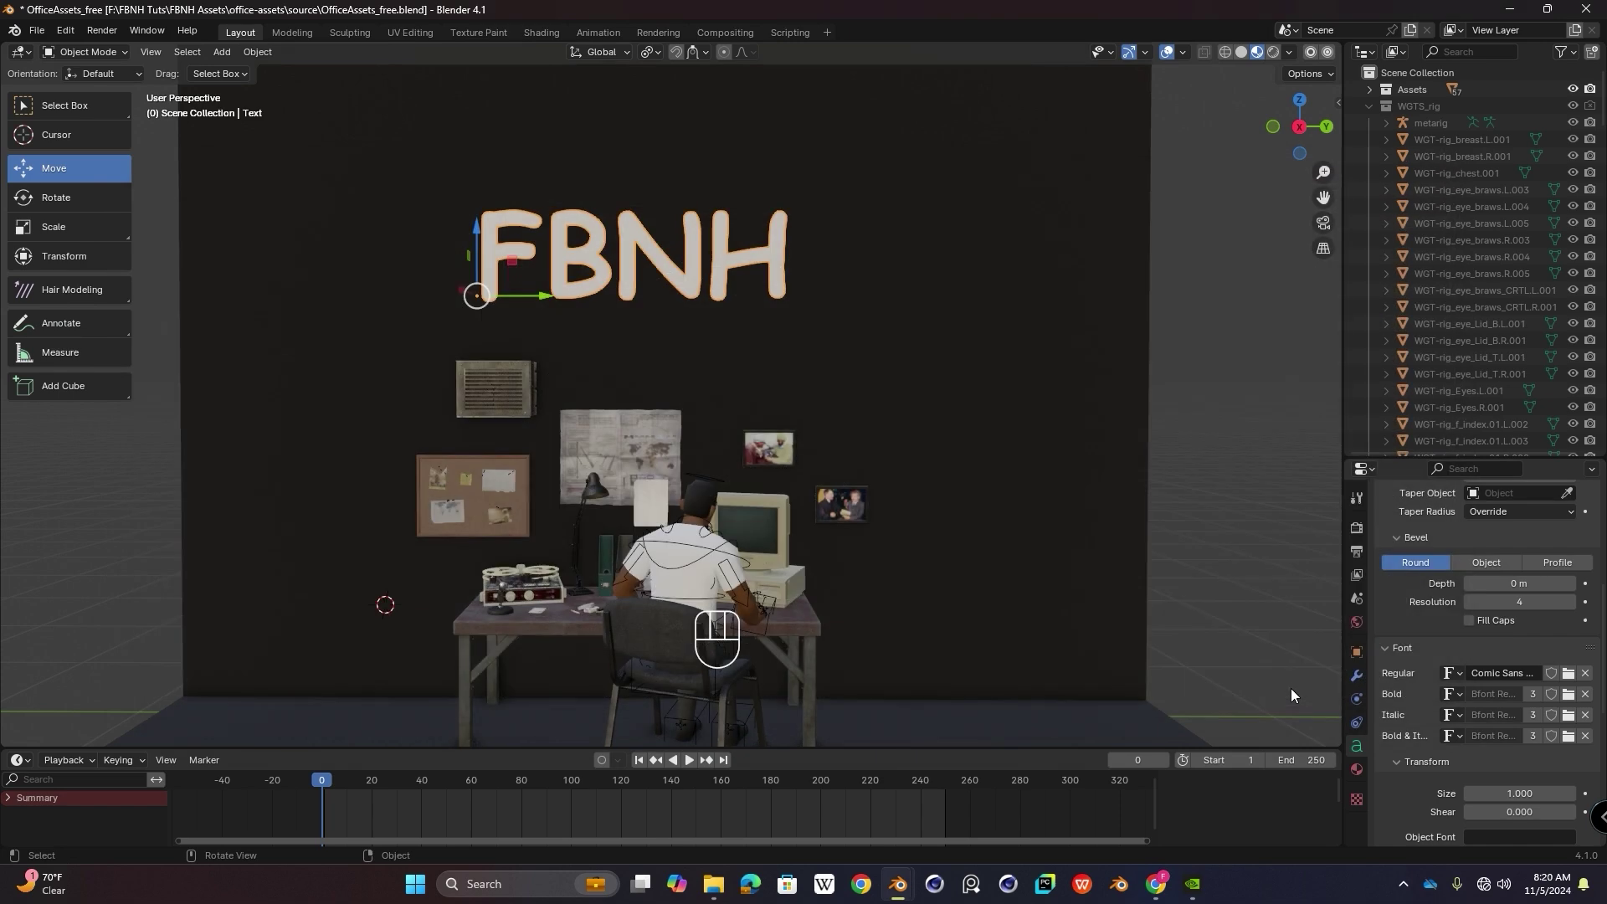
# Step: Extrude the FBNH text to give its letters depth, and shift it slightly along the X axis away from the wall
pyautogui.click(1191, 375)
pyautogui.click(687, 272)
pyautogui.moveTo(696, 300); pyautogui.dragTo(590, 352, button='middle')
pyautogui.scroll(3, 529, 415)
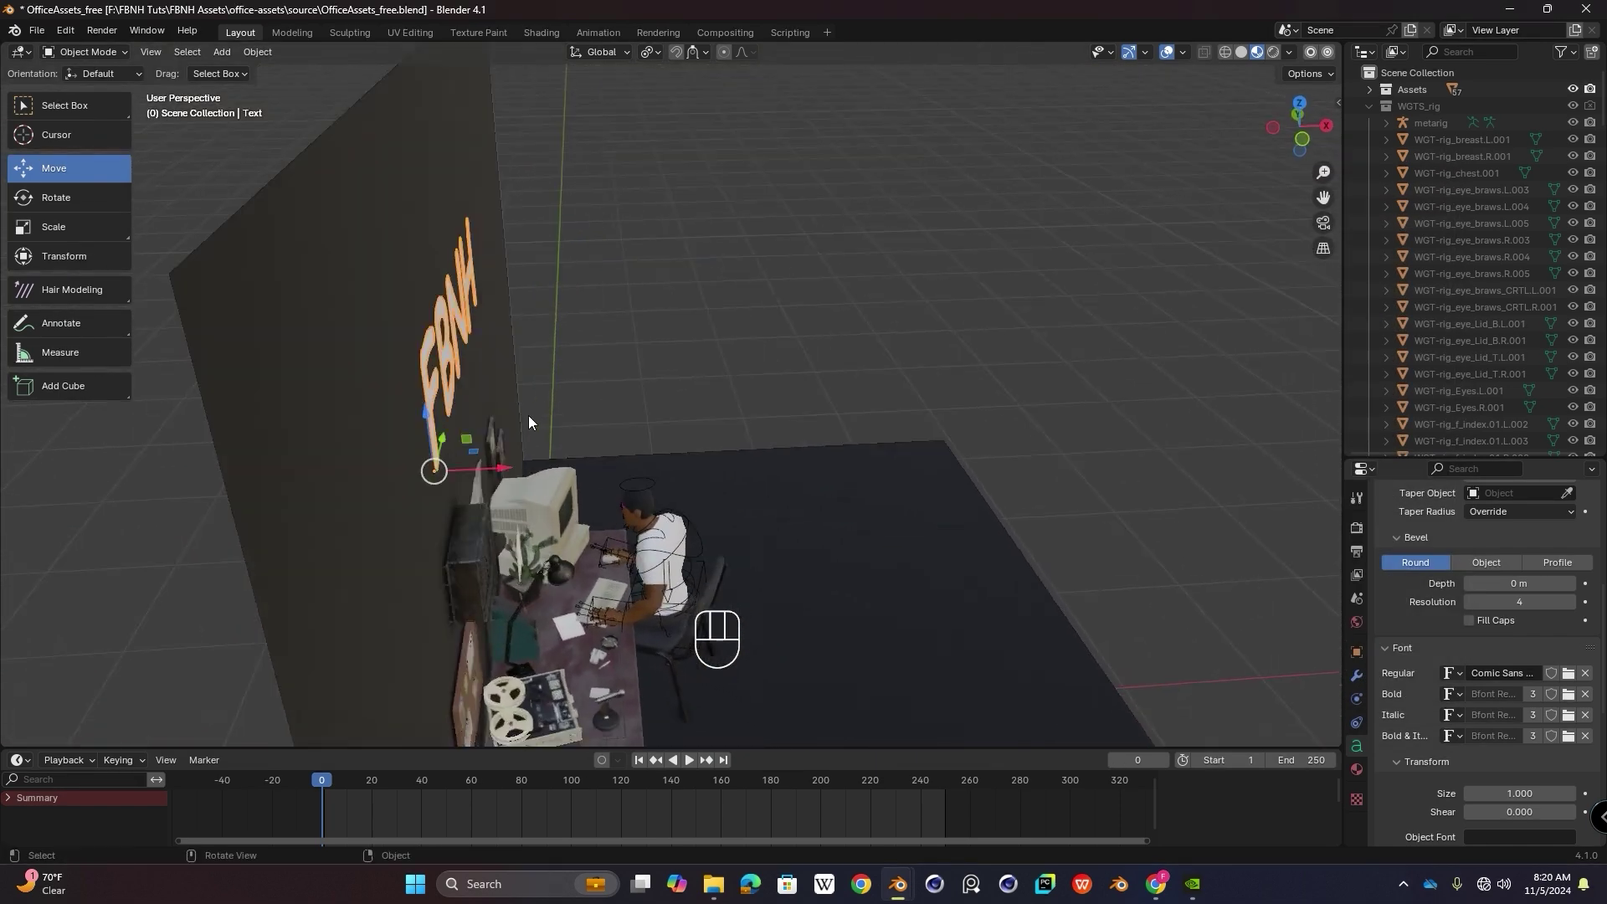
pyautogui.keyDown('shift'); pyautogui.moveTo(544, 519); pyautogui.dragTo(641, 657, button='middle'); pyautogui.keyUp('shift')
pyautogui.scroll(1, 600, 483)
pyautogui.keyDown('shift'); pyautogui.moveTo(599, 484); pyautogui.dragTo(750, 526, button='middle'); pyautogui.keyUp('shift')
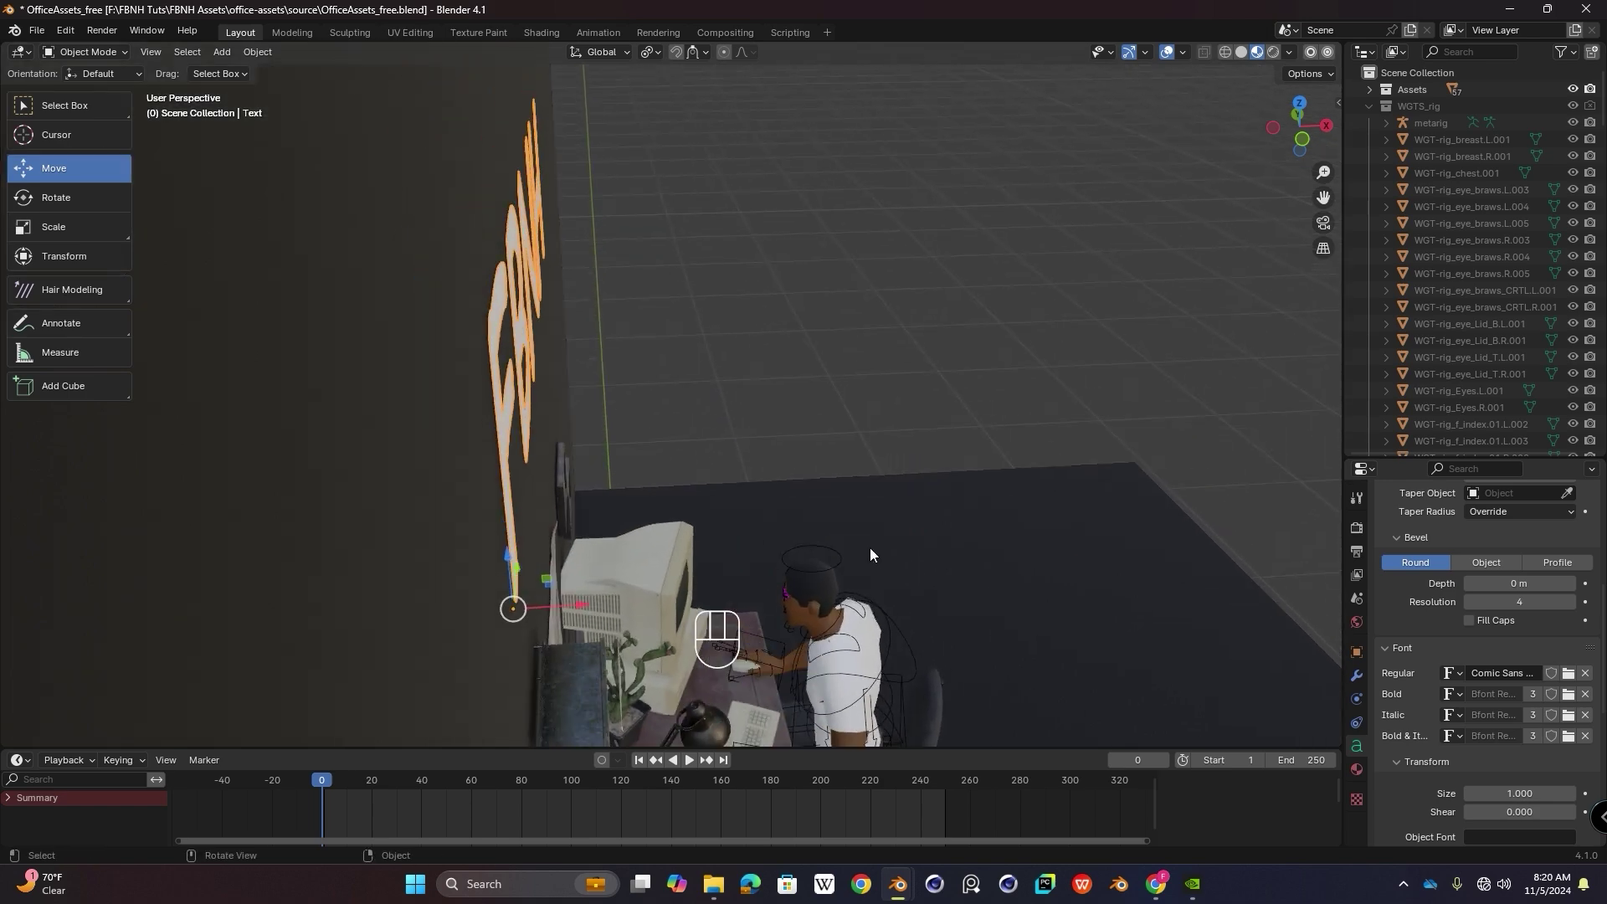
pyautogui.scroll(-6, 1404, 789)
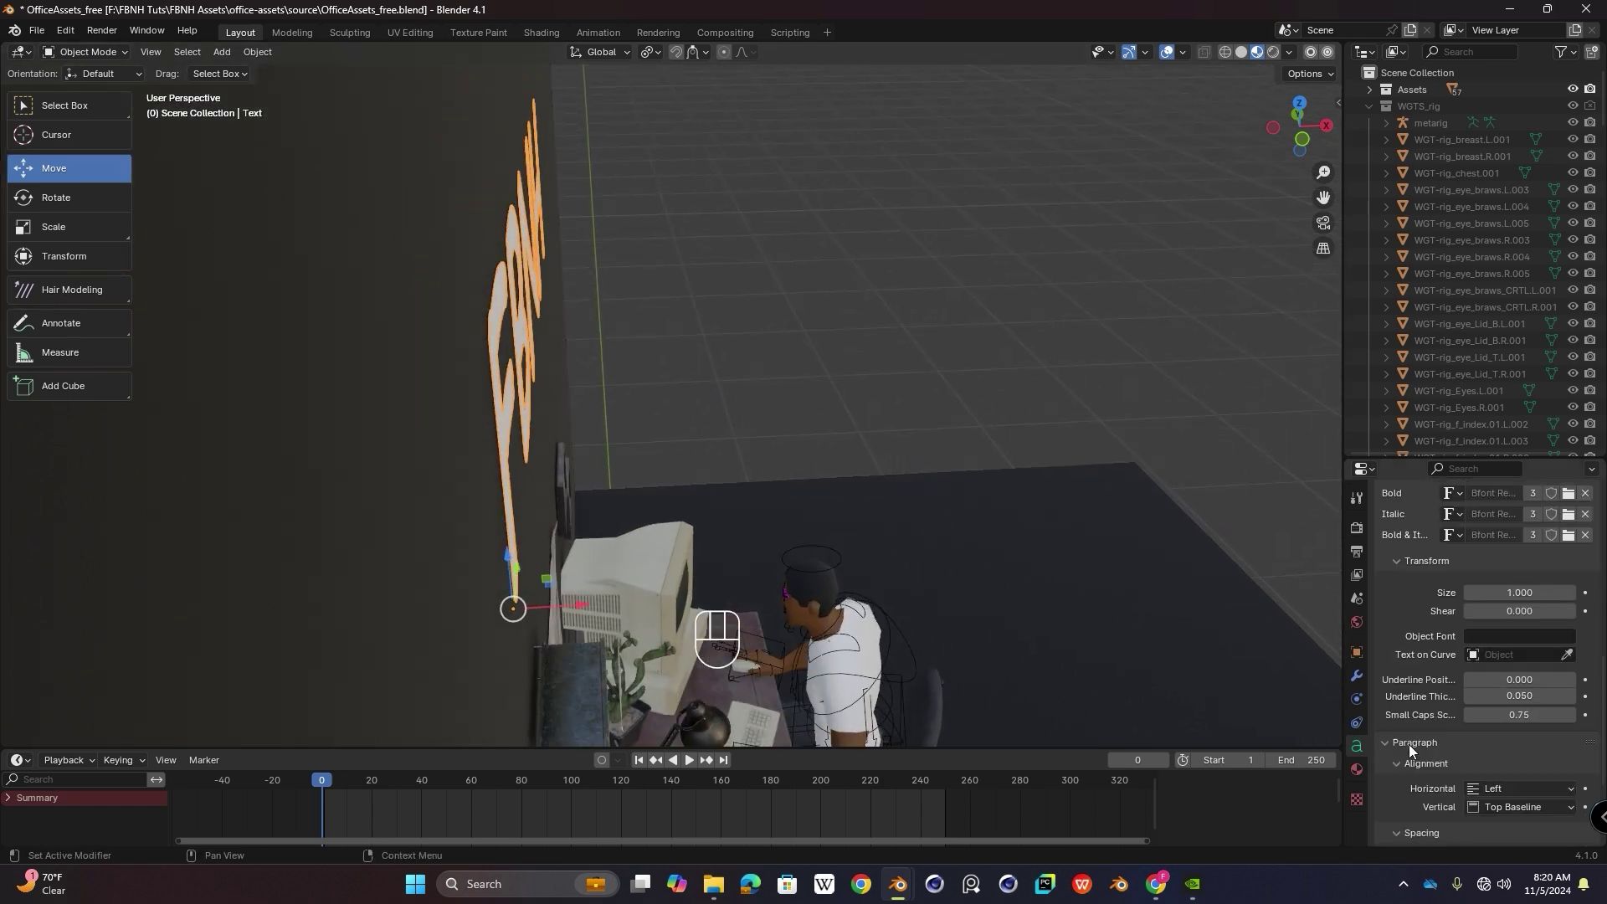
pyautogui.scroll(-4, 1406, 753)
pyautogui.scroll(10, 1407, 735)
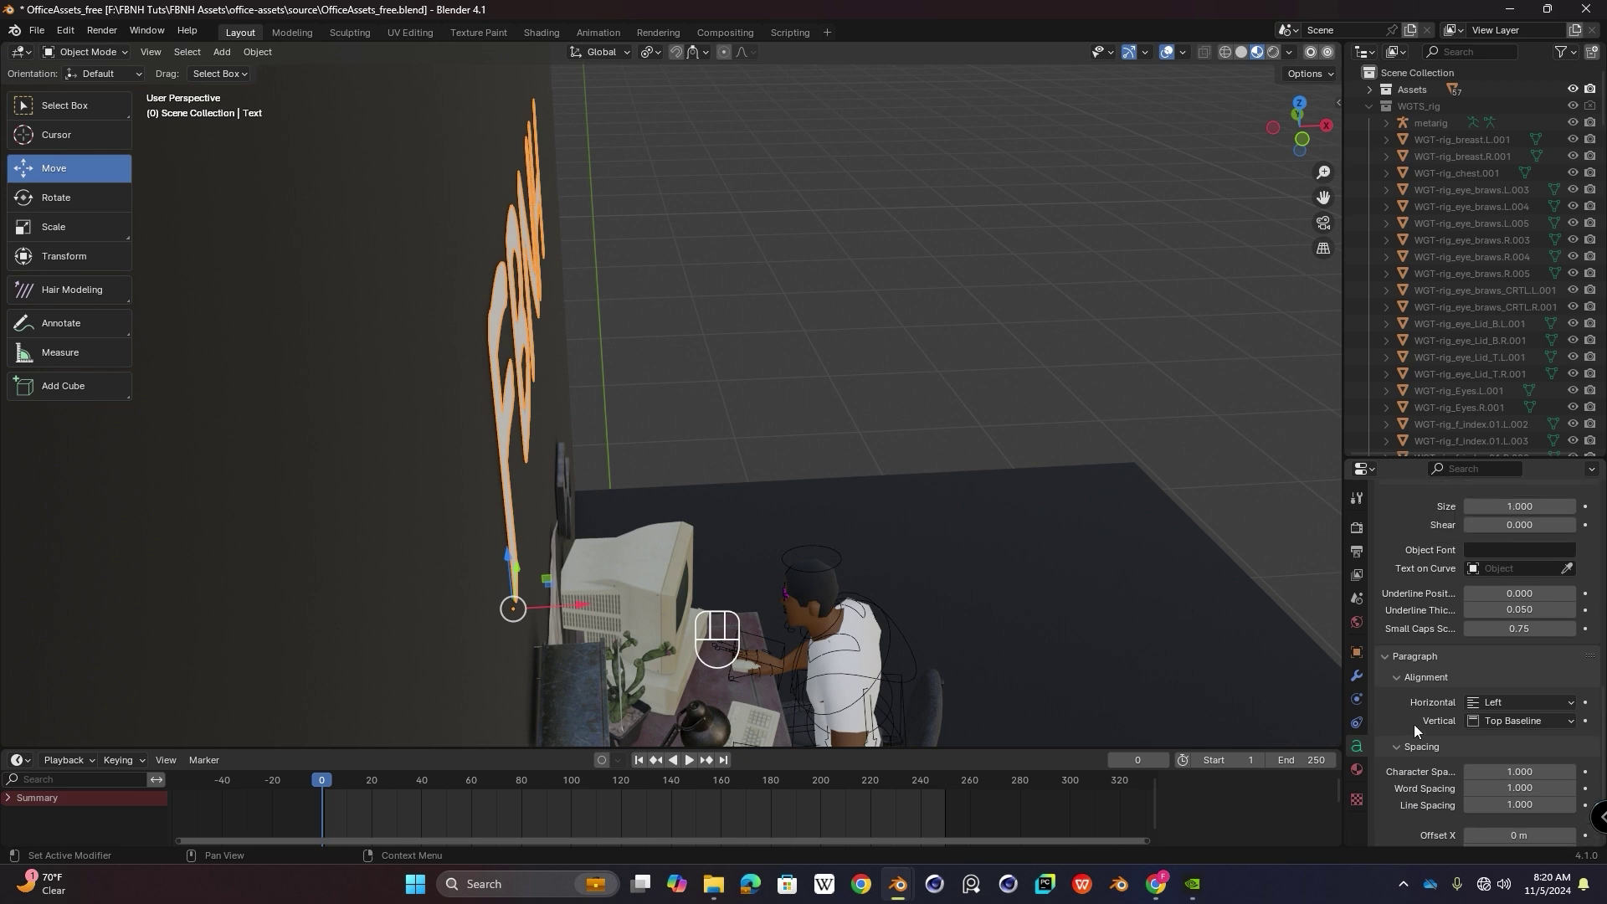
pyautogui.scroll(1, 1419, 613)
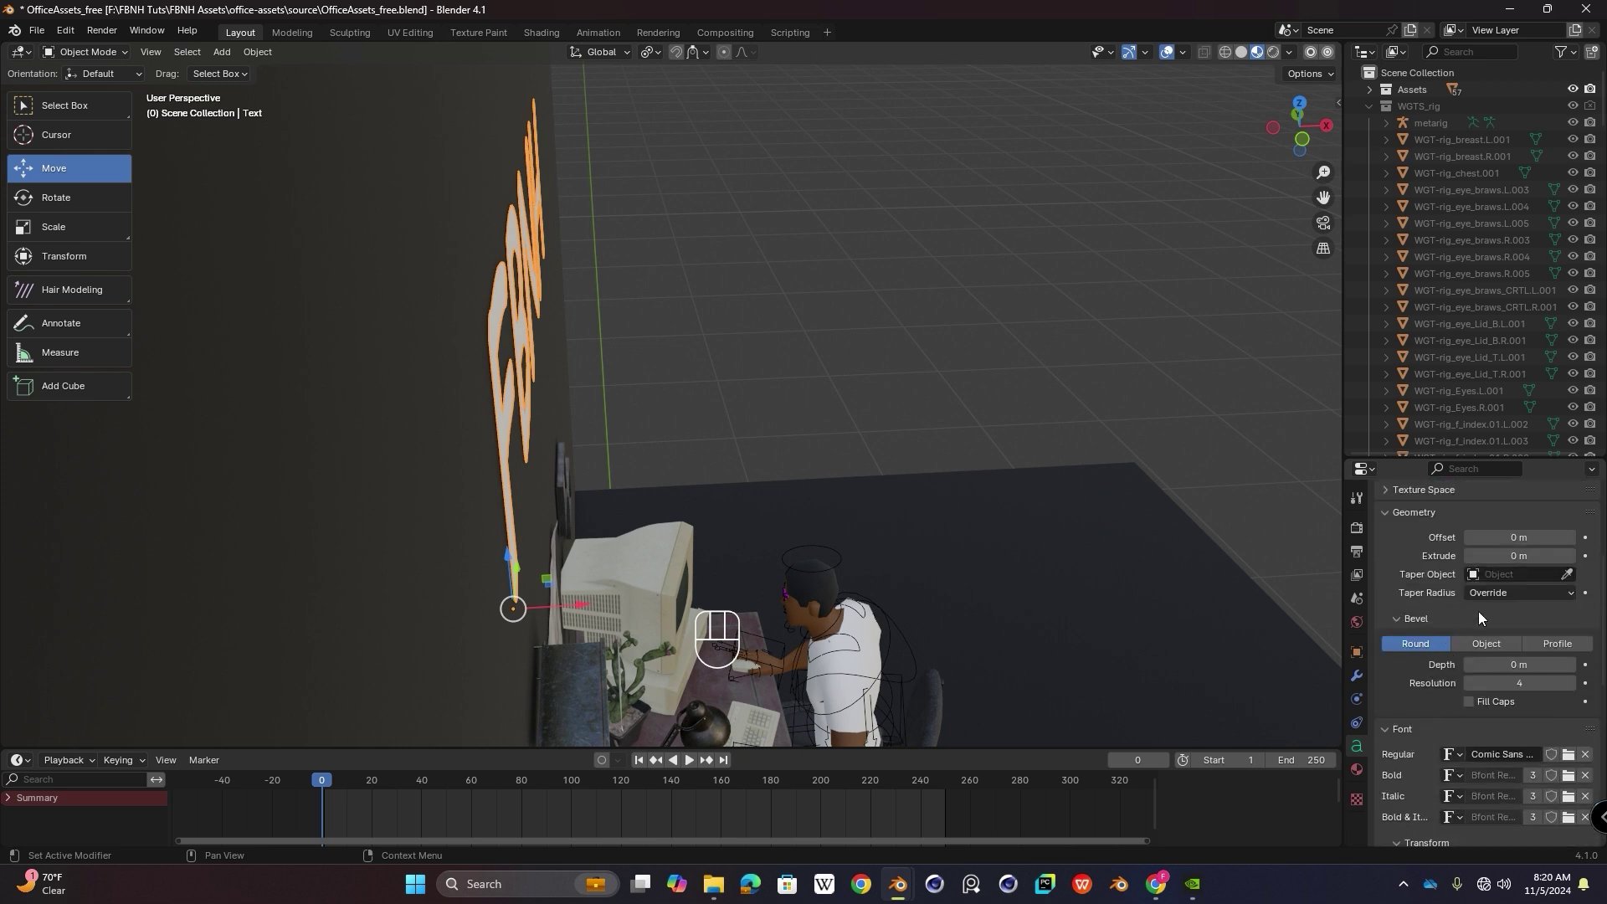
pyautogui.click(1573, 558)
pyautogui.click(1573, 558)
pyautogui.click(1574, 559)
pyautogui.moveTo(590, 603); pyautogui.dragTo(603, 601)
# Step: Create a new material for the FBNH text and set its roughness to about 0.879
pyautogui.moveTo(682, 431)
pyautogui.mouseDown(button='middle')
pyautogui.moveTo(690, 450)
pyautogui.moveTo(631, 410)
pyautogui.moveTo(781, 510)
pyautogui.moveTo(727, 454)
pyautogui.moveTo(674, 443)
pyautogui.mouseUp(button='middle')
pyautogui.keyDown('shift'); pyautogui.moveTo(675, 444); pyautogui.dragTo(620, 293, button='middle'); pyautogui.keyUp('shift')
pyautogui.scroll(-2, 616, 327)
pyautogui.click(620, 293)
pyautogui.click(1356, 770)
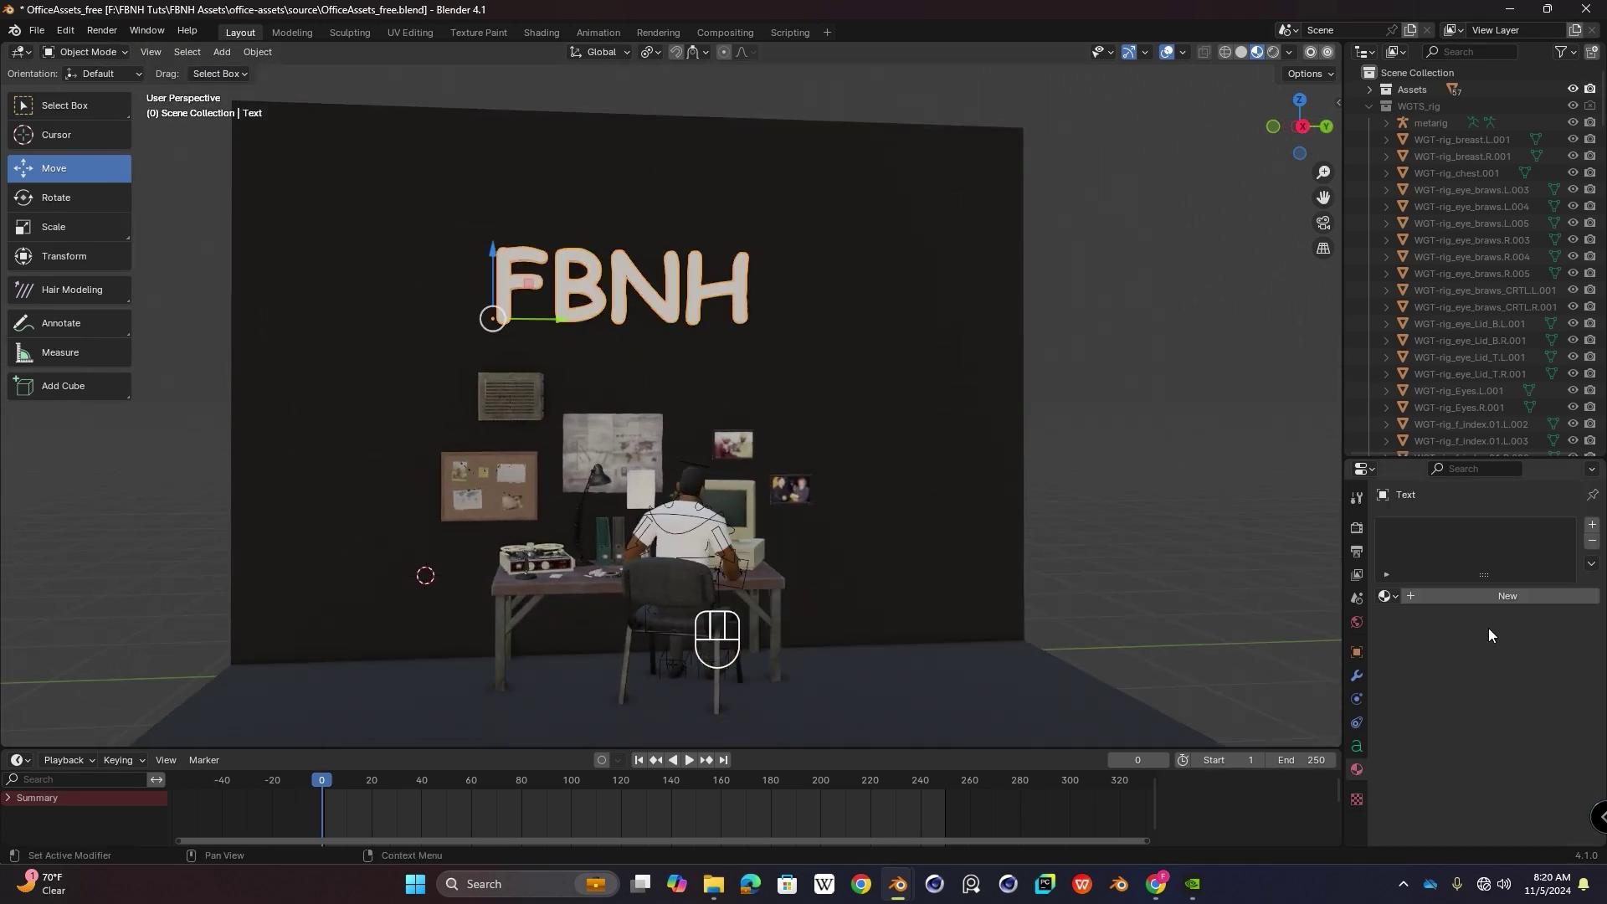
pyautogui.click(1498, 591)
pyautogui.scroll(-2, 1433, 741)
pyautogui.moveTo(1511, 676); pyautogui.dragTo(1547, 676)
# Step: Give the FBNH text material an orange emission colour with an emission strength of 222.2
pyautogui.scroll(-4, 1426, 680)
pyautogui.scroll(-2, 1414, 769)
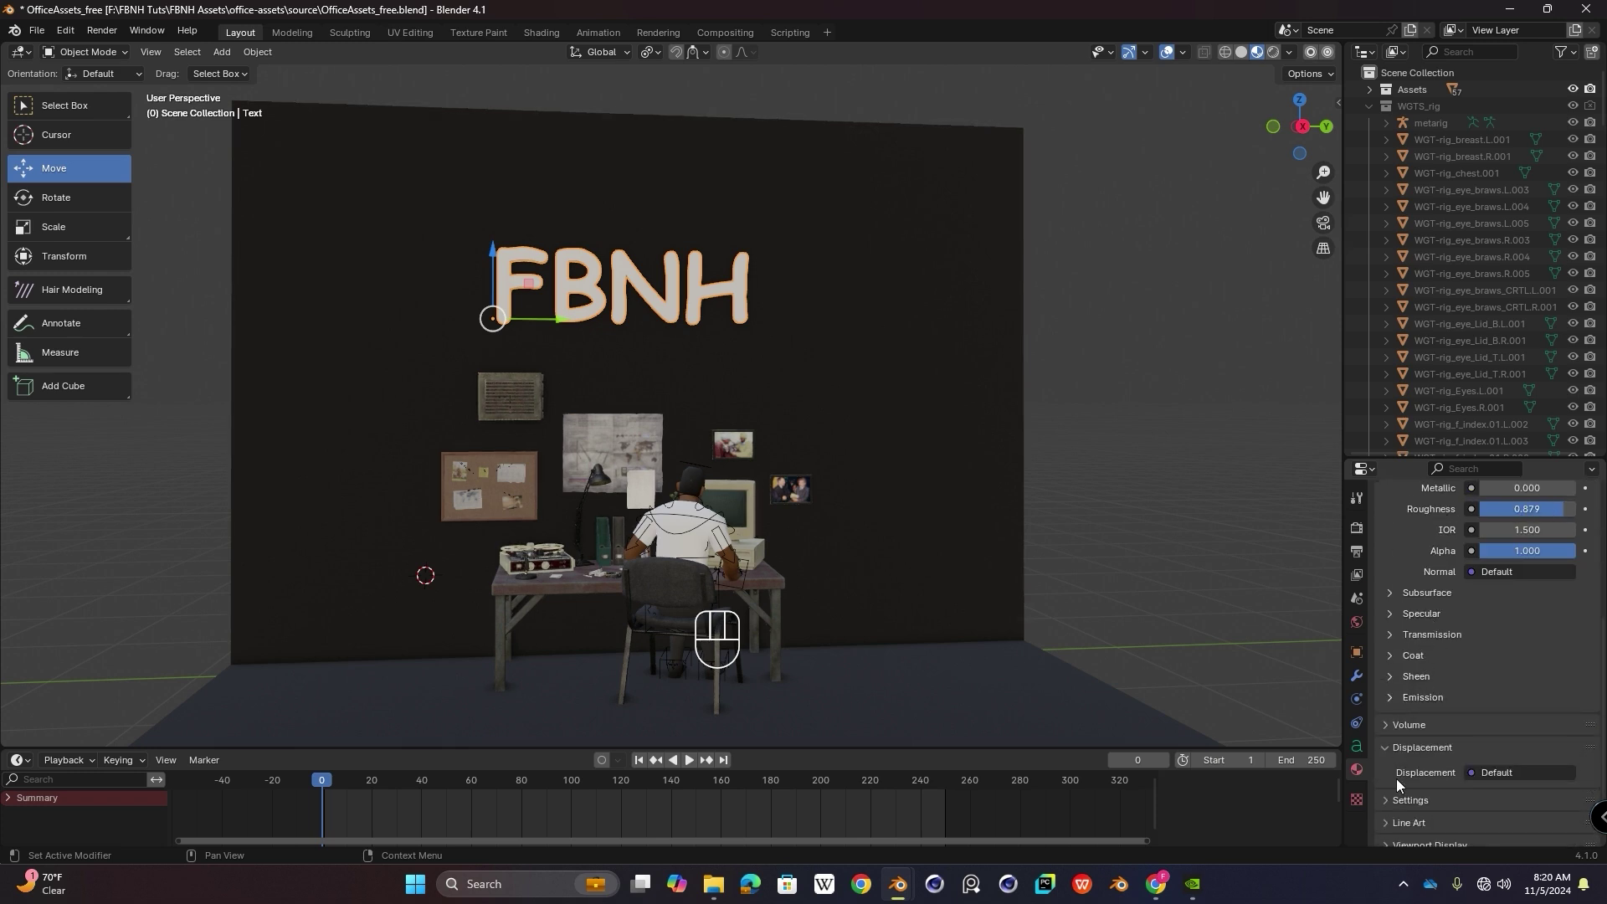
pyautogui.click(1394, 661)
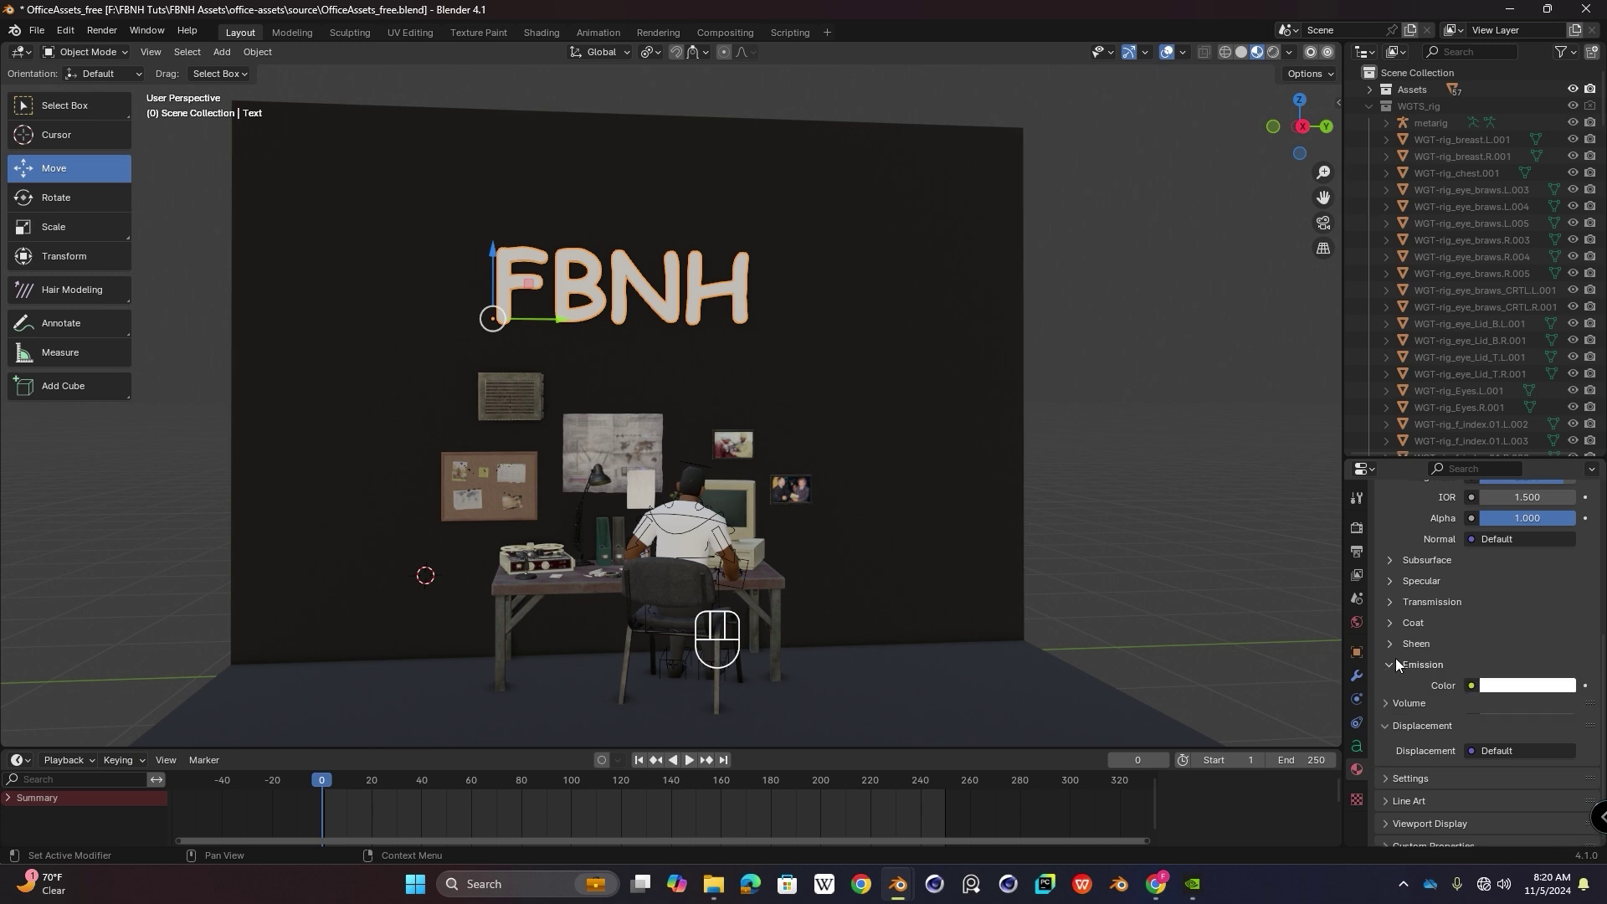
pyautogui.moveTo(1506, 705); pyautogui.dragTo(1569, 705)
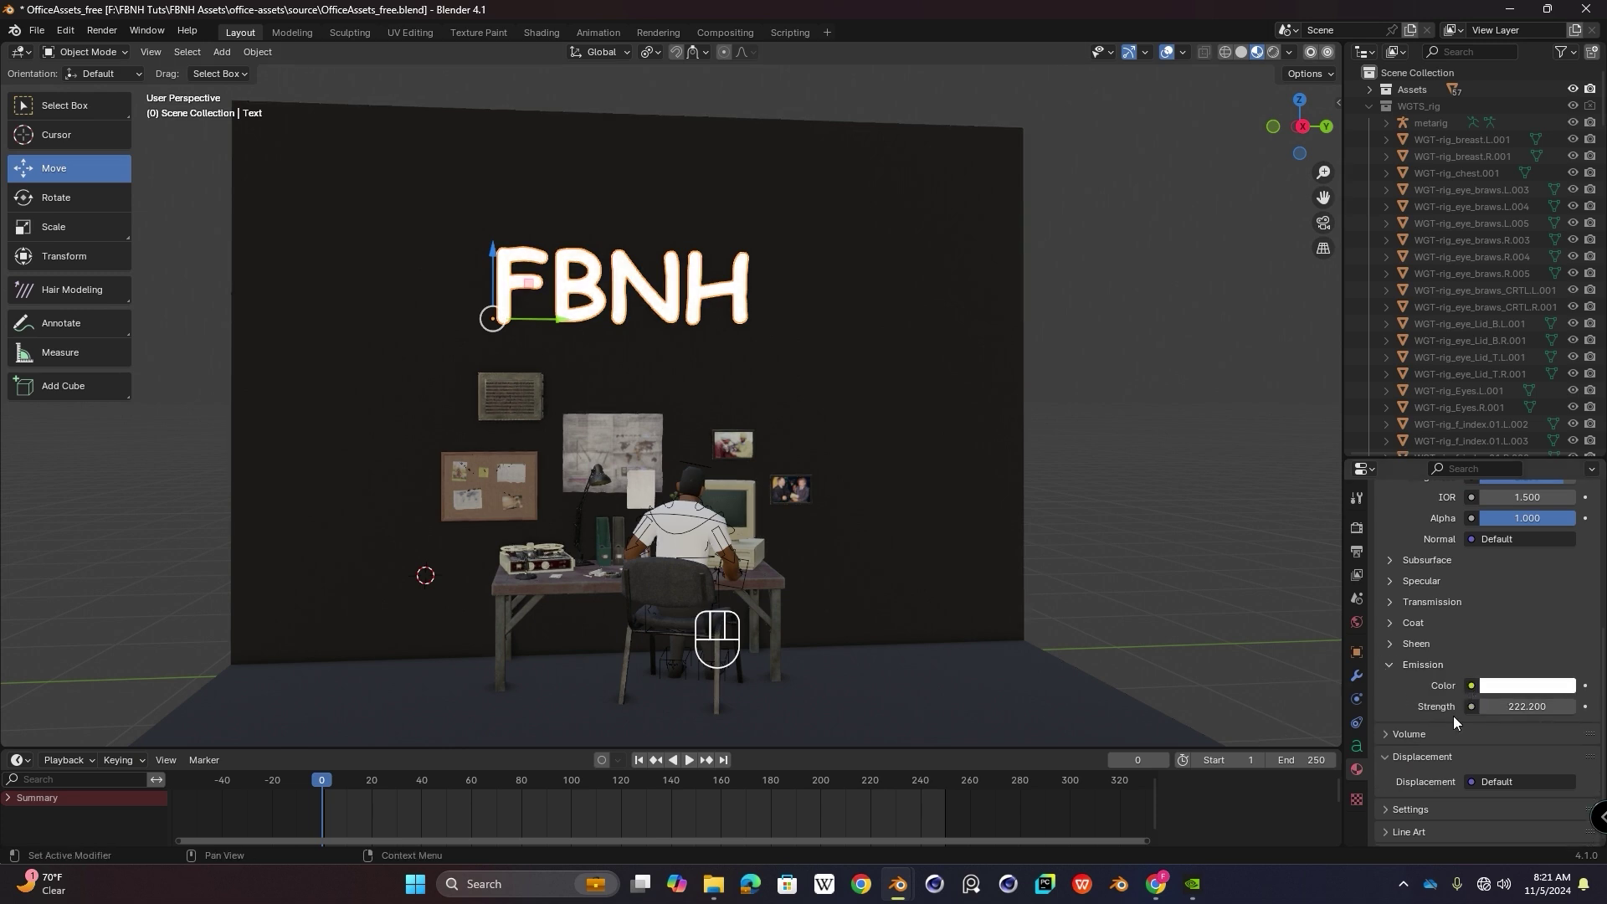
pyautogui.click(1516, 686)
pyautogui.moveTo(1466, 491); pyautogui.dragTo(1457, 548)
# Step: Display the office scene in rendered viewport shading
pyautogui.moveTo(1255, 502); pyautogui.dragTo(987, 377, button='middle')
pyautogui.keyDown('shift'); pyautogui.moveTo(1198, 57); pyautogui.dragTo(1287, 63, button='middle'); pyautogui.keyUp('shift')
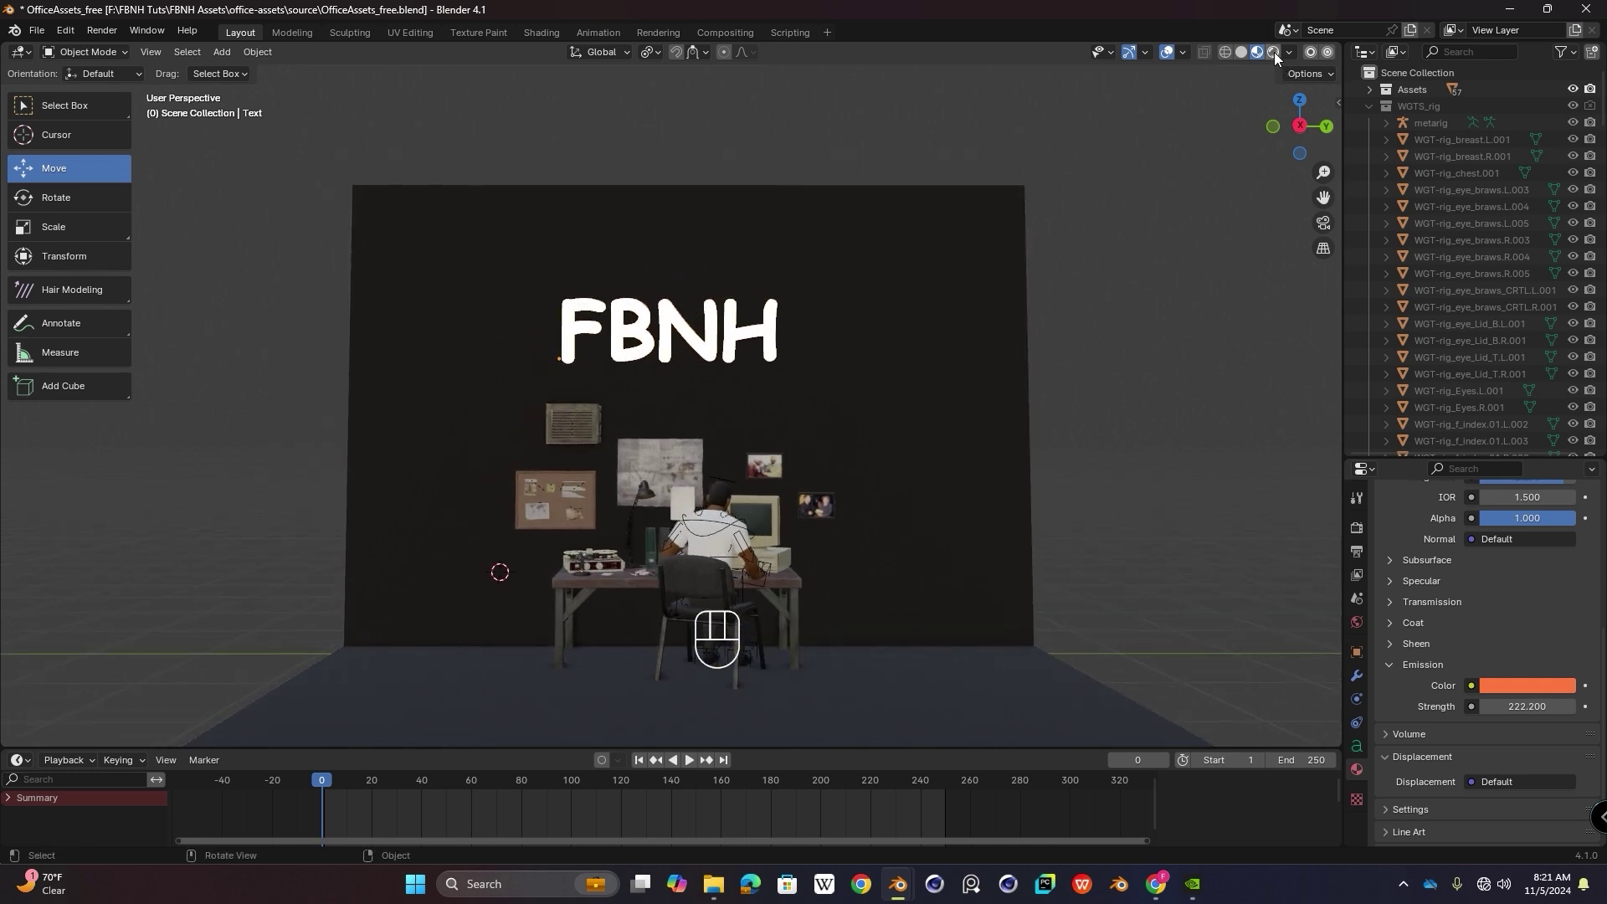
pyautogui.click(1274, 52)
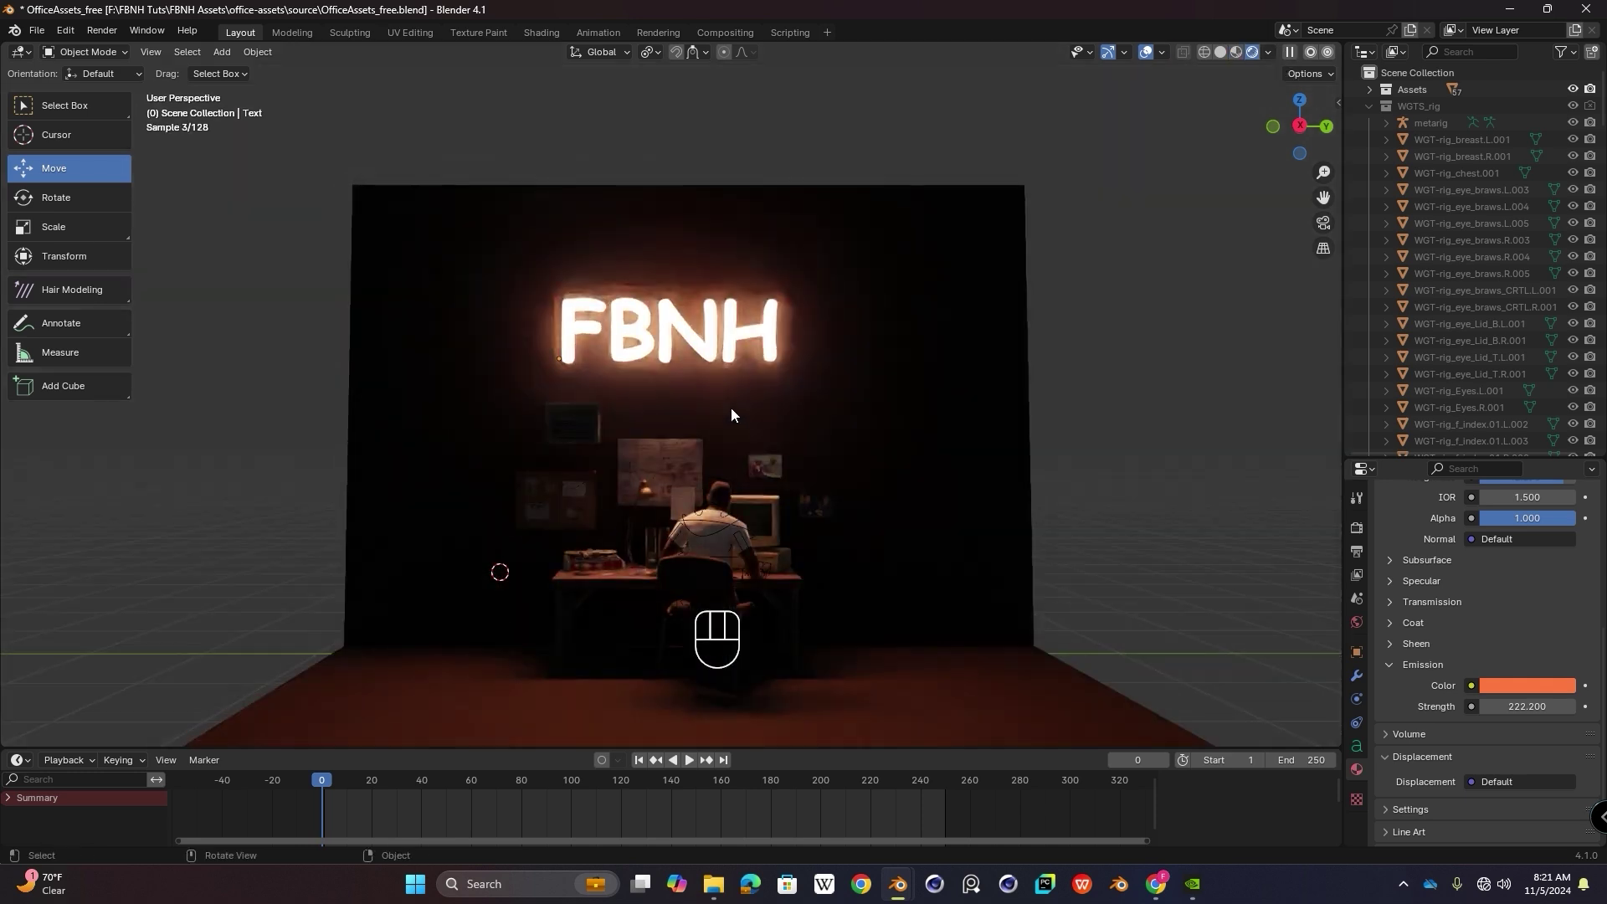
# Step: Examine how the glowing FBNH sign lights the wall, desk, computer and seated character from several angles
pyautogui.moveTo(733, 420)
pyautogui.mouseDown(button='middle')
pyautogui.moveTo(688, 423)
pyautogui.moveTo(736, 474)
pyautogui.moveTo(805, 468)
pyautogui.moveTo(740, 445)
pyautogui.mouseUp(button='middle')
pyautogui.scroll(1, 736, 473)
pyautogui.scroll(1, 741, 444)
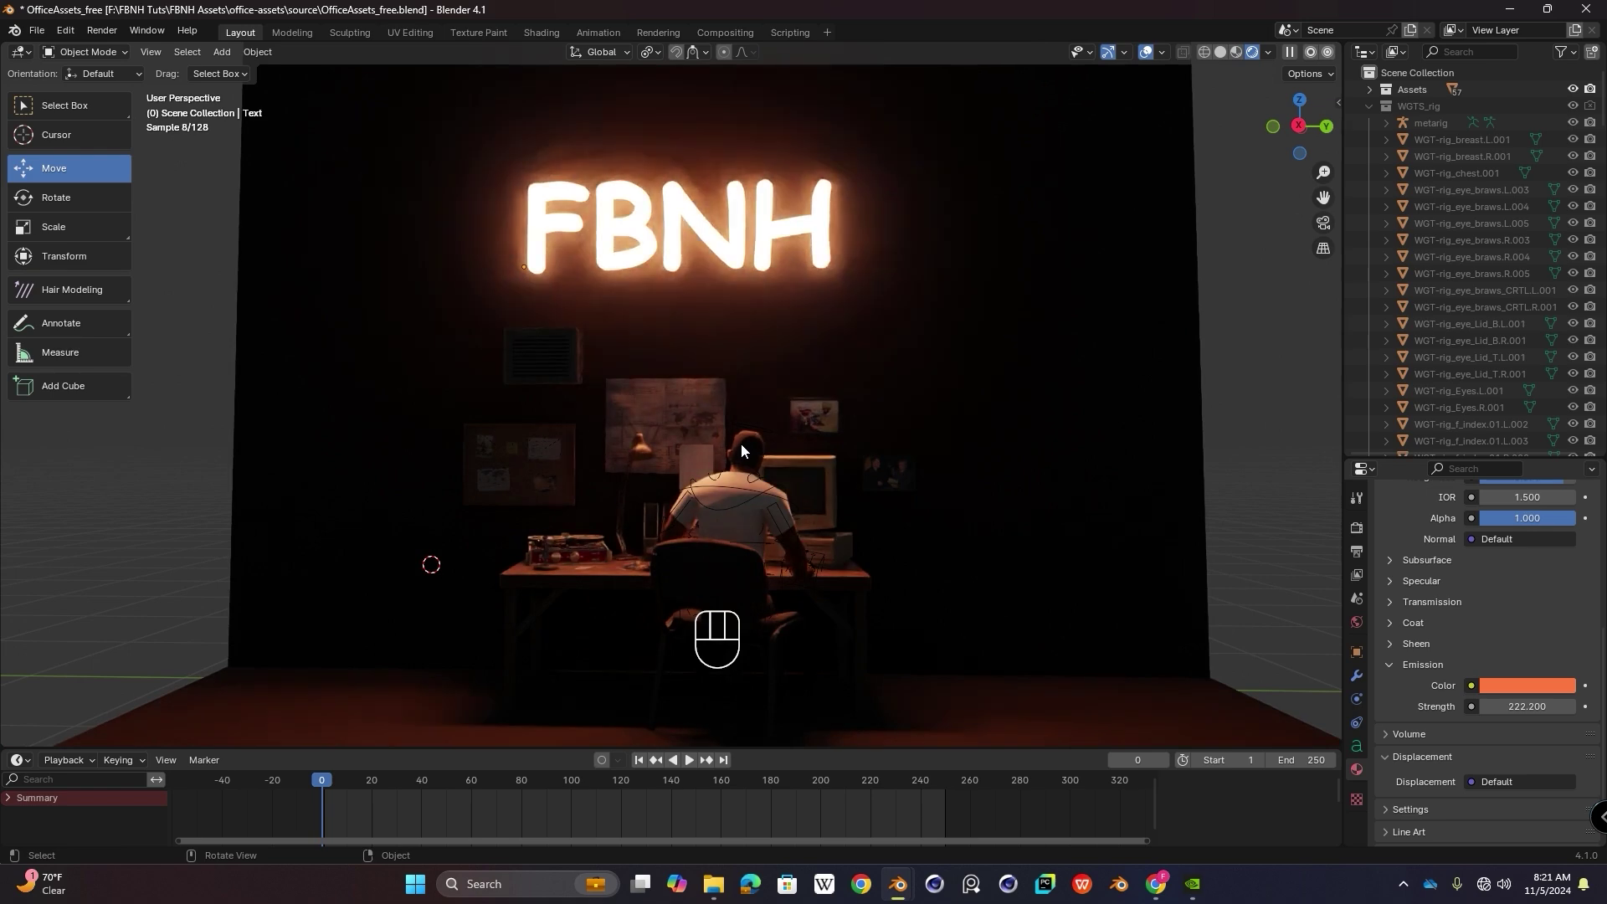
pyautogui.moveTo(725, 432); pyautogui.dragTo(767, 474, button='middle')
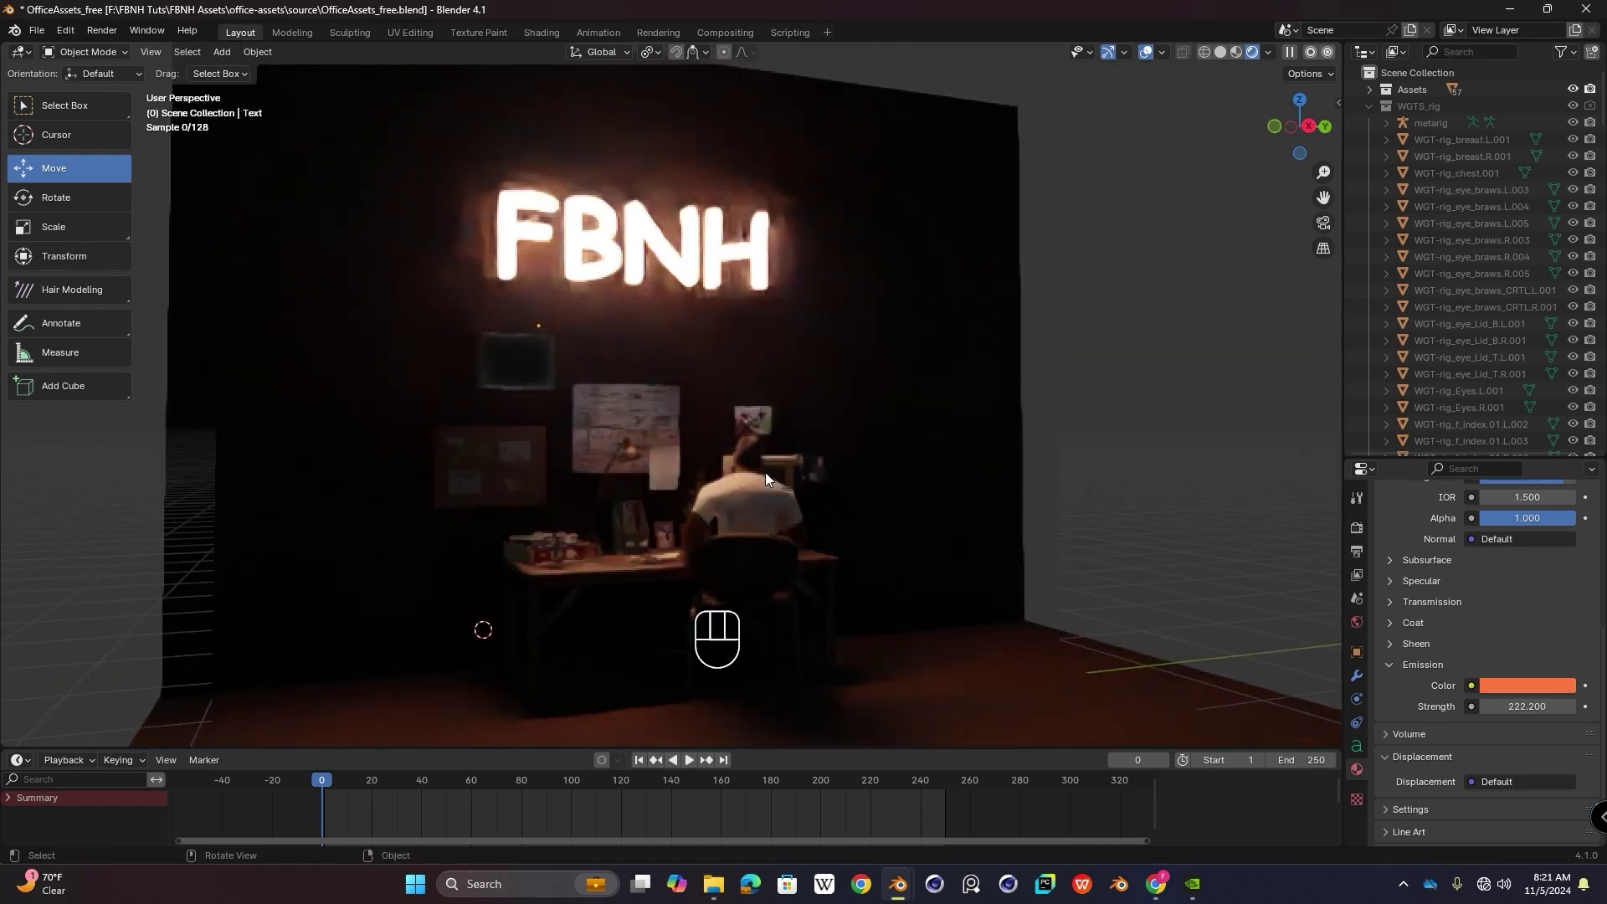
pyautogui.scroll(1, 800, 544)
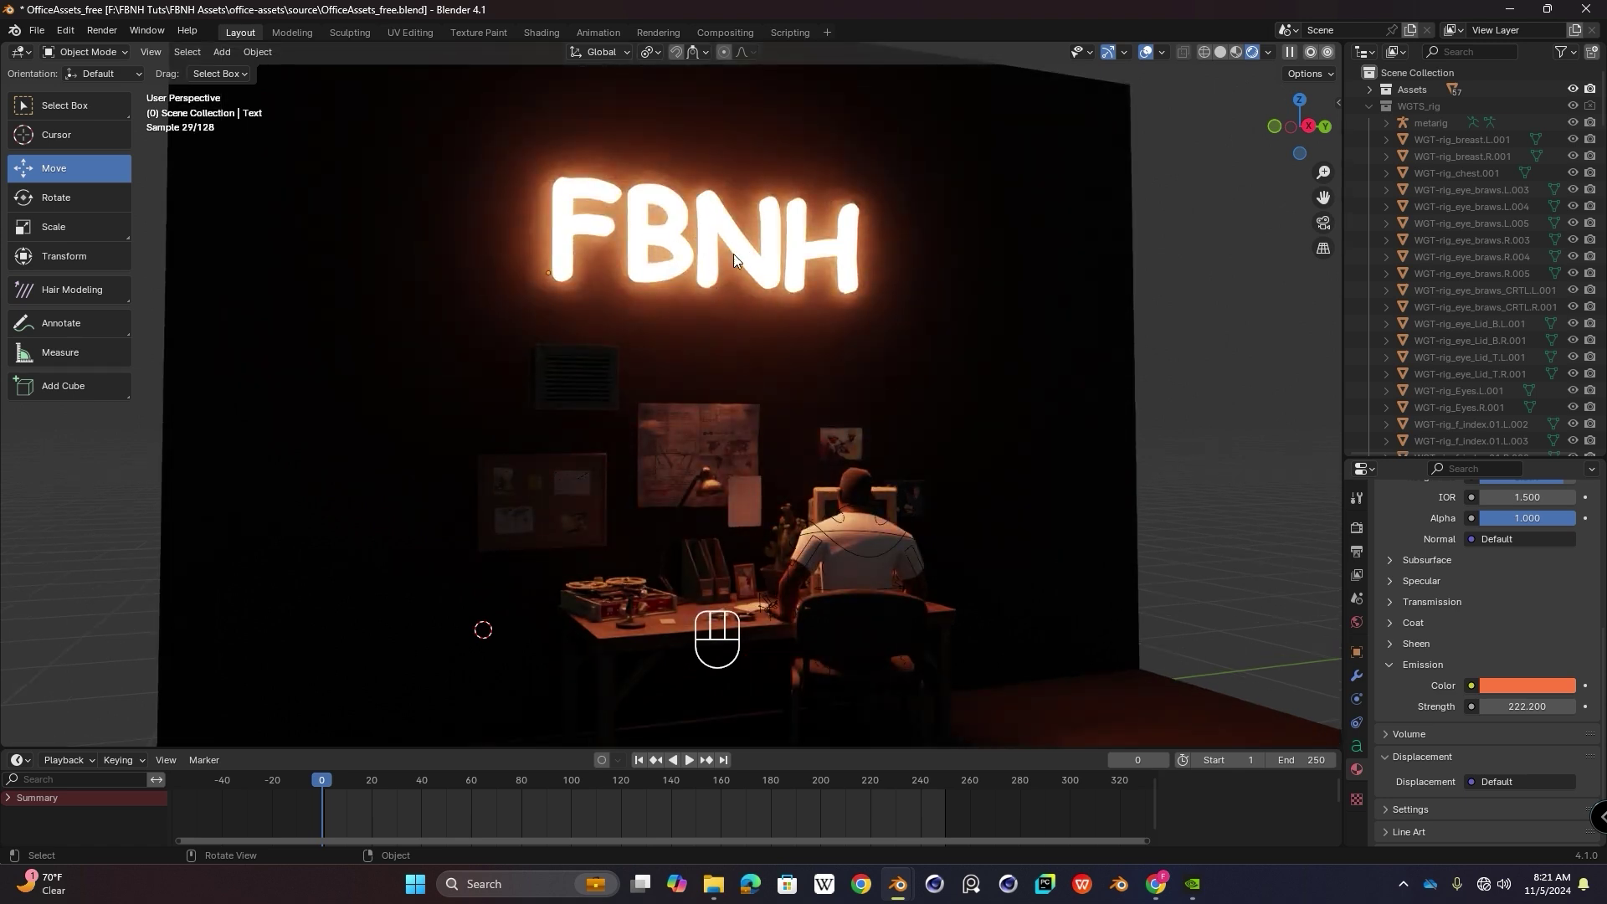
pyautogui.keyDown('shift'); pyautogui.moveTo(829, 569); pyautogui.dragTo(834, 508, button='middle'); pyautogui.keyUp('shift')
pyautogui.scroll(1, 838, 405)
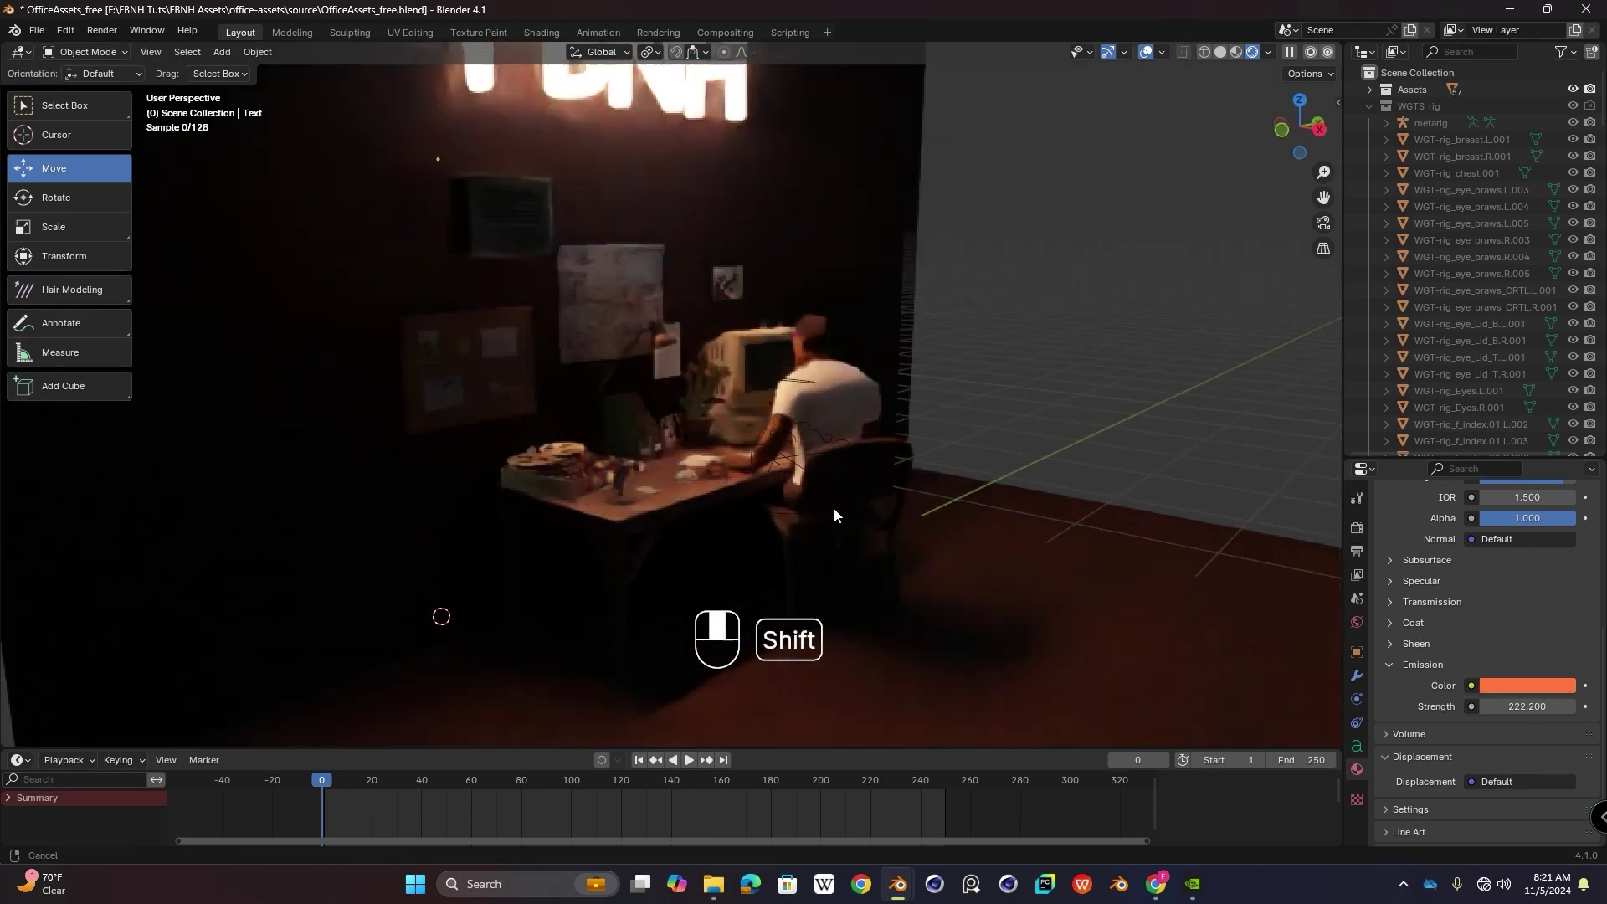
pyautogui.scroll(1, 835, 477)
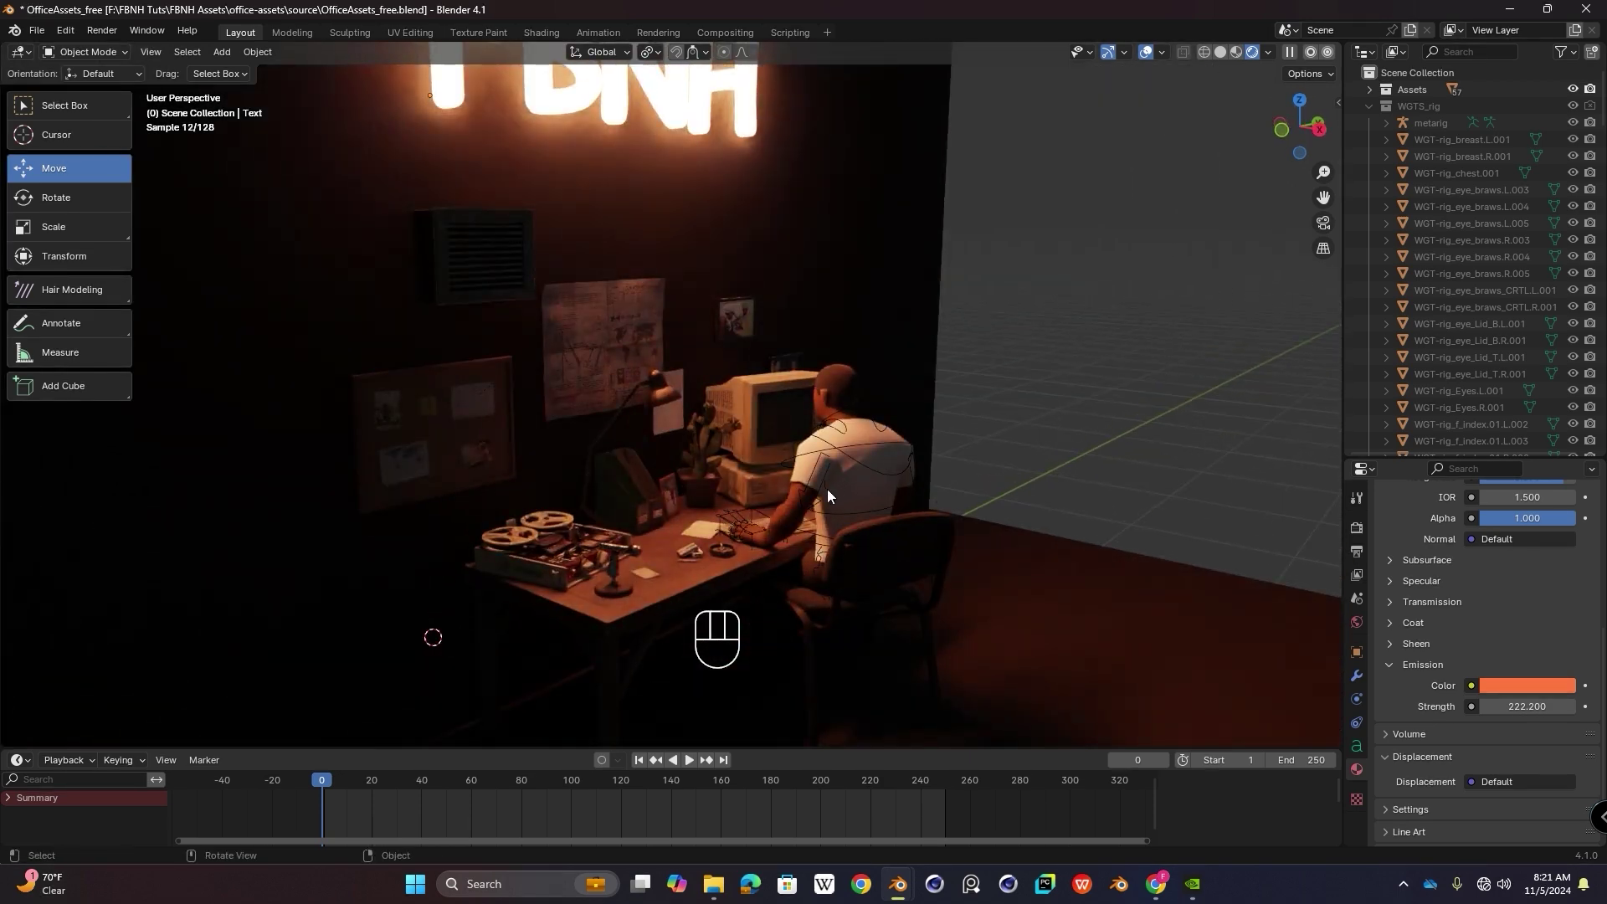
pyautogui.moveTo(821, 488); pyautogui.dragTo(704, 420, button='middle')
pyautogui.moveTo(880, 555); pyautogui.dragTo(731, 509, button='middle')
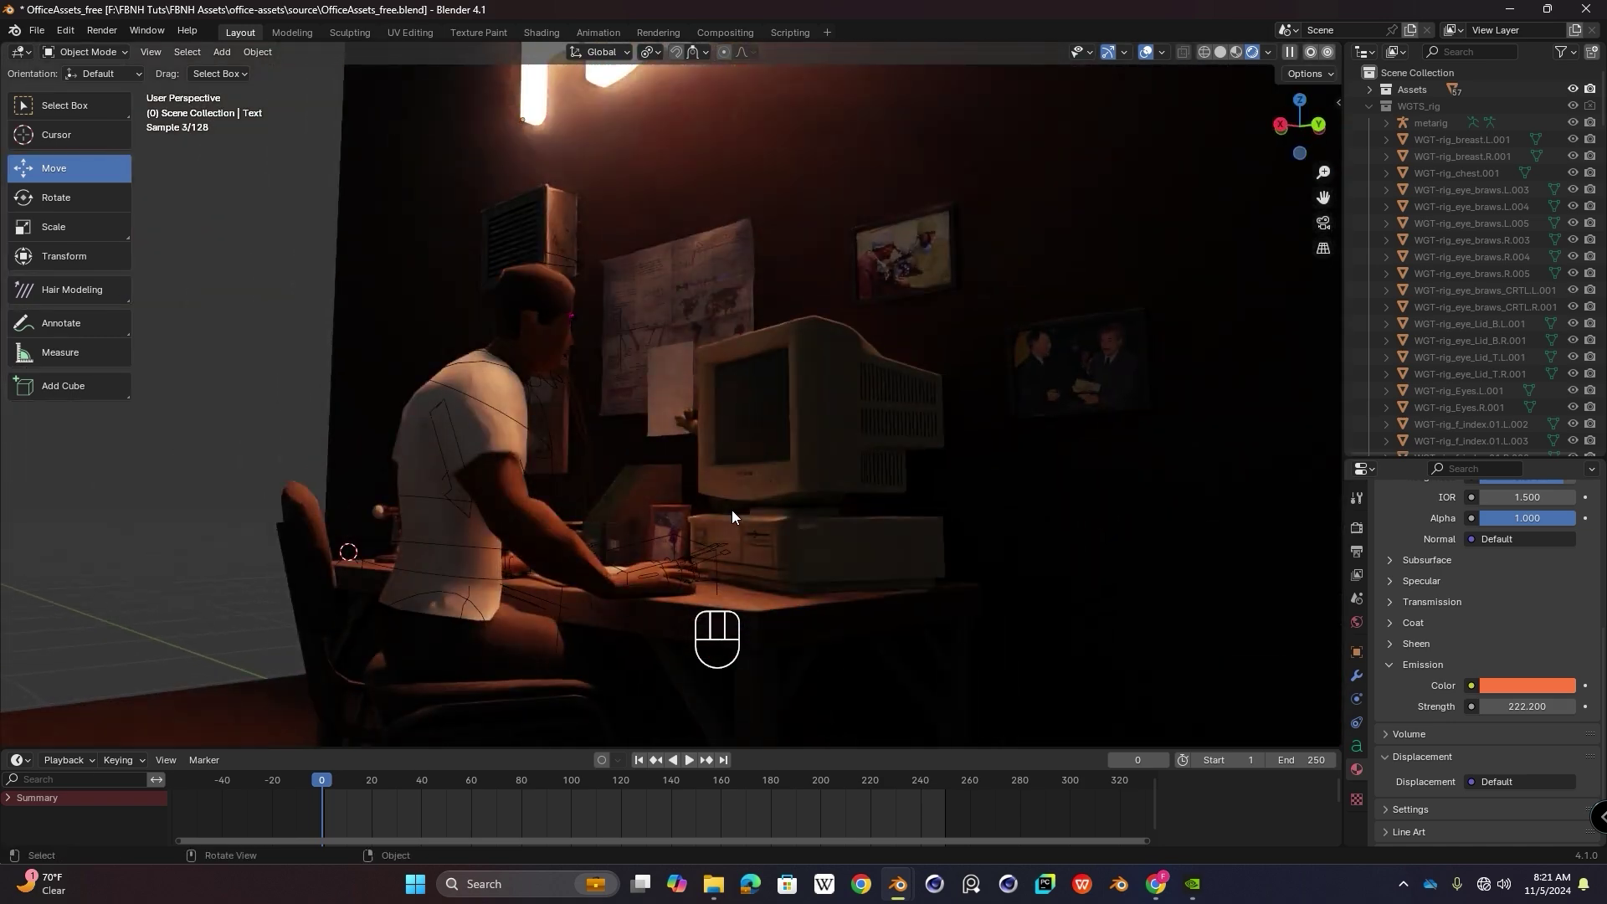
pyautogui.moveTo(626, 479); pyautogui.dragTo(544, 485, button='middle')
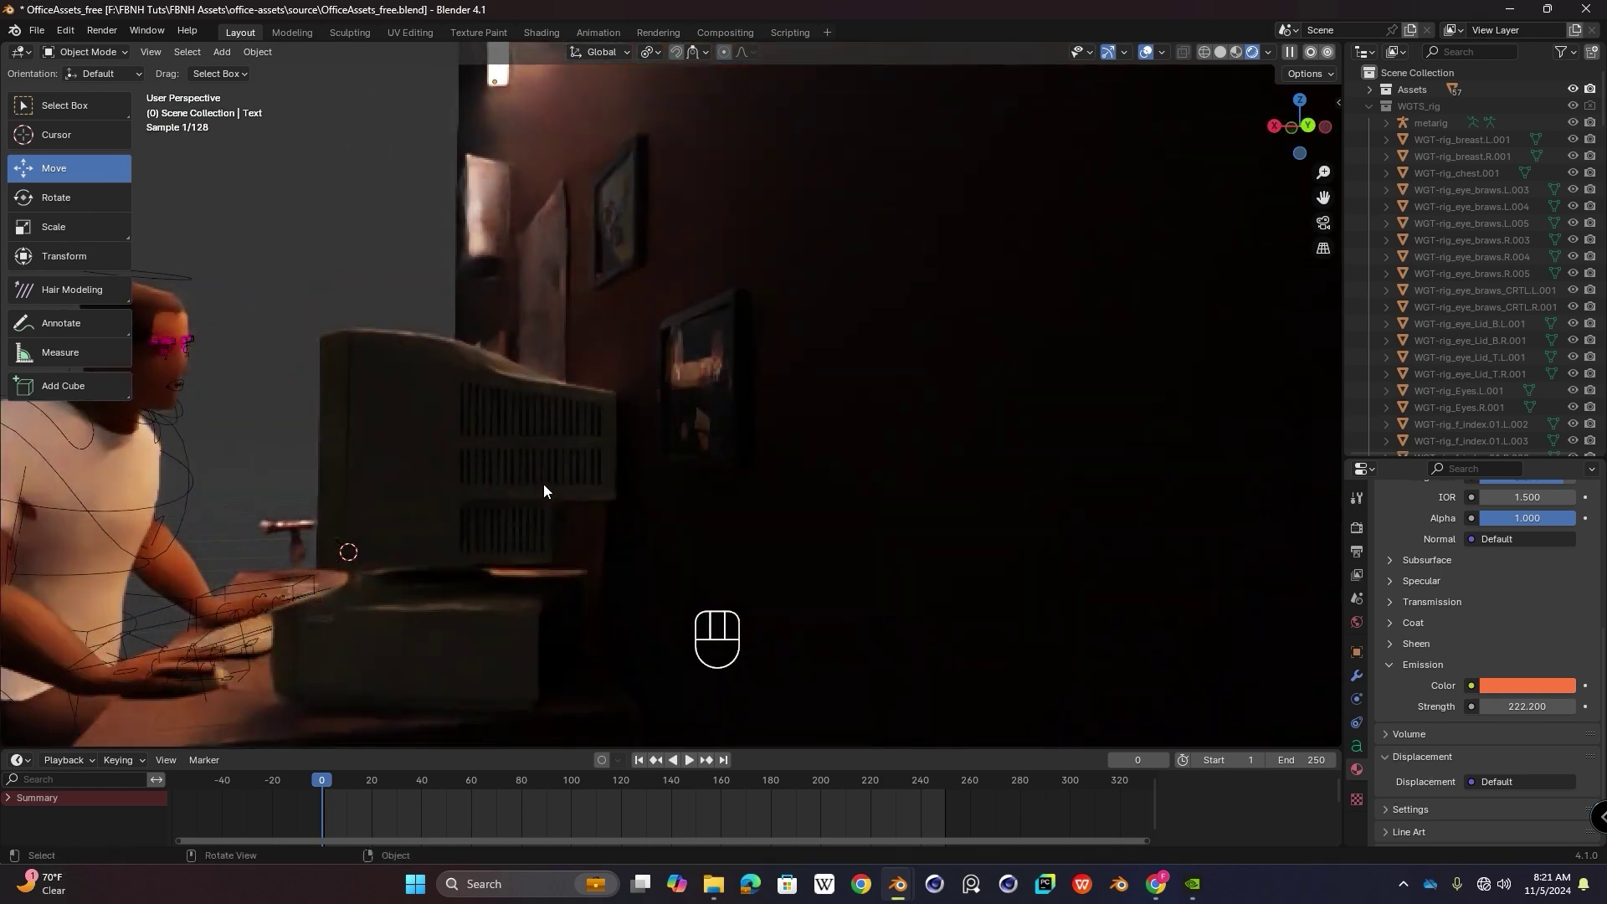
pyautogui.keyDown('shift'); pyautogui.moveTo(382, 465); pyautogui.dragTo(460, 456, button='middle'); pyautogui.keyUp('shift')
pyautogui.scroll(2, 458, 431)
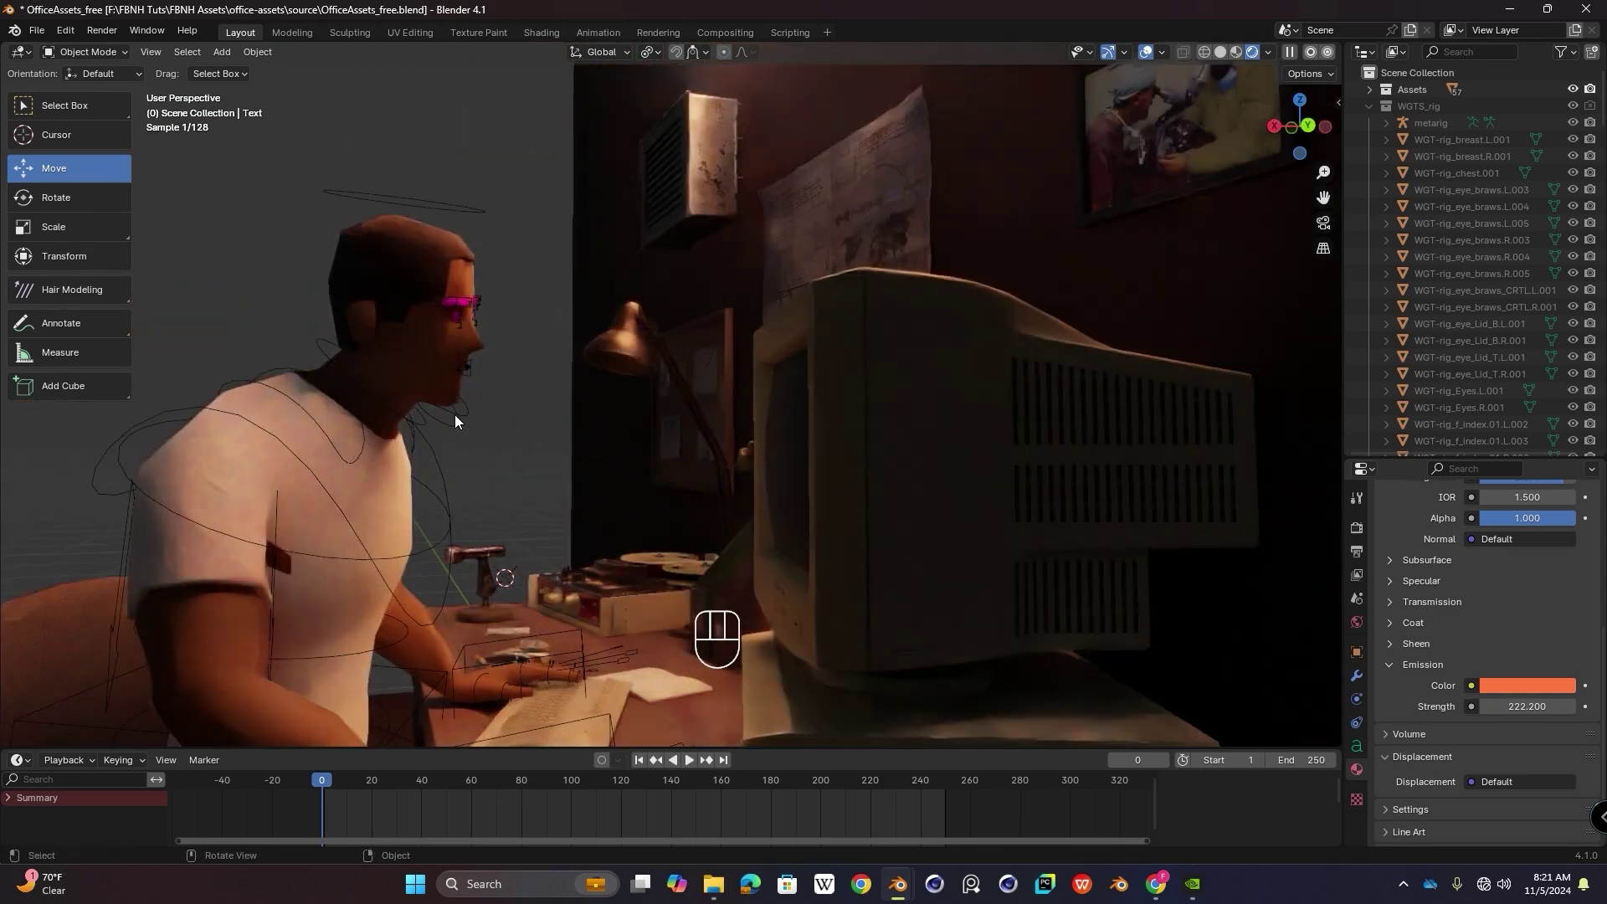
# Step: Switch to solid viewport shading and replace the eyebrows' defaultMat with the existing black material named Material
pyautogui.click(463, 303)
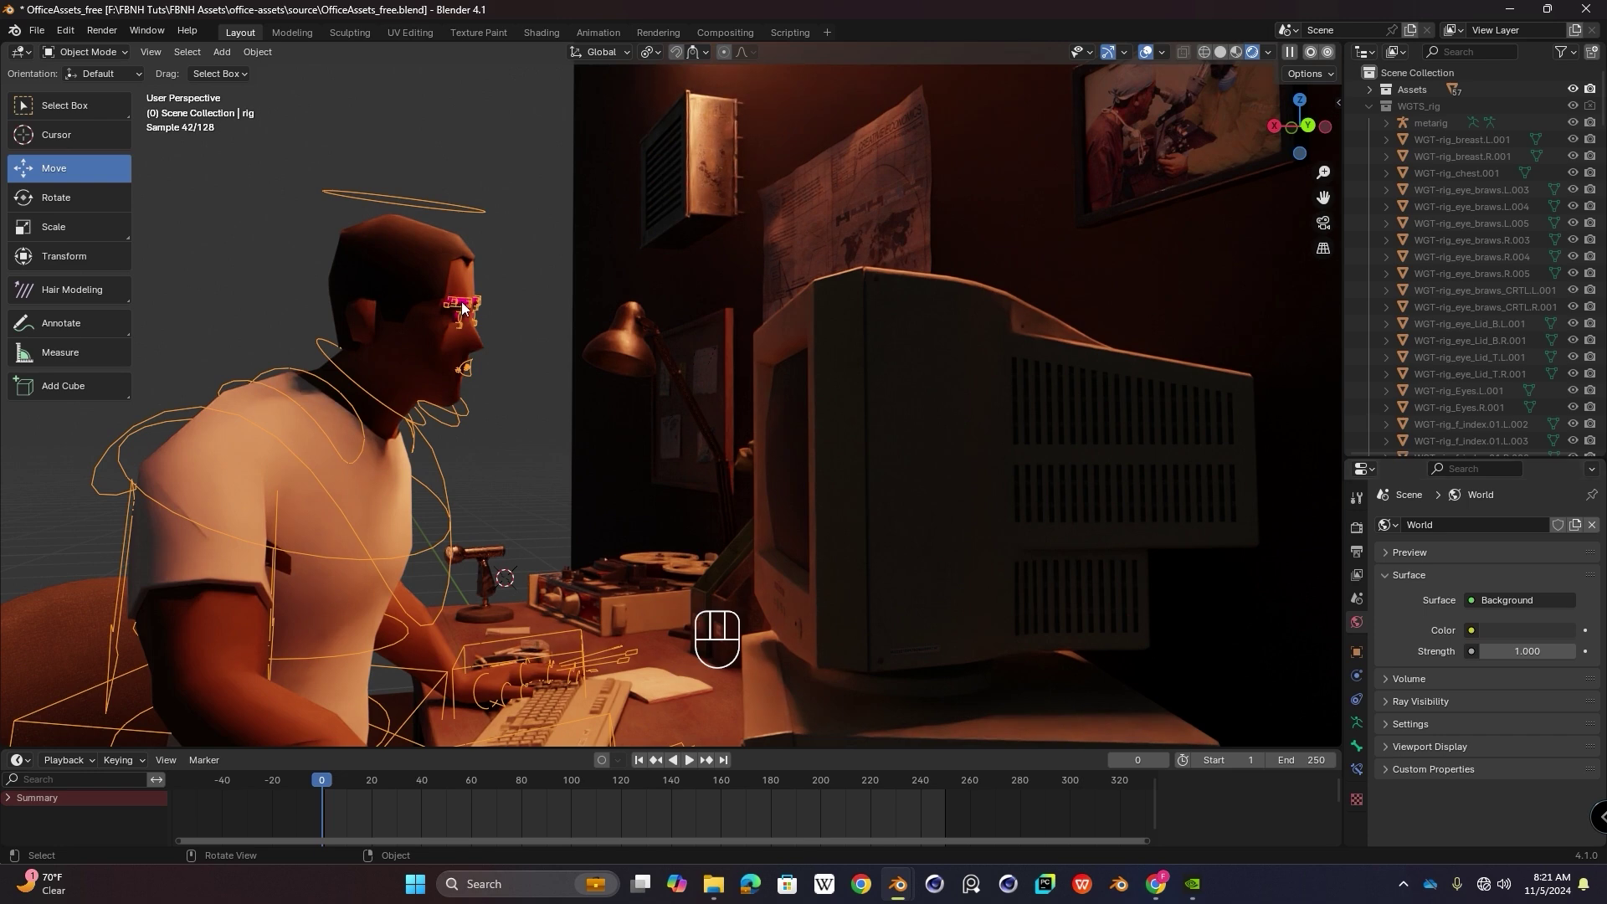
pyautogui.click(498, 288)
pyautogui.click(461, 302)
pyautogui.moveTo(461, 302); pyautogui.dragTo(382, 512, button='middle')
pyautogui.scroll(3, 382, 512)
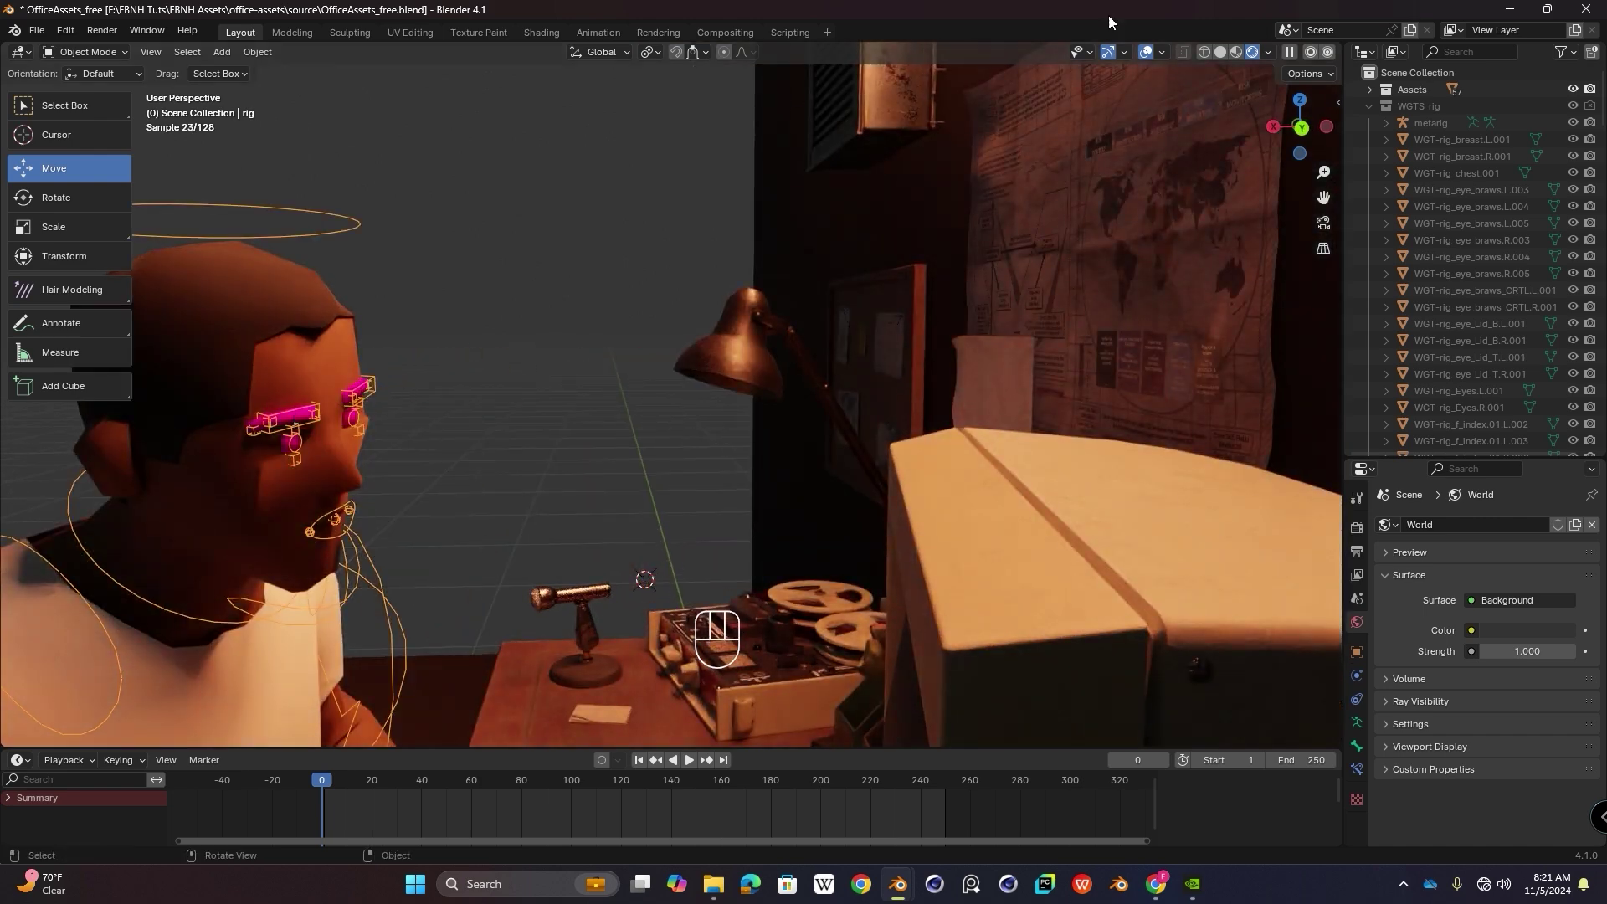
pyautogui.click(1221, 52)
pyautogui.click(294, 415)
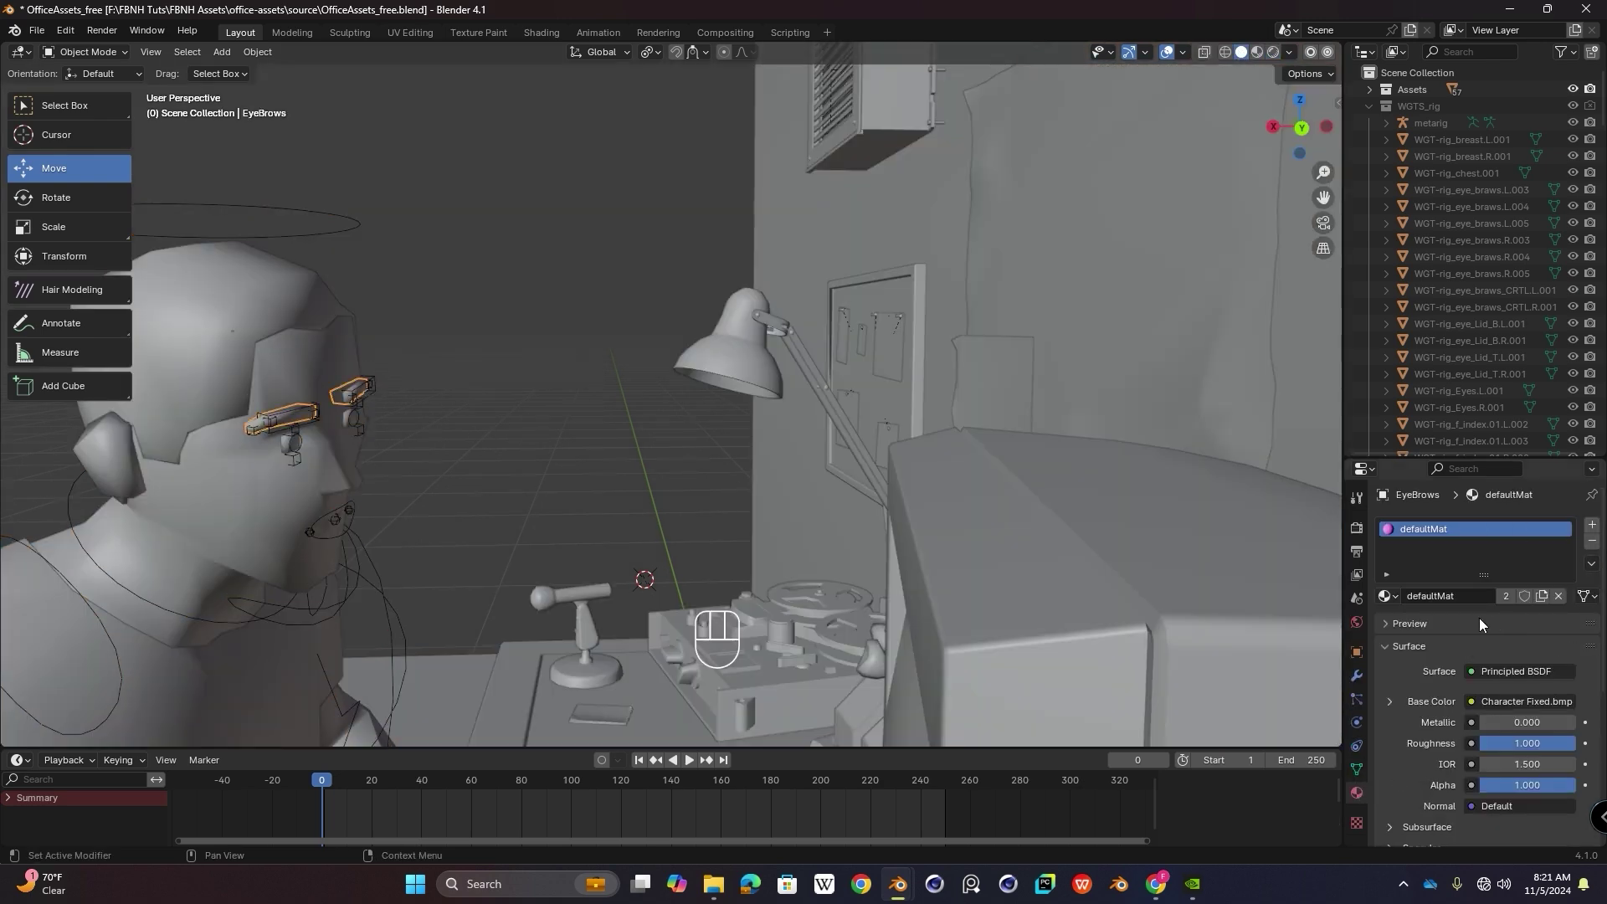
pyautogui.click(1395, 597)
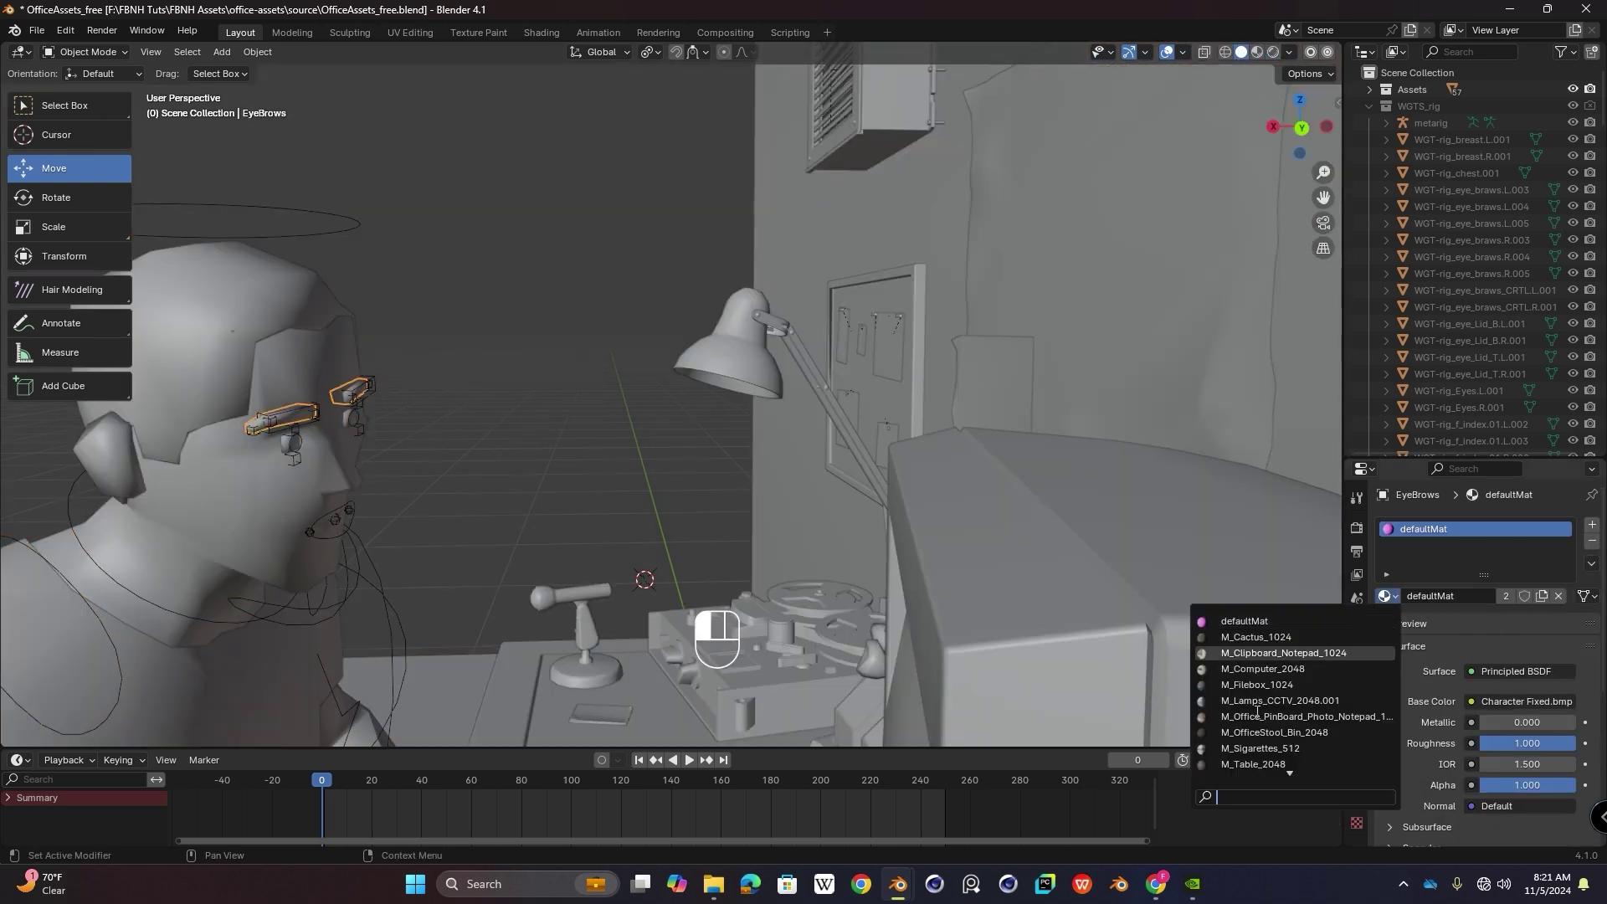
pyautogui.scroll(-2, 1218, 738)
pyautogui.click(1208, 763)
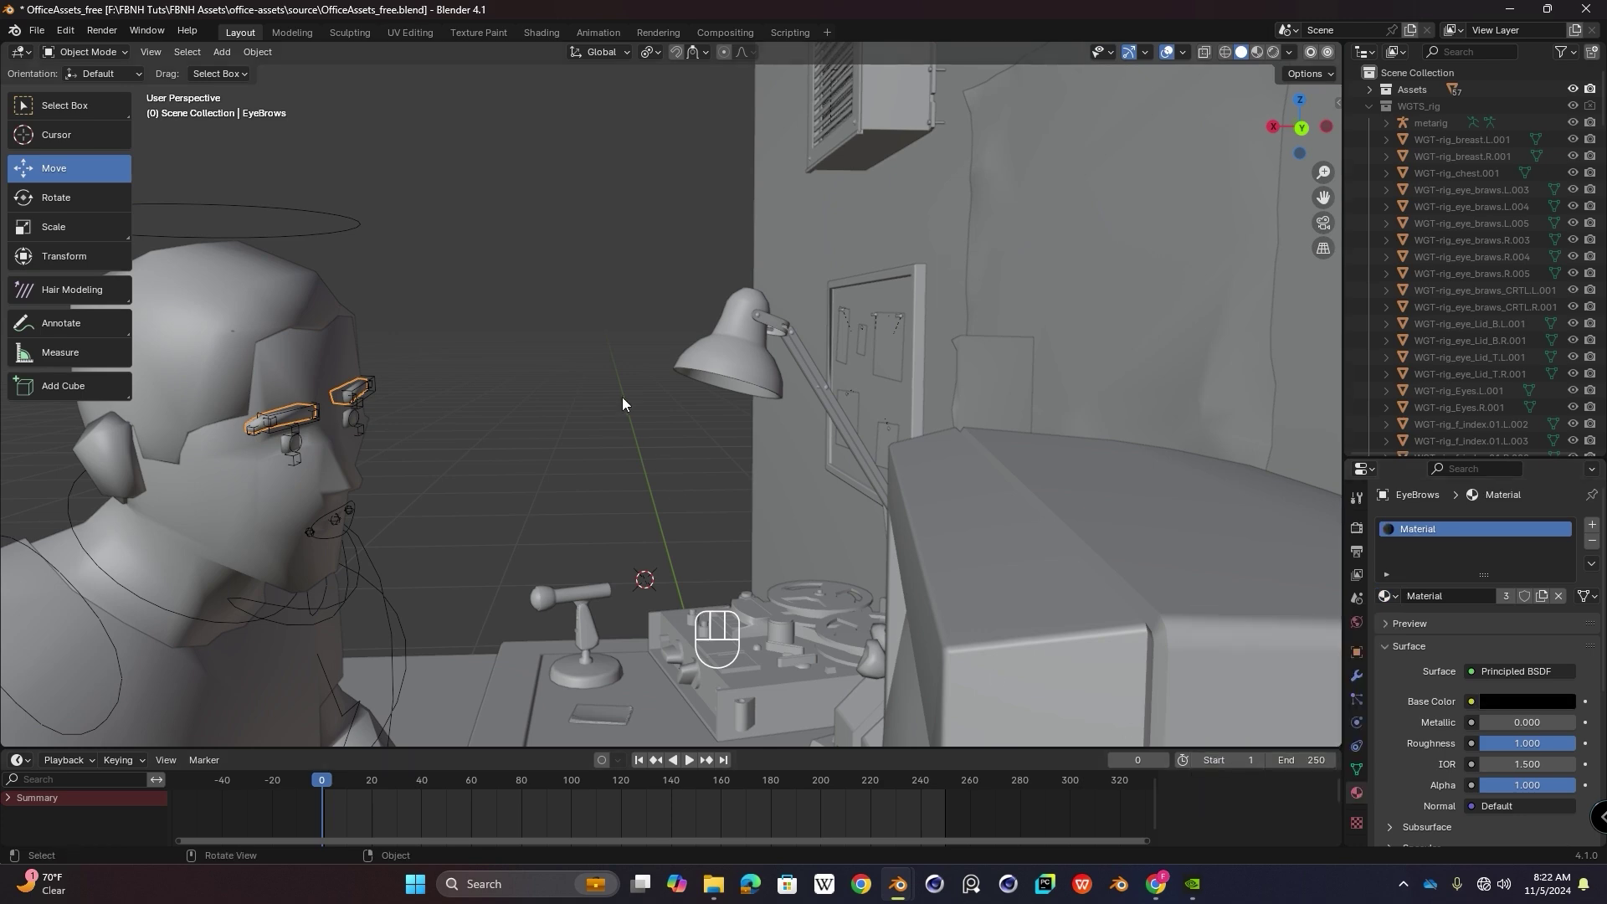
# Step: Return the viewport to rendered shading with the desk and FBNH sign in view
pyautogui.moveTo(544, 298); pyautogui.dragTo(857, 338, button='middle')
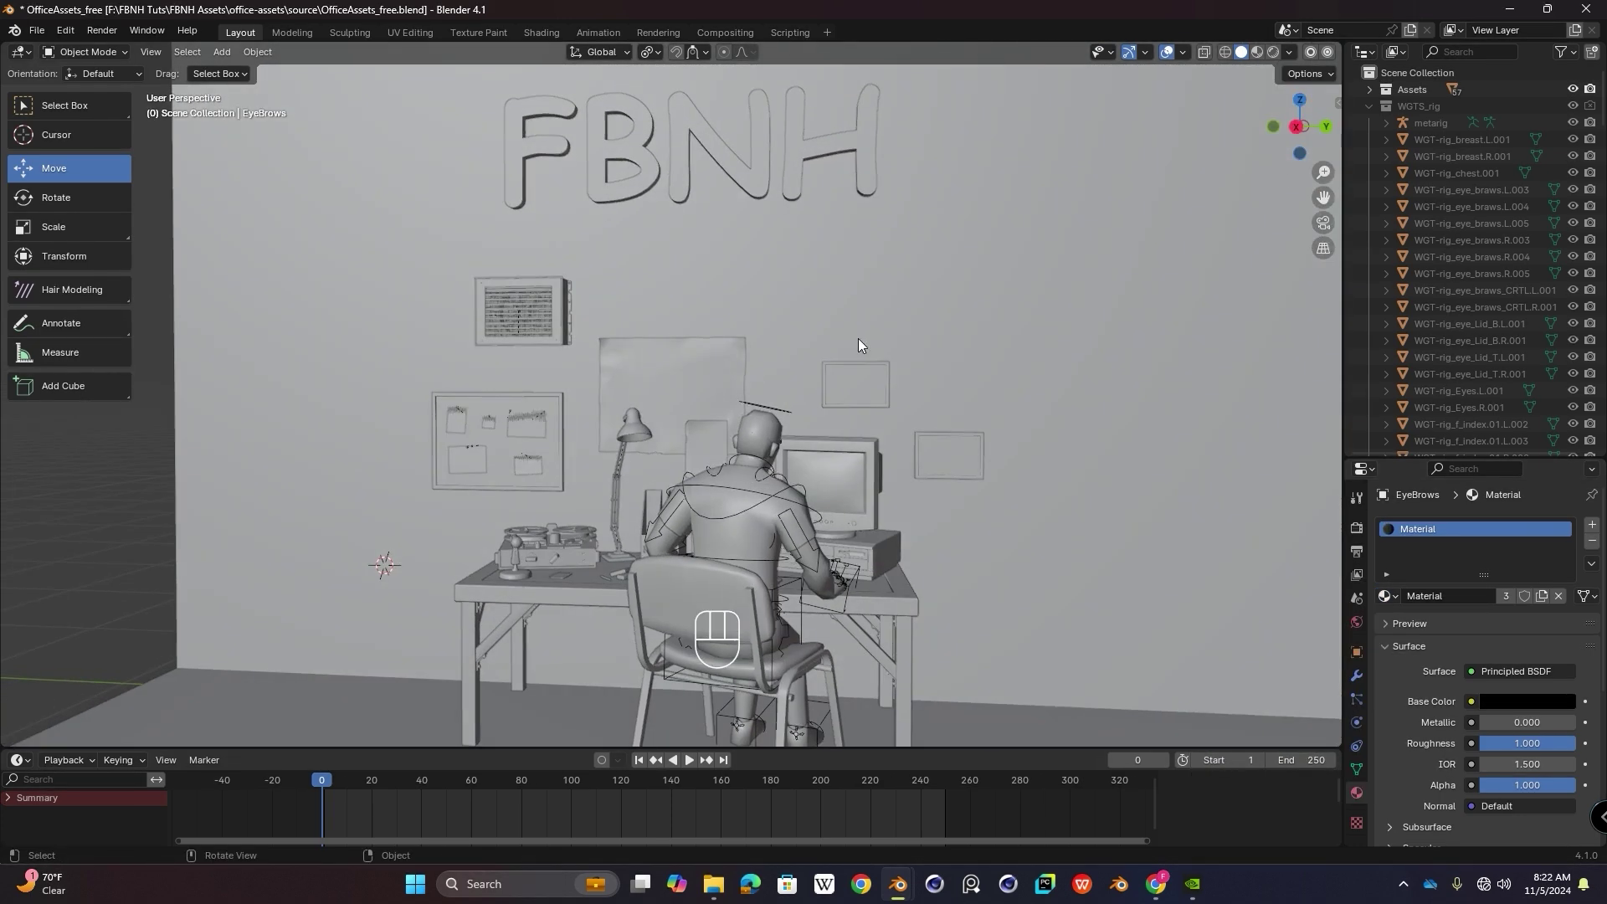
pyautogui.click(1273, 52)
pyautogui.moveTo(761, 420); pyautogui.dragTo(743, 416, button='middle')
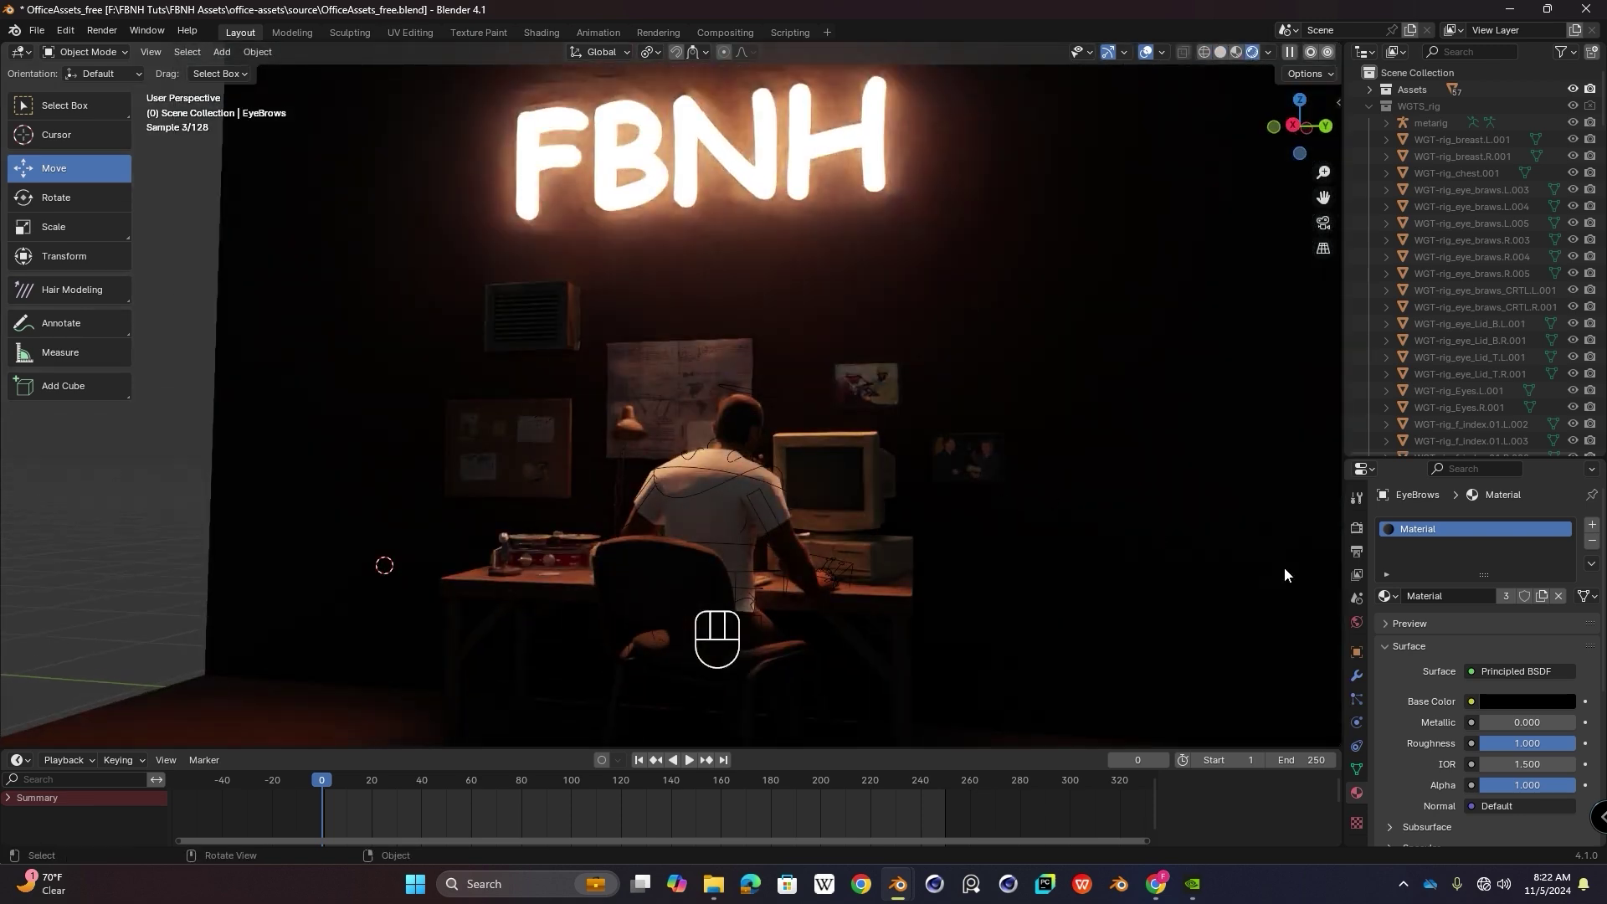
# Step: Check the scene's render engine and compute device settings
pyautogui.click(1356, 527)
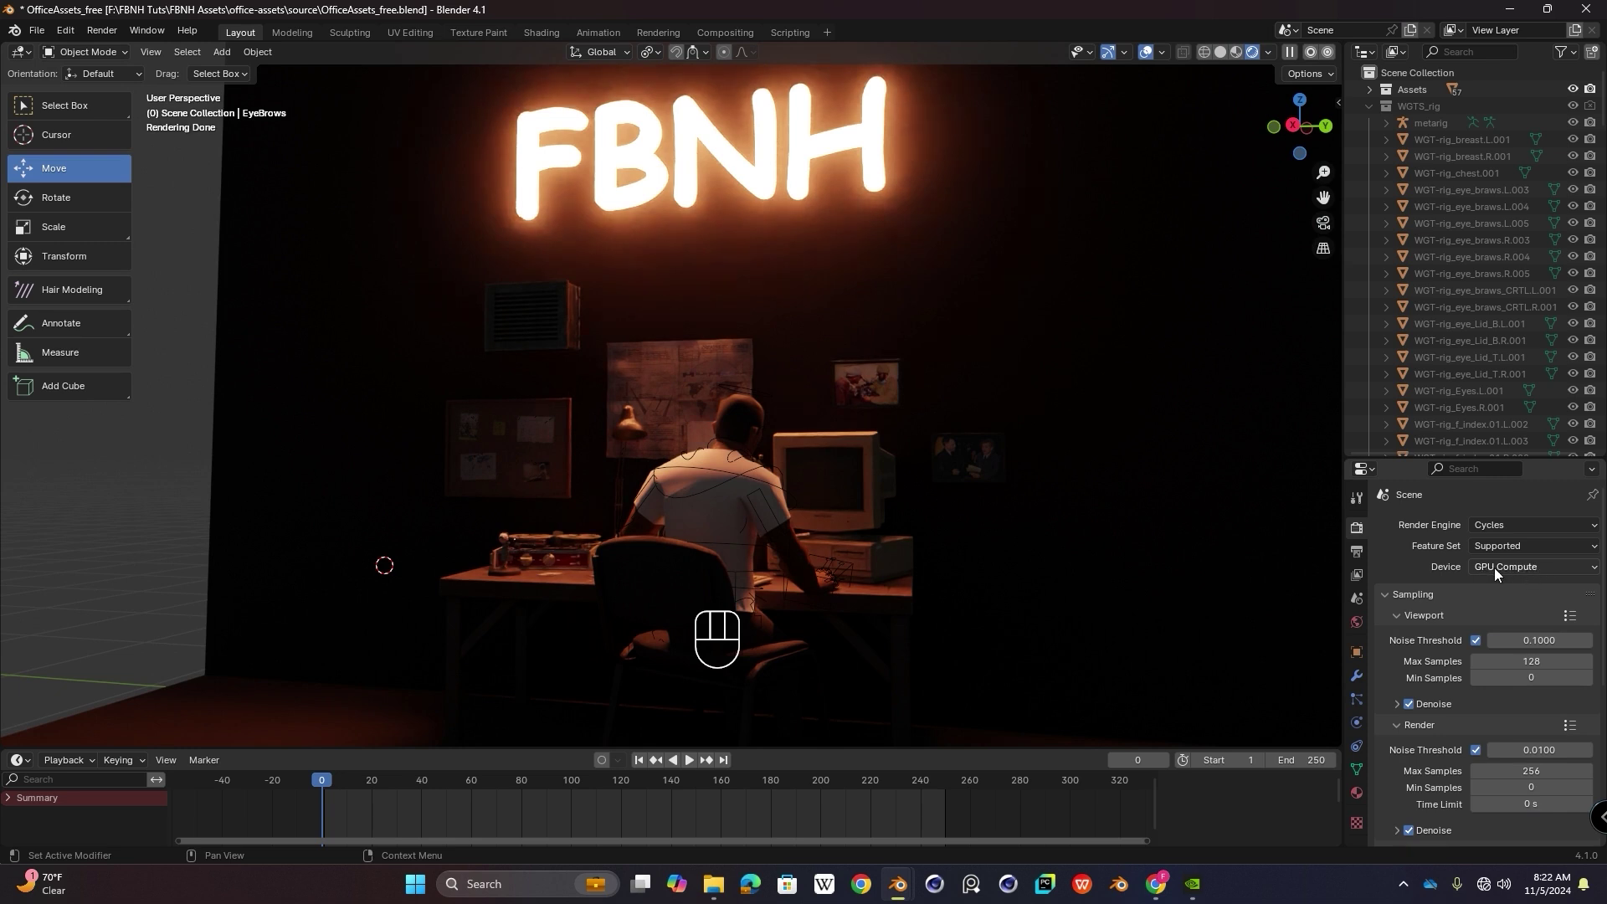
pyautogui.click(1529, 567)
pyautogui.click(1524, 527)
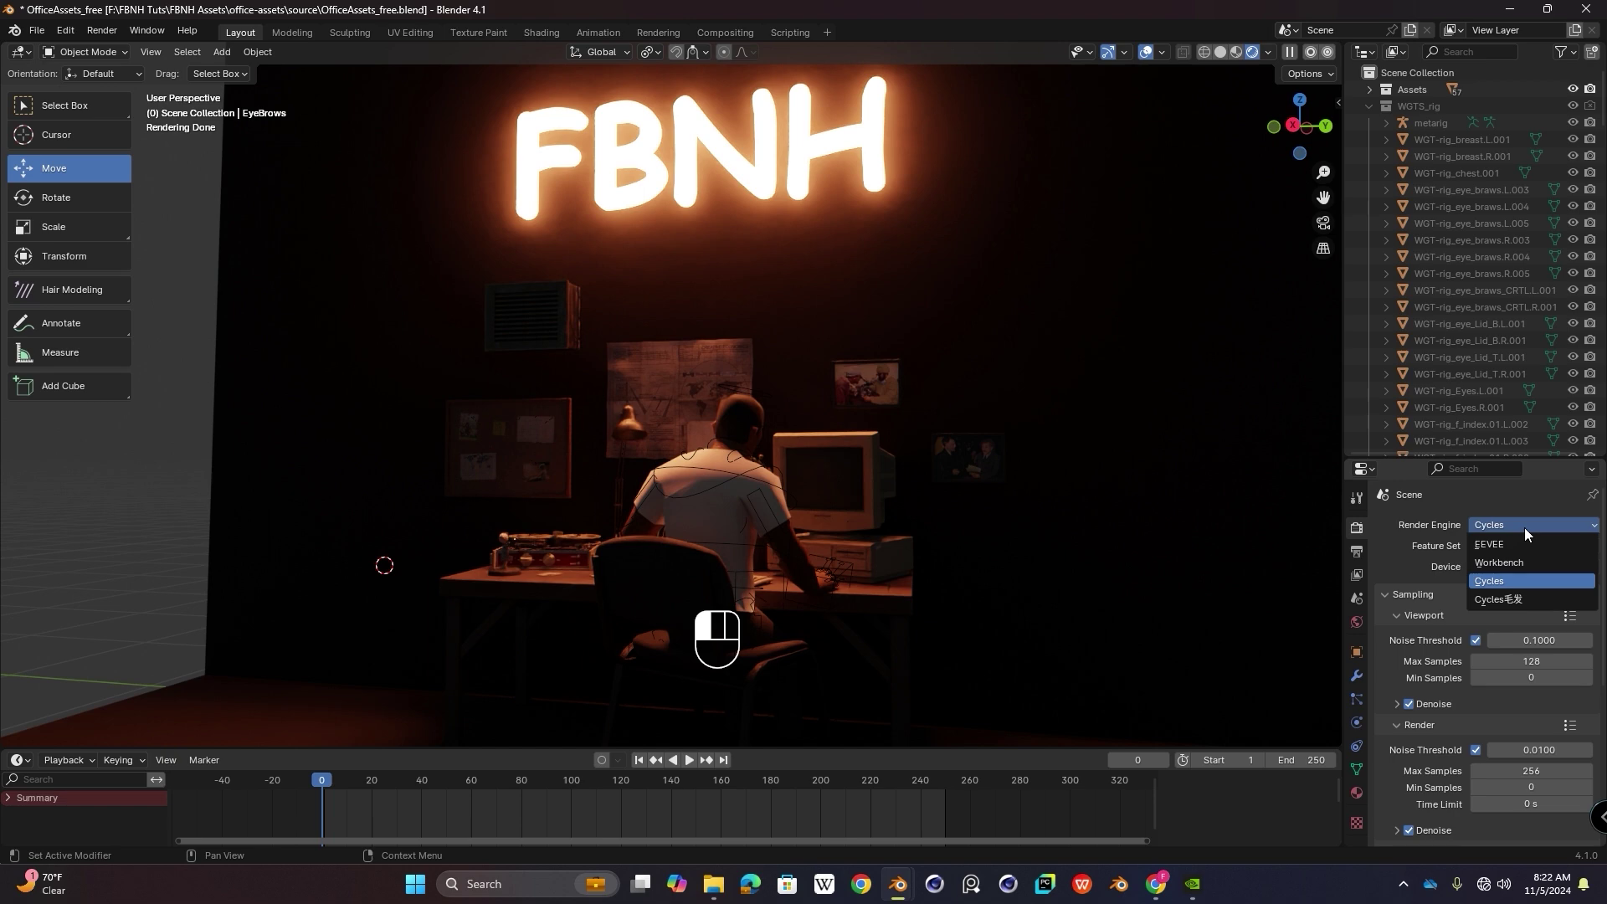
# Step: Examine the rendered office's overall lighting around the sign, desk and floor from near and far
pyautogui.moveTo(657, 405); pyautogui.dragTo(613, 428, button='middle')
pyautogui.scroll(-5, 612, 428)
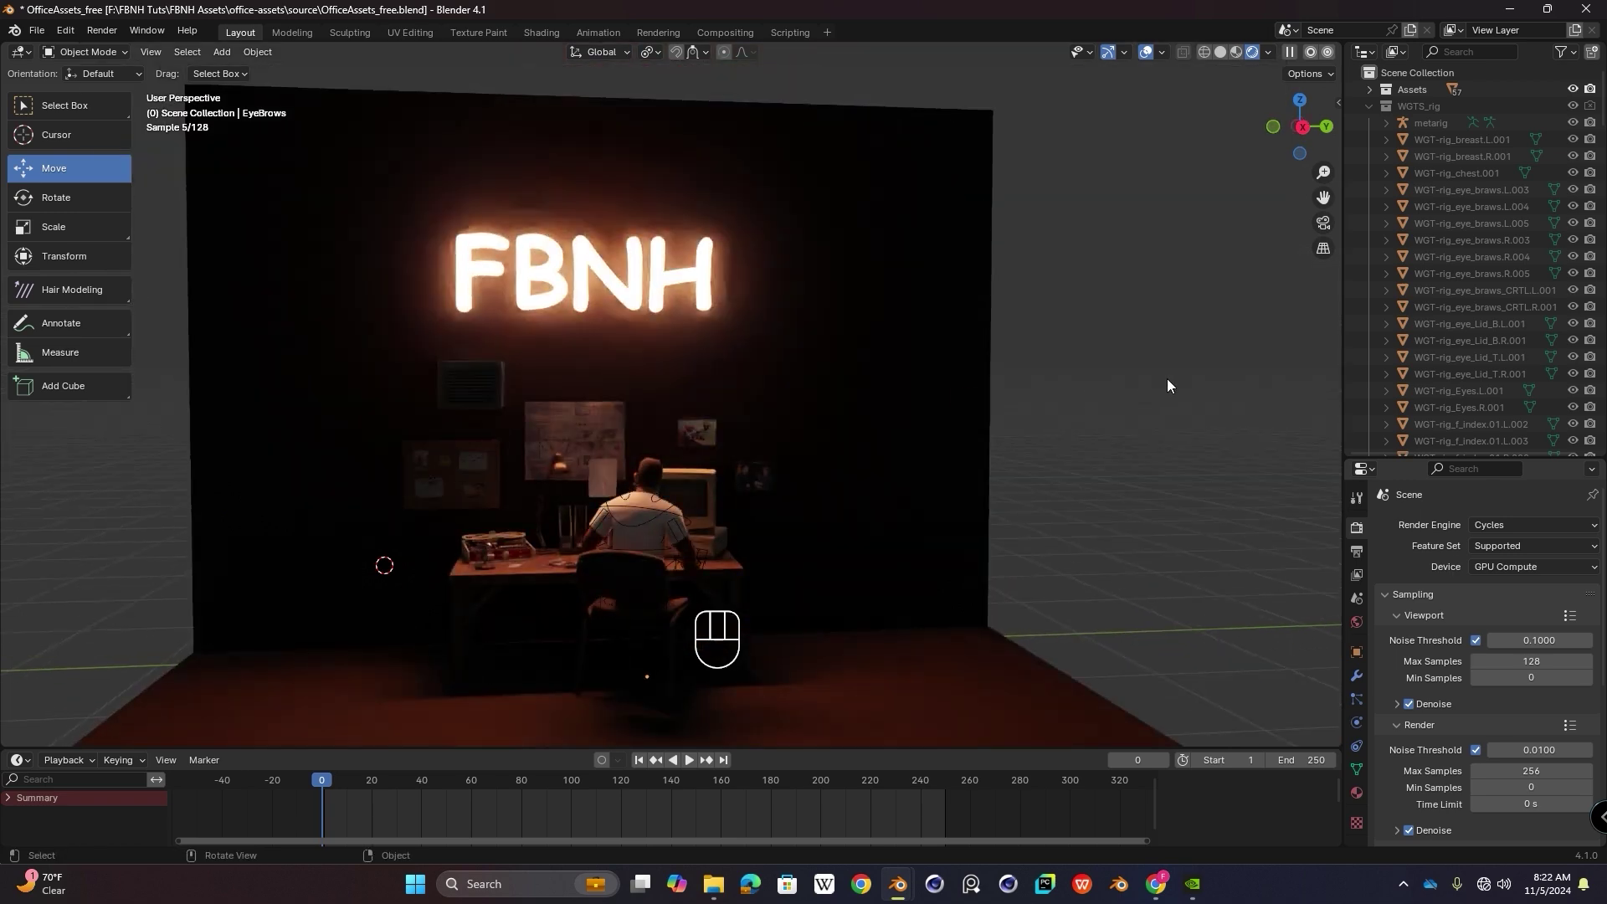
pyautogui.keyDown('shift'); pyautogui.moveTo(783, 445); pyautogui.dragTo(608, 477, button='middle'); pyautogui.keyUp('shift')
pyautogui.scroll(3, 655, 394)
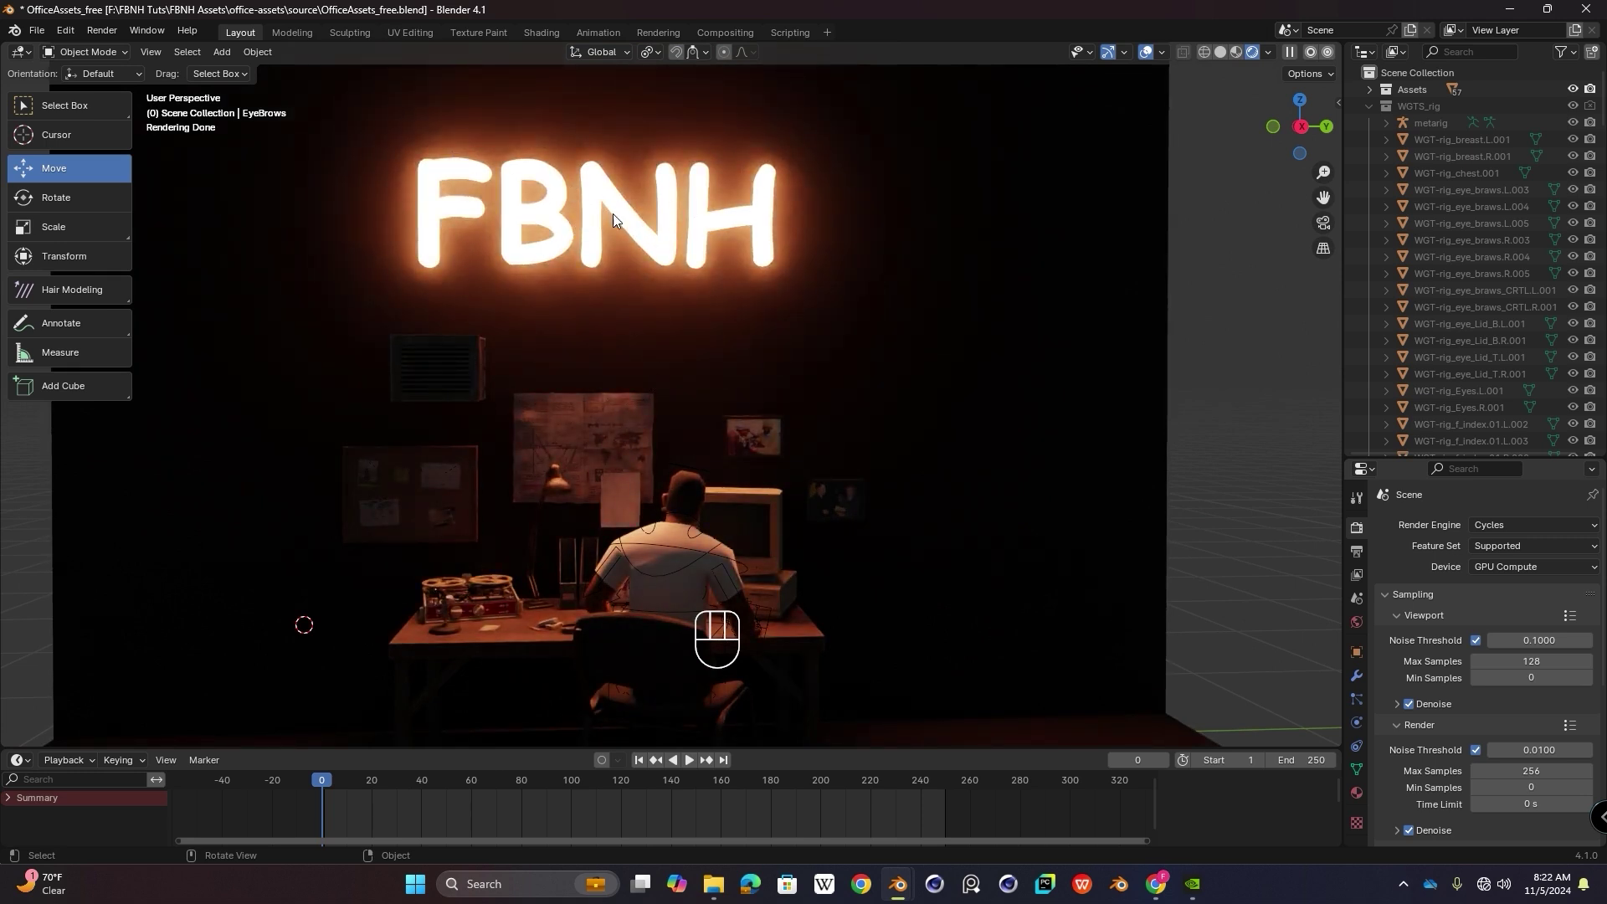
pyautogui.scroll(-1, 609, 324)
pyautogui.keyDown('shift'); pyautogui.moveTo(646, 420); pyautogui.dragTo(636, 364, button='middle'); pyautogui.keyUp('shift')
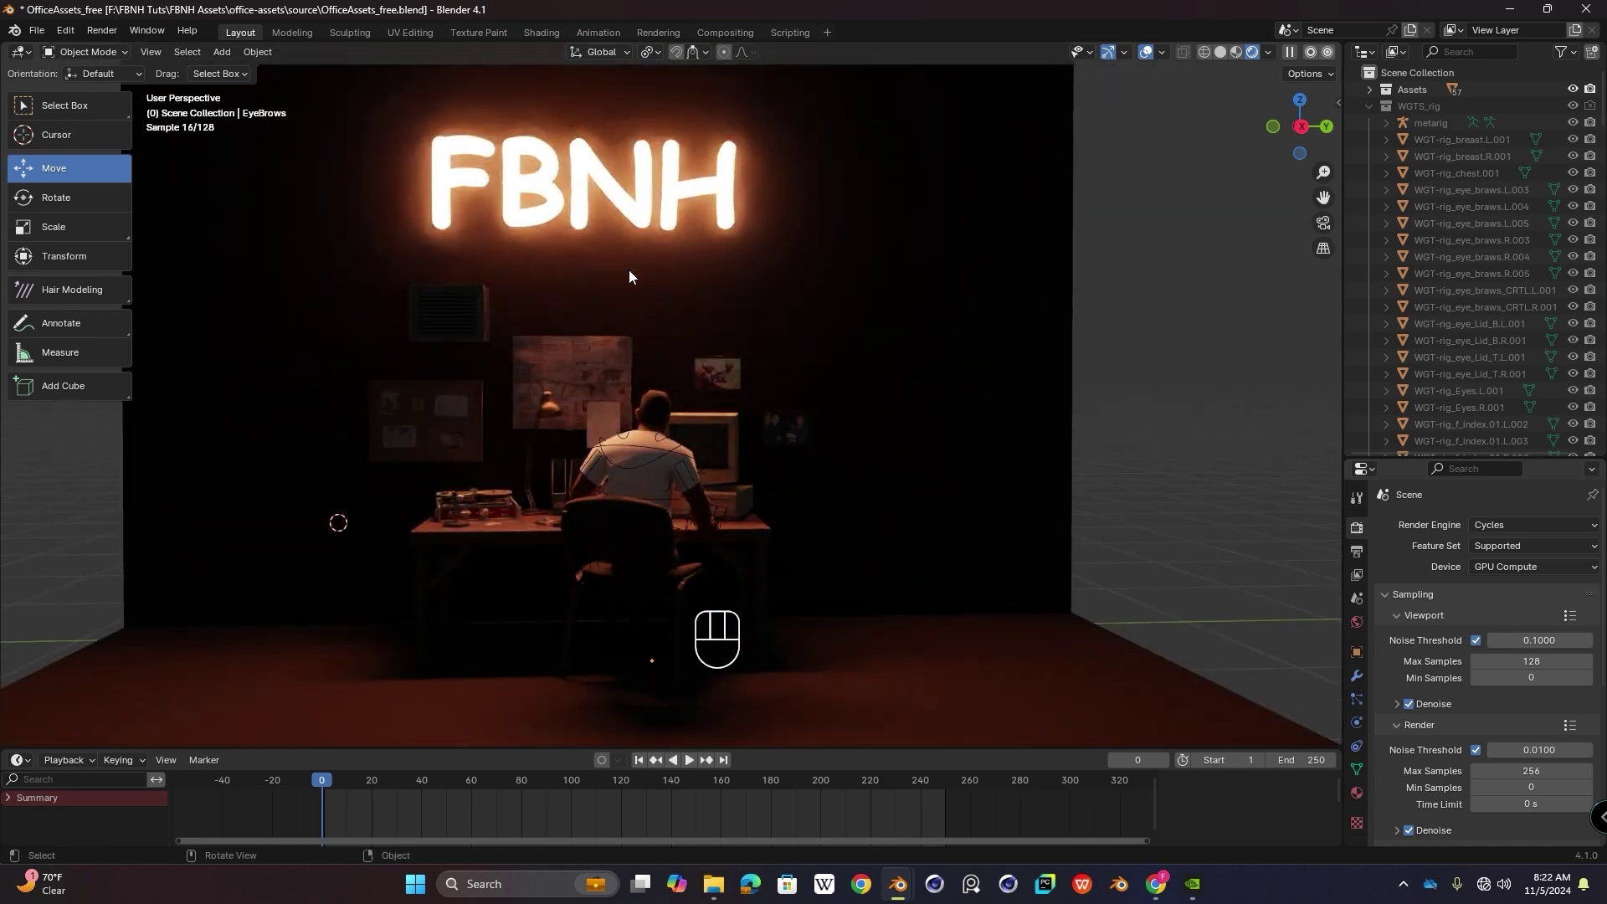
pyautogui.moveTo(588, 367); pyautogui.dragTo(657, 381, button='middle')
pyautogui.moveTo(588, 438); pyautogui.dragTo(502, 444, button='middle')
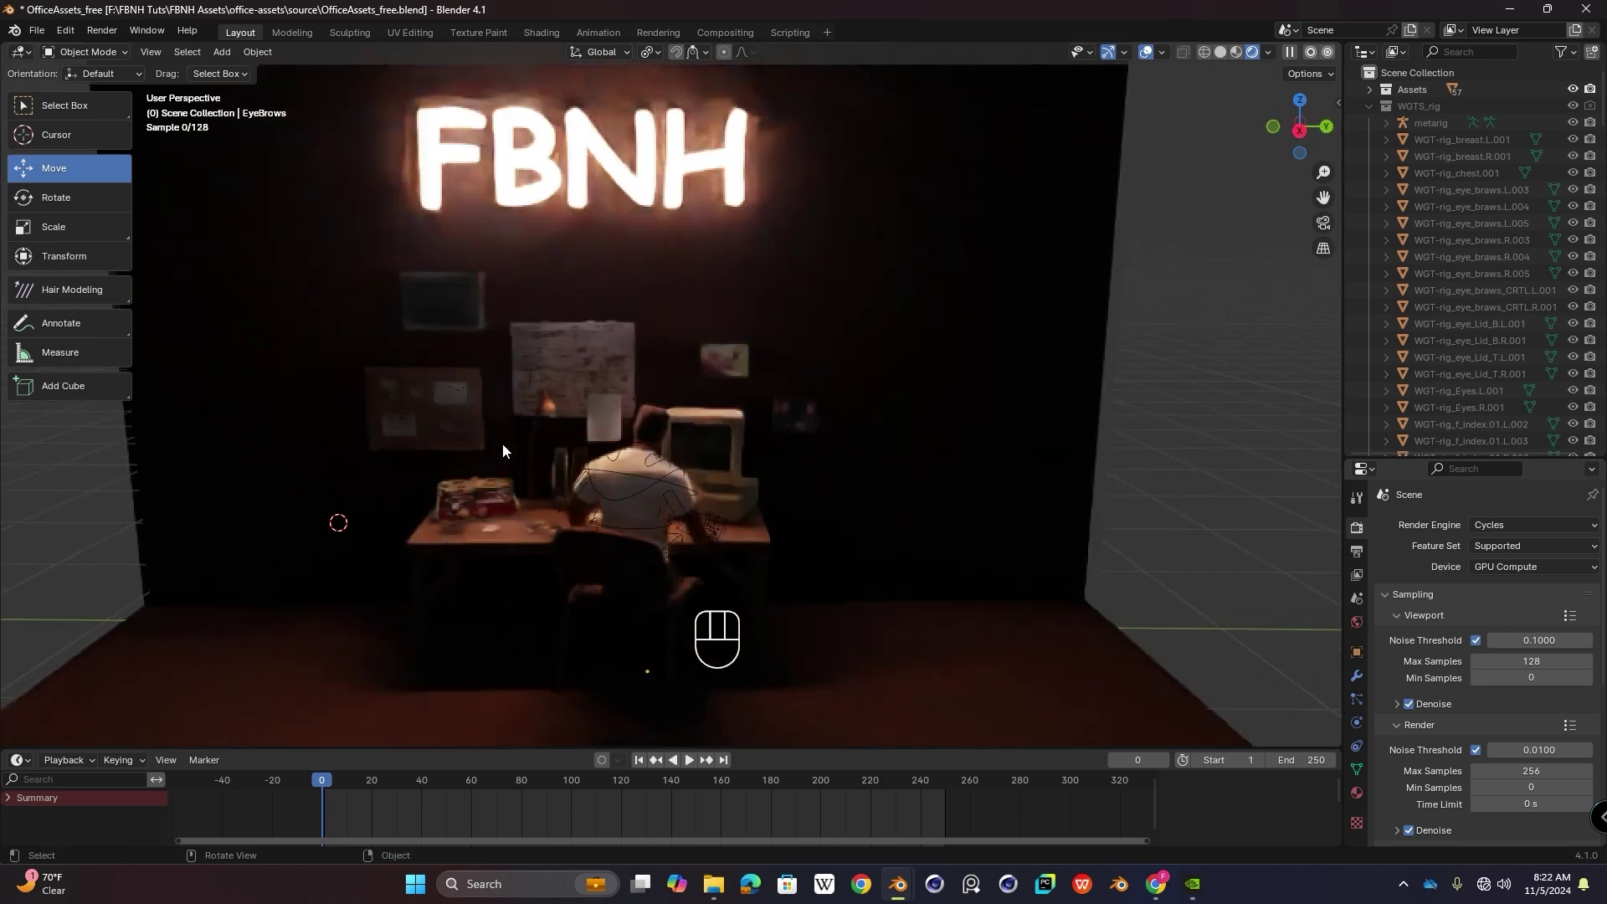
pyautogui.scroll(-2, 635, 459)
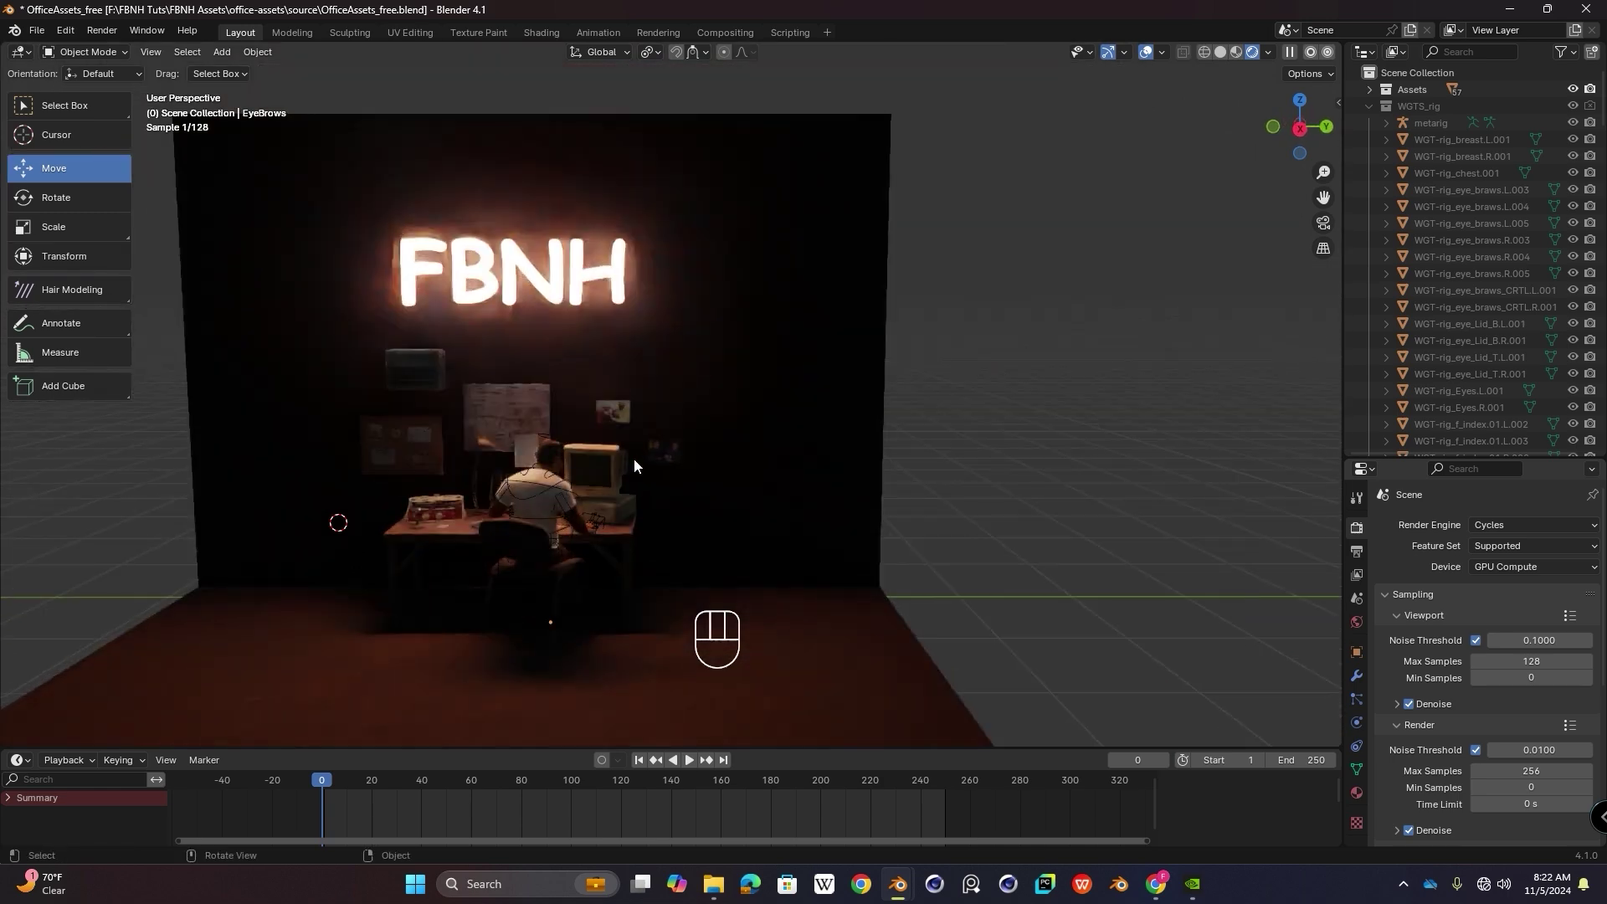
pyautogui.keyDown('shift'); pyautogui.moveTo(625, 470); pyautogui.dragTo(715, 429, button='middle'); pyautogui.keyUp('shift')
pyautogui.hotkey('shift', 'a')
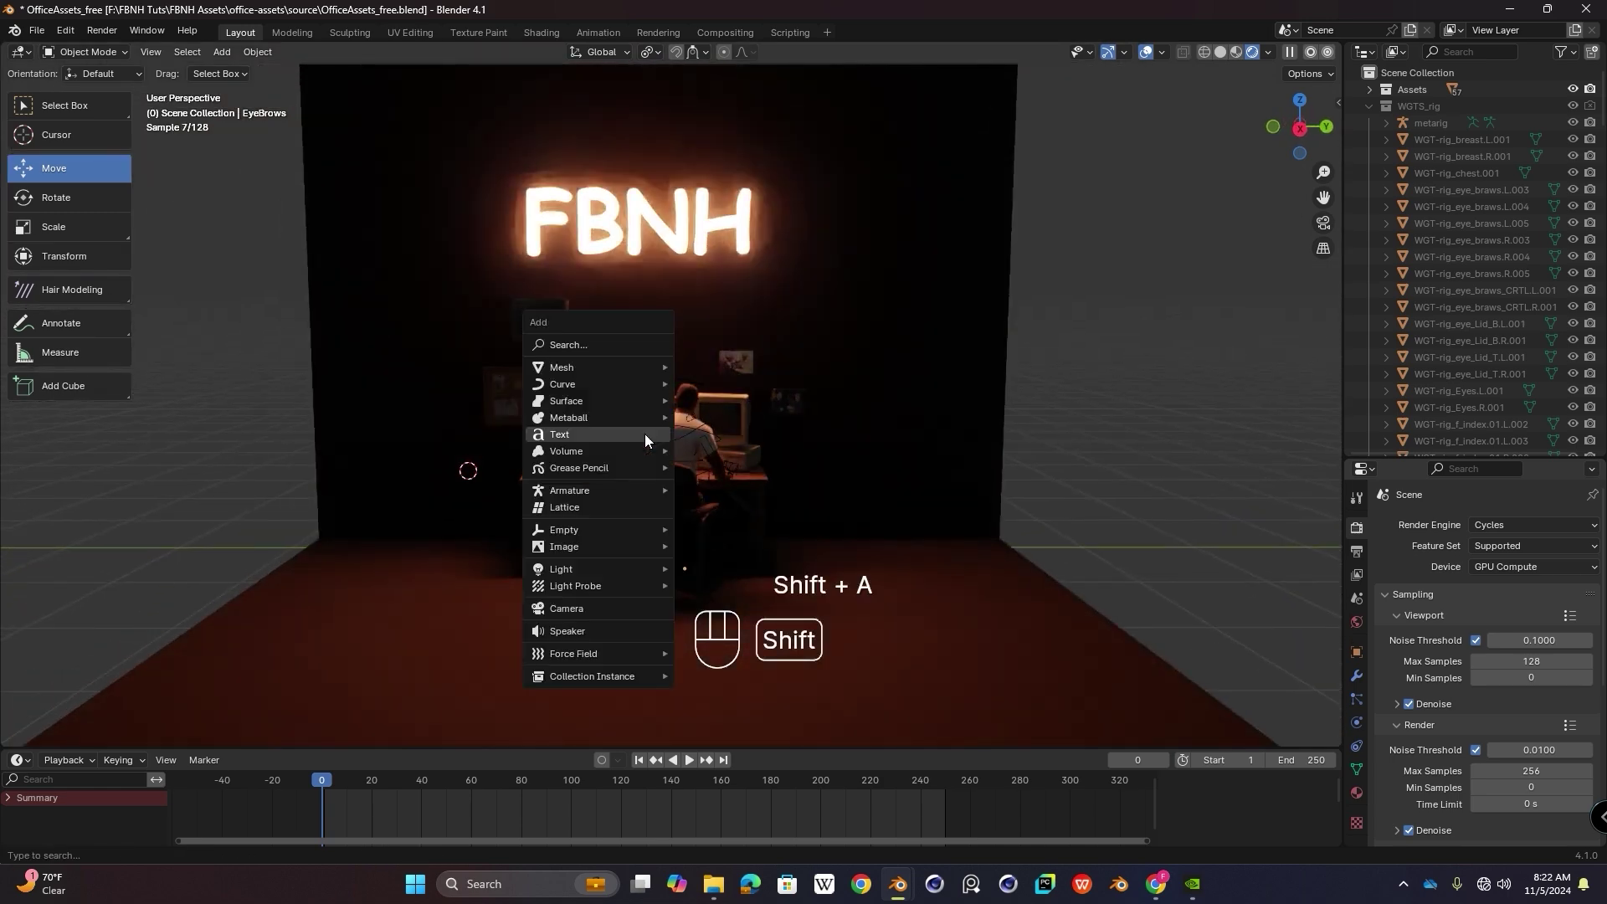
pyautogui.moveTo(562, 570)
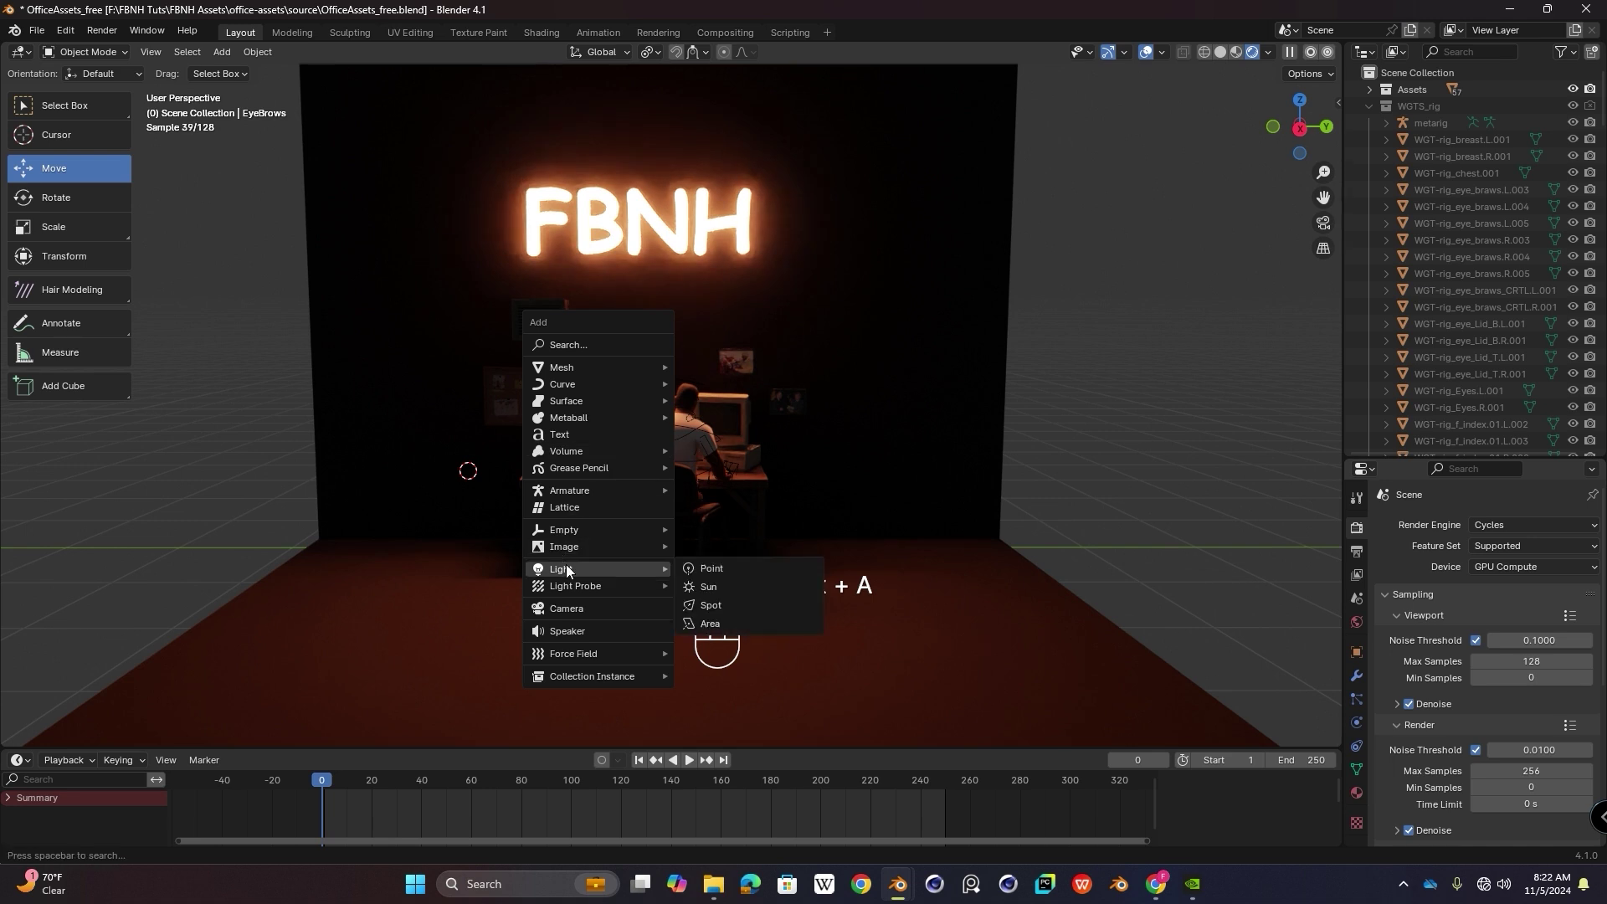
pyautogui.click(711, 605)
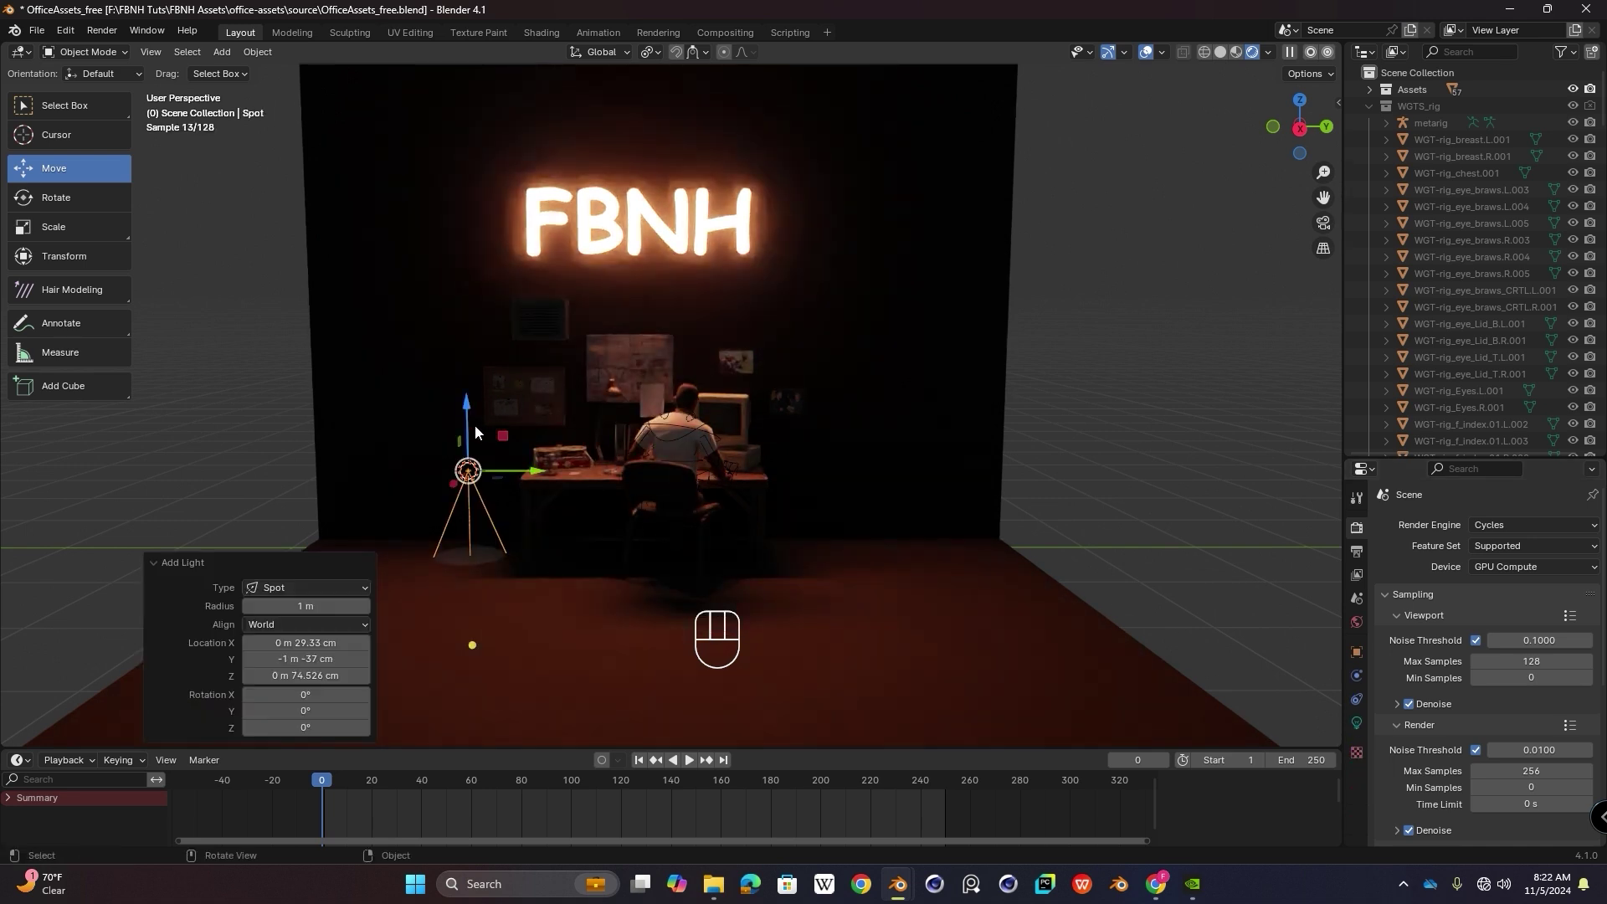
pyautogui.moveTo(476, 432); pyautogui.dragTo(456, 375)
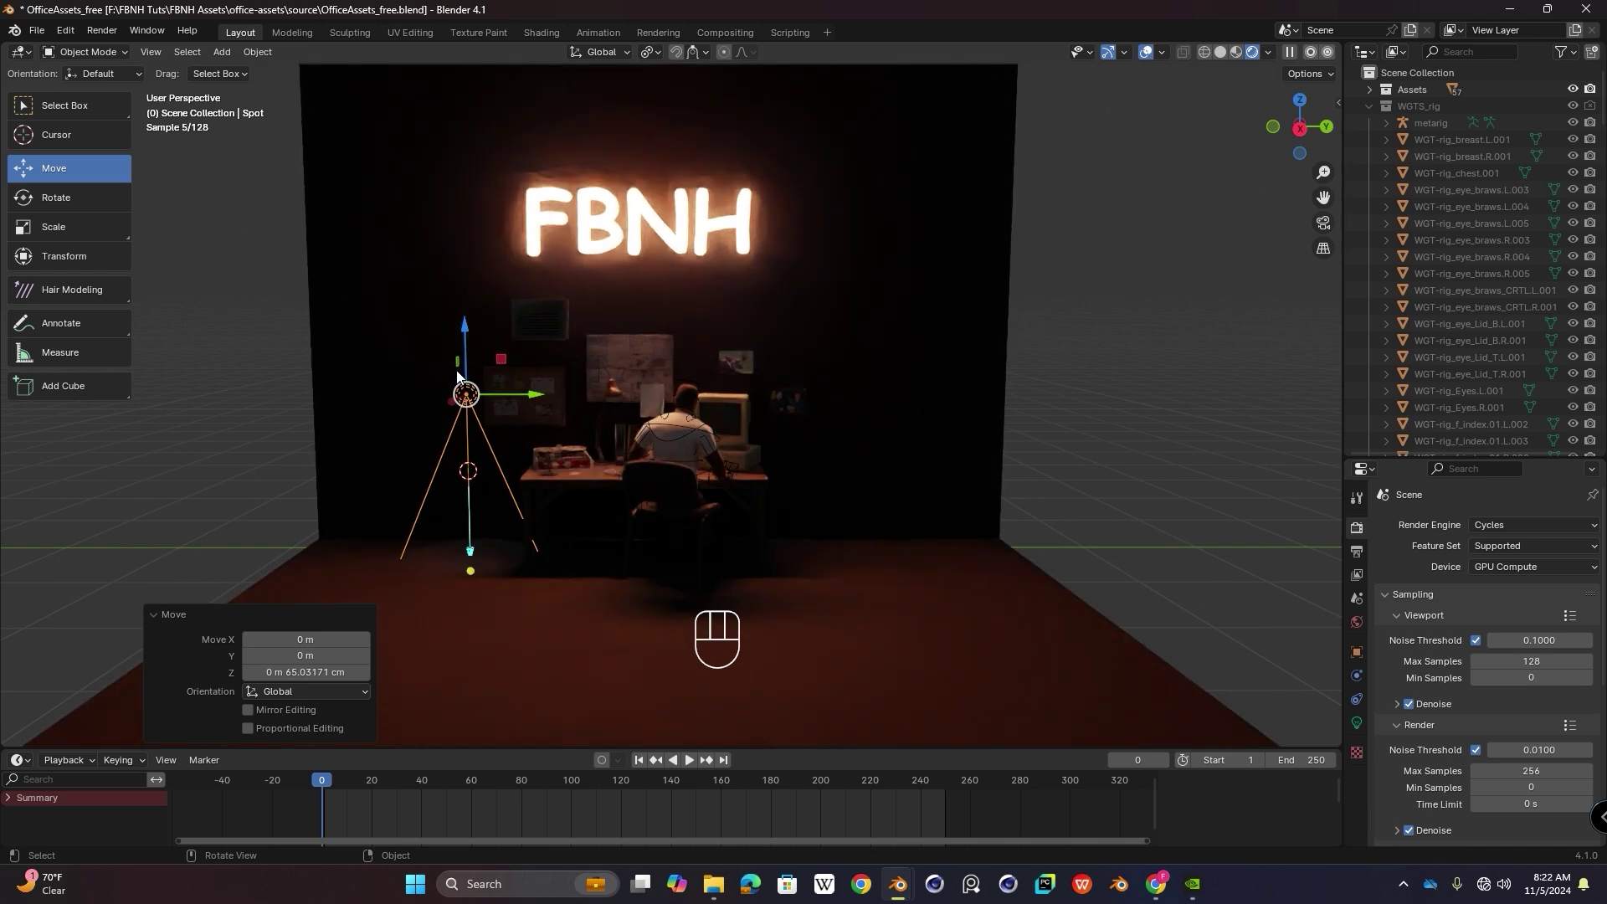
pyautogui.scroll(-5, 1422, 308)
pyautogui.press('x')
pyautogui.click(576, 359)
# Step: Add a point light, raise it slightly and shift it about 38 cm along Y, to just below the pinboard
pyautogui.hotkey('shift', 'a')
pyautogui.moveTo(565, 368)
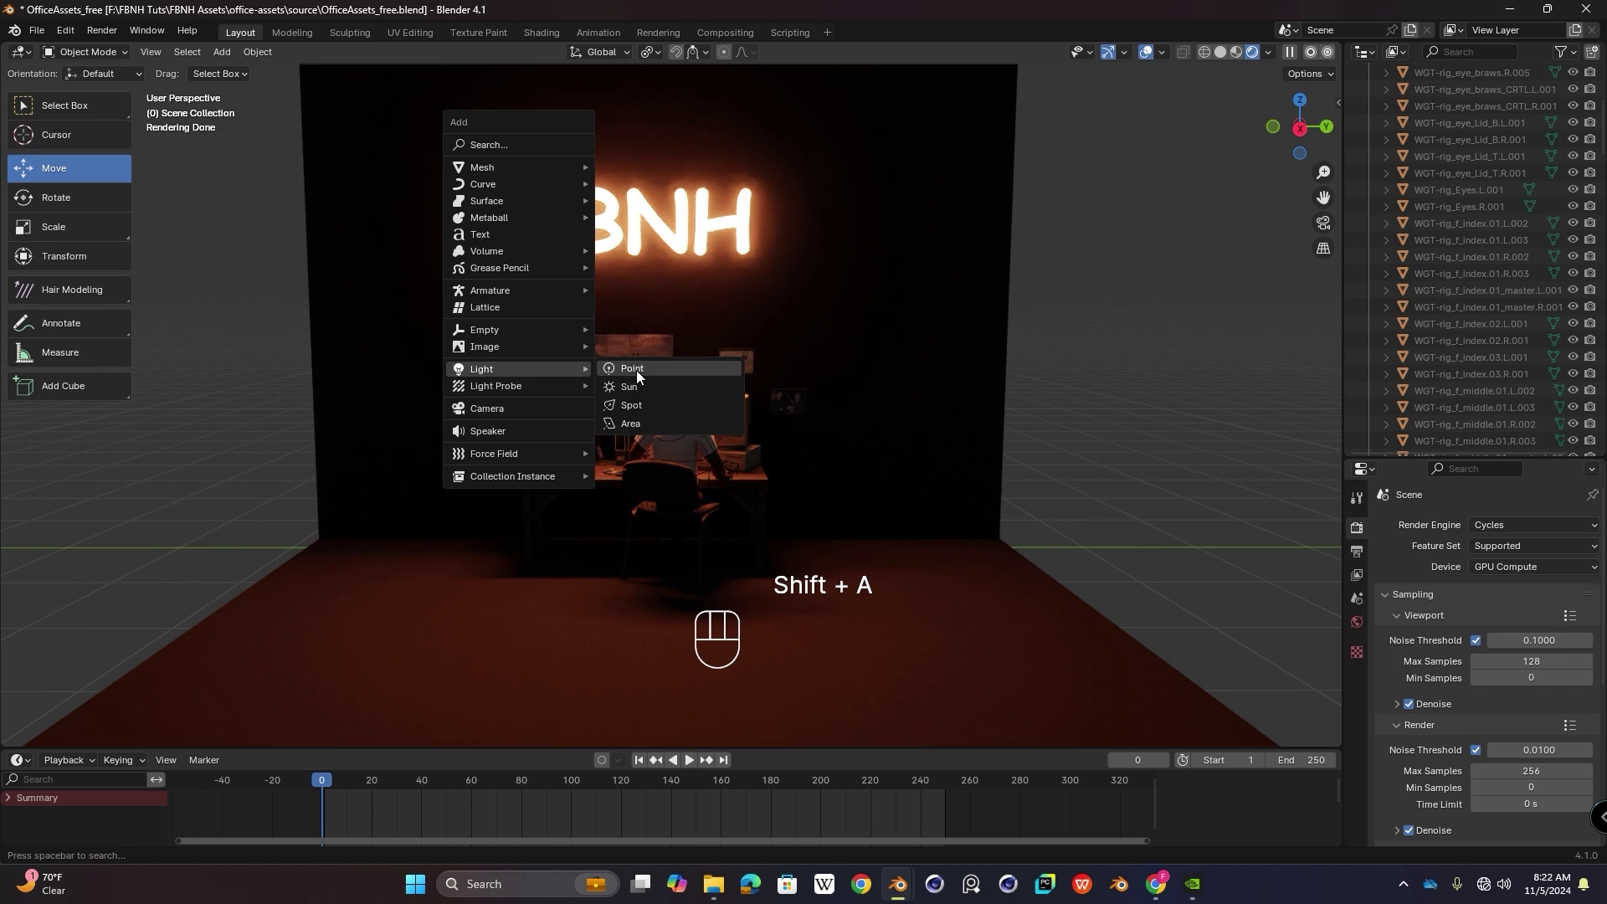
pyautogui.click(656, 370)
pyautogui.moveTo(476, 421); pyautogui.dragTo(476, 390)
pyautogui.moveTo(529, 440); pyautogui.dragTo(584, 436)
pyautogui.scroll(1, 569, 422)
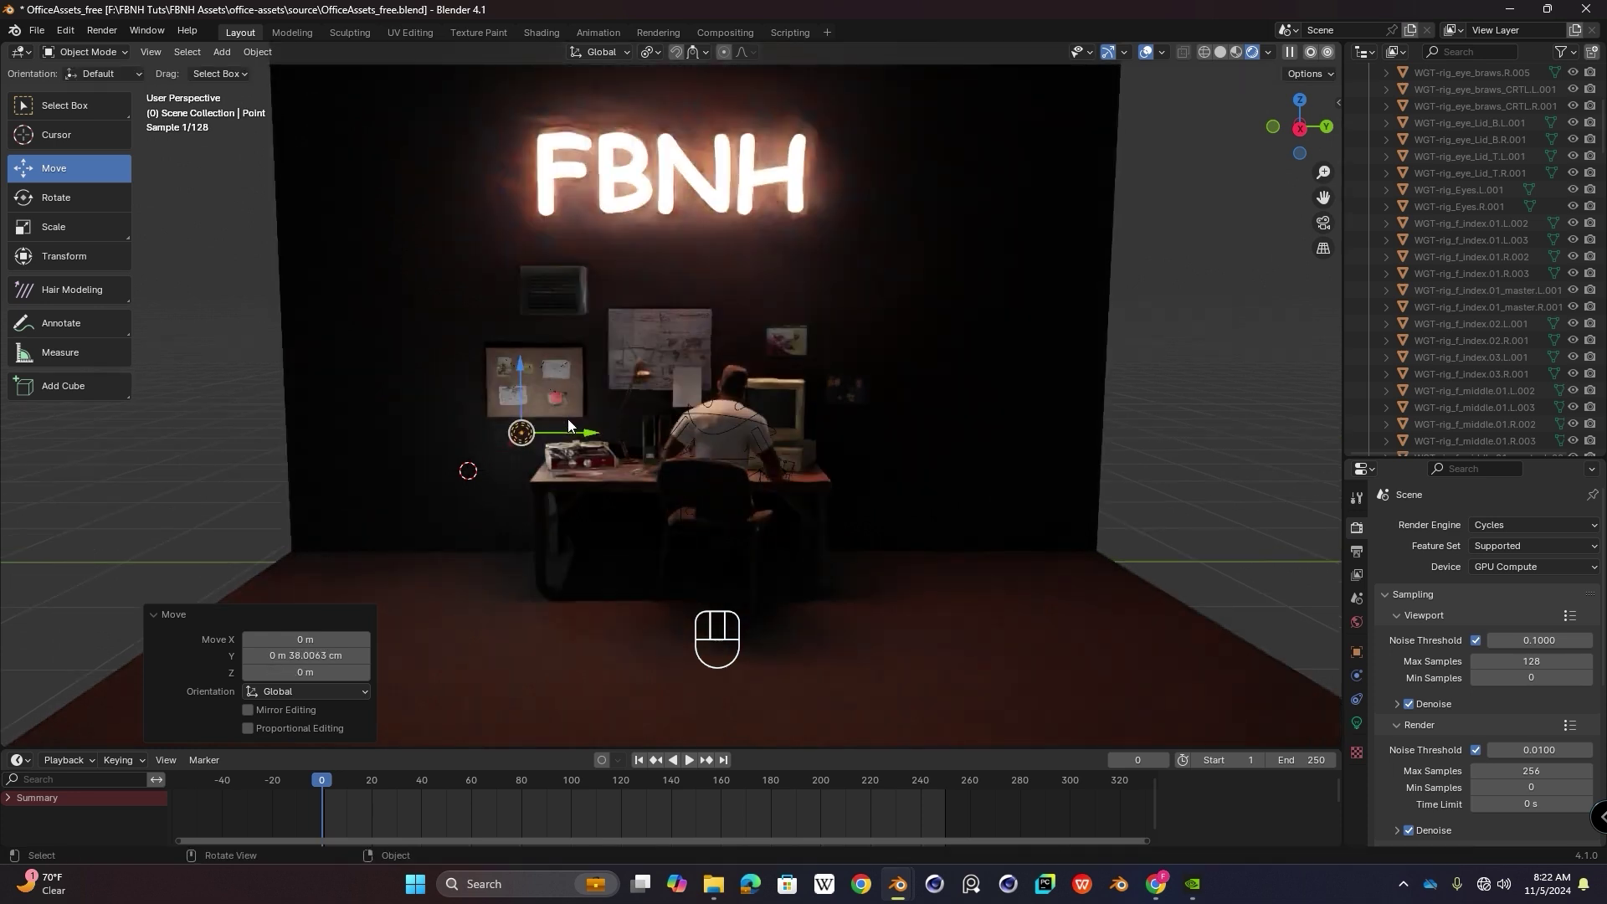
# Step: Set the point light's power to 40 W and its colour to light blue
pyautogui.click(1356, 721)
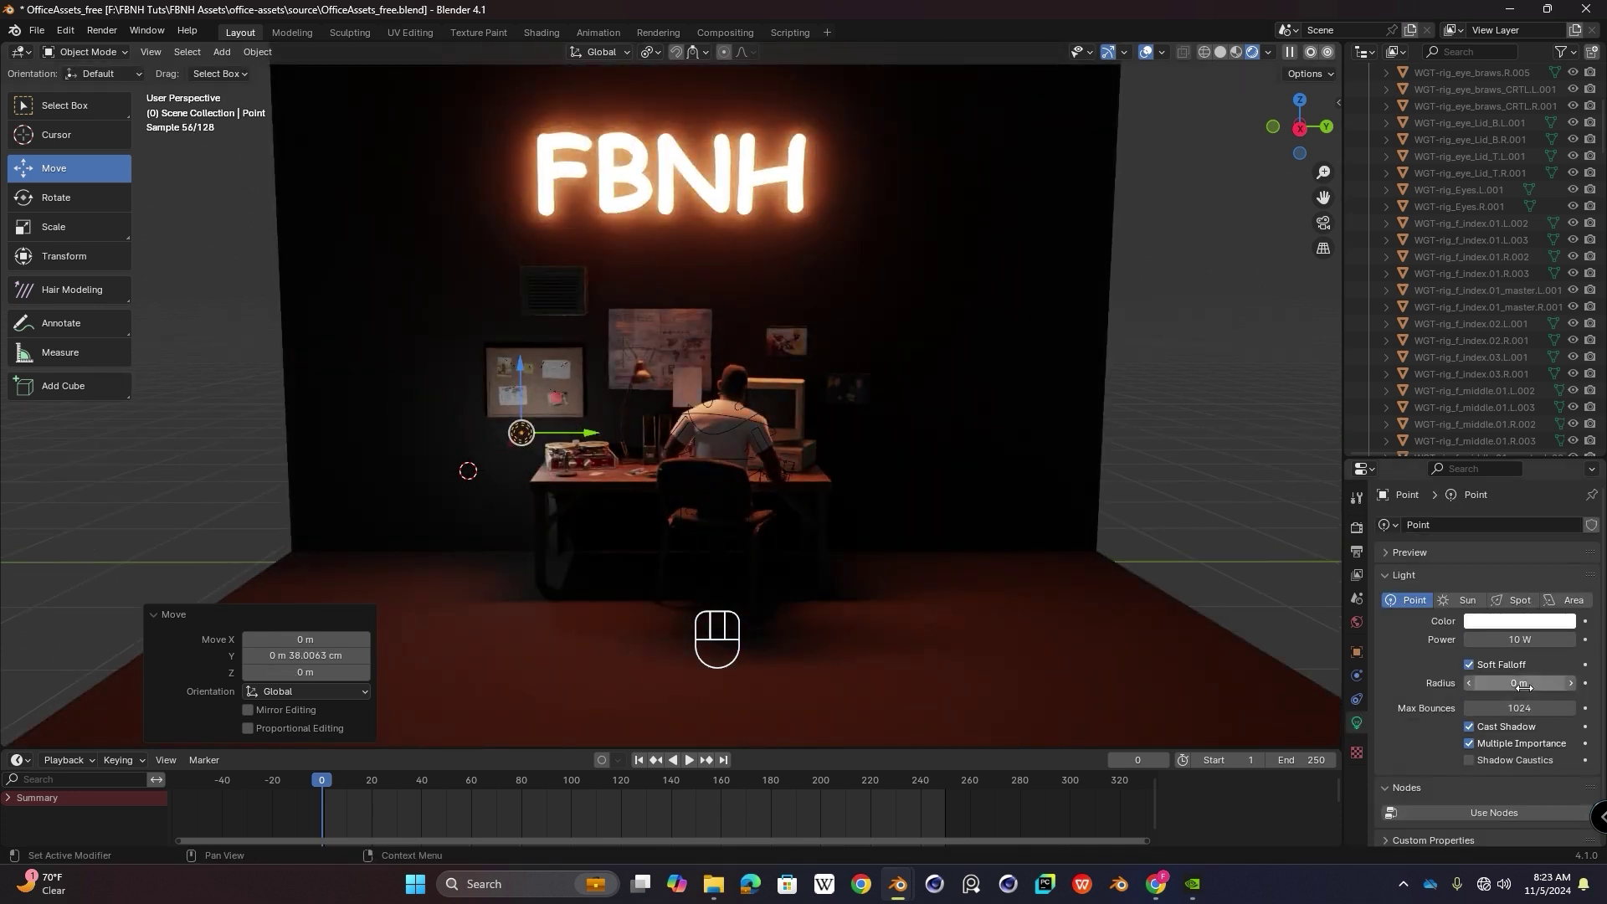
pyautogui.moveTo(1523, 640); pyautogui.dragTo(1580, 641)
pyautogui.moveTo(661, 459); pyautogui.dragTo(624, 465, button='middle')
pyautogui.scroll(2, 631, 392)
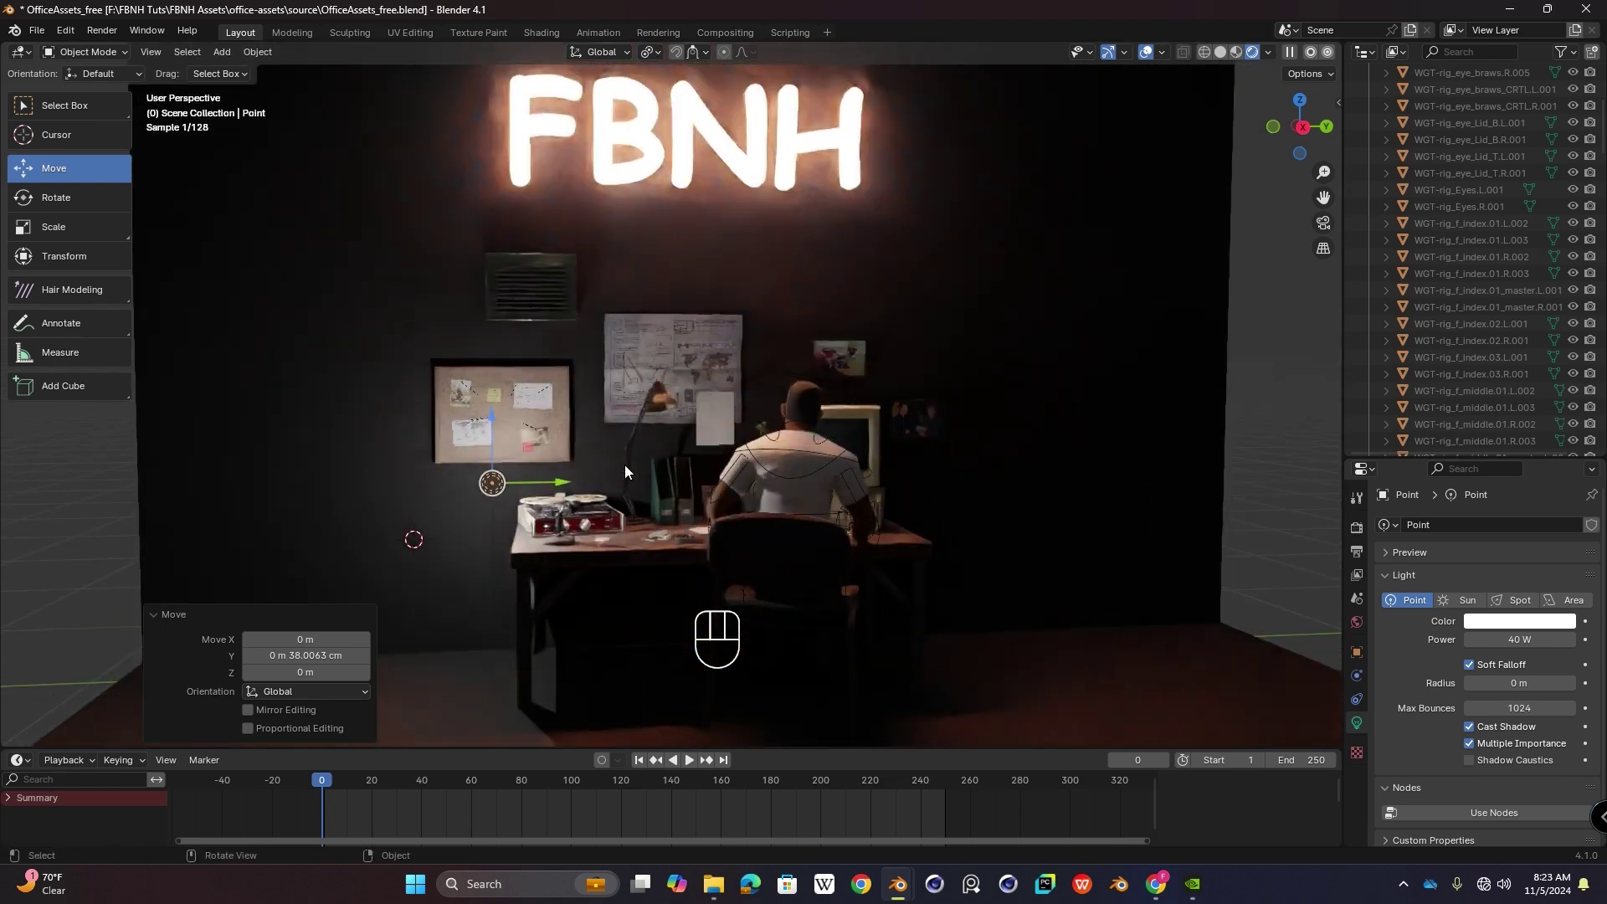
pyautogui.click(1517, 624)
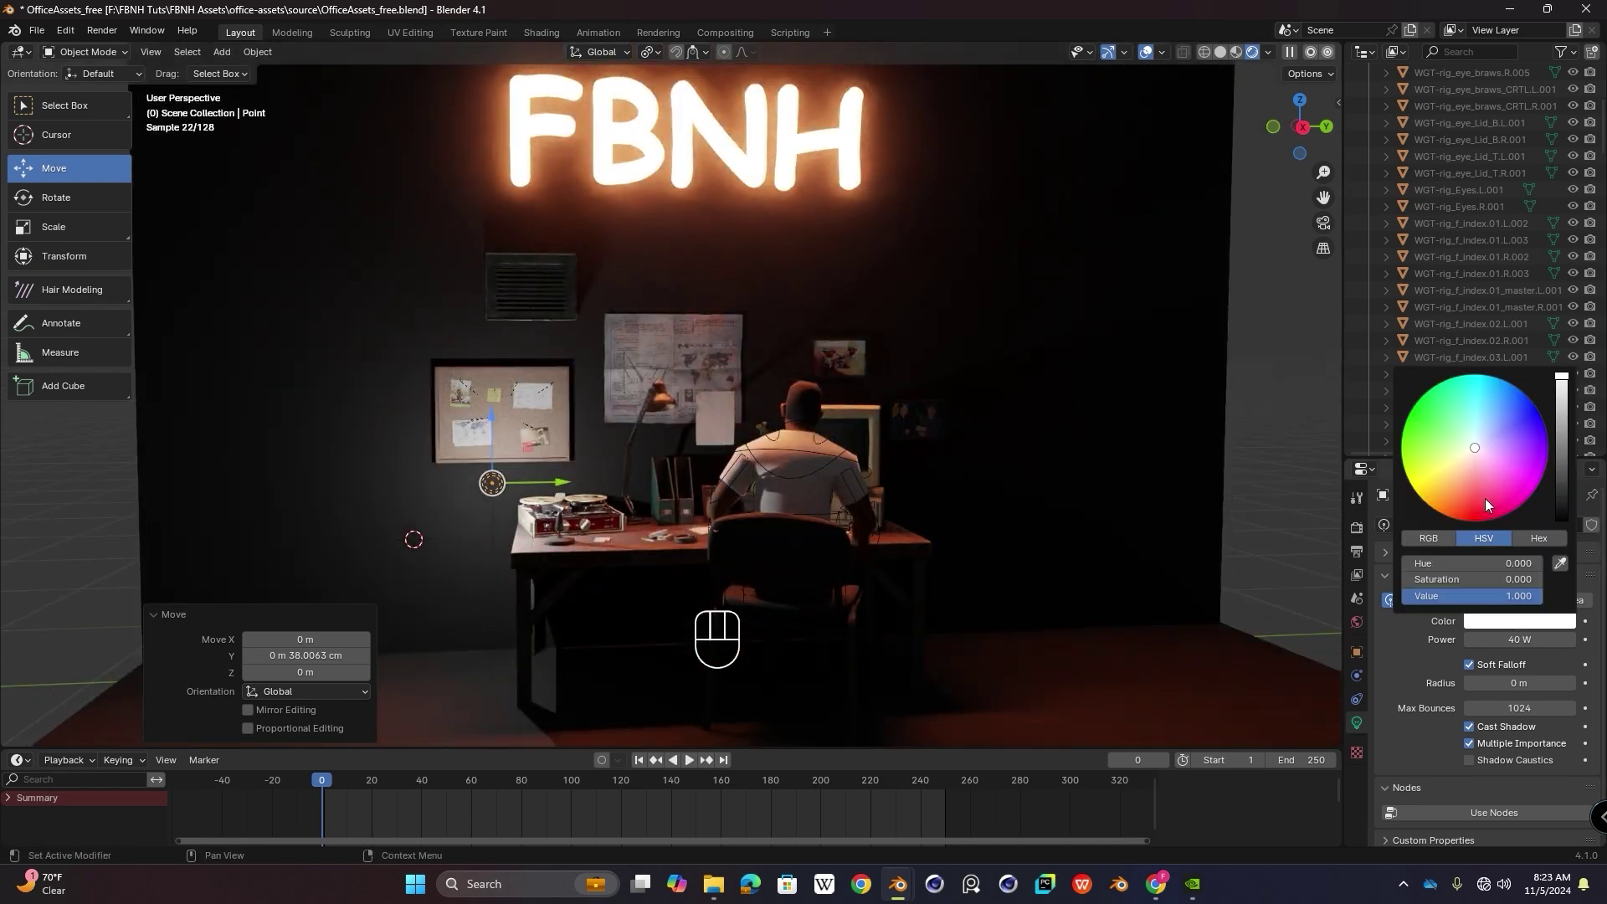
pyautogui.moveTo(1464, 454); pyautogui.dragTo(1485, 404)
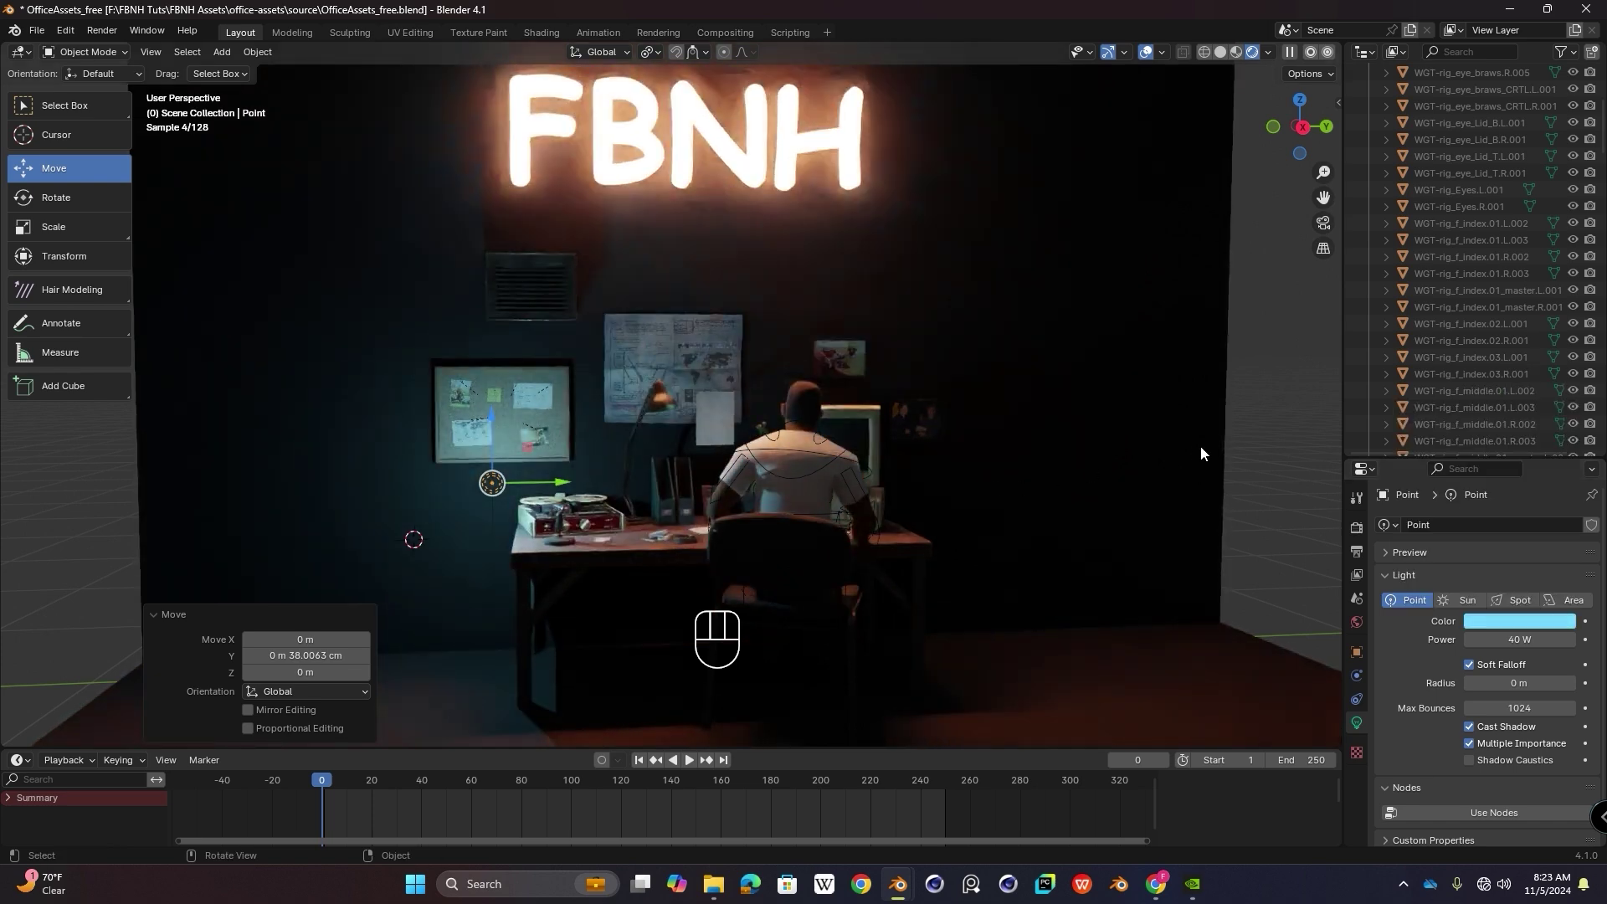
# Step: Duplicate the blue point light about 2.32 m along Y, past the computer, and colour the copy light green
pyautogui.keyDown('shift'); pyautogui.moveTo(615, 514); pyautogui.dragTo(529, 423, button='middle'); pyautogui.keyUp('shift')
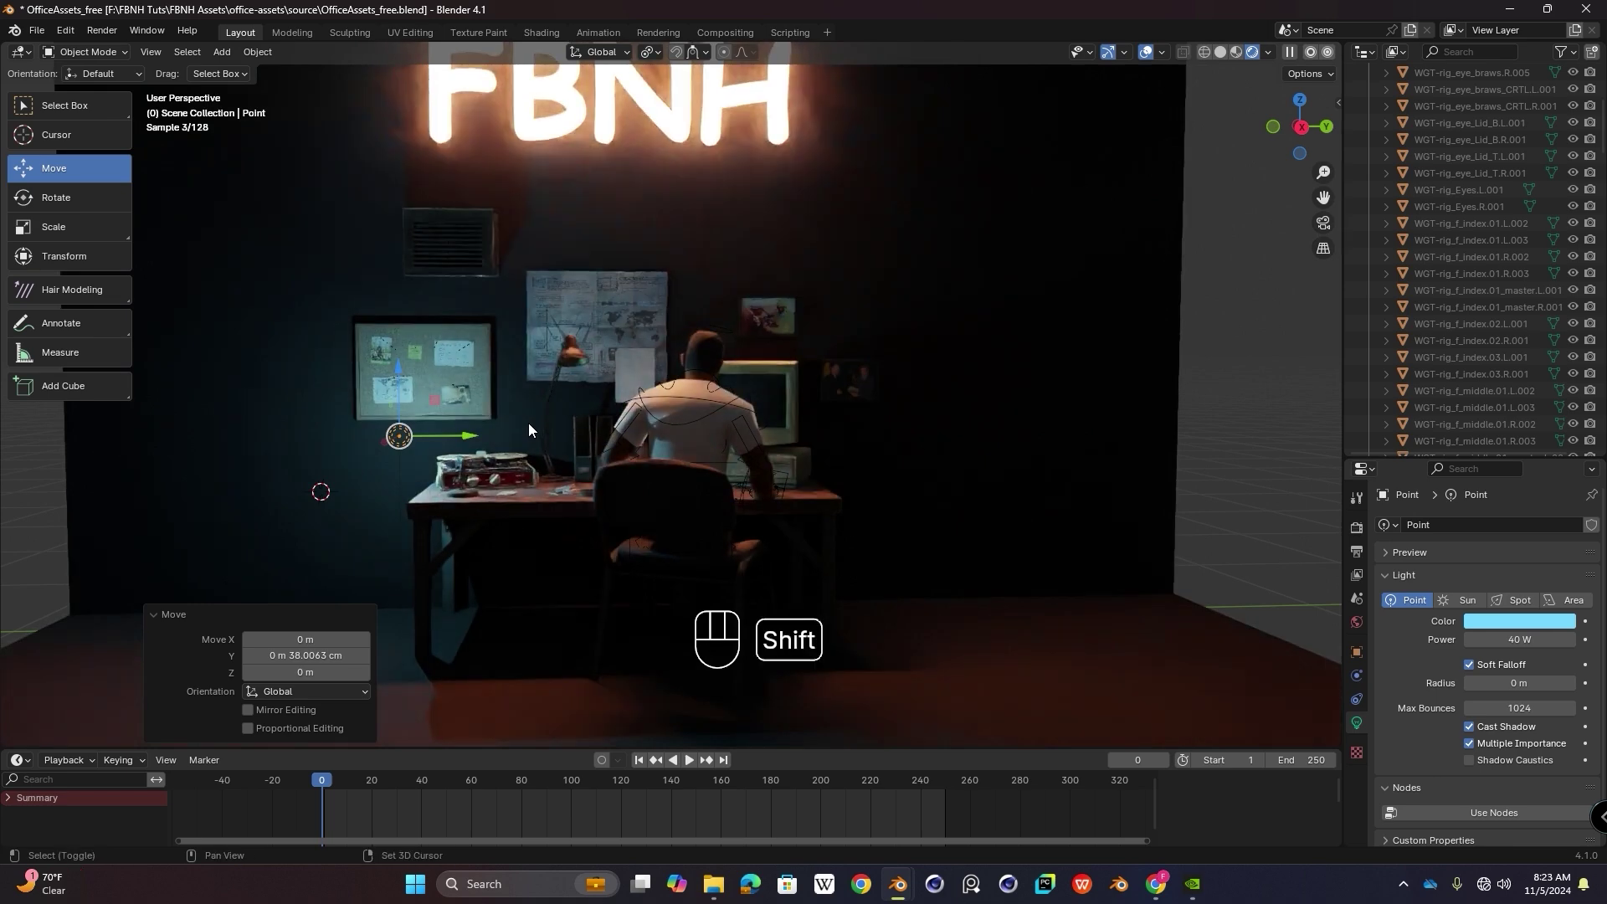
pyautogui.hotkey('shift', 'd')
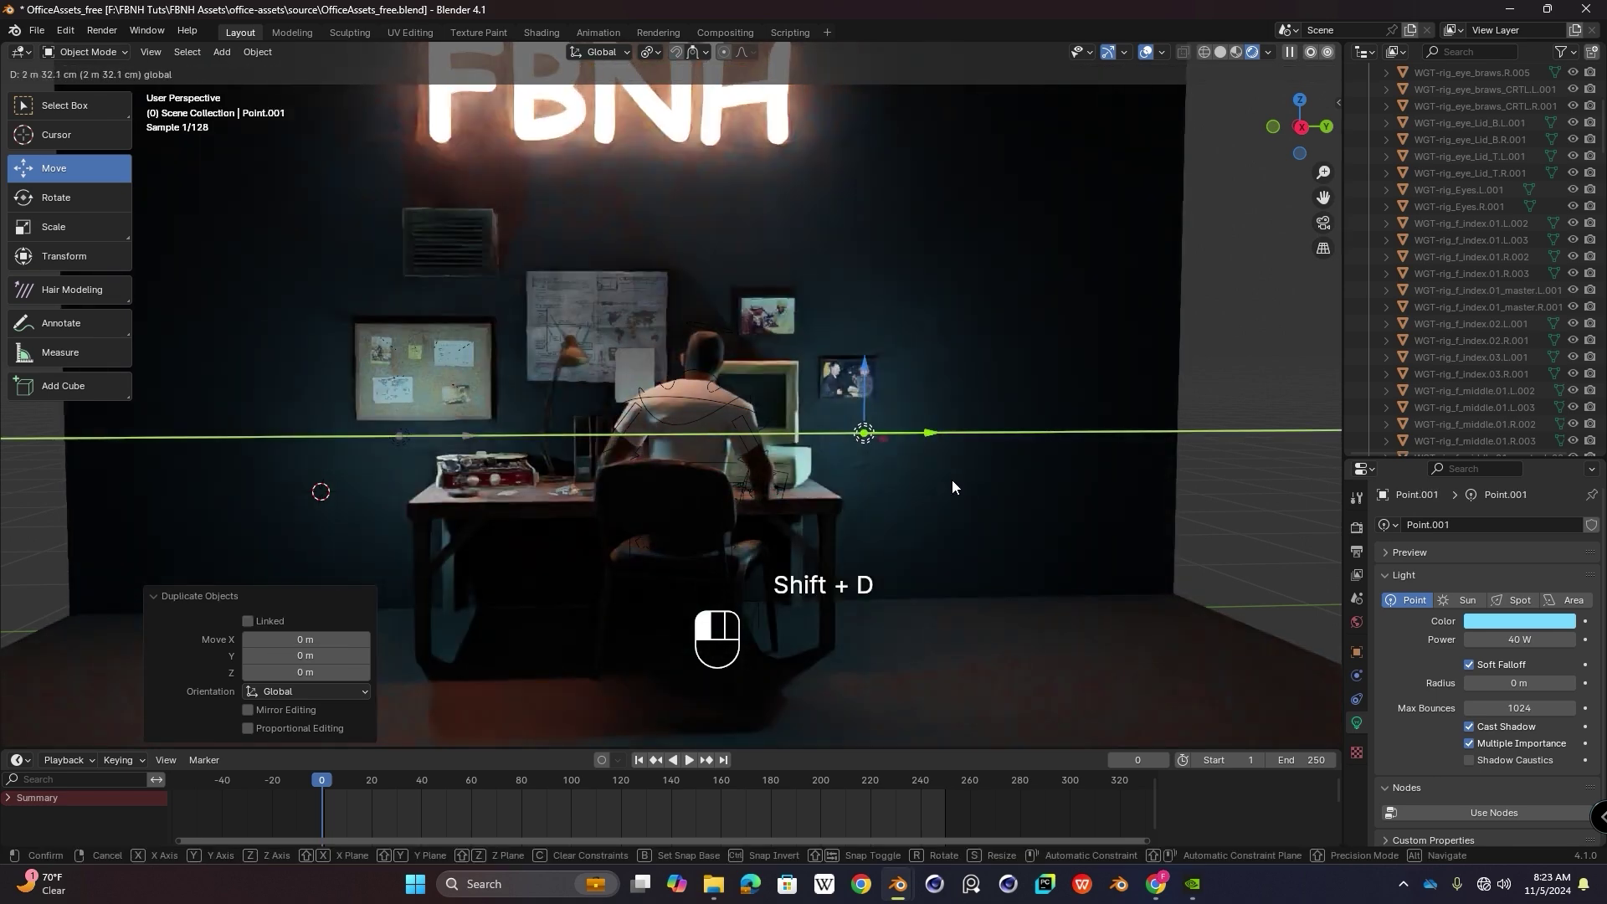
pyautogui.click(954, 456)
pyautogui.click(1528, 621)
pyautogui.moveTo(1480, 419)
pyautogui.mouseDown()
pyautogui.moveTo(1511, 489)
pyautogui.moveTo(1494, 506)
pyautogui.moveTo(1439, 497)
pyautogui.moveTo(1458, 492)
pyautogui.moveTo(1453, 434)
pyautogui.mouseUp()
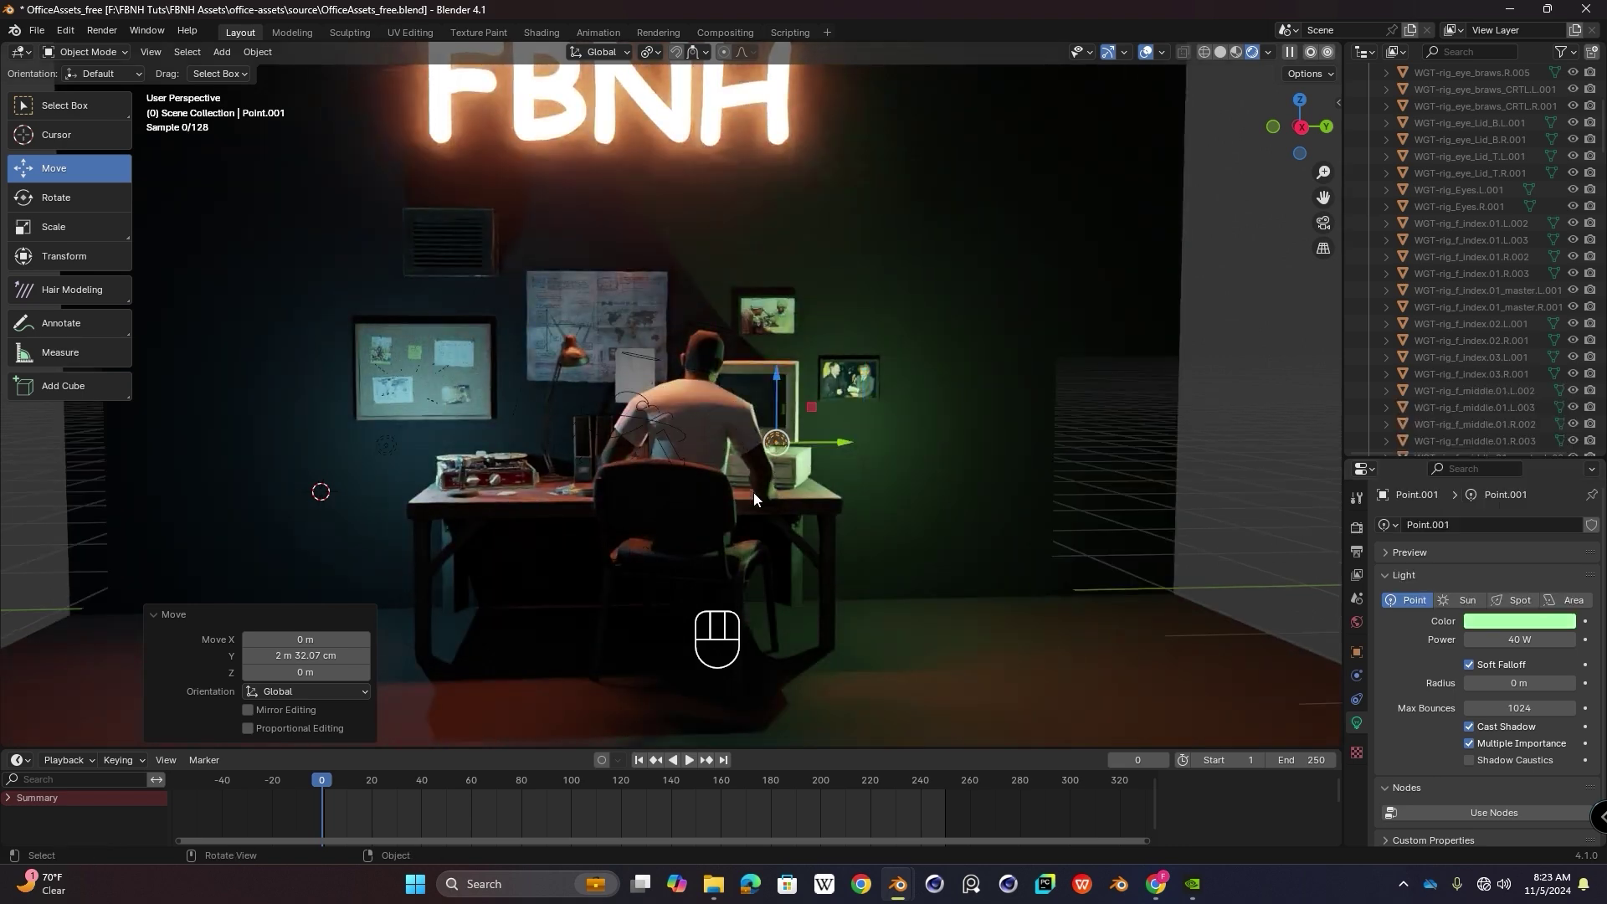
# Step: Set the green point light's radius to 65 cm and its power to 53.9 W
pyautogui.scroll(-2, 758, 484)
pyautogui.keyDown('shift'); pyautogui.moveTo(826, 545); pyautogui.dragTo(951, 566, button='middle'); pyautogui.keyUp('shift')
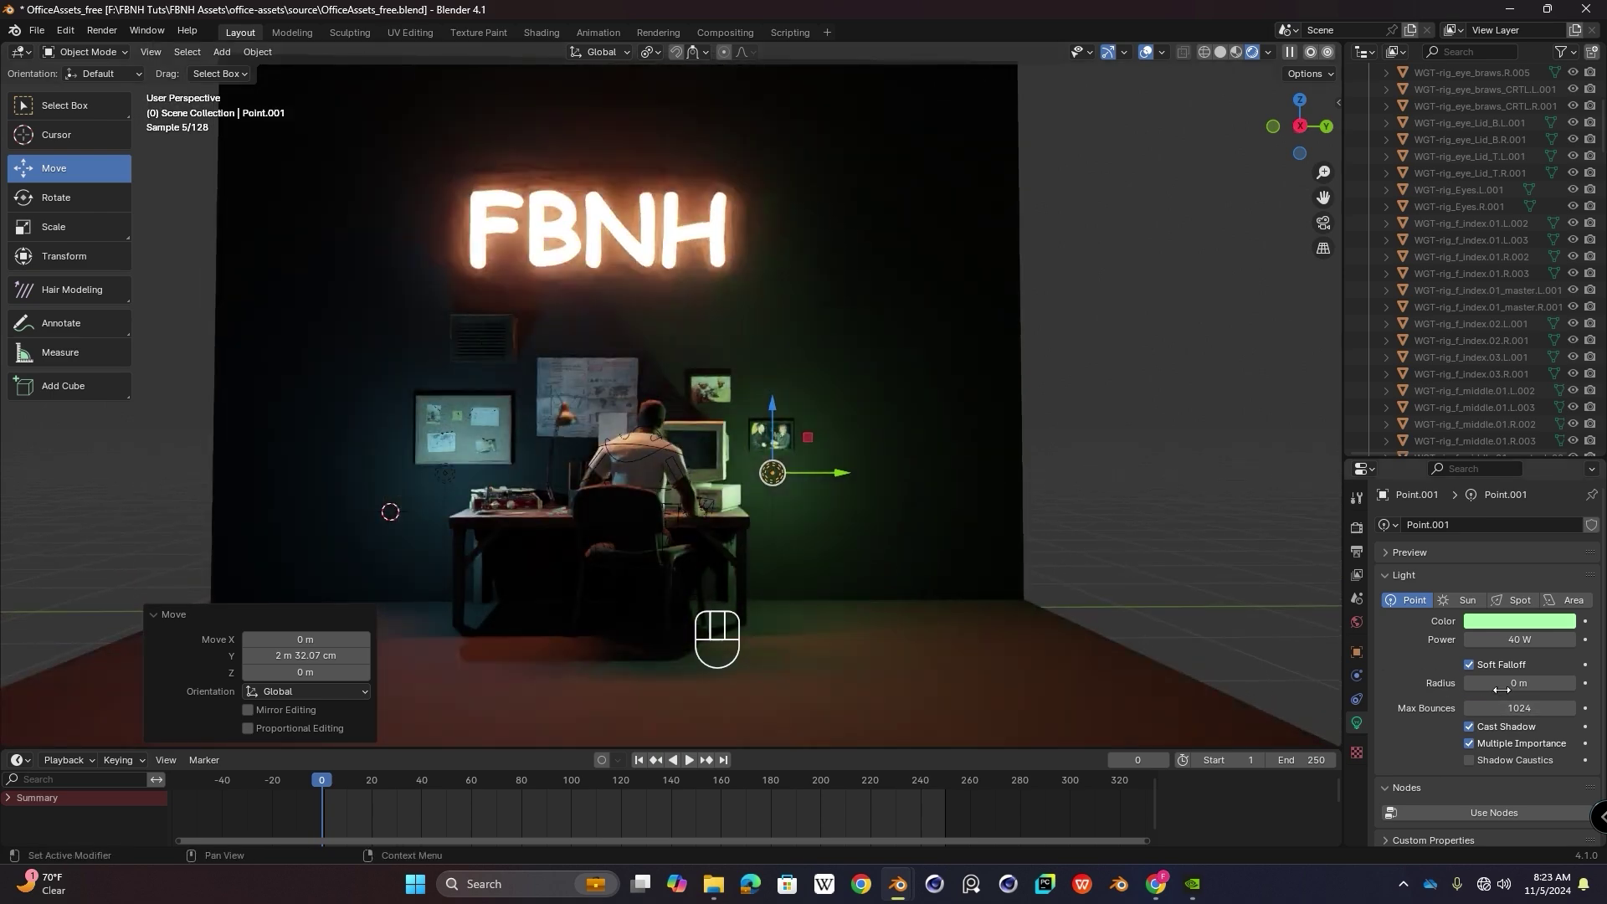
pyautogui.moveTo(1504, 682); pyautogui.dragTo(1546, 639)
pyautogui.click(1219, 445)
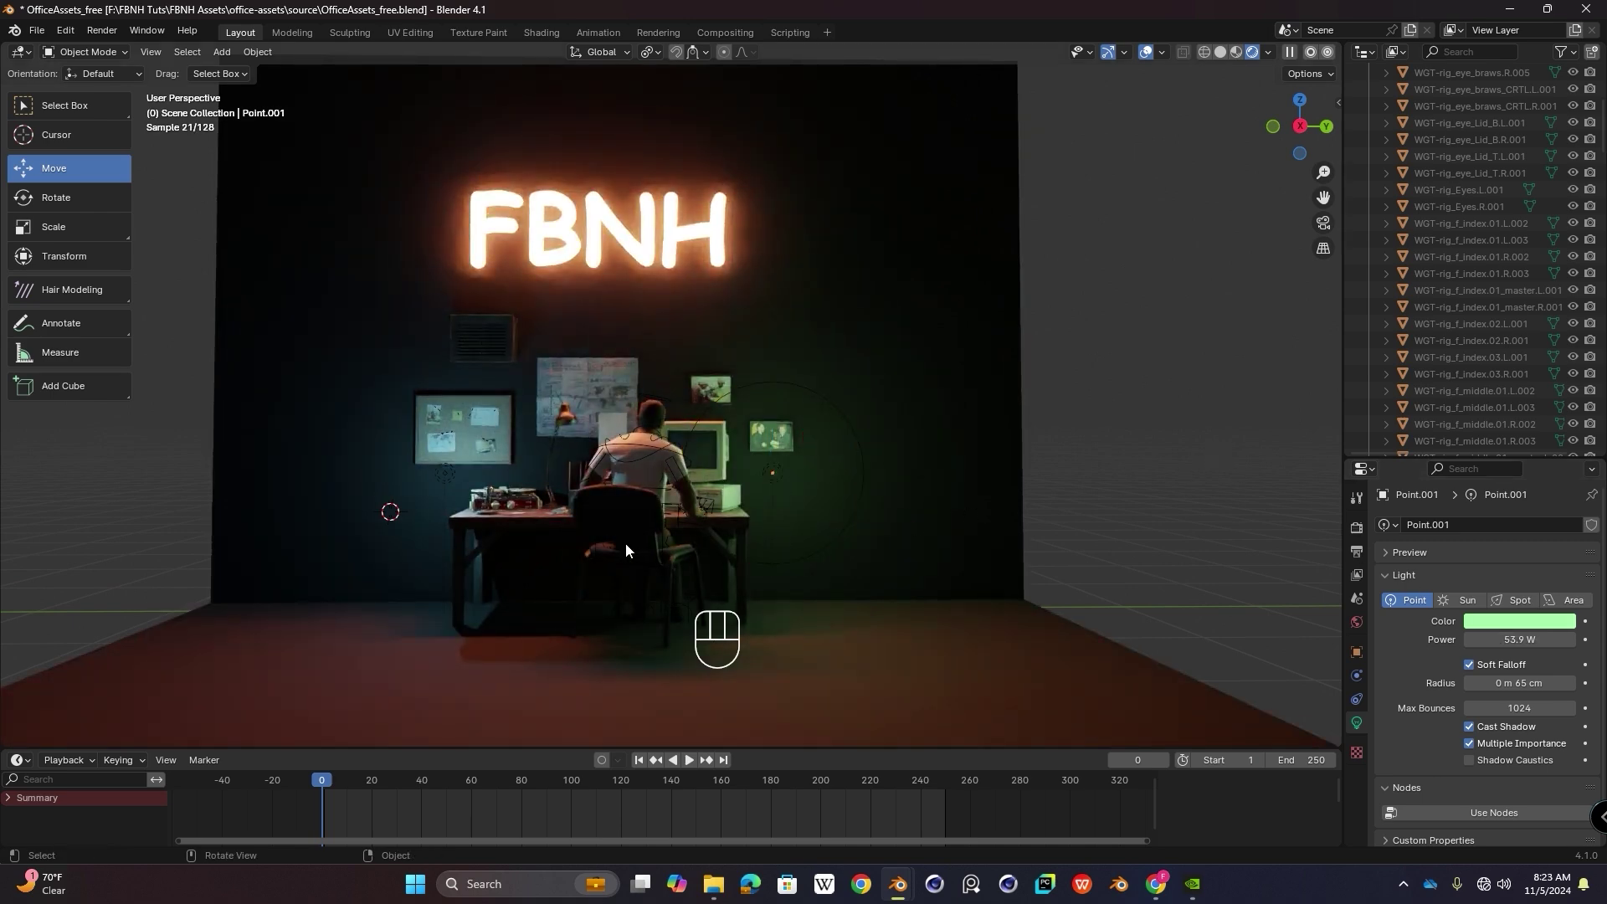
# Step: Set the blue point light's power to 76.9 W and its radius to 56 cm
pyautogui.moveTo(625, 550); pyautogui.dragTo(581, 532, button='middle')
pyautogui.click(441, 477)
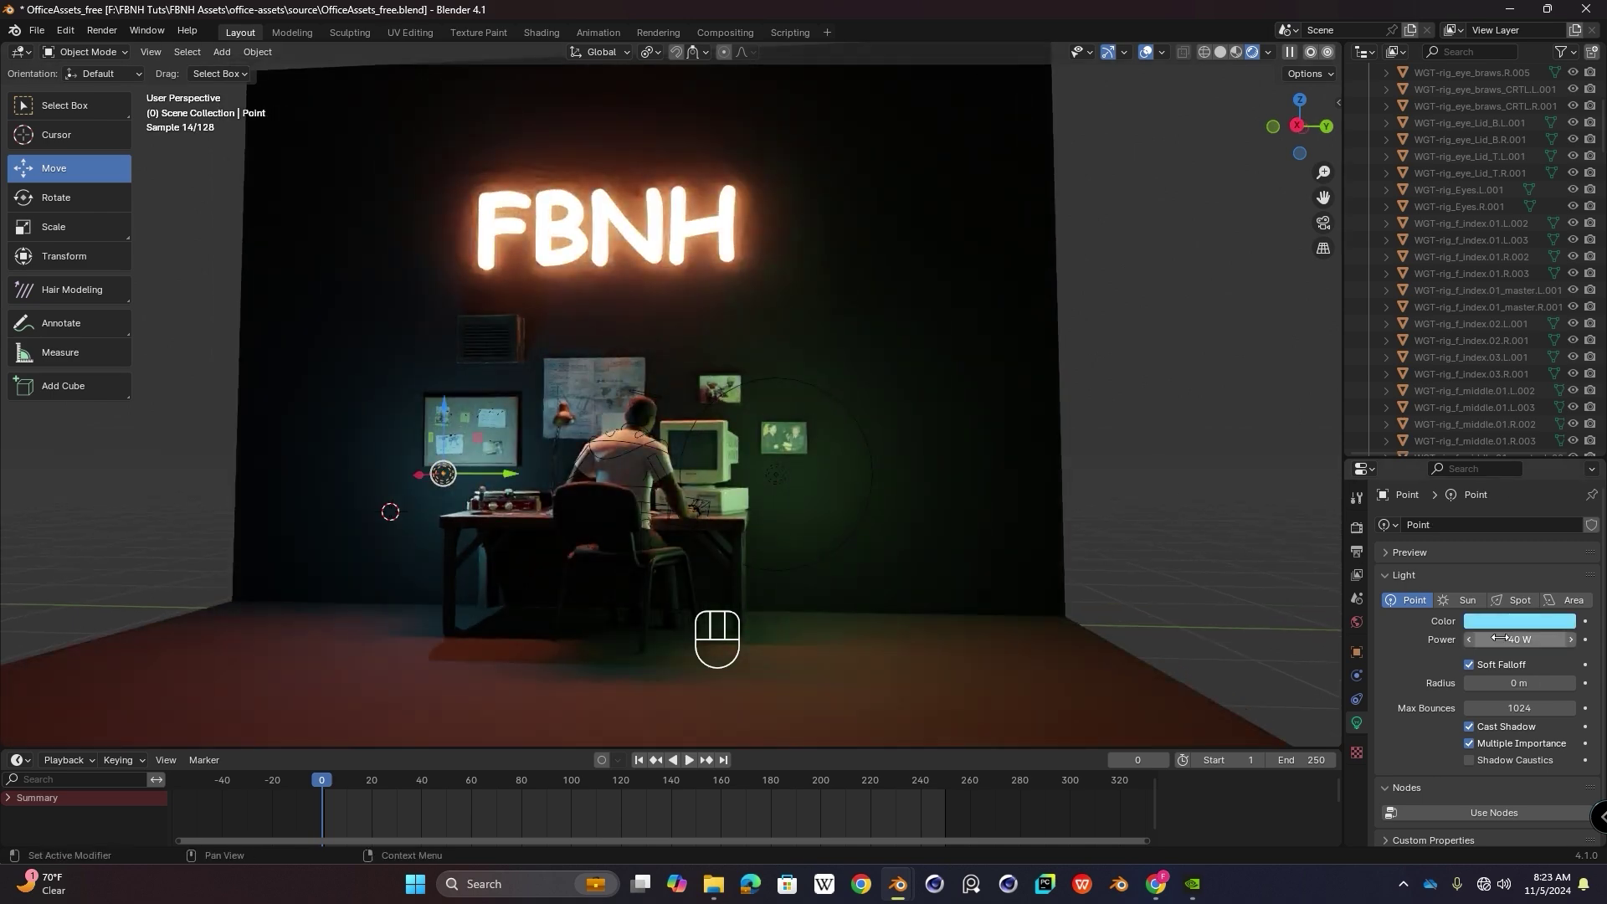
pyautogui.moveTo(1506, 639); pyautogui.dragTo(1547, 639)
pyautogui.click(1126, 449)
# Step: Examine the blue and green lighting across the room, then close up around the seated character, computer and desk
pyautogui.moveTo(770, 400); pyautogui.dragTo(779, 409, button='middle')
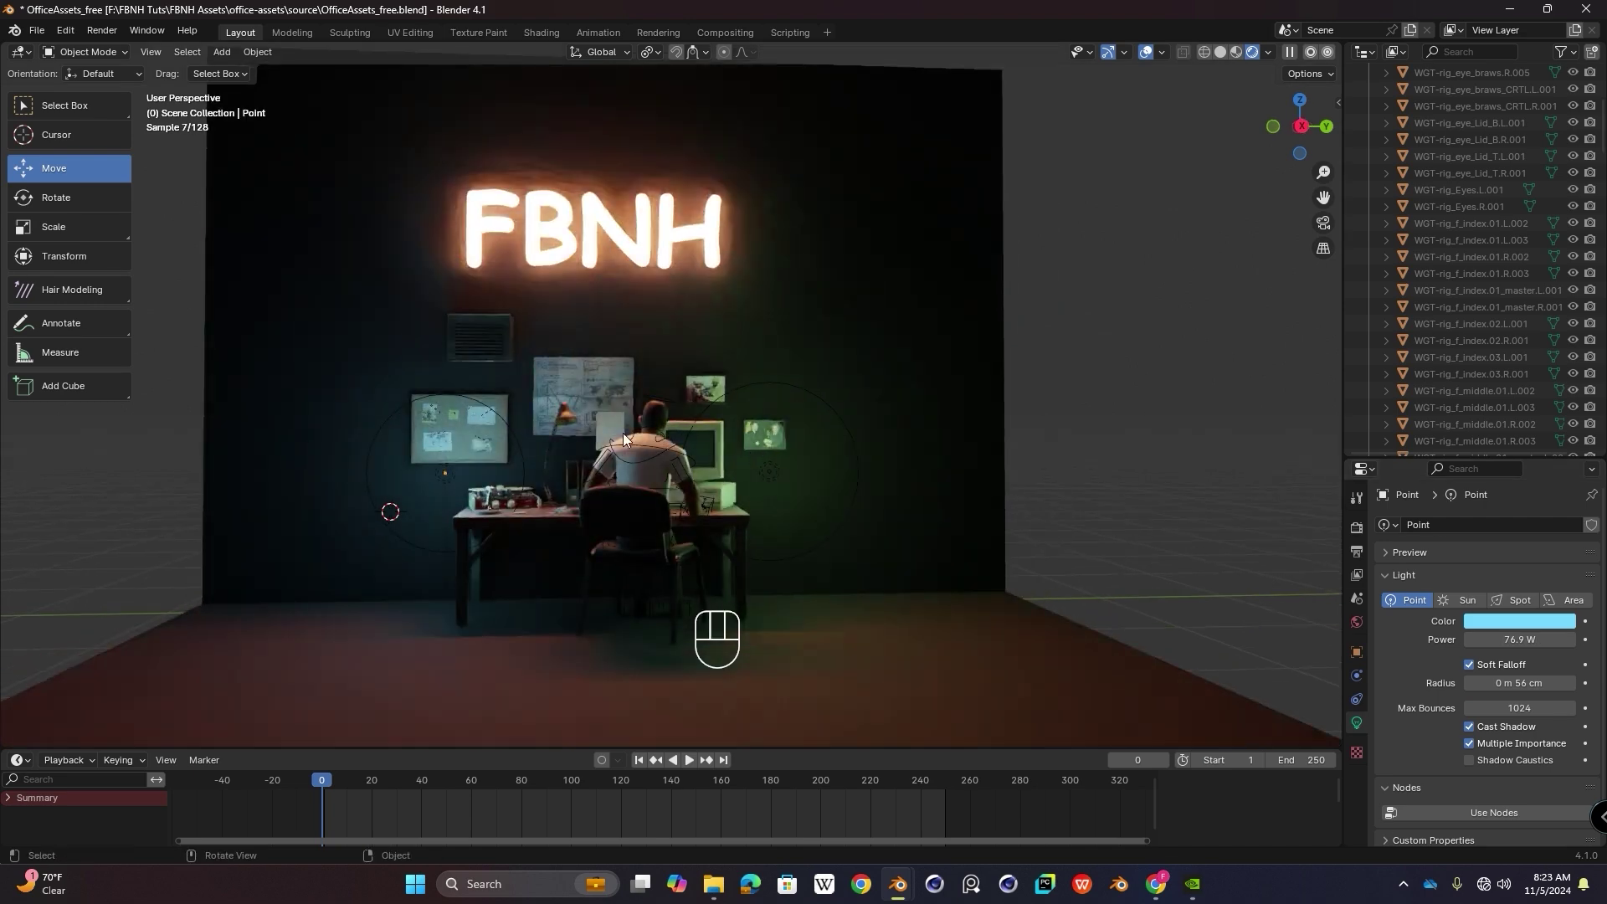
pyautogui.keyDown('shift'); pyautogui.moveTo(623, 434); pyautogui.dragTo(733, 425, button='middle'); pyautogui.keyUp('shift')
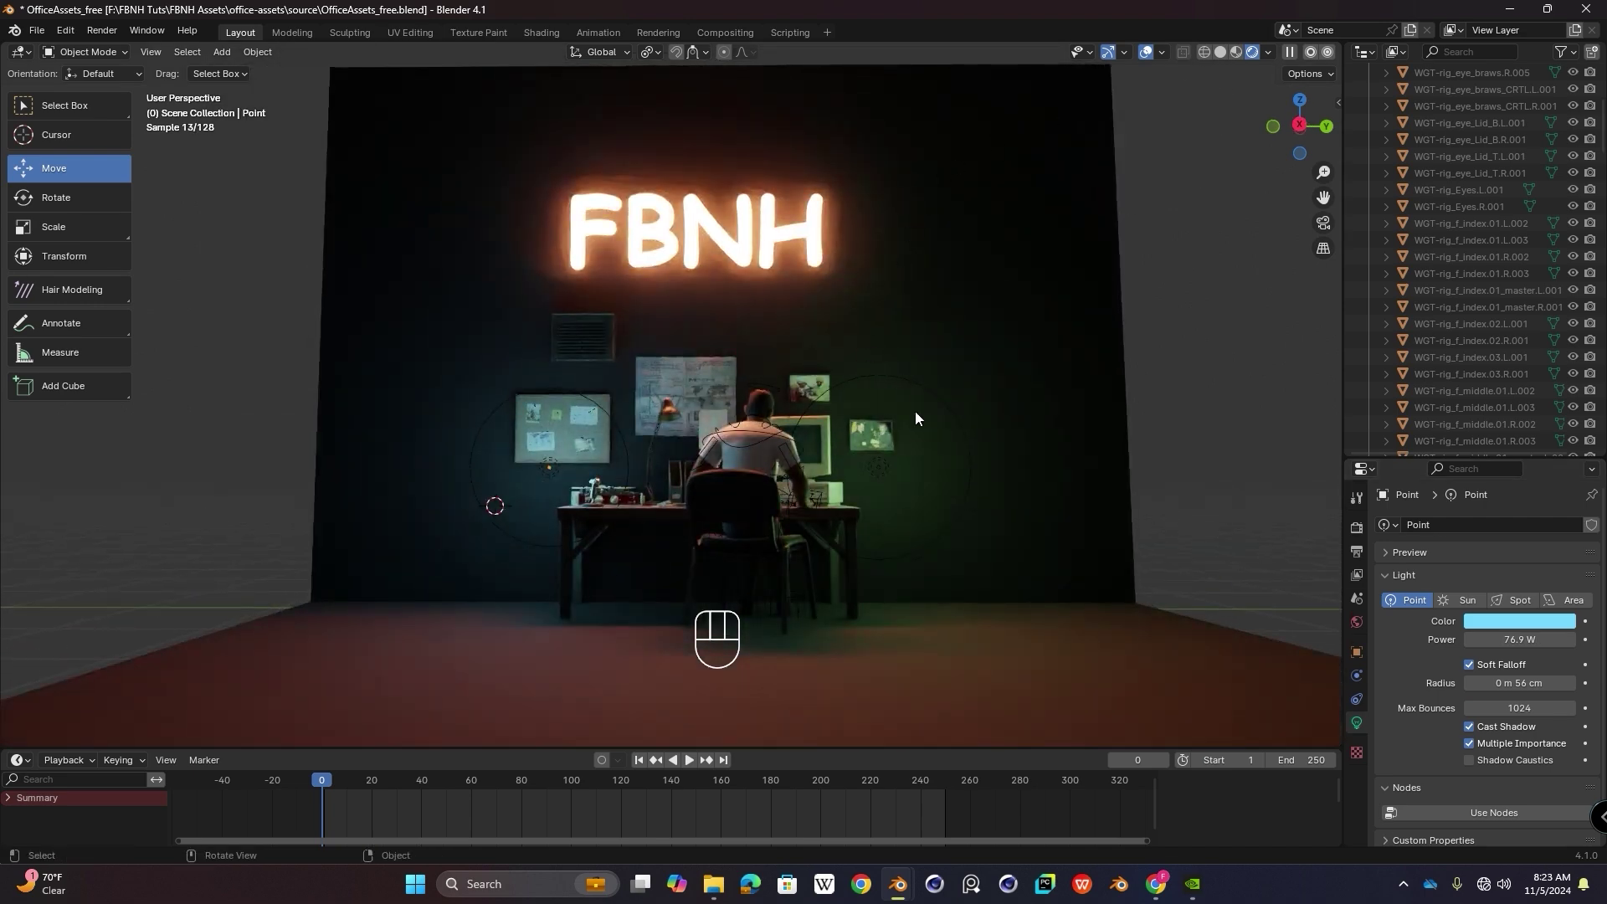
pyautogui.moveTo(686, 429); pyautogui.dragTo(736, 445, button='middle')
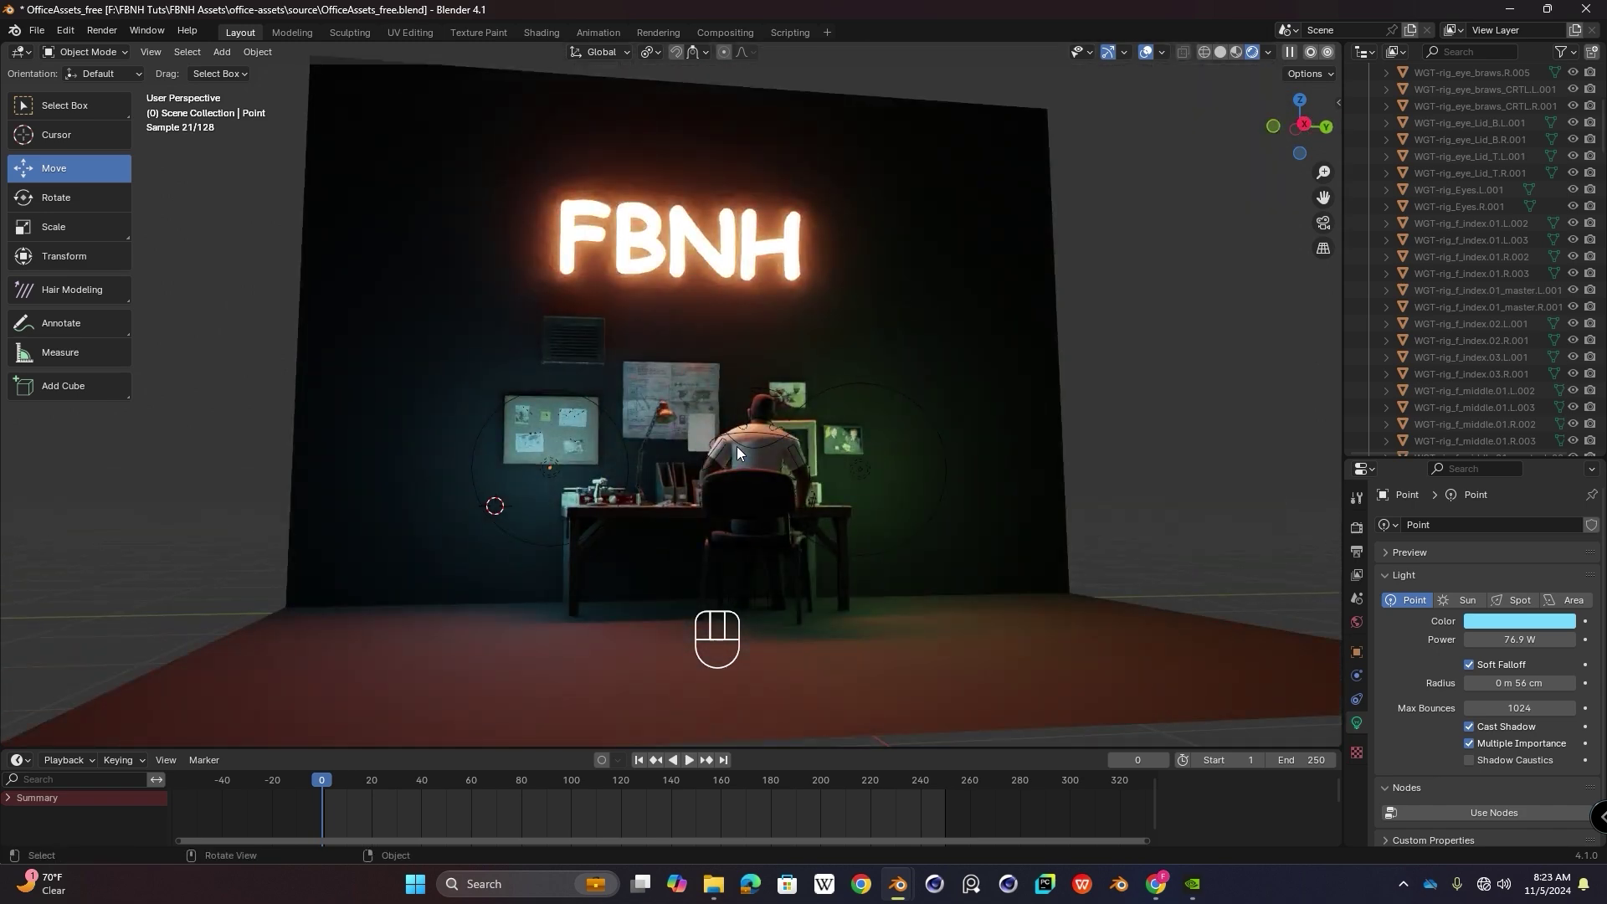
pyautogui.scroll(-3, 736, 452)
pyautogui.scroll(5, 736, 458)
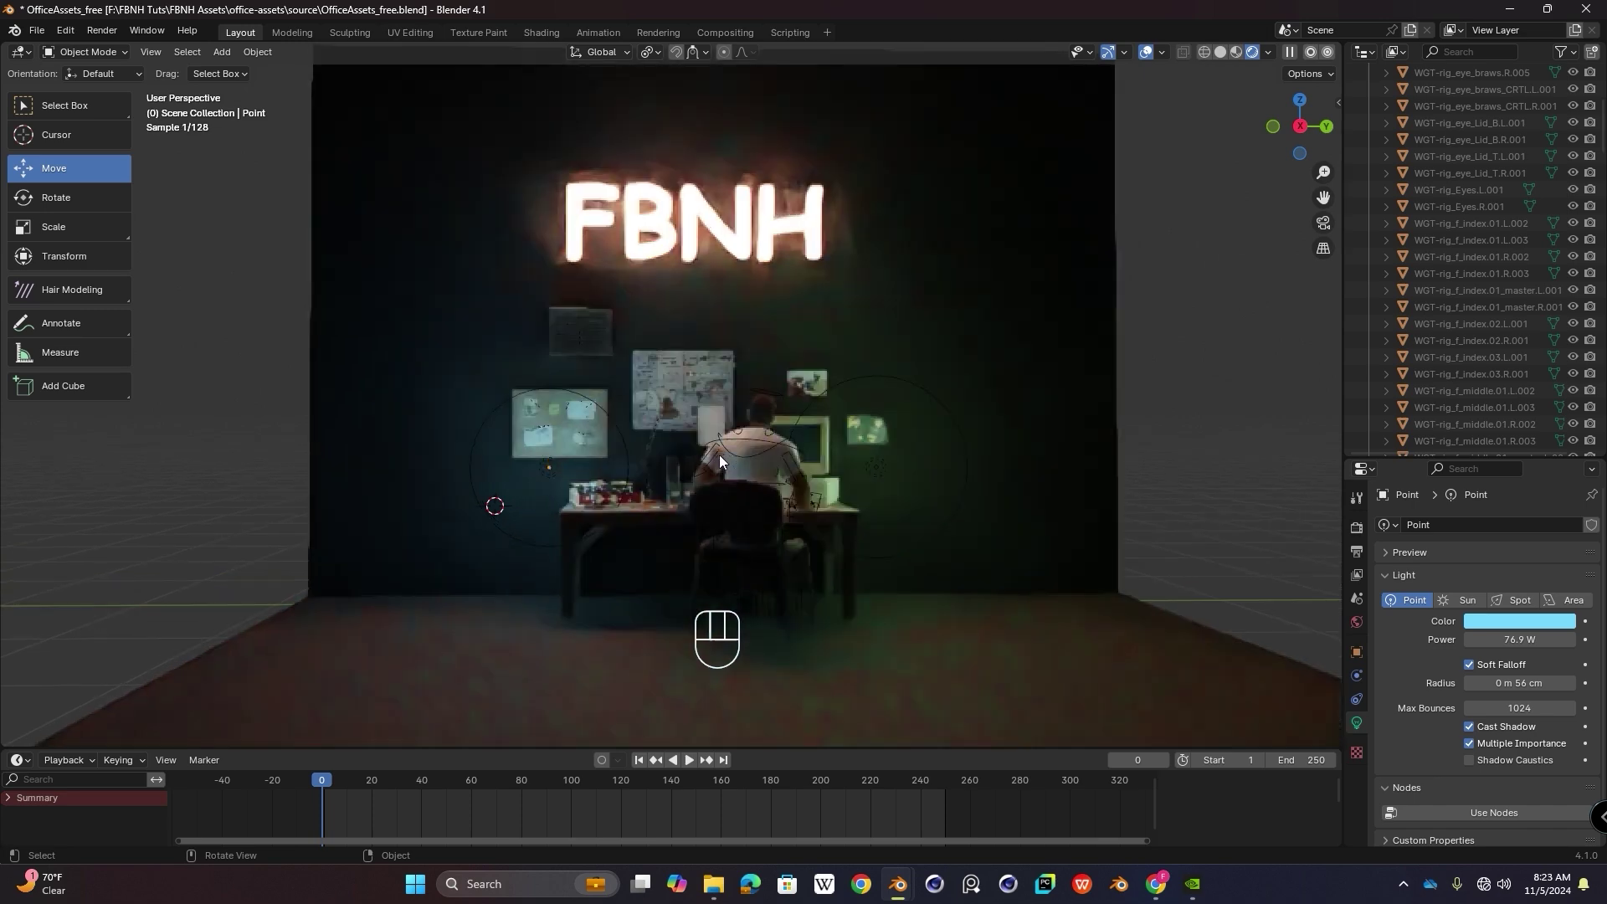
pyautogui.keyDown('shift'); pyautogui.moveTo(720, 454); pyautogui.dragTo(715, 487, button='middle'); pyautogui.keyUp('shift')
pyautogui.scroll(4, 671, 467)
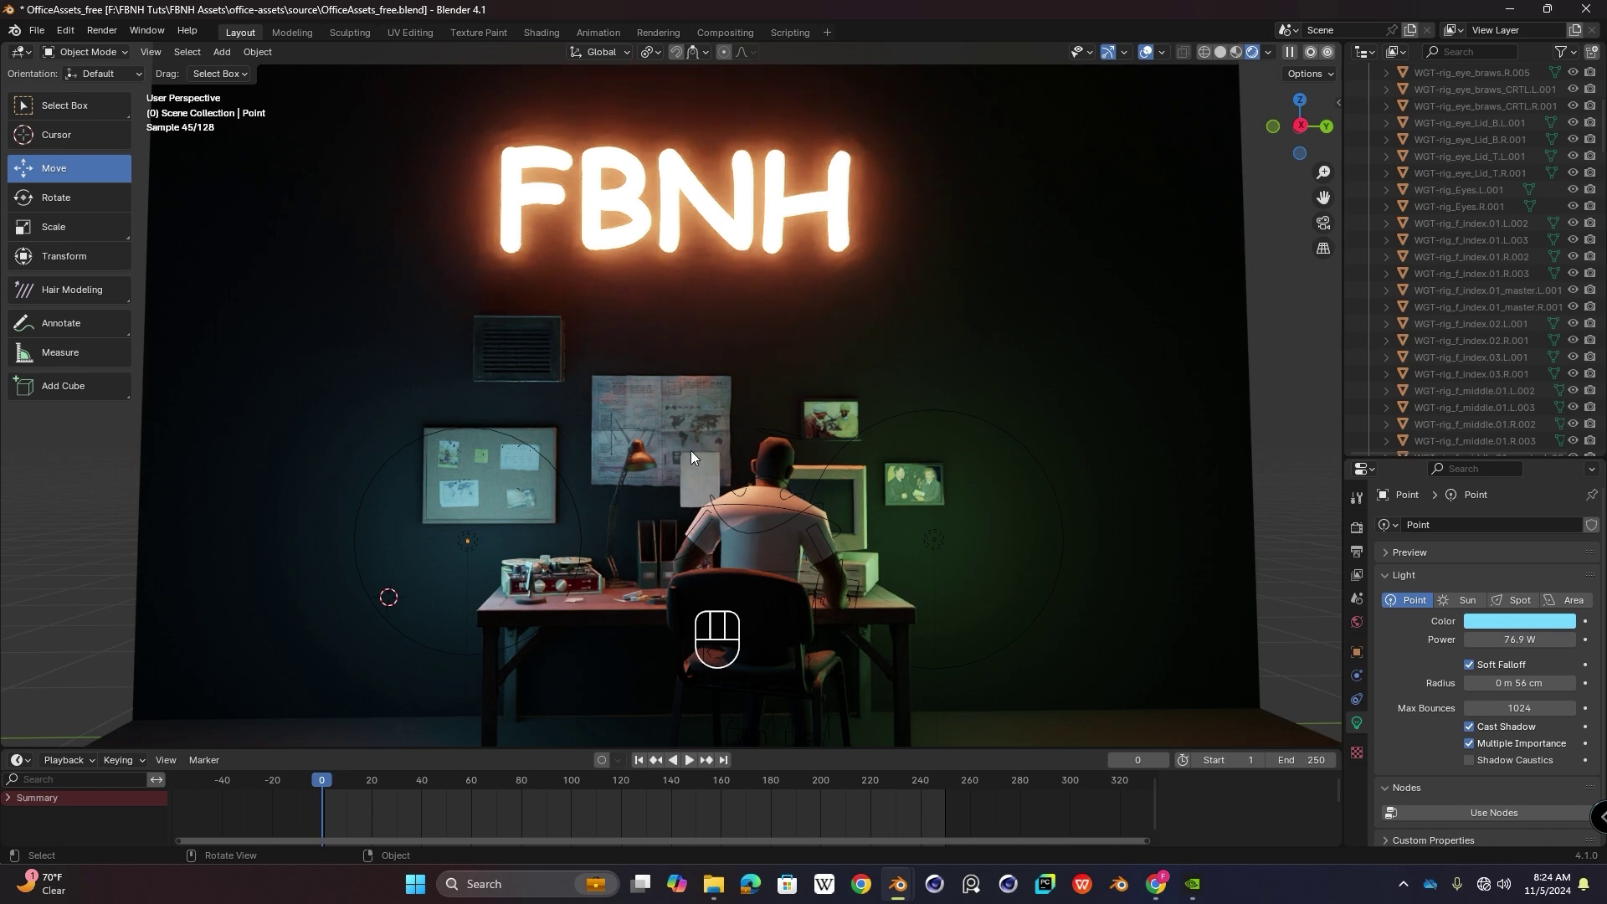
pyautogui.scroll(-1, 691, 448)
pyautogui.keyDown('shift'); pyautogui.moveTo(632, 443); pyautogui.dragTo(763, 415, button='middle'); pyautogui.keyUp('shift')
pyautogui.keyDown('shift'); pyautogui.moveTo(696, 412); pyautogui.dragTo(626, 515, button='middle'); pyautogui.keyUp('shift')
pyautogui.scroll(3, 639, 487)
pyautogui.scroll(4, 625, 516)
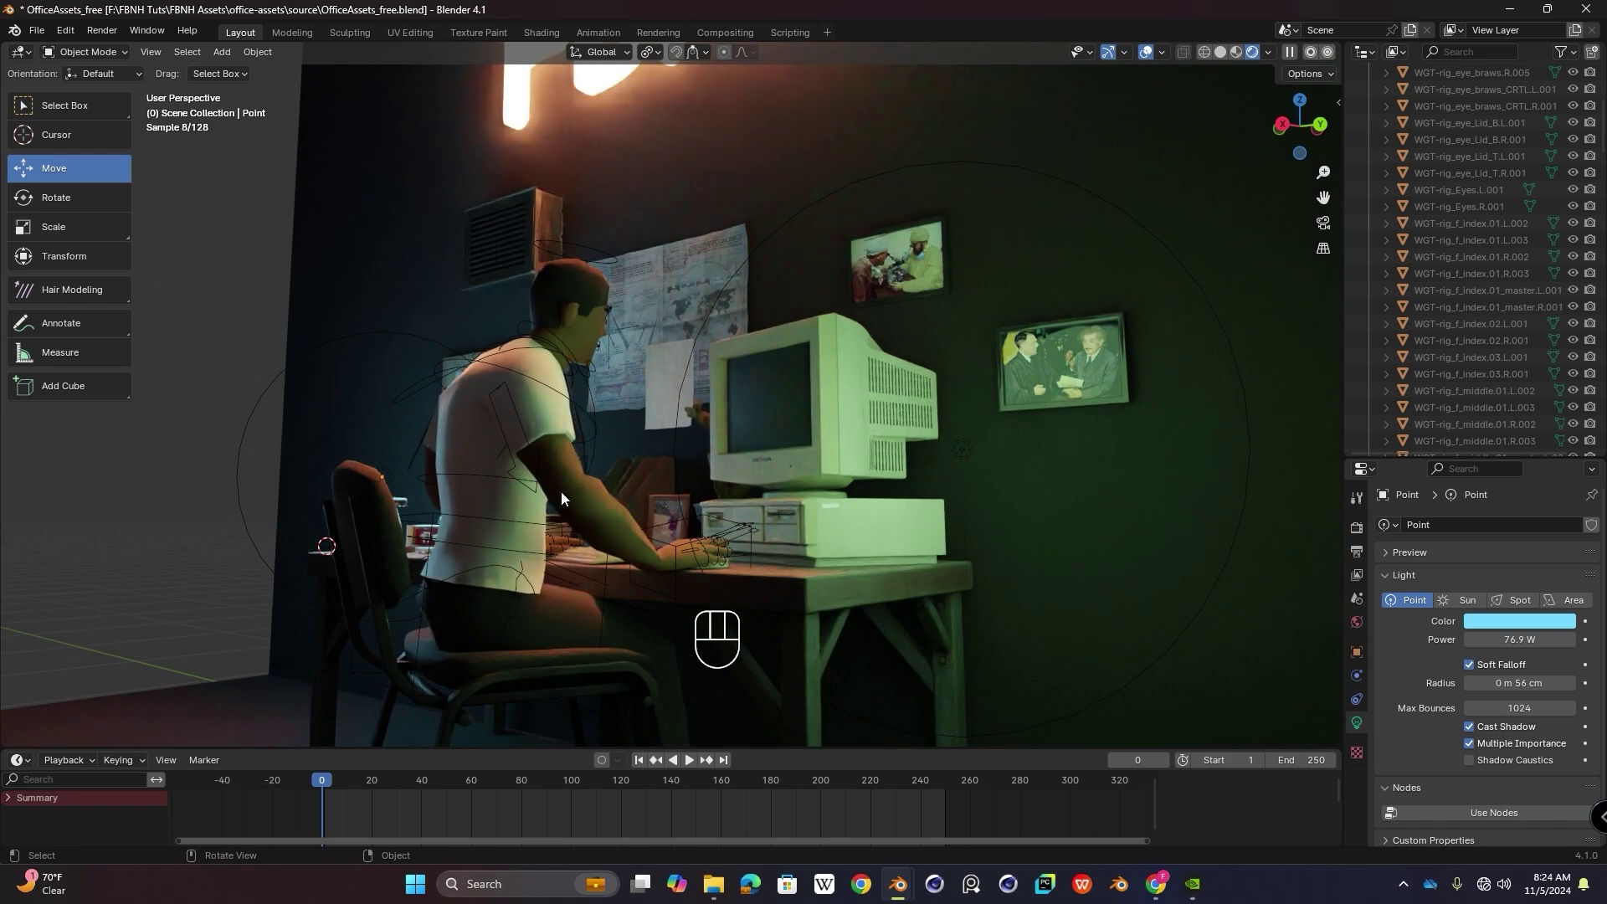
pyautogui.moveTo(533, 482); pyautogui.dragTo(460, 593, button='middle')
pyautogui.scroll(2, 673, 481)
pyautogui.moveTo(742, 454); pyautogui.dragTo(767, 370, button='middle')
pyautogui.scroll(3, 635, 510)
pyautogui.scroll(-4, 635, 485)
pyautogui.scroll(-1, 644, 470)
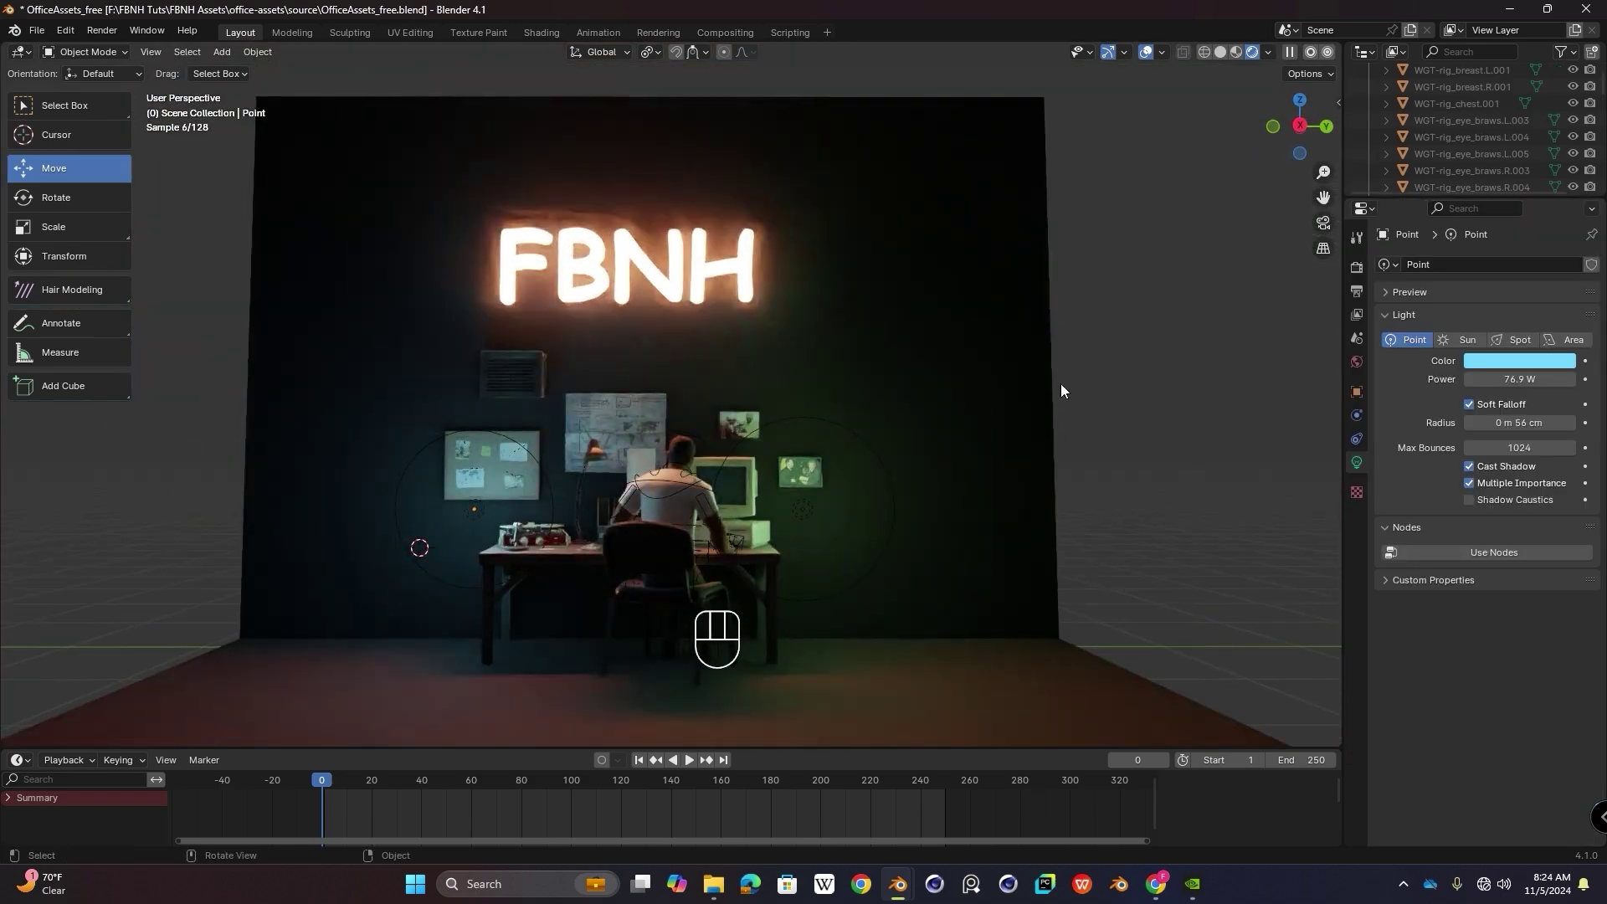
# Step: Add a camera to the scene and align it to the current front view of the desk
pyautogui.hotkey('shift', 'a')
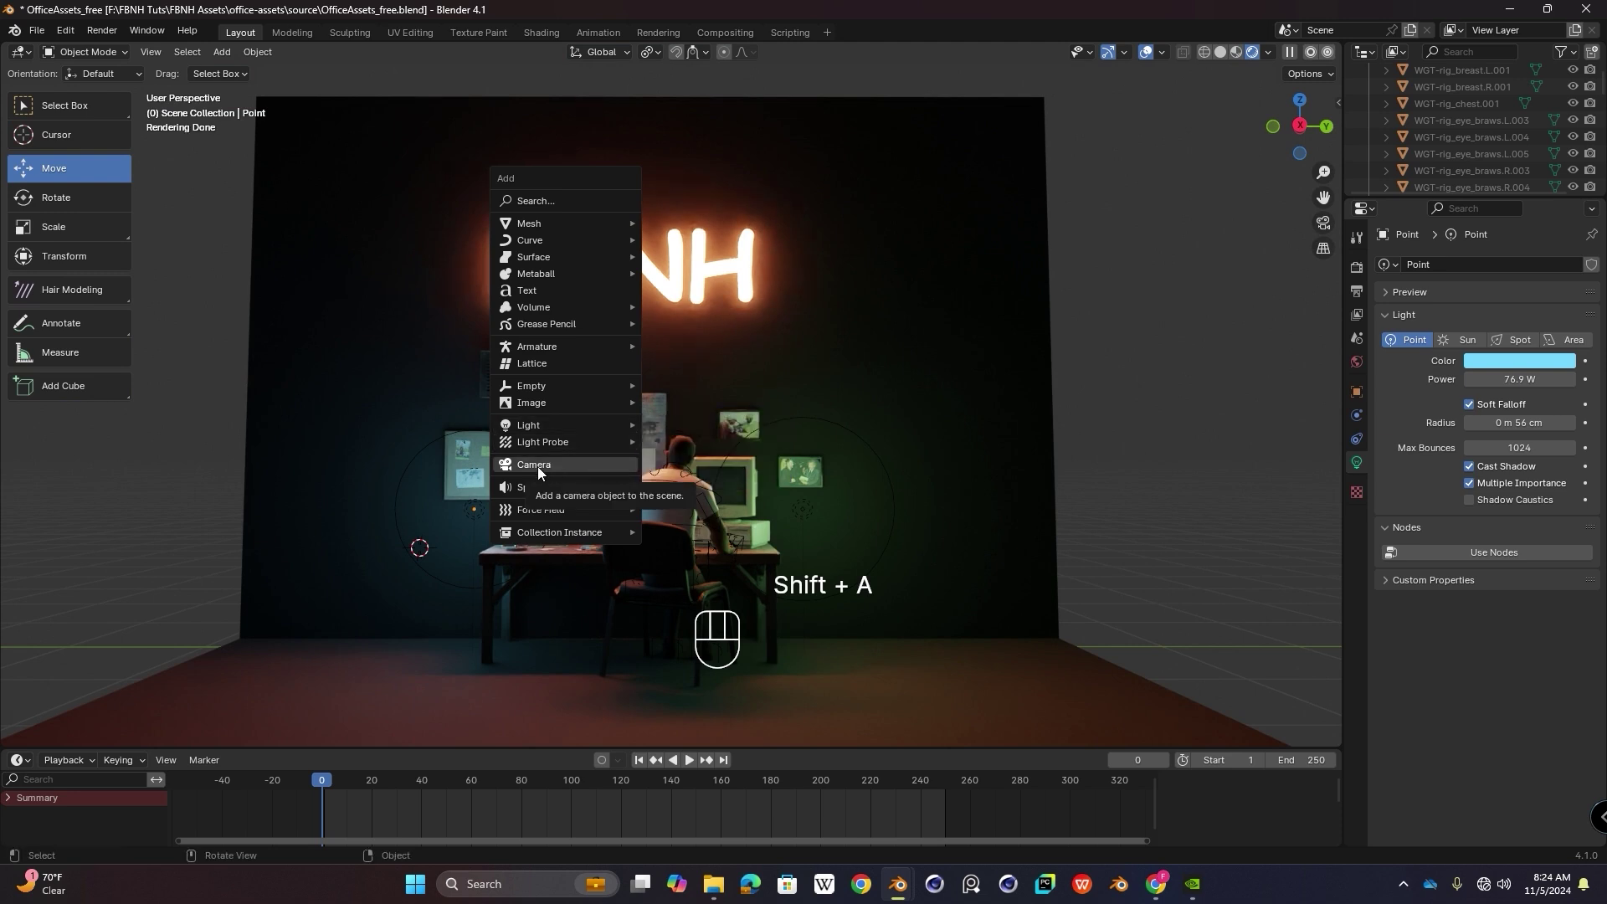
pyautogui.click(559, 465)
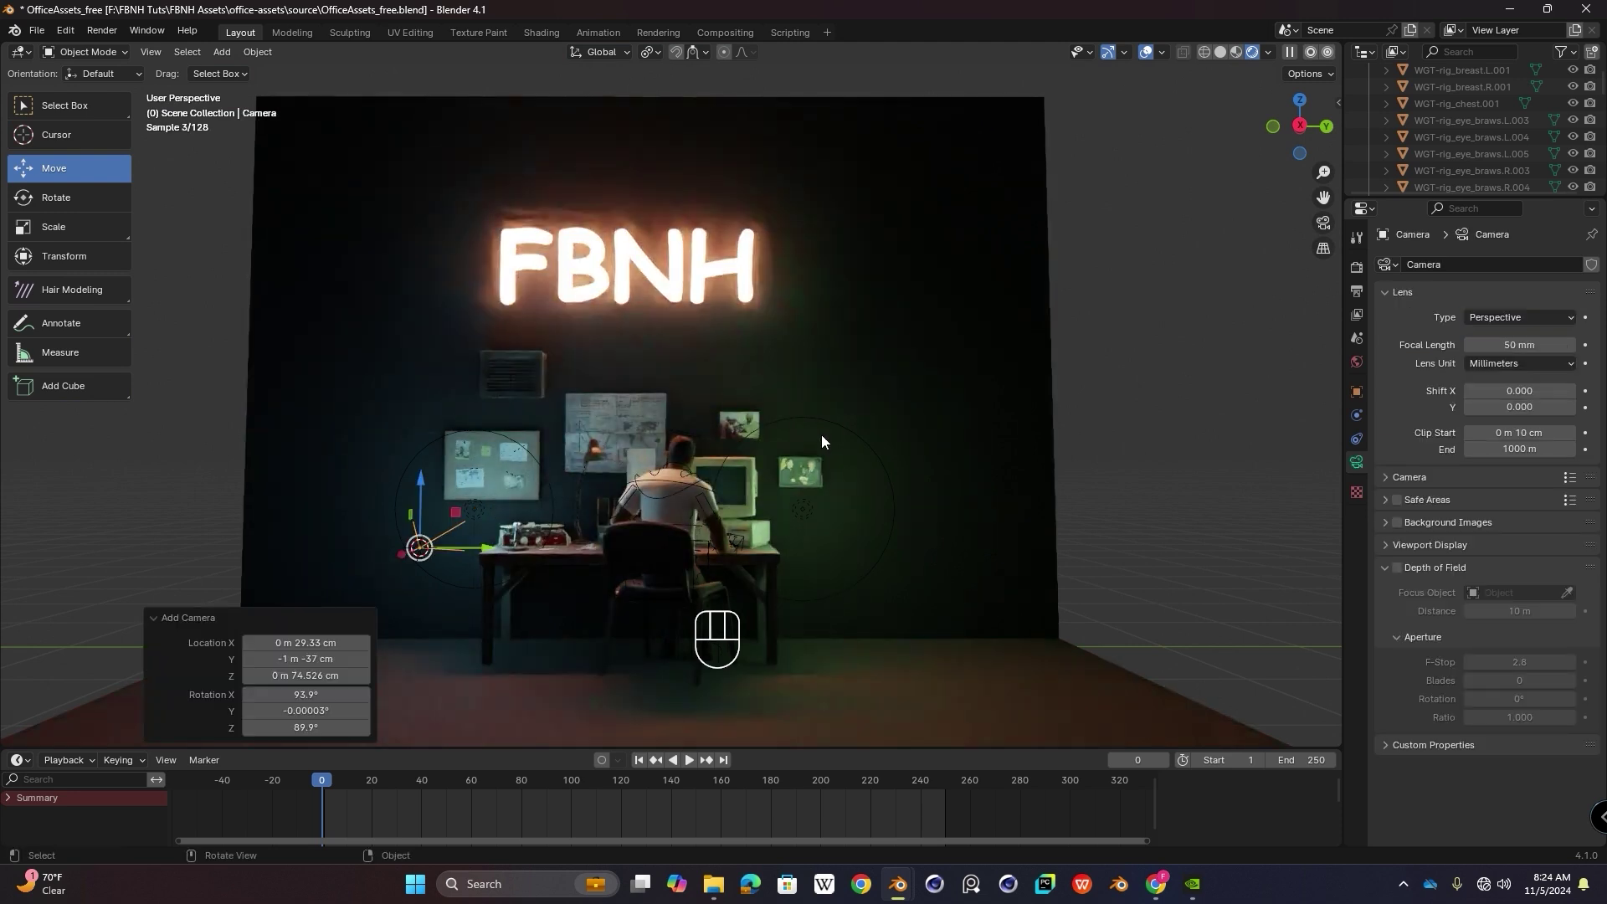
pyautogui.moveTo(821, 434); pyautogui.dragTo(440, 579, button='middle')
pyautogui.moveTo(564, 549); pyautogui.dragTo(761, 527, button='middle')
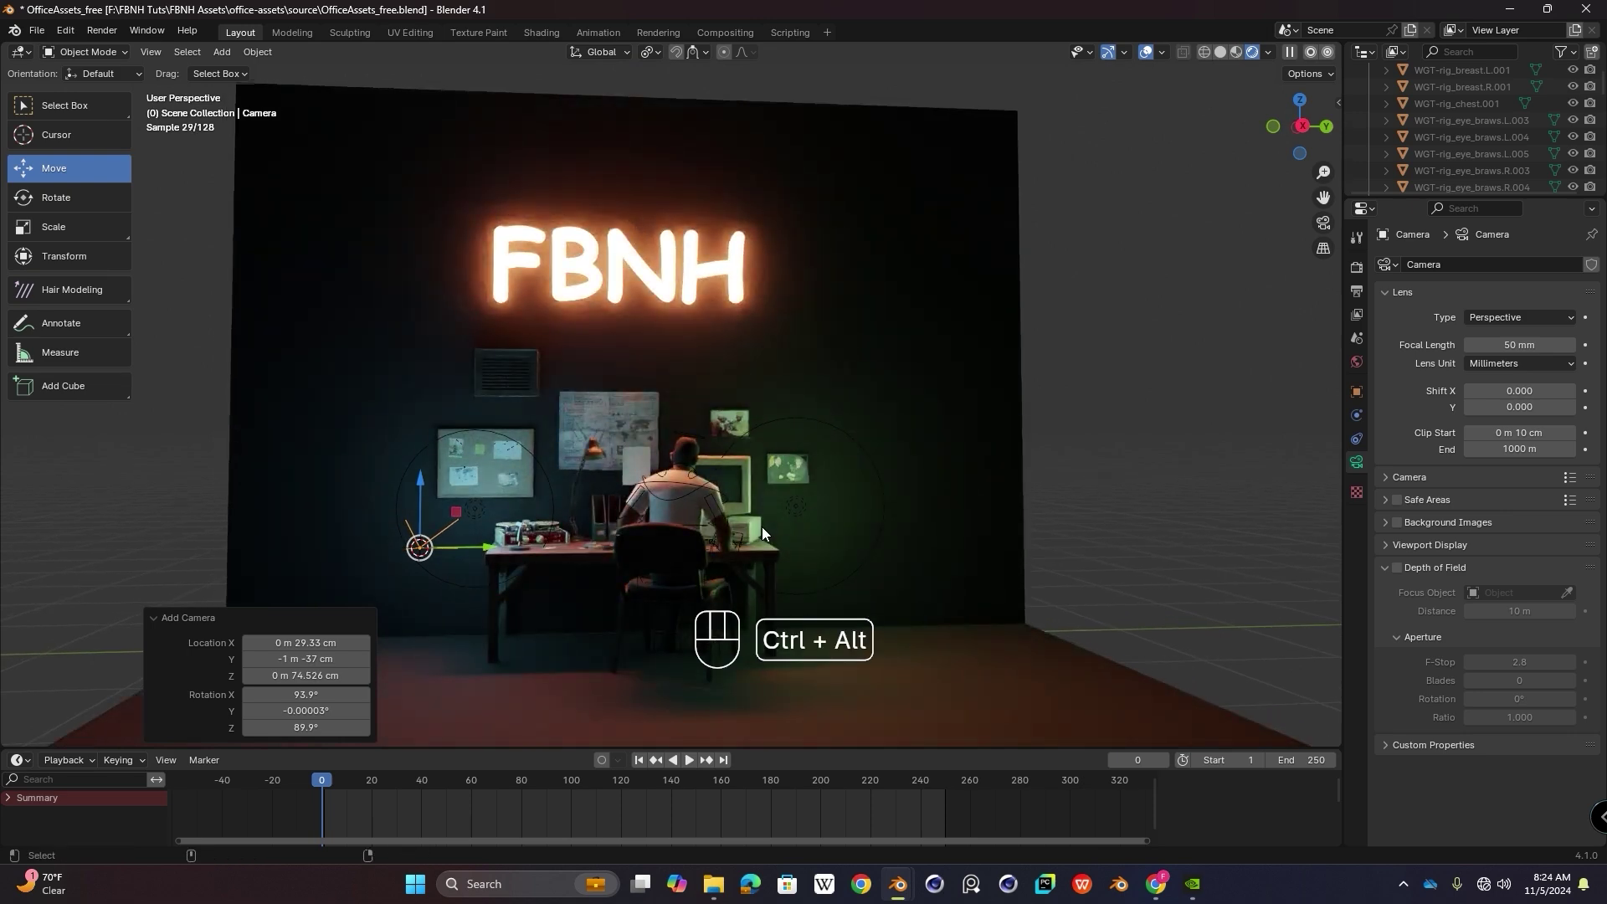
pyautogui.press('ctrl+alt+KP_0')
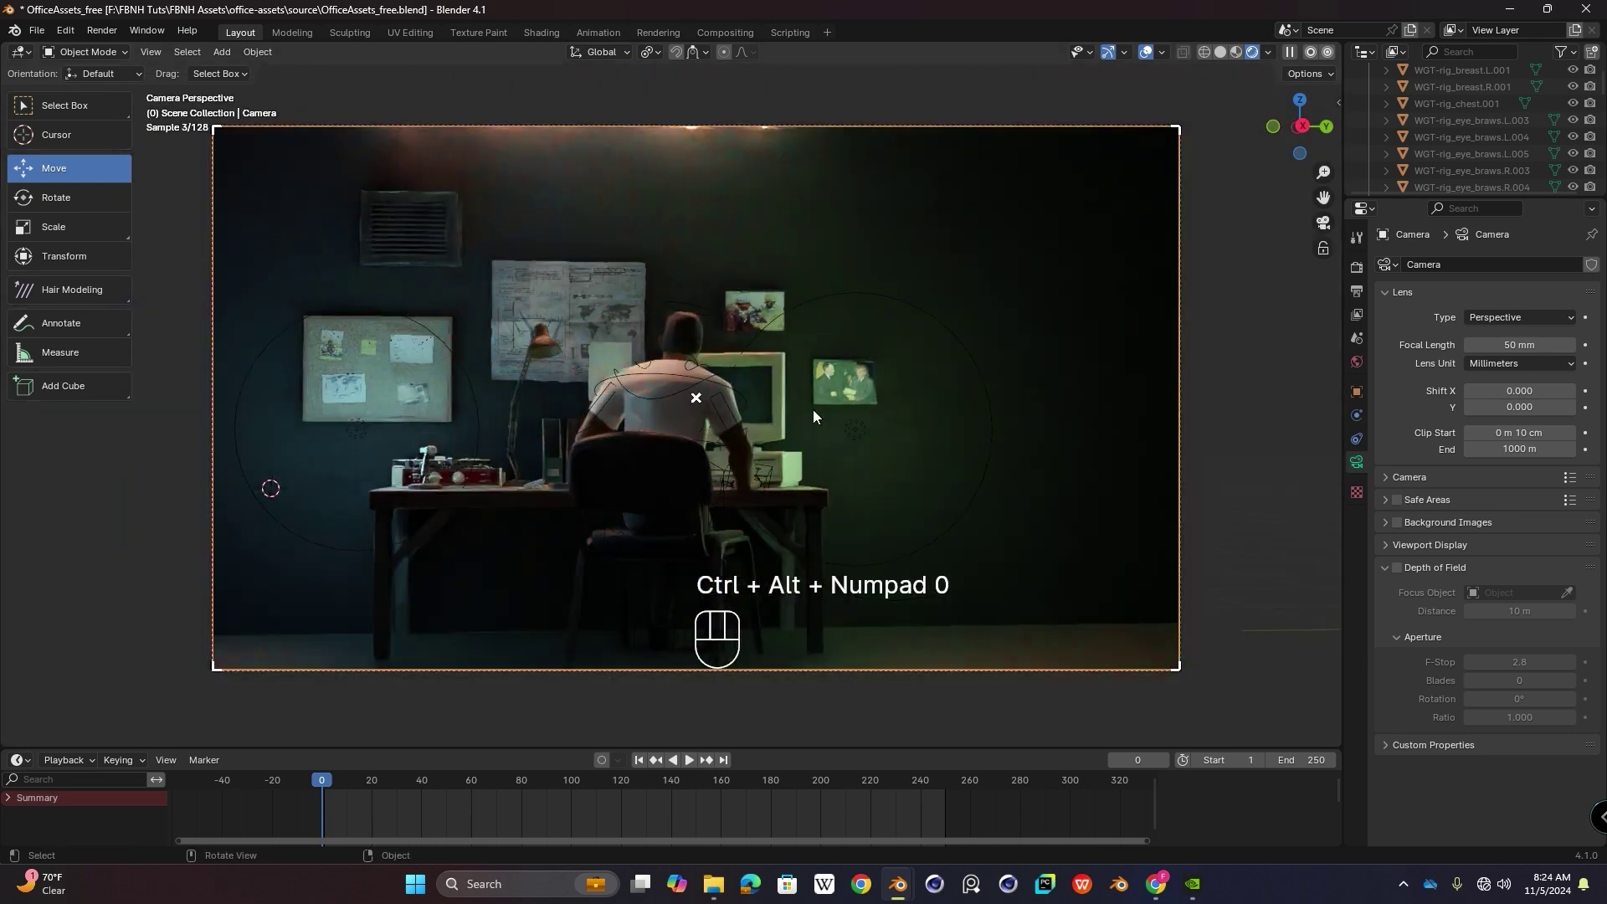
# Step: Move the camera back about 1.33 m along the global X axis and look through it to check the framing
pyautogui.scroll(-1, 791, 424)
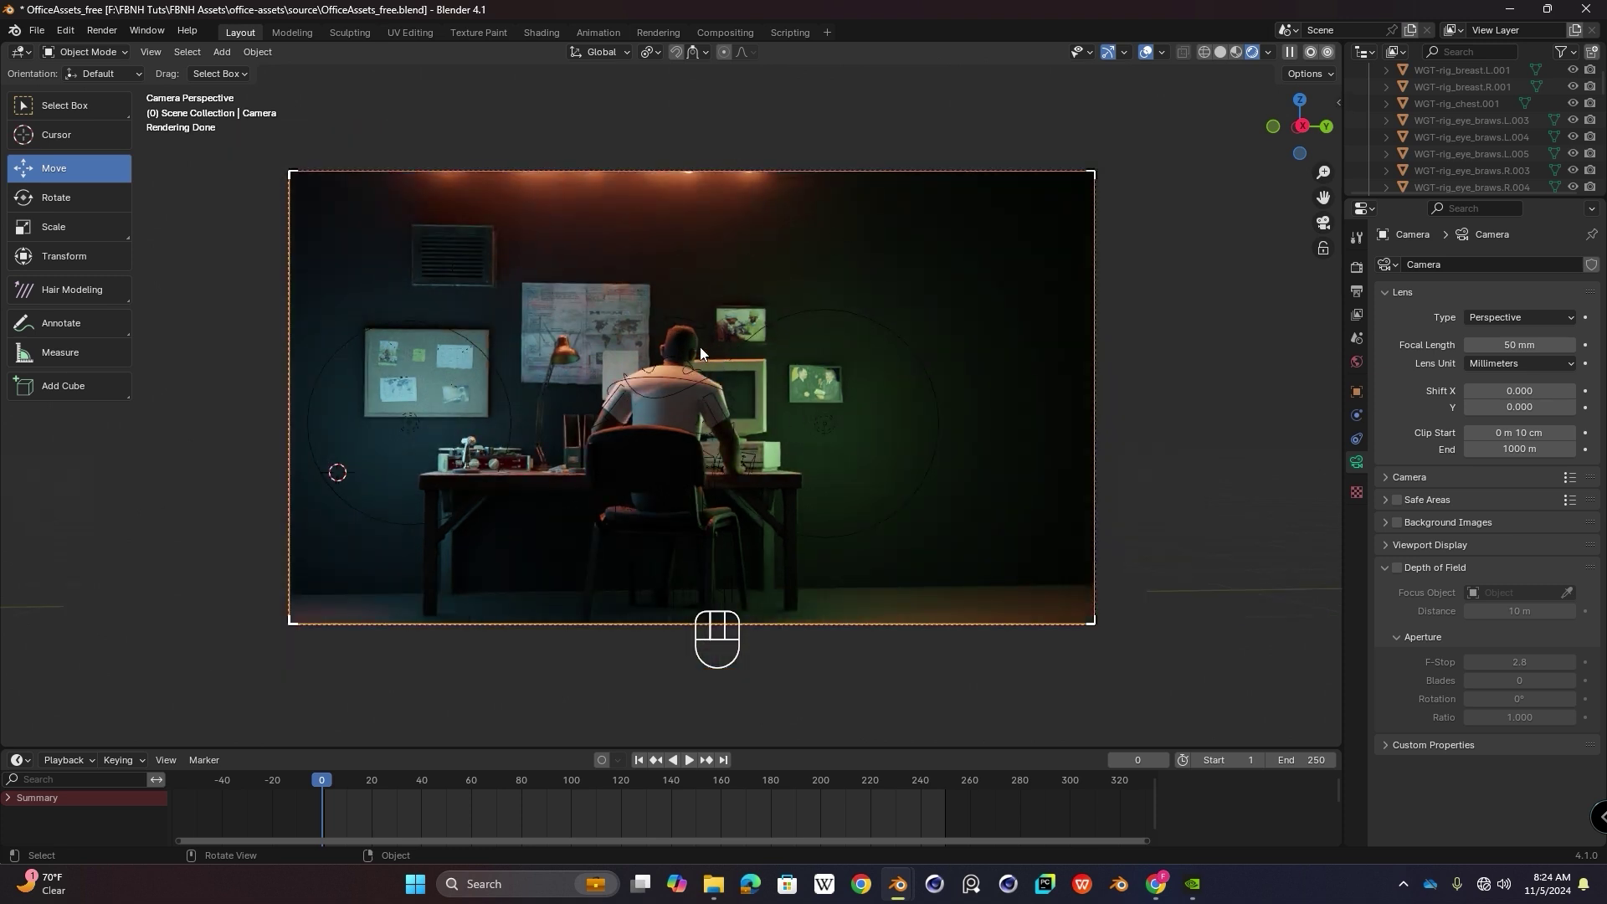
pyautogui.keyDown('shift'); pyautogui.moveTo(699, 346); pyautogui.dragTo(739, 358, button='middle'); pyautogui.keyUp('shift')
pyautogui.scroll(-1, 626, 325)
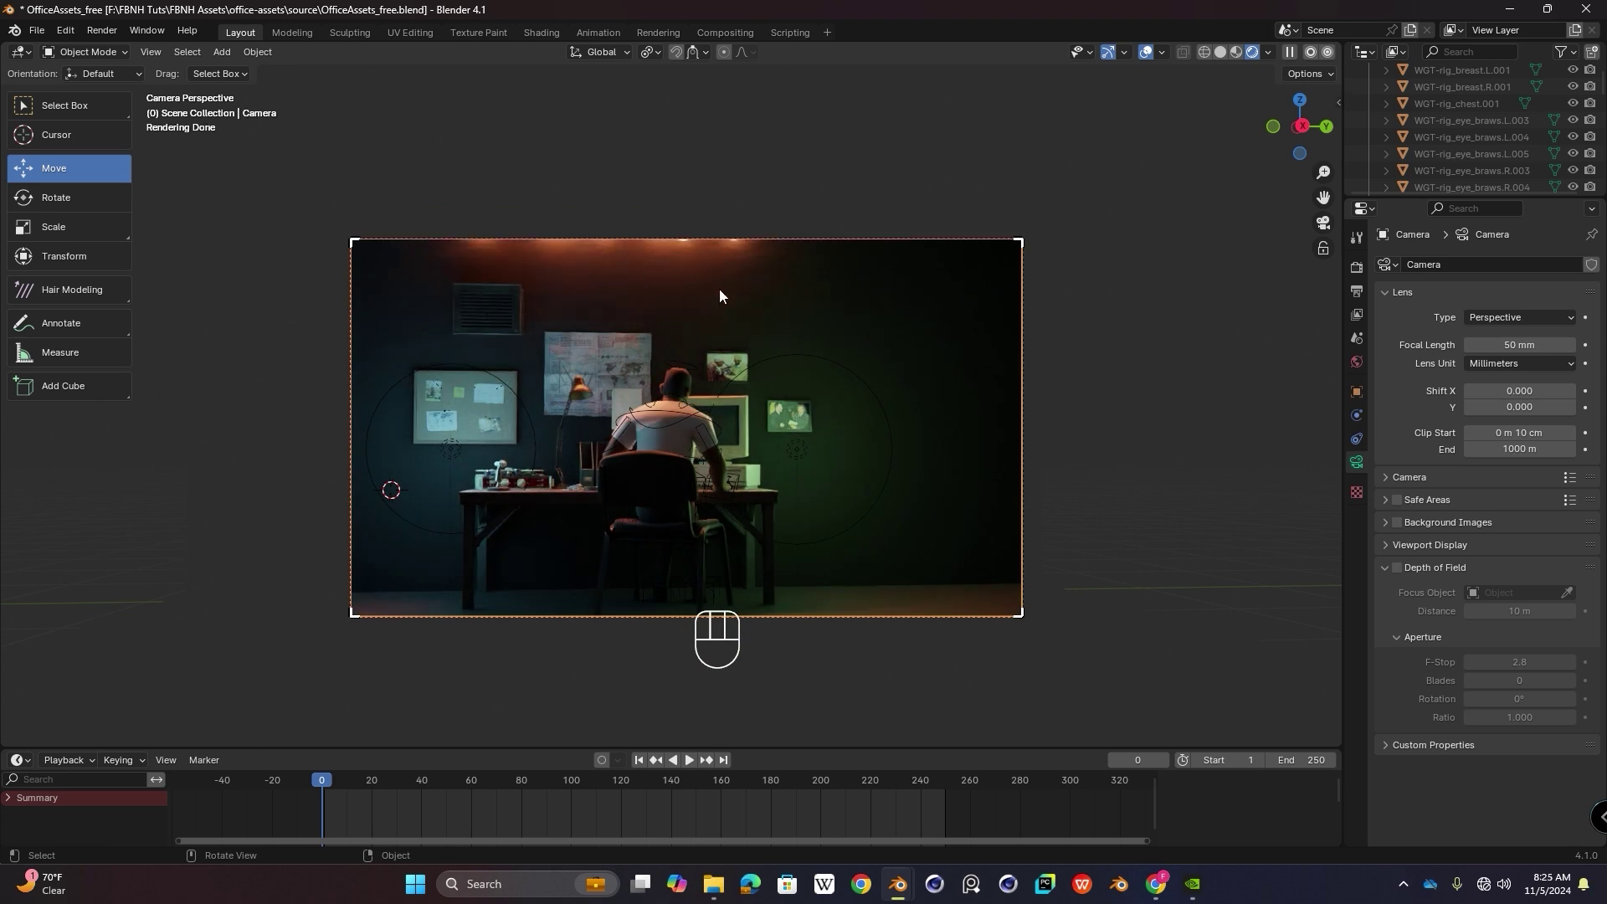
pyautogui.scroll(-2, 855, 314)
pyautogui.moveTo(820, 314); pyautogui.dragTo(709, 319, button='middle')
pyautogui.scroll(-5, 710, 319)
pyautogui.keyDown('shift'); pyautogui.moveTo(620, 410); pyautogui.dragTo(711, 358, button='middle'); pyautogui.keyUp('shift')
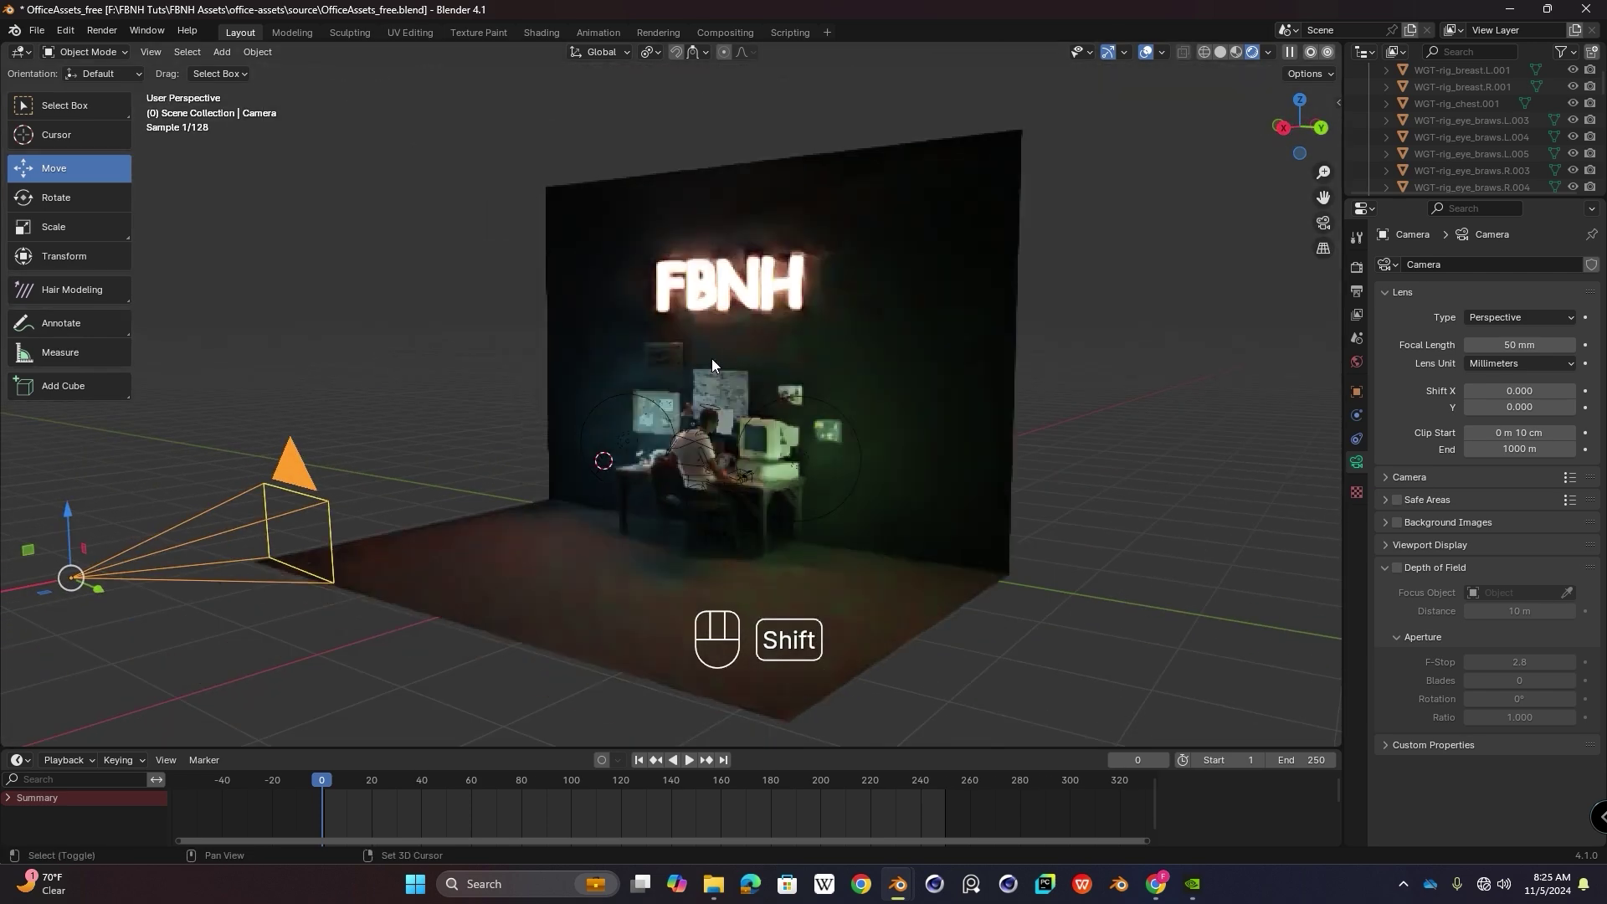
pyautogui.scroll(-2, 253, 551)
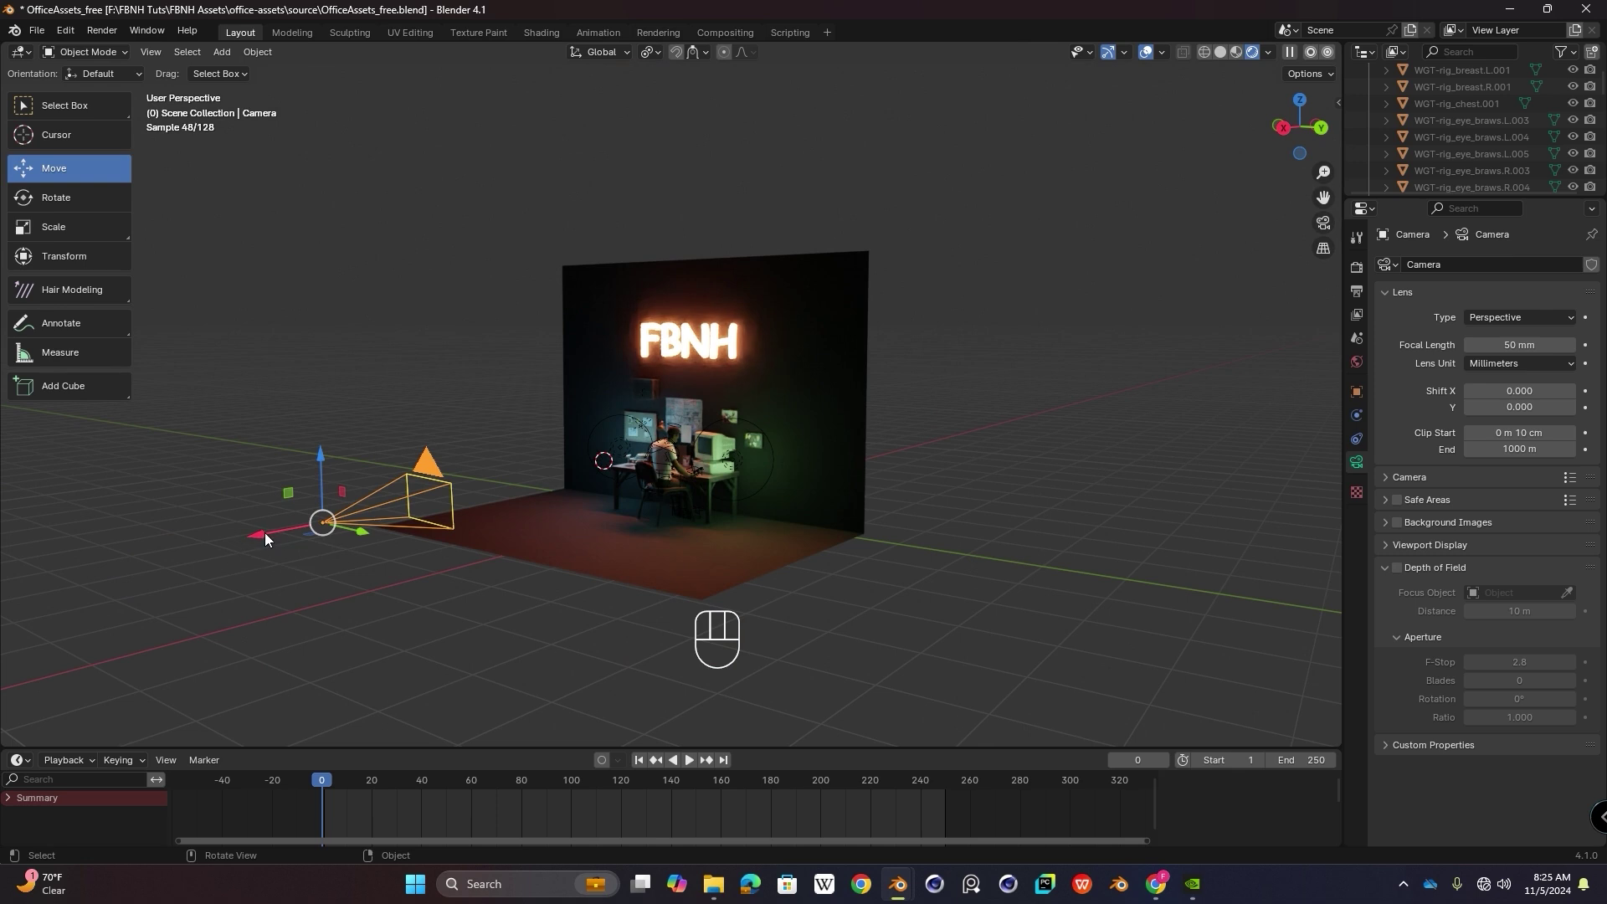
pyautogui.moveTo(258, 534); pyautogui.dragTo(137, 544)
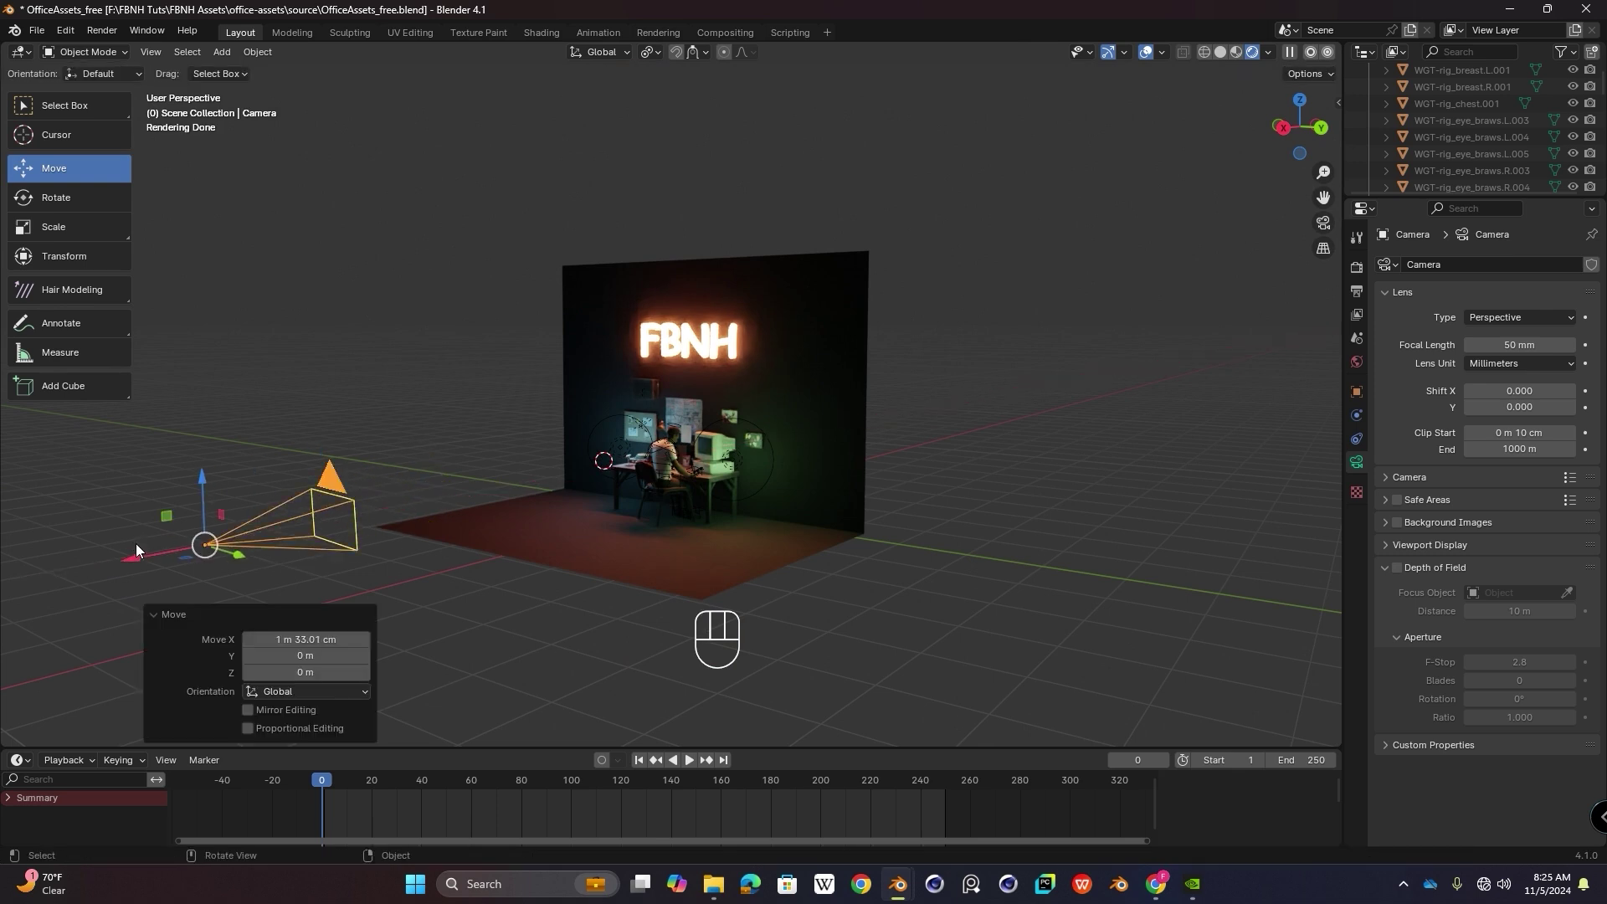
pyautogui.press('KP_0')
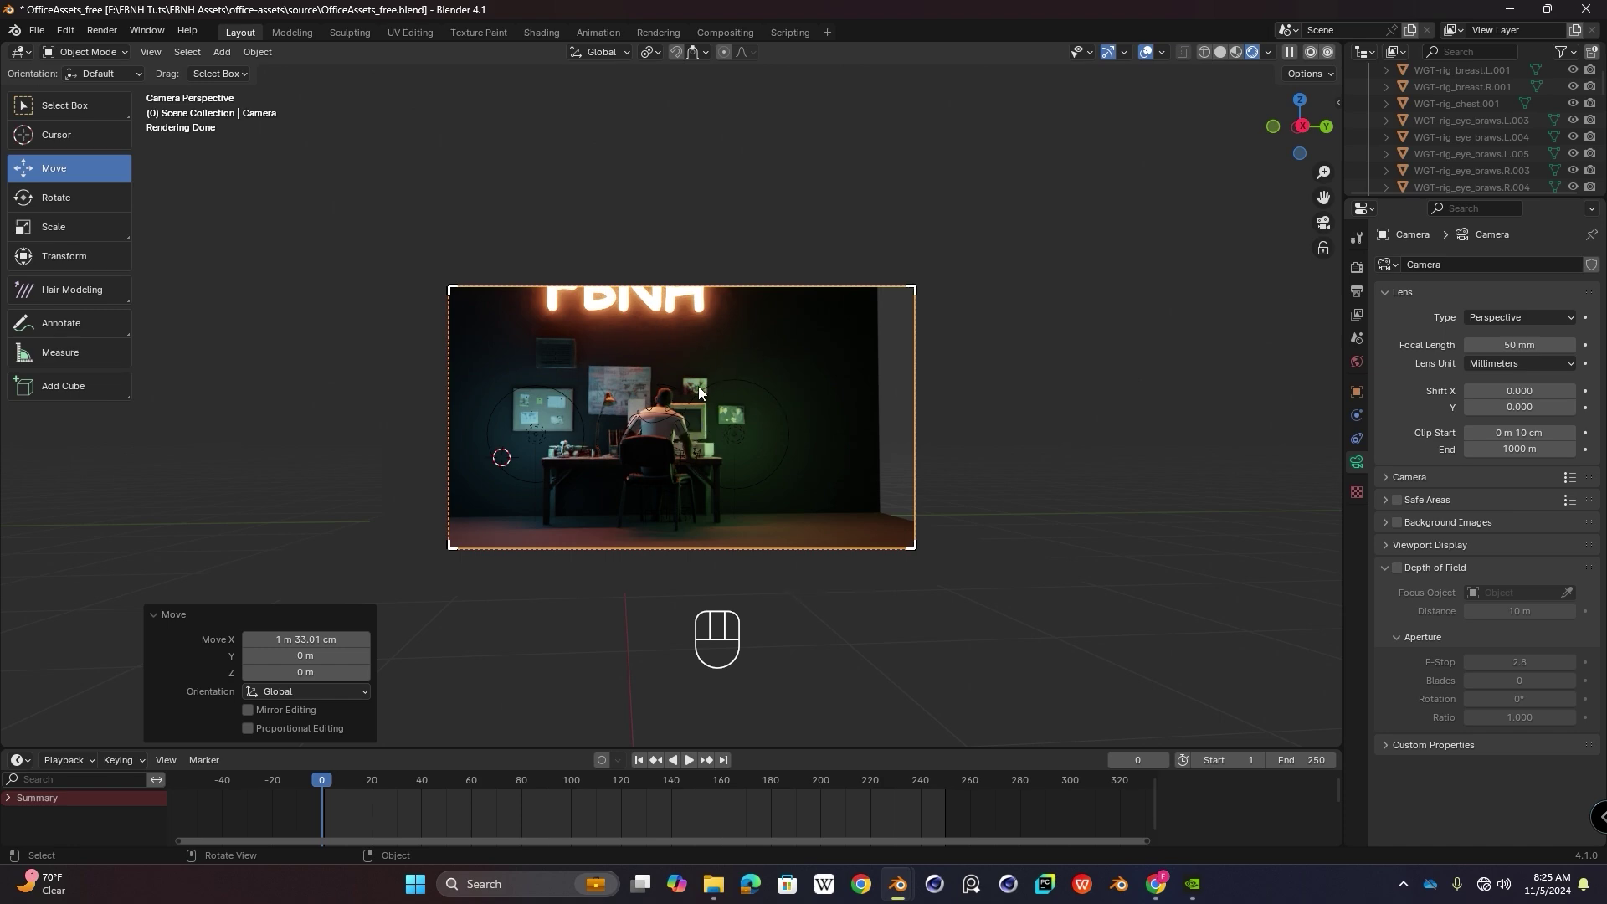
# Step: Pull the camera back another 1.11 m or so along X and return to the camera view
pyautogui.moveTo(698, 385); pyautogui.dragTo(609, 409, button='middle')
pyautogui.scroll(-5, 609, 409)
pyautogui.moveTo(307, 564); pyautogui.dragTo(239, 572)
pyautogui.press('KP_0')
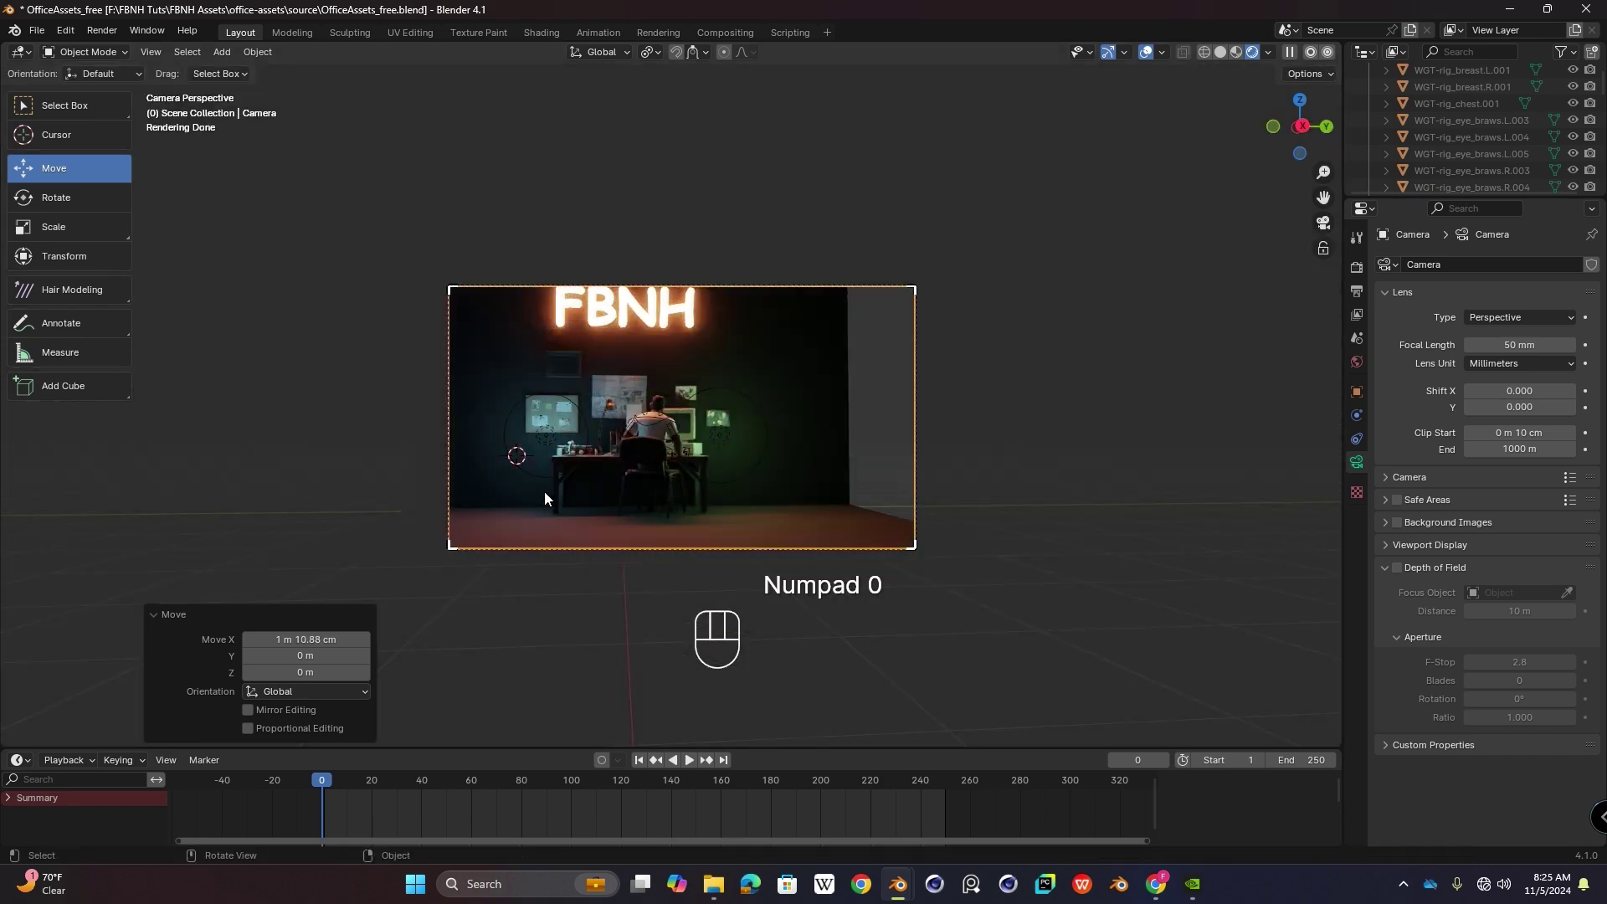
# Step: Shift the camera along the global X axis toward the desk while looking through it
pyautogui.moveTo(813, 395); pyautogui.dragTo(616, 422, button='middle')
pyautogui.press('KP_0')
pyautogui.keyDown('shift'); pyautogui.moveTo(726, 385); pyautogui.dragTo(735, 347, button='middle'); pyautogui.keyUp('shift')
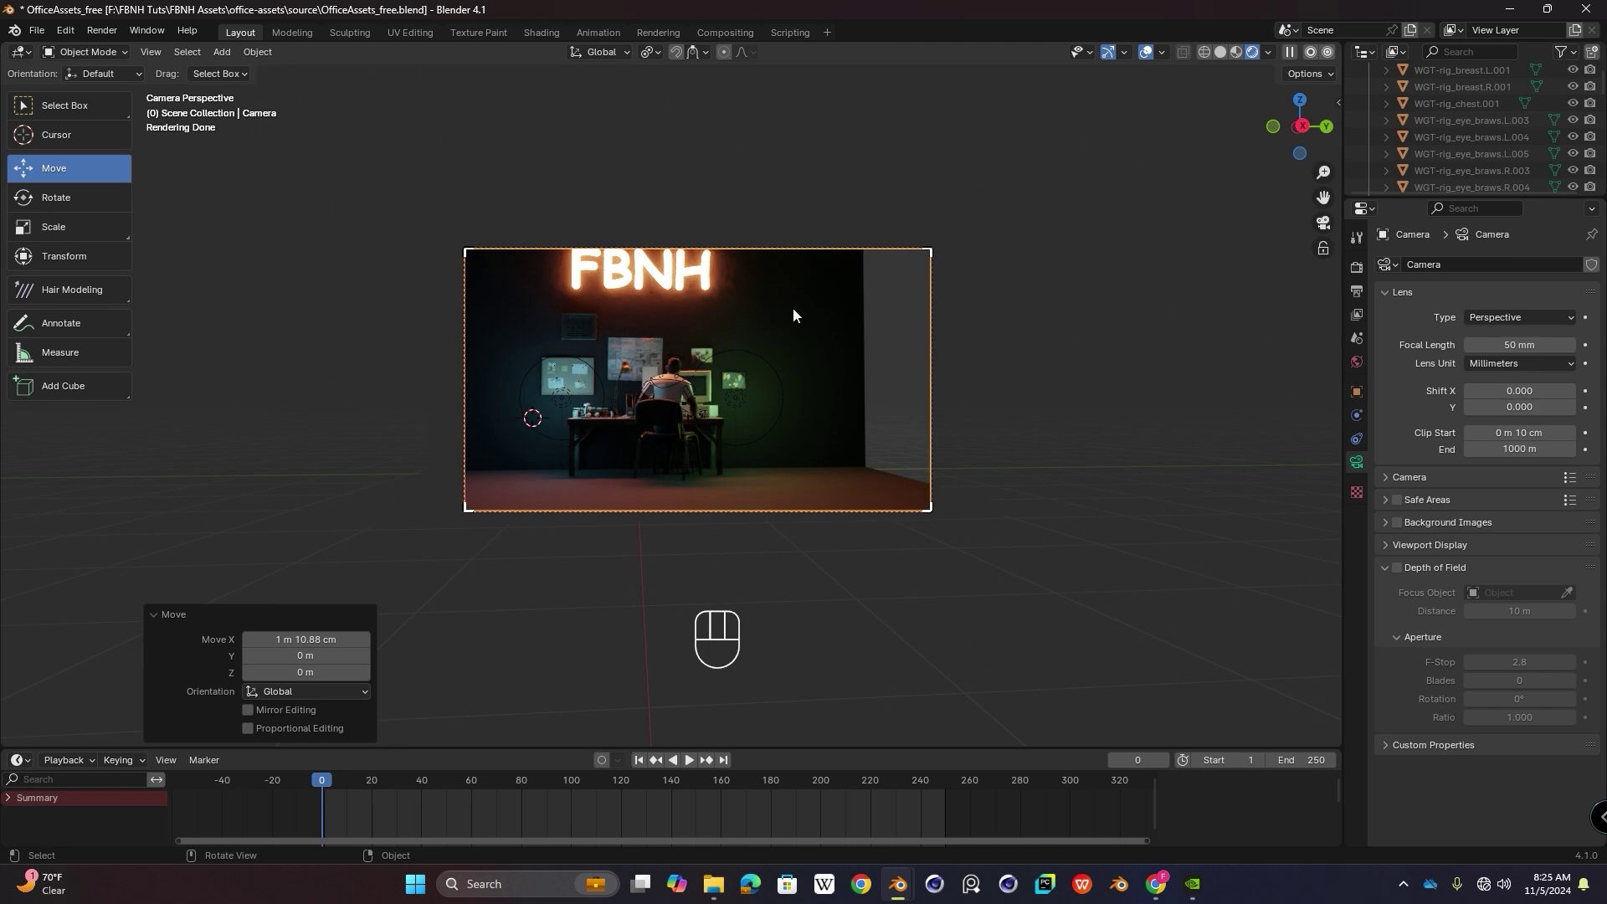
pyautogui.press('g')
pyautogui.press('x')
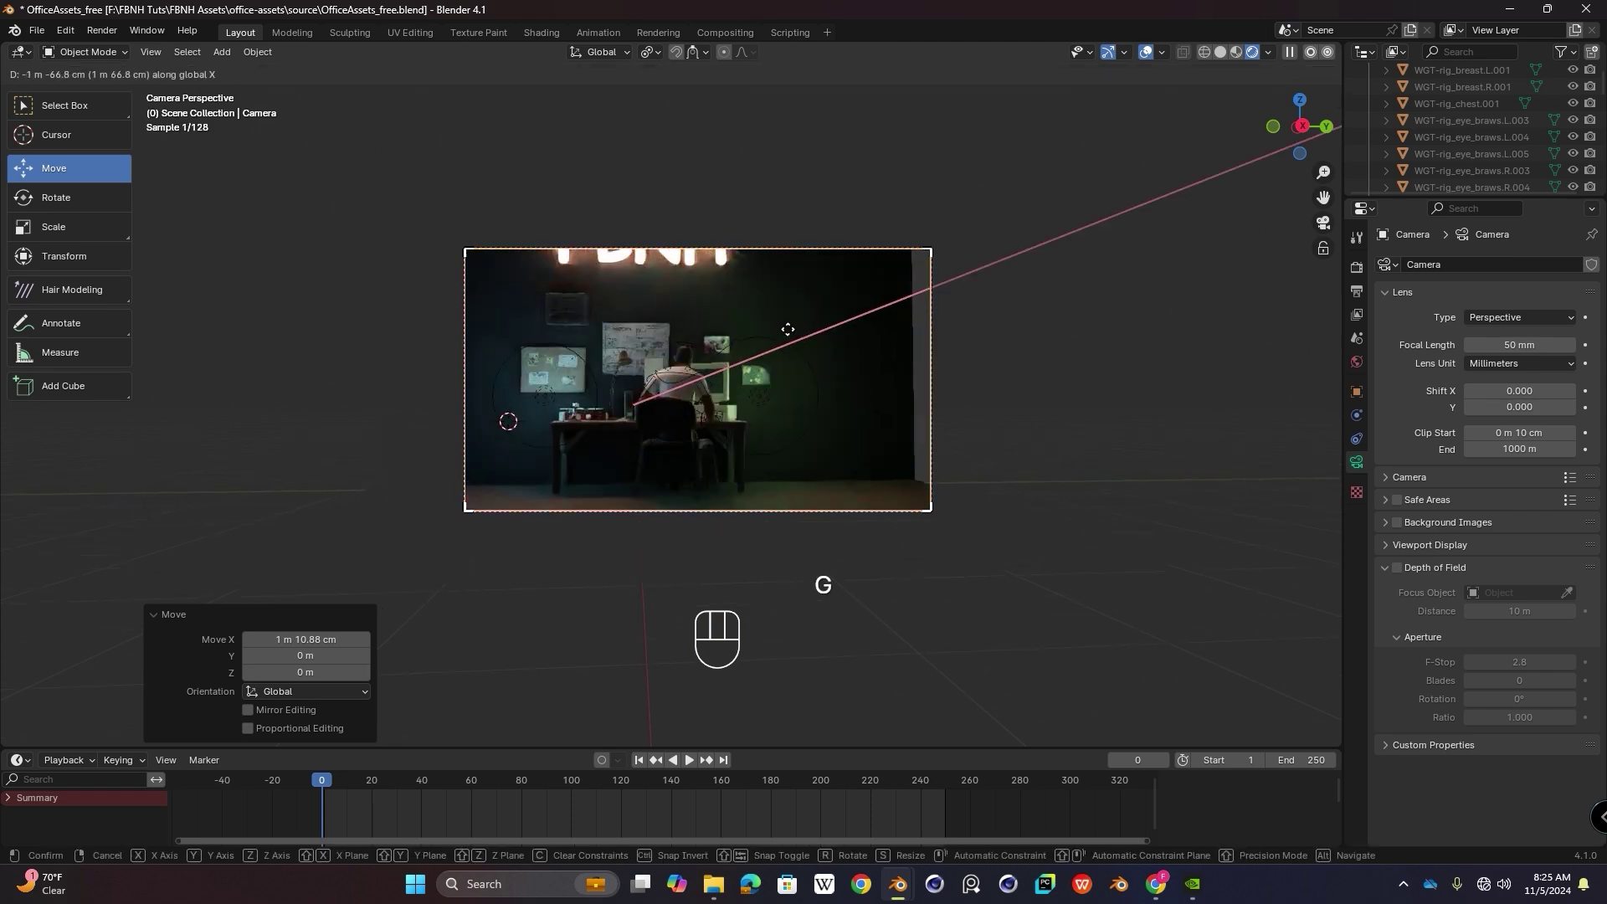